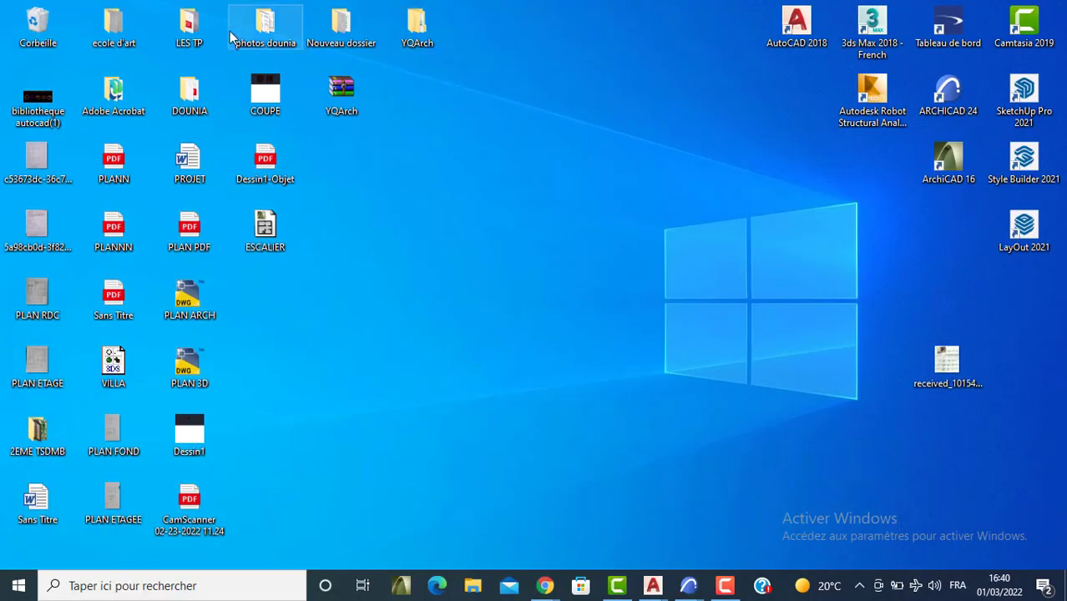
Step: Open the ground-floor plan image from the 2EME TSDMB folder, examine its rooms and dimensions, and close it
double_click(37, 440)
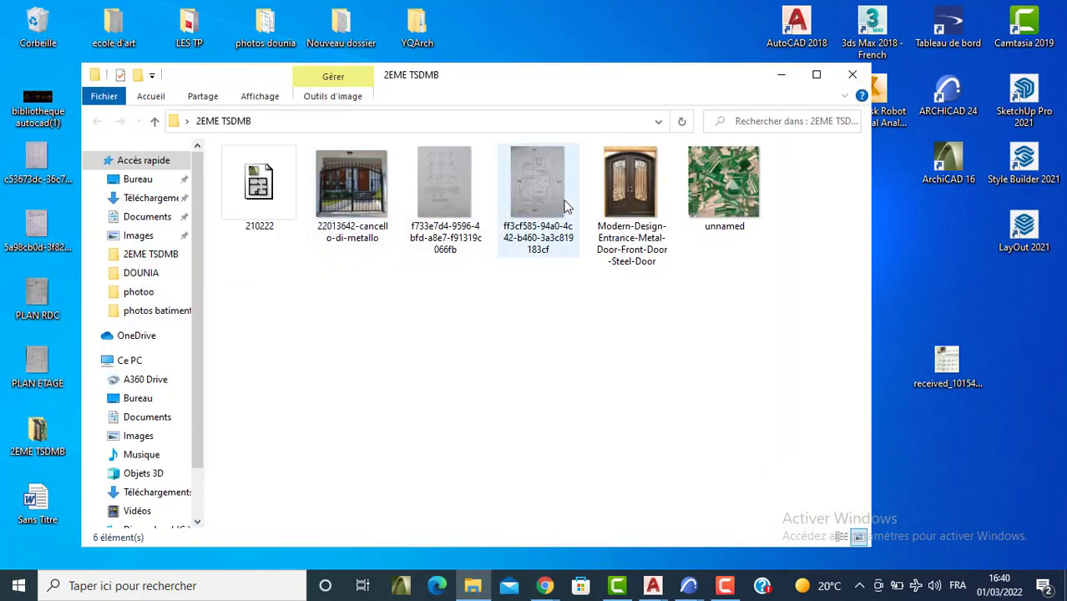
double_click(534, 203)
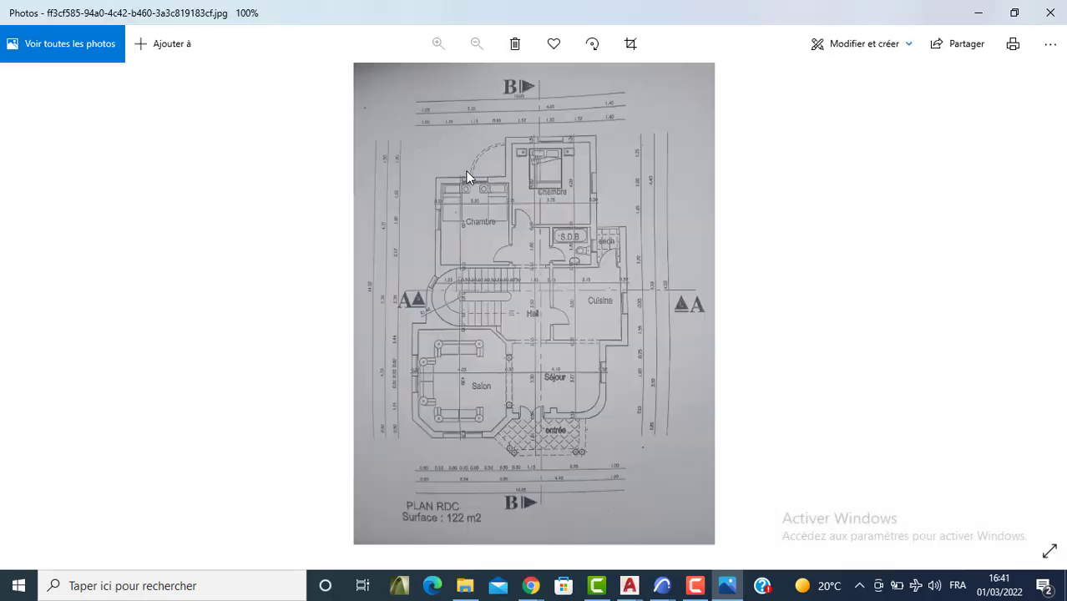
scroll(512, 414, "up", 2)
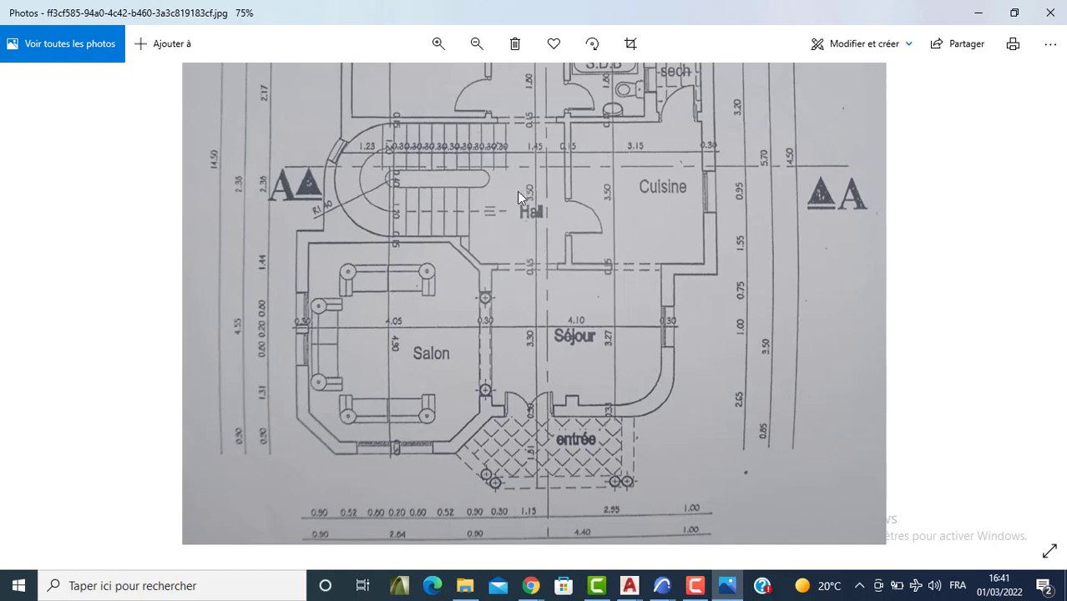
left_click_drag(518, 207, 535, 394)
left_click_drag(531, 177, 513, 268)
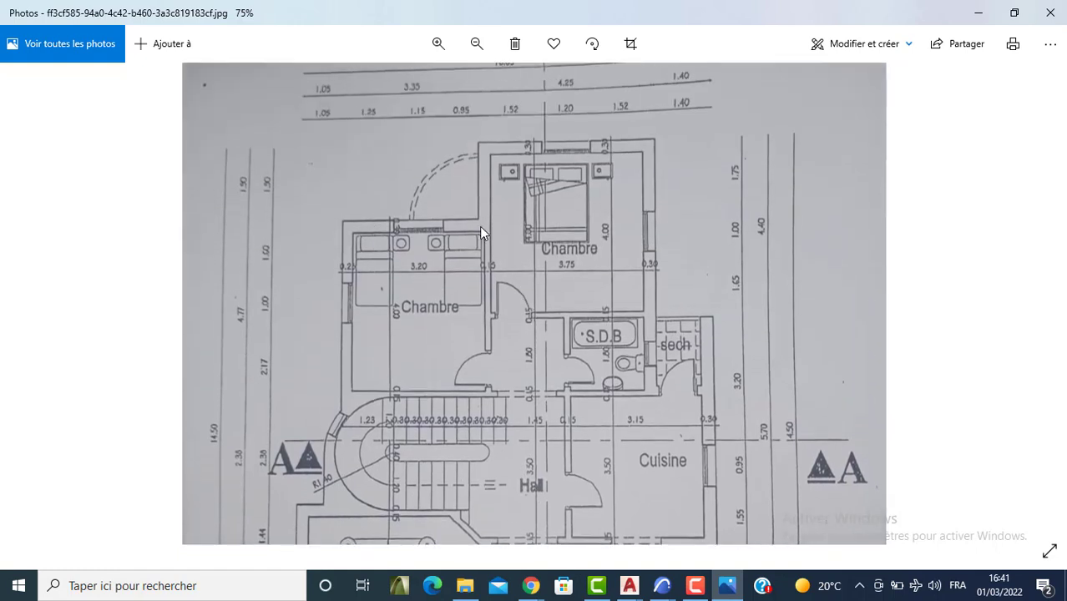
left_click(1049, 14)
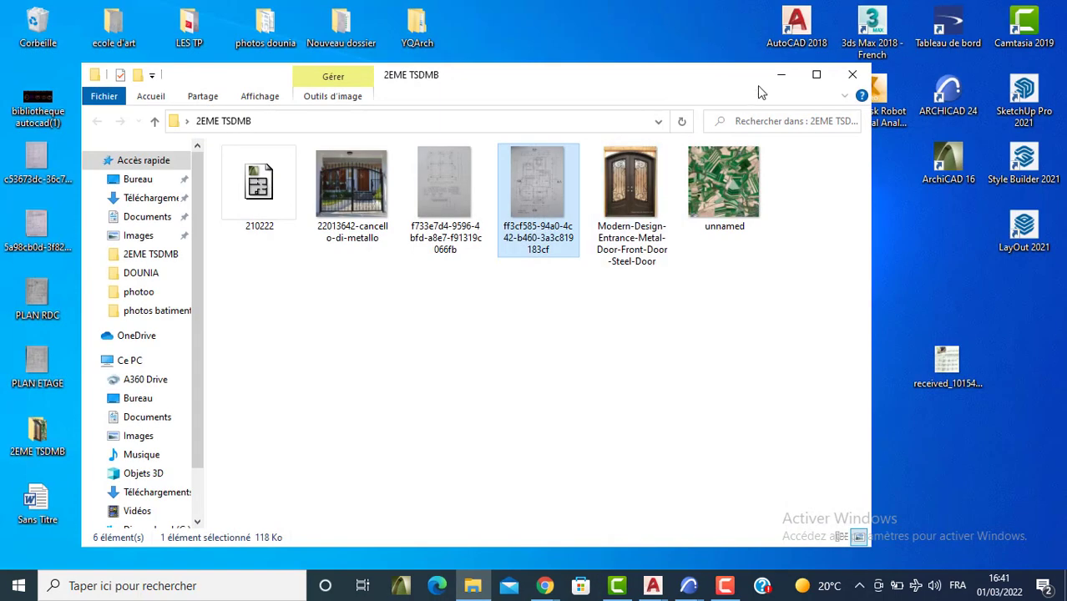
left_click(783, 75)
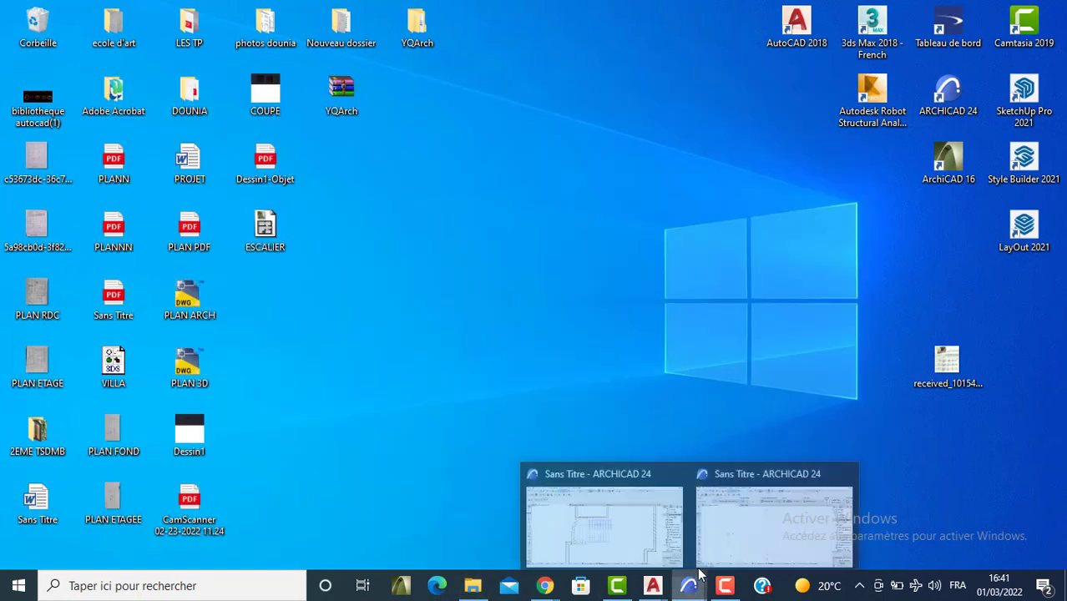
Step: Switch to the untitled empty ARCHICAD 24 project and delete all section and elevation markers from the ground-floor plan
left_click(738, 537)
scroll(399, 272, "down", 3)
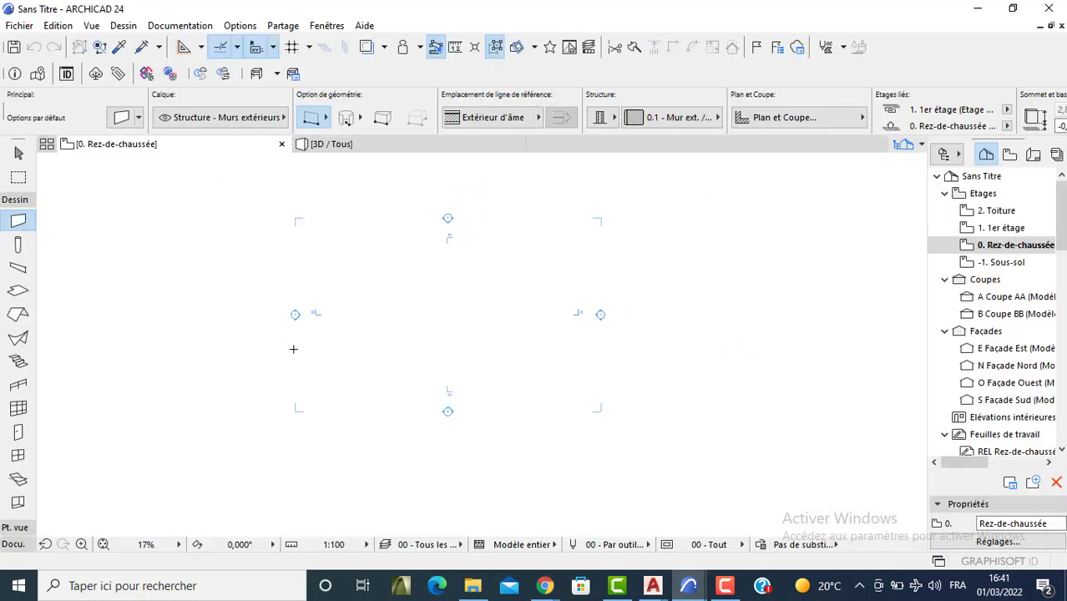
key("Escape")
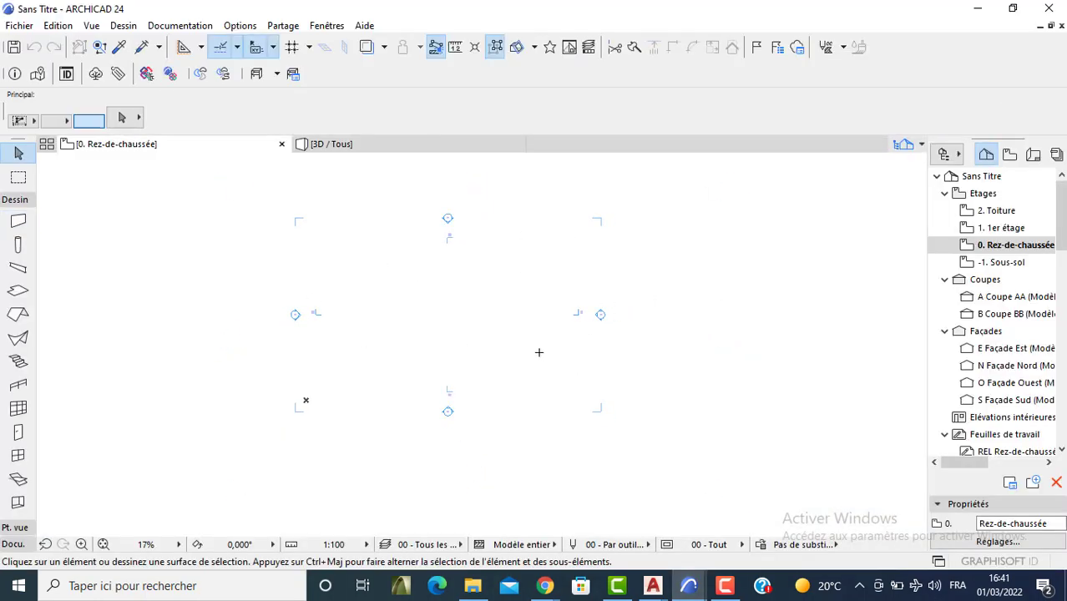
key("ctrl+a")
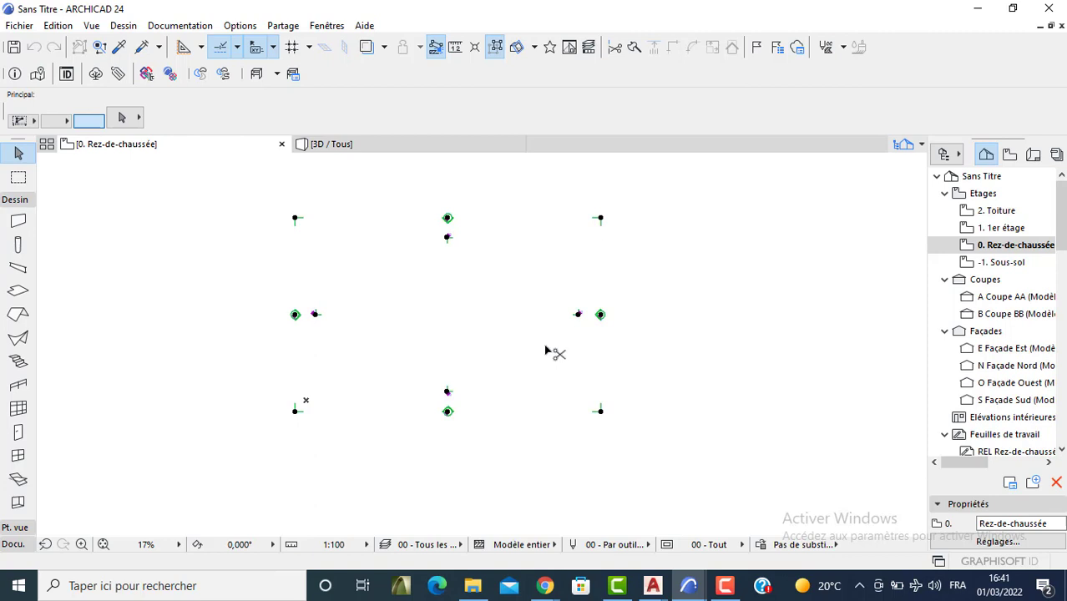
key("Delete")
left_click(645, 211)
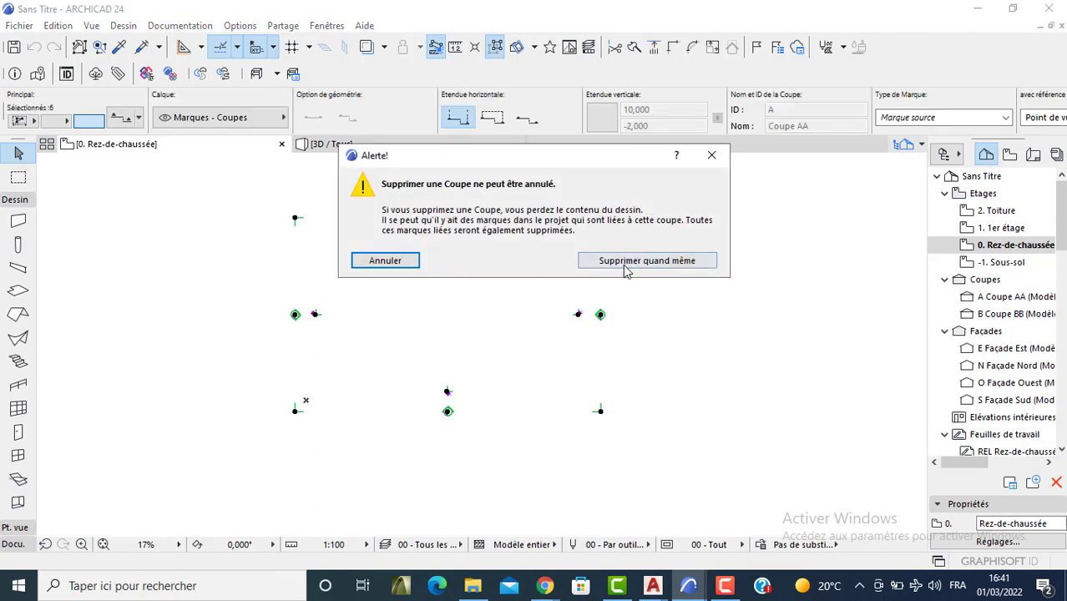
left_click(626, 266)
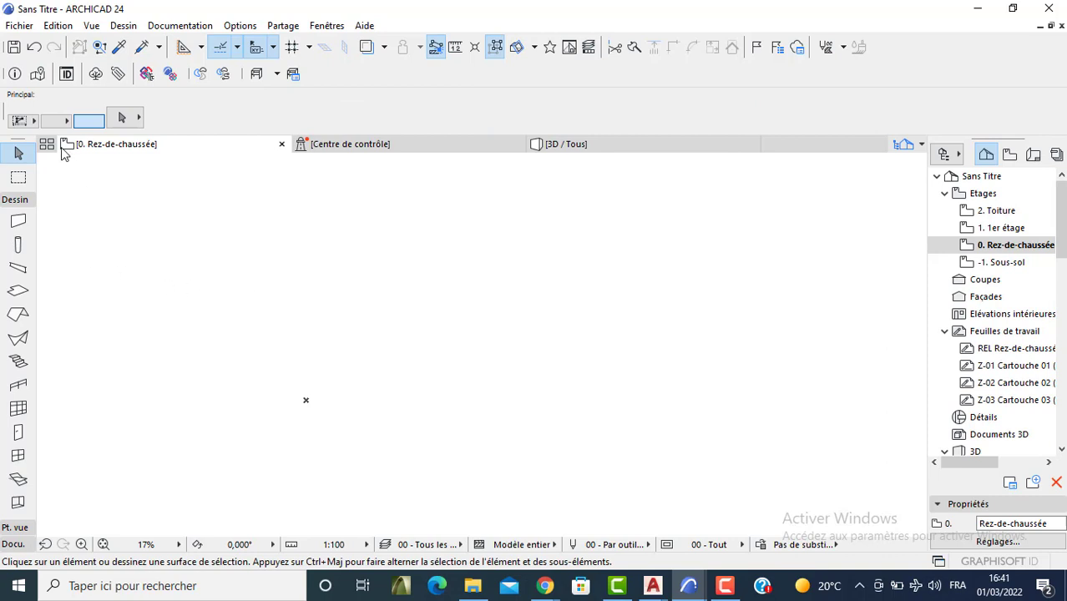
Step: Load the ff3cf585-94a0-4c42-b460-3a3c819183cf image from the 2EME TSDMB folder as the Figure tool's default picture
left_click(22, 546)
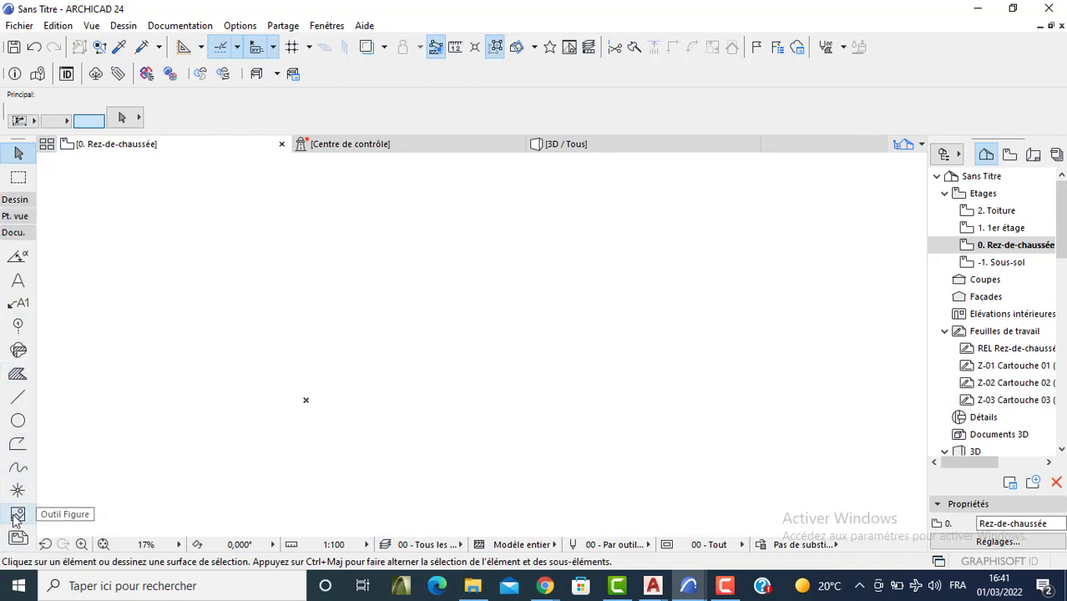
left_click(18, 515)
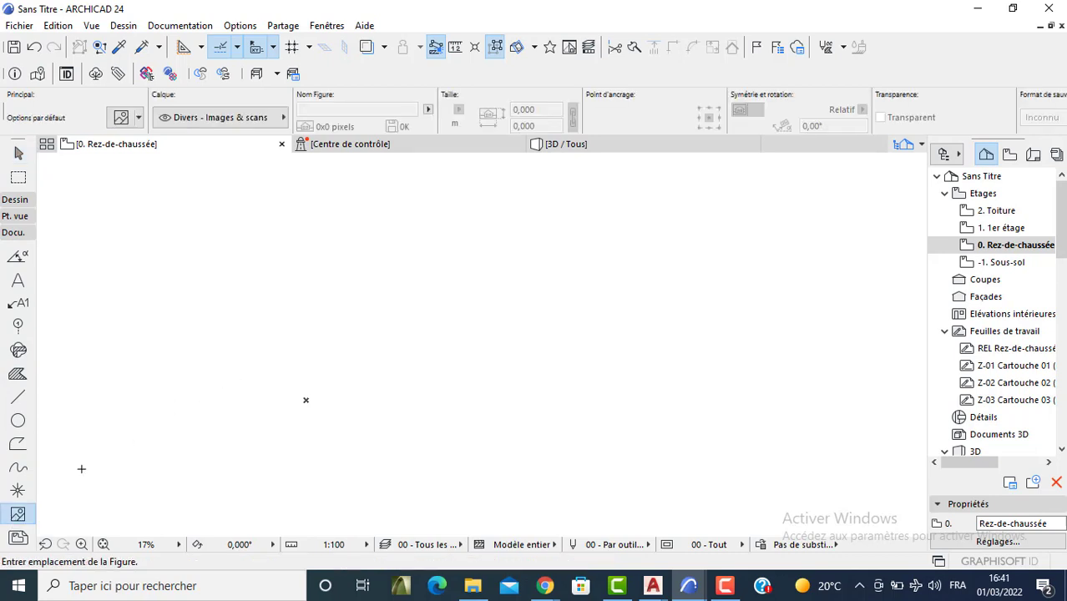
double_click(25, 519)
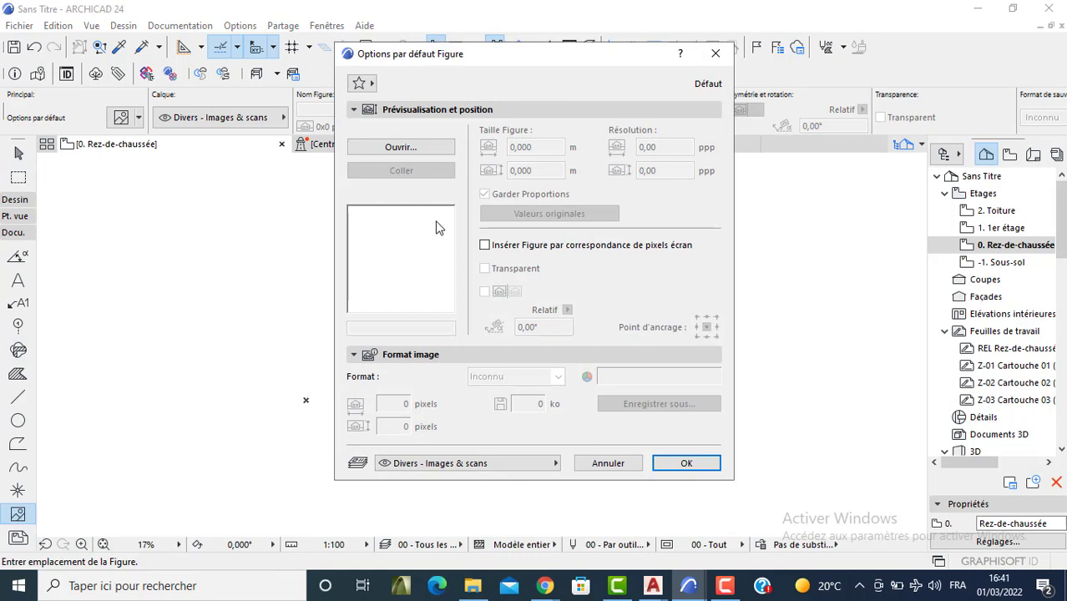
left_click(403, 147)
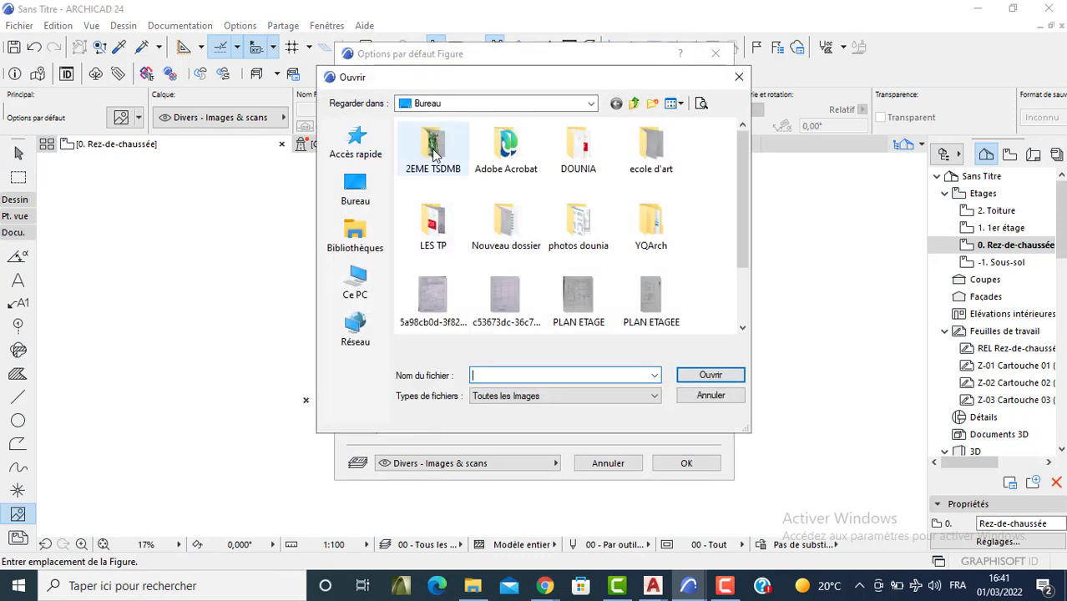
double_click(433, 148)
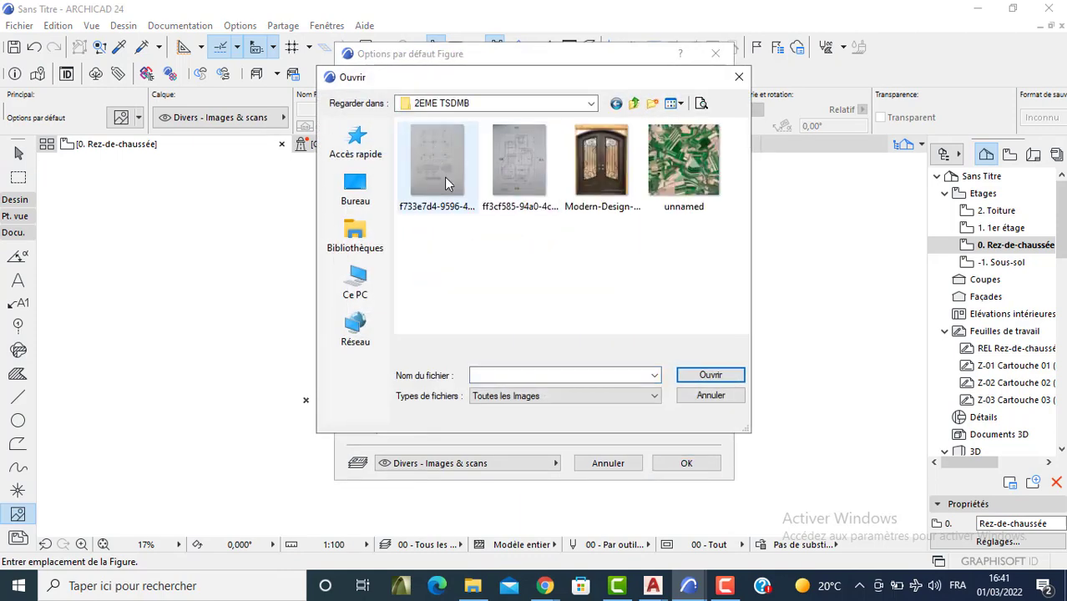
left_click(524, 175)
left_click(708, 375)
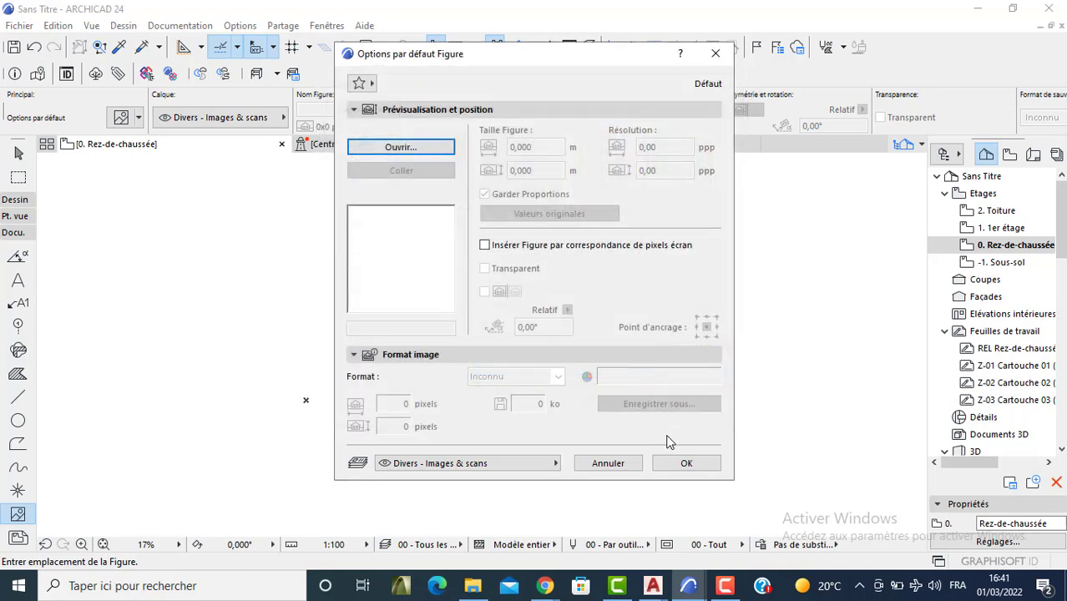
left_click(684, 529)
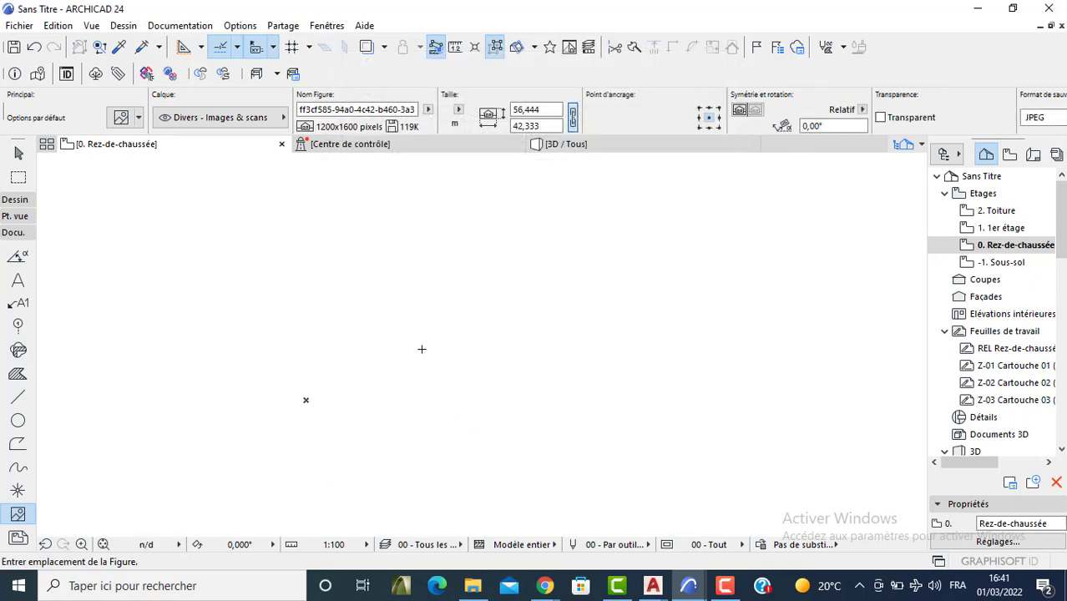
Step: Place the loaded plan image in the middle of the Rez-de-chaussée floor plan and leave the Figure tool
left_click(423, 350)
scroll(405, 269, "up", 5)
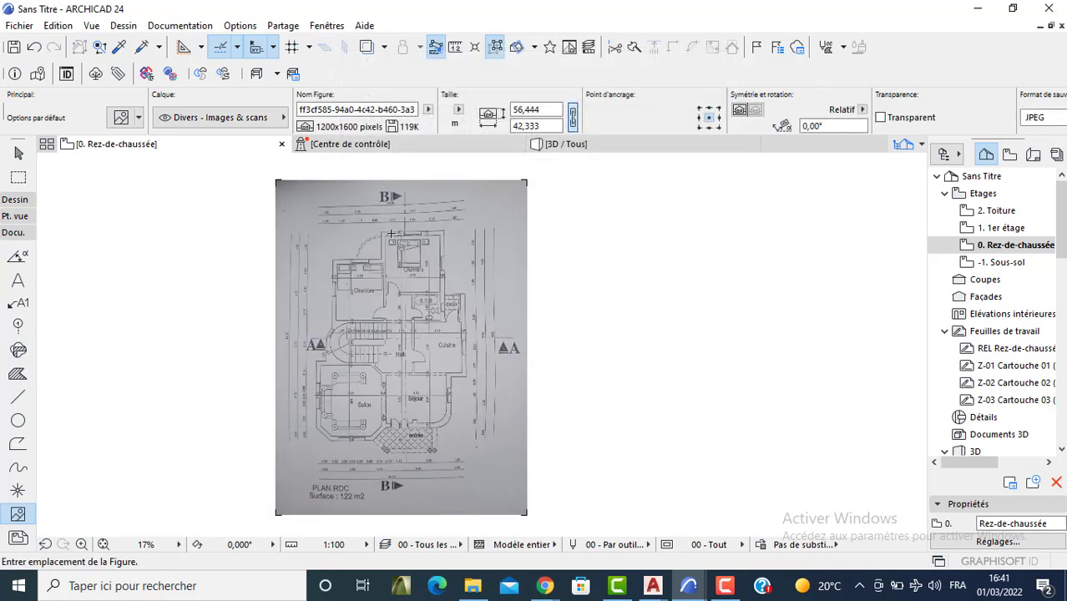
key("Escape")
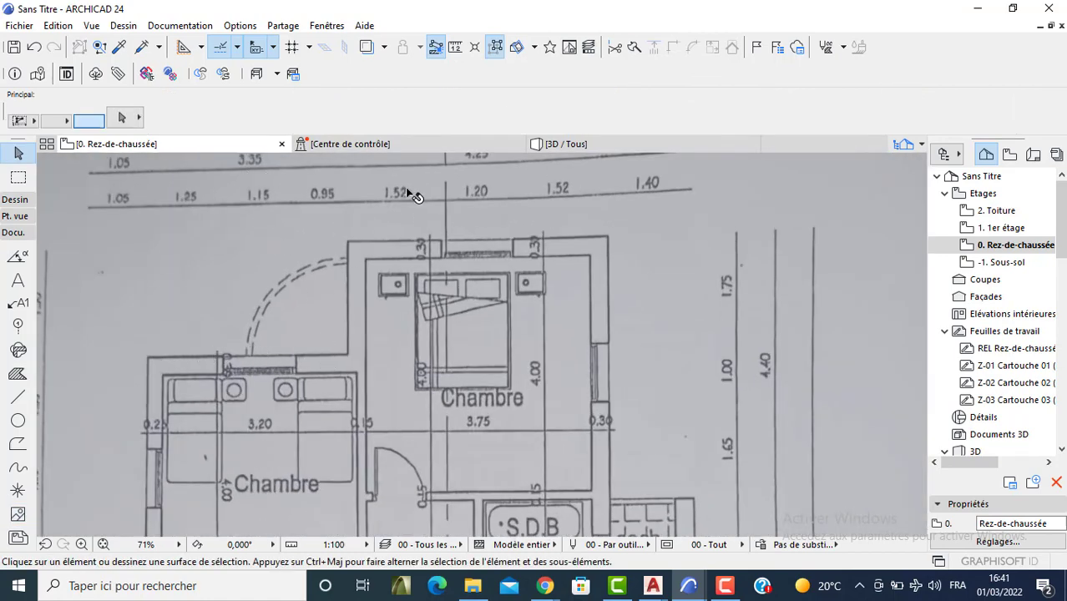
middle_click_drag(488, 244, 492, 268)
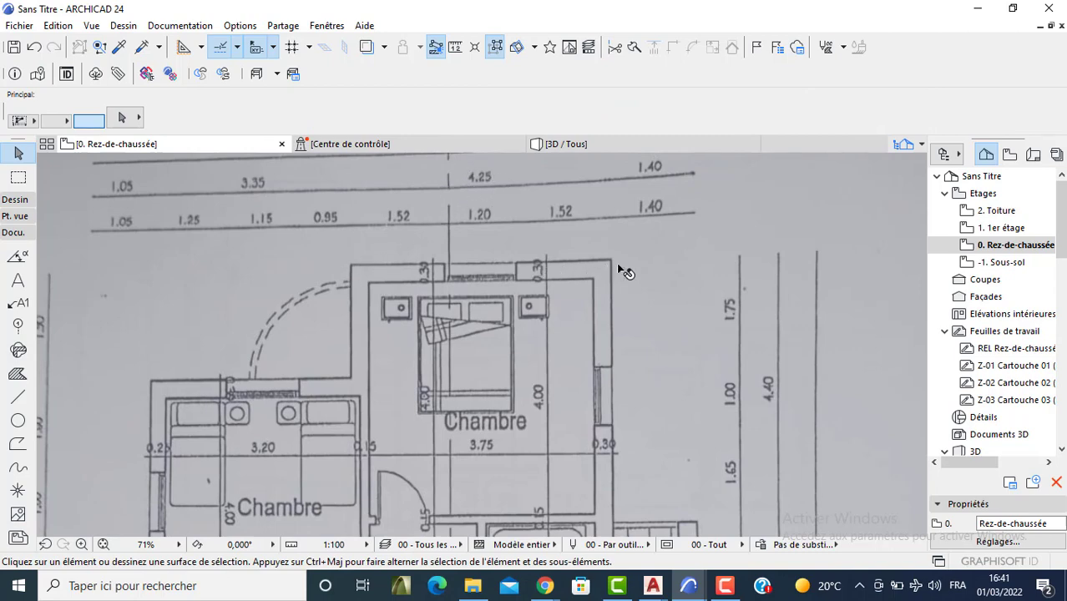
middle_click_drag(364, 269, 454, 246)
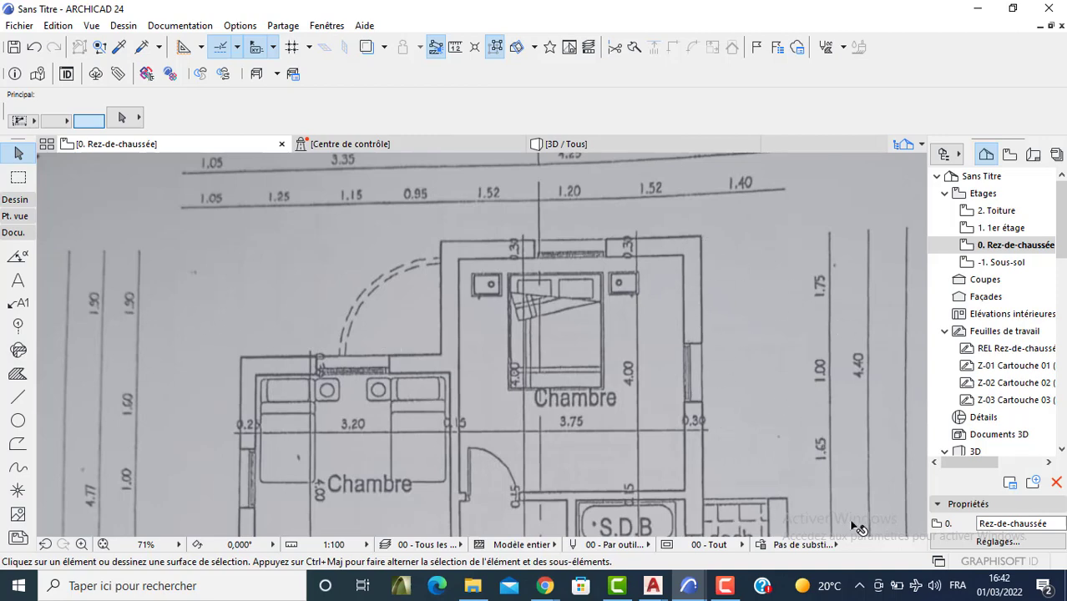
scroll(734, 412, "down", 6)
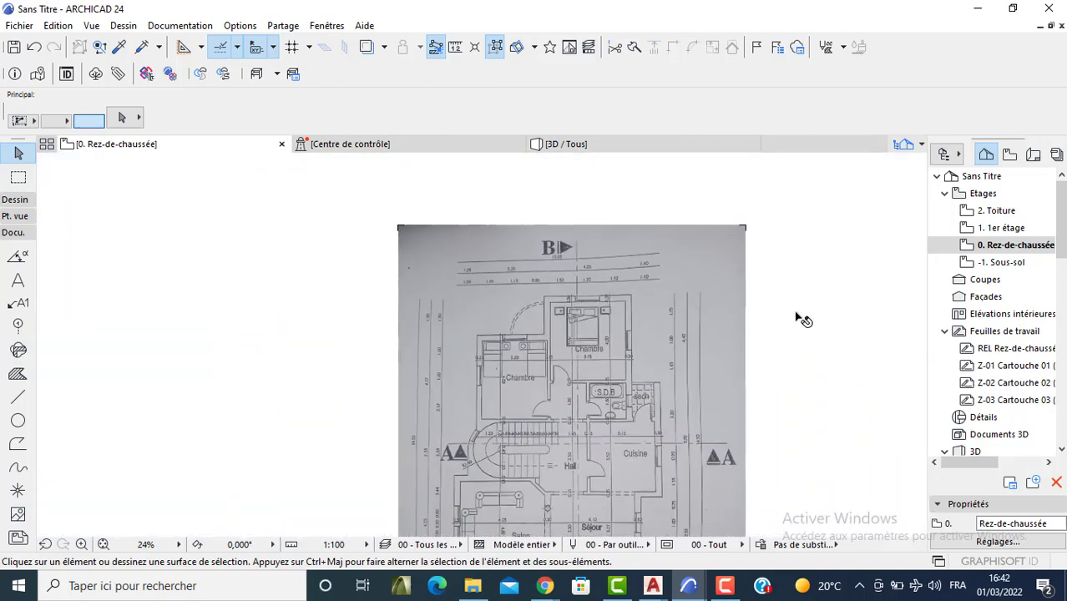
middle_click_drag(738, 316, 538, 237)
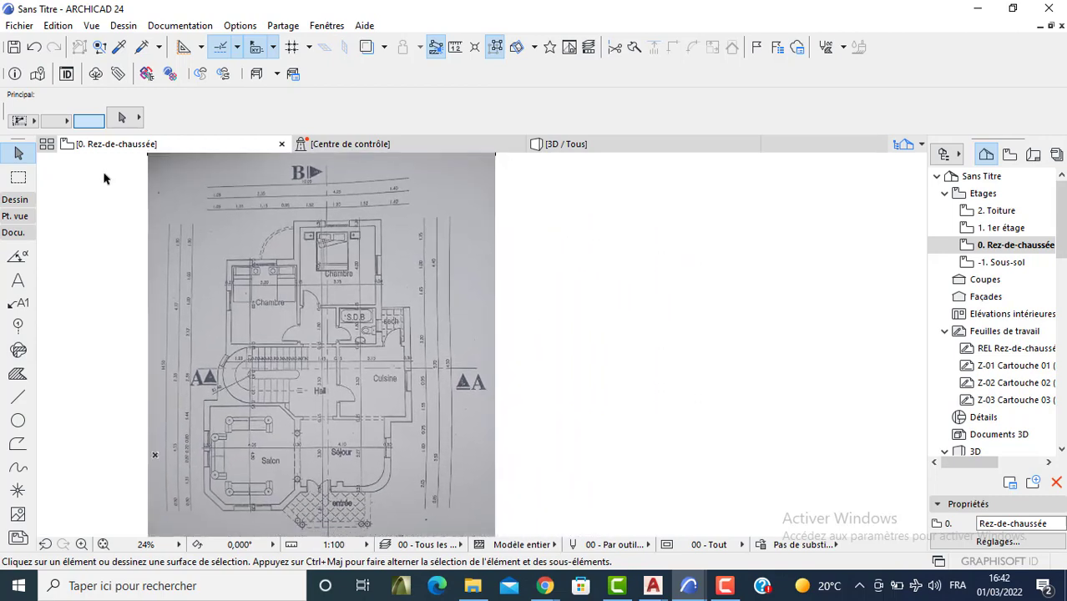
Step: In the story settings, set the Rez-de-chaussée altitude to 0,300 and its story height to 3,000
right_click(995, 248)
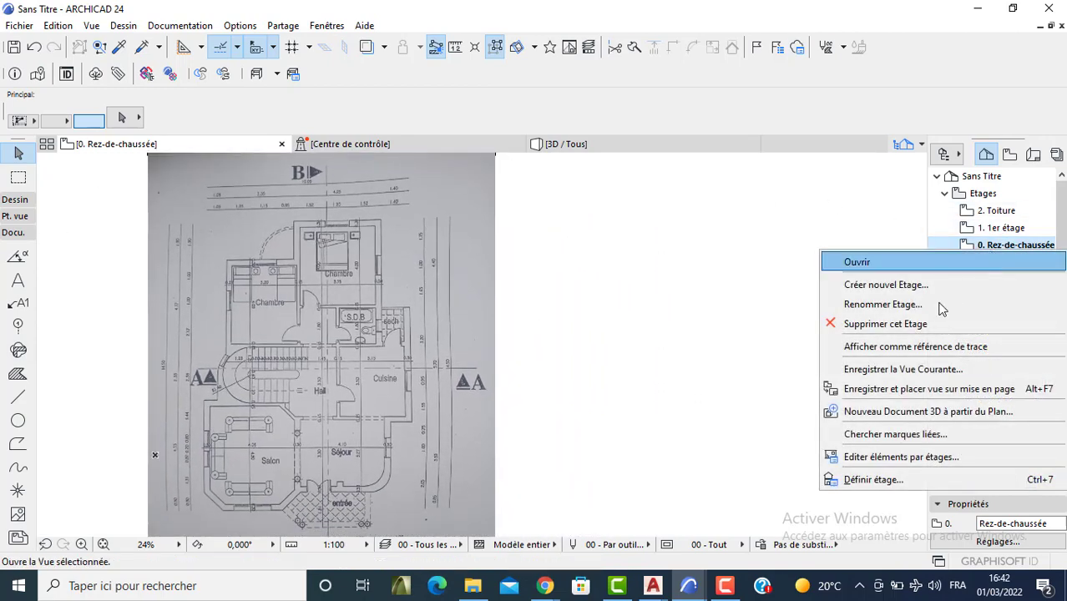
left_click(869, 480)
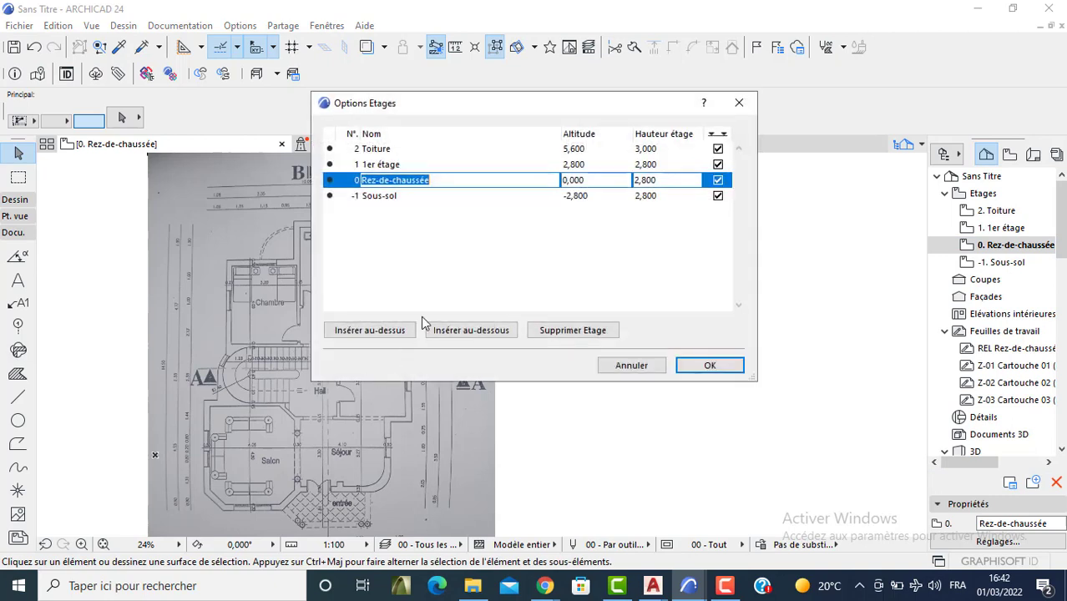
left_click(409, 197)
left_click(593, 179)
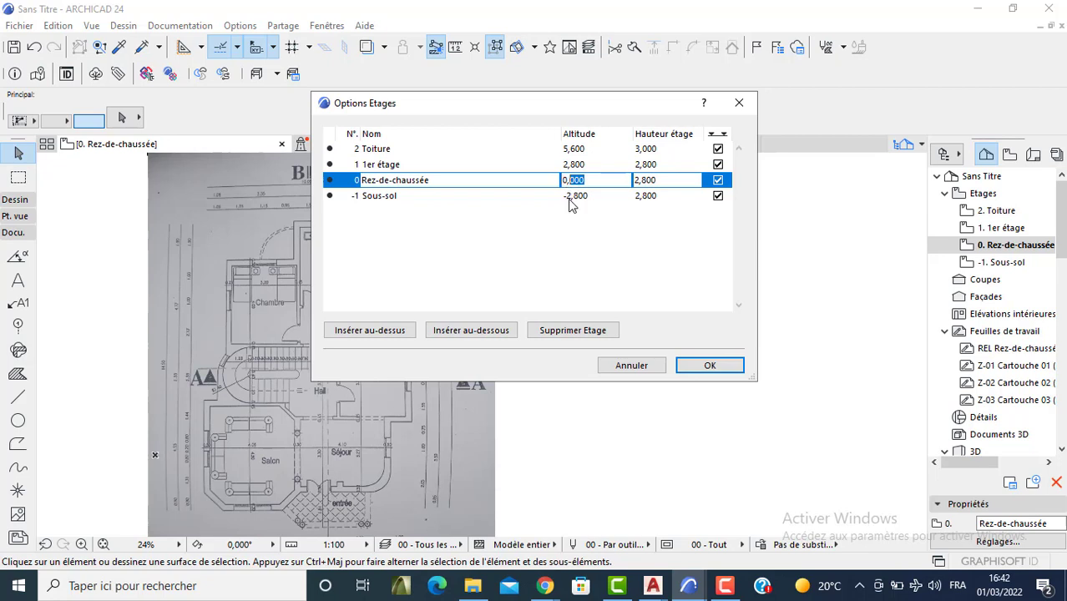
type("3")
key("Return")
left_click_drag(659, 179, 623, 181)
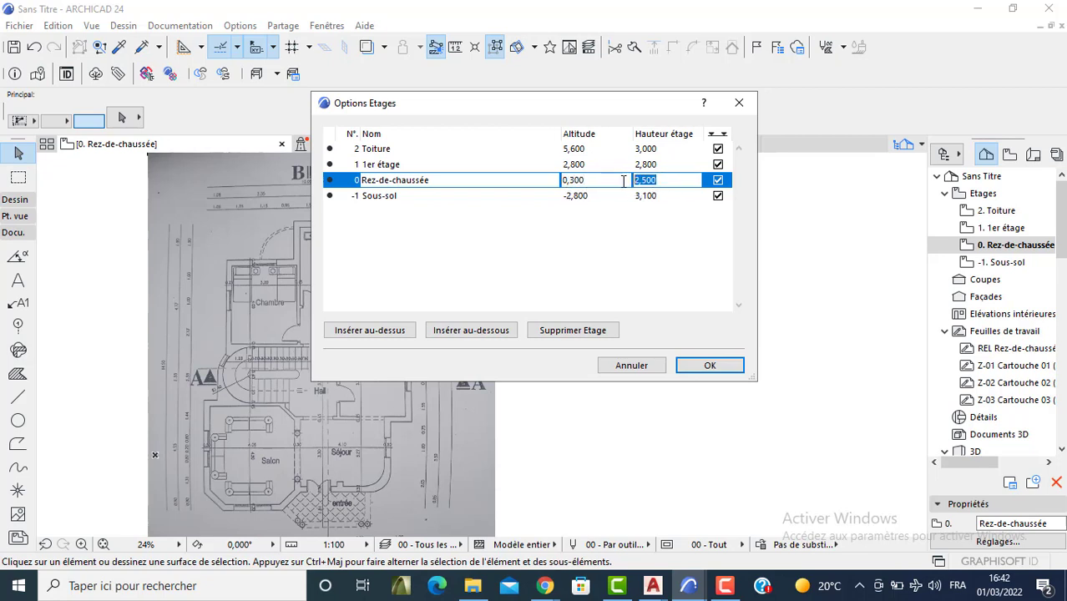
type("3")
Step: Set the story height of 1er étage to 3,000 and of Toiture to 0,500
left_click(659, 164)
type("3")
left_click(670, 147)
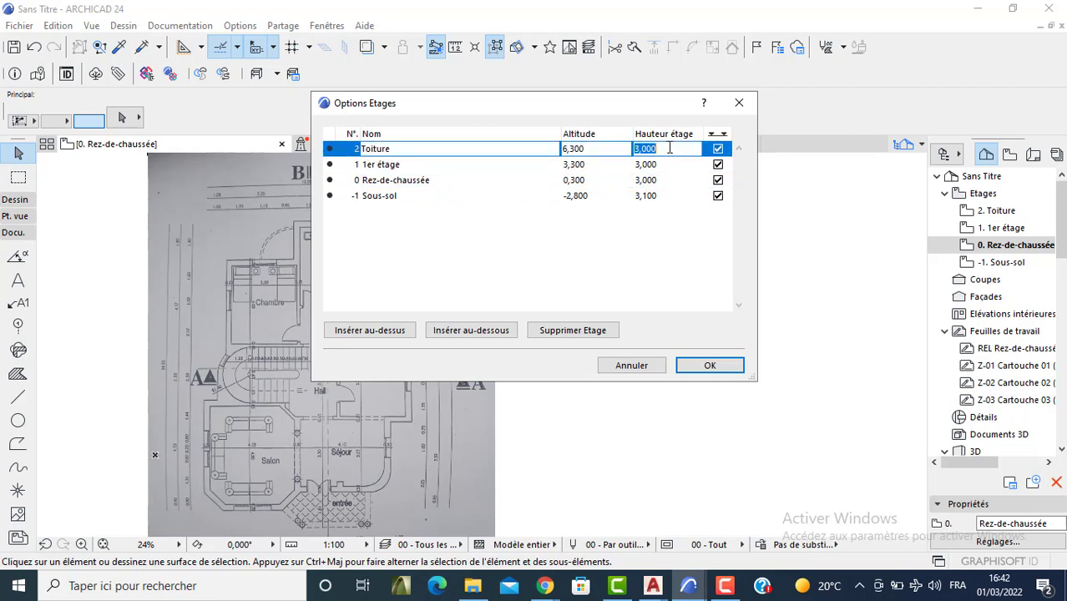
type("0,5")
Step: Set the Sous-sol altitude to 0, rename that story MUR FONDATION, and apply the story settings
left_click(588, 197)
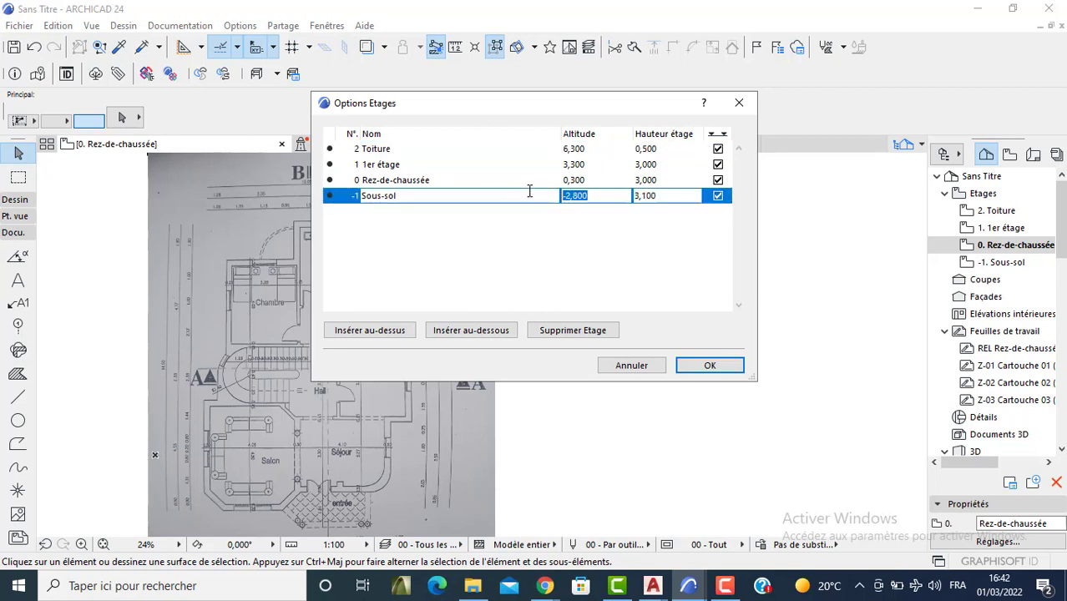
type("0")
left_click(339, 196)
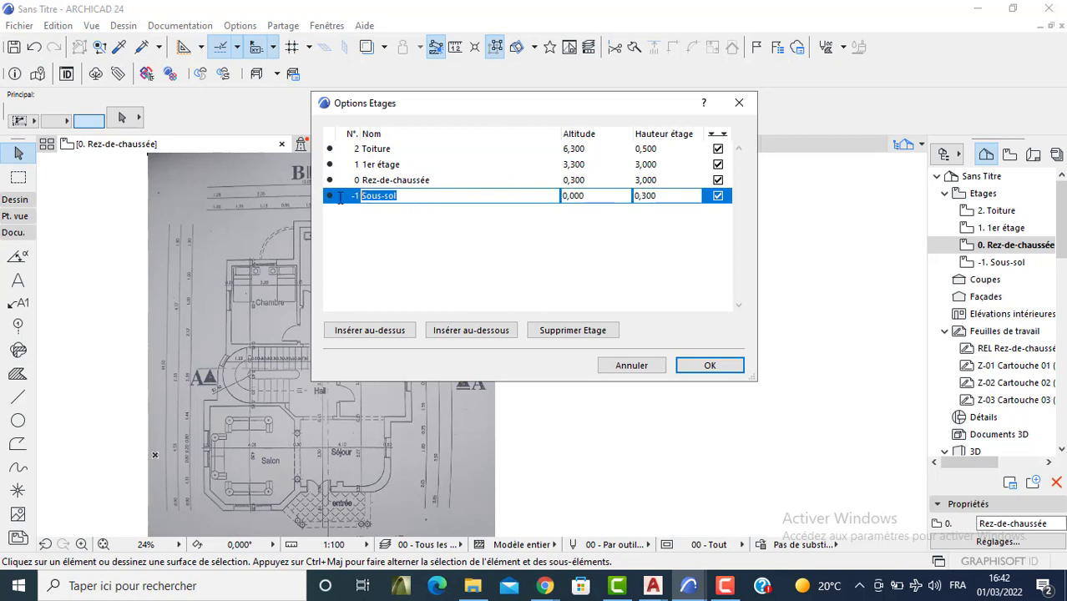
type("MUR FONDATION")
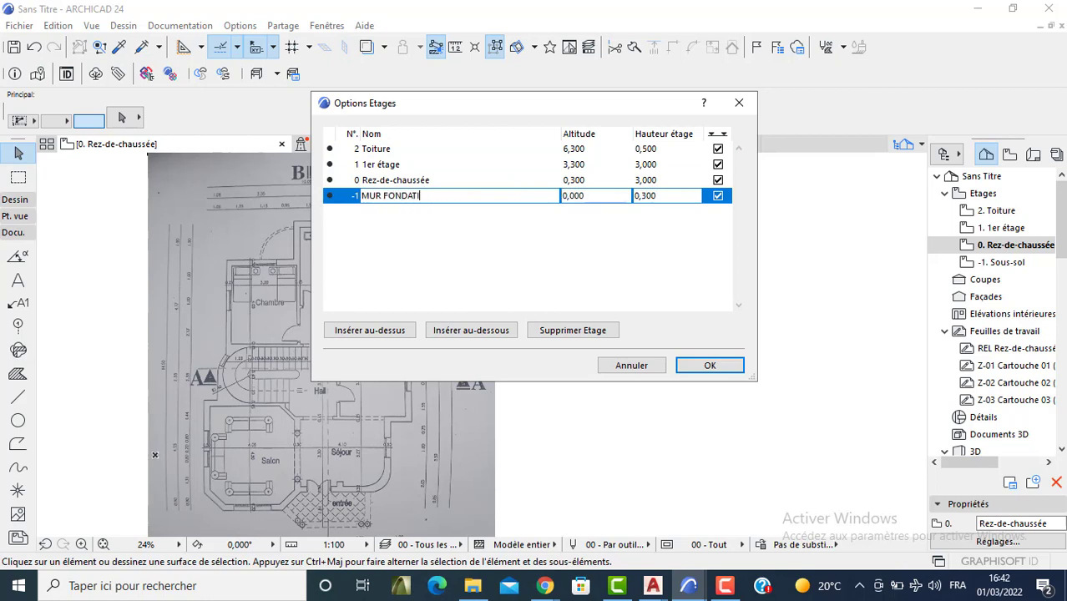
left_click(582, 191)
left_click(694, 364)
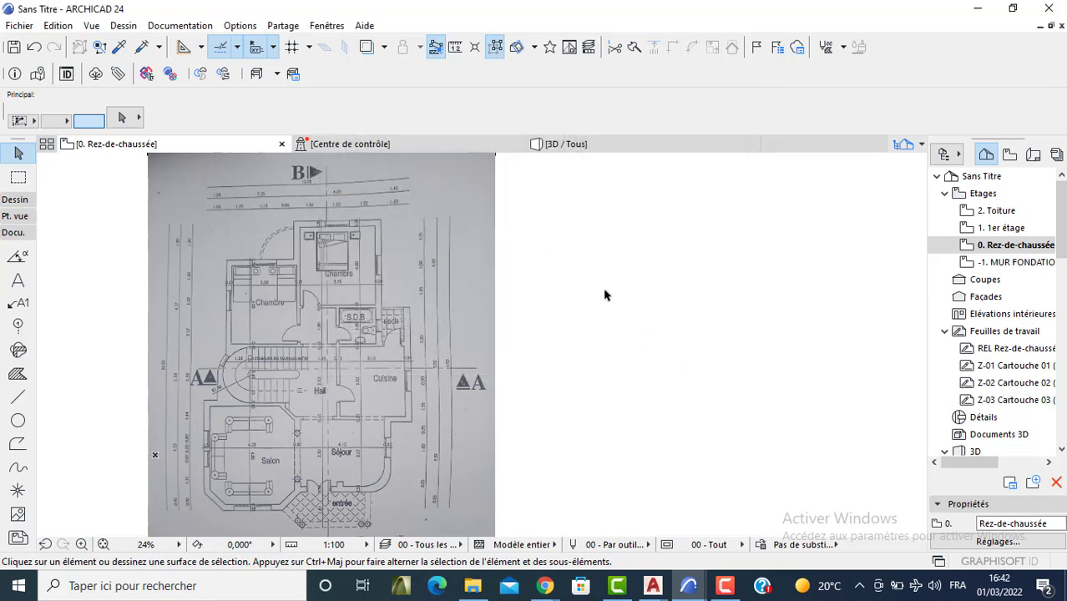
scroll(586, 303, "down", 3)
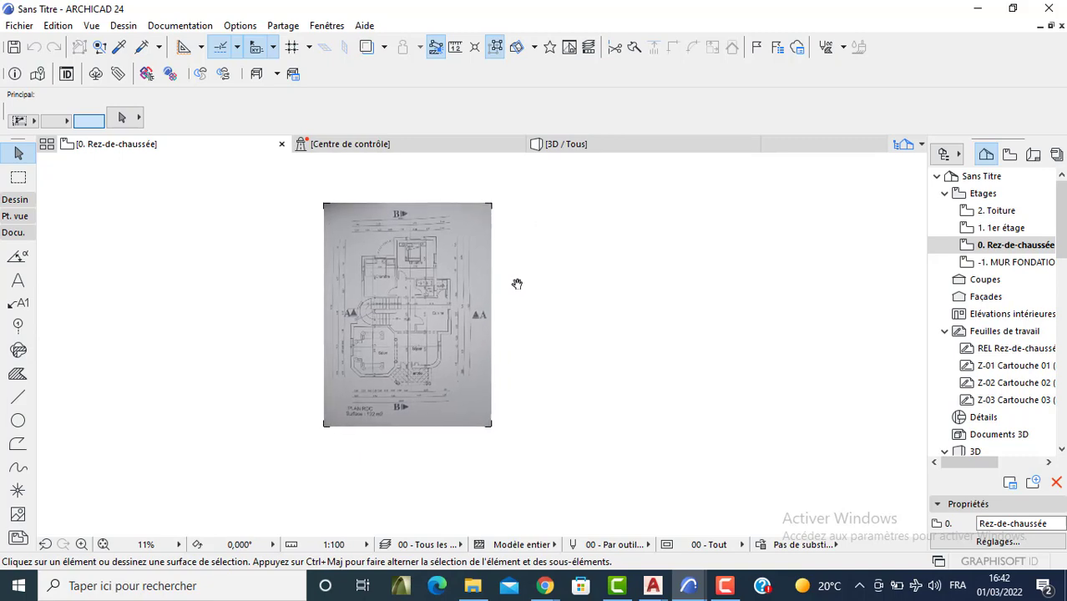
scroll(365, 271, "up", 7)
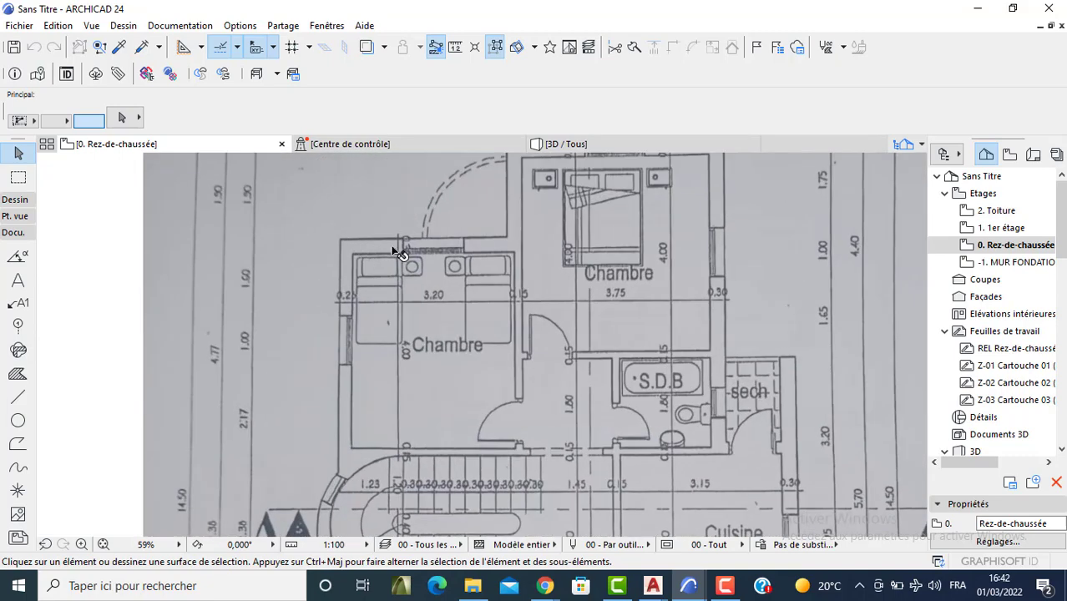
Step: Measure the exterior wall above the twin-bed Chambre, from its outer corner to the neighbouring Chambre's wall
key("m")
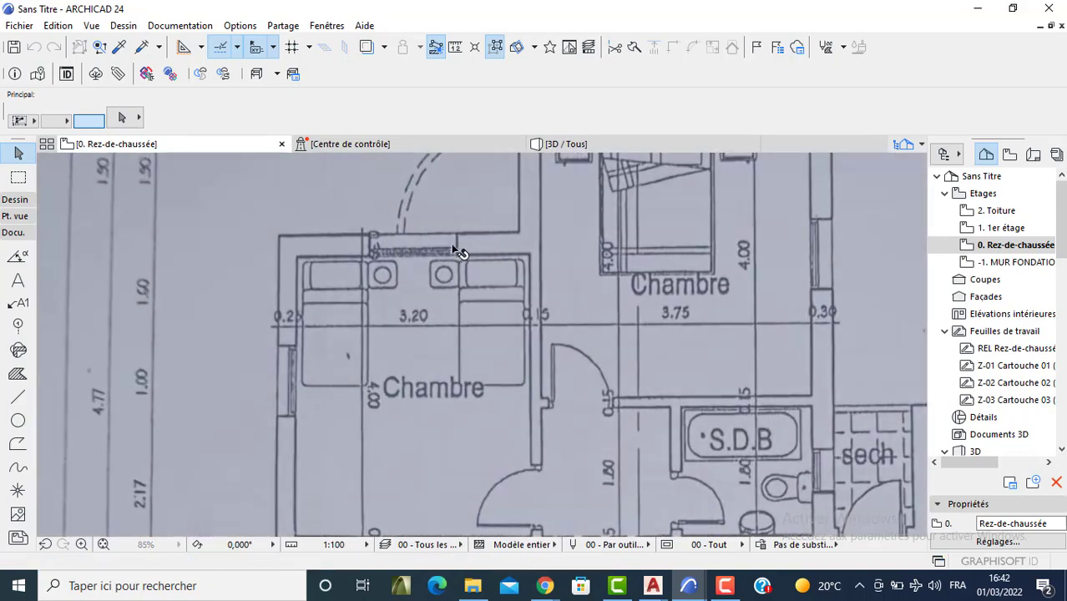
left_click(277, 237)
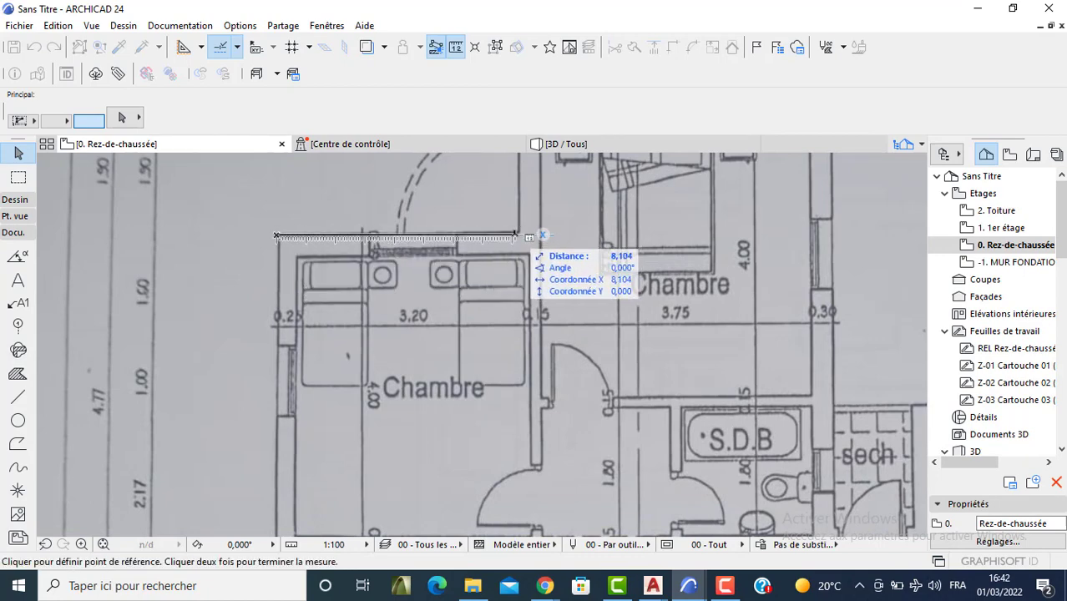
middle_click_drag(515, 237, 576, 413)
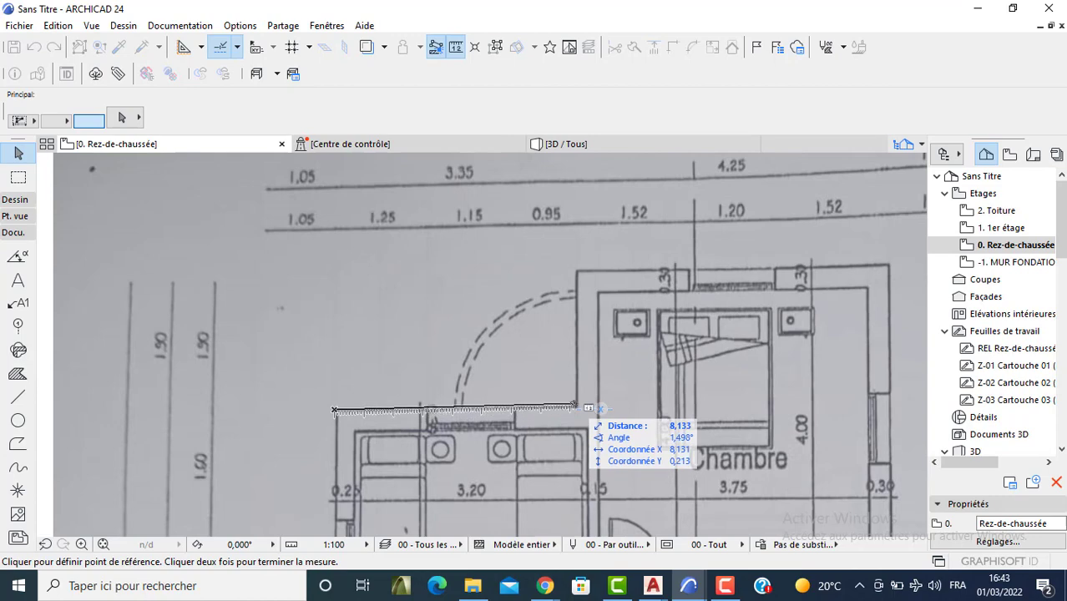
key("Escape")
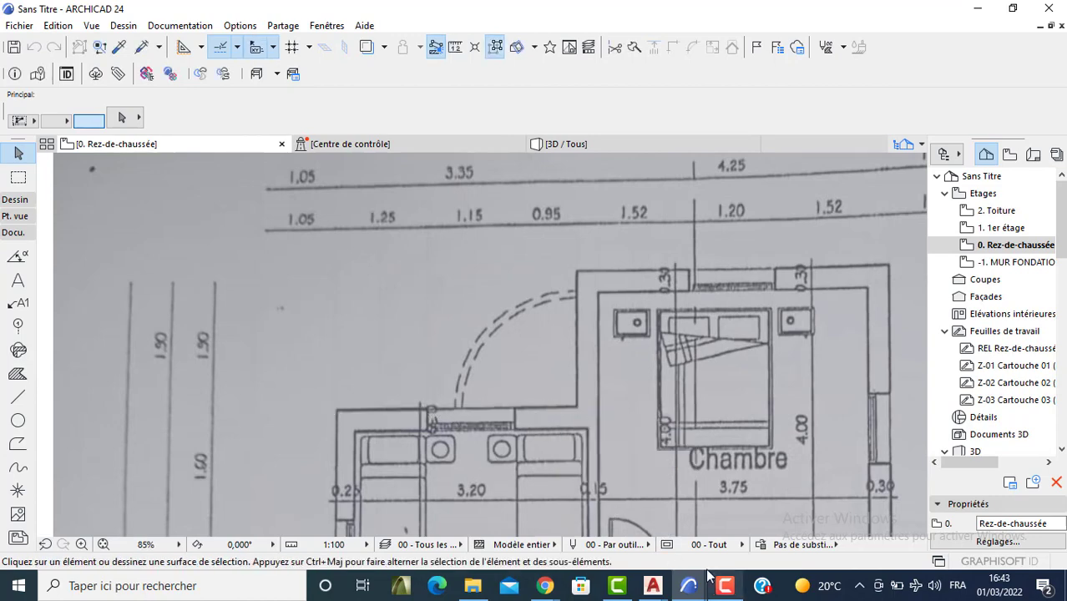
Step: Switch to the Calculatrice app, divide 3,35 by 8,1 to get the image's scale ratio, and close it
left_click(254, 582)
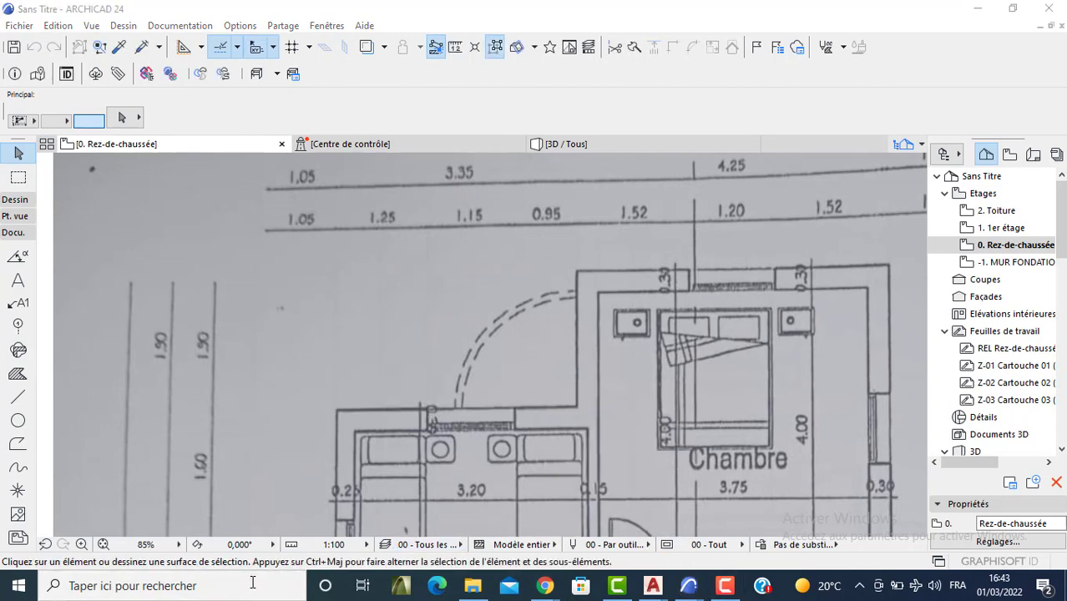
type("CAL")
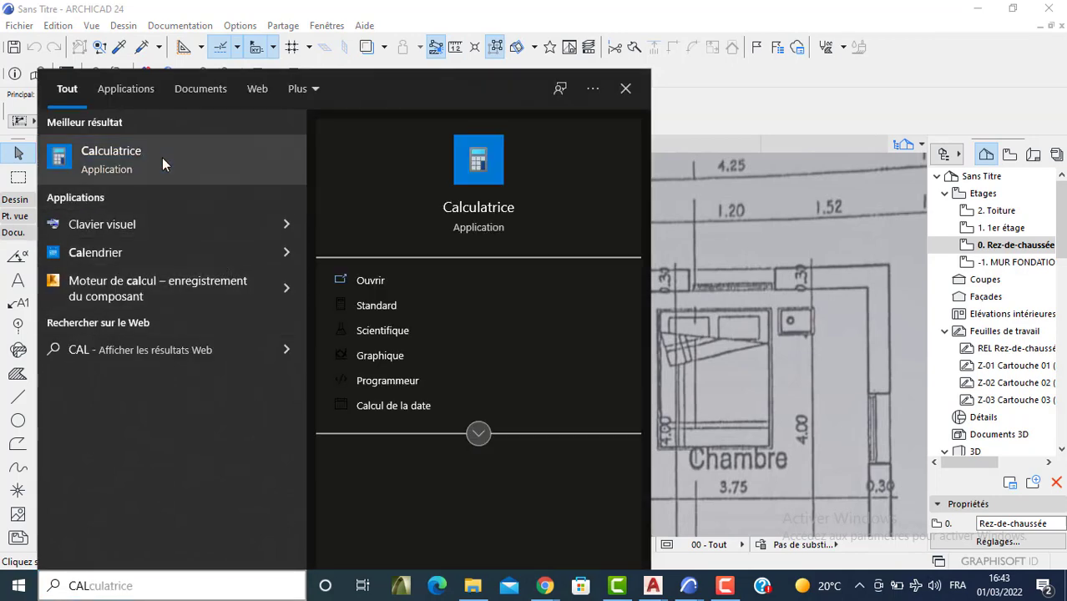
left_click(193, 163)
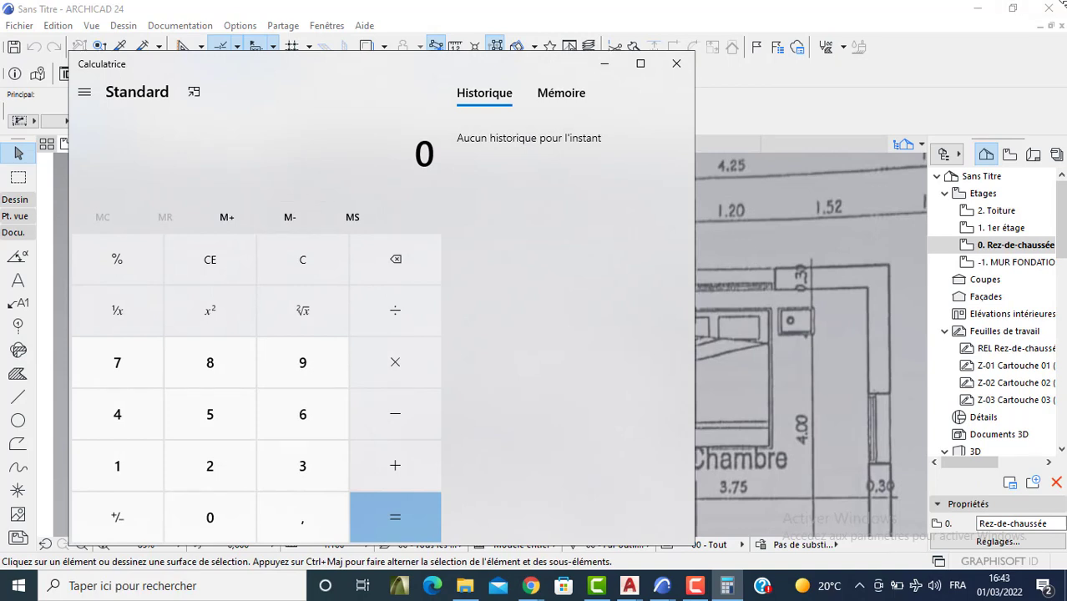
type("3")
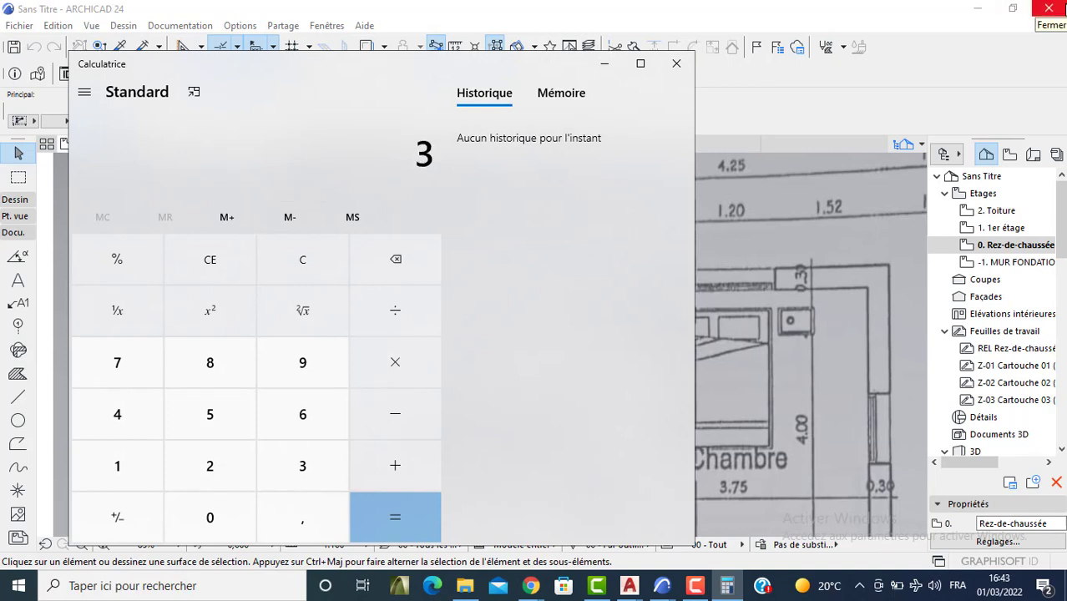
type(",35")
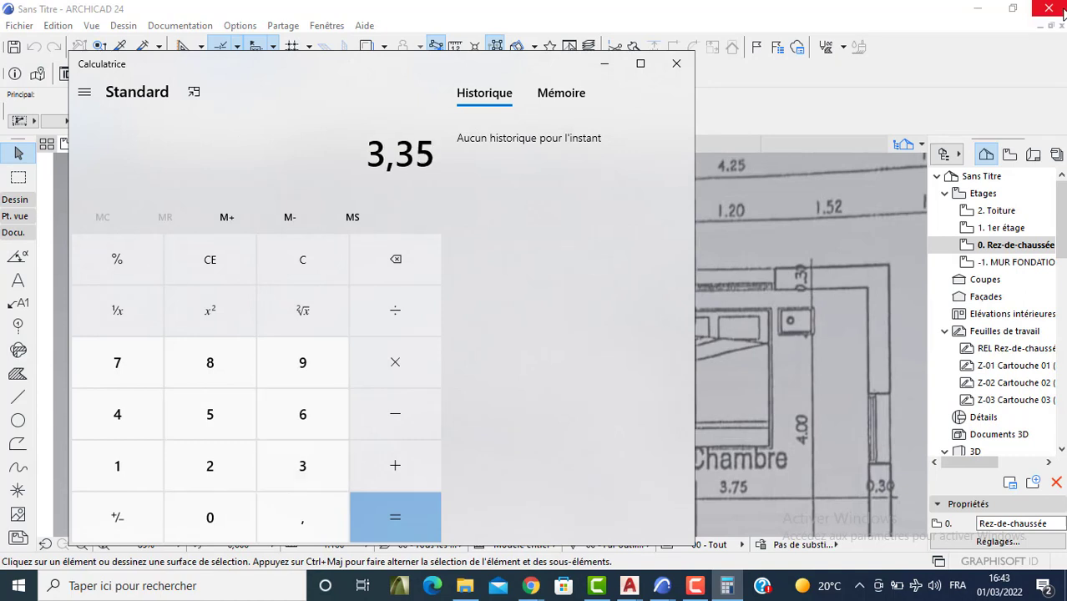
left_click(395, 311)
type("8,1")
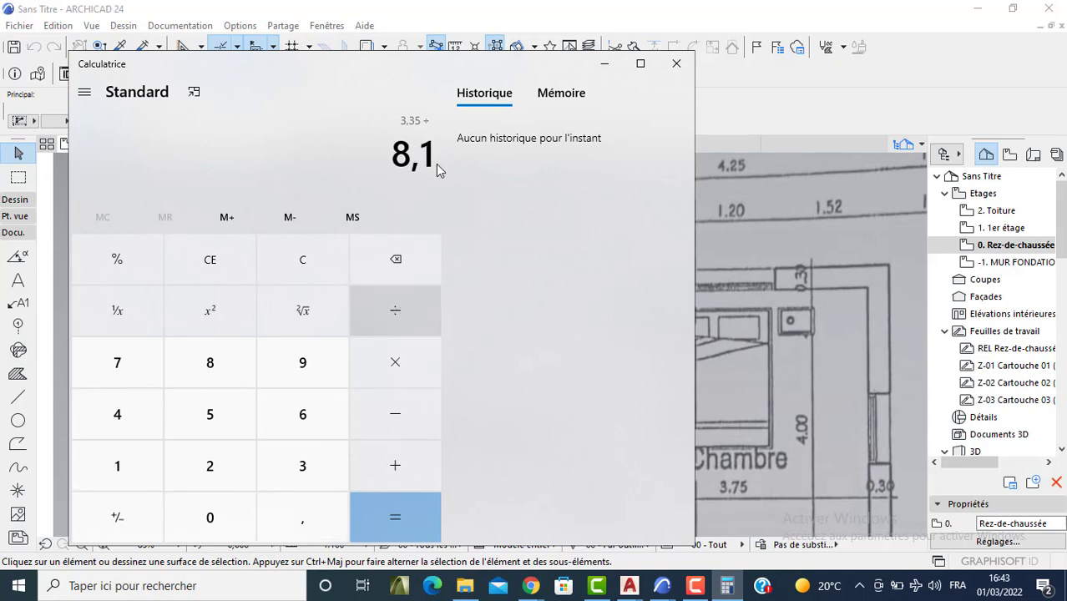
key("Return")
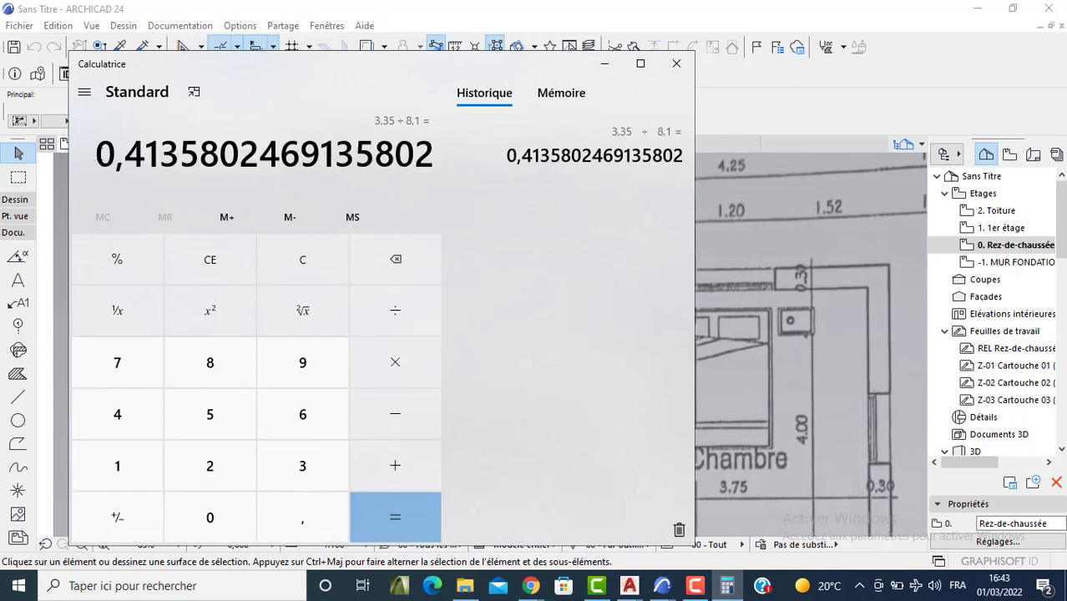
left_click_drag(101, 156, 210, 159)
left_click(211, 158)
left_click_drag(101, 156, 241, 161)
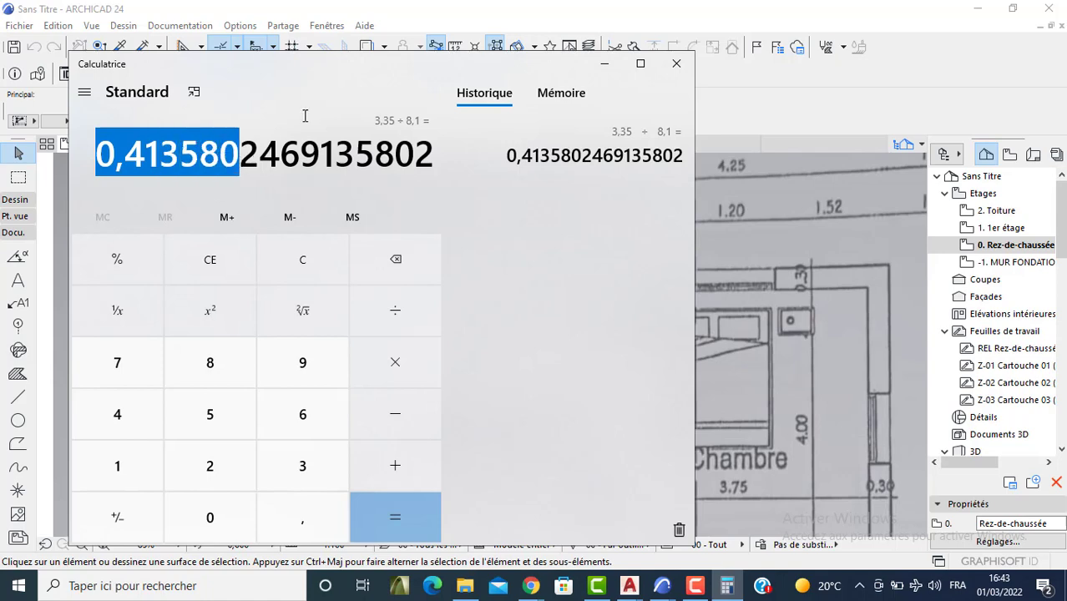
left_click(676, 63)
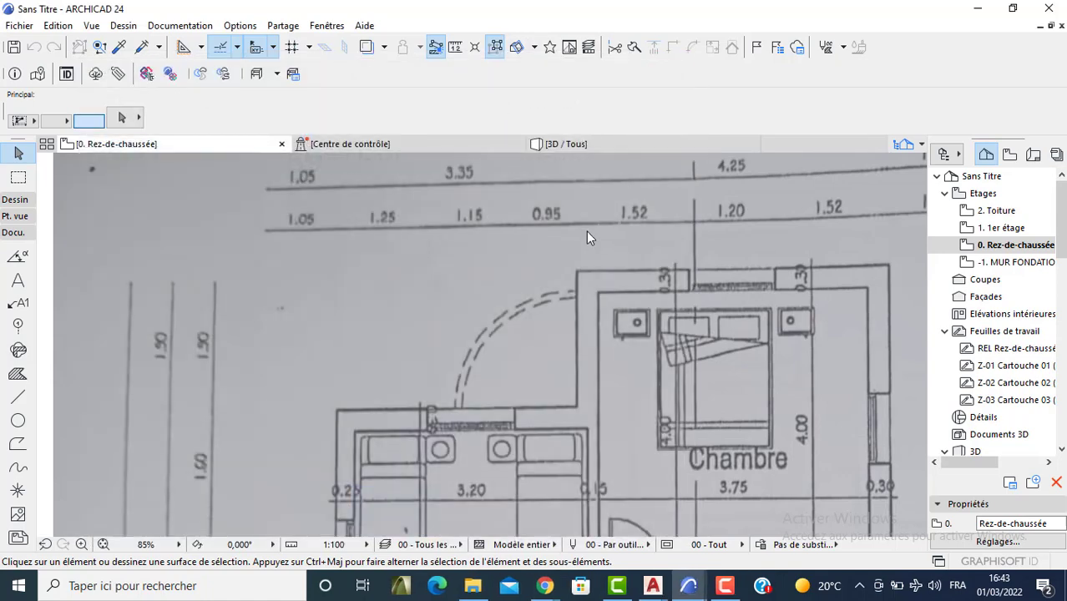
Step: Resize the plan image by a numeric ratio of 0,41358 instead of graphically, and deselect it
scroll(586, 238, "down", 8)
left_click(546, 257)
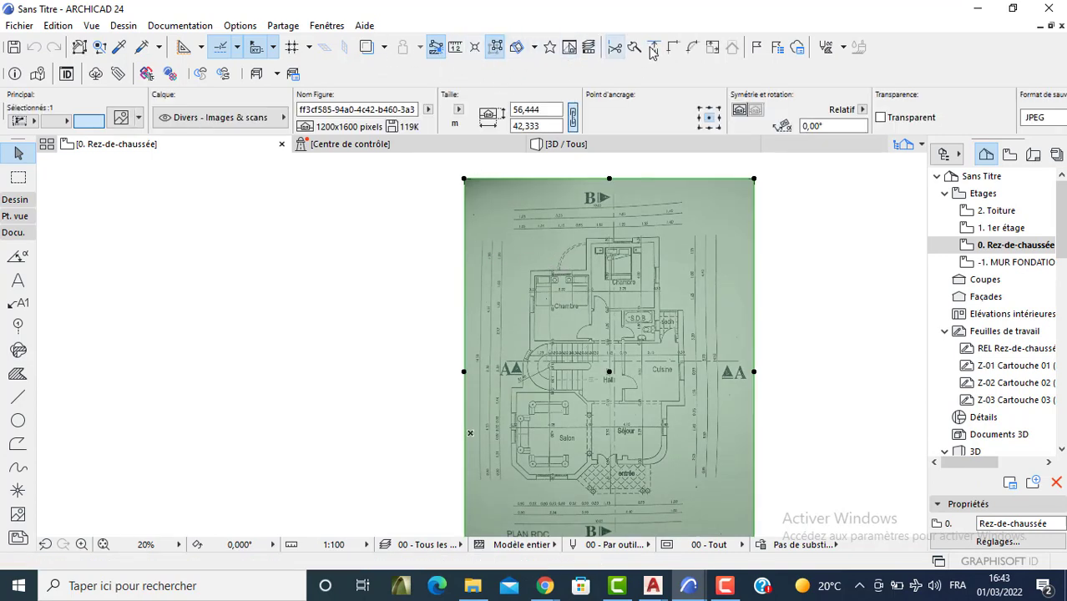
left_click(712, 49)
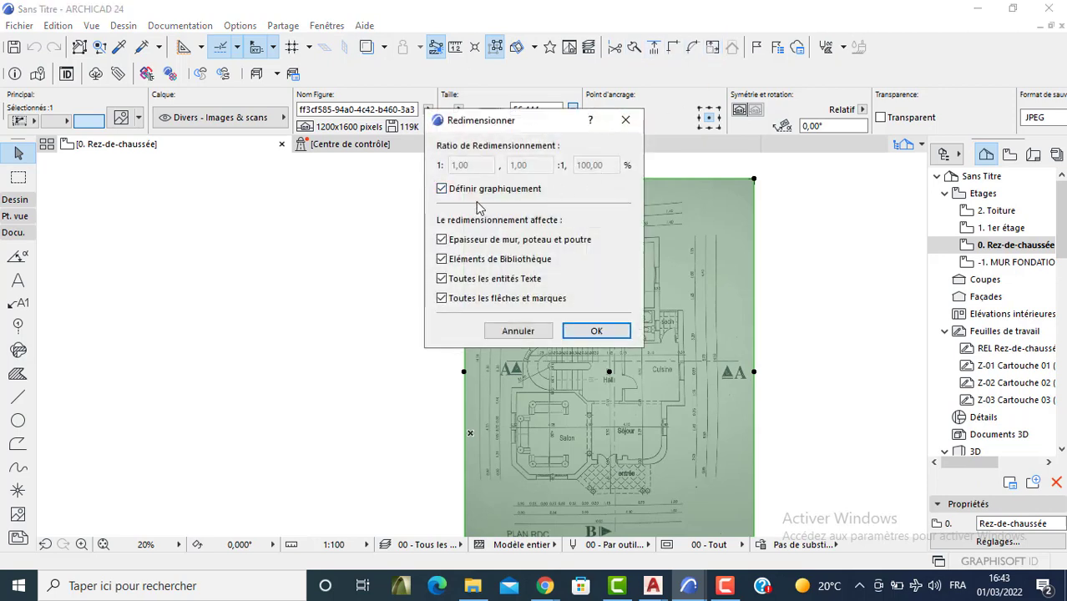
left_click(441, 189)
left_click(506, 169)
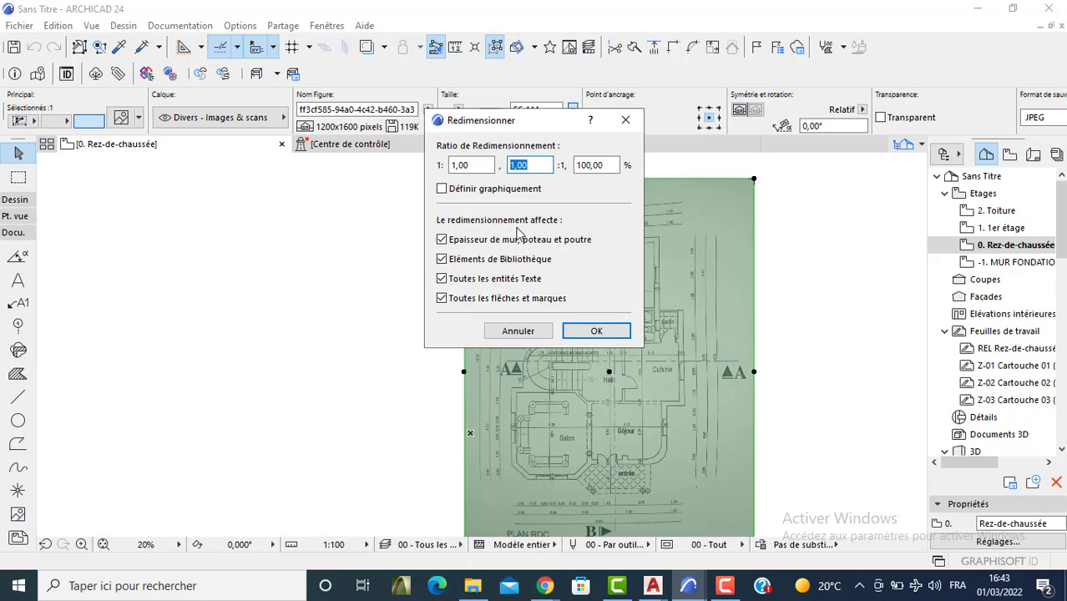
type("0,41008")
left_click(596, 330)
left_click(436, 295)
scroll(480, 288, "up", 5)
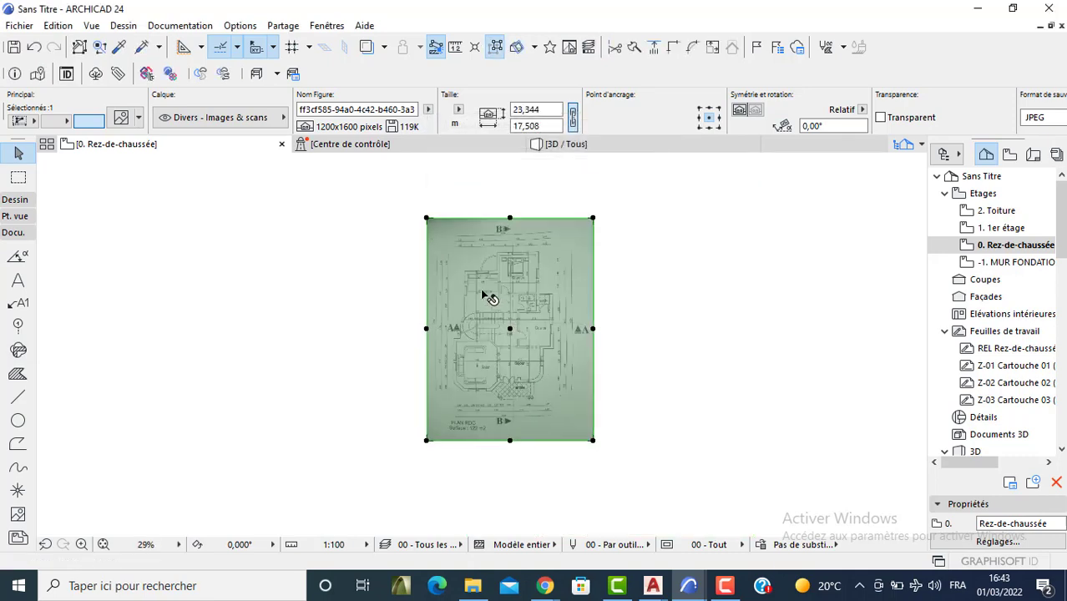
left_click(249, 216)
Step: Measure the same exterior wall above the twin-bed Chambre on the resized plan to check its scale
middle_click_drag(392, 229, 377, 301)
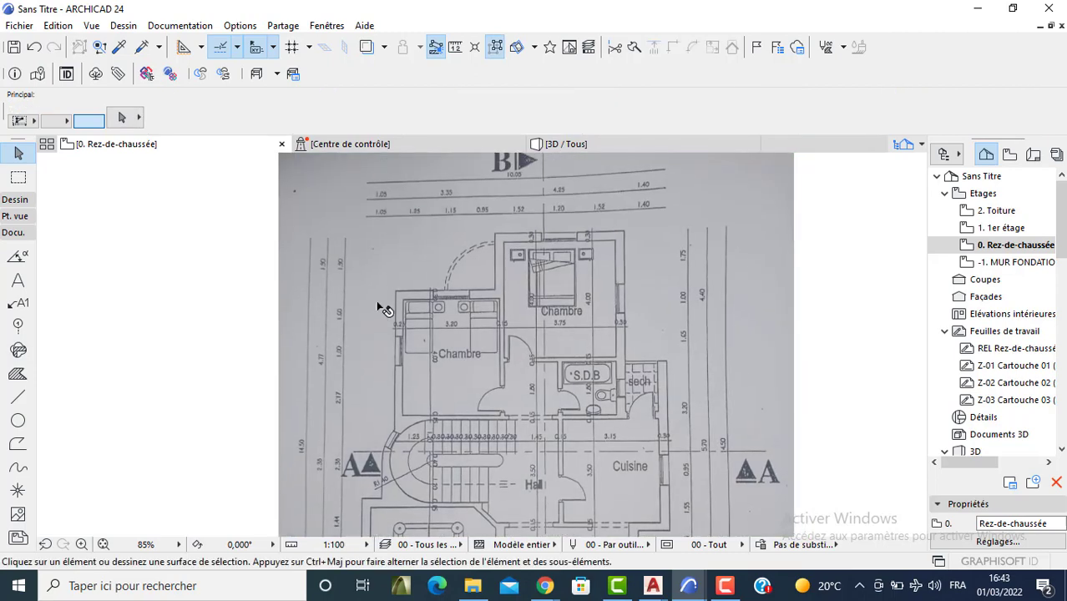
key("m")
scroll(480, 292, "up", 1)
scroll(476, 291, "up", 3)
left_click(511, 286)
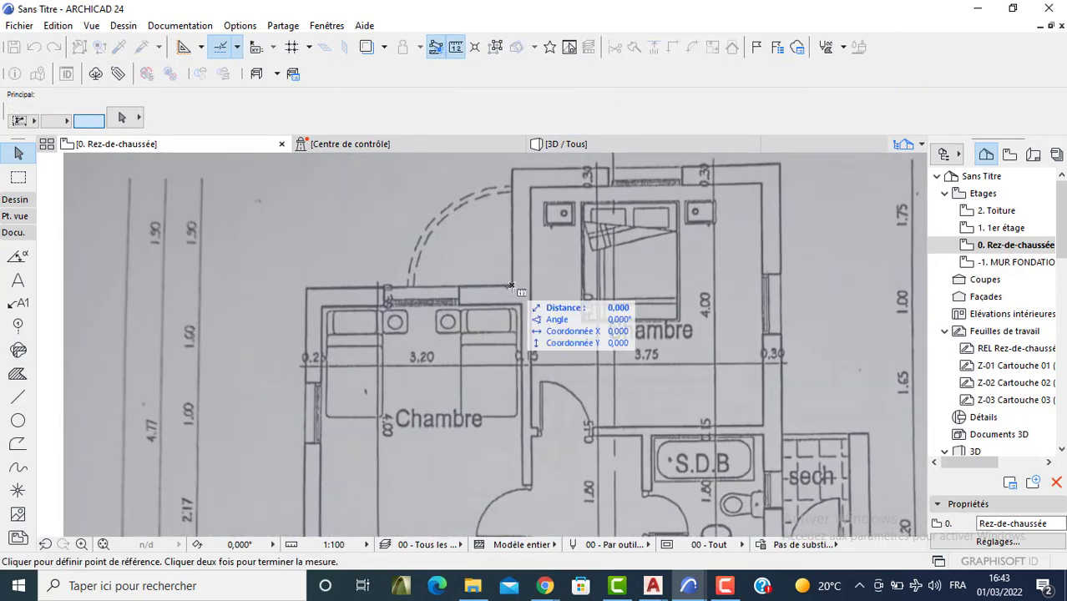
scroll(303, 291, "down", 2)
middle_click_drag(303, 292, 336, 340)
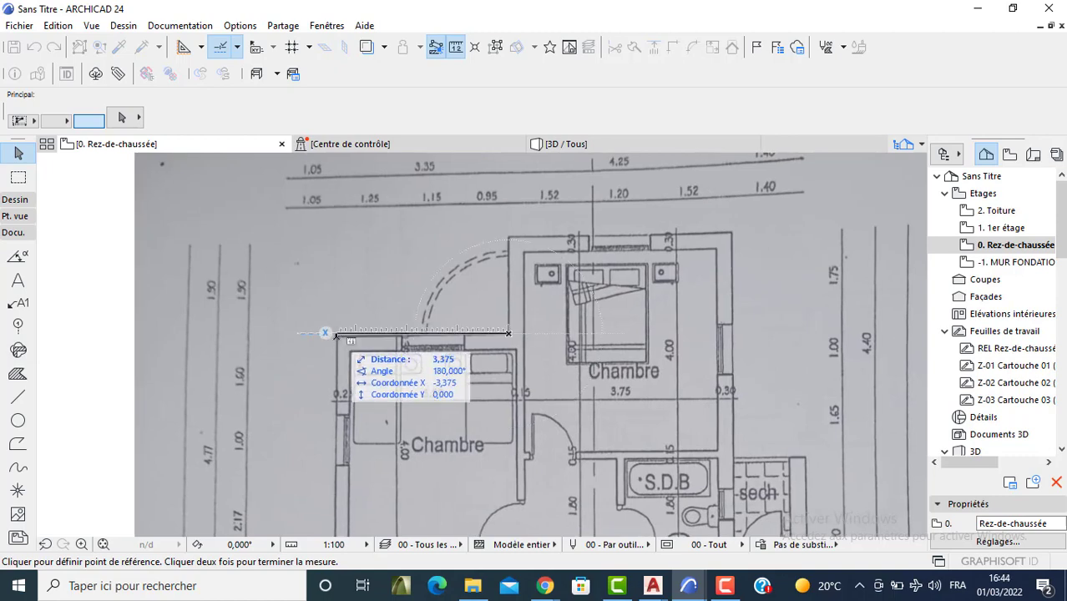
key("Escape")
Step: Open the Wall tool's default settings and set the top offset to -0,200 and the base offset to 0,000
scroll(334, 327, "down", 5)
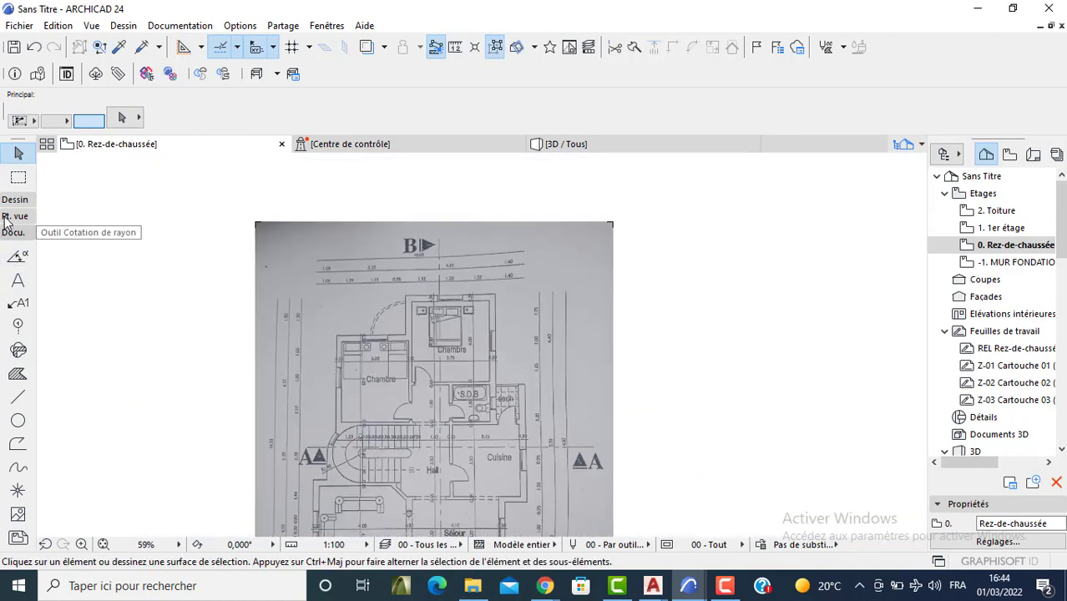
left_click(15, 200)
left_click(18, 221)
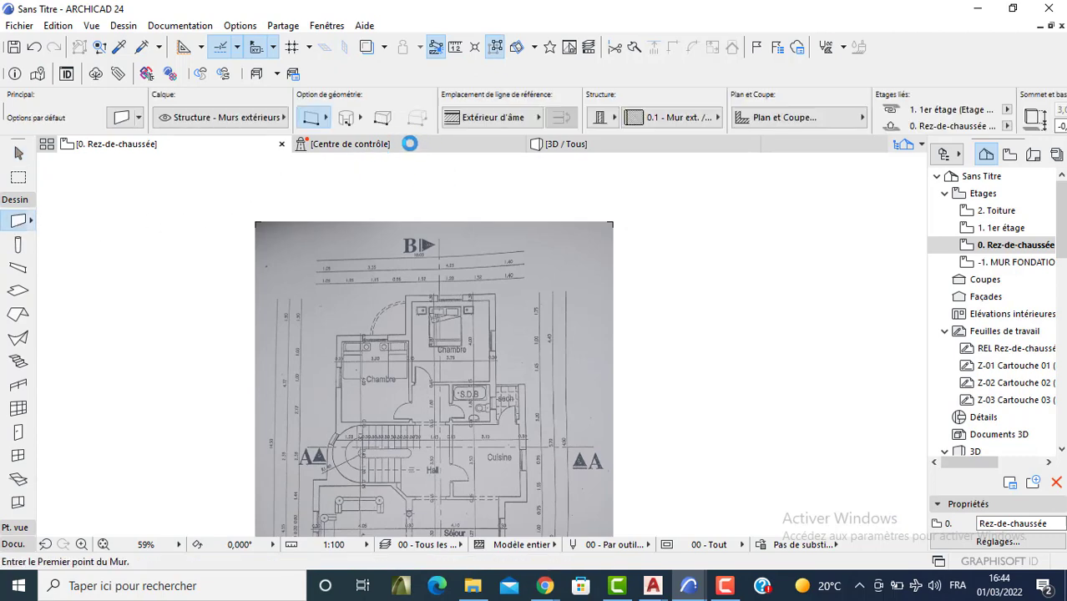
key("ctrl+t")
double_click(449, 140)
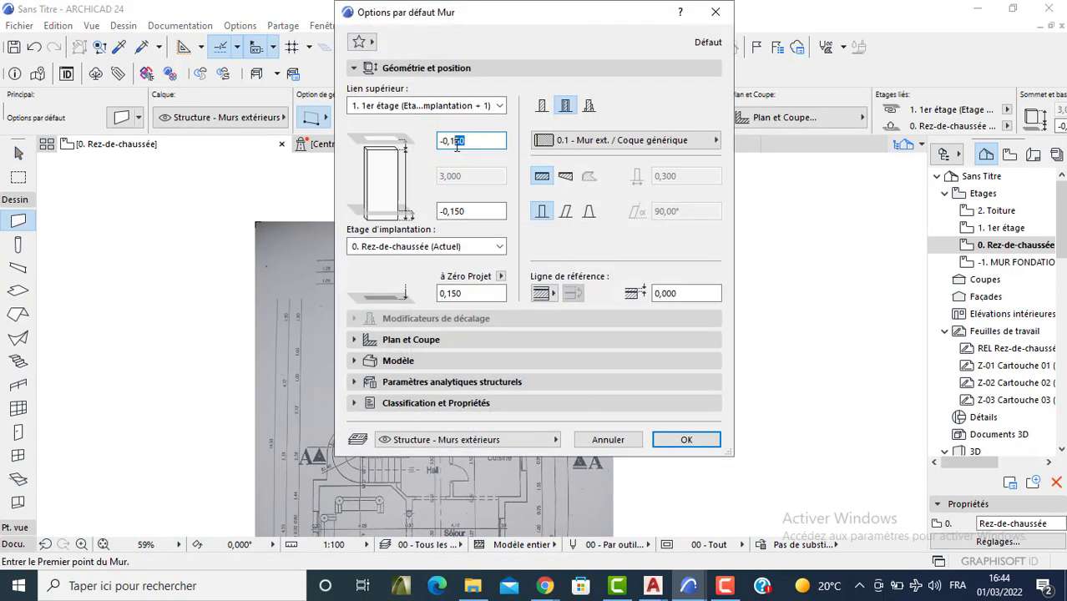
key("BackSpace")
type("200")
left_click_drag(463, 211, 395, 215)
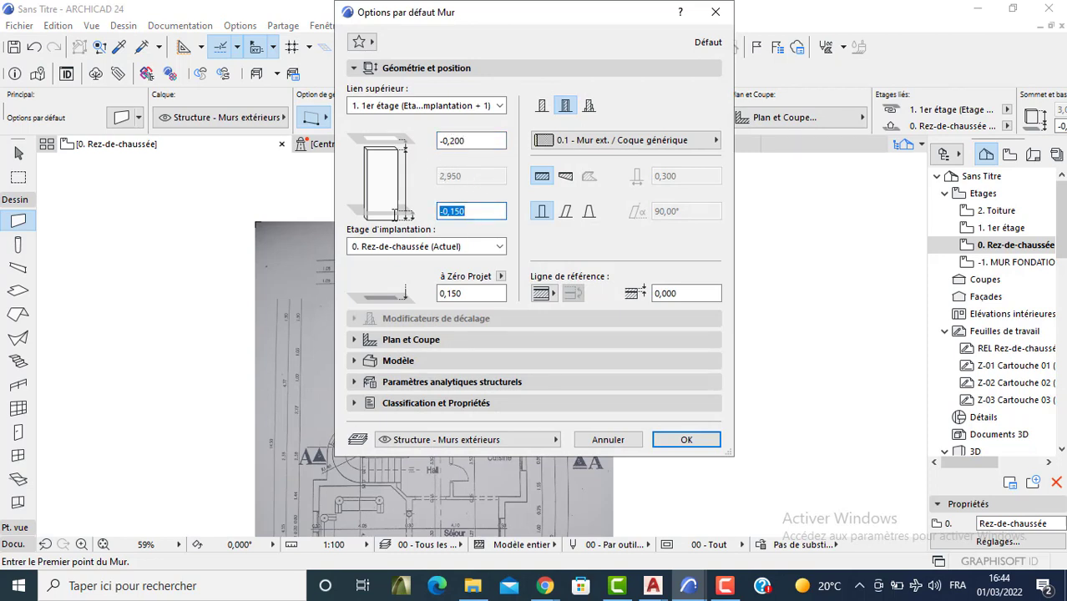
type("0,000")
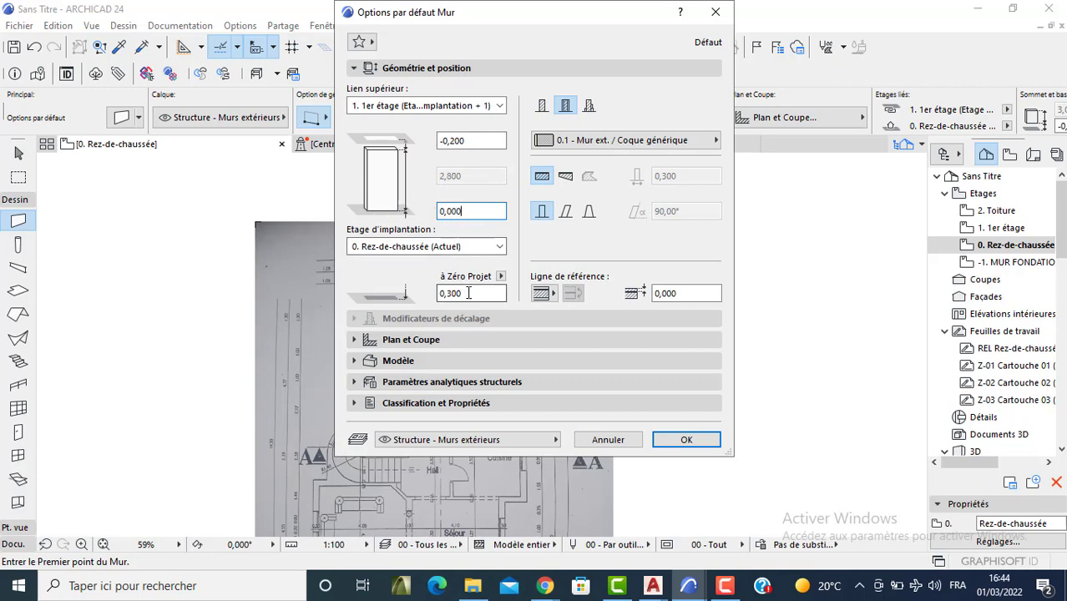
Step: Switch the default wall to a basic, straight structure in Bois aggloméré 2 with a thickness of 0,300
left_click(542, 105)
left_click(542, 175)
left_click(686, 176)
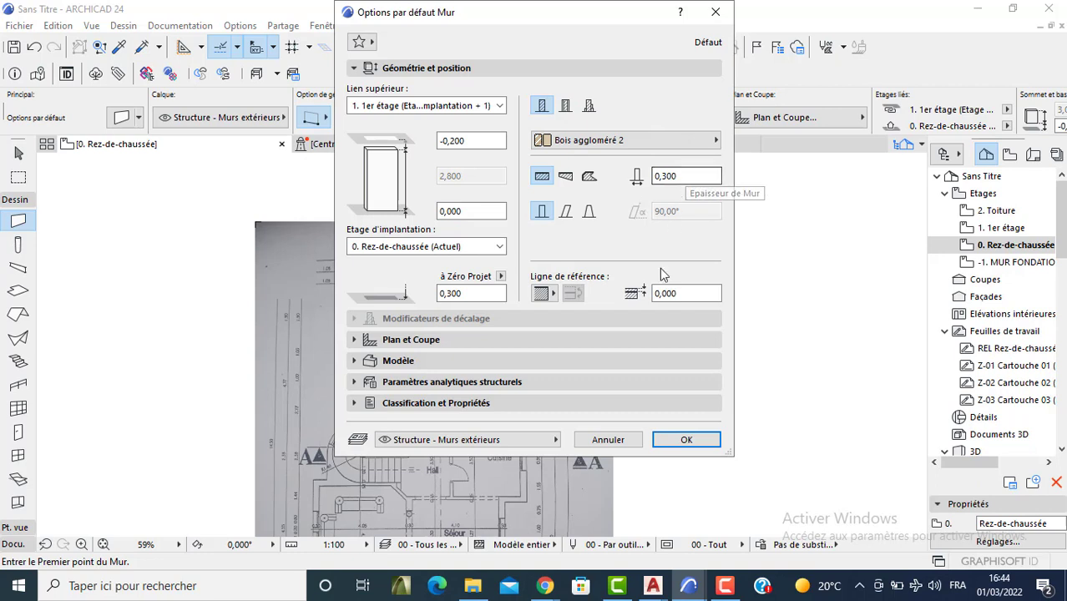
Step: Override all three default wall surfaces with linked Enduit - Blanc nature and apply the wall settings
left_click(388, 344)
left_click(382, 337)
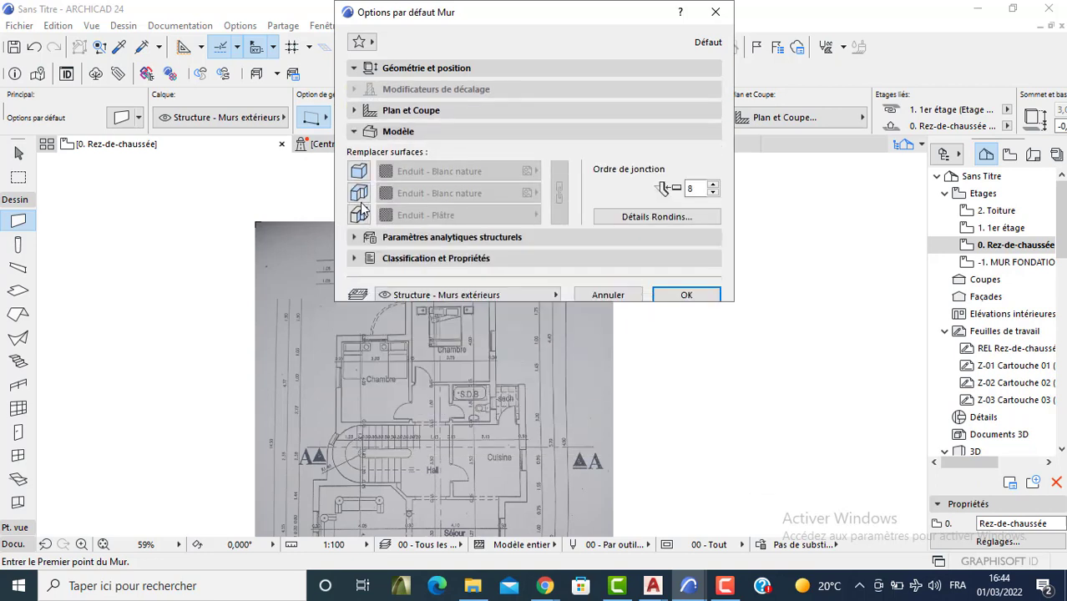
left_click(376, 179)
left_click(398, 131)
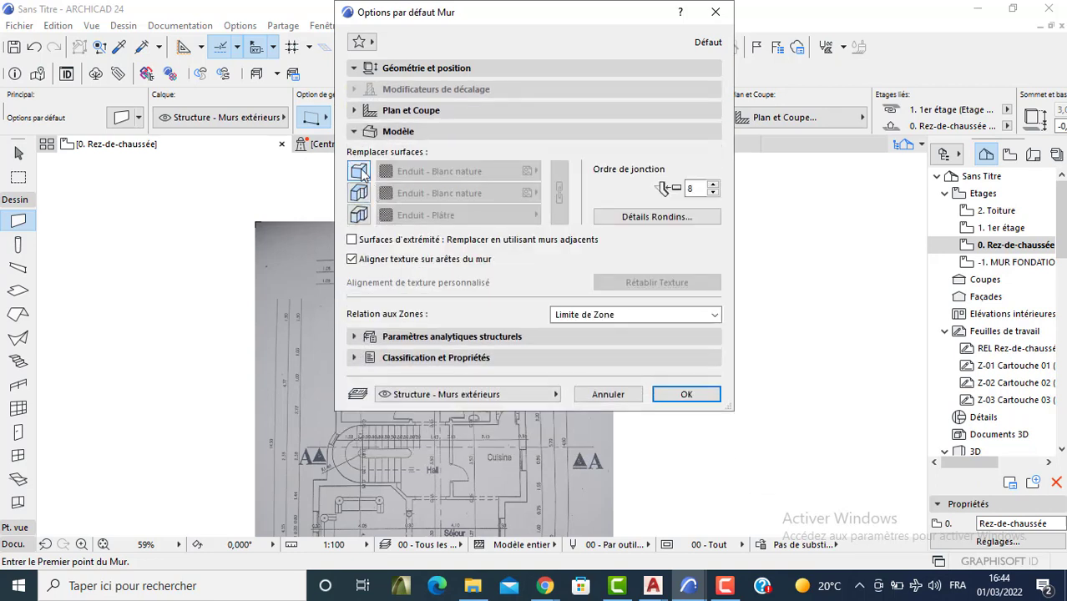
left_click(359, 171)
left_click(359, 192)
left_click(359, 214)
left_click(558, 192)
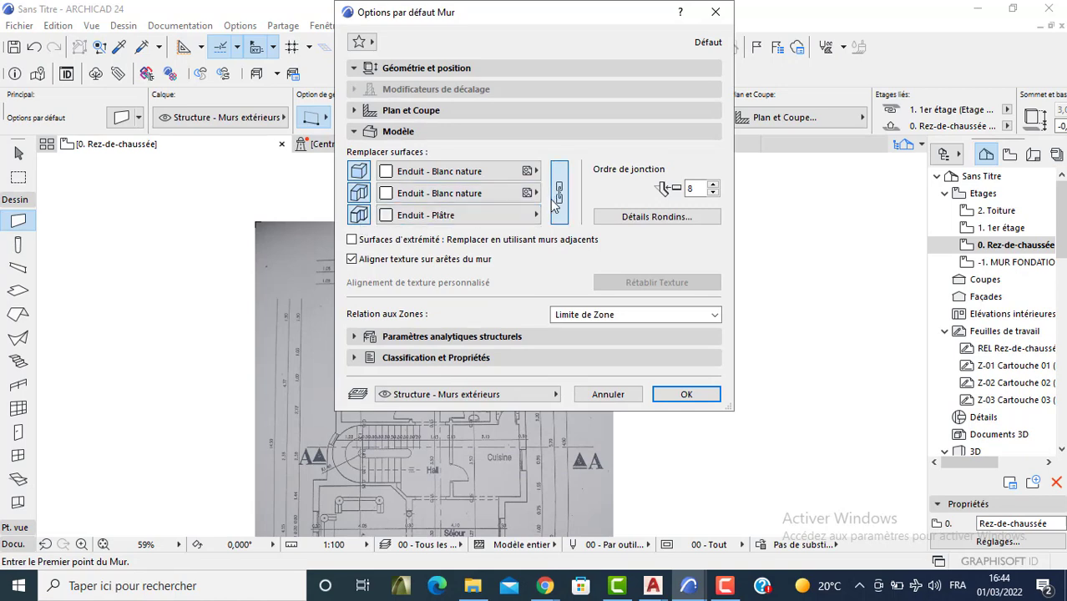
left_click(682, 395)
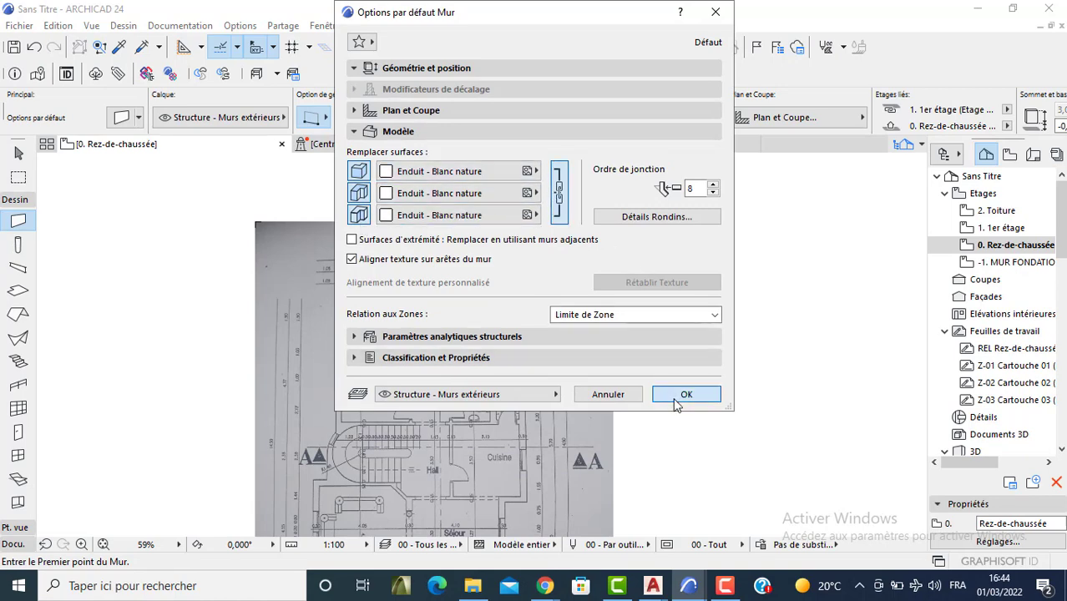
Step: Start chained walls at the curved stair with the reference line on Face intérieure, running 4,77 up the twin-bed Chambre's outer side
left_click(318, 121)
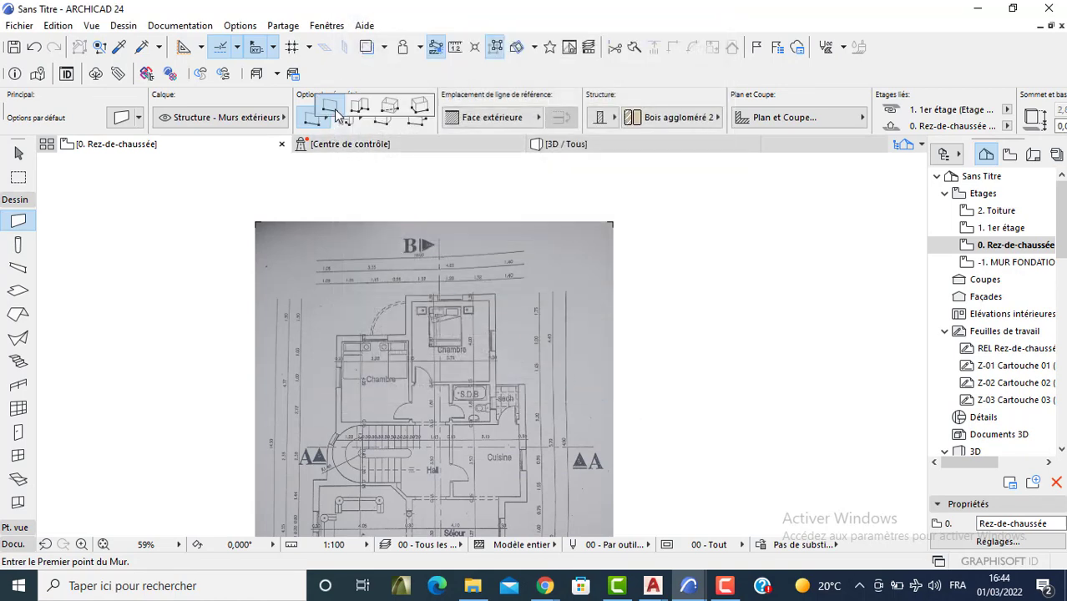
left_click(348, 107)
scroll(331, 384, "up", 2)
scroll(331, 413, "up", 2)
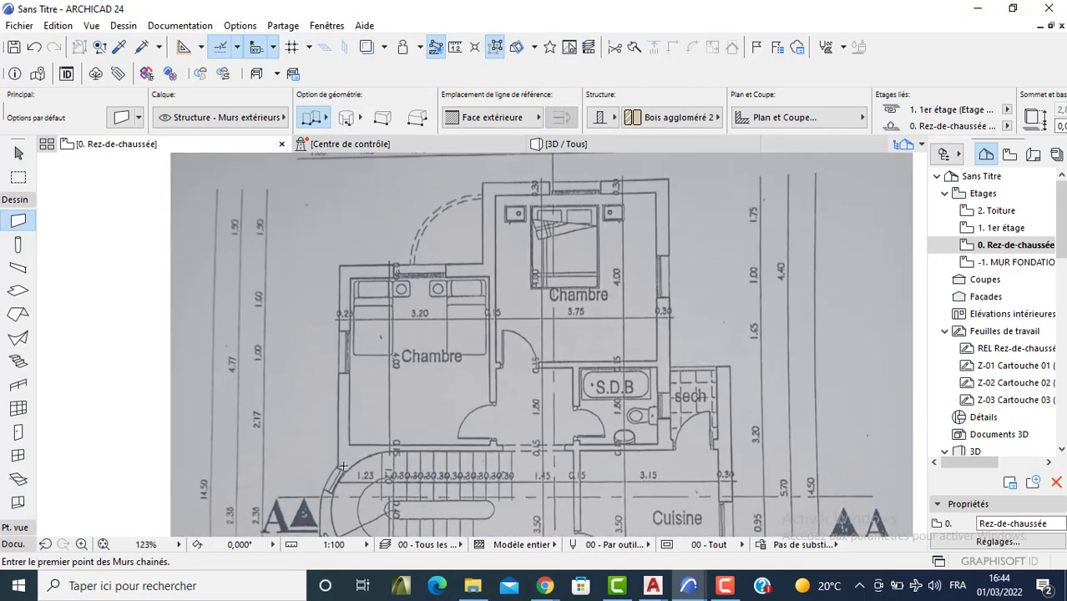
left_click(340, 467)
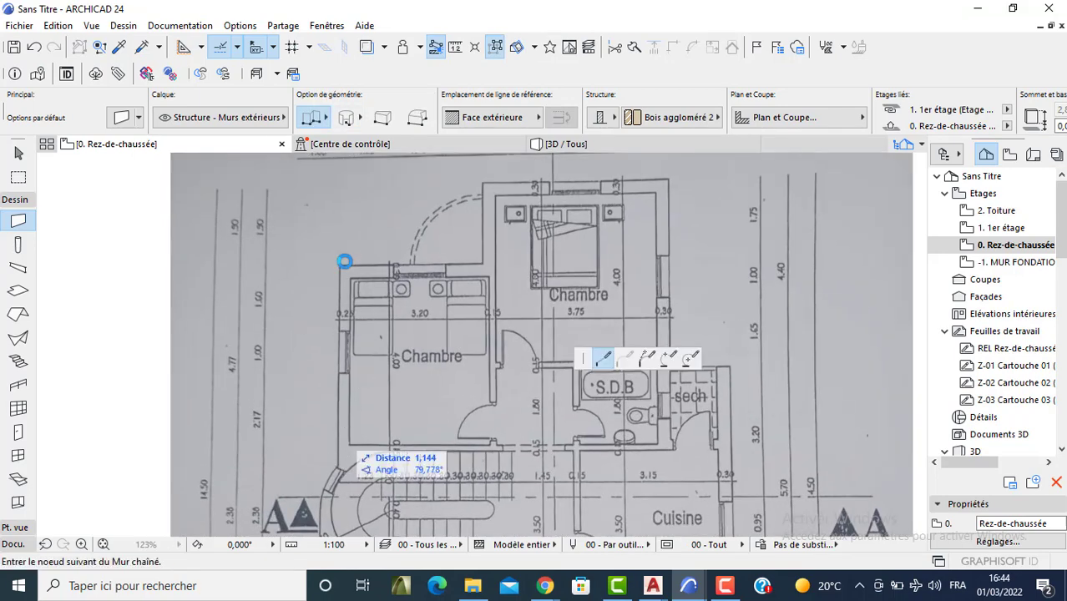
key("c")
key("c")
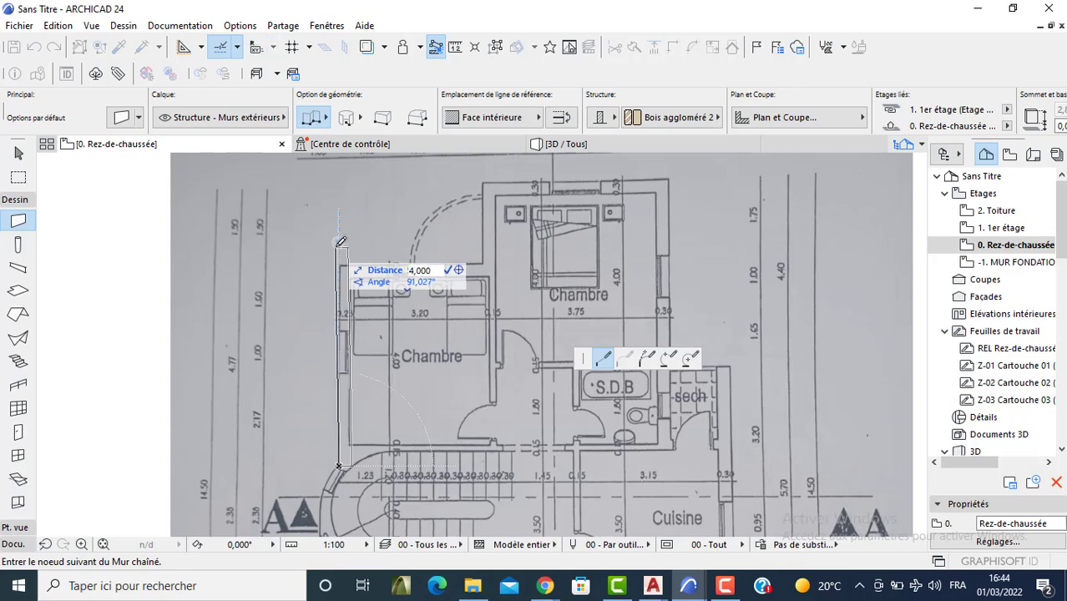
type("4")
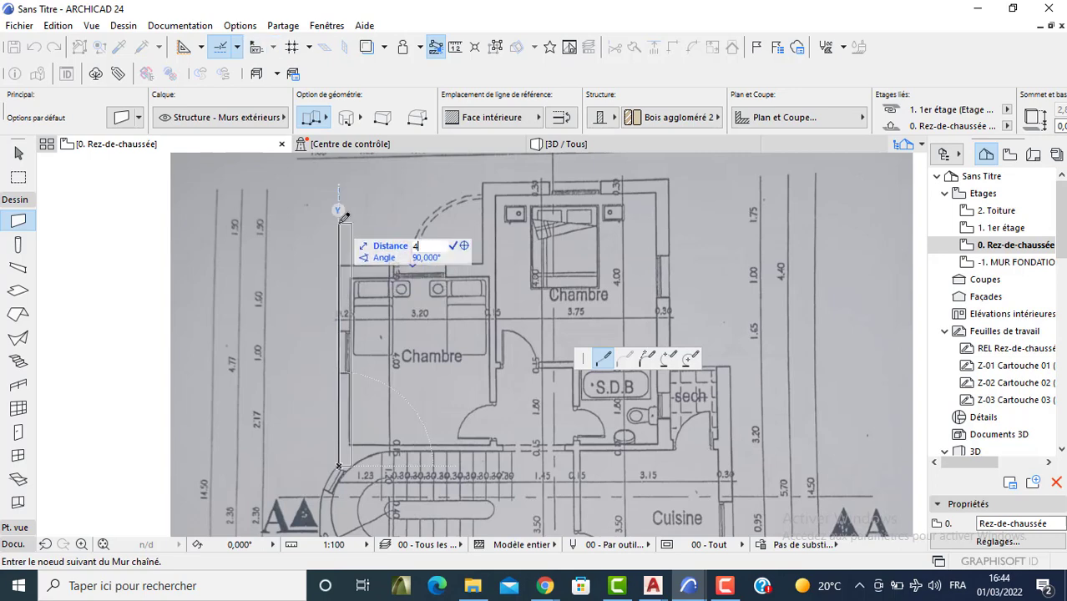
type(",77")
key("Return")
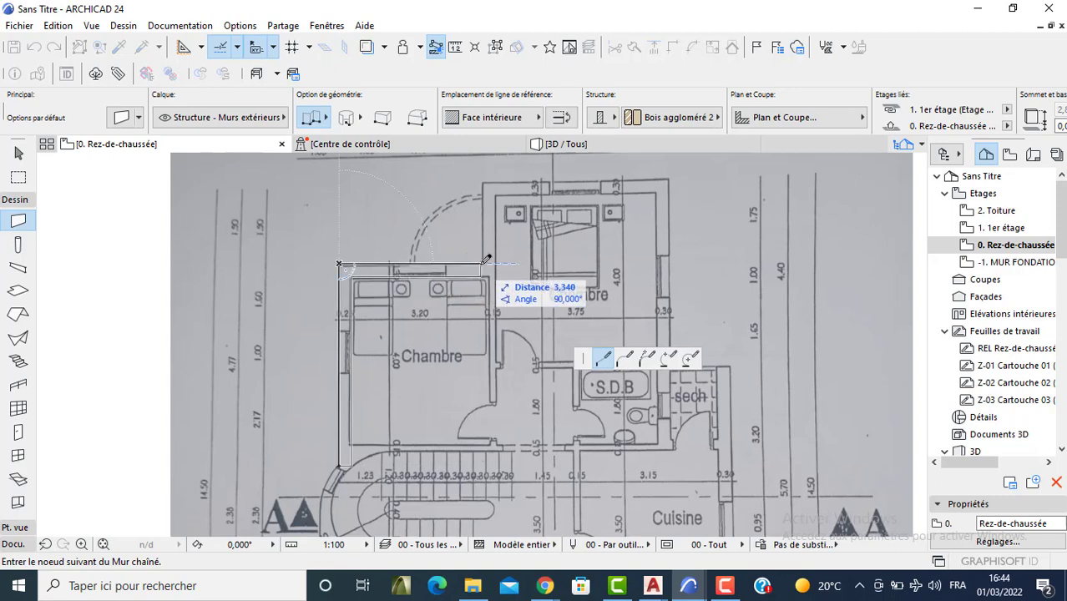
Step: Continue the wall chain 3,35 along the twin-bed Chambre's upper side, then 1,9 up to the other Chambre's outer corner
type("3,30")
key("Return")
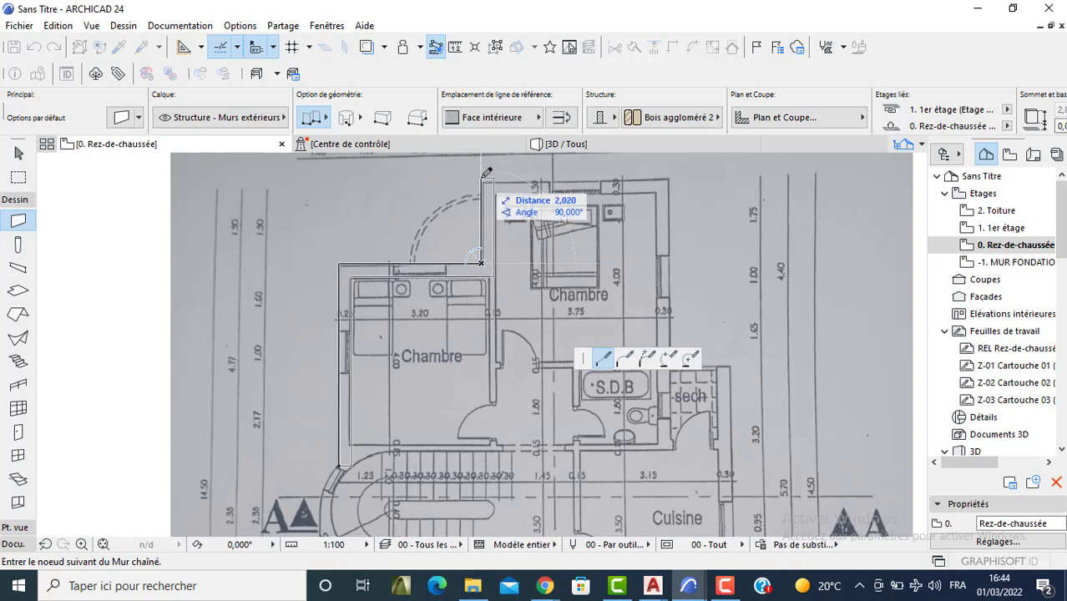
type("1,9")
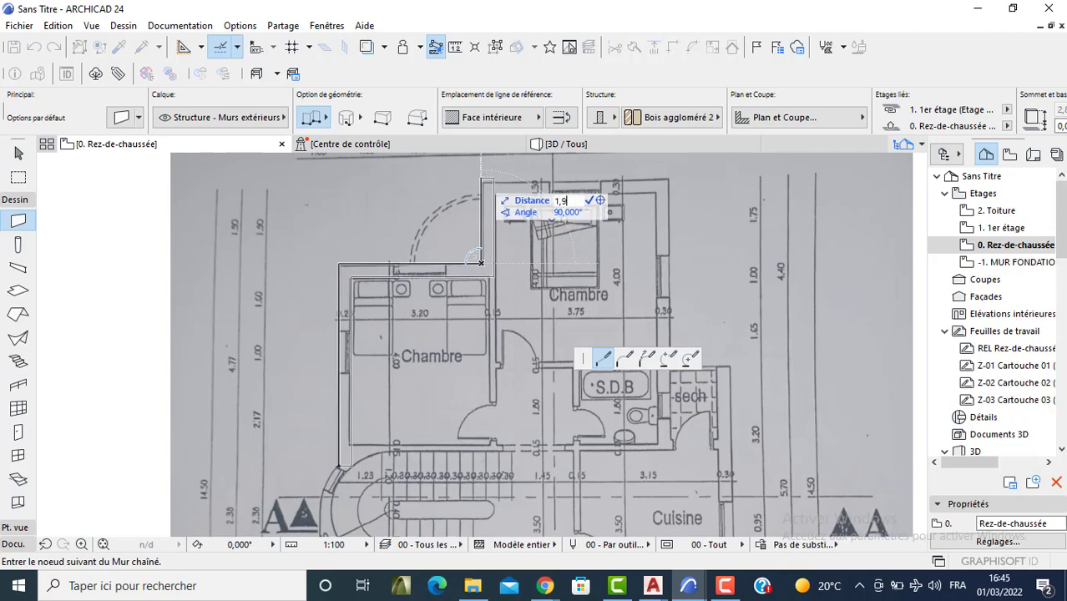
key("Return")
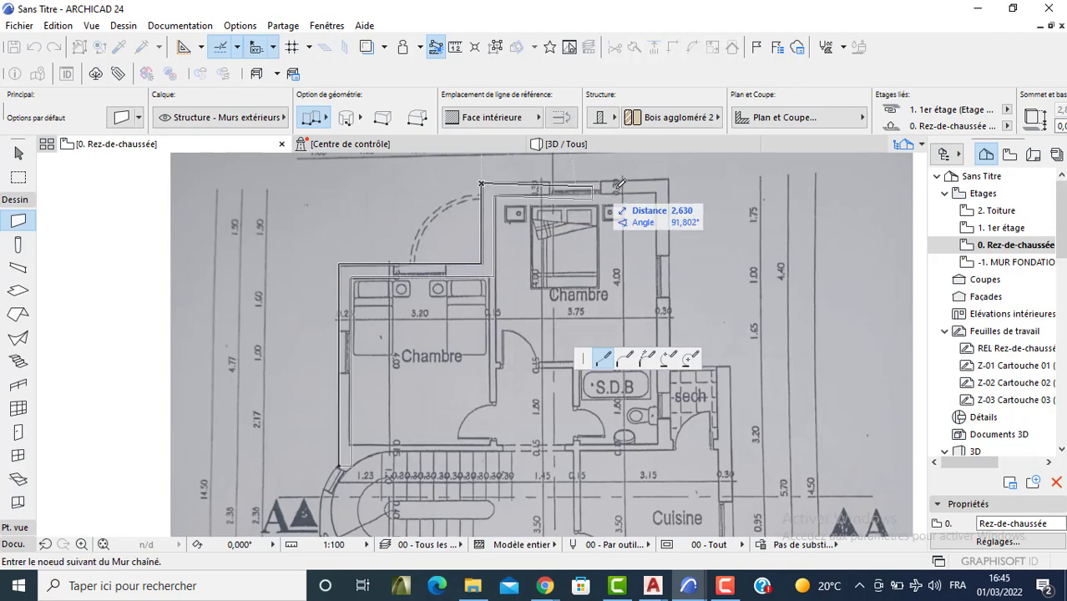
Step: Extend the wall chain 4,25 horizontally across the upper side of the double-bed Chambre
scroll(602, 185, "up", 1)
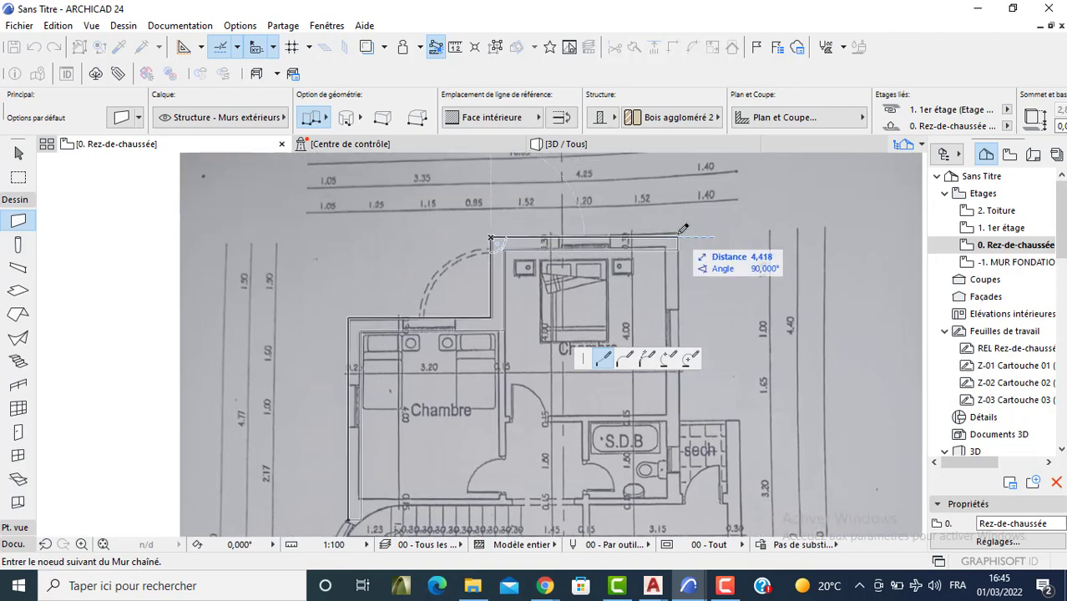
middle_click_drag(680, 229, 699, 267)
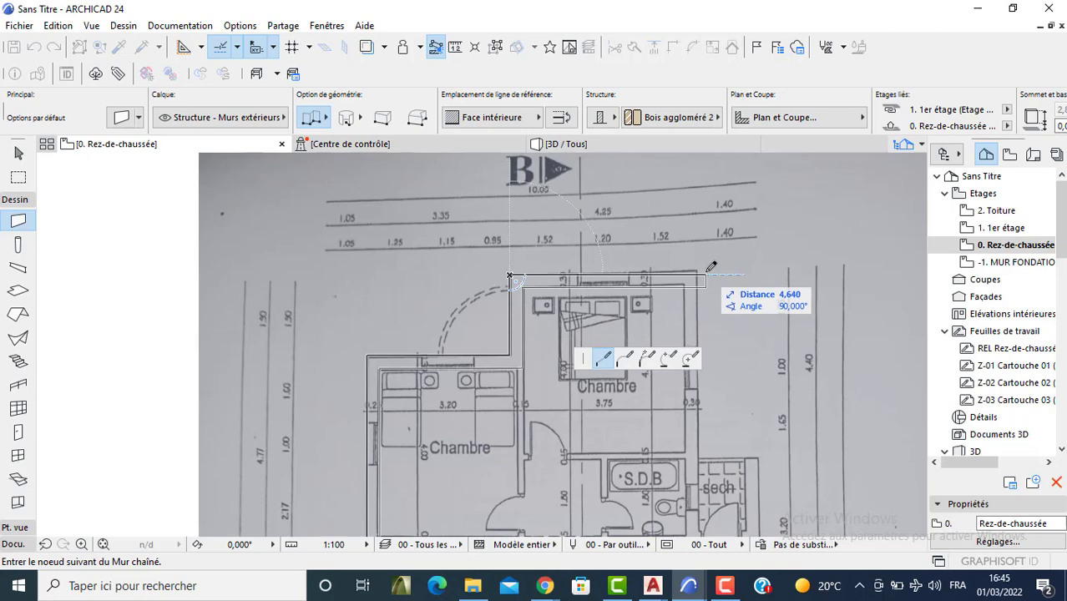
type("4,25")
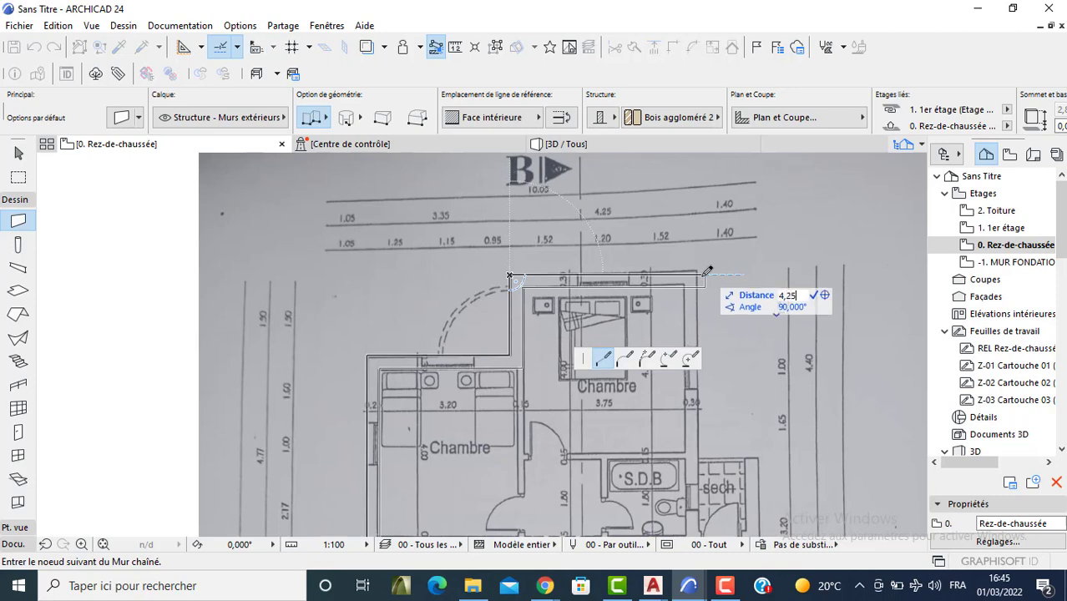
key("Return")
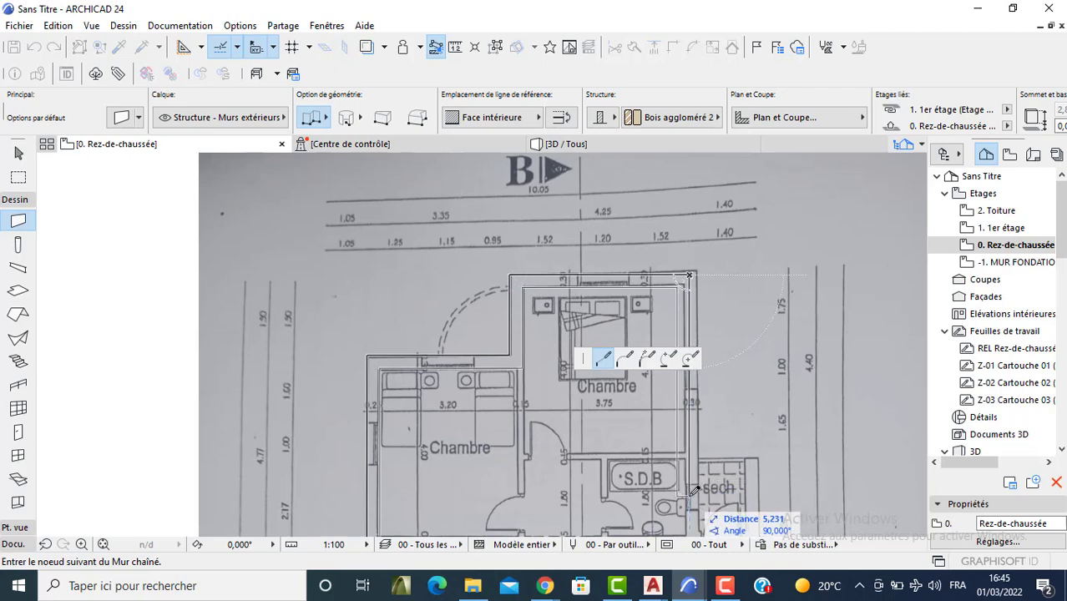
Step: Continue the chain 4,4 down the double-bed Chambre's outer side and 1,4 outward along the upper edge of the sech
type("4")
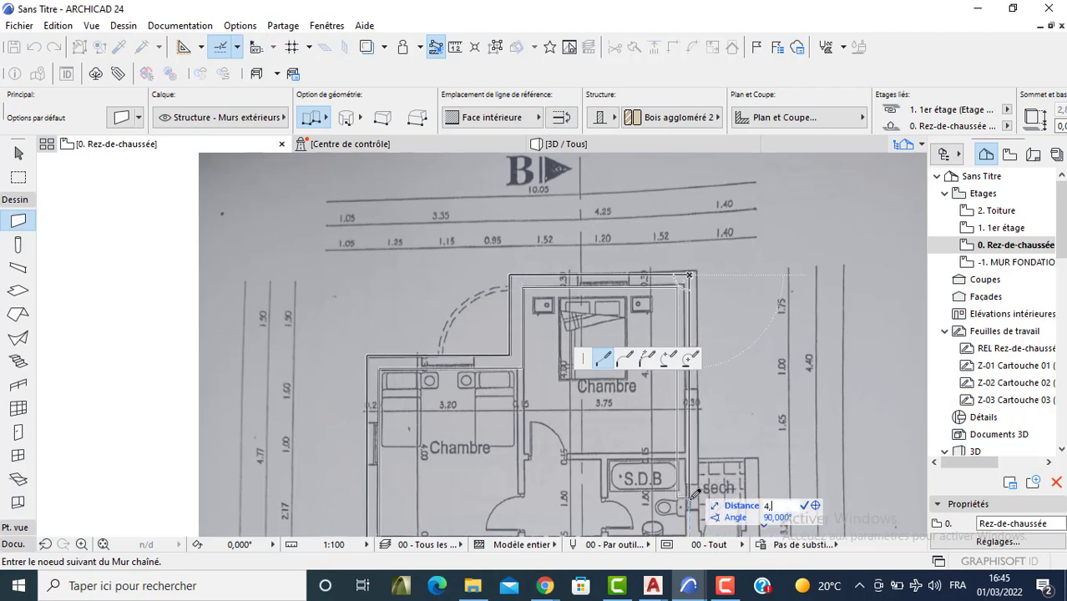
type(",4")
key("Return")
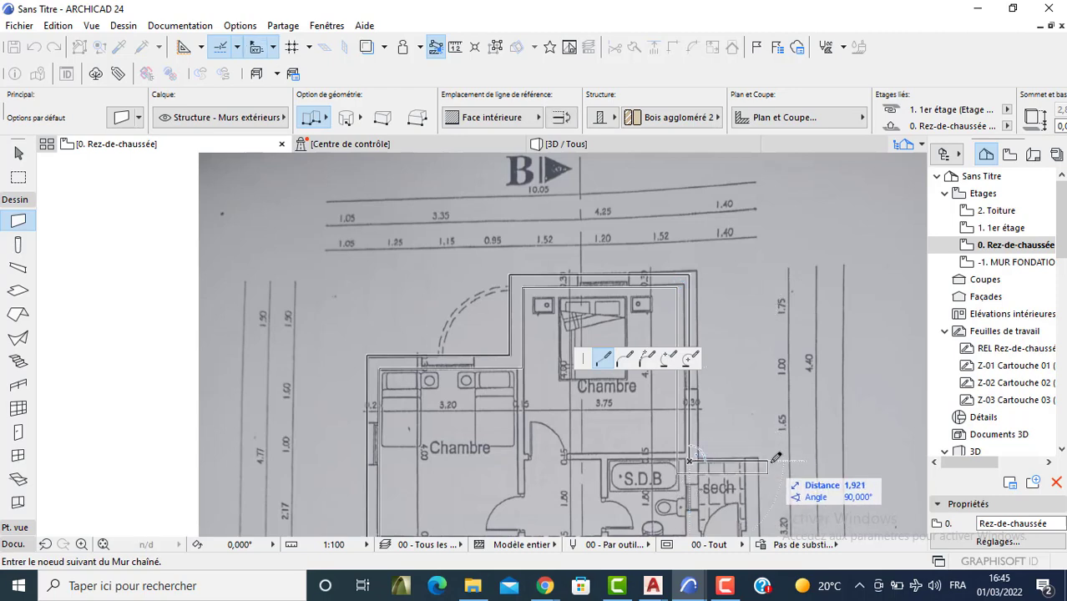
type("1")
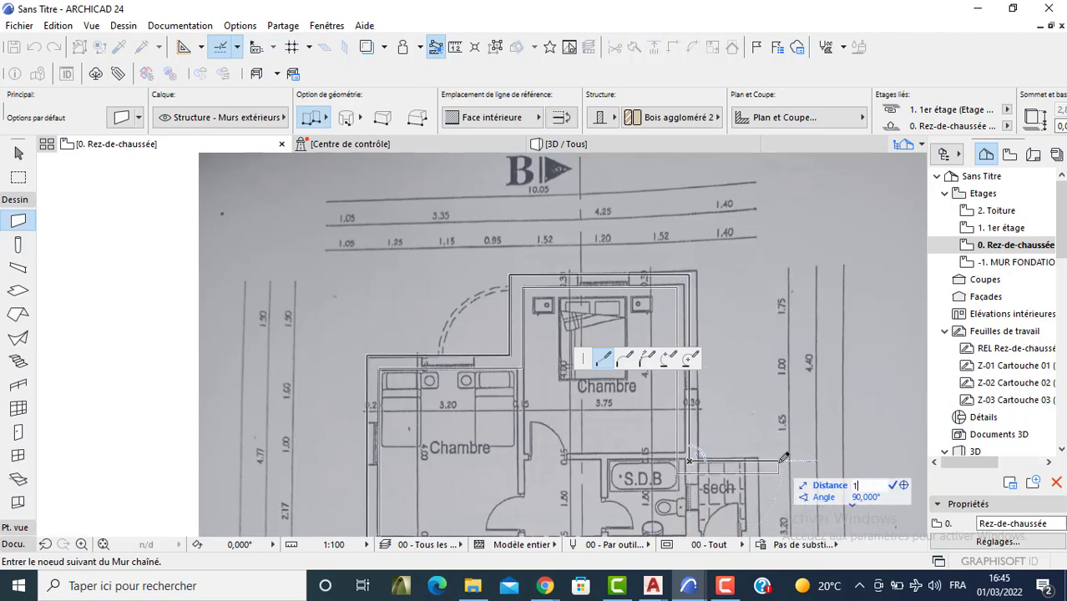
type(",4")
key("Return")
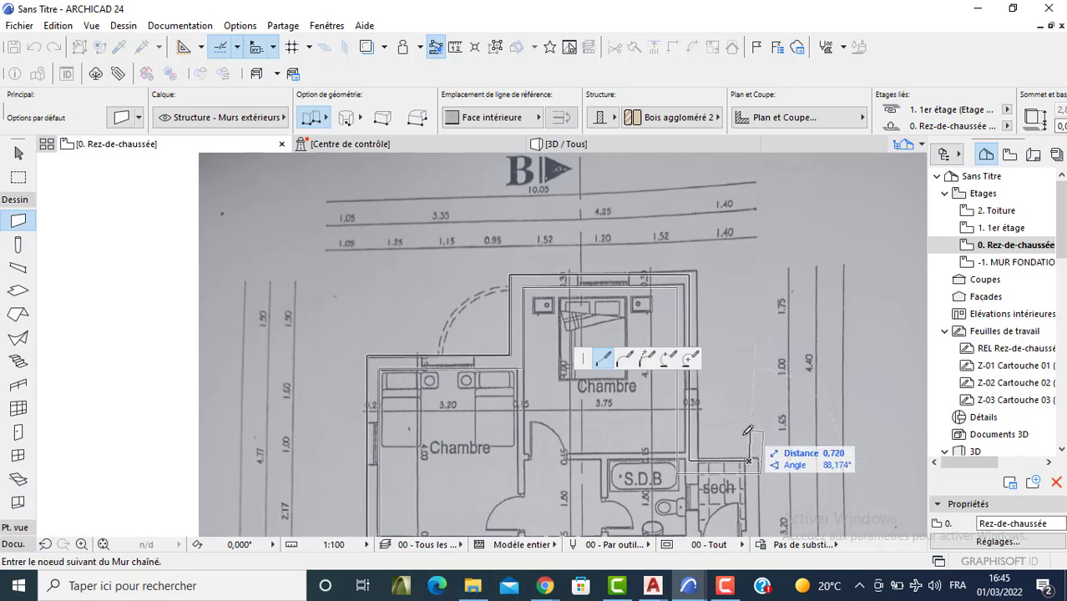
middle_click_drag(734, 421, 713, 239)
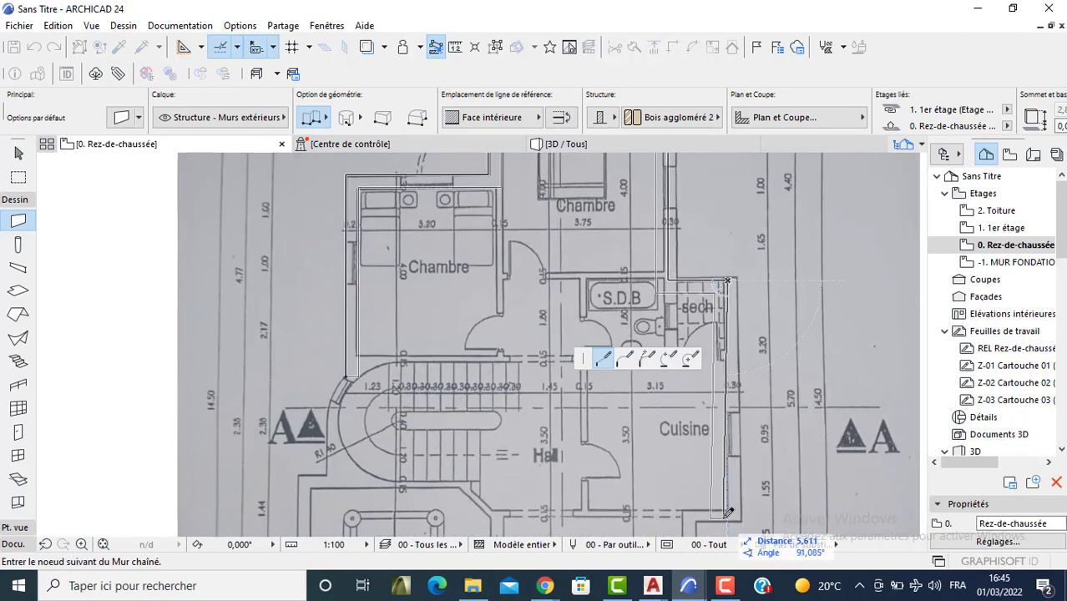
type("5,7")
key("Return")
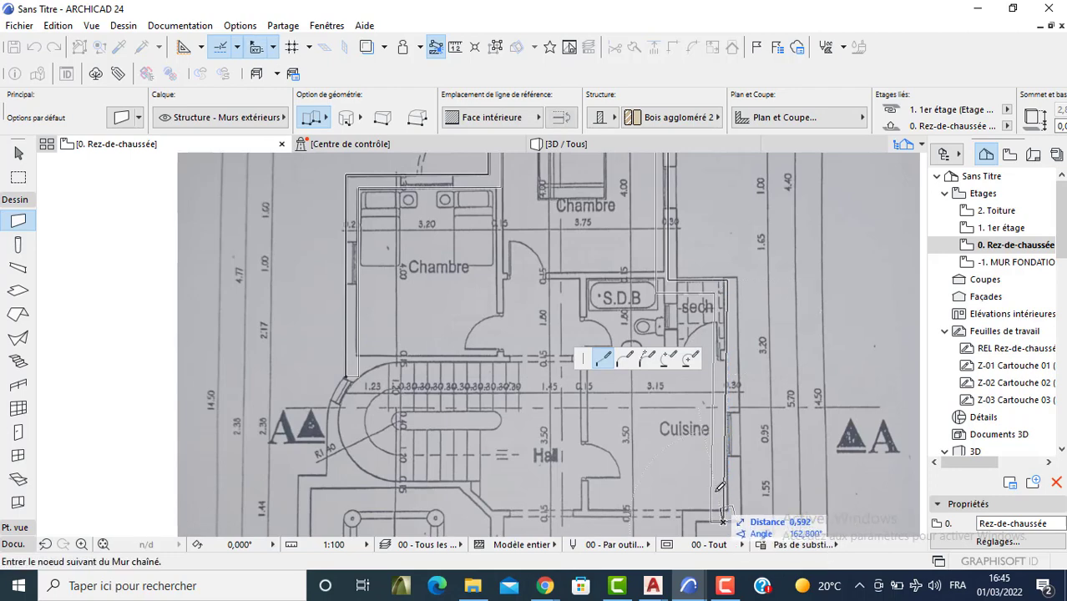
key("BackSpace")
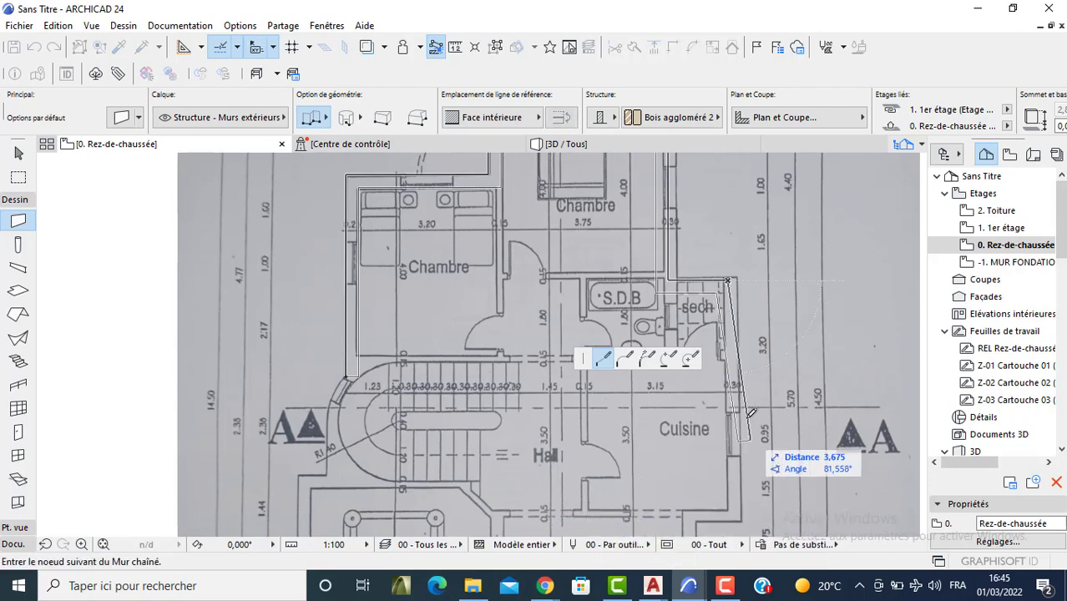
Step: Run the chain 5,7 straight down past the Cuisine and step it 1 inward to the Séjour's outer wall
middle_click_drag(749, 430, 744, 368)
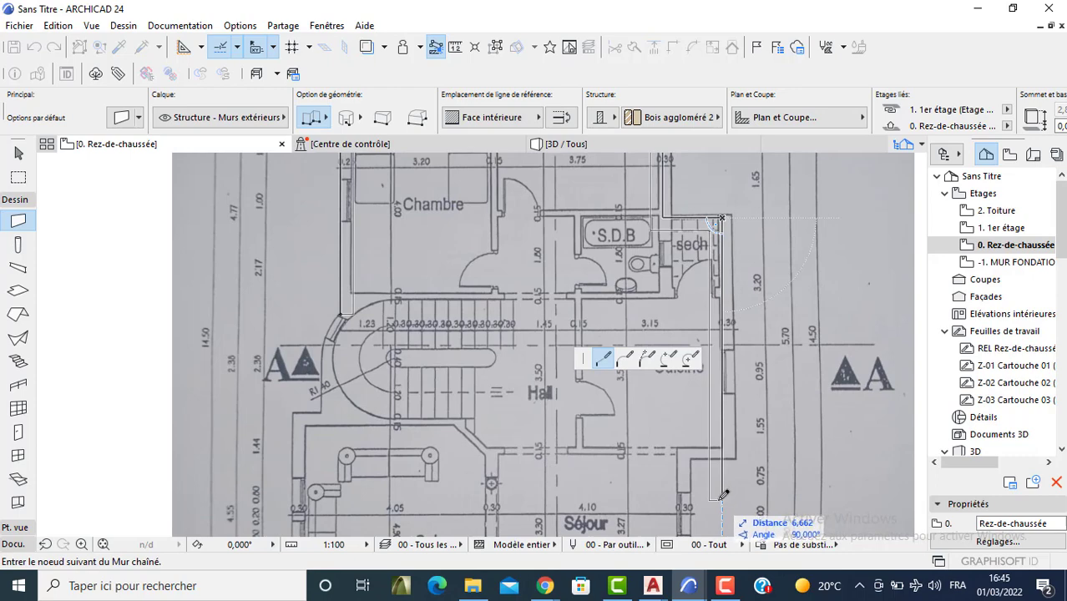
type("5,3")
key("Return")
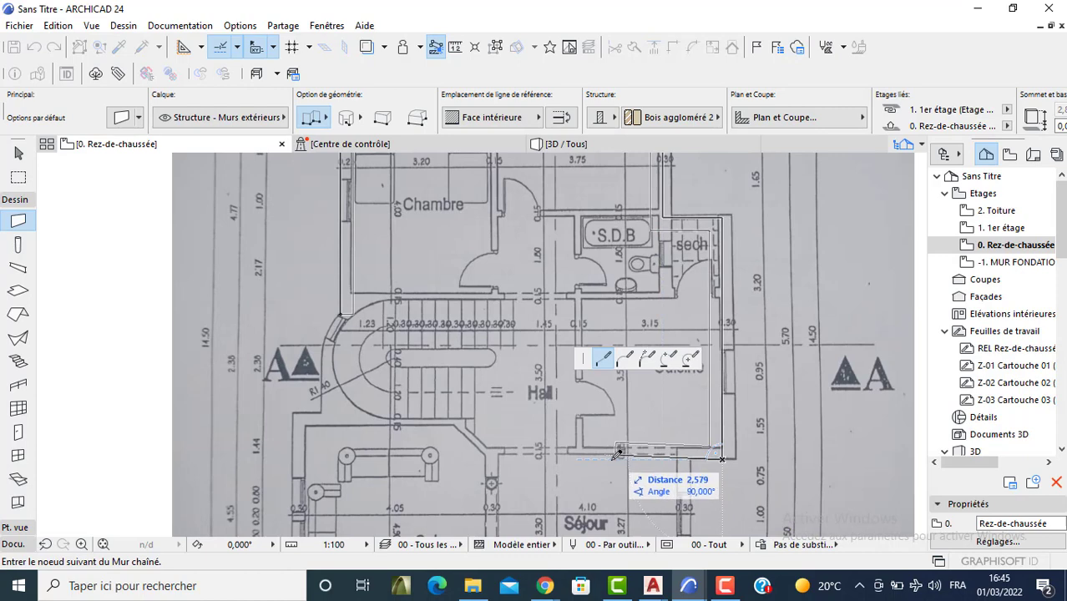
type("1")
key("Return")
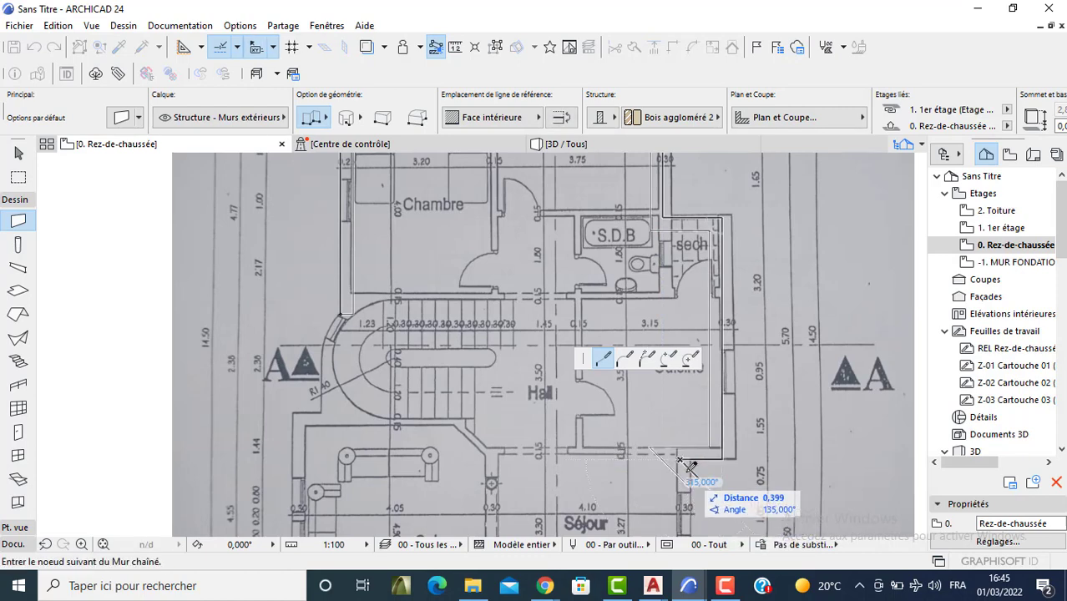
Step: Continue the chain 3,5 down the Séjour's outer side and 4,4 along the entrance front to the Salon corner
scroll(691, 480, "down", 2)
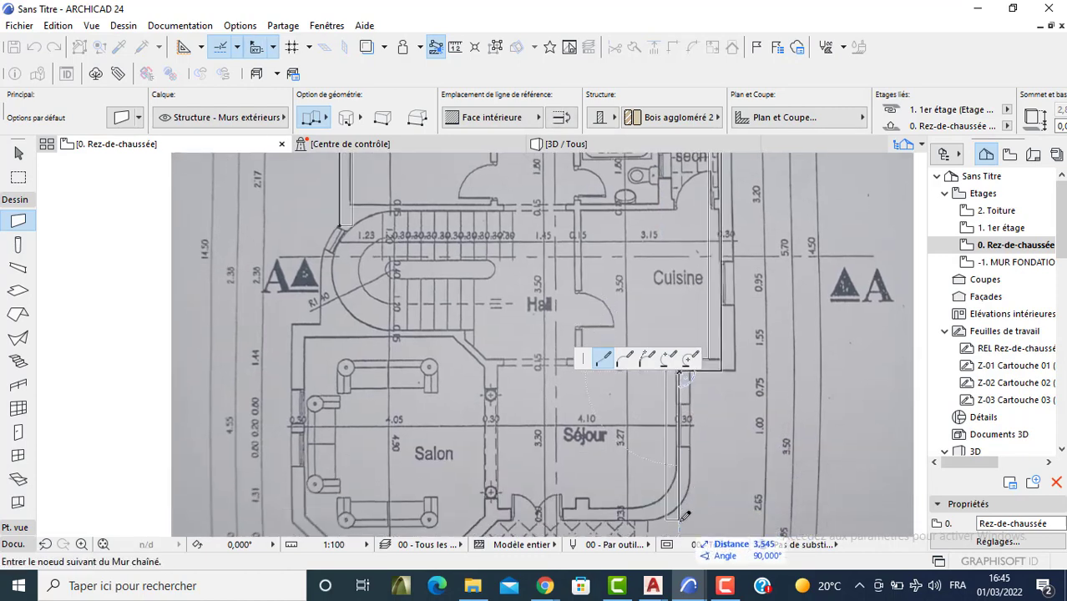
type("3")
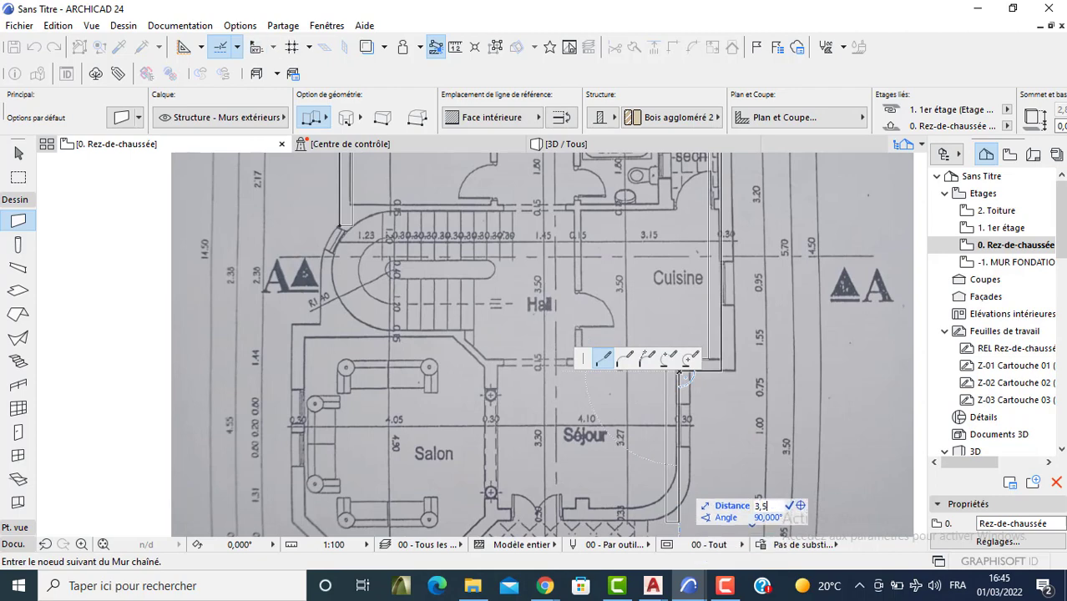
type(",5")
key("Return")
scroll(484, 451, "down", 2)
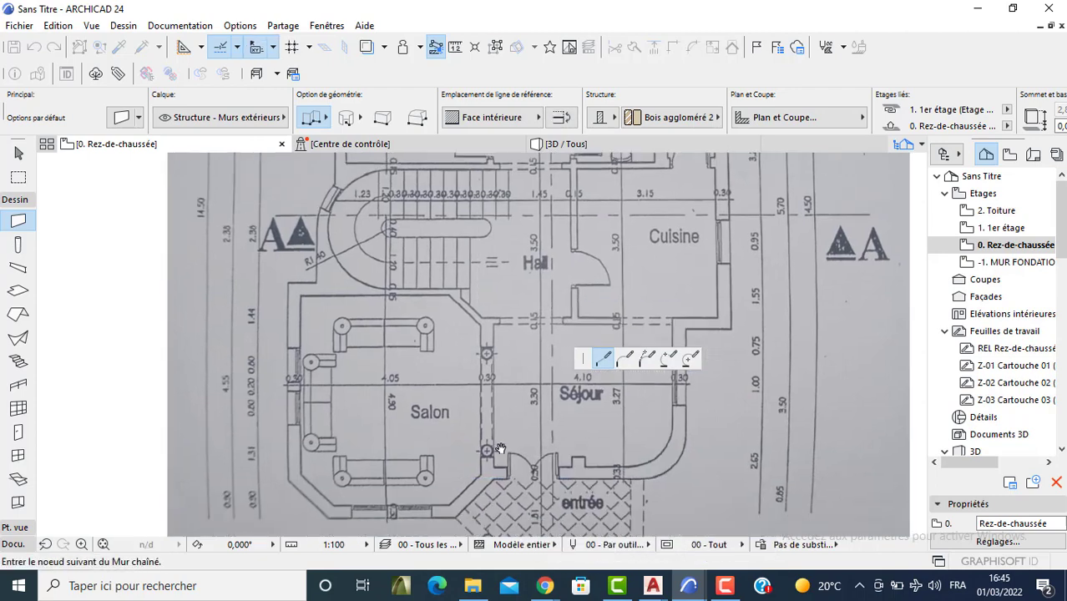
middle_click_drag(447, 417, 371, 322)
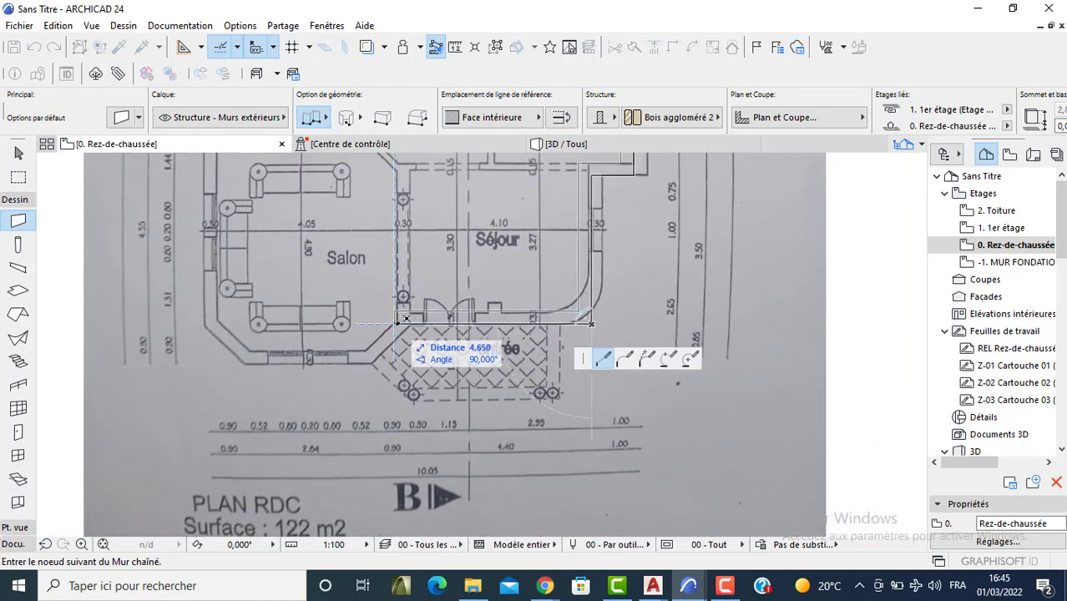
type("4,4")
key("Return")
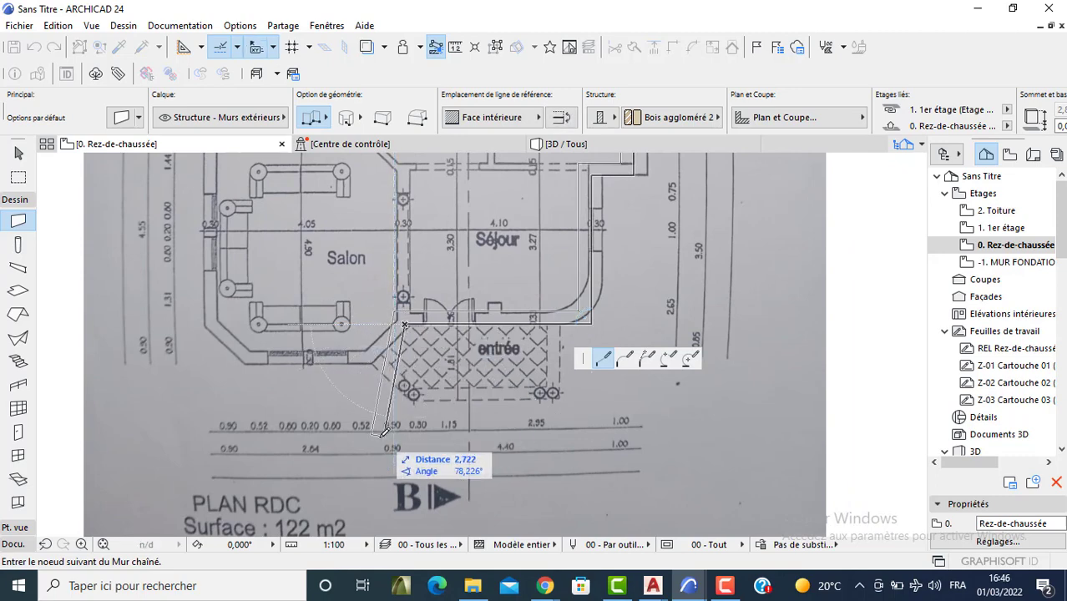
Step: Add the diagonal wall between the entrance and the Salon front using offsets of X -0,9 and Y -0,85
scroll(398, 426, "up", 1)
middle_click_drag(427, 384, 270, 375)
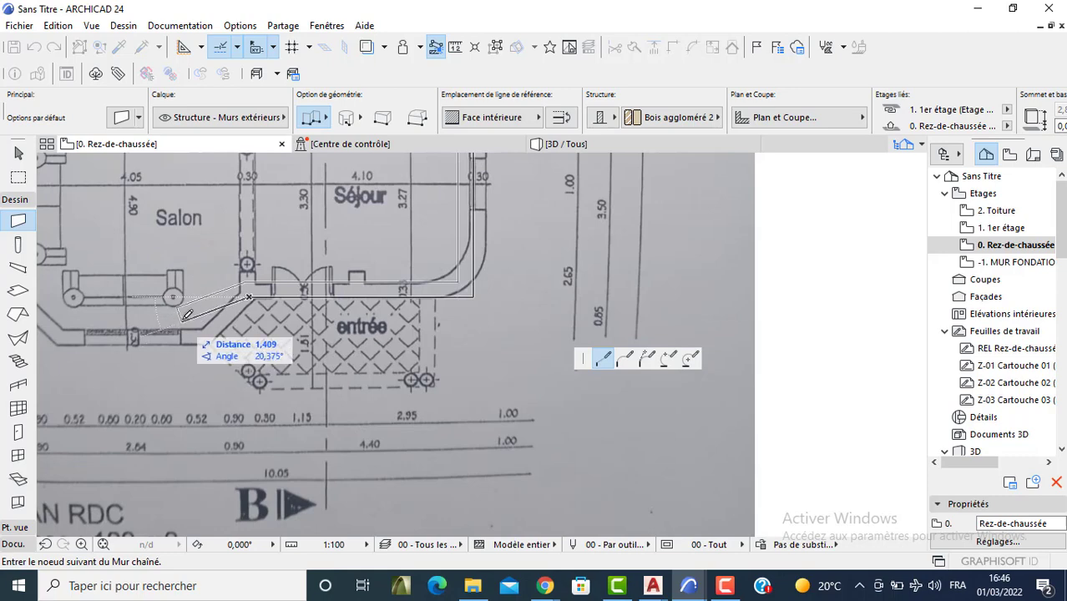
key("shift")
key("x")
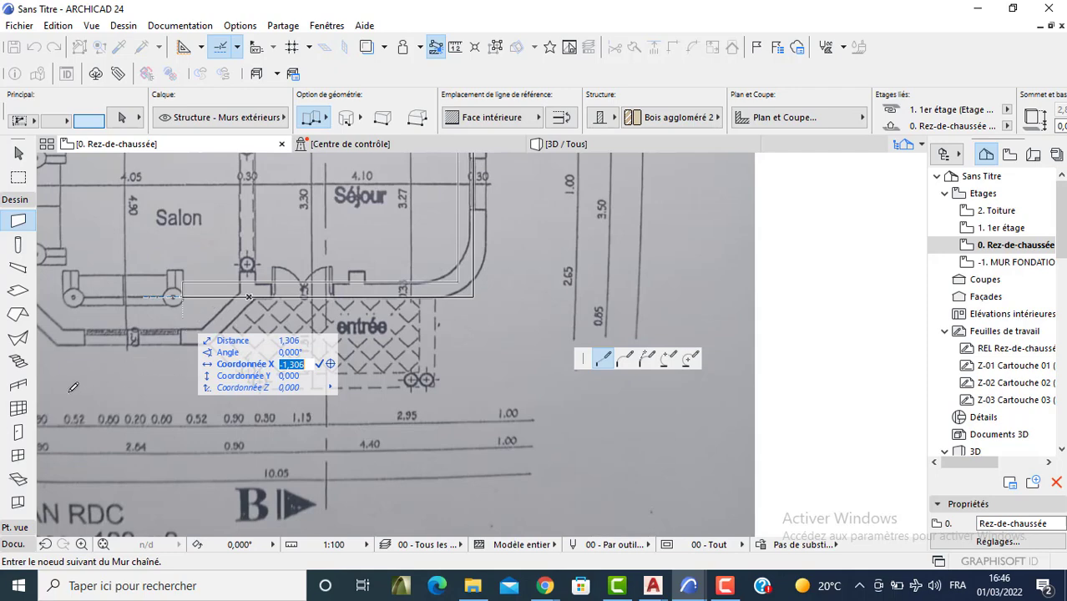
type("-0,9")
key("Tab")
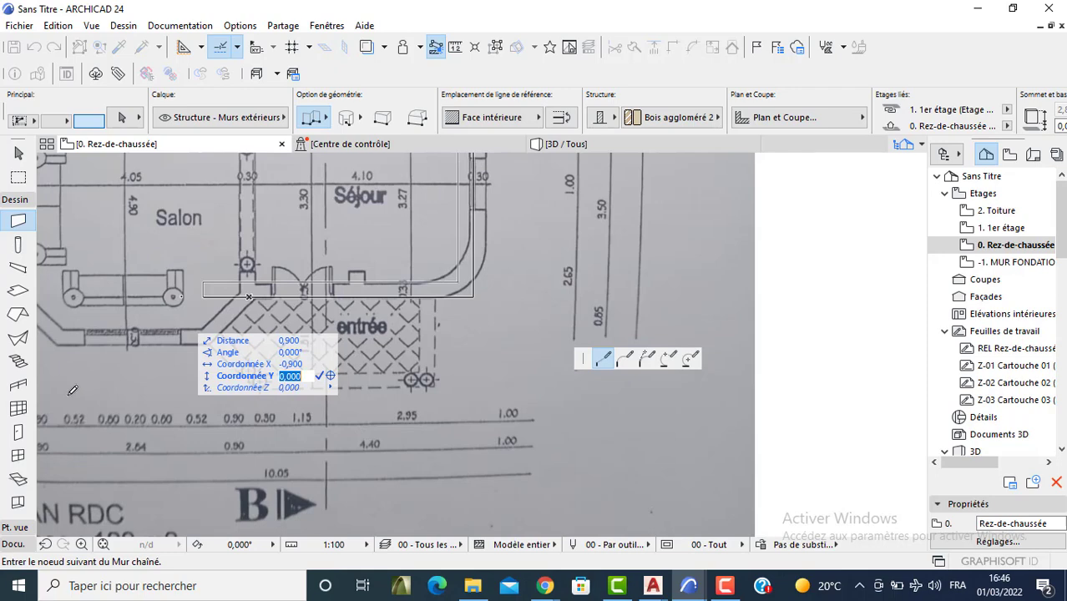
type("-0,85")
key("Return")
Step: Extend the wall chain 2,84 along the Salon's front window wall
middle_click_drag(187, 355, 318, 359)
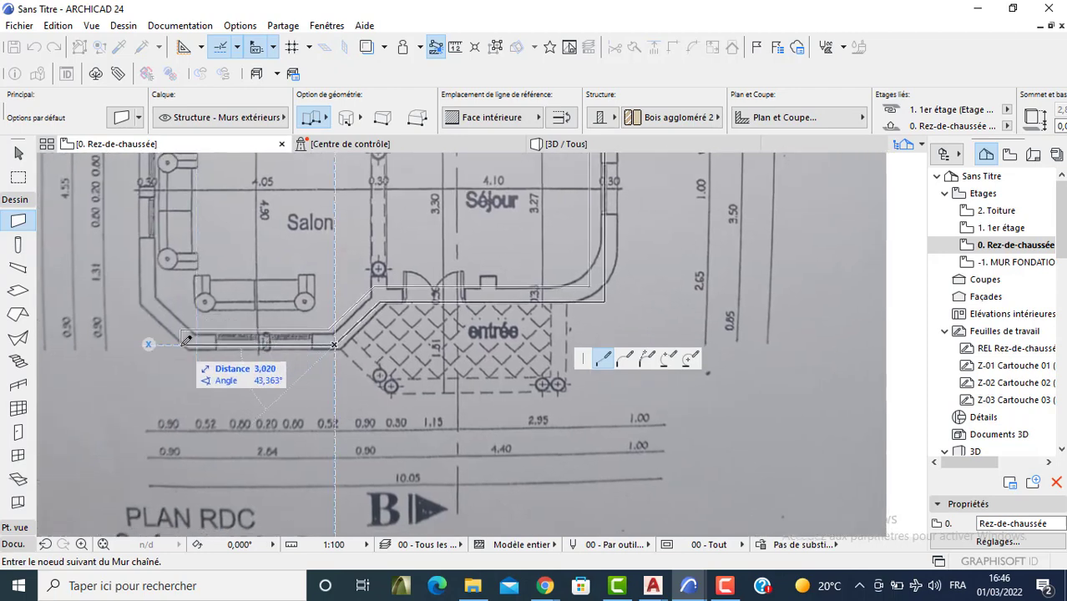
type("2,84")
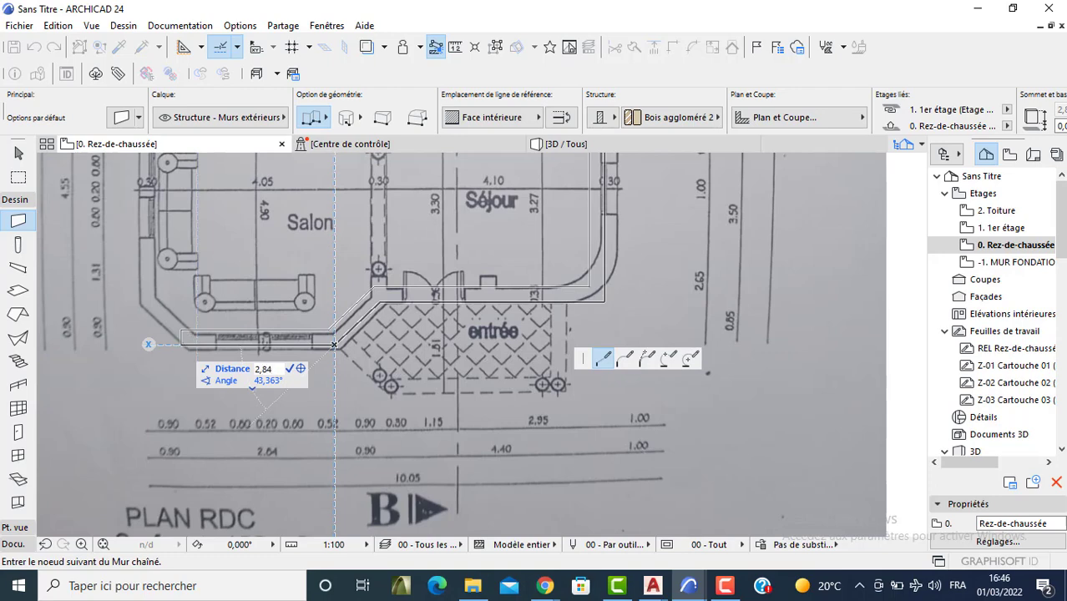
key("Return")
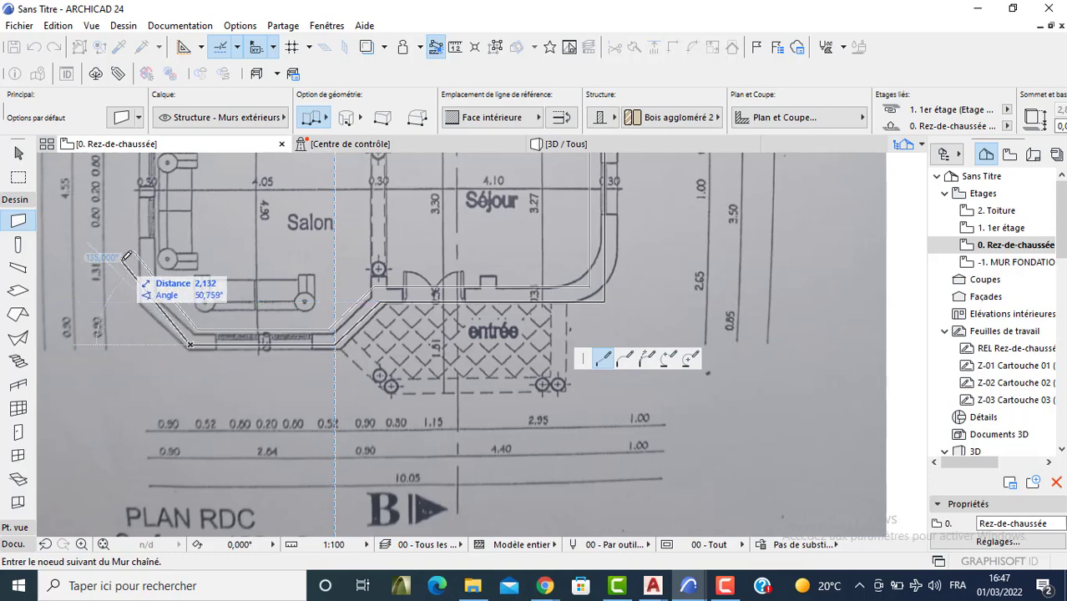
Step: Add the diagonal wall at the Salon's outer front corner using offsets of X -0,9 and Y 0,90
key("x")
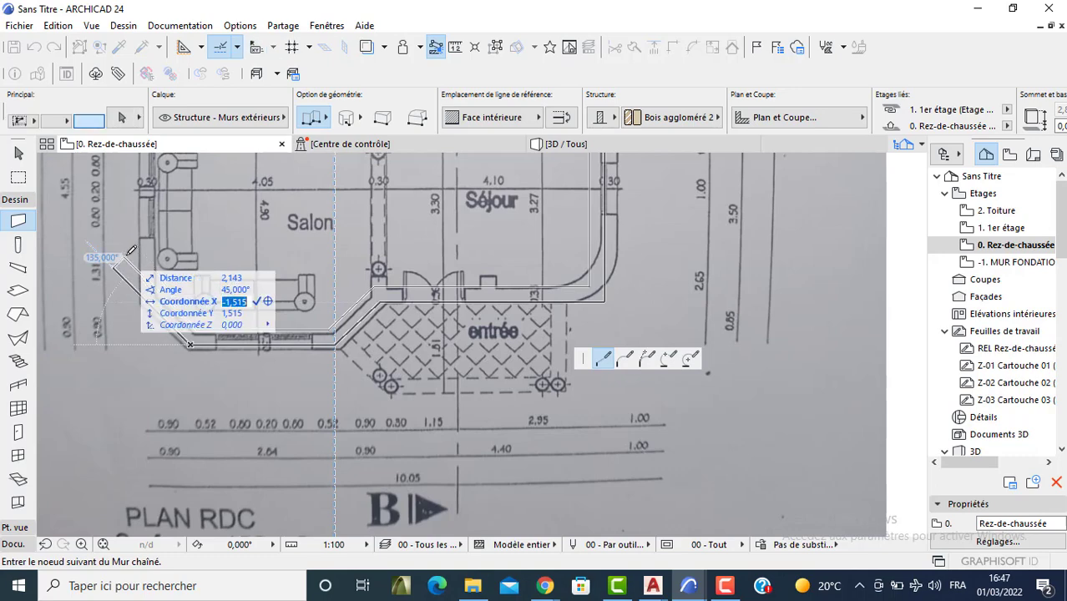
type("-0,900")
key("Tab")
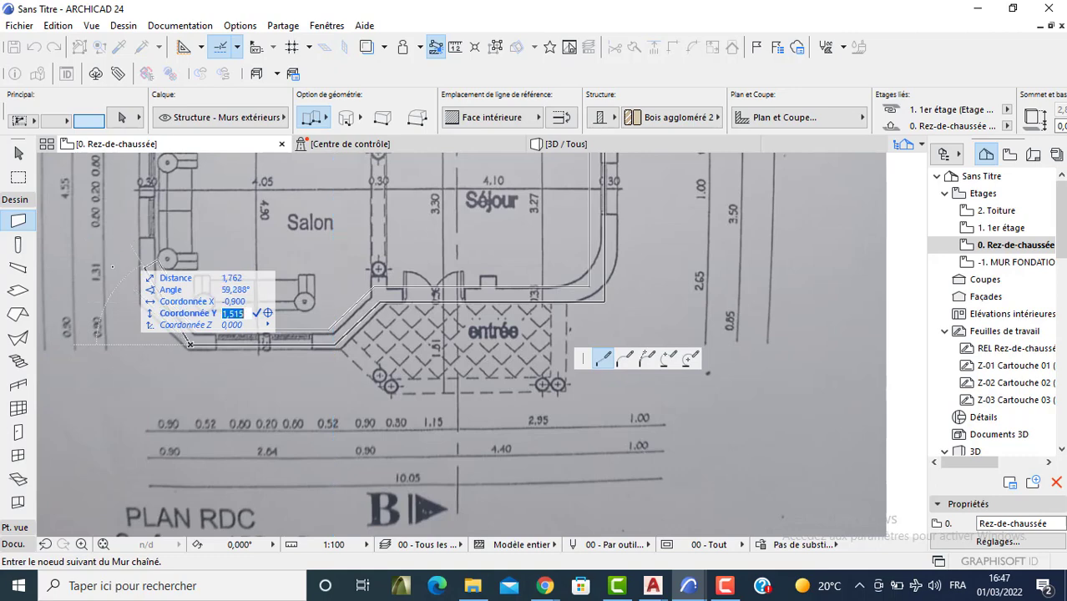
type("0,90")
key("Return")
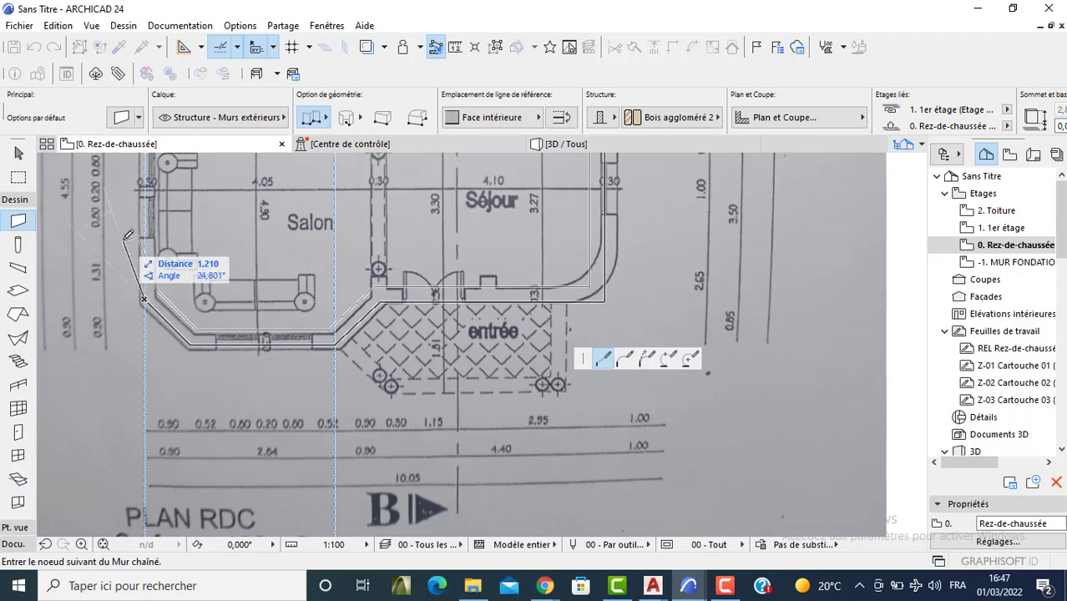
Step: Run the chain 4,55 up the Salon's outer side and finish it with a short return toward the staircase
middle_click_drag(133, 198, 156, 288)
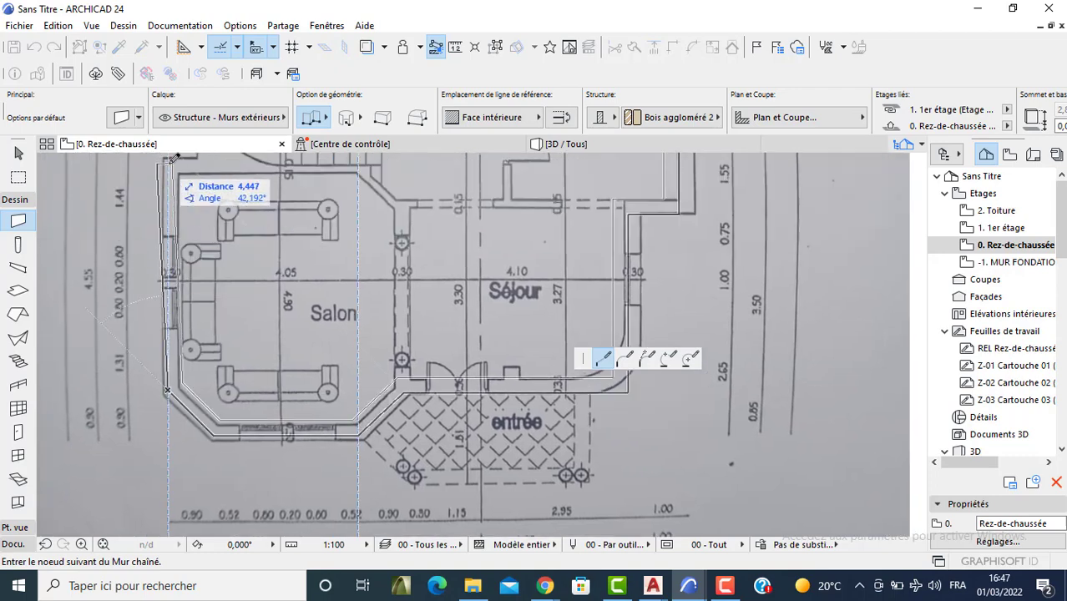
type("4")
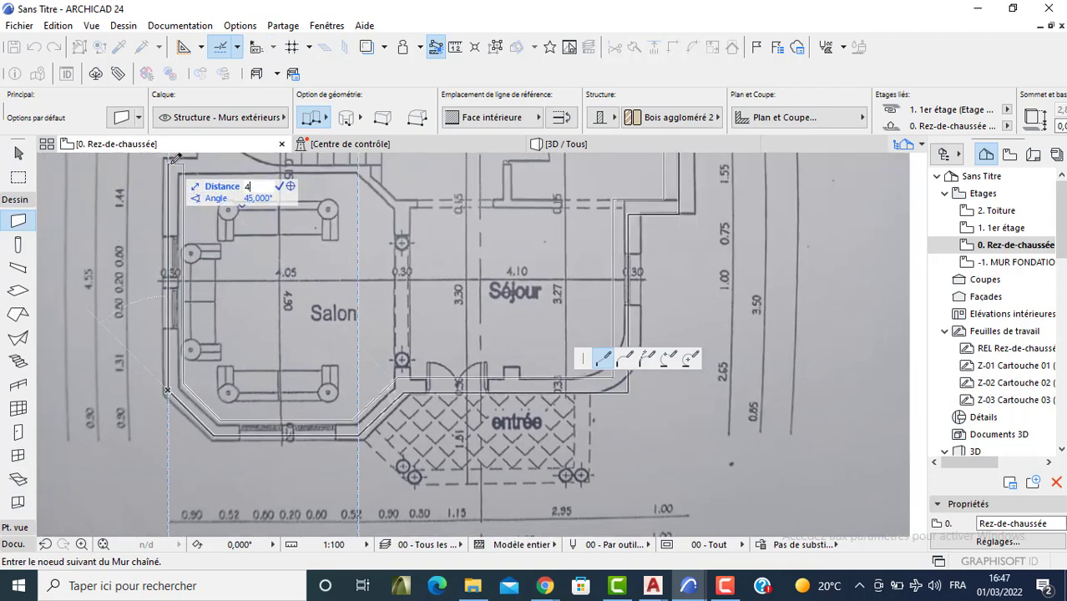
type(",55")
key("Return")
middle_click_drag(221, 151, 262, 236)
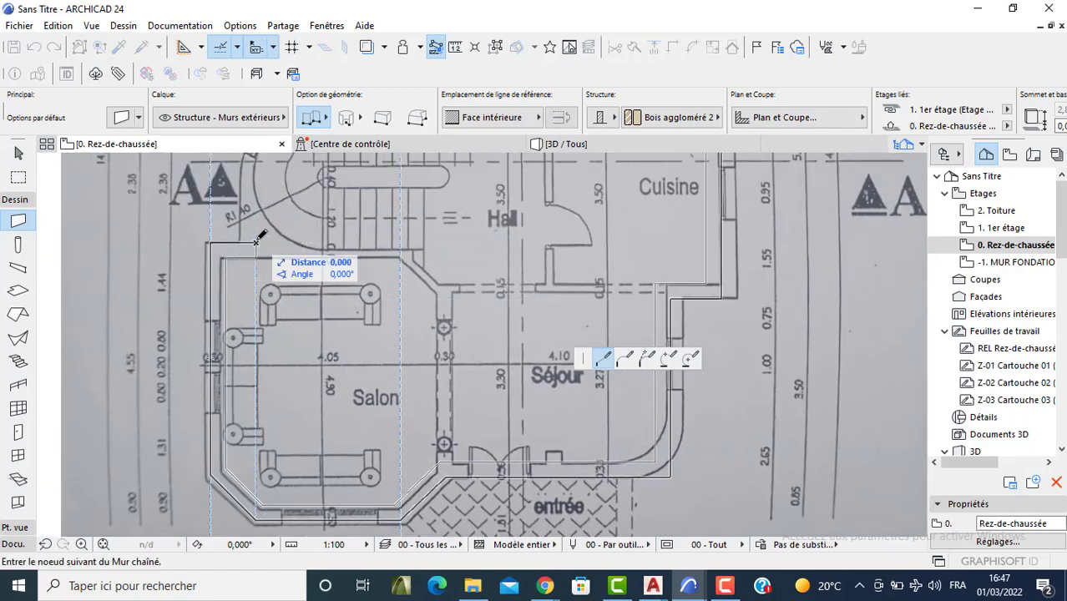
double_click(262, 236)
Step: Fillet the corner between the Séjour's outer side wall and the entrance front wall with a radius of 1
scroll(262, 236, "down", 5)
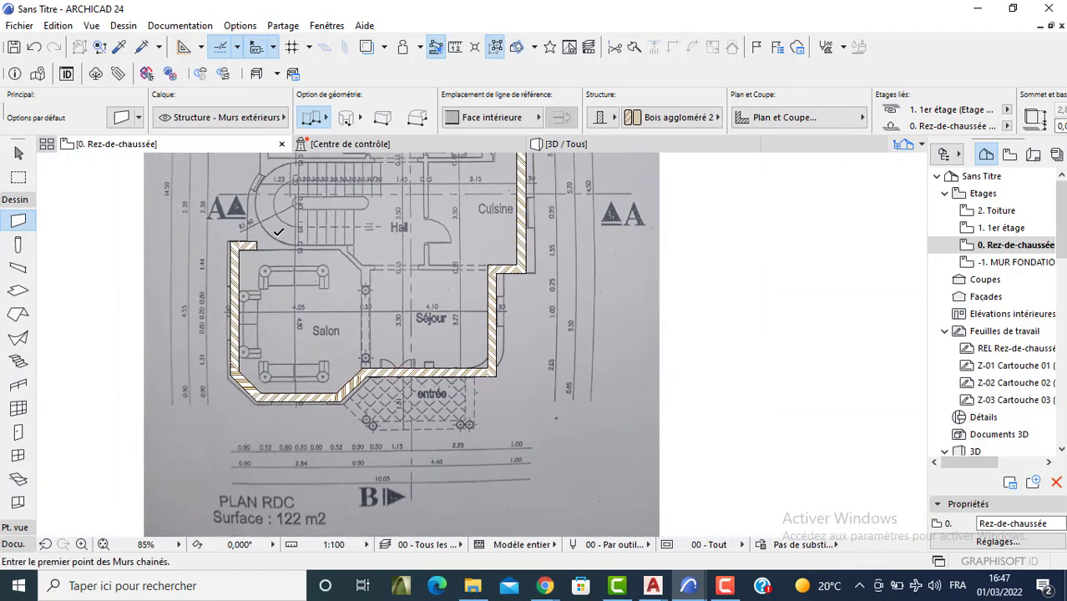
scroll(295, 320, "up", 3)
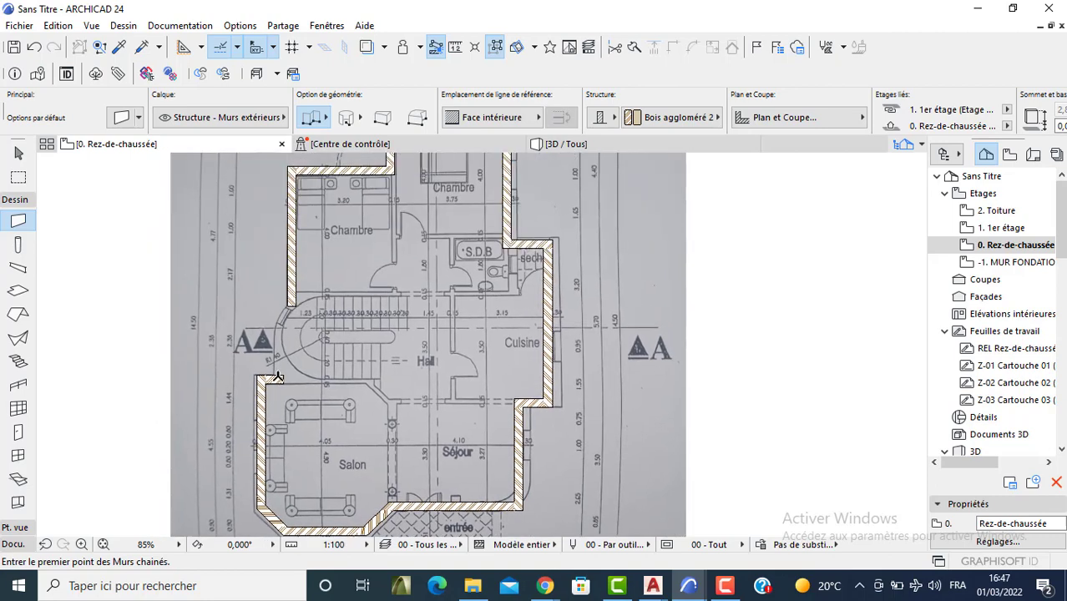
scroll(282, 334, "up", 3)
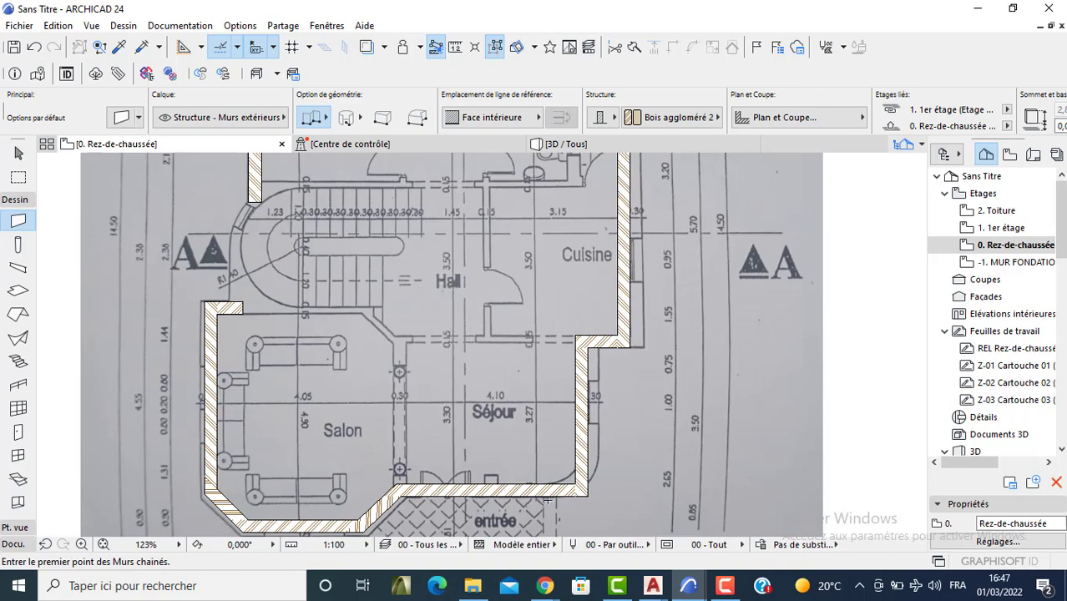
key("Escape")
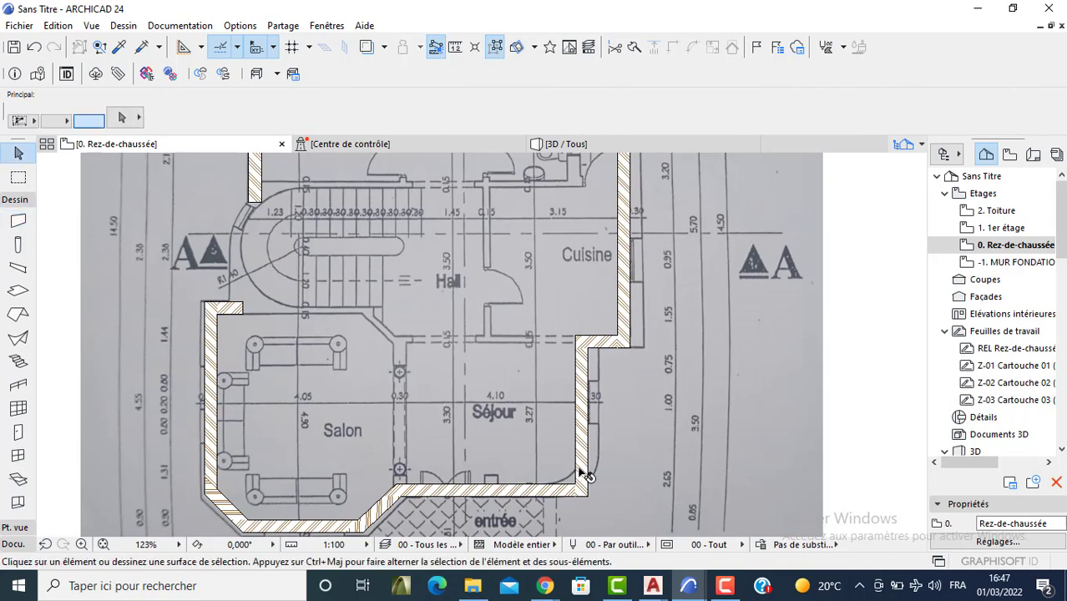
left_click(585, 474)
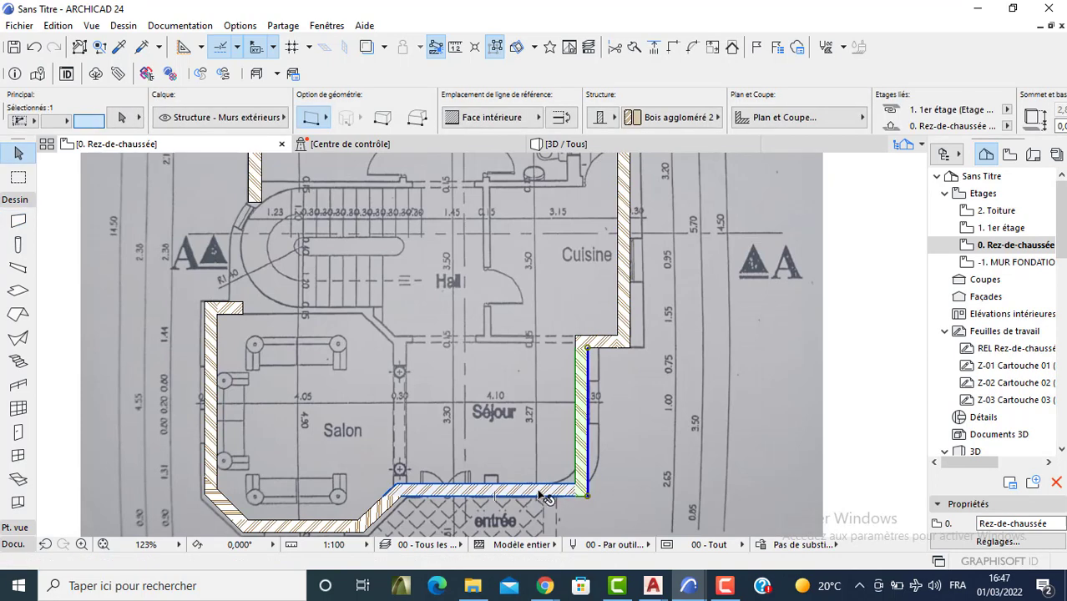
left_click(543, 496, "shift")
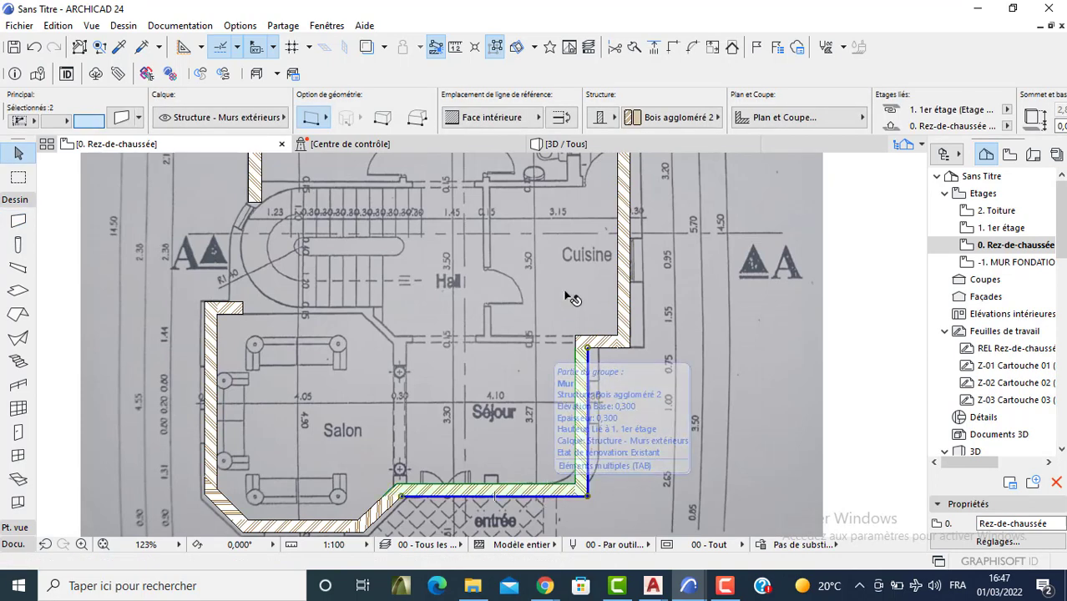
left_click(694, 47)
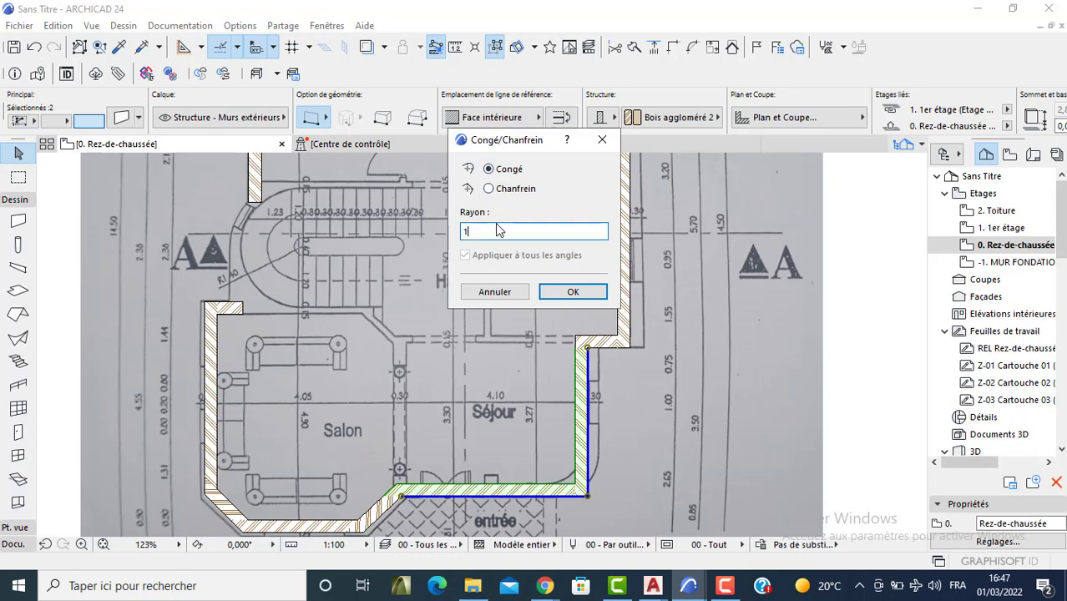
left_click(573, 292)
left_click(441, 413)
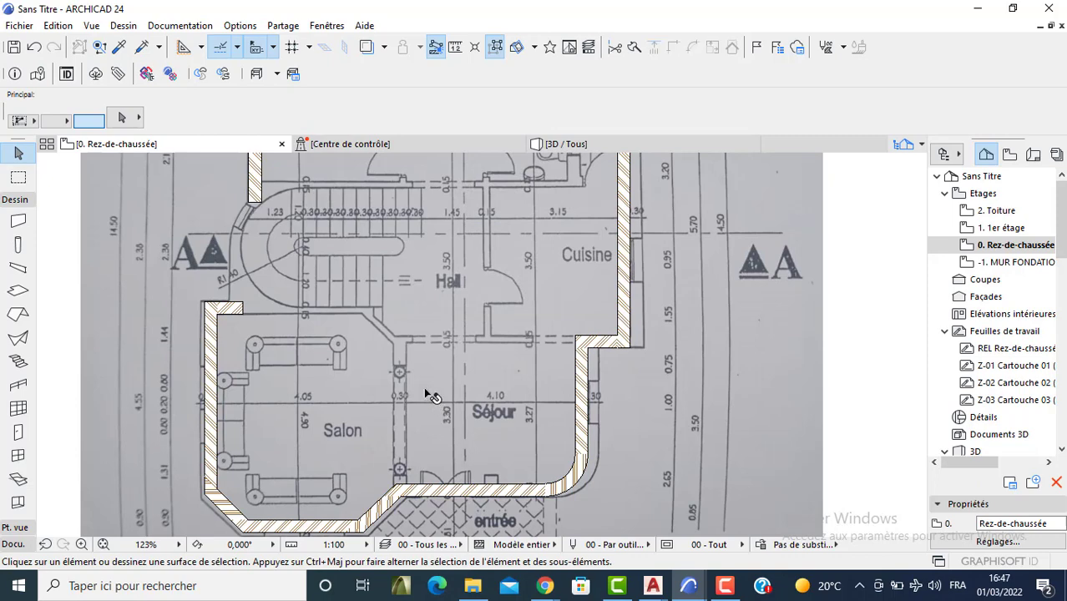
Step: Set the Wall tool's default thickness to 0,100 and its geometry method to single straight walls
scroll(426, 394, "down", 2)
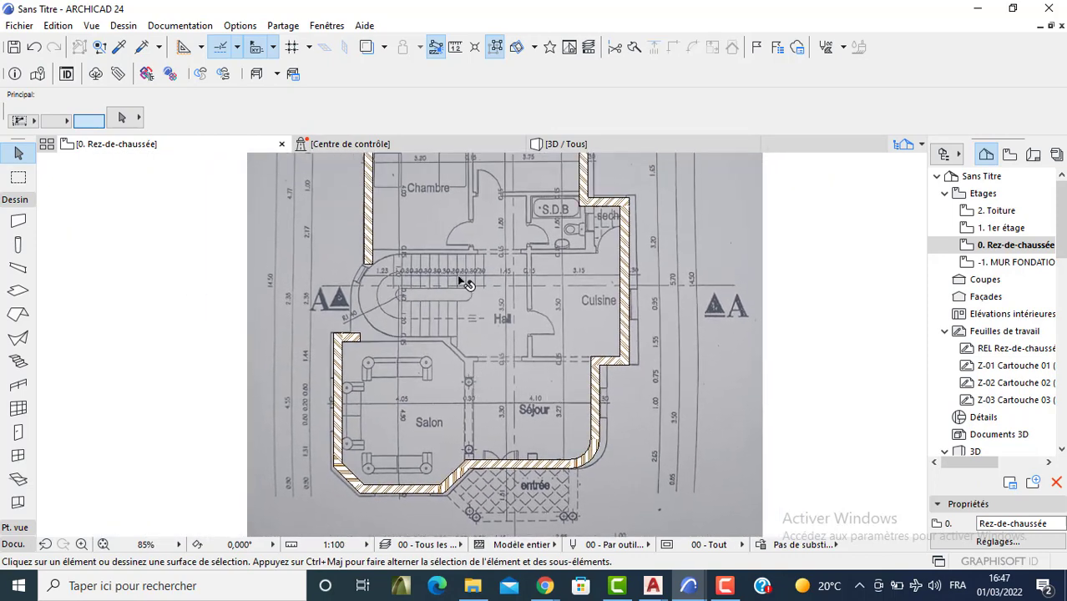
middle_click_drag(459, 281, 424, 336)
scroll(417, 235, "up", 2)
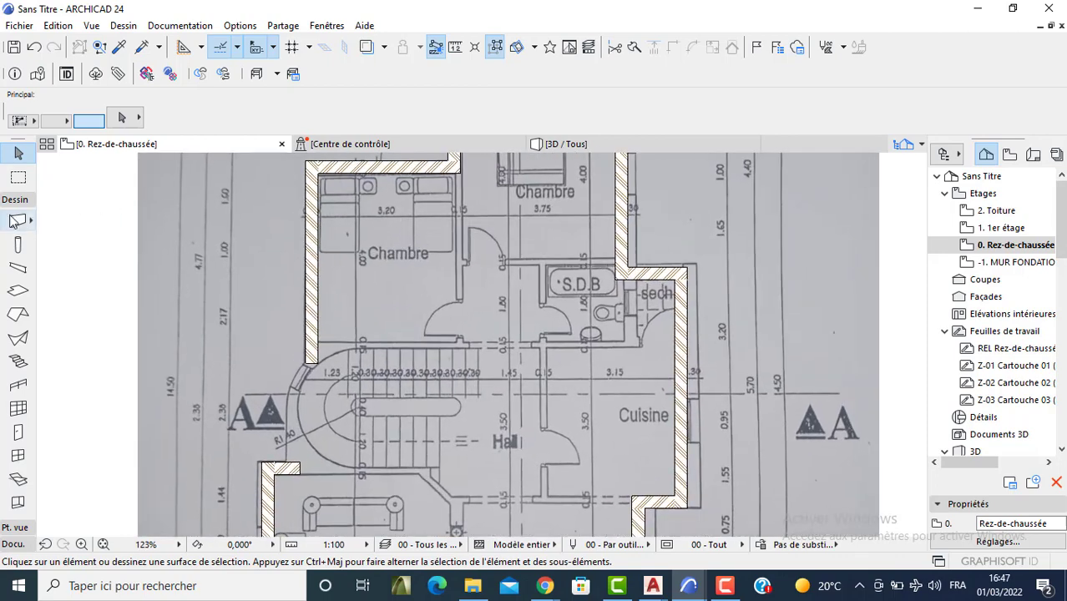
double_click(17, 221)
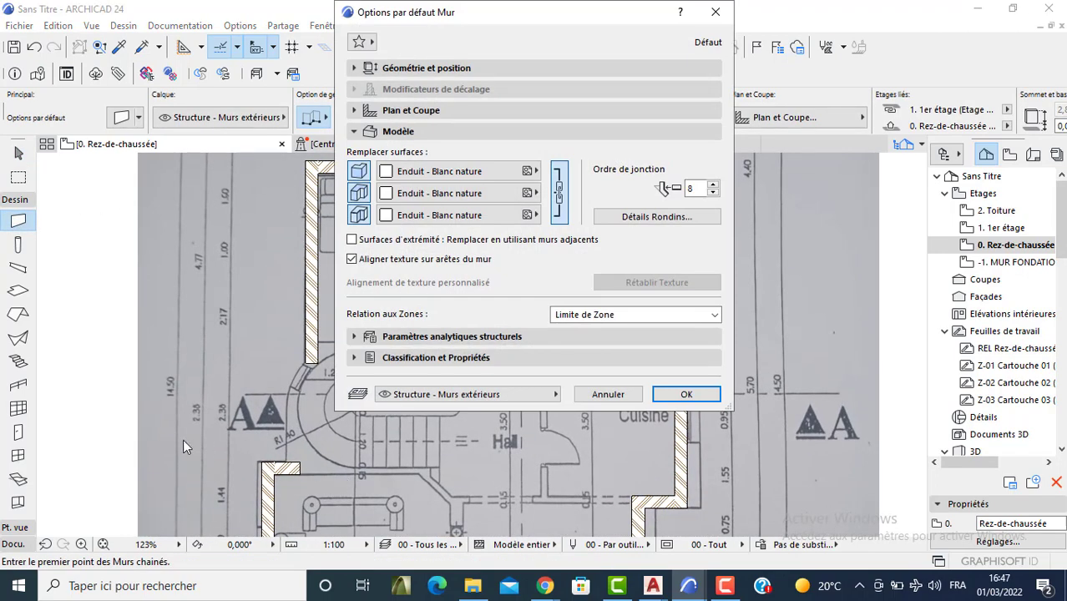
key("Escape")
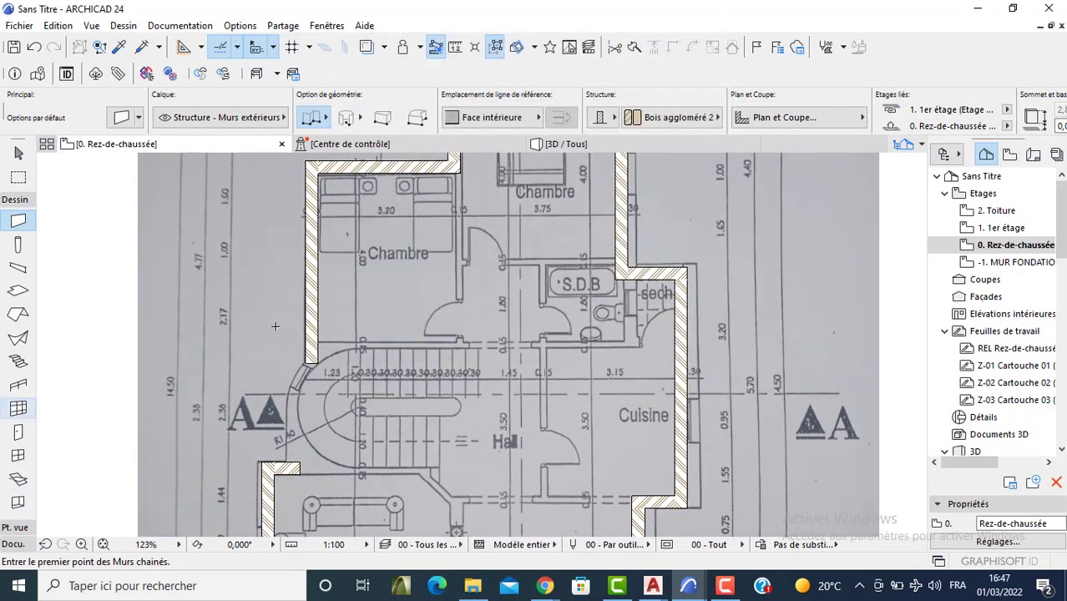
scroll(972, 124, "down", 7)
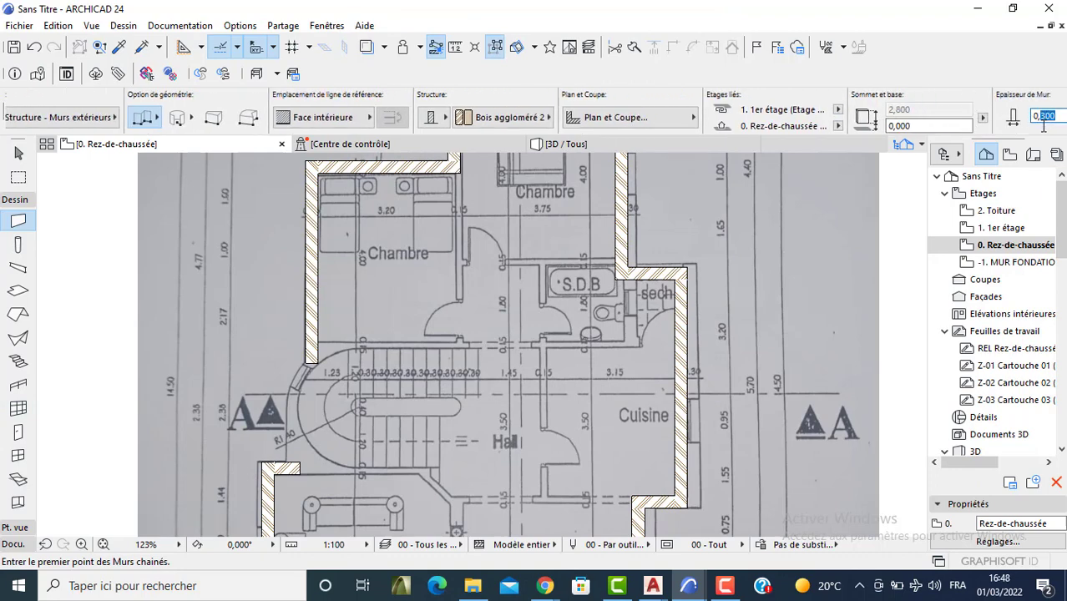
type("100")
left_click(148, 115)
left_click(150, 111)
Step: Draw a thin wall along the inner face of the upper exterior wall of the Chambre beside the staircase
scroll(320, 174, "up", 2)
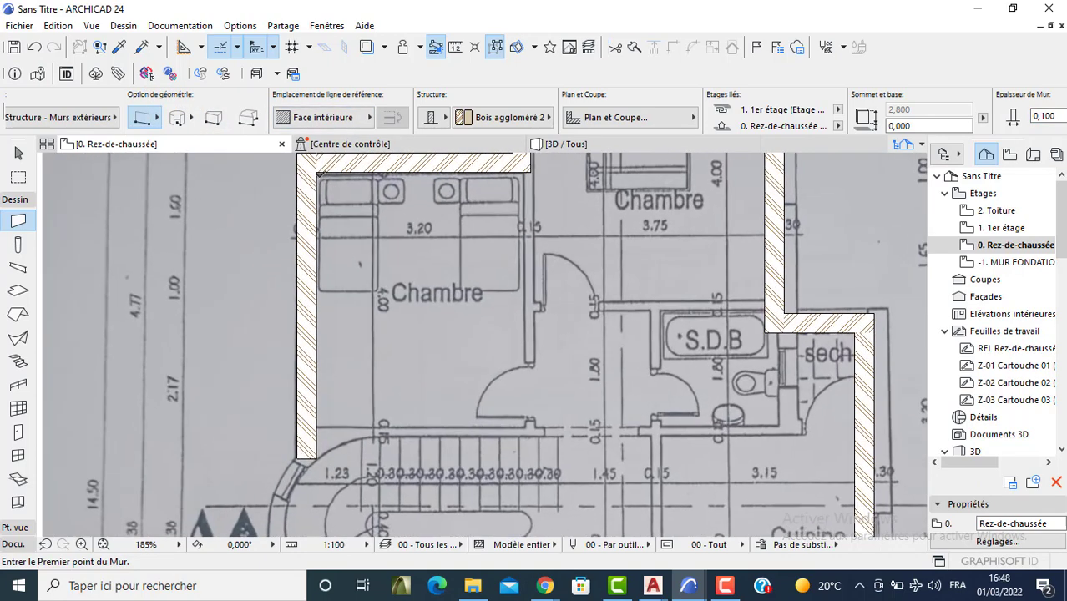
scroll(317, 173, "up", 1)
left_click(316, 174)
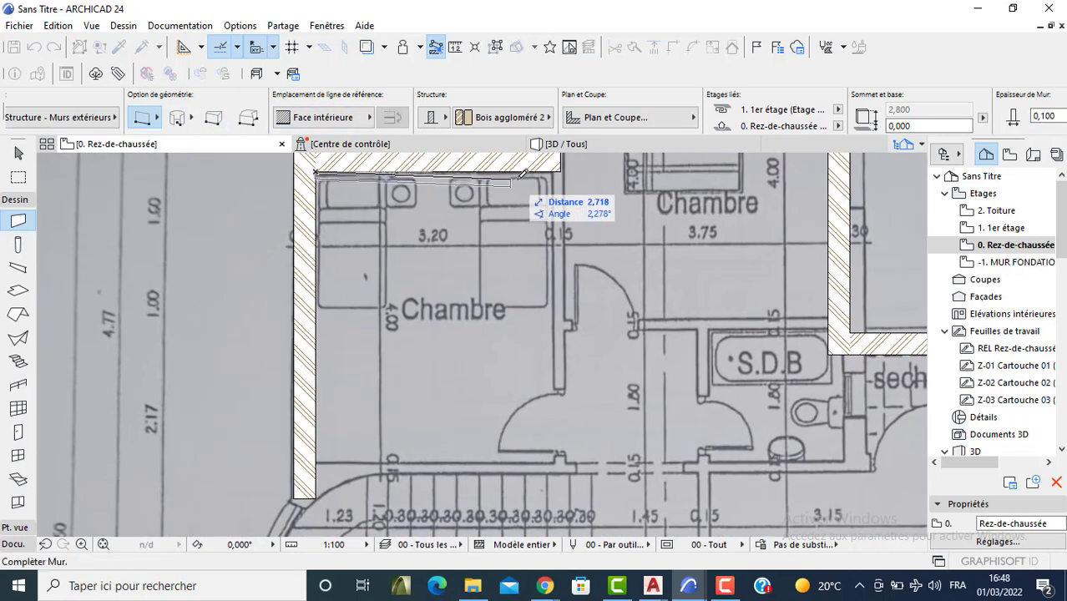
left_click(561, 176)
key("Escape")
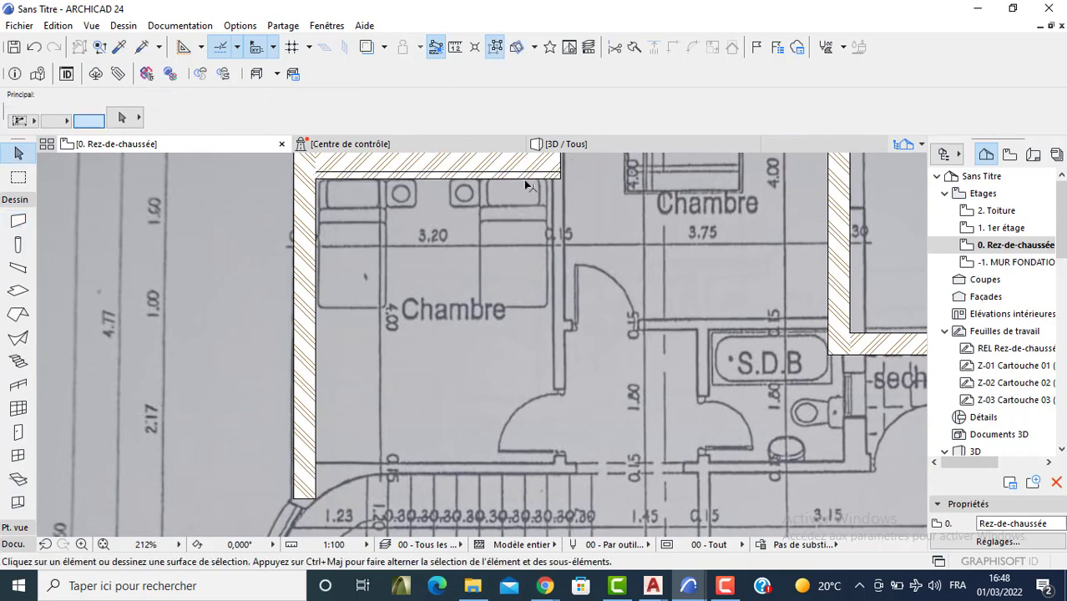
Step: Move the new thin wall straight down onto the partition line between the Chambre and the staircase
left_click(525, 177)
left_click(523, 177)
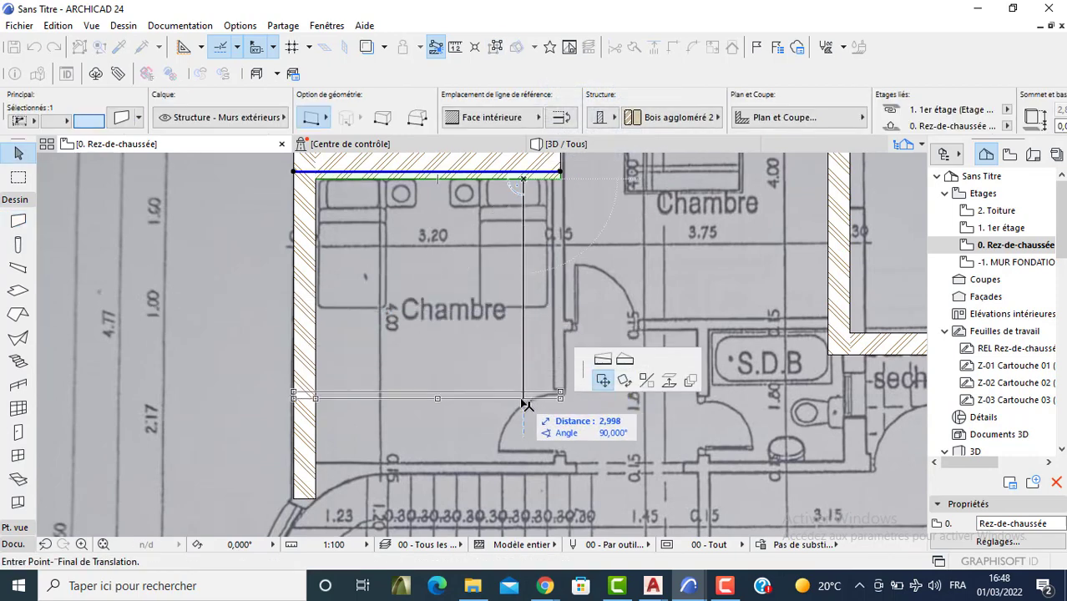
left_click(522, 467)
scroll(463, 408, "down", 1)
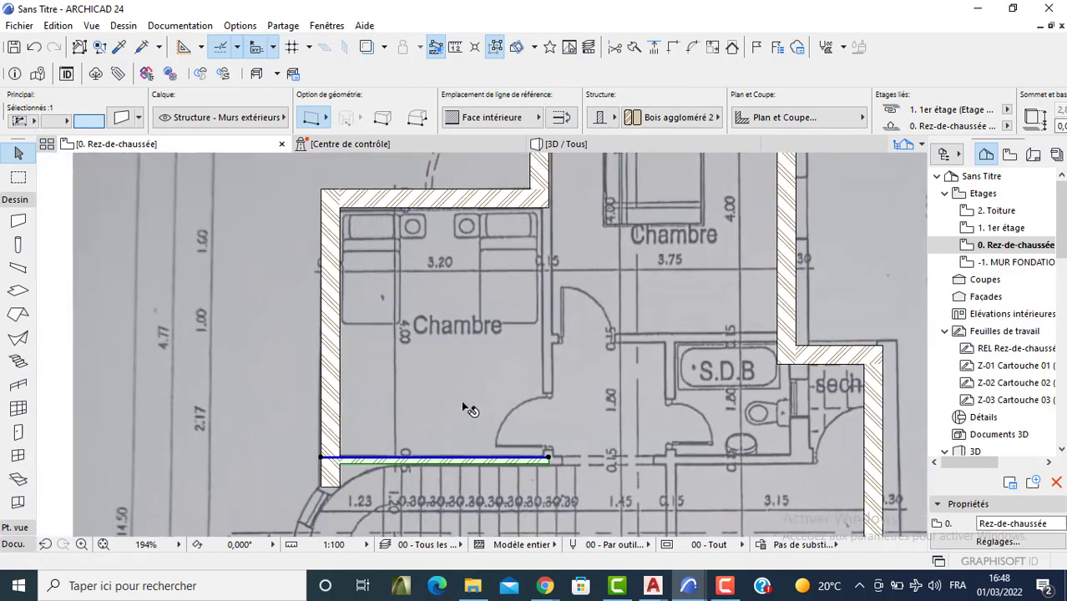
scroll(463, 408, "down", 2)
Step: Draw the Chambre's hallway-side partition from the exterior wall corner down to the end of the staircase partition
left_click(18, 220)
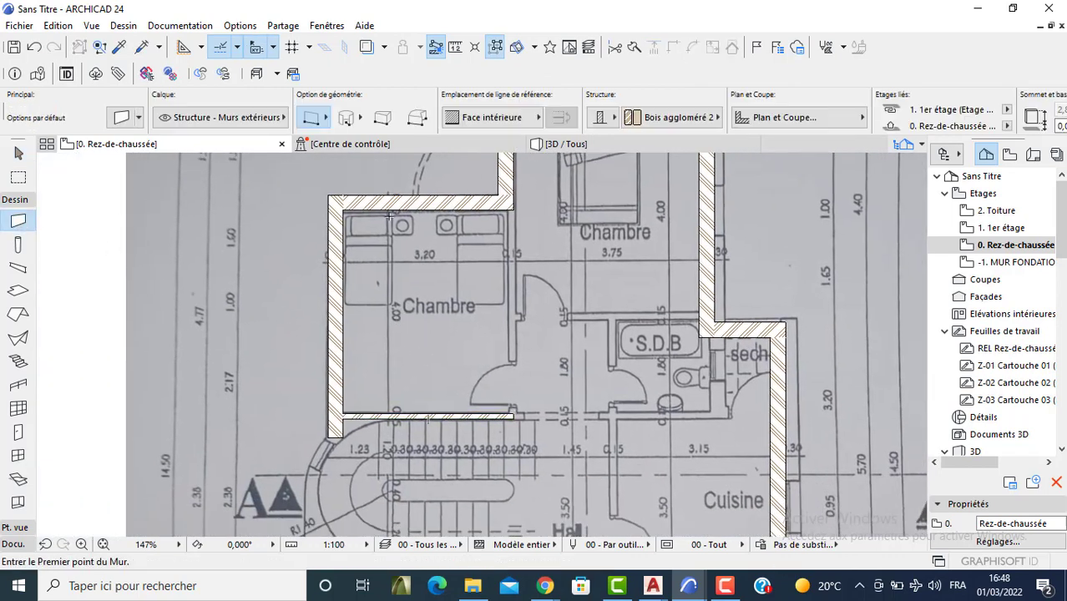
left_click(511, 207)
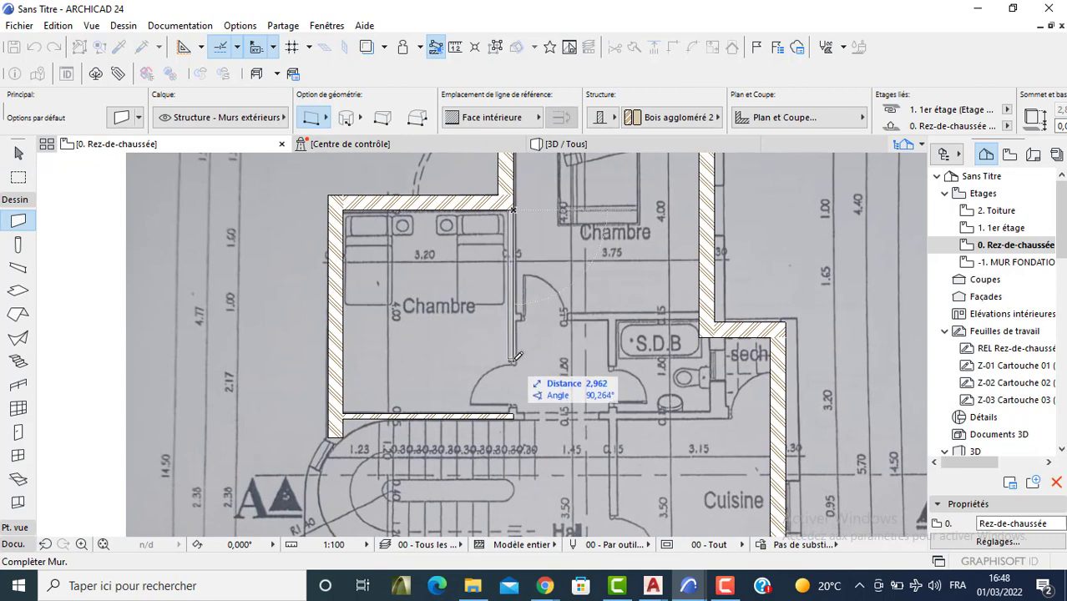
left_click(518, 415)
key("Escape")
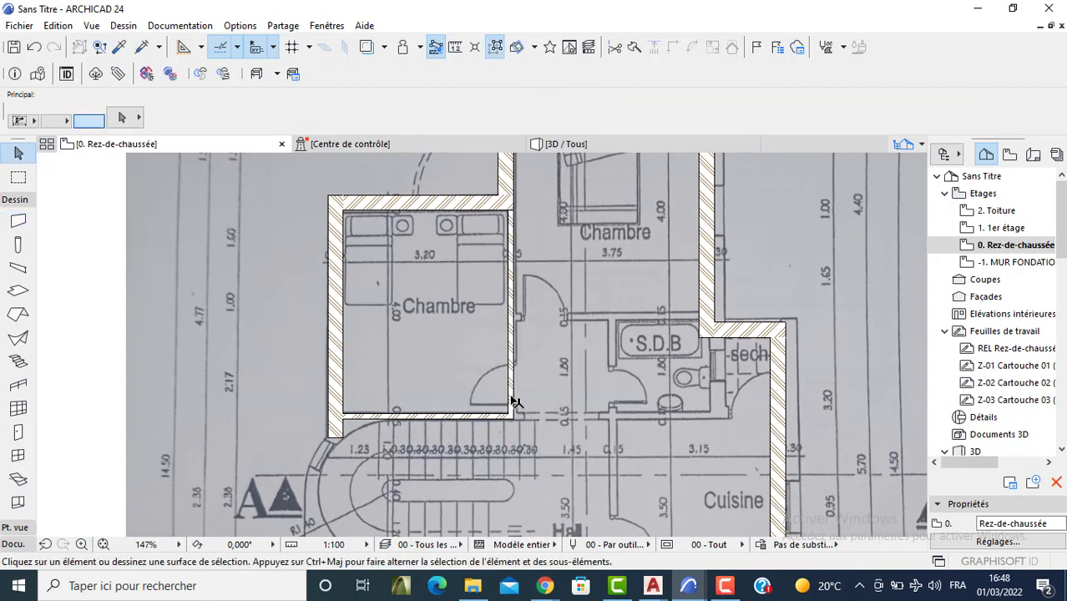
Step: Set the thickness of both Chambre partitions, on the staircase and hallway sides, to 0,15
scroll(422, 433, "up", 5)
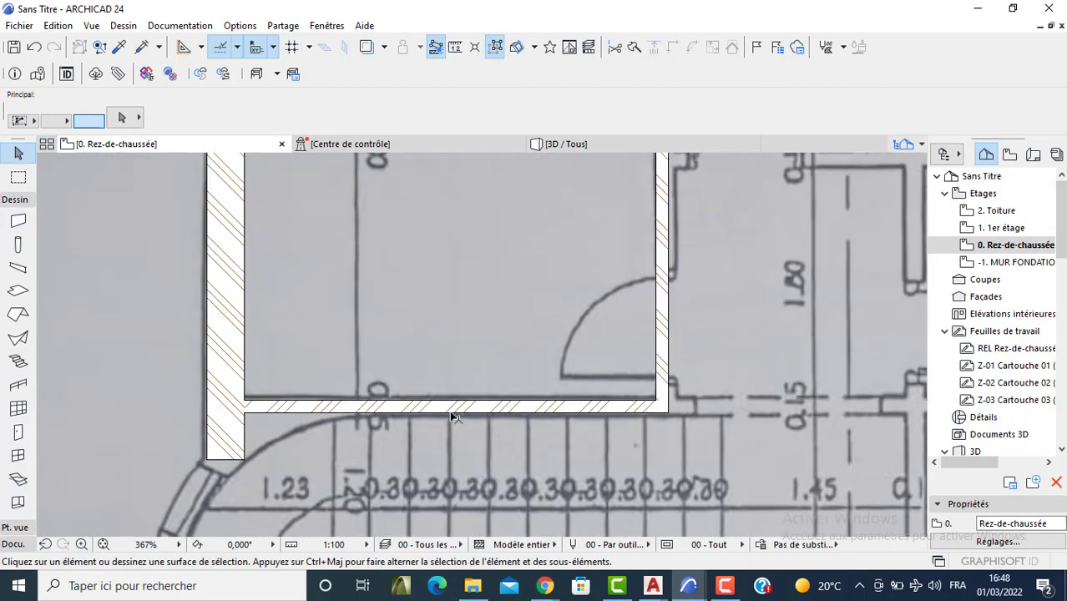
left_click(454, 413)
left_click(659, 302, "shift")
scroll(739, 232, "down", 1)
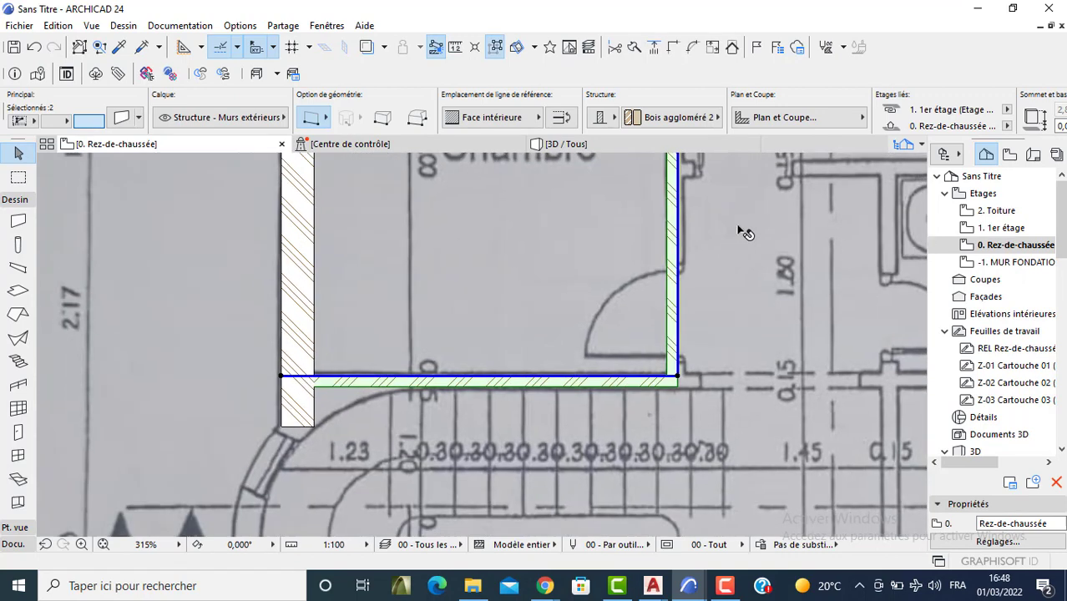
scroll(745, 233, "down", 2)
mouse_move(1026, 125)
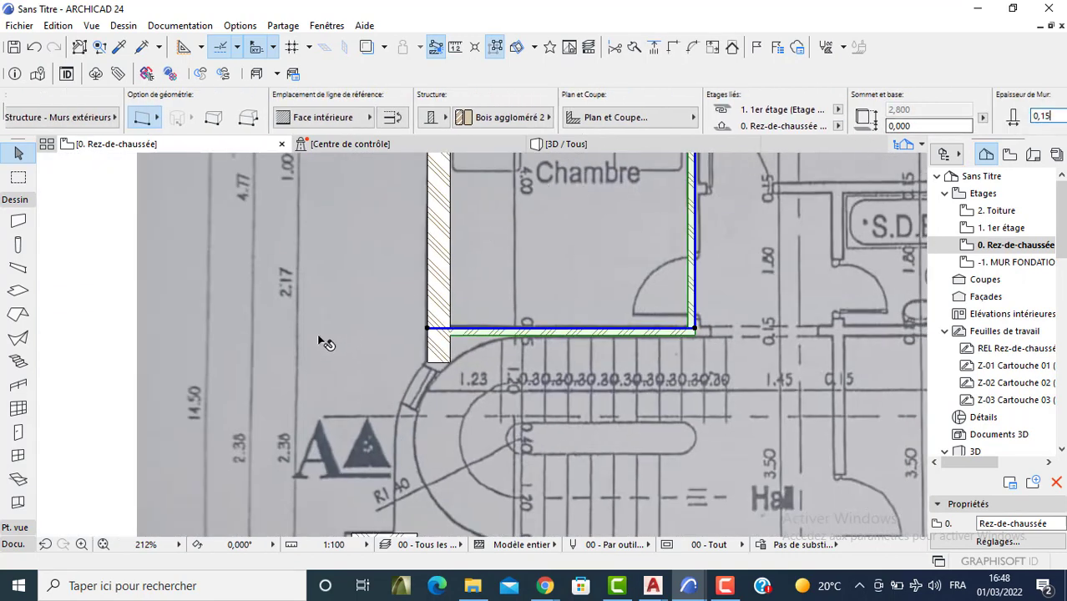
left_click(326, 291)
key("Escape")
scroll(652, 314, "down", 2)
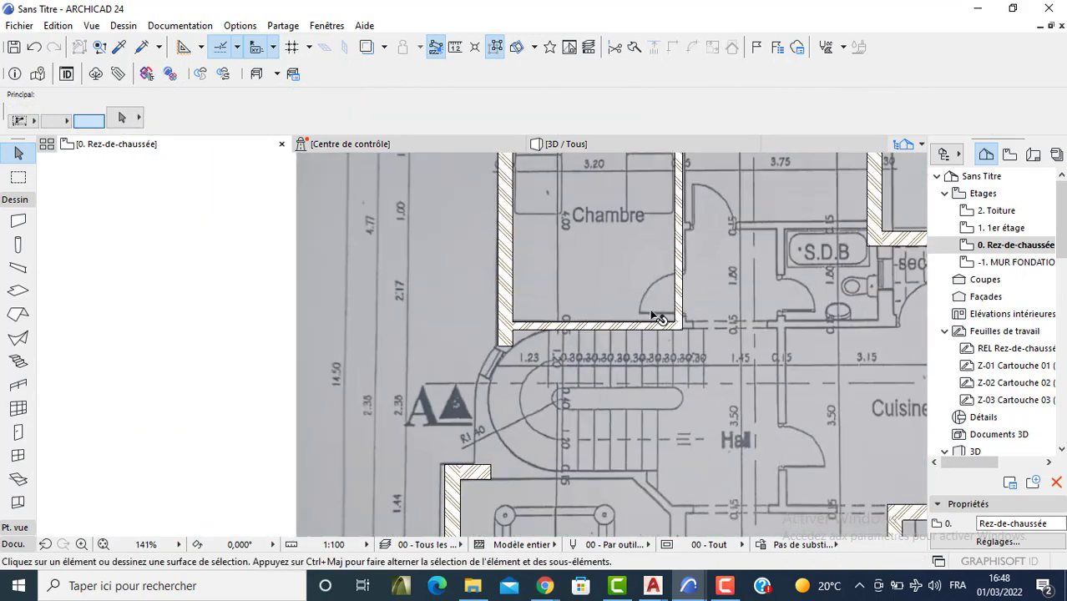
Step: Stretch the hall end of the partition between the Chambre and the staircase to a wall length of 3,7
scroll(548, 250, "up", 3)
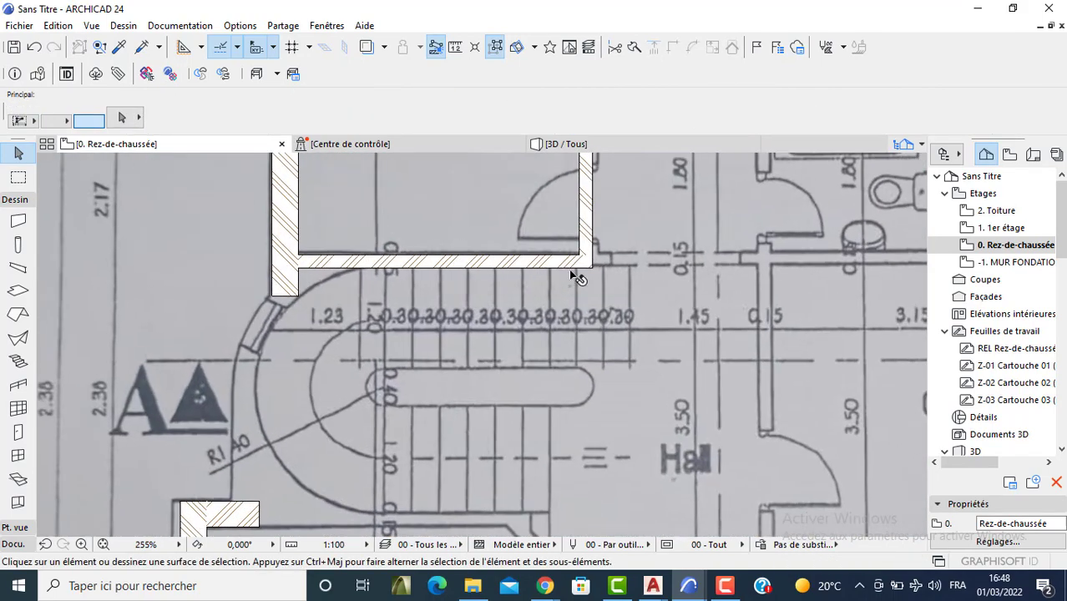
scroll(573, 275, "up", 4)
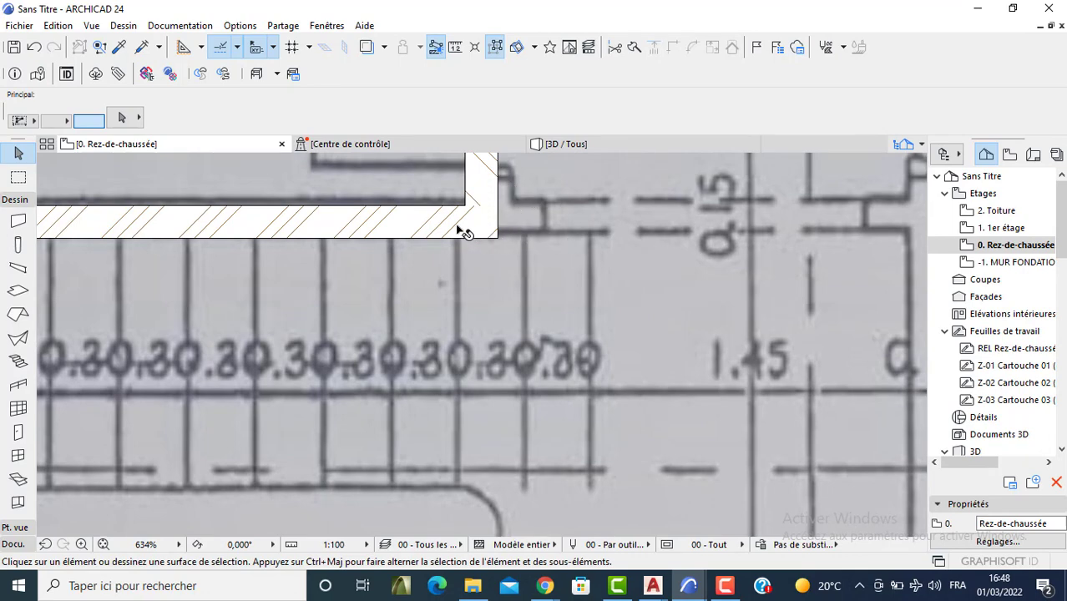
left_click(465, 234)
left_click(498, 205)
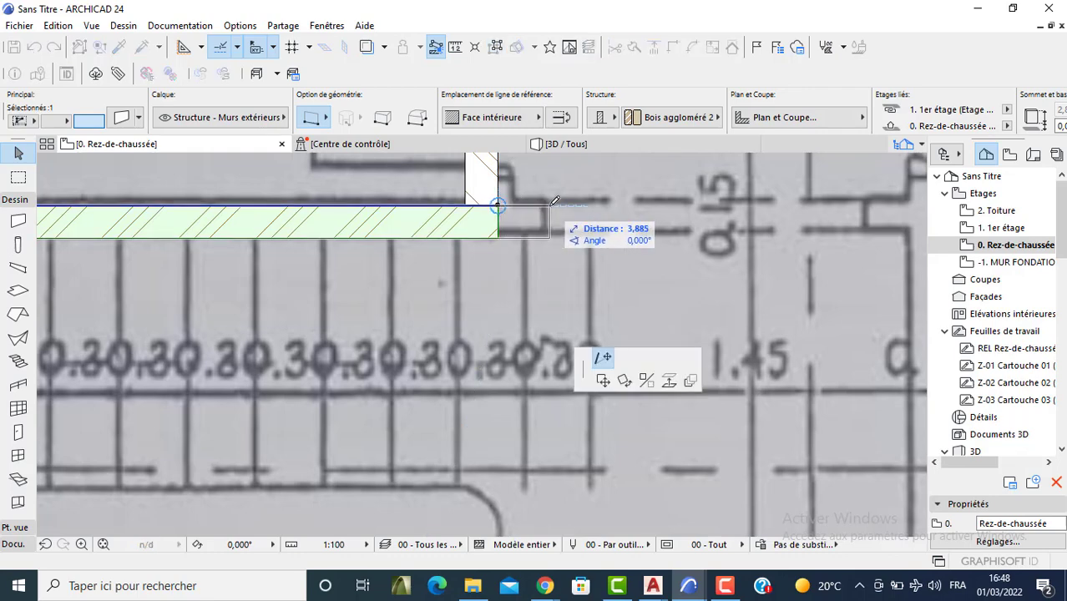
type("3,7")
key("Return")
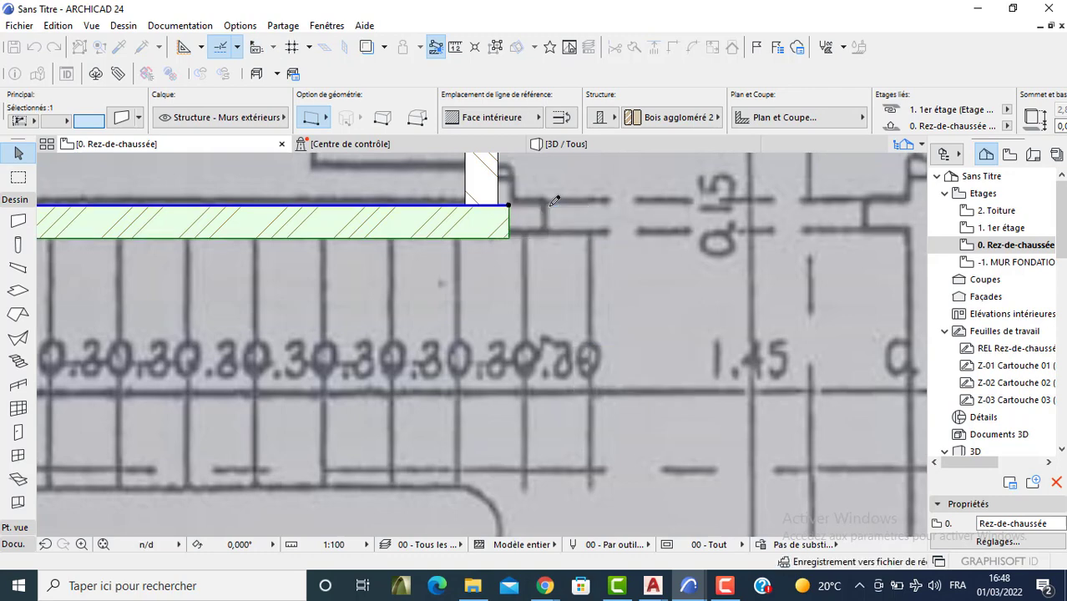
left_click(14, 544)
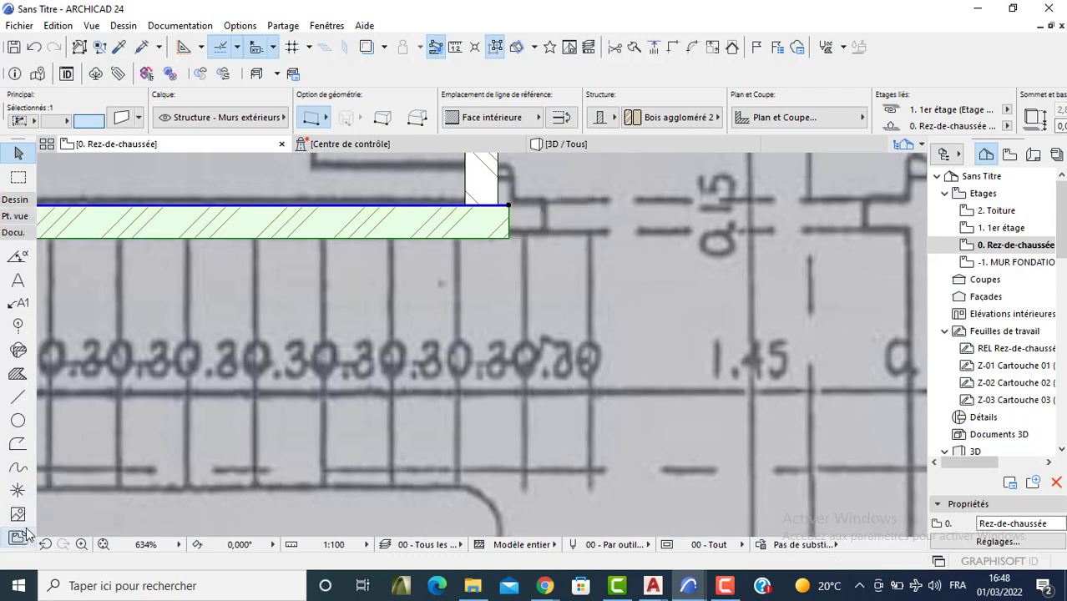
left_click(18, 397)
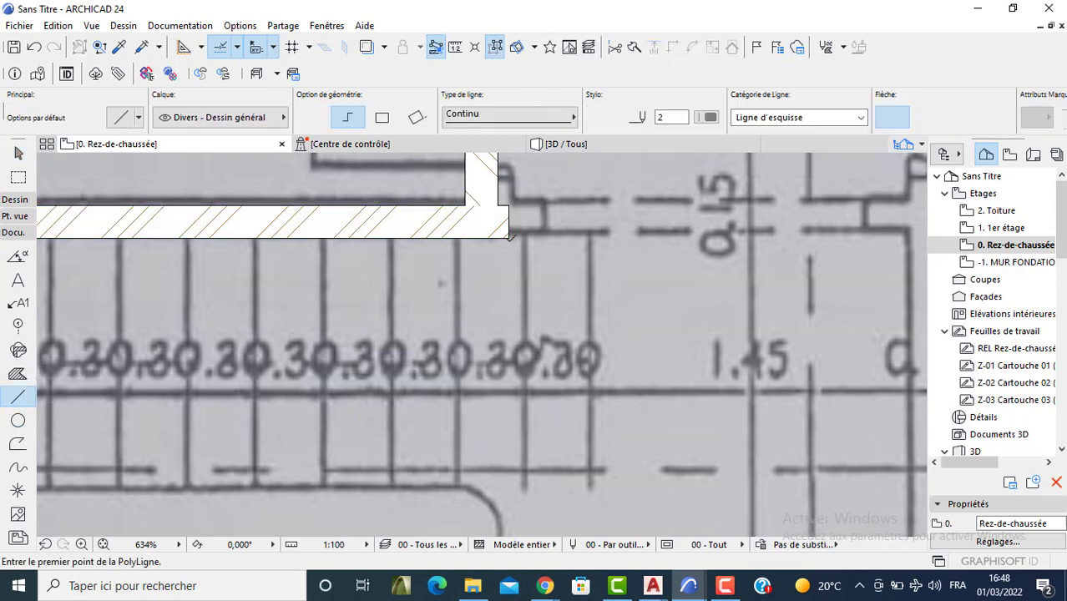
left_click(439, 283)
scroll(500, 271, "down", 1)
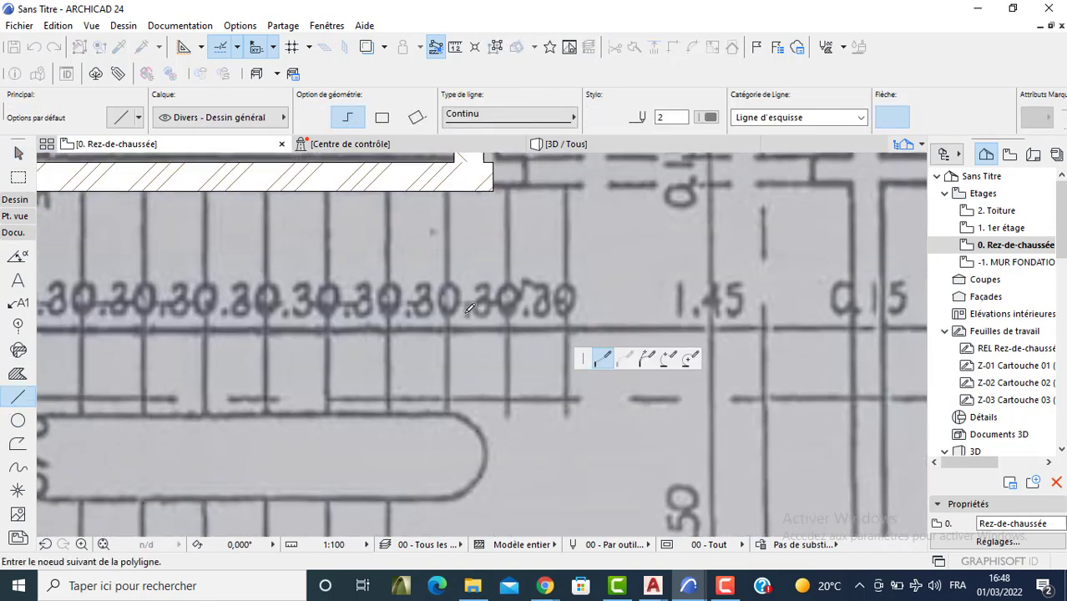
scroll(470, 309, "down", 3)
scroll(337, 268, "up", 2)
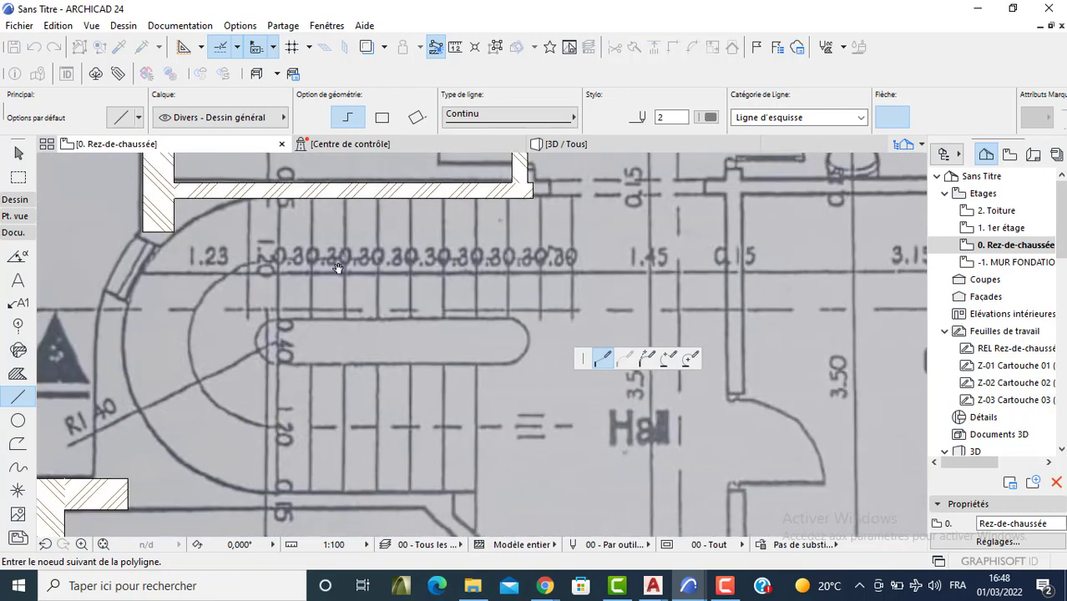
middle_click_drag(338, 268, 115, 276)
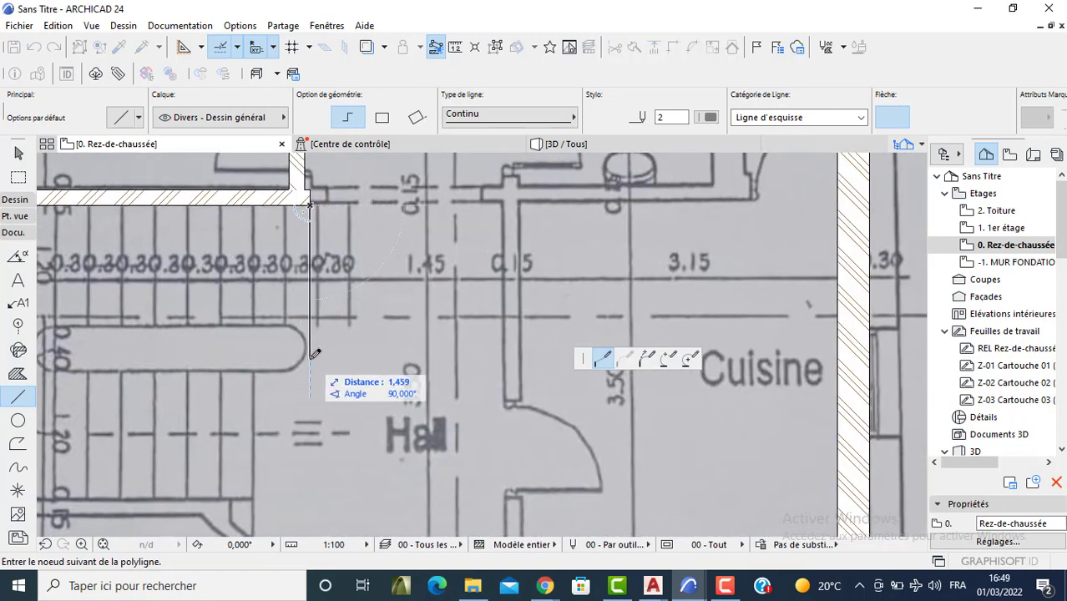
type("1,2")
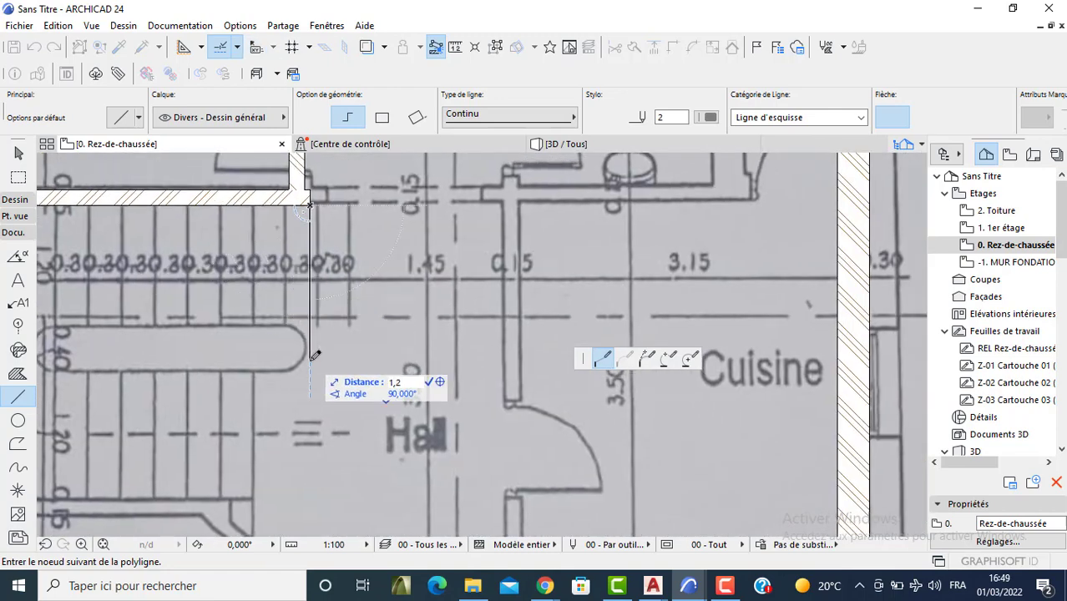
left_click(318, 128)
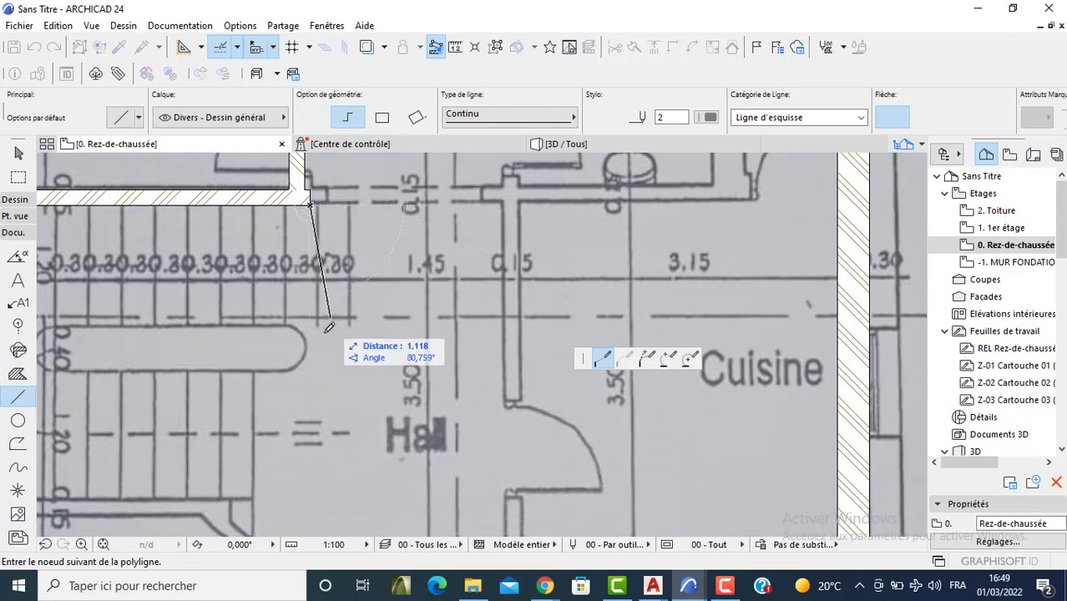
type("1,2")
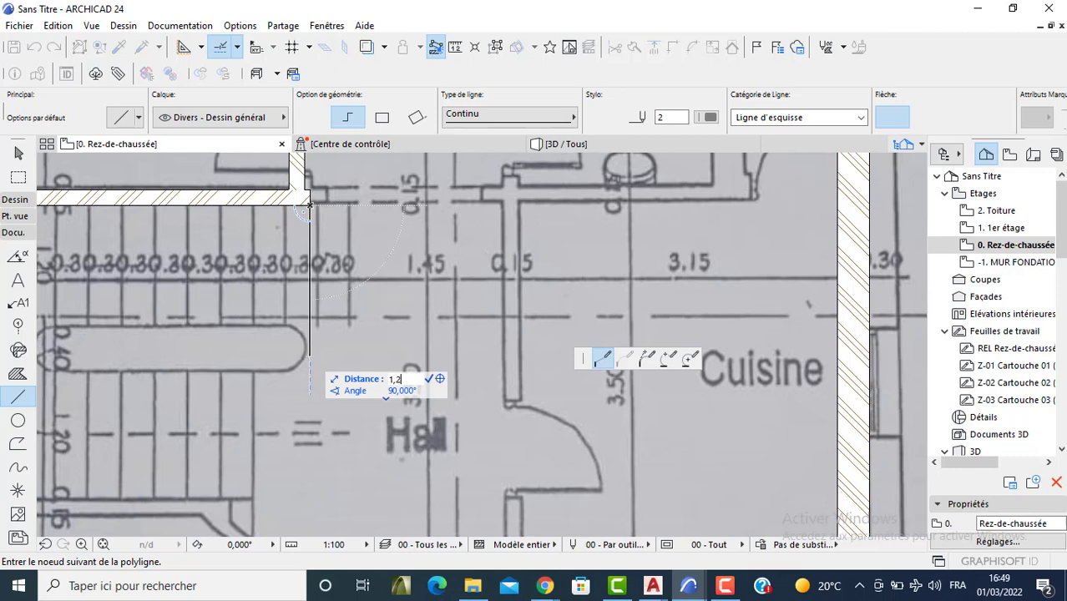
key("Return")
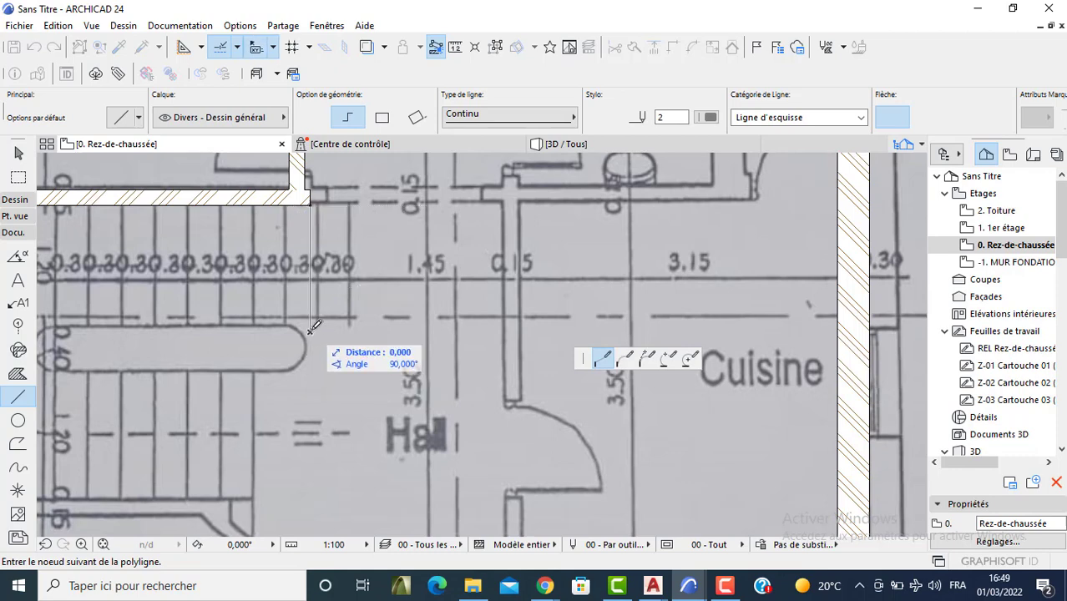
key("Escape")
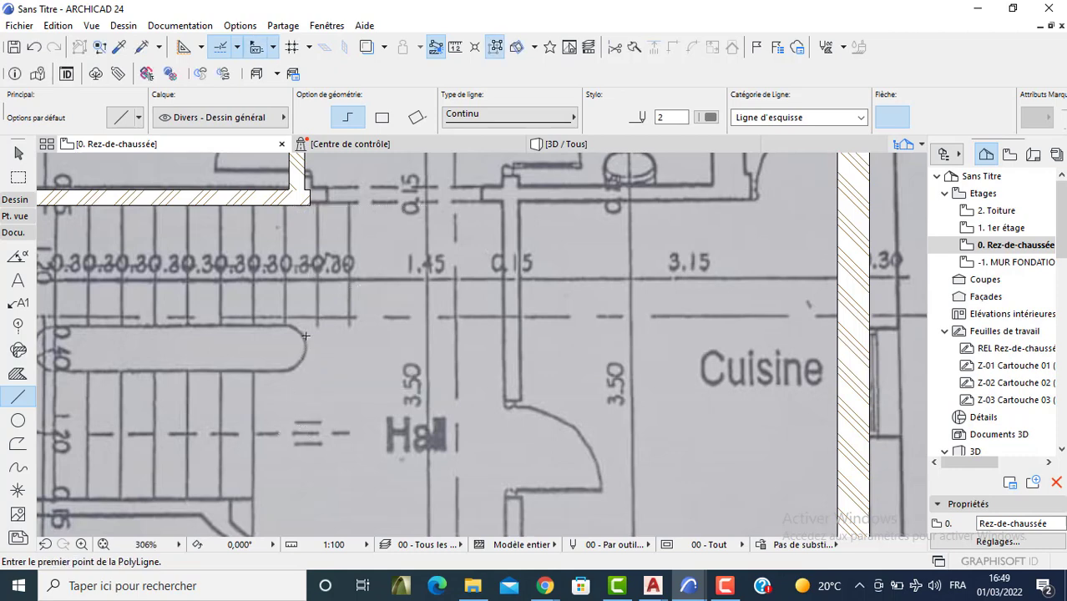
Step: Draw a single 1,2 tread line straight down from the hall end of the partition between the Chambre and the staircase
left_click(313, 125)
left_click(310, 204)
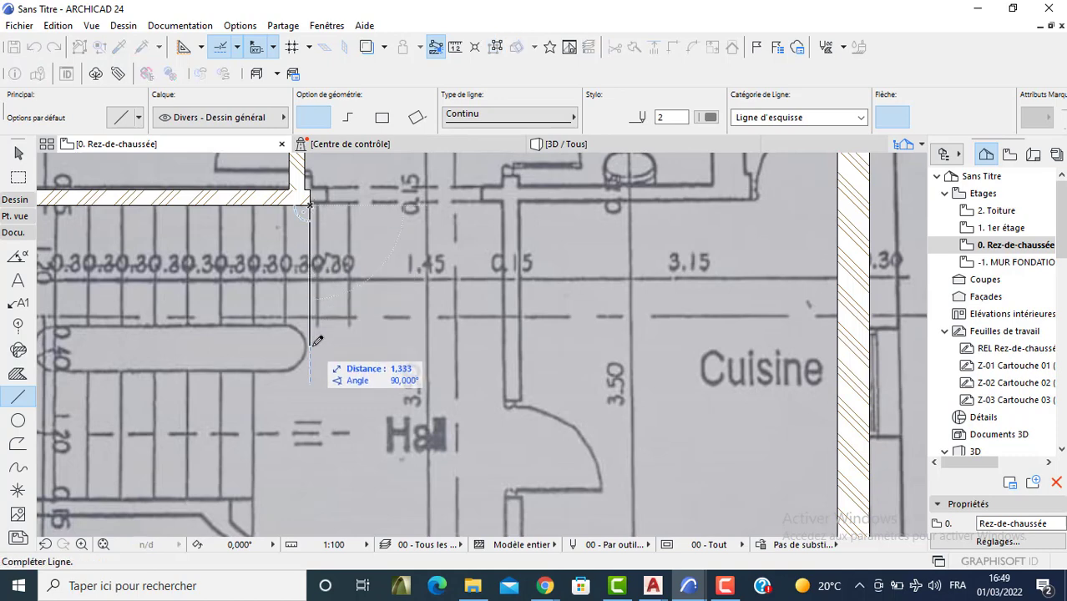
type("1,2")
key("Return")
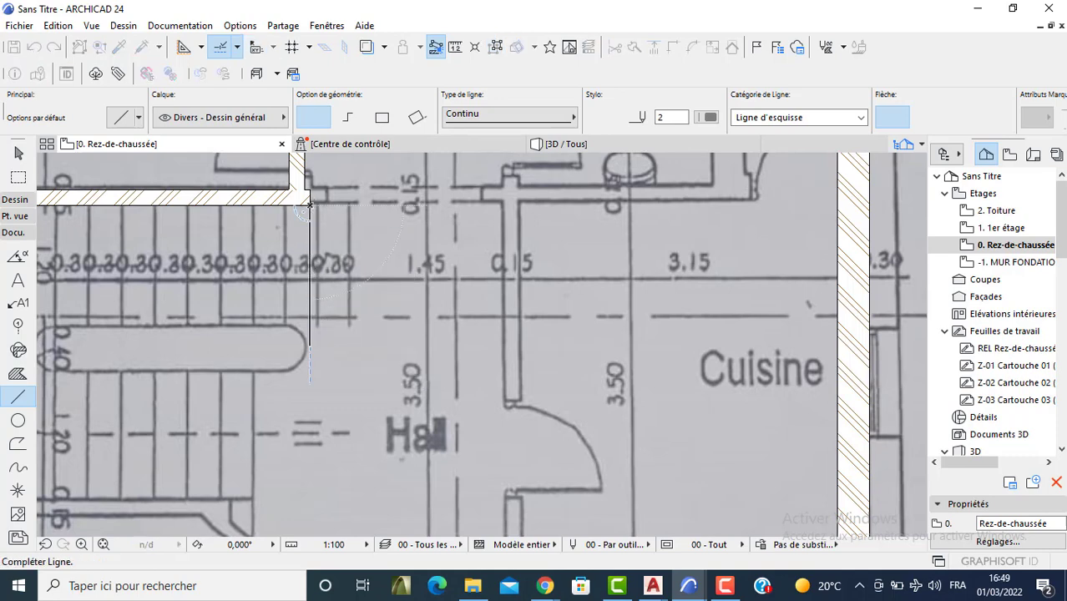
key("Escape")
Step: Multiply the tread line into 8 copies spaced 0,3 apart, running horizontally toward the curved end of the staircase
left_click(309, 332)
left_click(309, 332)
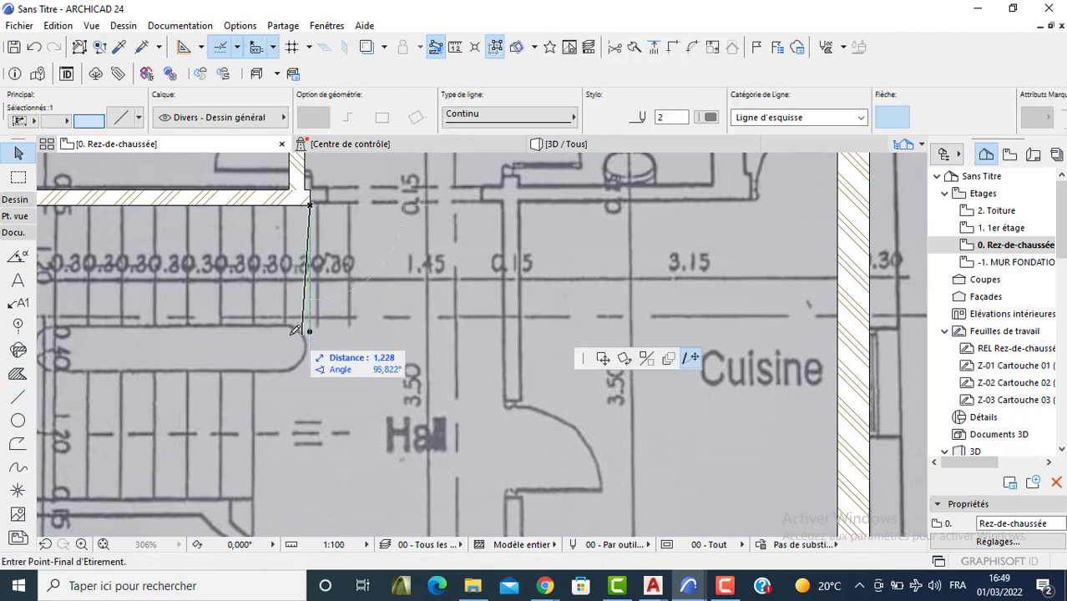
left_click(667, 359)
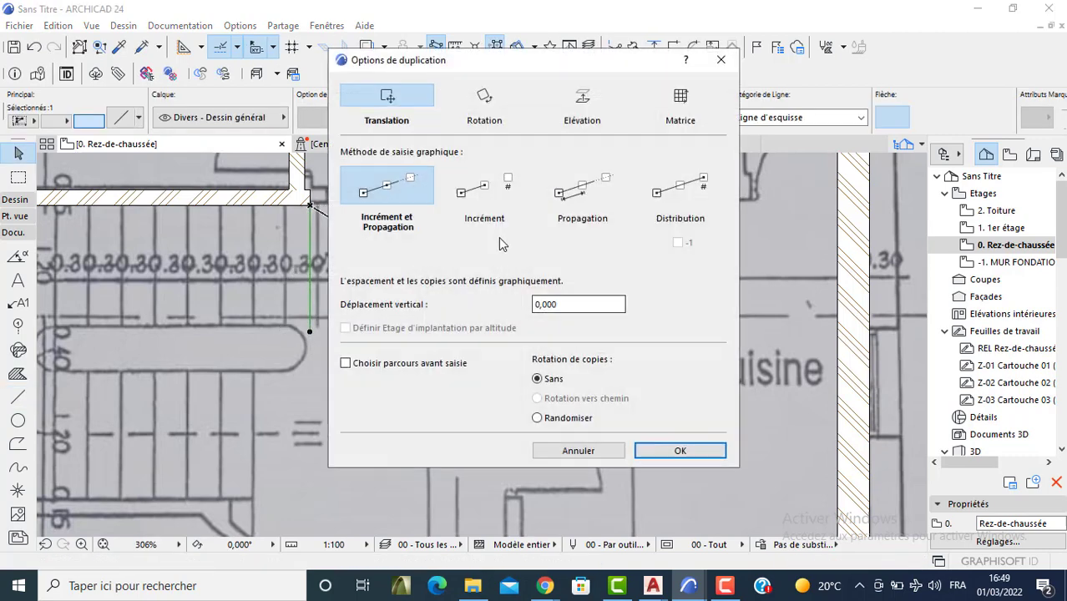
left_click(489, 194)
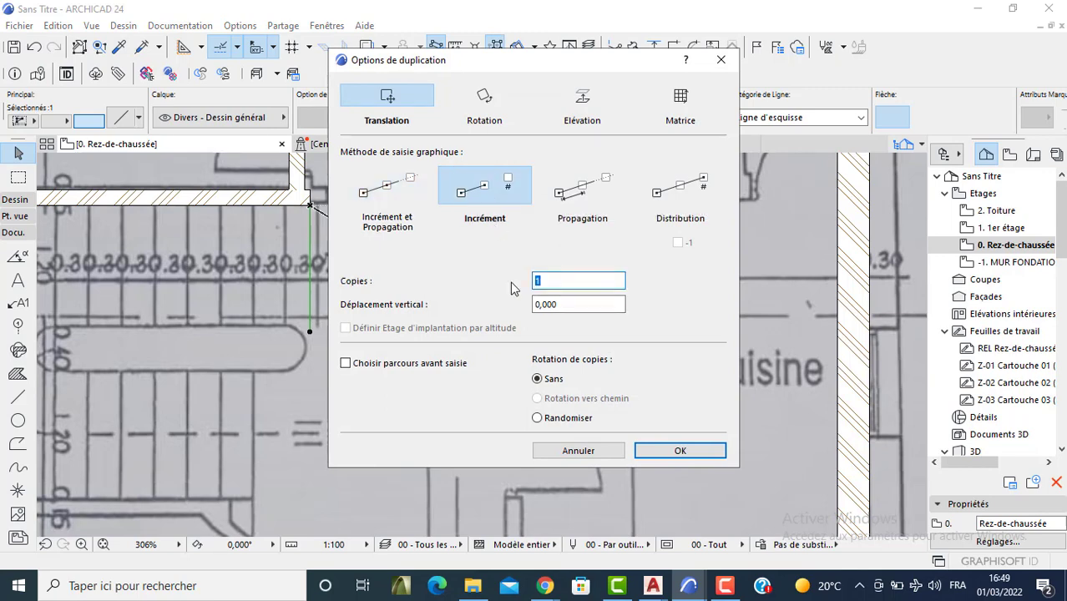
left_click(647, 450)
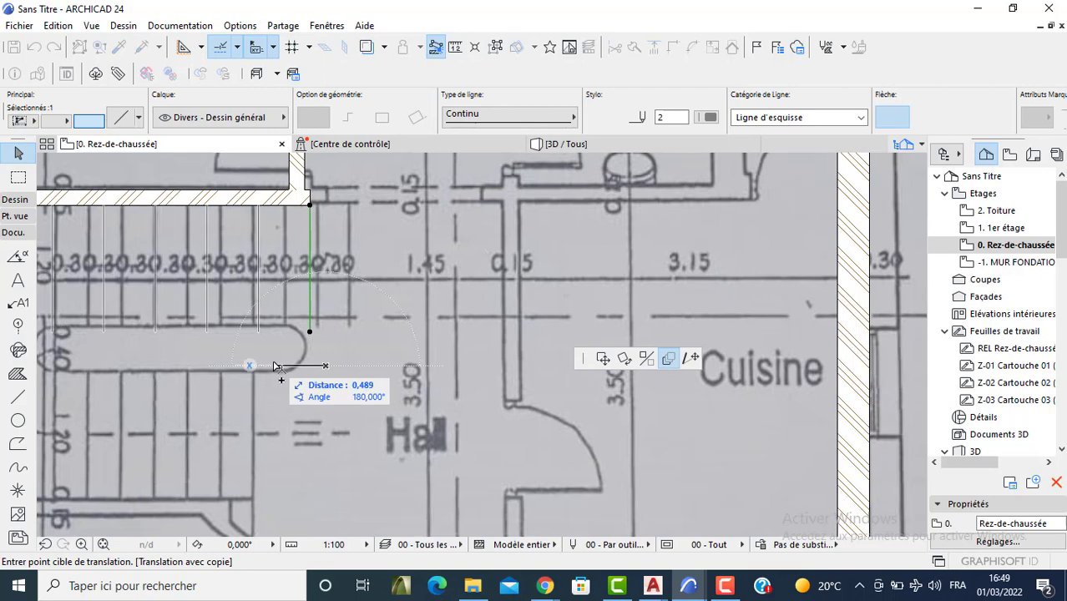
type("0")
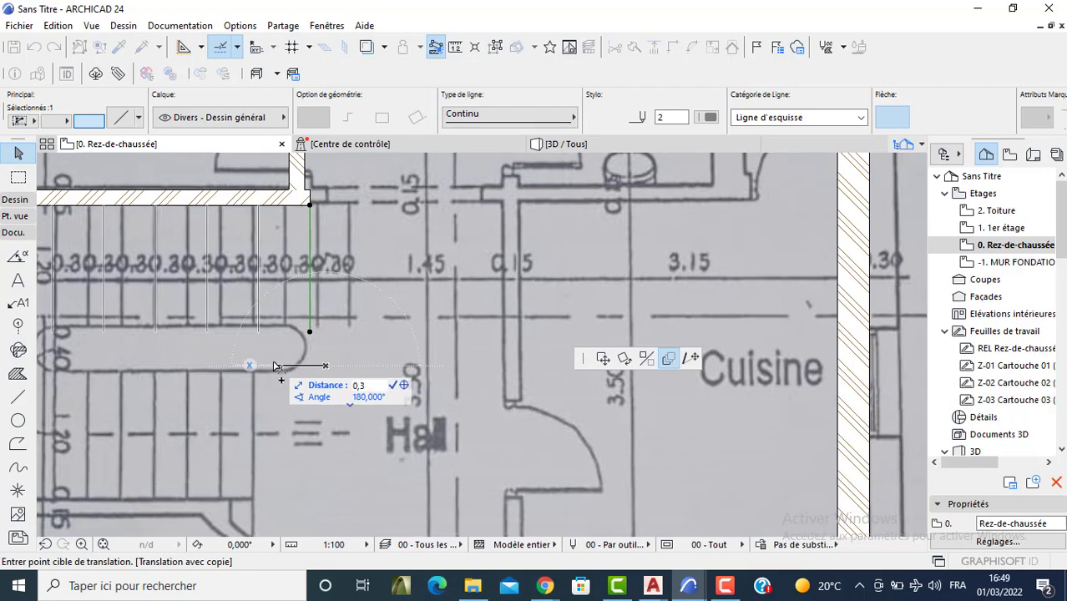
type(",3")
key("Return")
scroll(472, 294, "up", 2)
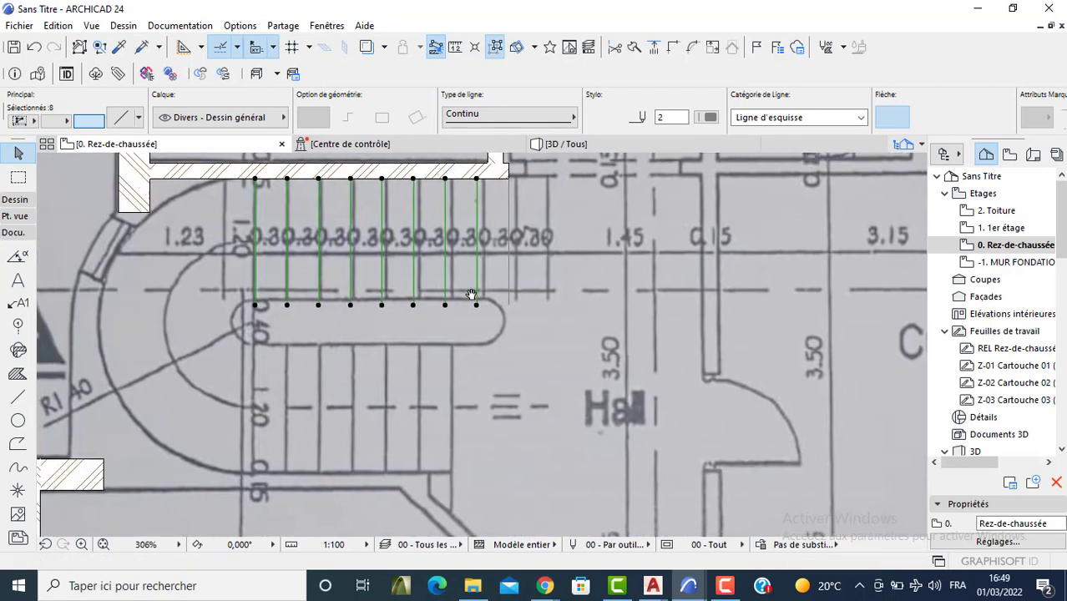
key("Escape")
Step: Stretch the lower end of the tread line nearest the curved landing to a length of 2,8
left_click(255, 279)
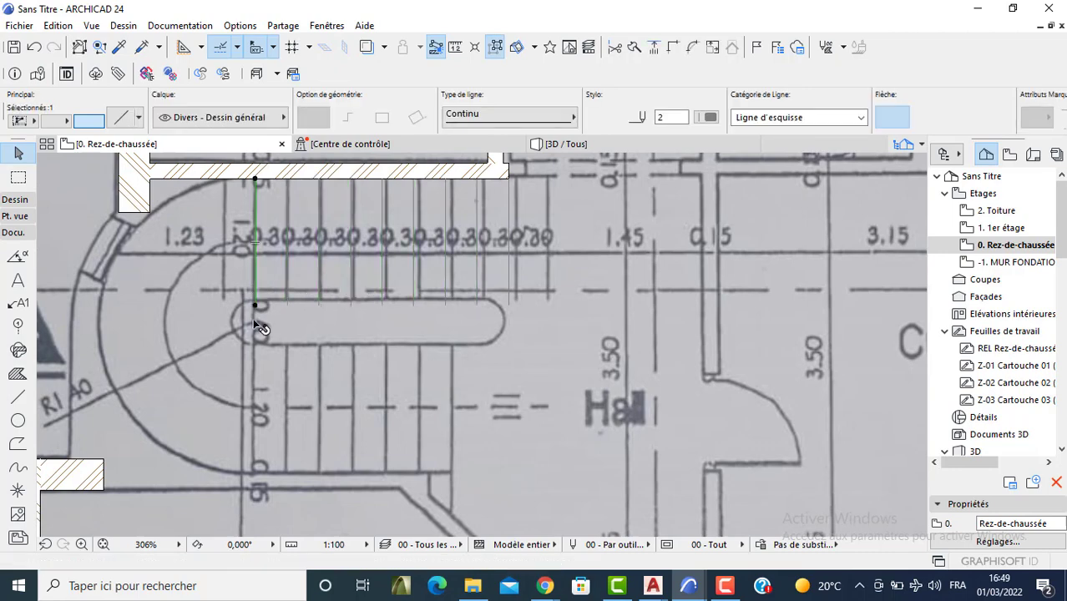
left_click(255, 306)
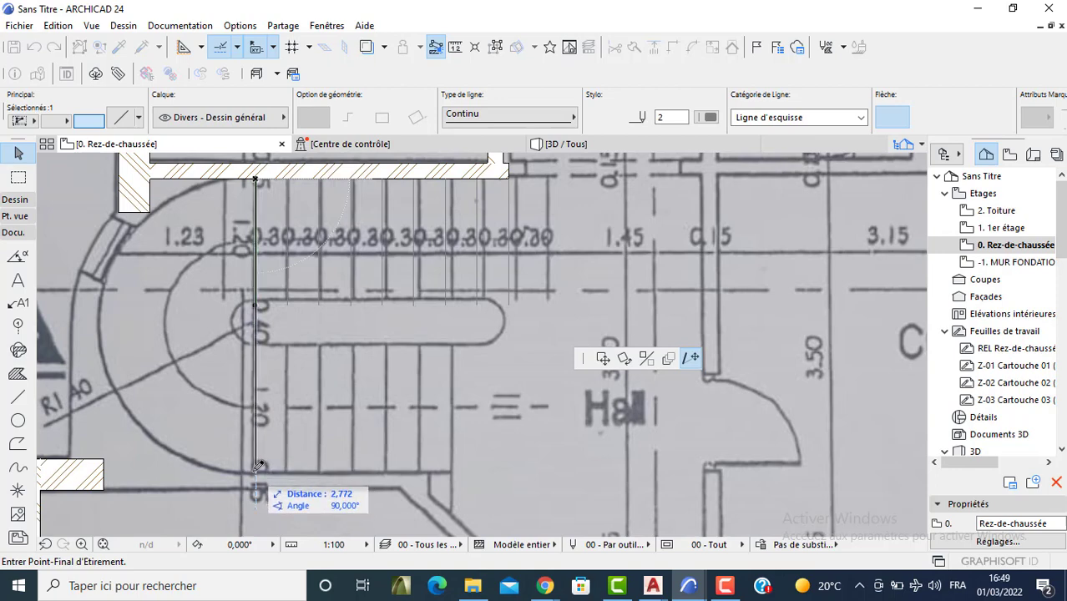
type("2")
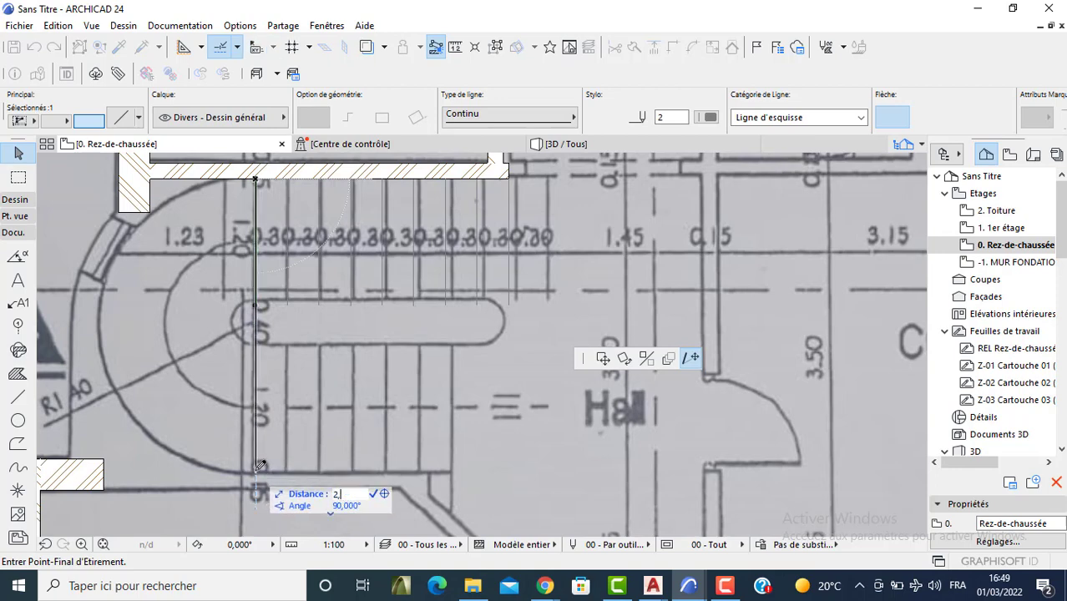
type(",8")
key("Return")
key("Escape")
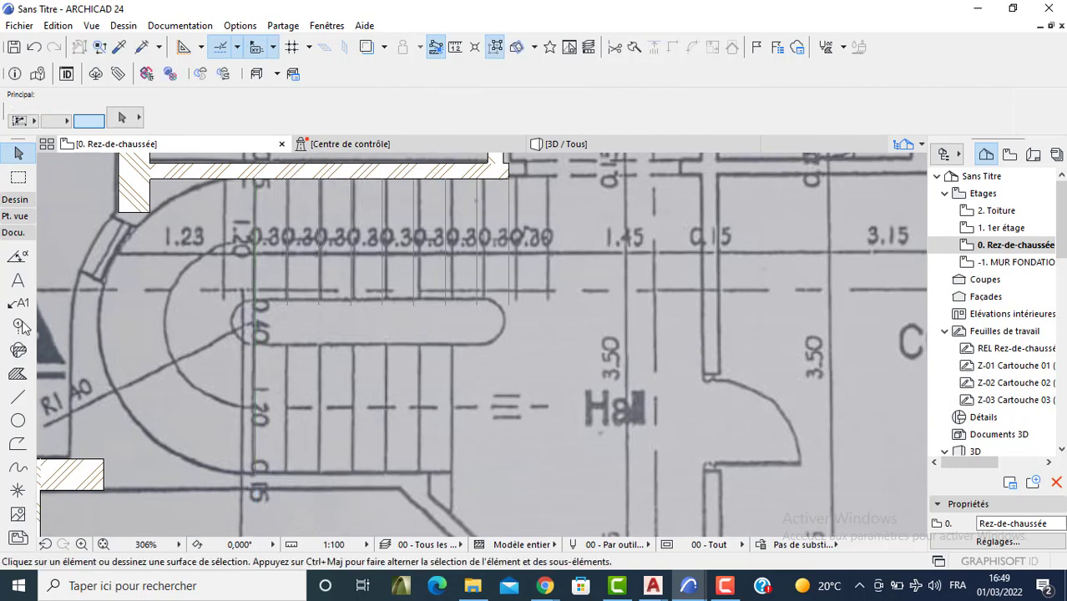
Step: Draw a circle centered on the midpoint of the 2,8 line, with its radius reaching the line's upper end at the partition
left_click(18, 419)
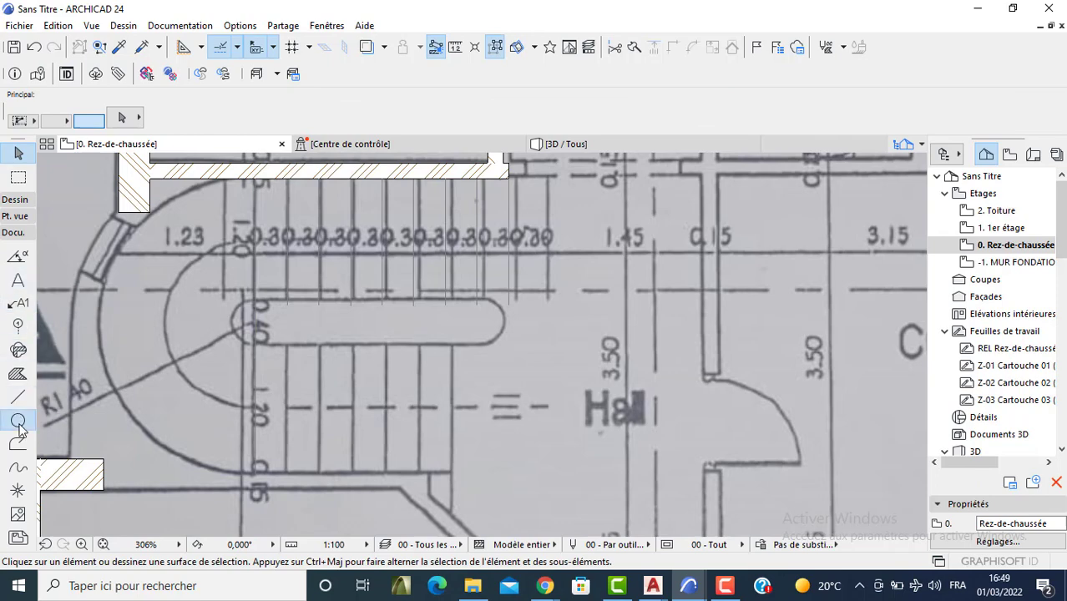
left_click(256, 325)
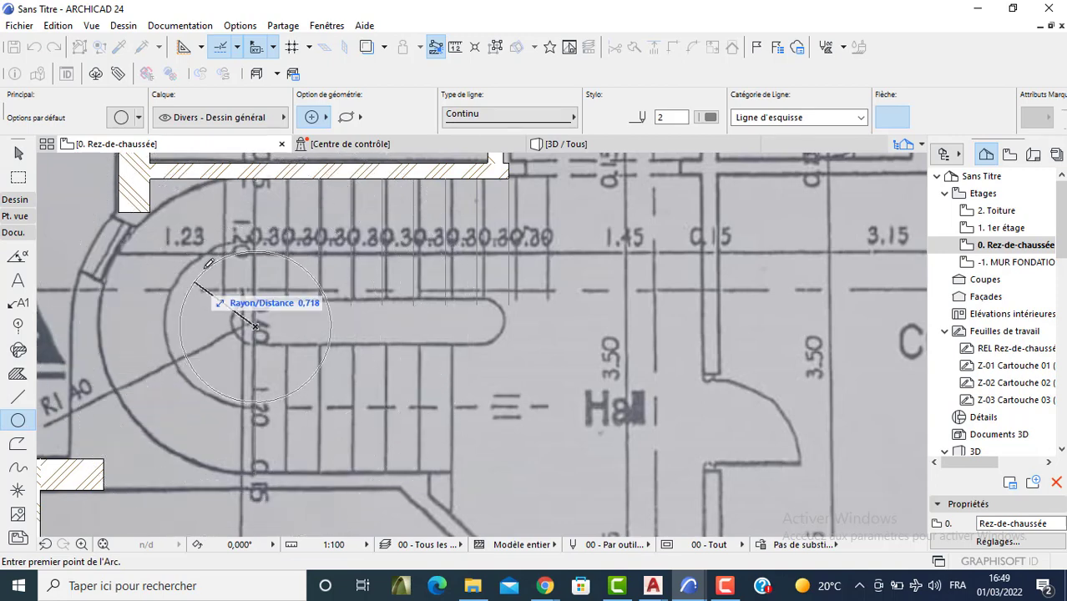
left_click(257, 175)
left_click(258, 175)
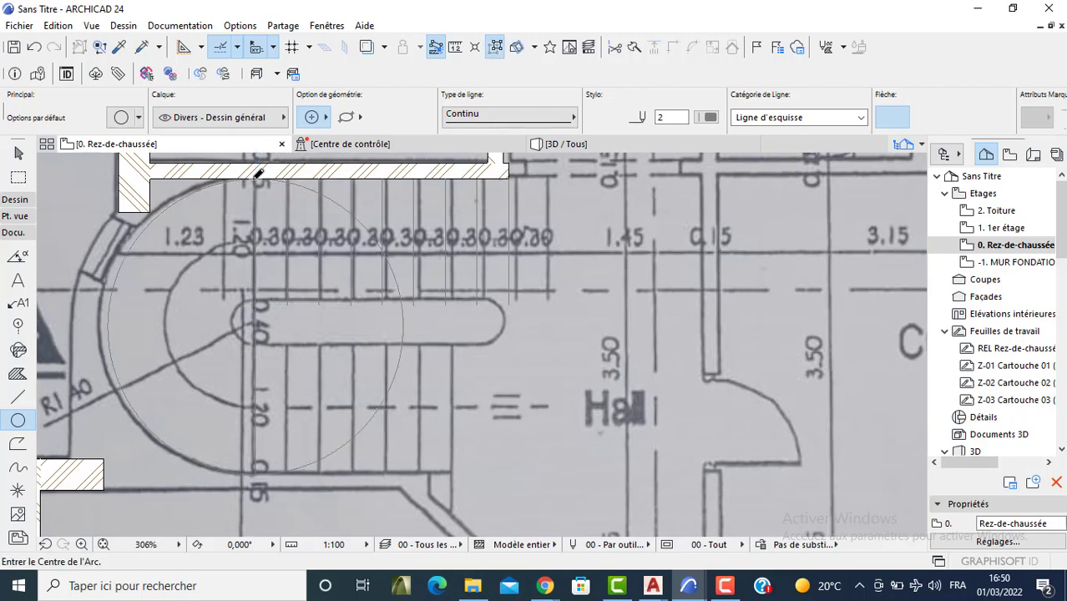
key("Escape")
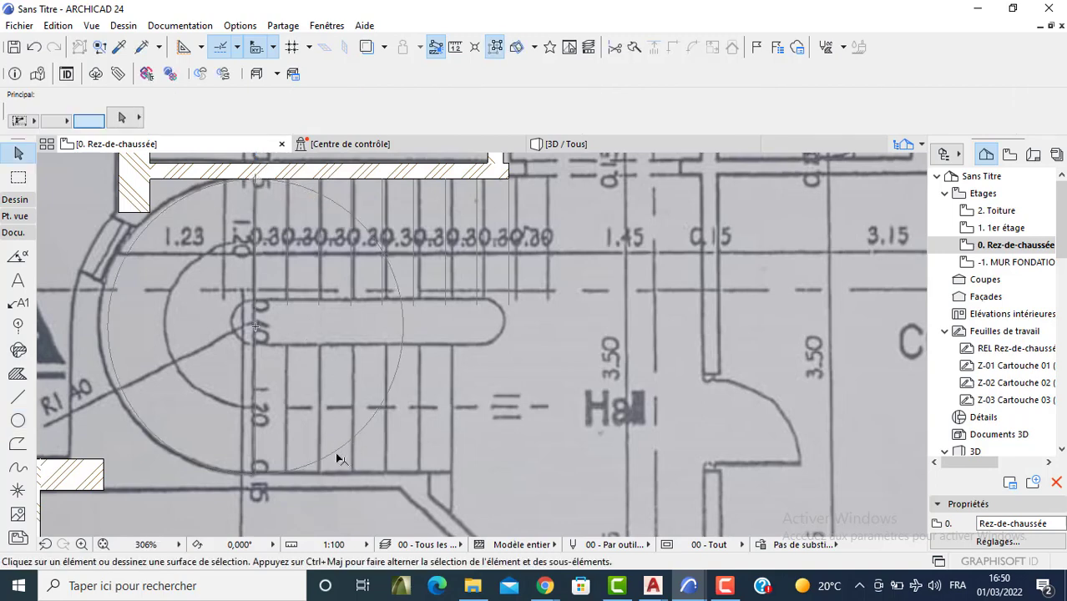
Step: Trim away the hall-side half of the circle, keeping the semicircle on the curved exterior side of the staircase
left_click(333, 453, "ctrl")
scroll(301, 217, "up", 5)
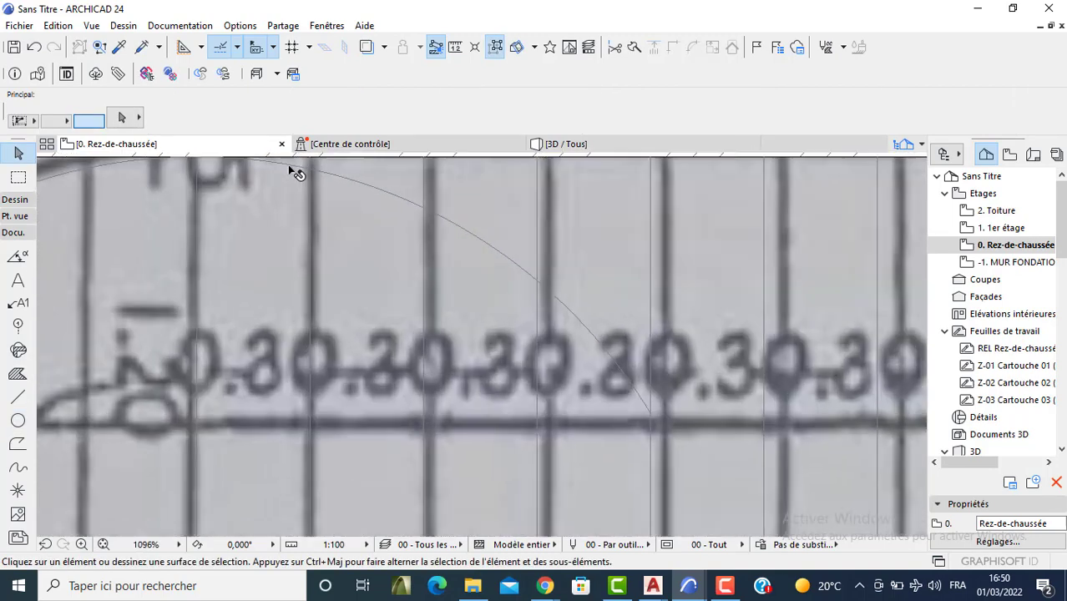
scroll(295, 182, "up", 2)
scroll(295, 181, "down", 3)
left_click(360, 205)
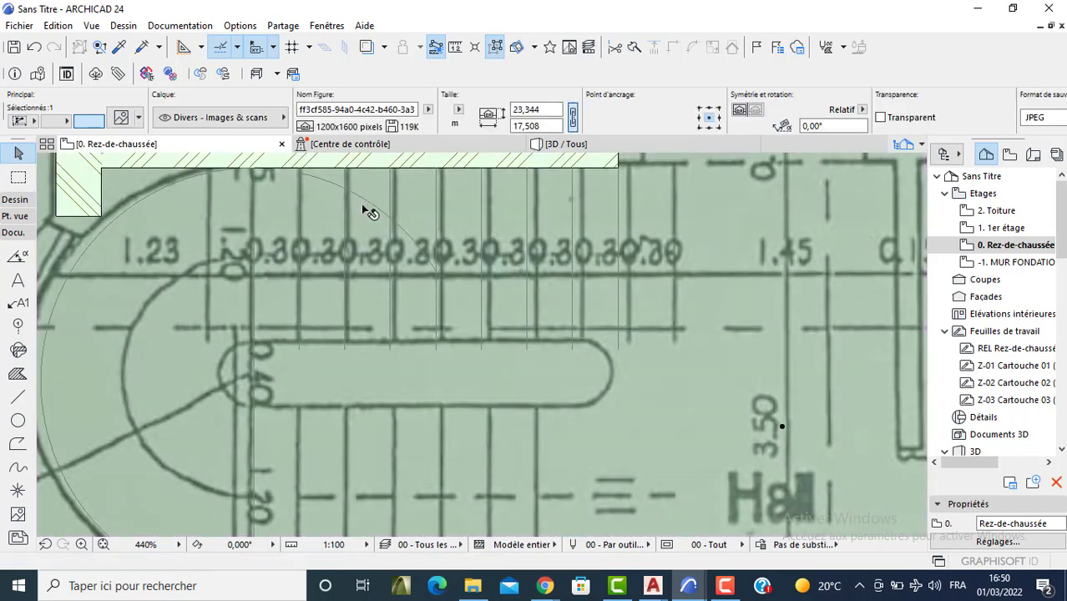
key("Escape")
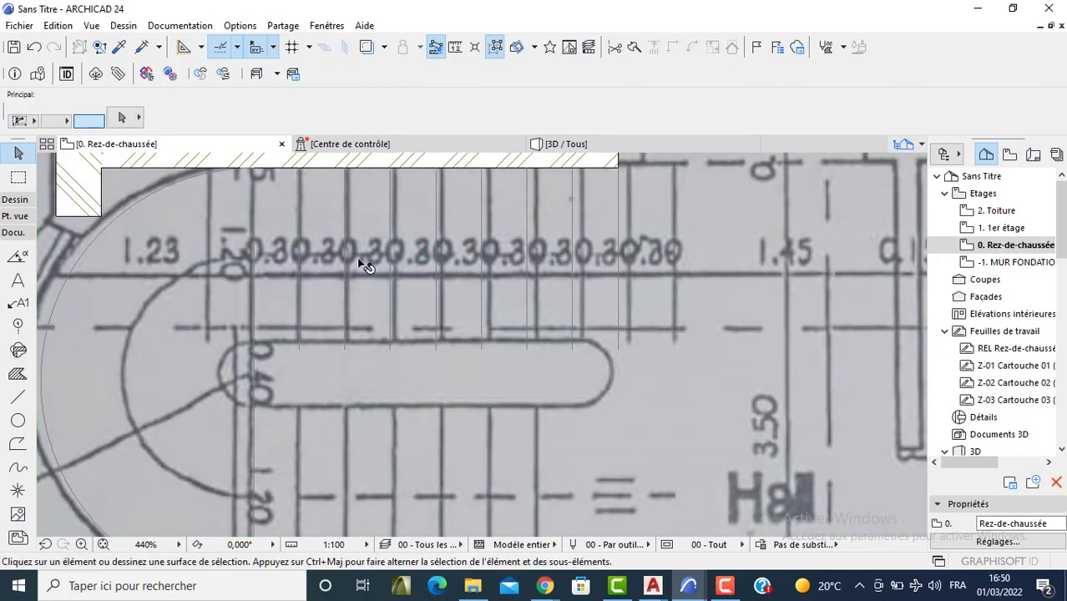
Step: Offset a copy of the staircase semicircle outward to a radius of 1,7
scroll(325, 316, "down", 3)
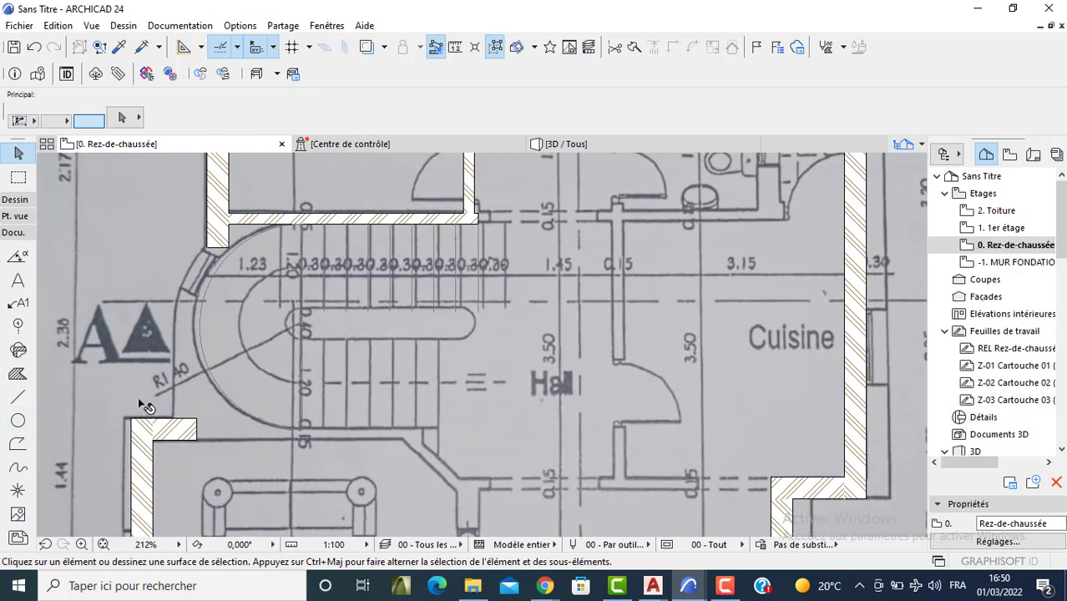
middle_click_drag(155, 367, 268, 321)
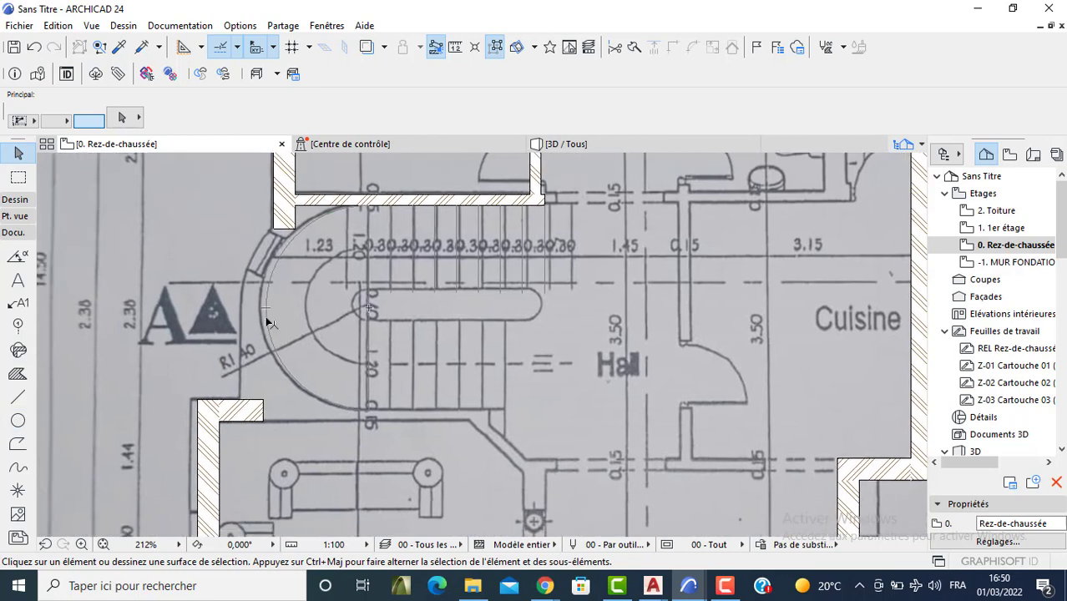
left_click(267, 322)
left_click(267, 311)
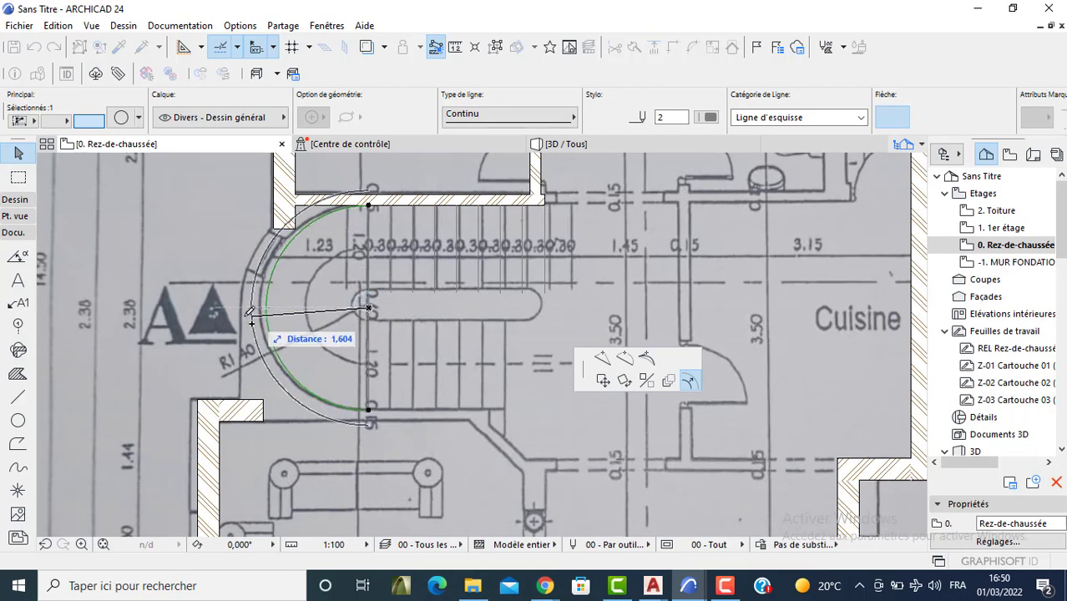
type("1")
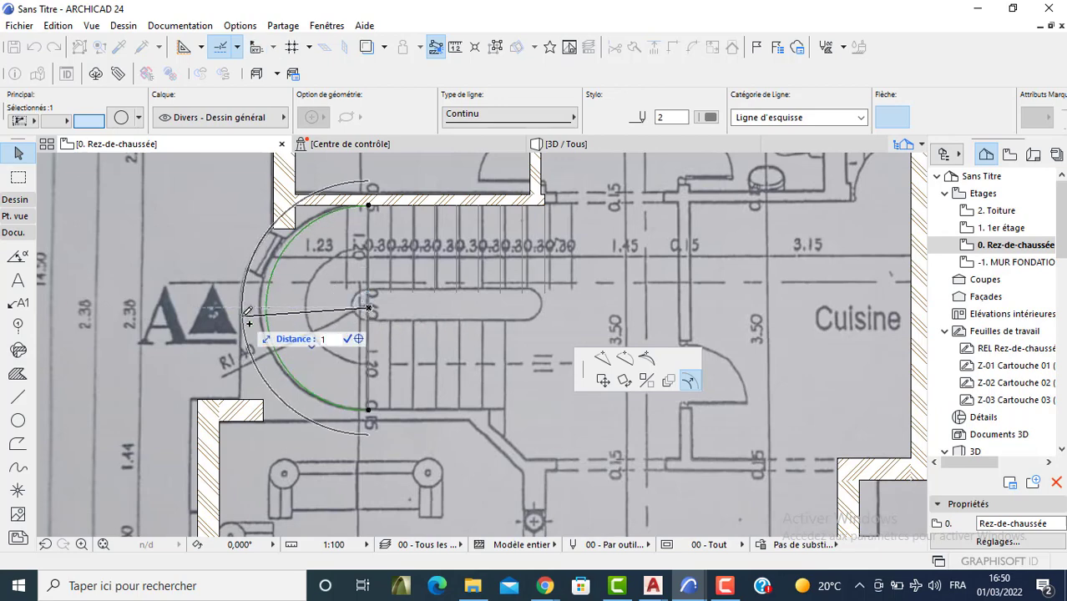
type(",7")
key("Return")
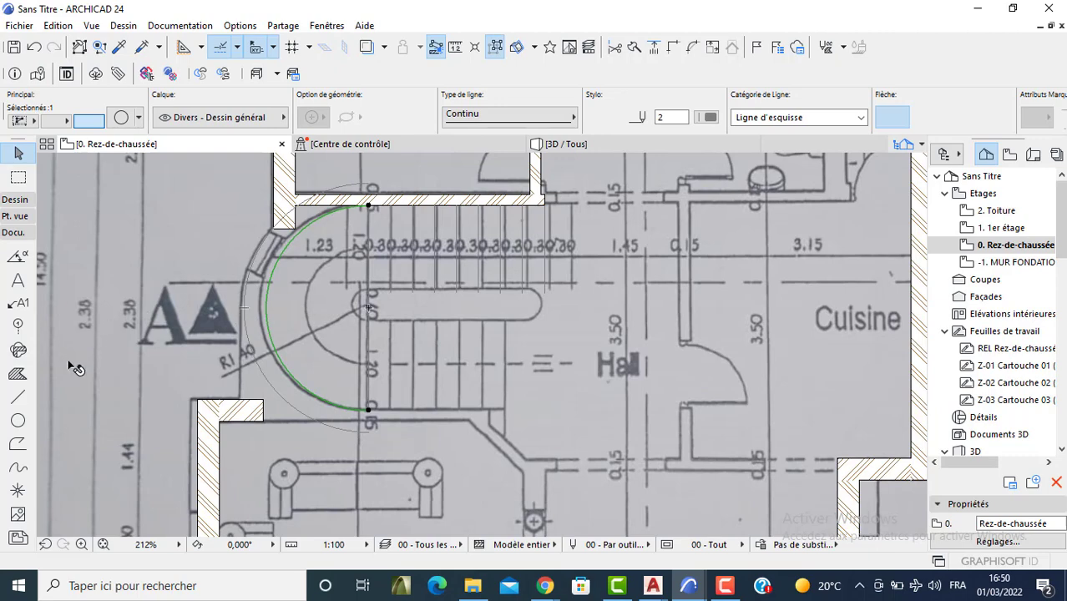
Step: Draw a vertical line about 1,25 long from the outer staircase arc's westernmost point down to the upper corner of the salon's exterior wall end
left_click(18, 397)
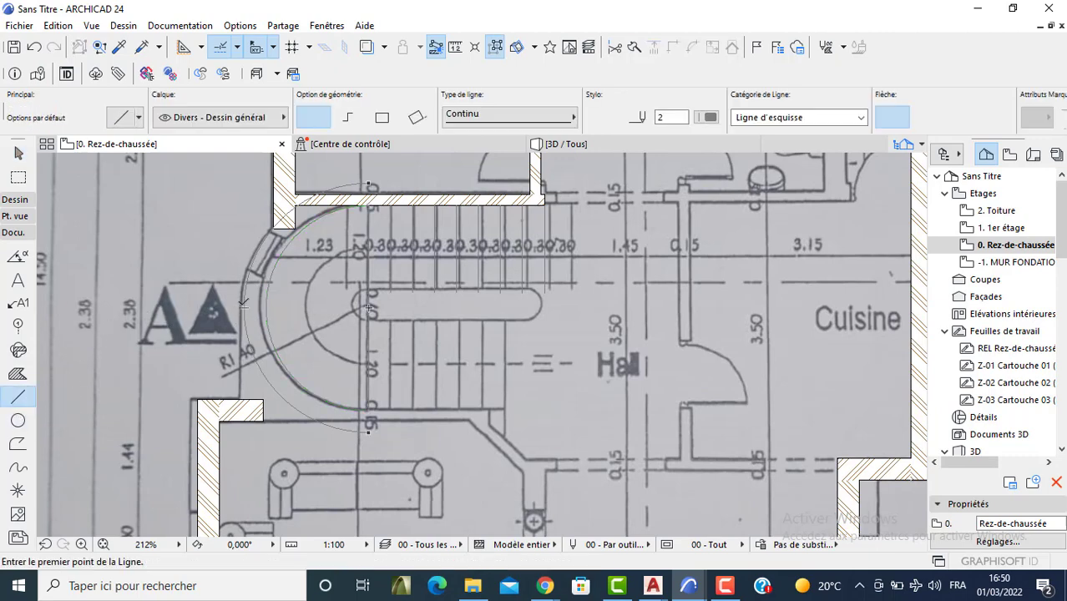
left_click(242, 307)
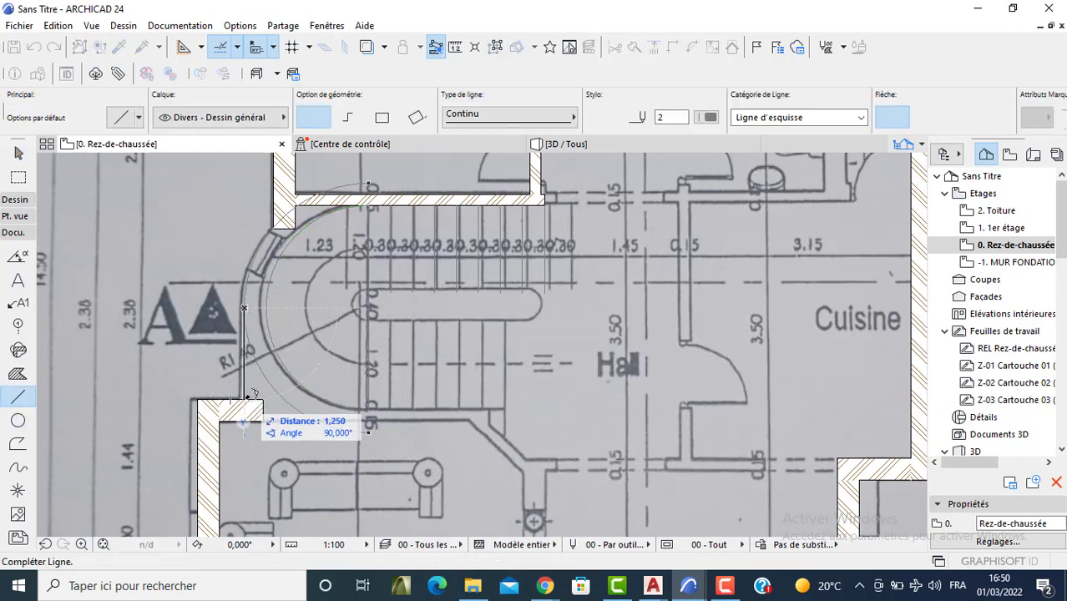
left_click(253, 393)
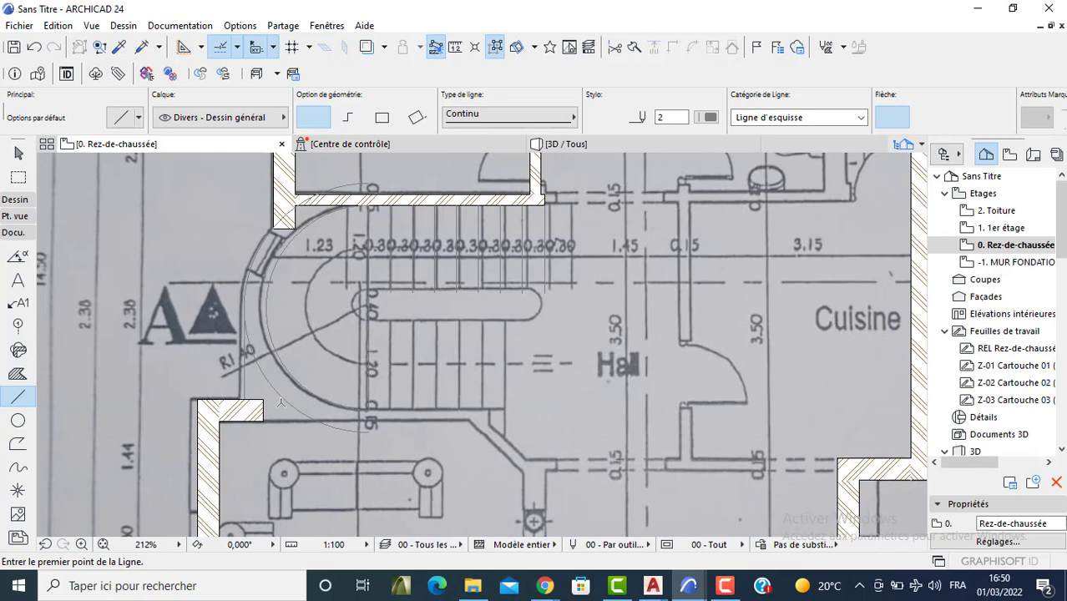
Step: Stretch the upper end of the outer staircase arc to the lower outer corner of the bedroom's exterior wall
scroll(282, 213, "up", 5)
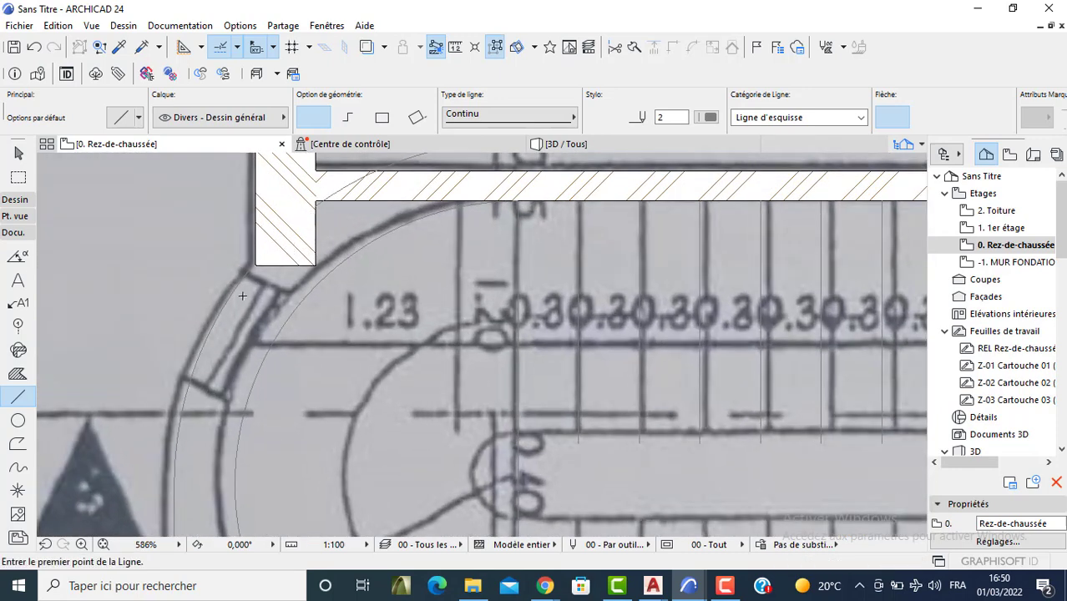
key("Escape")
left_click(245, 278)
scroll(257, 262, "up", 5)
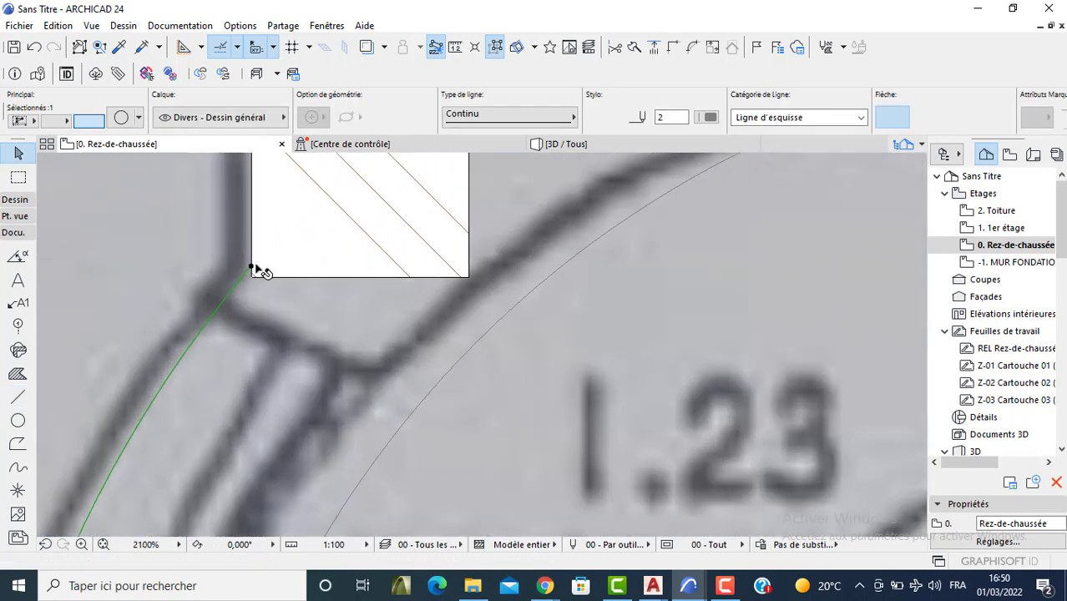
left_click(251, 267)
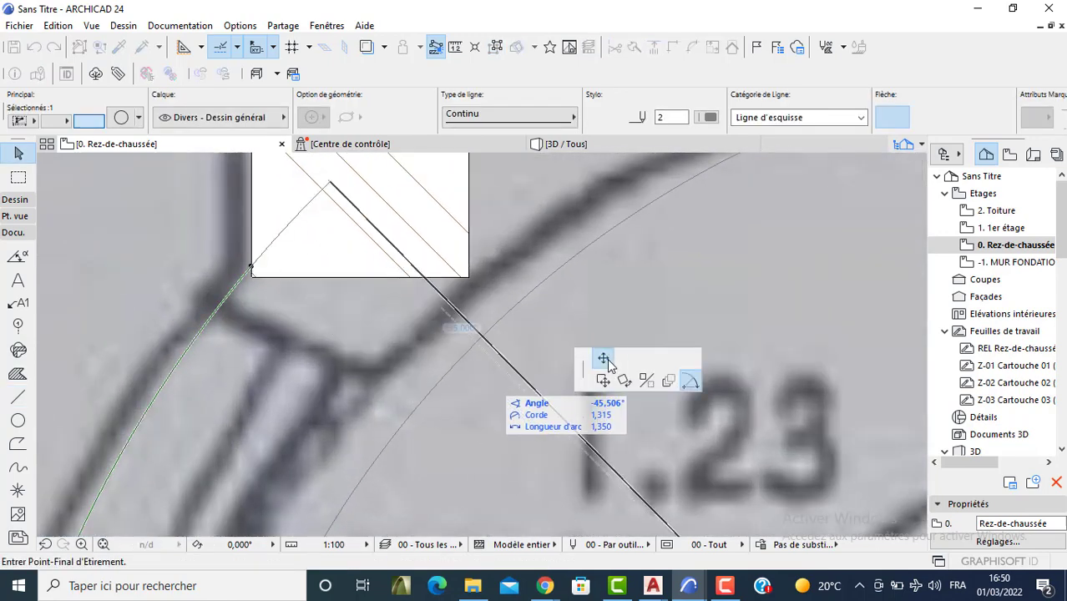
left_click(256, 277)
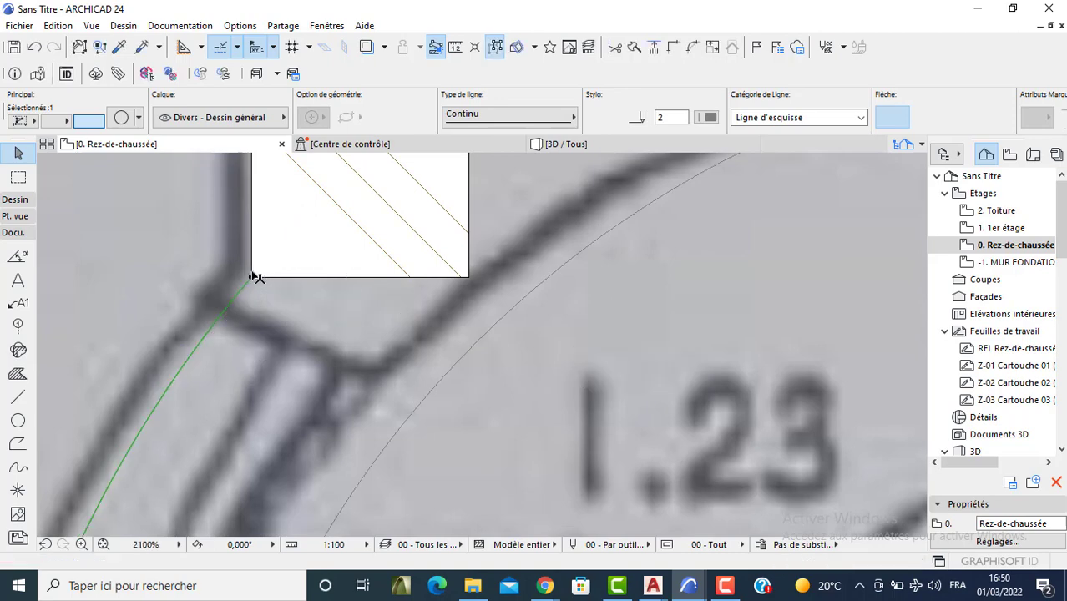
scroll(256, 278, "down", 8)
key("Escape")
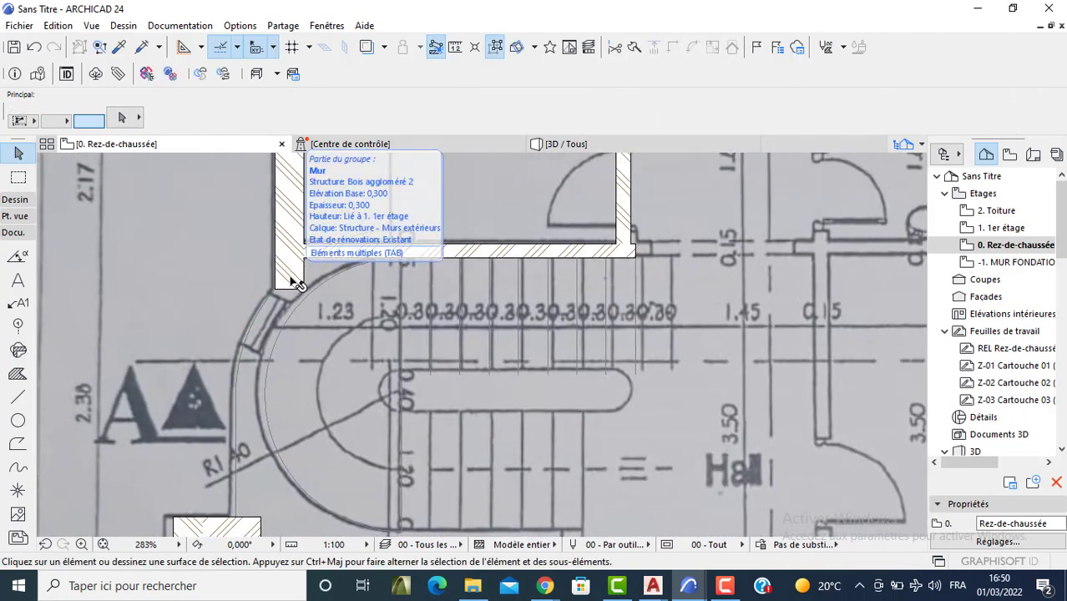
Step: Trim the exterior wall stub below the bedroom partition and draw a vertical line from the outer arc's upper end to the remaining wall corner
left_click(290, 277, "ctrl")
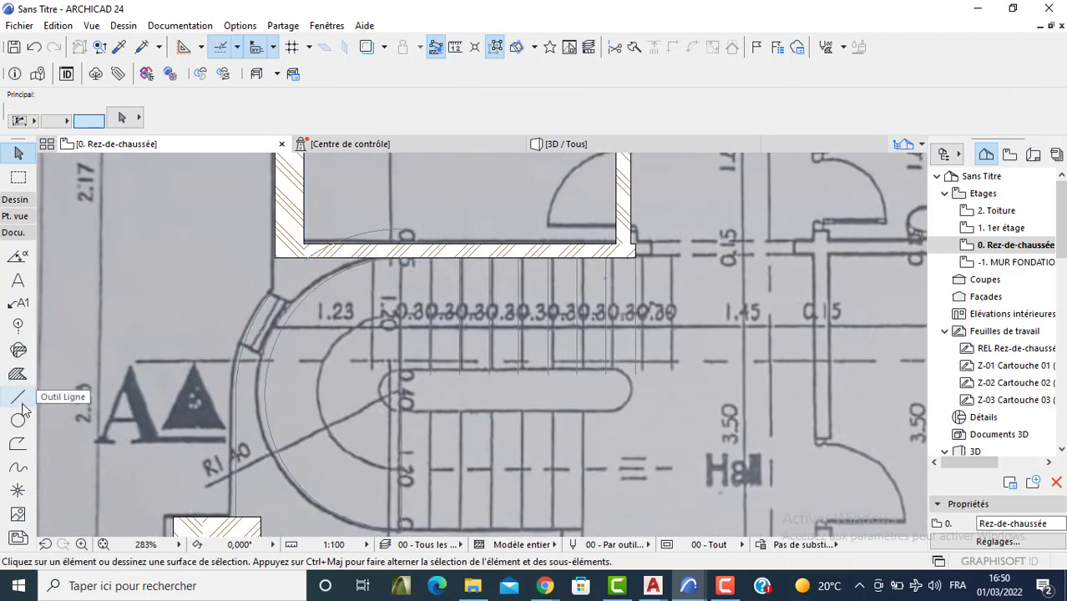
left_click(20, 400)
left_click(274, 289)
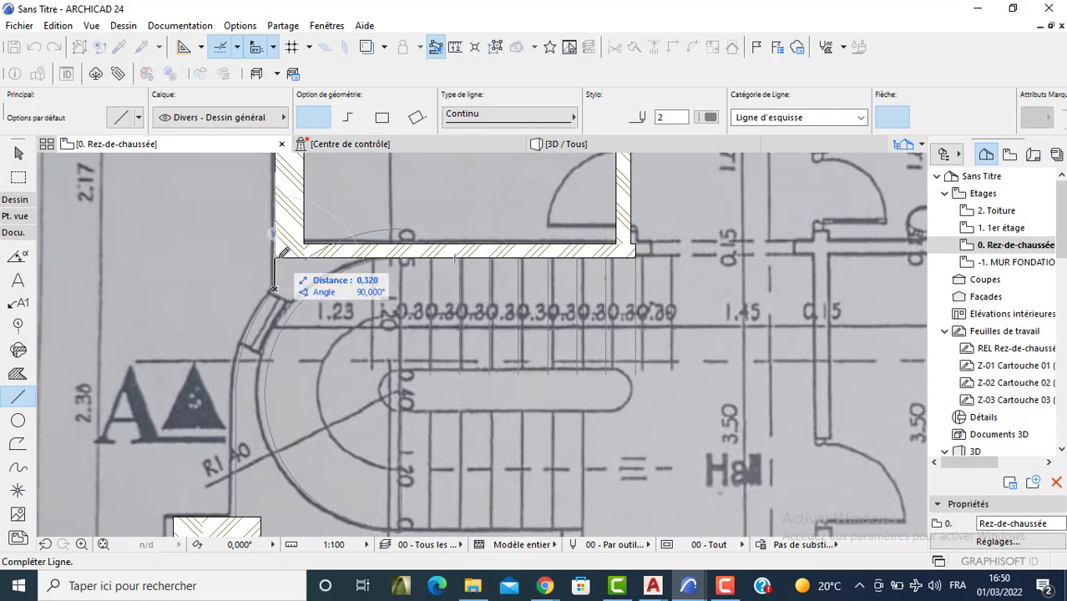
left_click(280, 257)
scroll(284, 333, "up", 4)
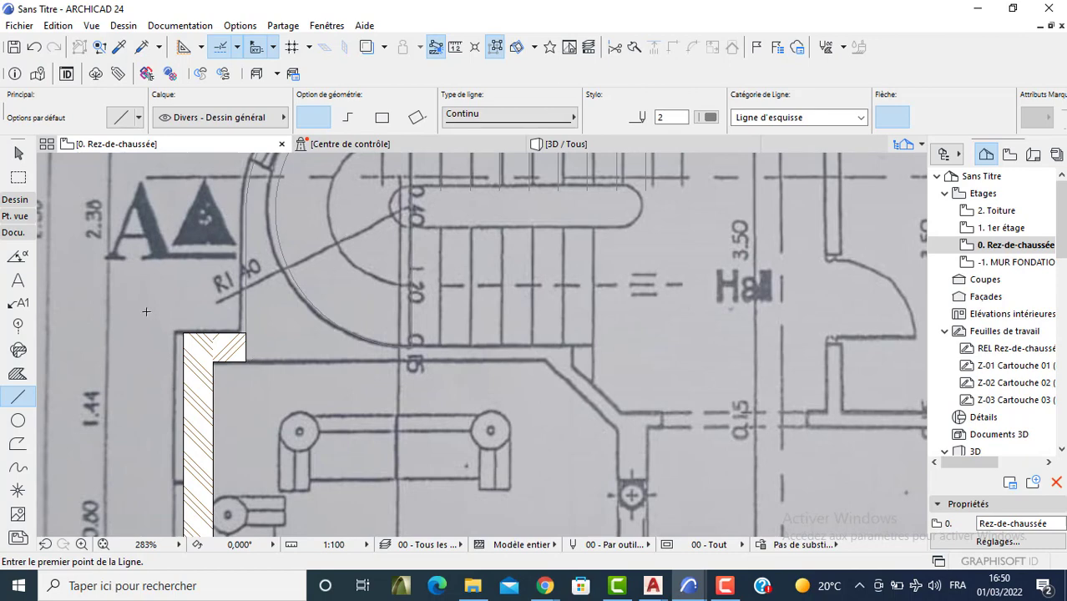
Step: Select all the staircase guide lines and arcs and set their pen to red, number 141
key("ctrl+a")
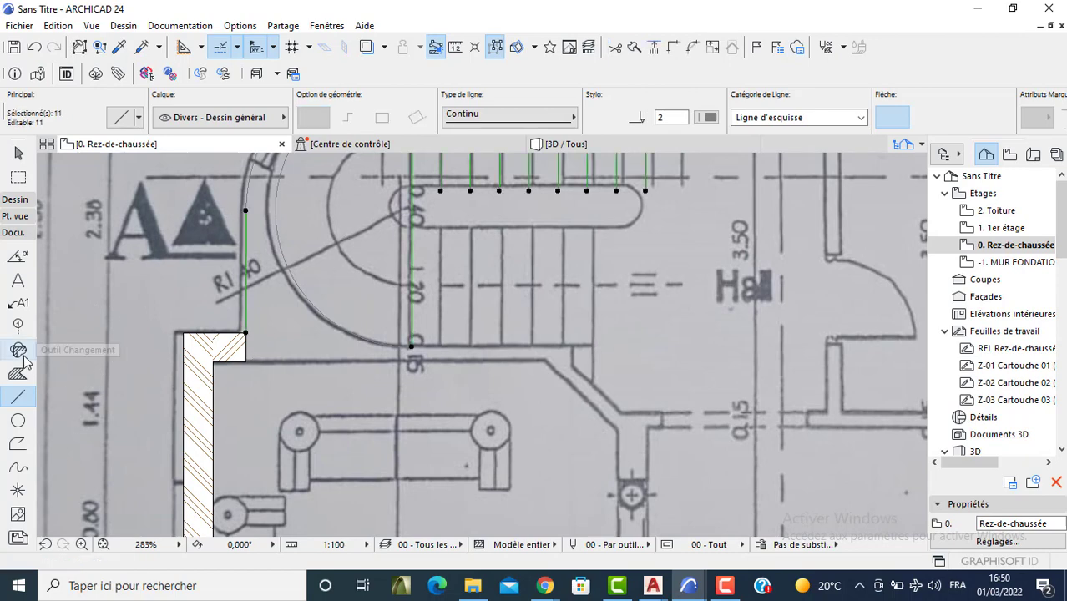
left_click(20, 424)
key("ctrl+a")
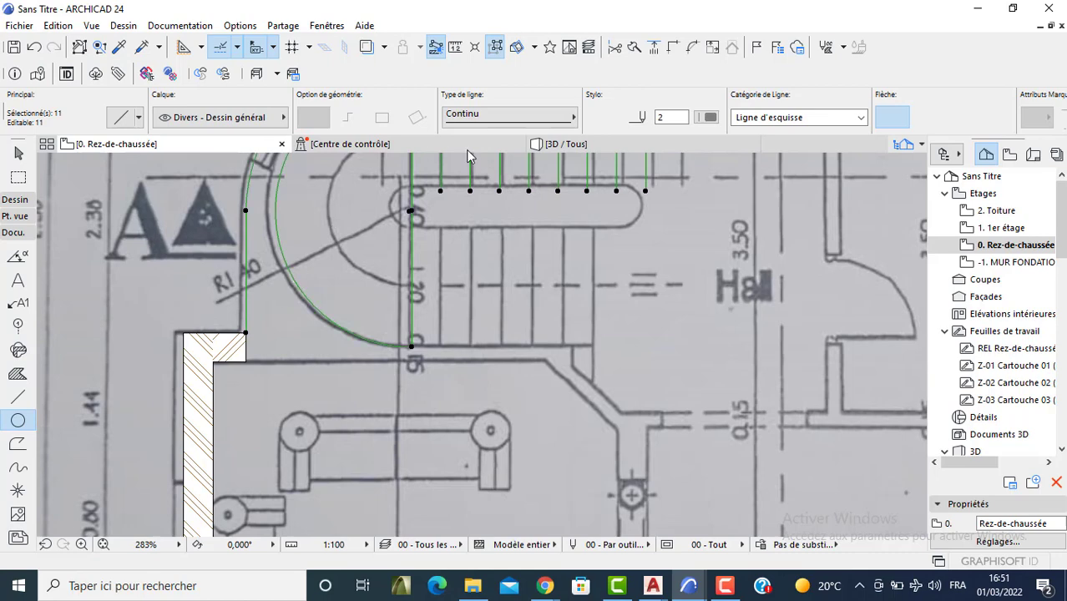
left_click(709, 118)
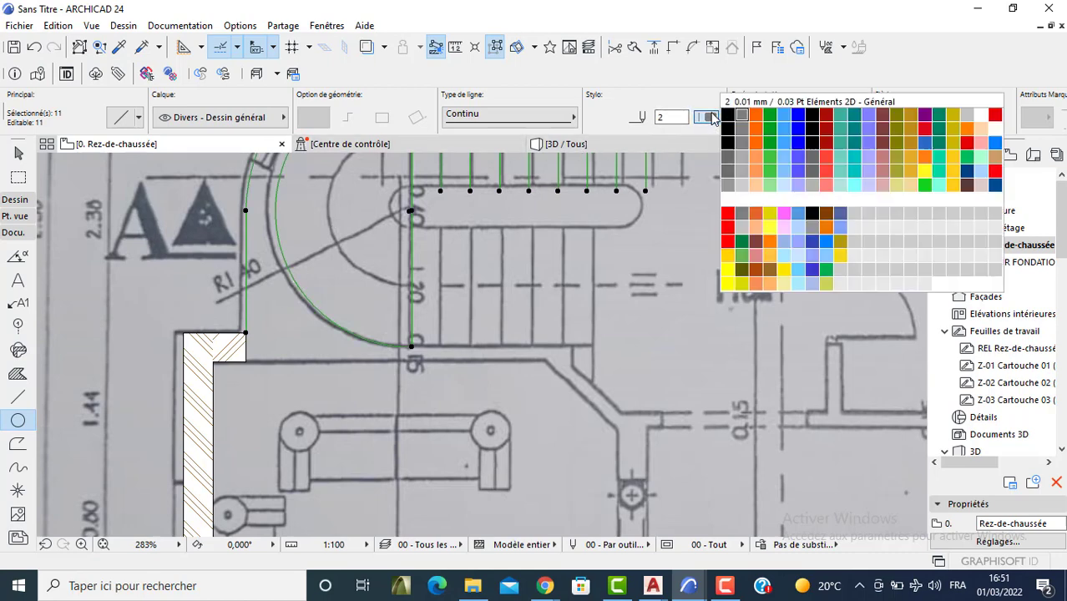
left_click(728, 226)
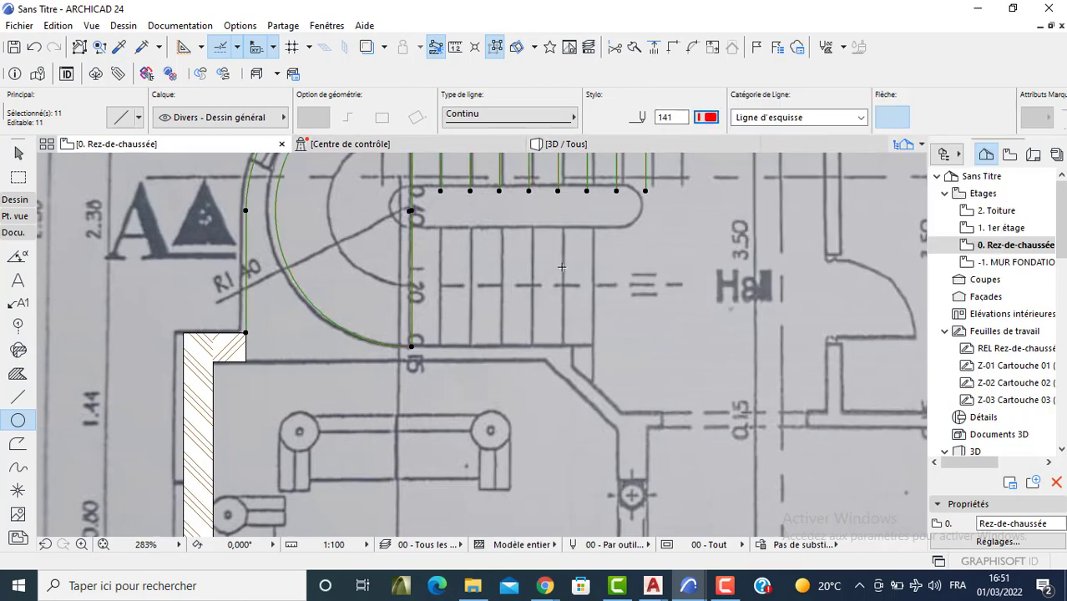
key("Escape")
Step: Set the default pen for new circles and lines to red, number 141
middle_click_drag(456, 322, 386, 369)
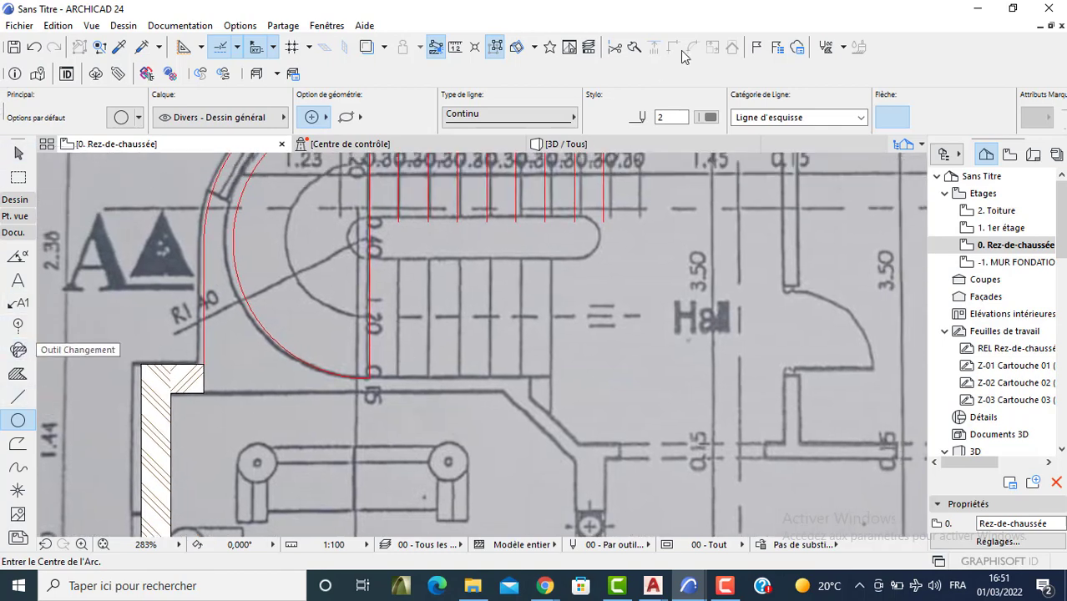
left_click(709, 116)
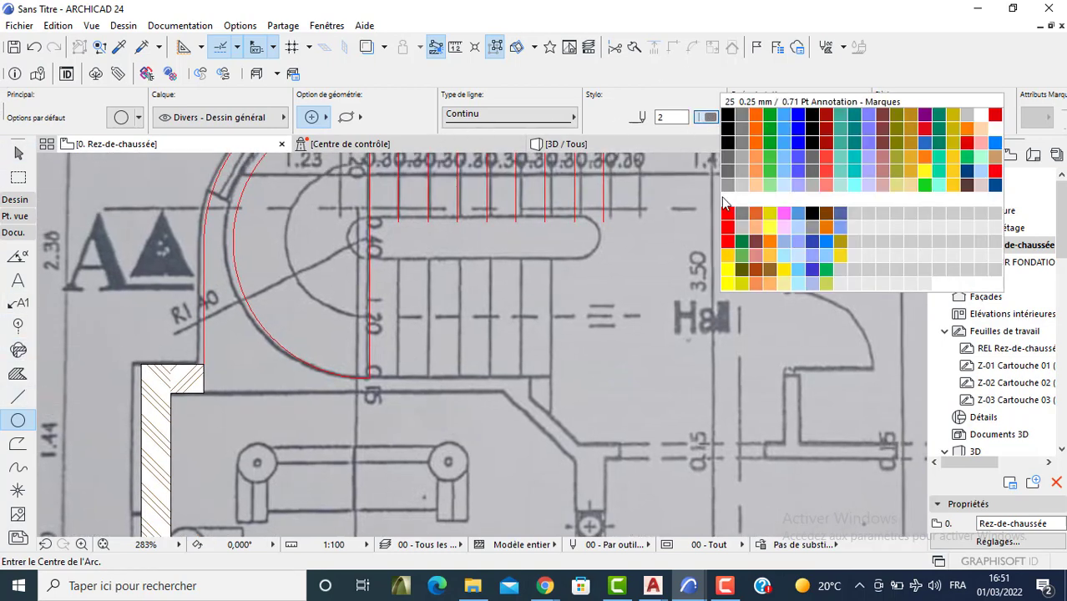
left_click(724, 217)
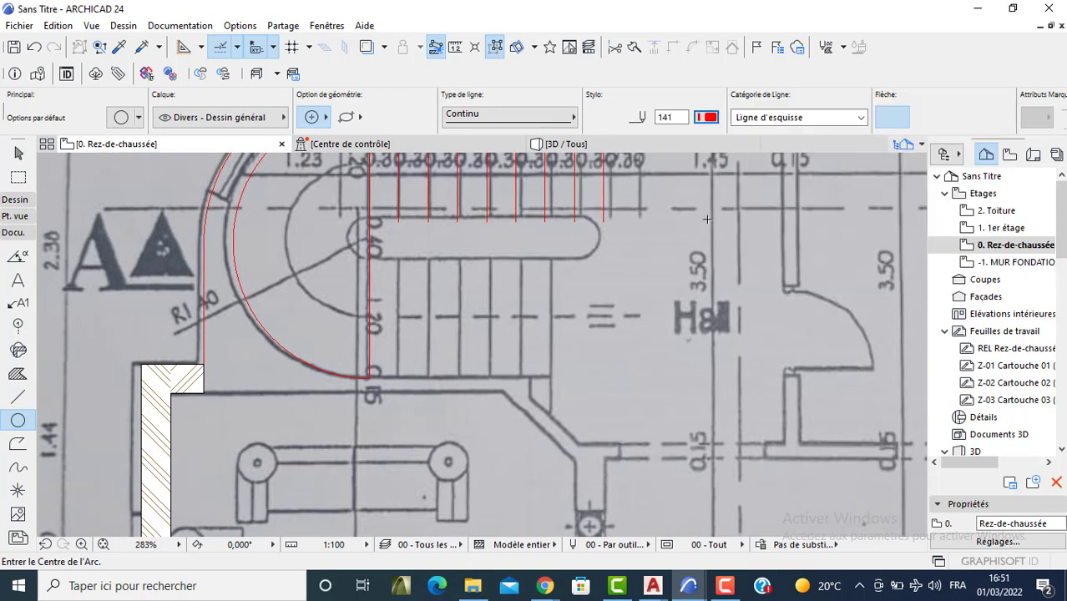
Step: Draw a horizontal line from the salon wall's lower inner corner to below the inner arc, and a 0,150 vertical line up to the arc's end
left_click(19, 398)
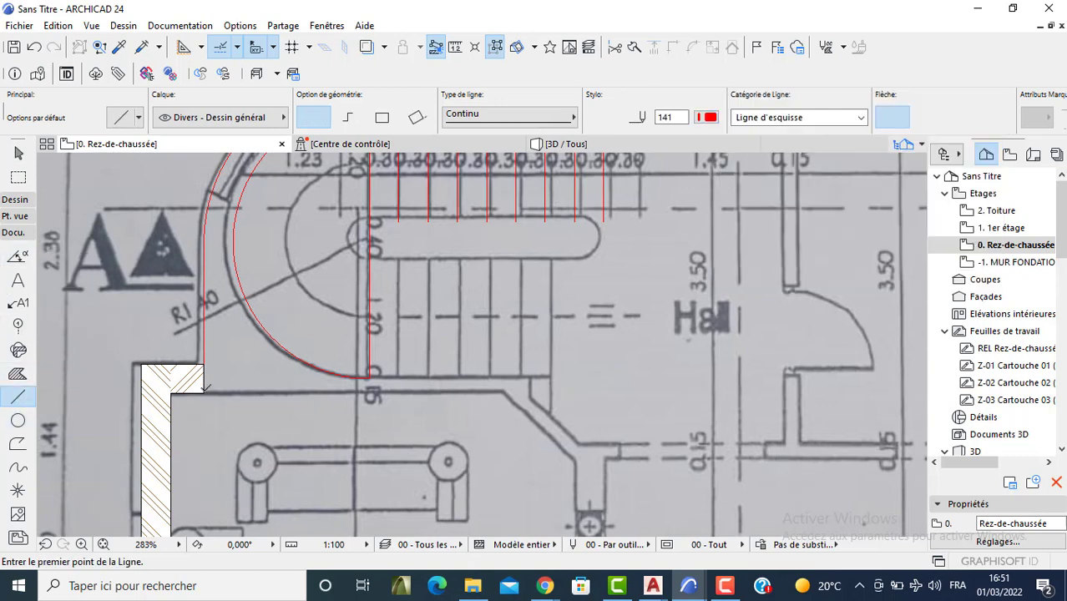
left_click(205, 391)
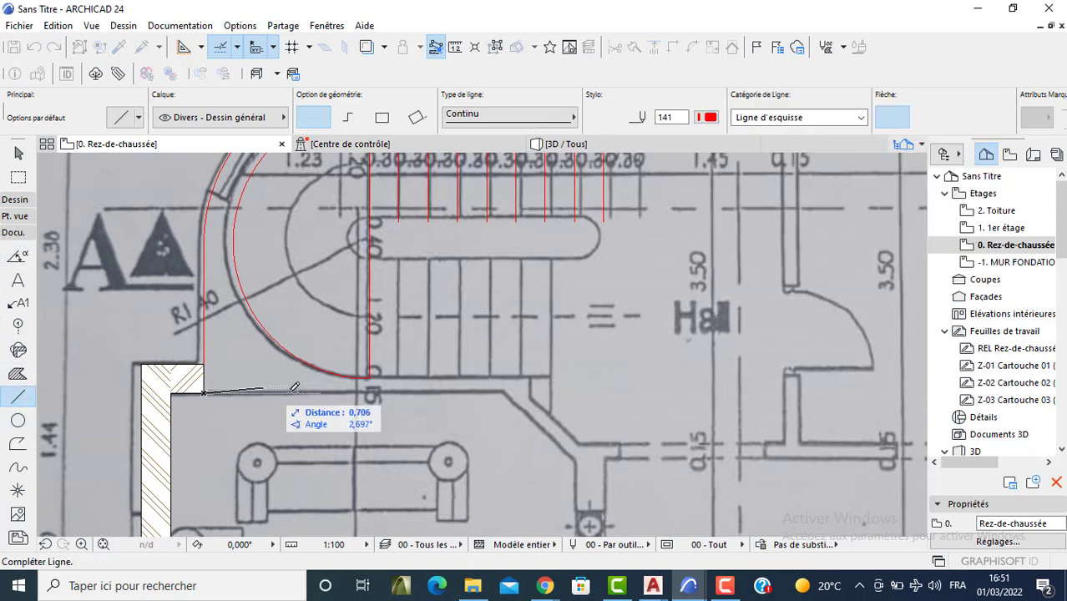
left_click(372, 375)
left_click(370, 392)
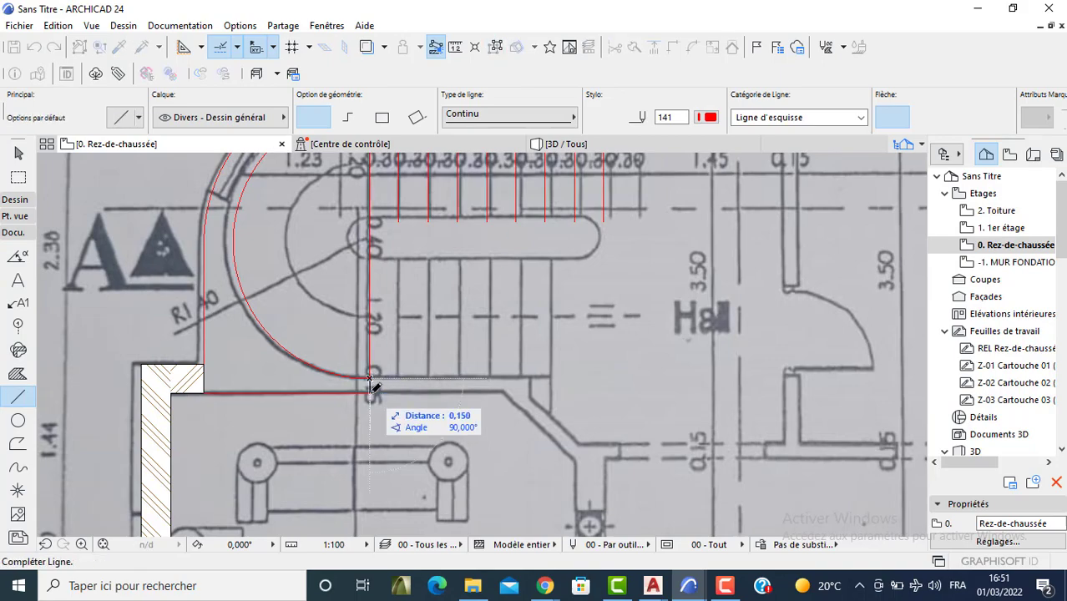
left_click(370, 380)
Step: Delete the leftover outer arc segment crossing the bedroom partition
scroll(297, 230, "down", 3)
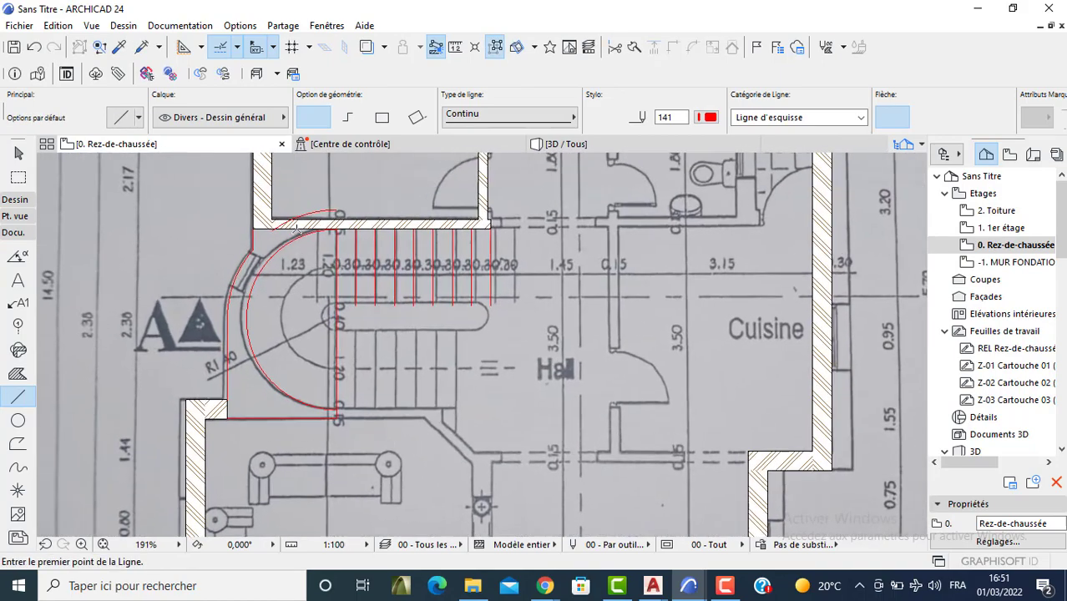
scroll(296, 228, "up", 2)
key("Escape")
left_click(312, 208)
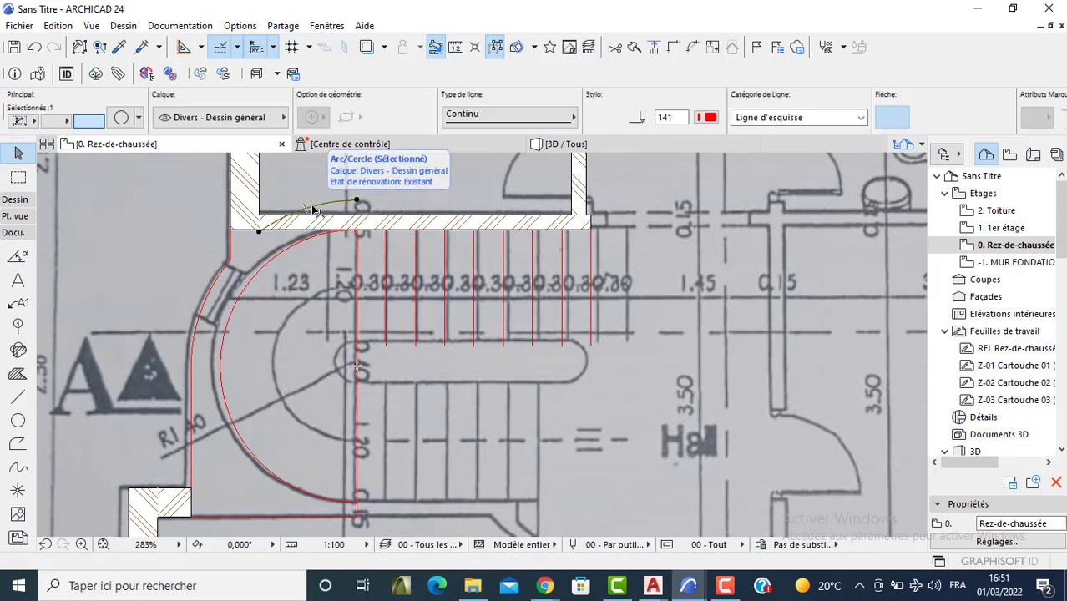
key("Delete")
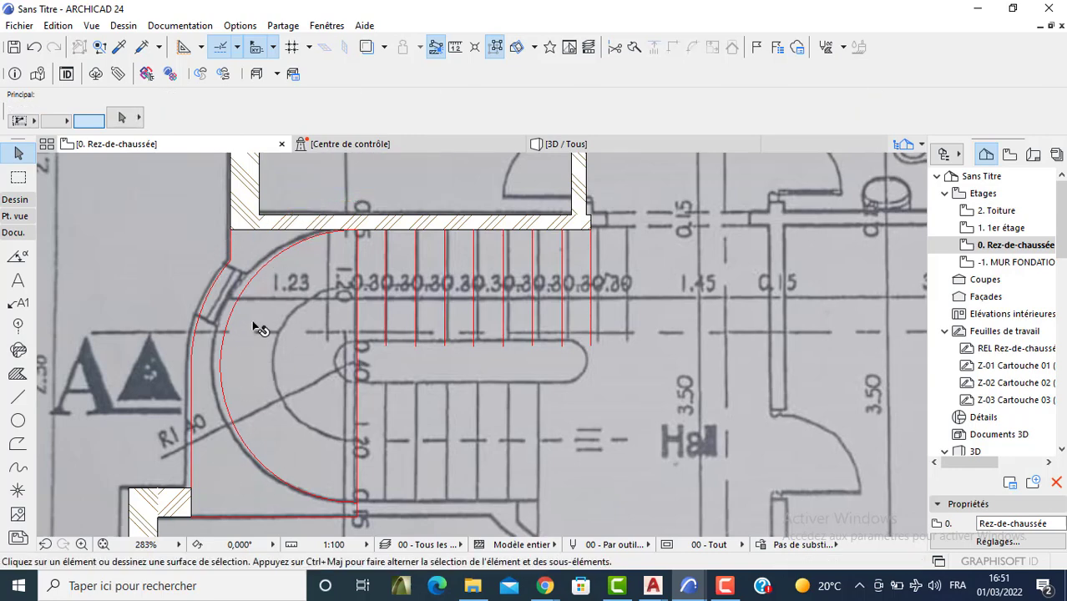
Step: Create a polygonal wall that fills the closed red outline between the staircase's inner and outer arcs
middle_click_drag(308, 310, 319, 257)
left_click(15, 200)
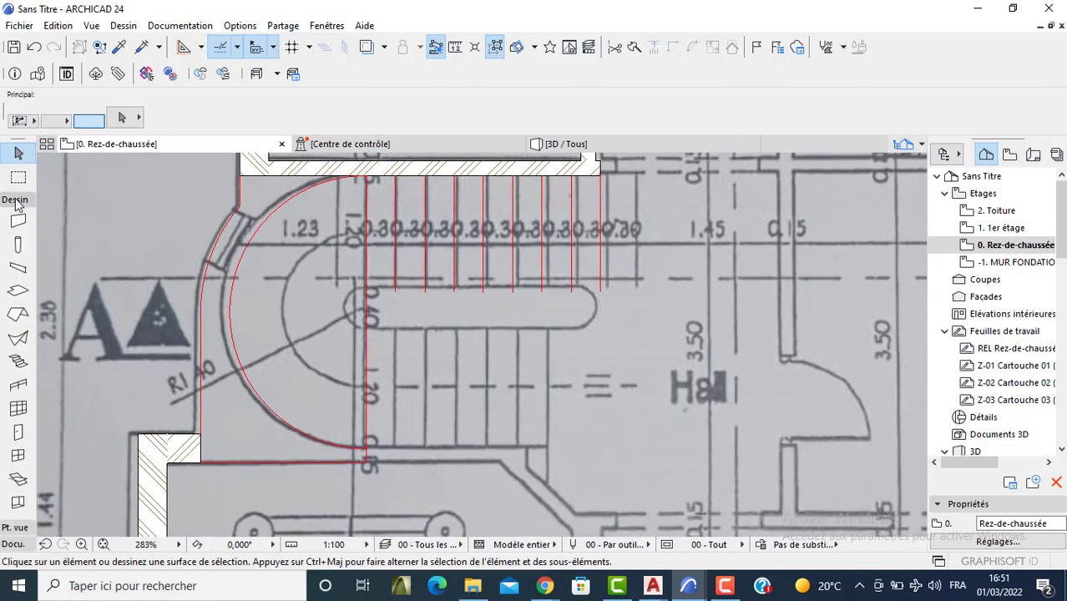
left_click(18, 219)
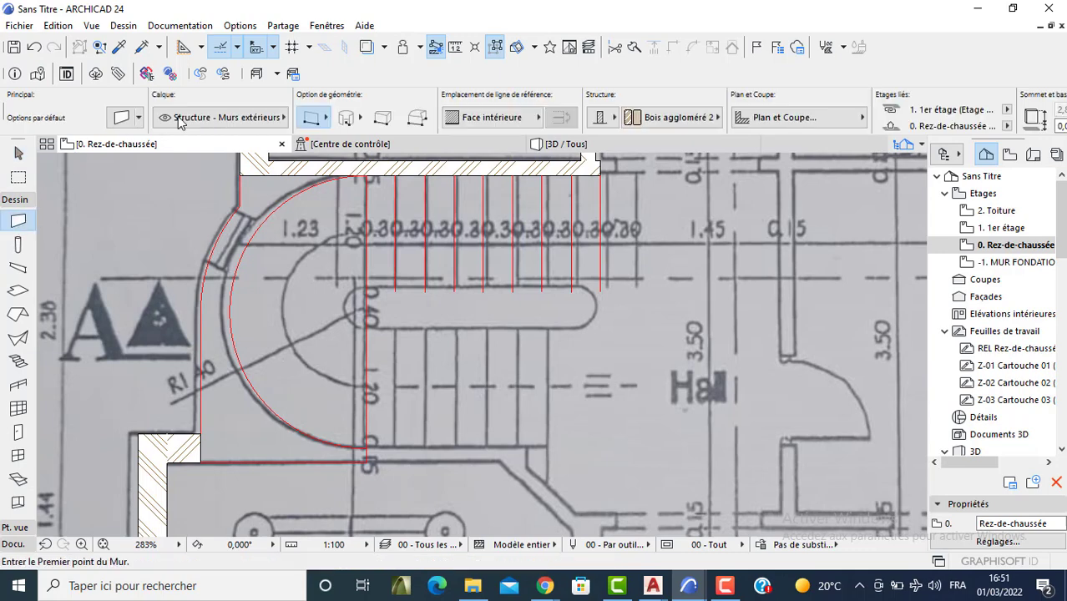
left_click(417, 120)
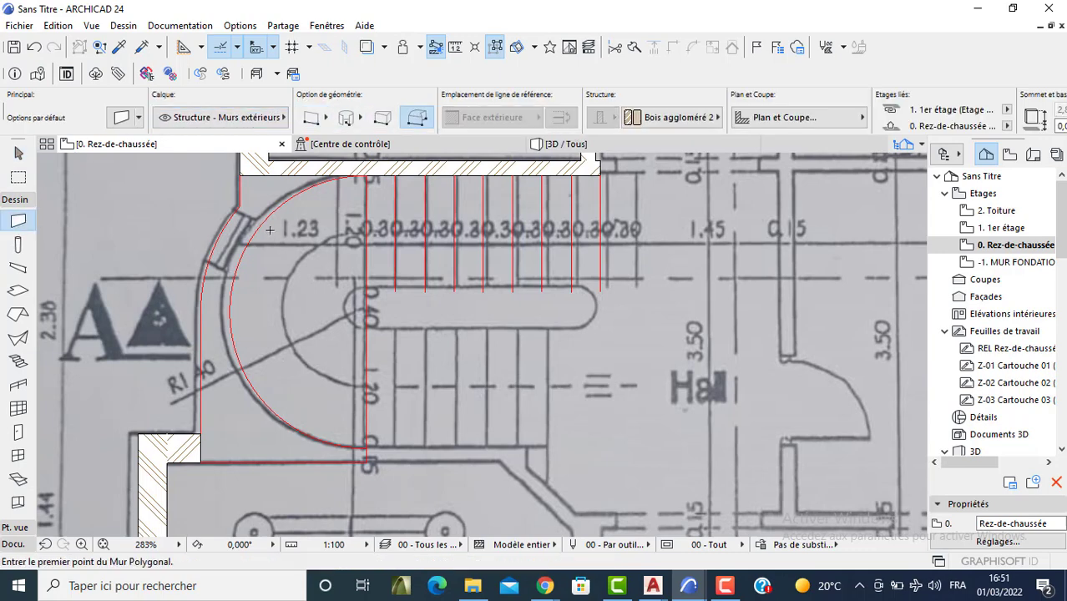
left_click(217, 250)
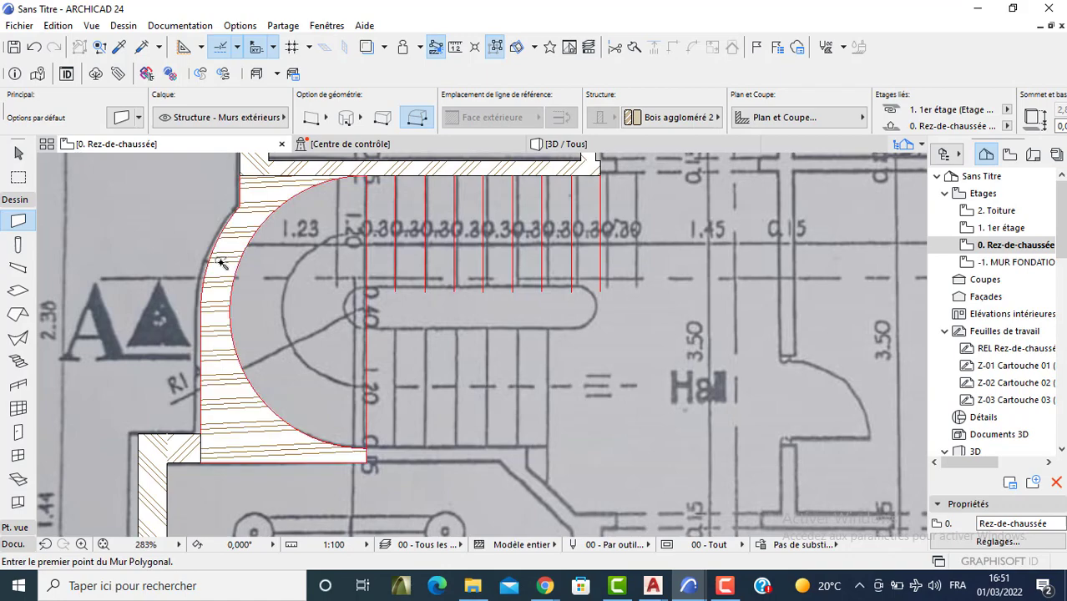
scroll(373, 282, "down", 1)
scroll(373, 283, "down", 3)
key("Escape")
scroll(501, 325, "down", 2)
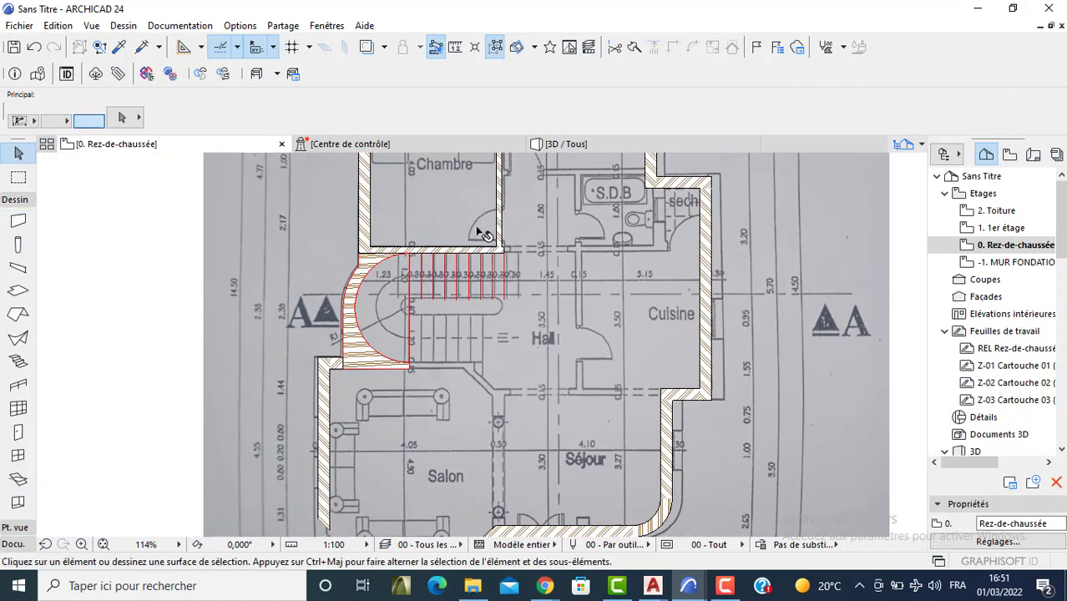
Step: Open the 3D view and orbit the model to examine the walls and the curved staircase wall from above
left_click(579, 150)
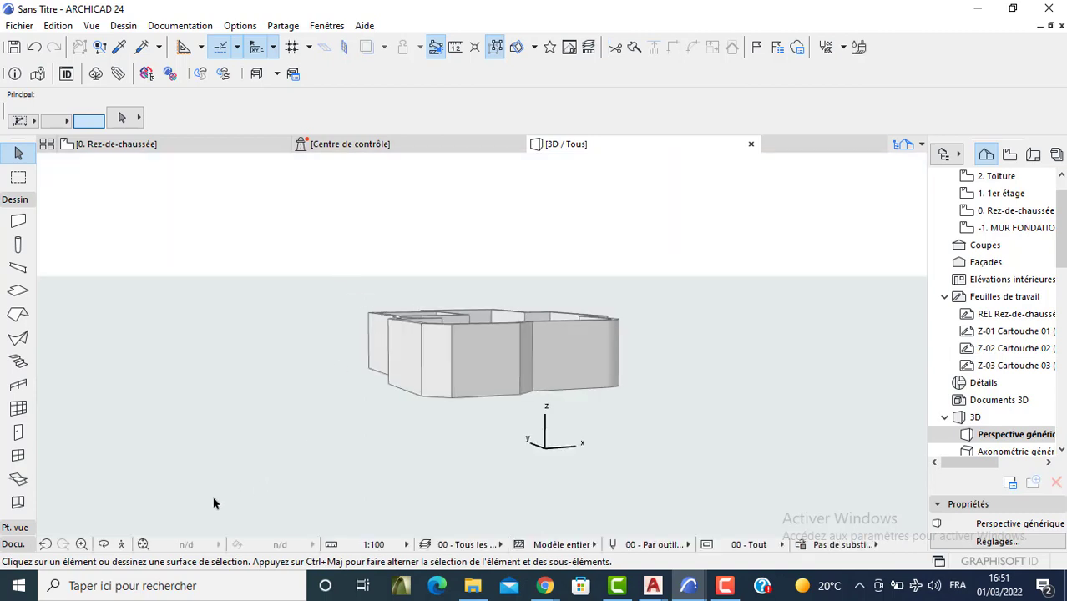
left_click(143, 544)
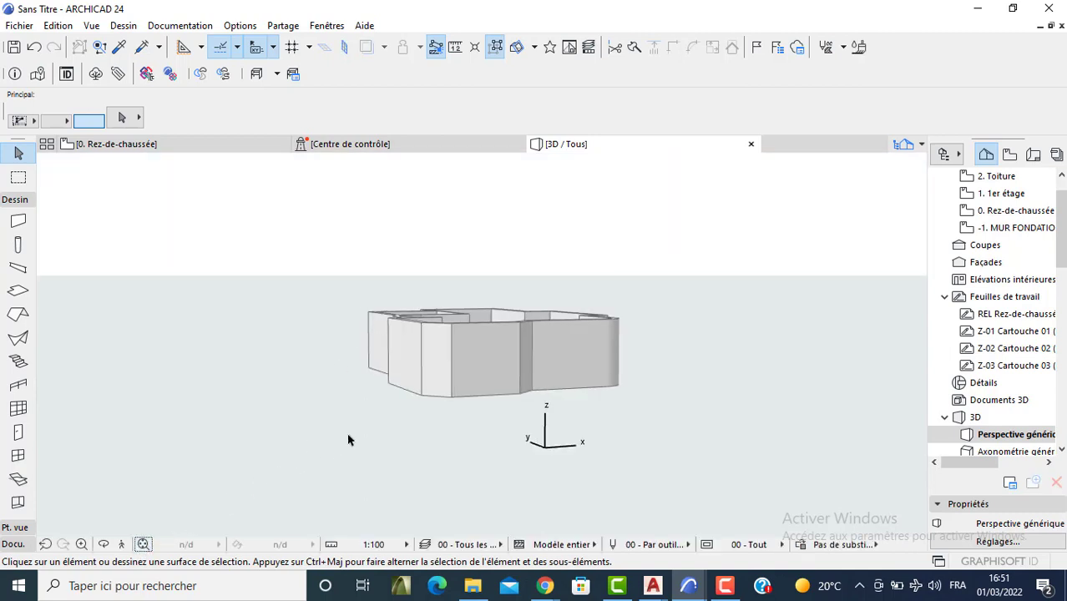
left_click_drag(349, 440, 675, 278)
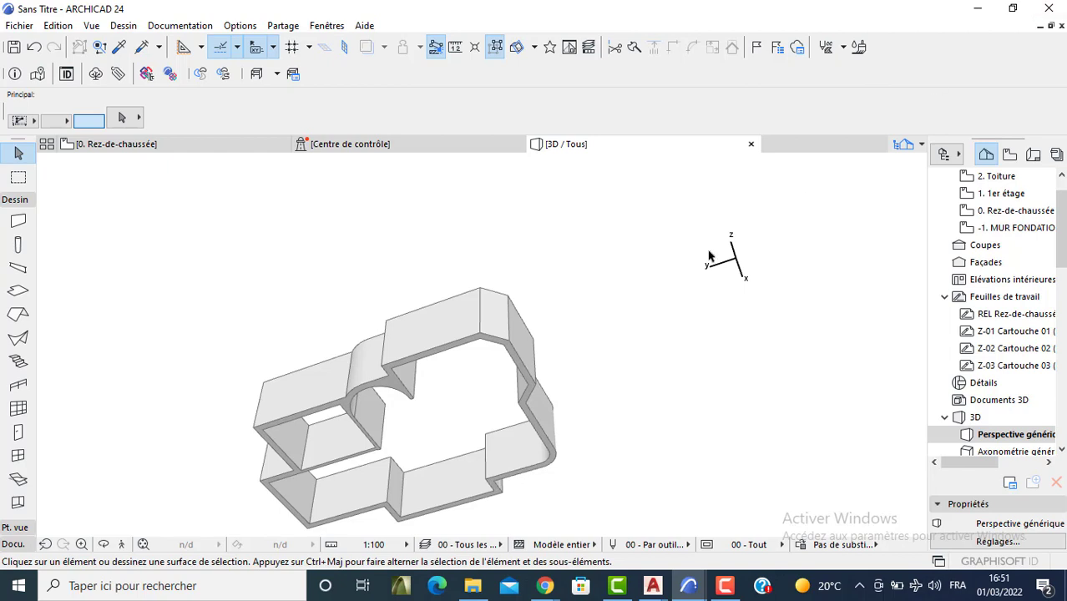
left_click(144, 544)
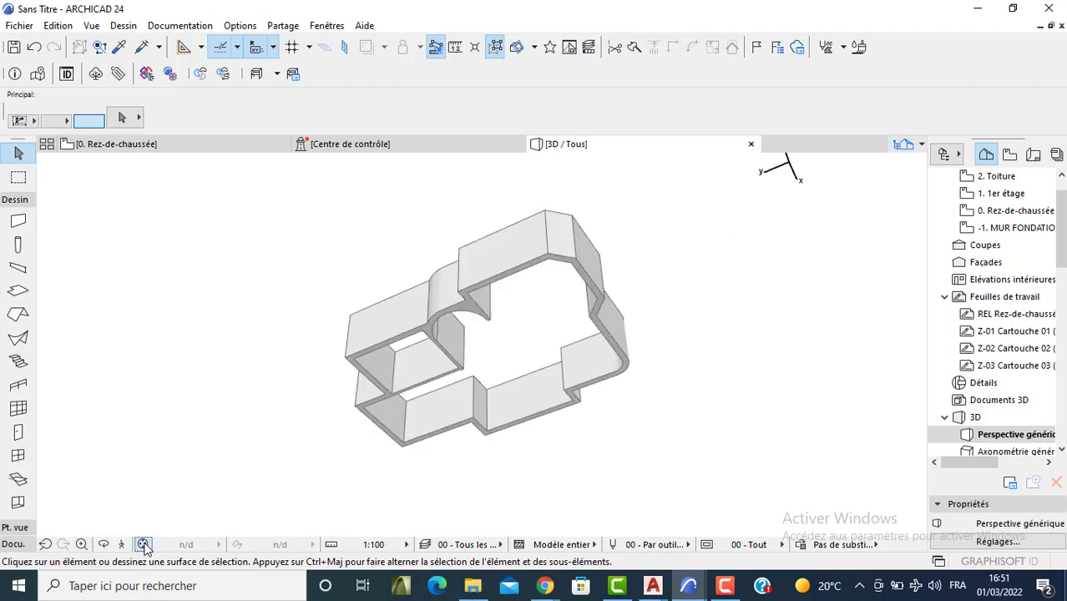
left_click(104, 543)
left_click_drag(398, 226, 340, 389)
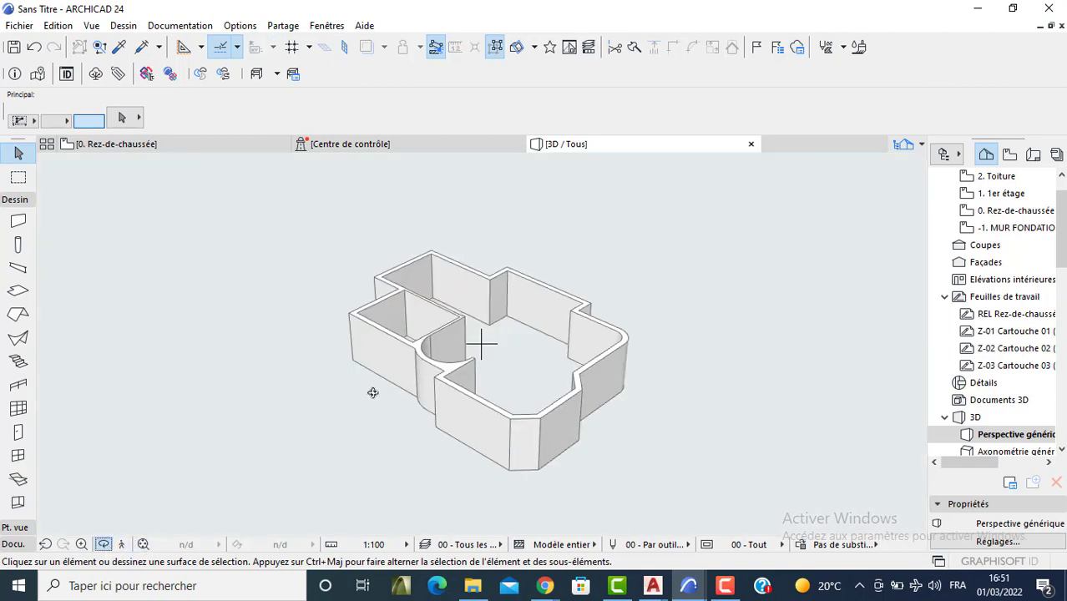
left_click(723, 584)
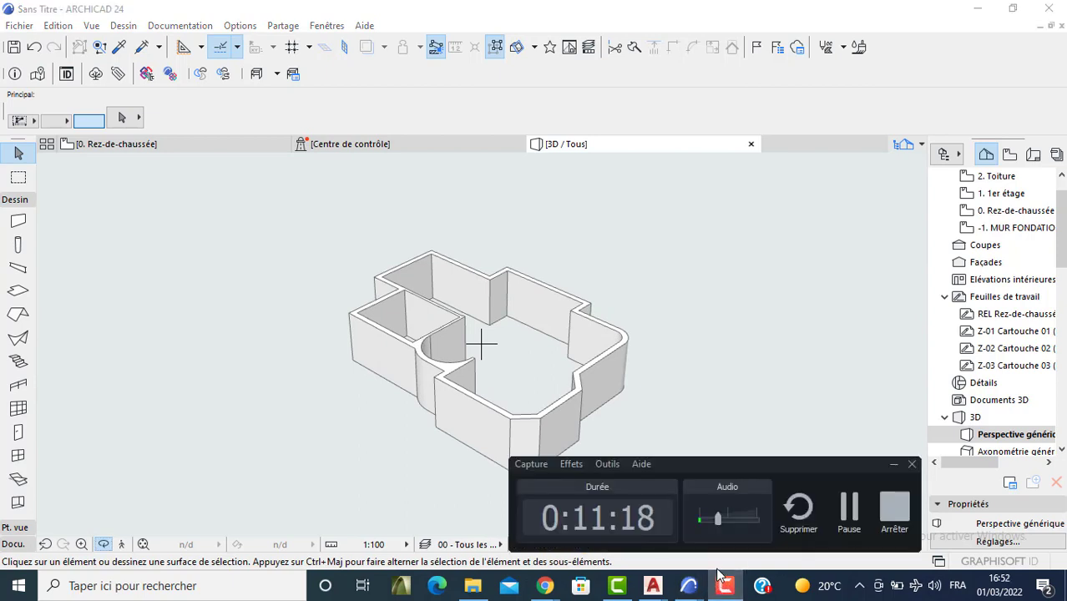
Step: Orbit and zoom the 3D model to examine the salon and séjour exterior walls, and return to the ground floor plan
left_click(734, 347)
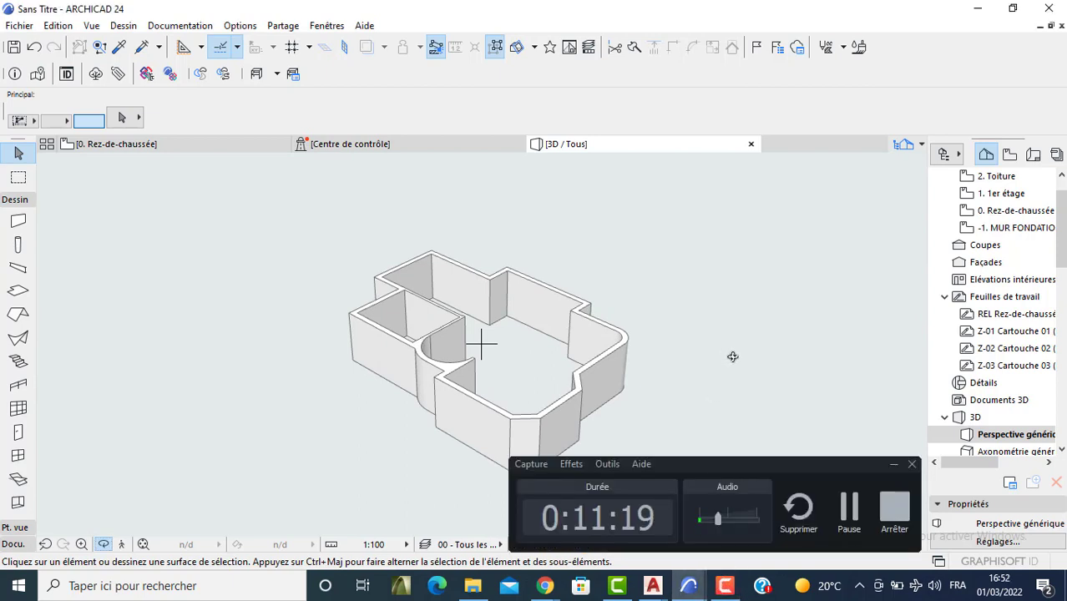
left_click(894, 464)
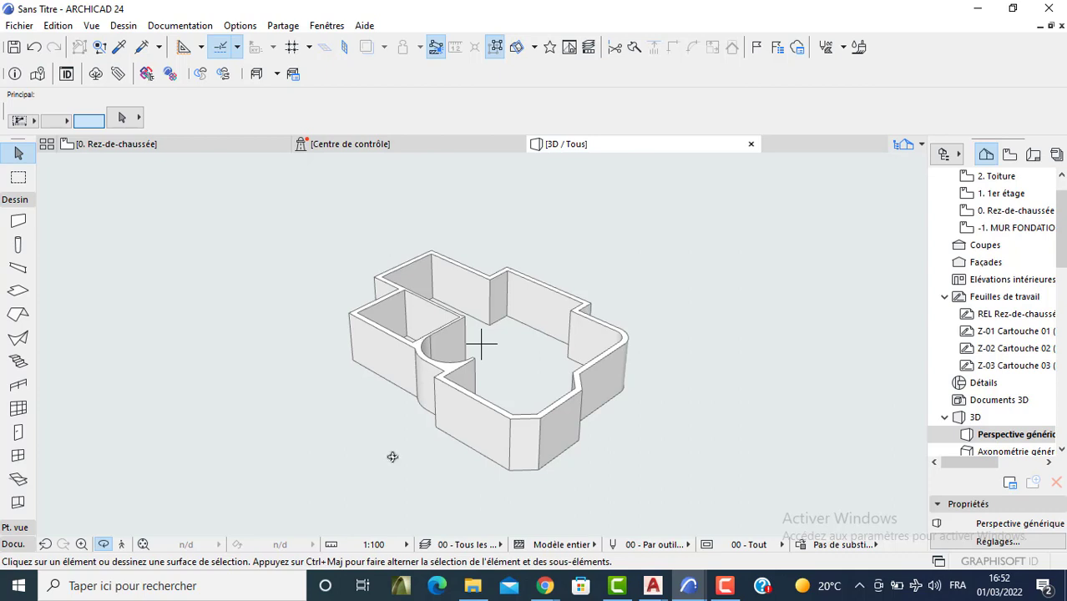
scroll(442, 301, "up", 1)
scroll(442, 301, "up", 1)
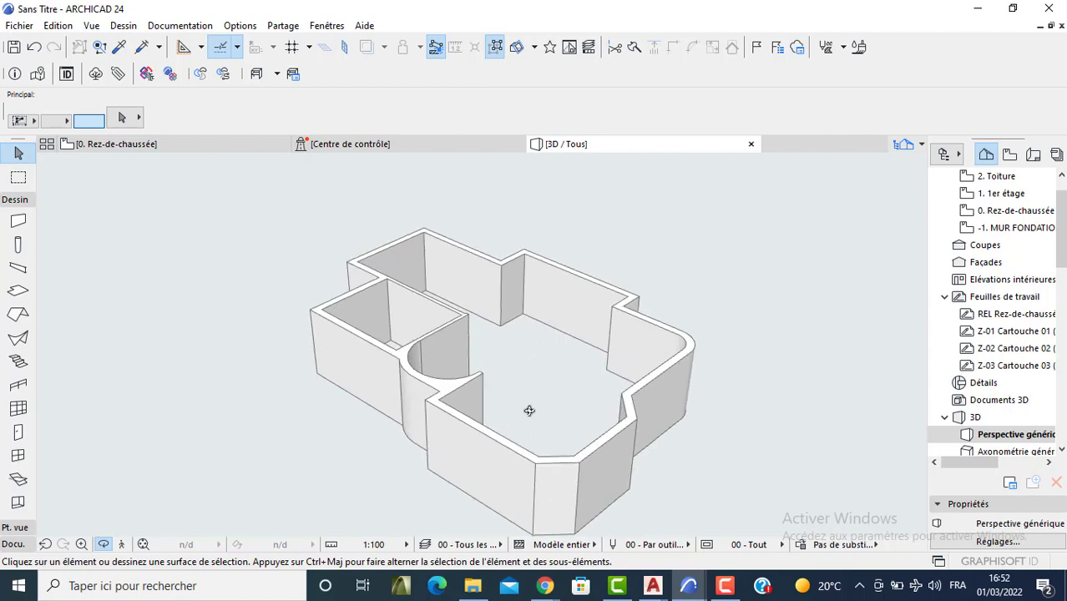
scroll(480, 305, "up", 2)
scroll(457, 344, "up", 2)
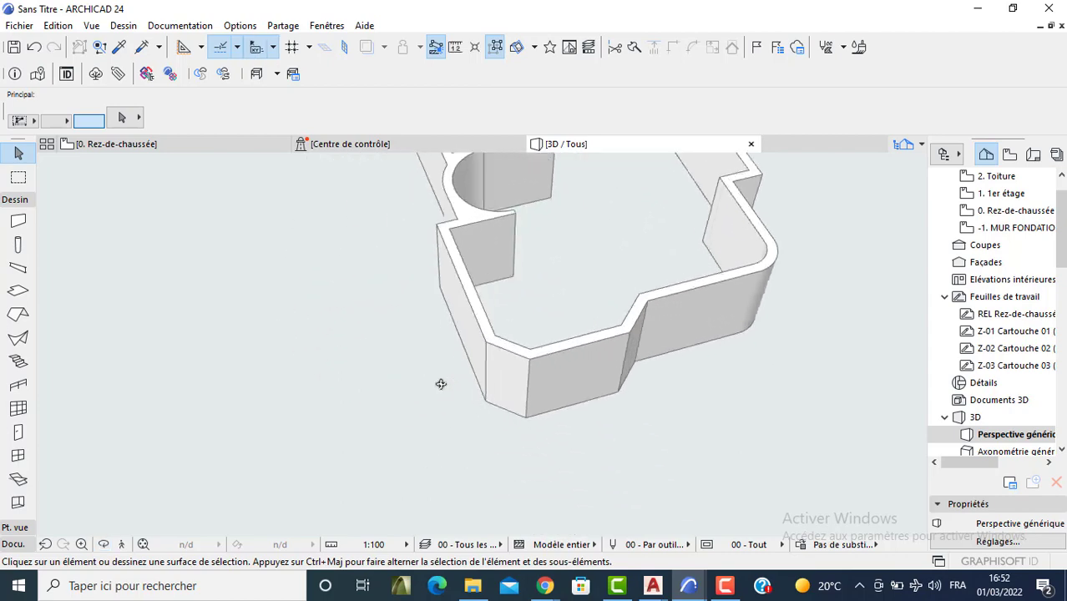
key("F2")
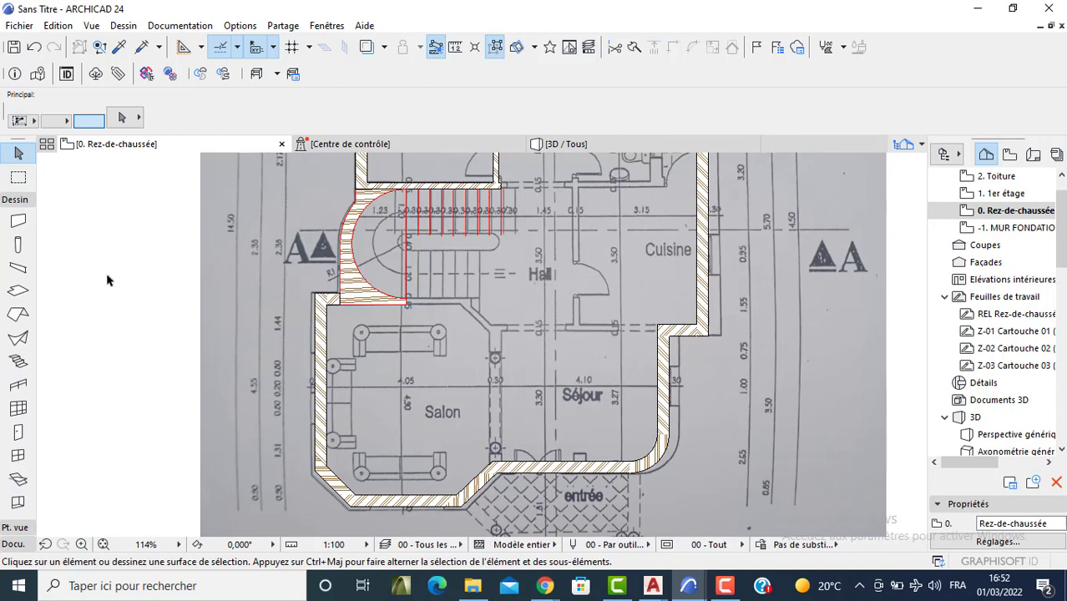
Step: Set the Wall tool defaults to straight geometry with a thickness of 0,150
left_click(17, 222)
double_click(16, 224)
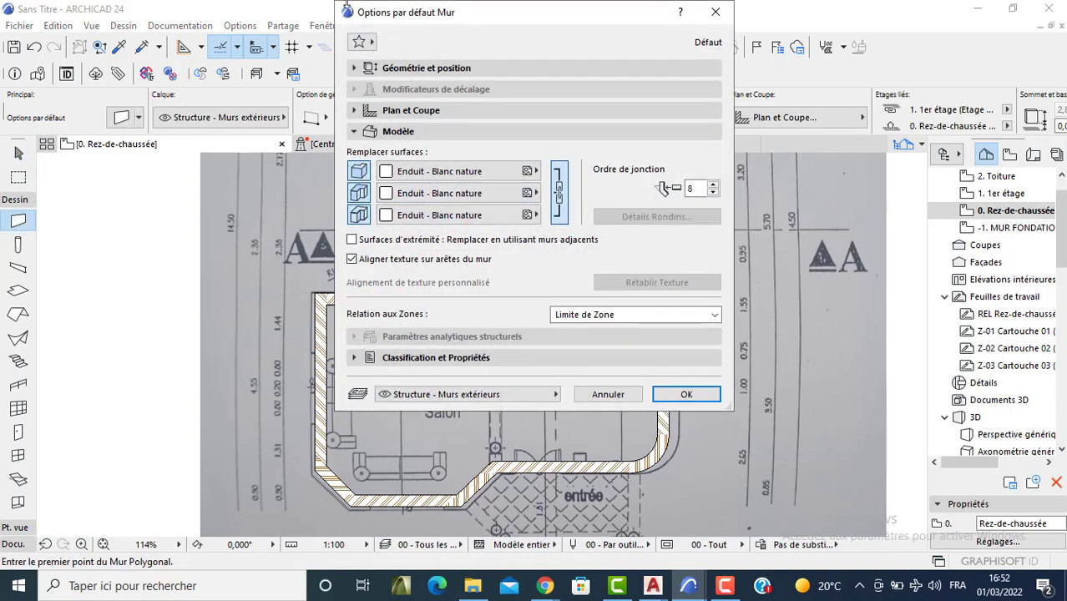
left_click(409, 69)
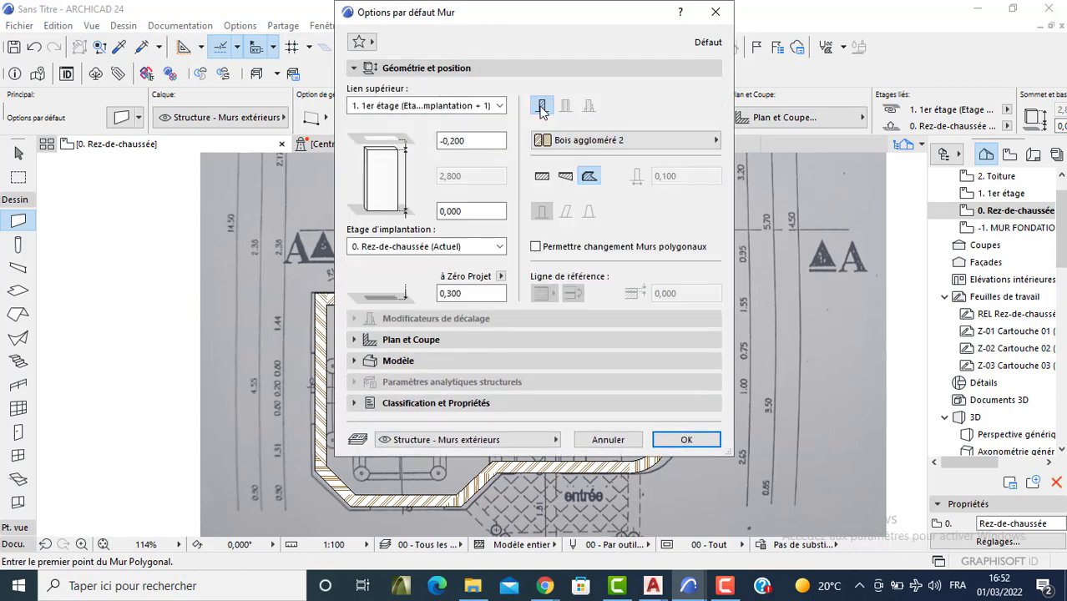
key("Escape")
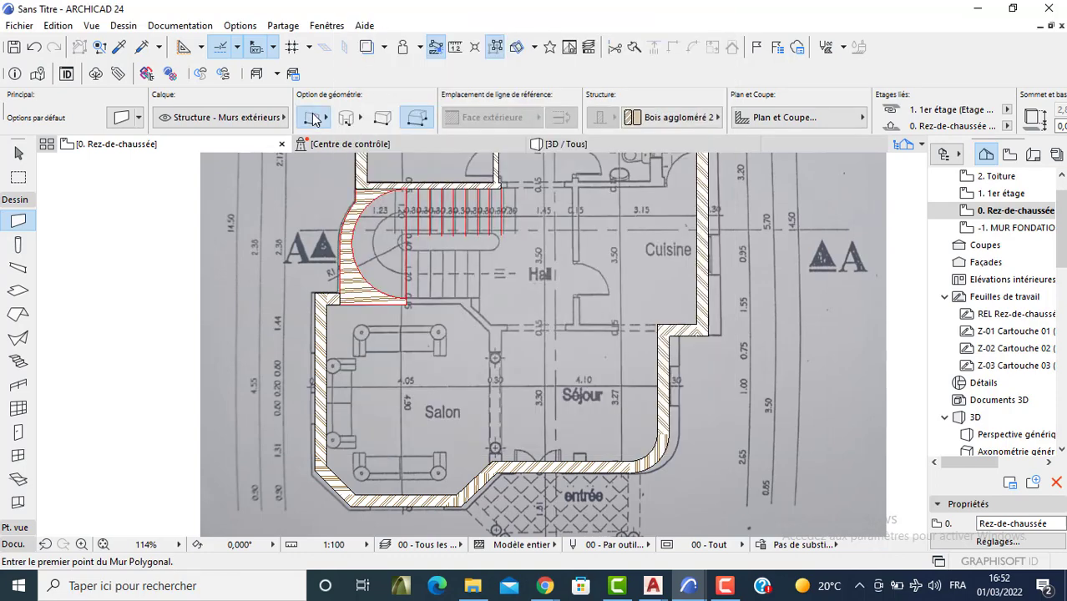
left_click(313, 120)
left_click(320, 109)
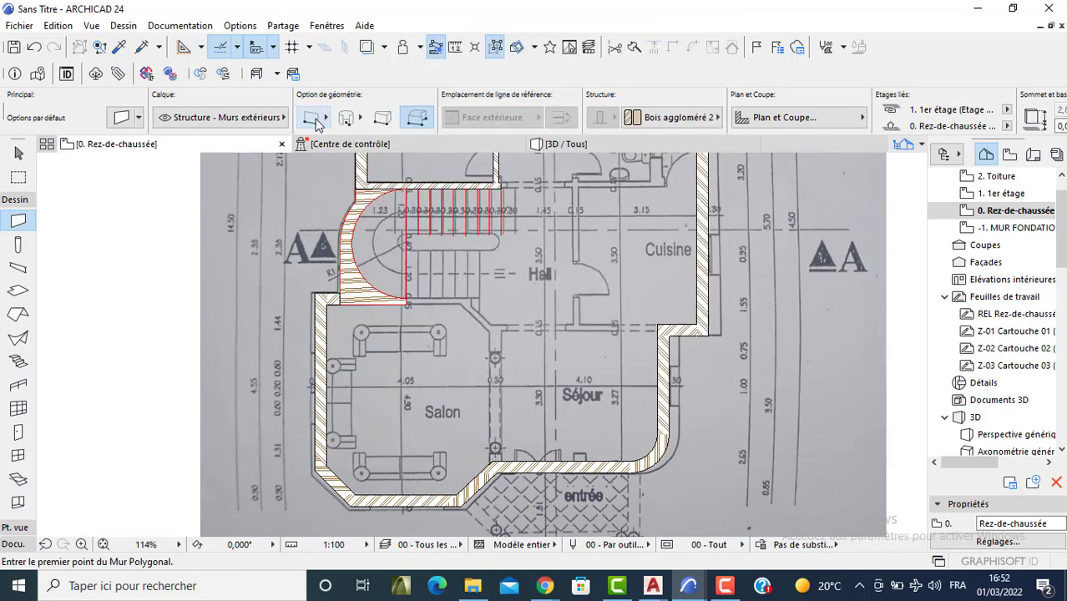
left_click(121, 117)
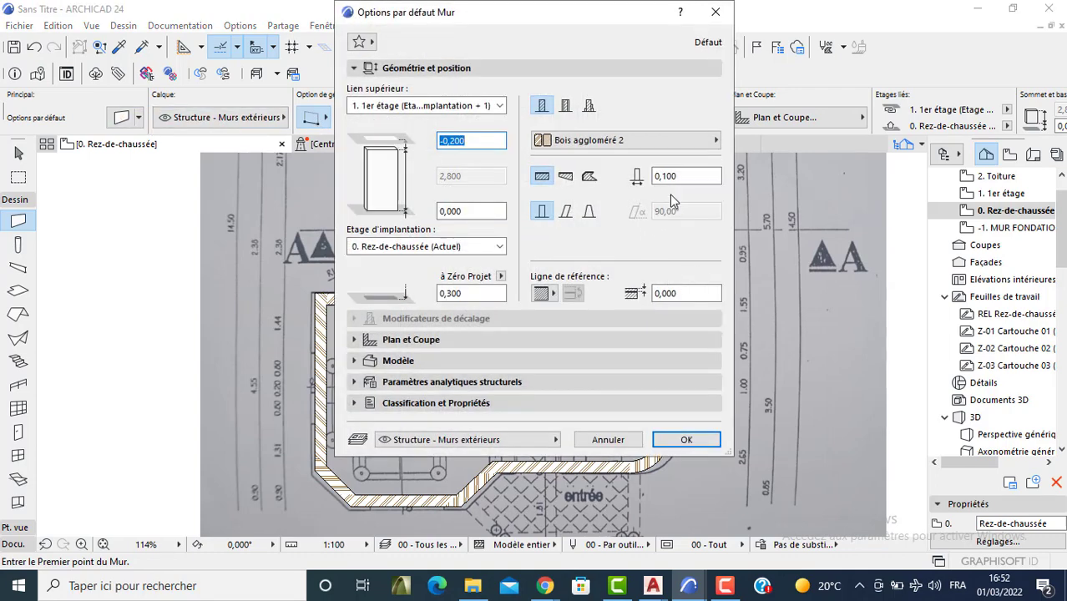
left_click(670, 177)
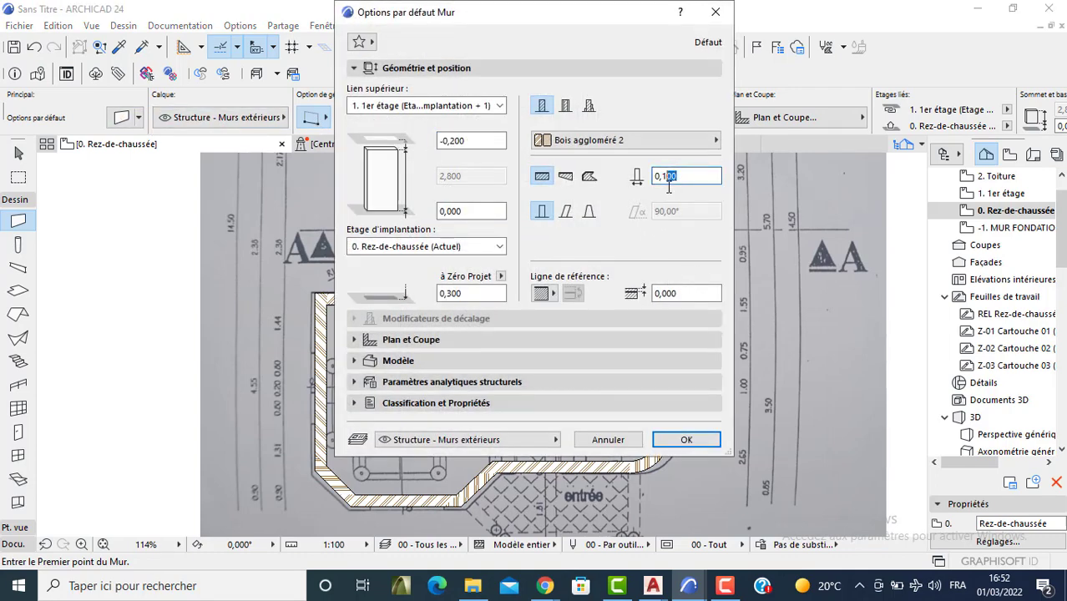
key("Return")
Step: Draw a 4,1 m horizontal wall between the hall and the séjour, running west from the inner corner of the kitchen's exterior wall
scroll(659, 321, "up", 3)
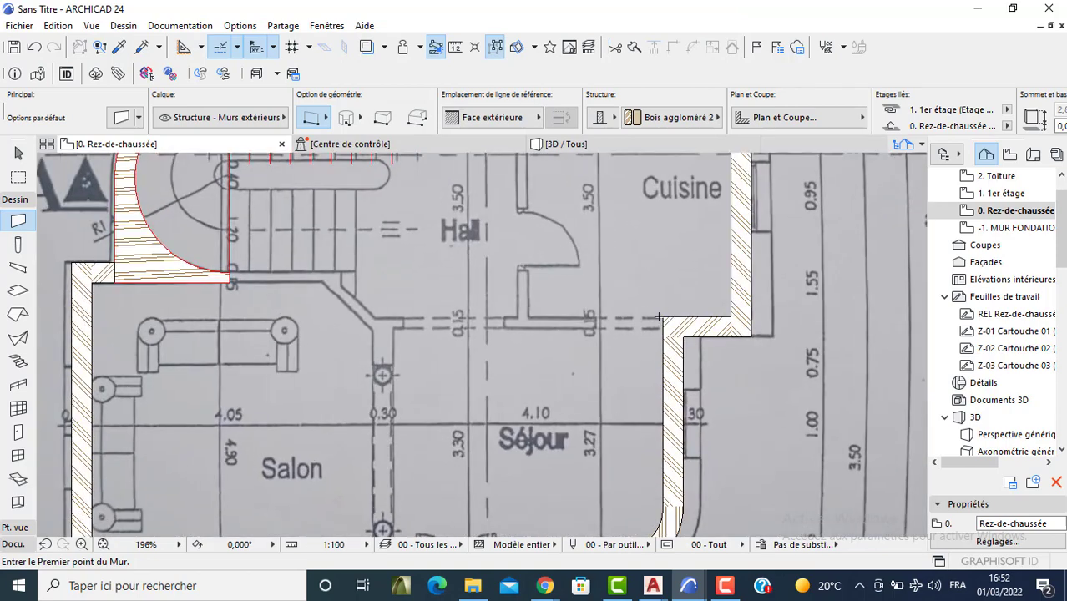
left_click(662, 318)
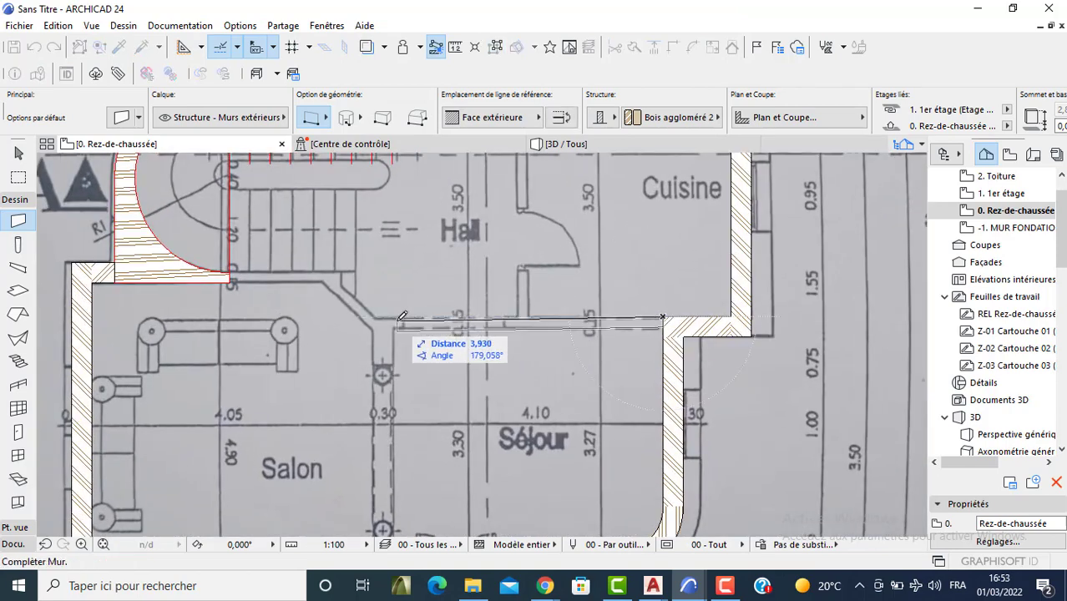
middle_click_drag(391, 311, 401, 239)
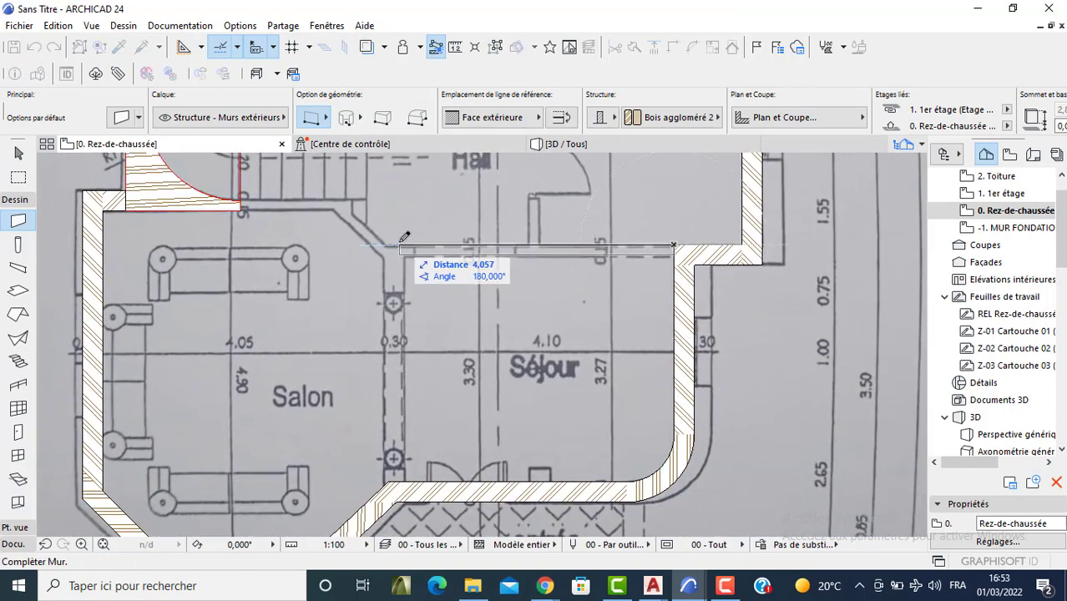
type("4")
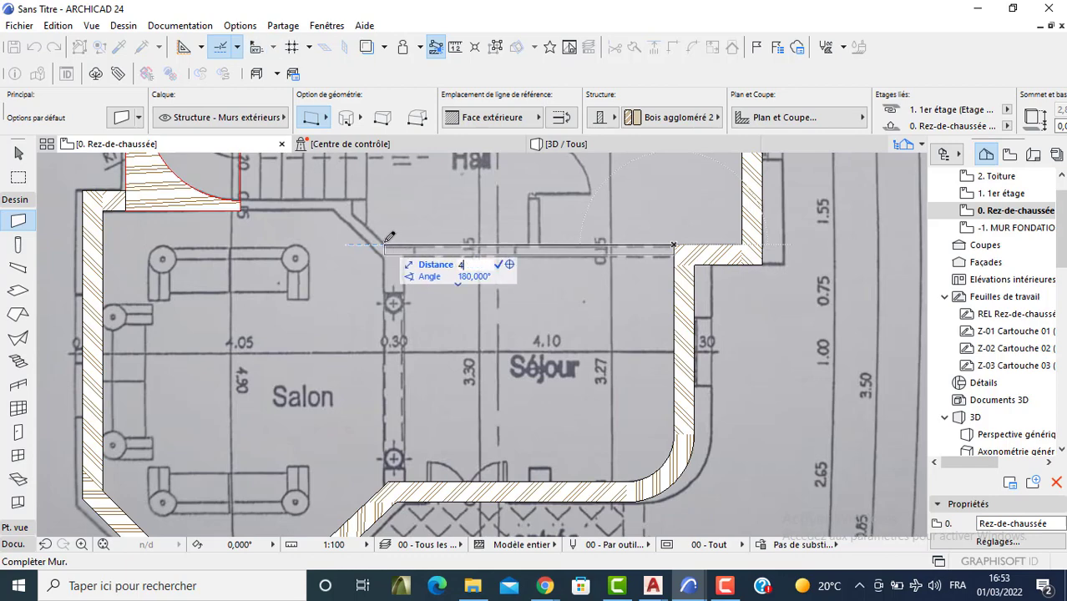
type(",1")
key("Return")
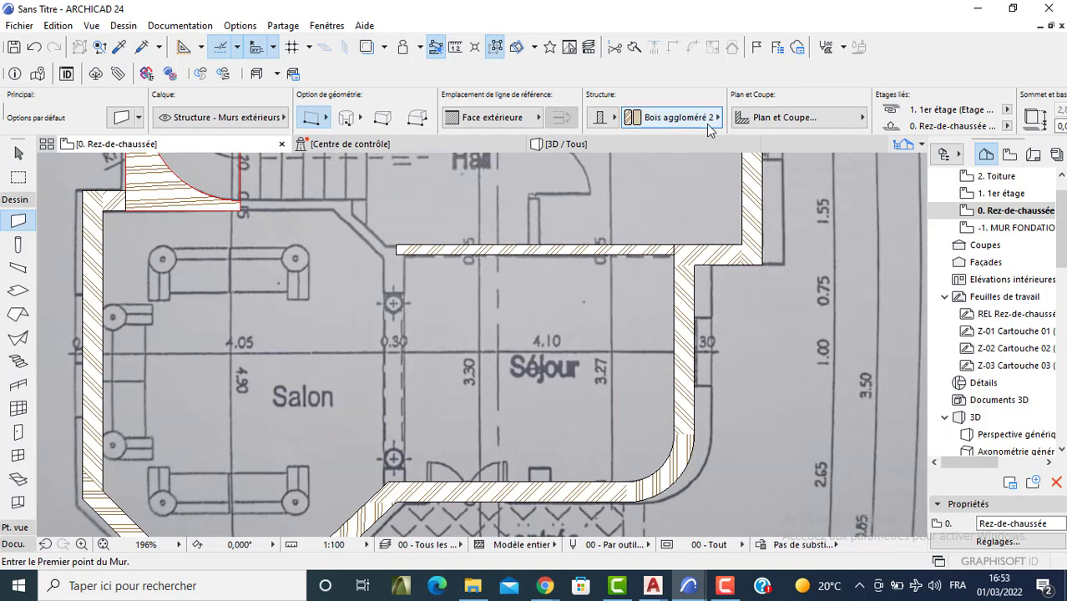
Step: Draw a 0,300 thick vertical wall between the salon and the séjour, from the entrance wall's corner up to the upper column, referenced on its inner face
scroll(712, 127, "down", 5)
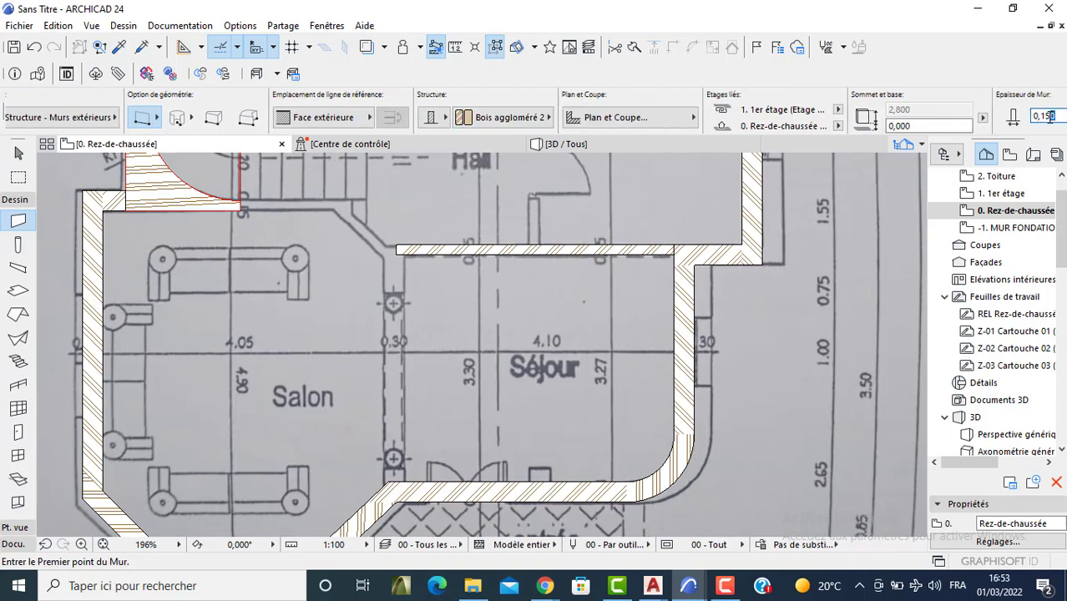
type("300")
left_click(388, 481)
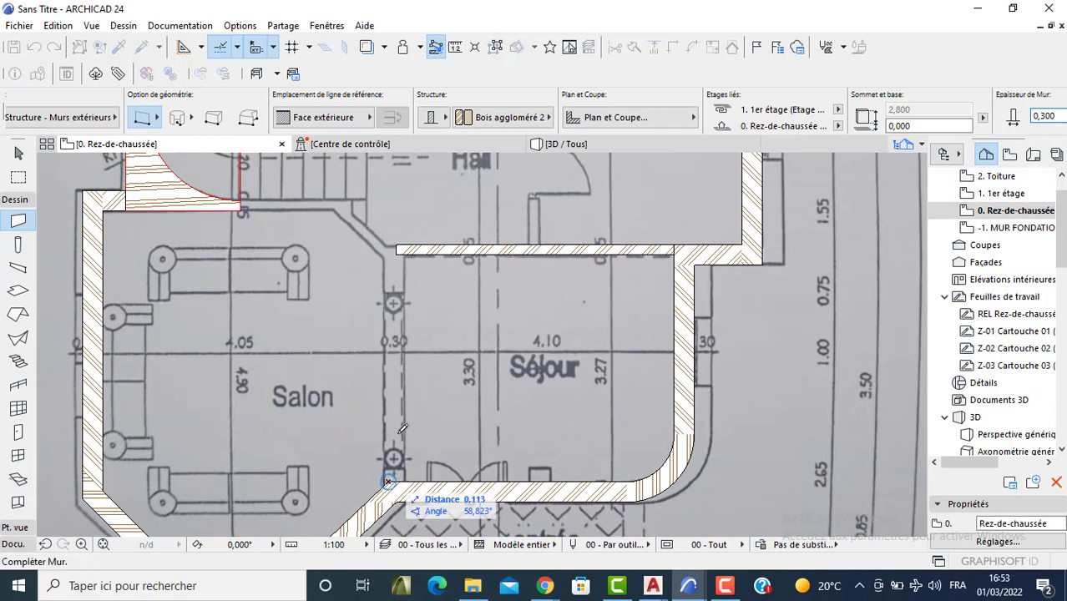
key("c")
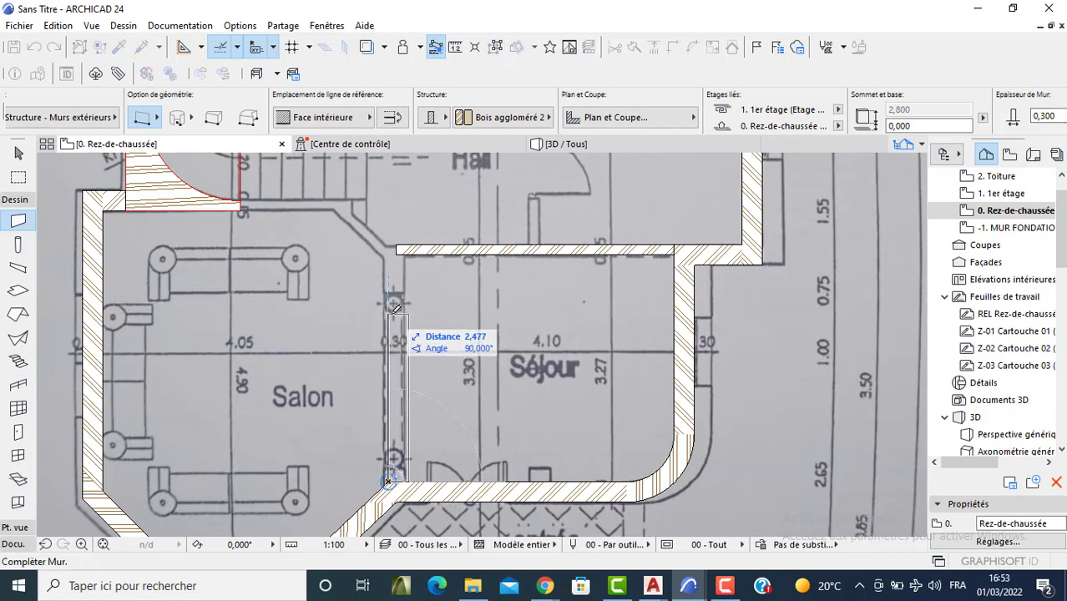
left_click(388, 301)
key("Escape")
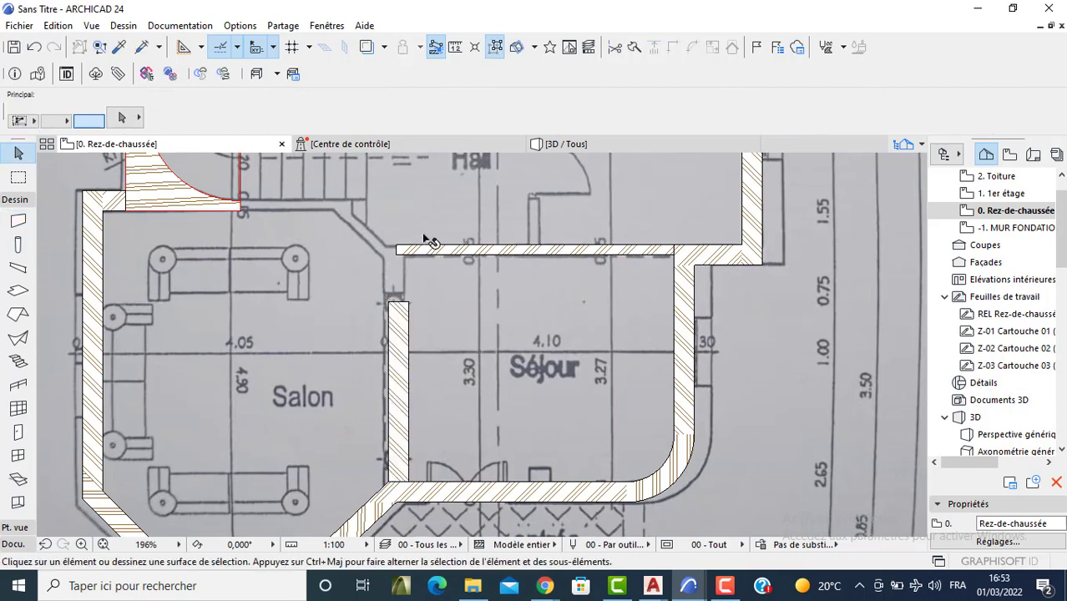
Step: Join the salon–séjour wall and the hall–séjour wall into a clean corner with the Intersect command
double_click(377, 336)
key("Escape")
left_click(395, 305)
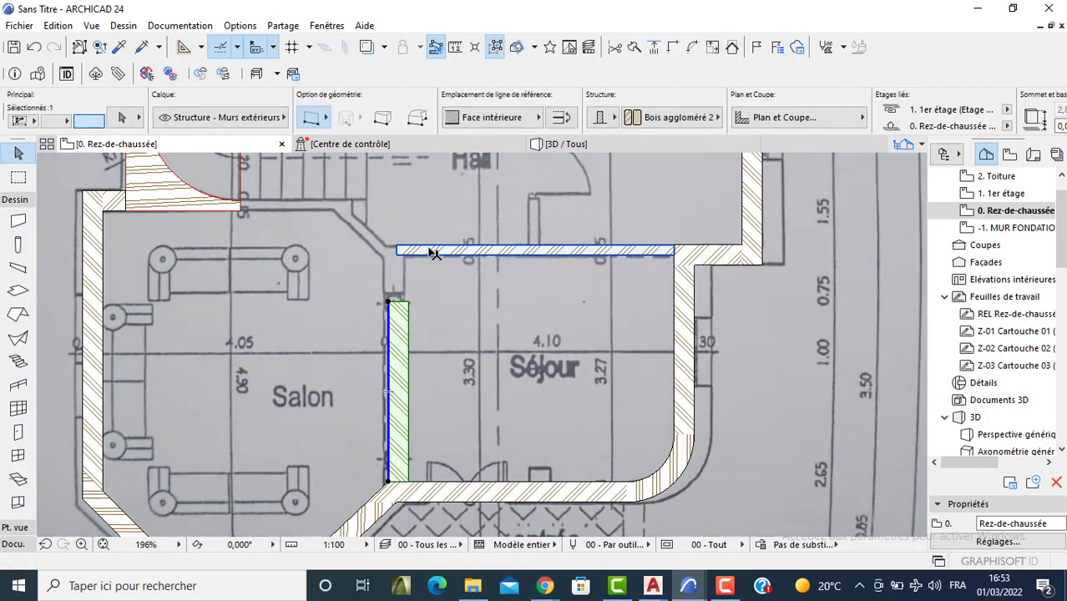
left_click(432, 252, "shift")
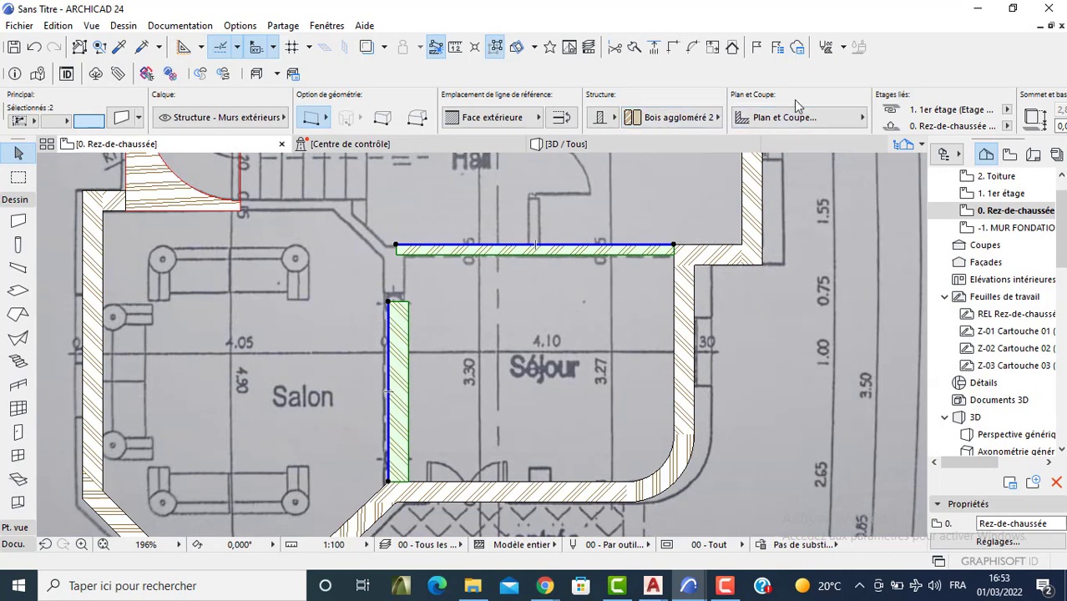
left_click(677, 51)
key("Escape")
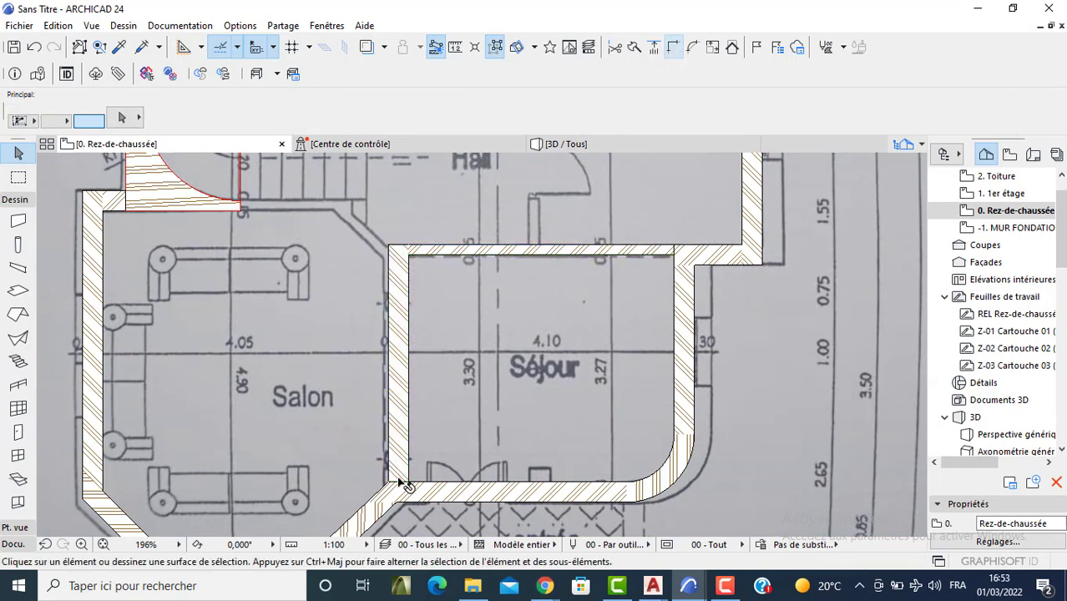
Step: Draw a 0,150 thick horizontal wall 1,6 m long below the stairs, starting from the lower end of the staircase's inner arc
middle_click_drag(430, 422, 468, 490)
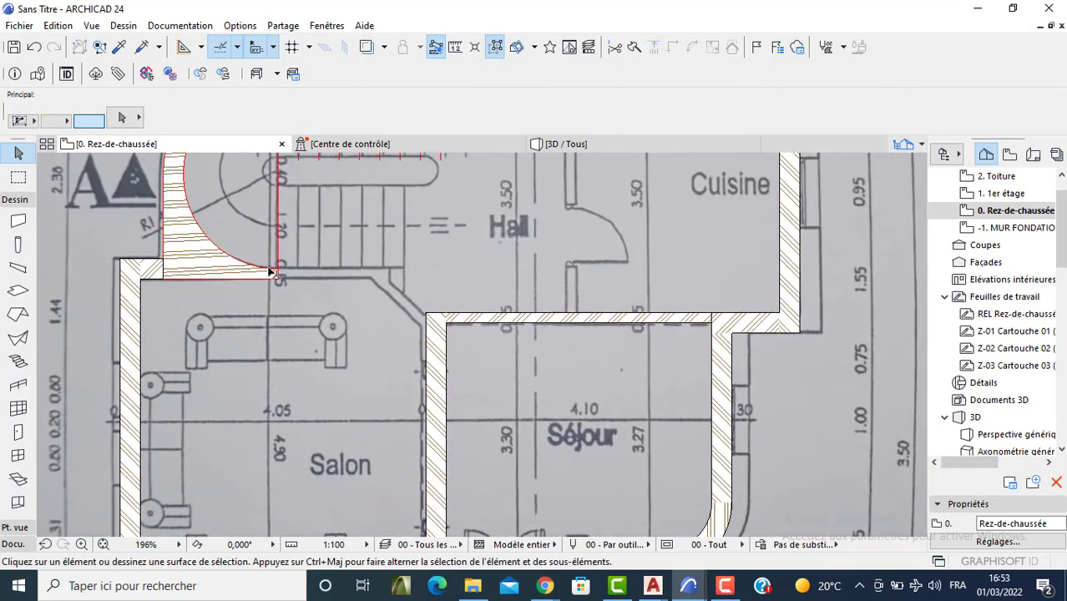
left_click(18, 221)
scroll(724, 104, "down", 5)
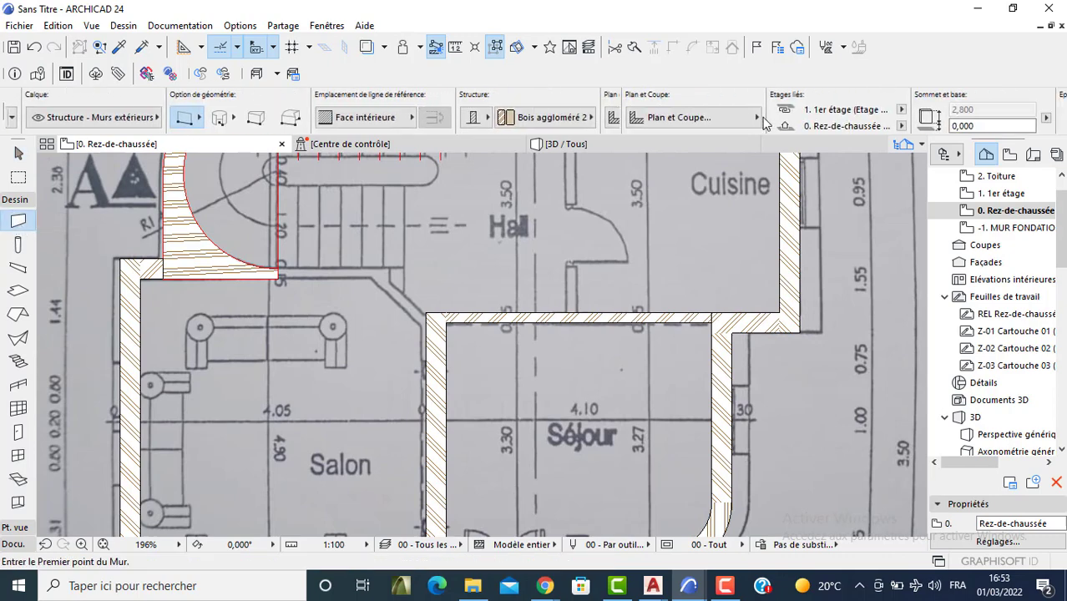
left_click_drag(897, 116, 870, 117)
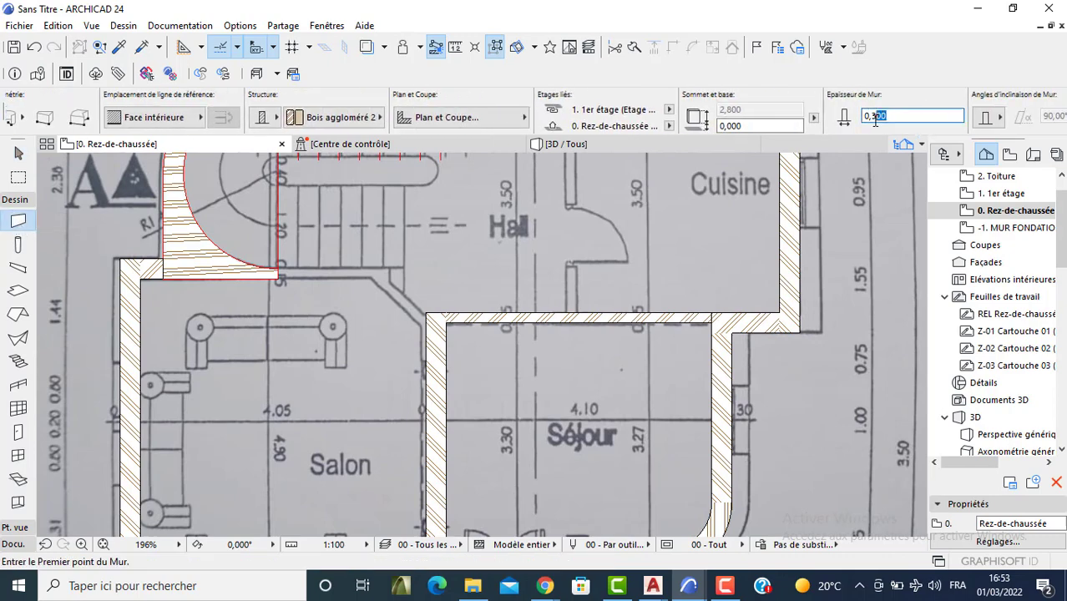
type(",15")
left_click(278, 271)
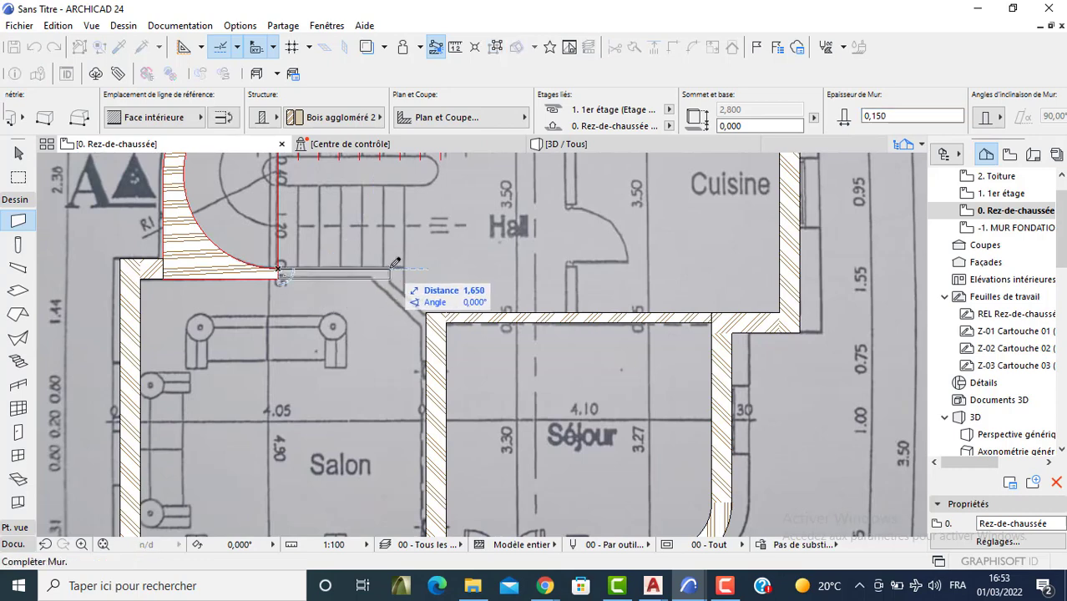
middle_click_drag(395, 263, 490, 247)
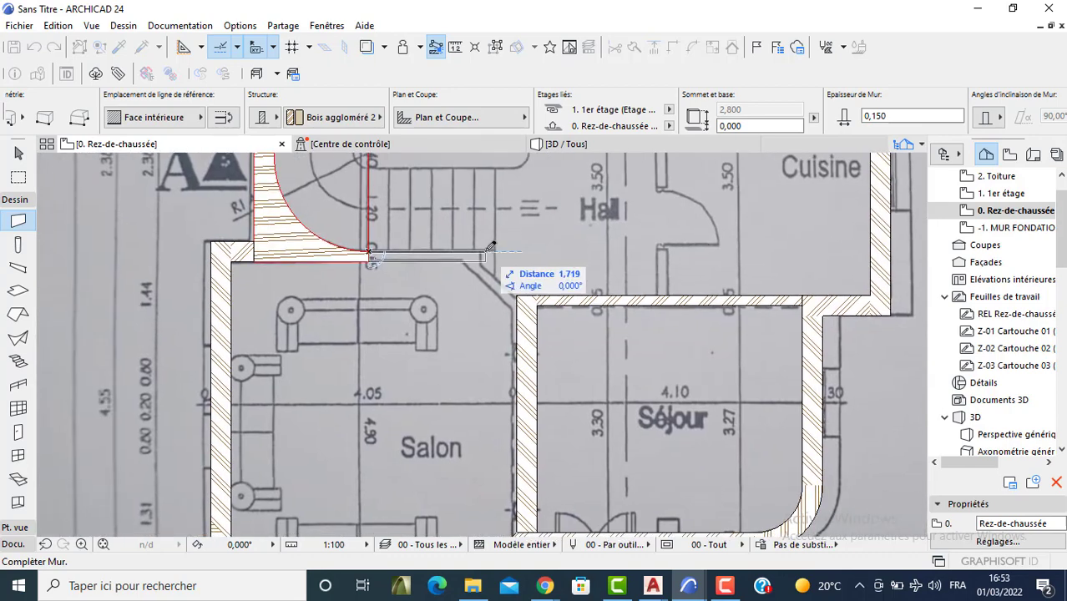
scroll(490, 248, "up", 2)
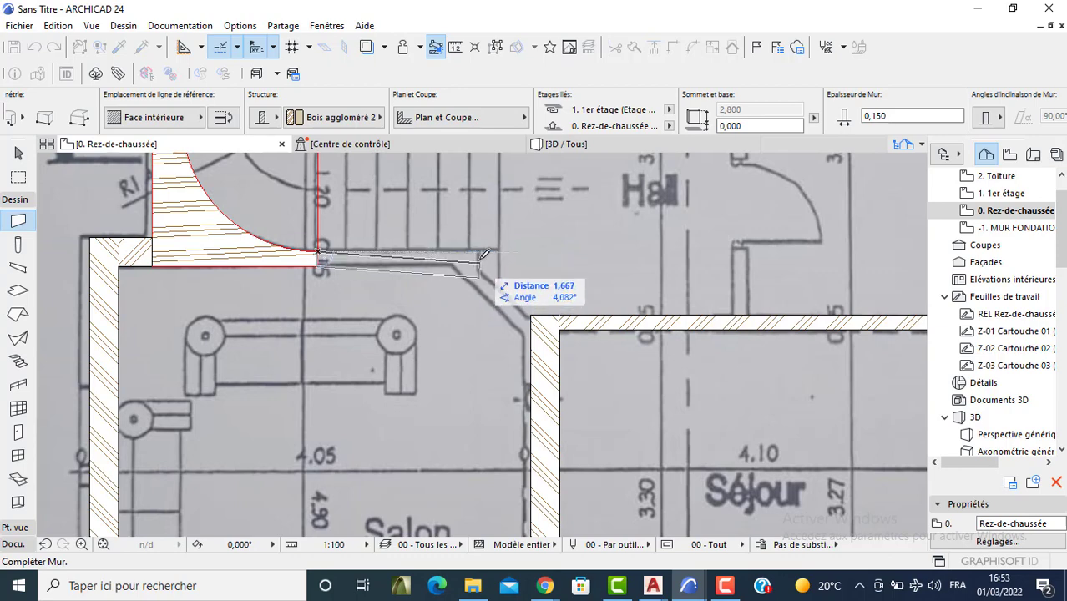
scroll(484, 254, "up", 2)
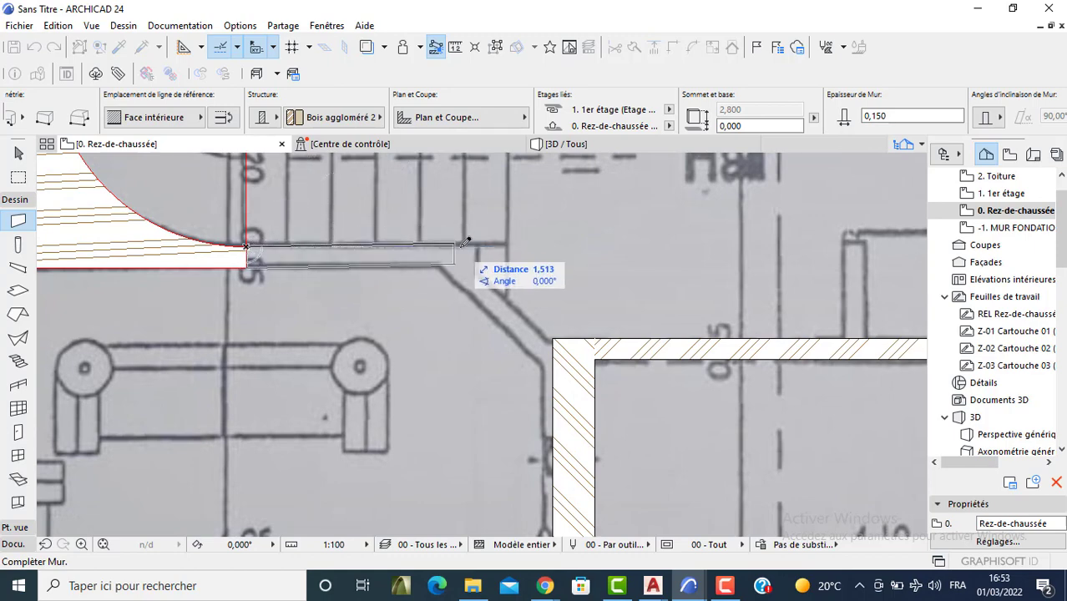
type("1")
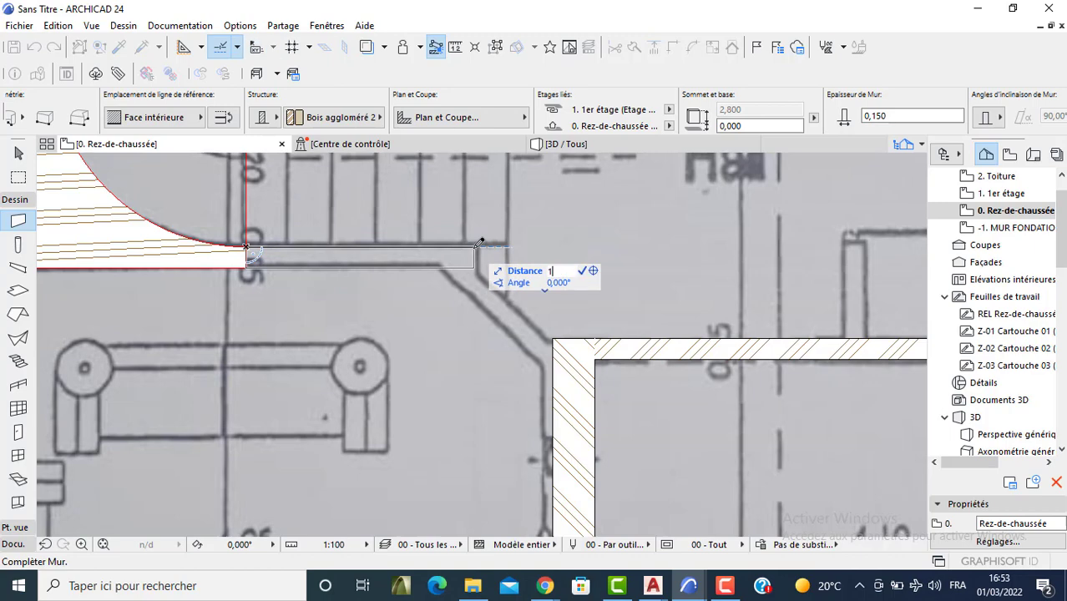
type(",6")
key("Return")
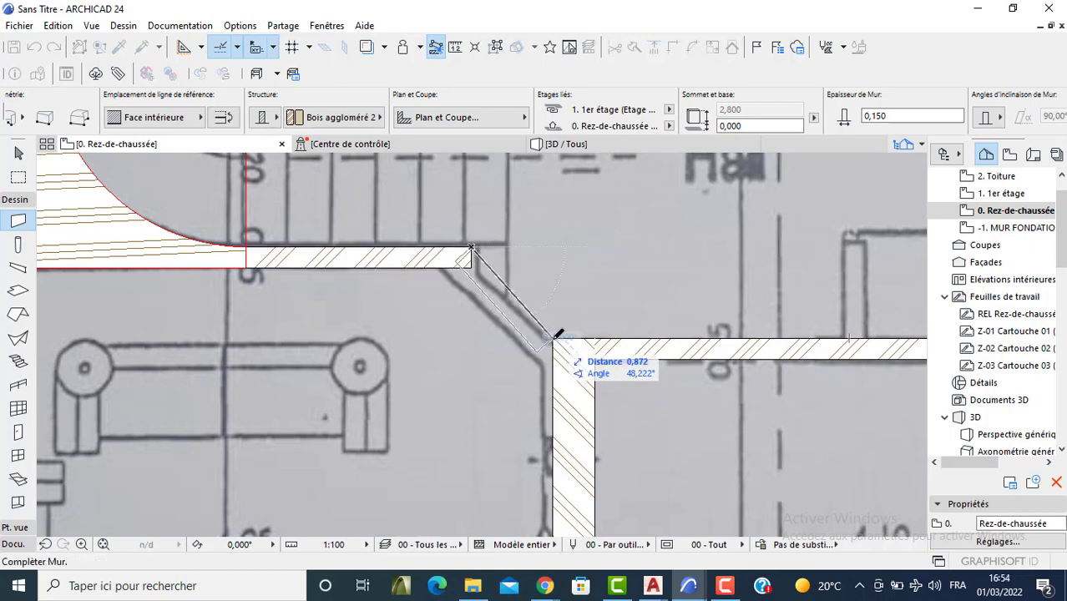
Step: Continue the wall diagonally to the corner of the salon–séjour wall and leave the Wall tool
double_click(559, 334)
scroll(447, 317, "down", 2)
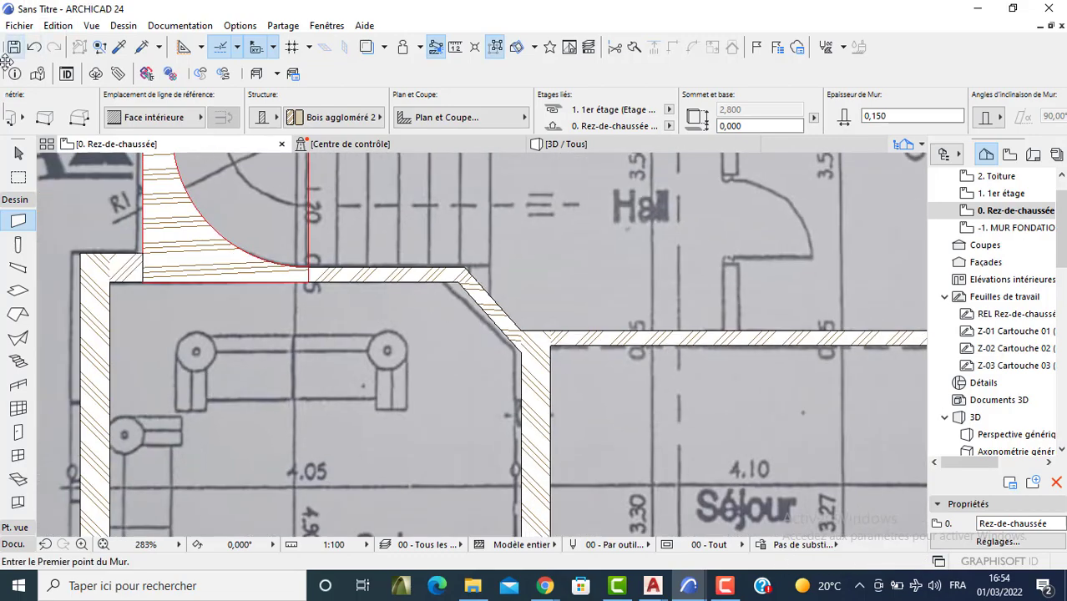
scroll(338, 280, "down", 3)
middle_click_drag(432, 255, 385, 369)
scroll(462, 217, "up", 5)
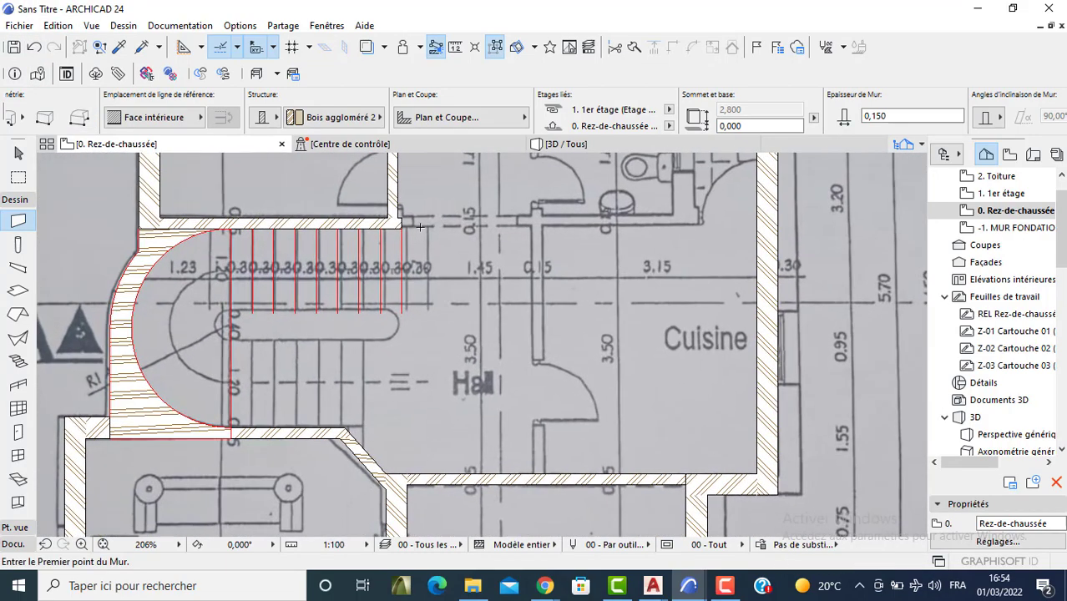
scroll(380, 236, "down", 5)
key("Escape")
scroll(372, 240, "down", 2)
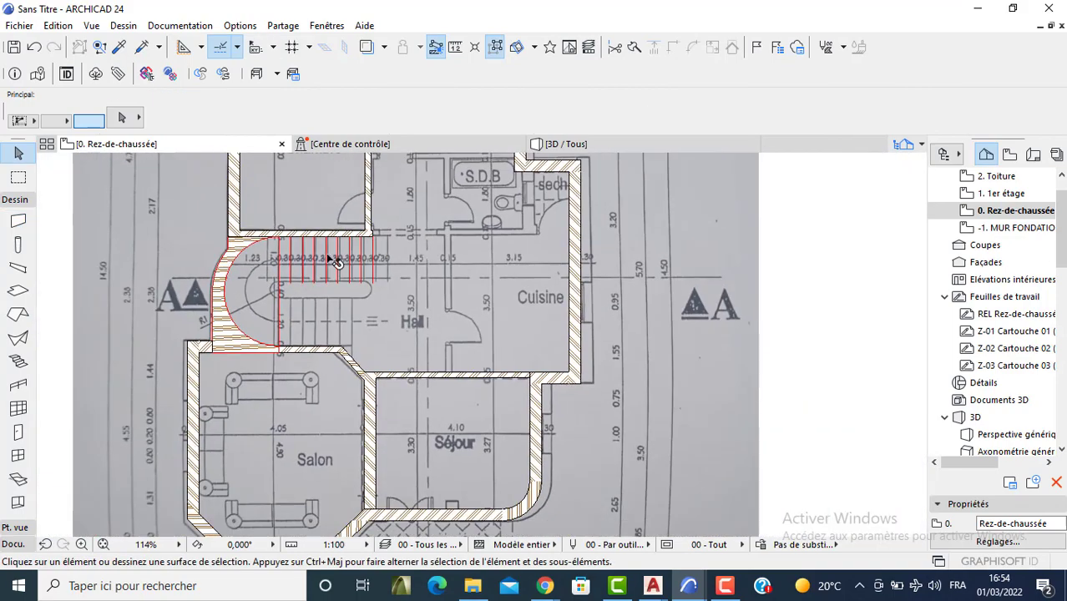
Step: Draw a vertical wall about 5,1 m long along the inner face of the Cuisine's exterior wall, from the lower to the upper corner
left_click(18, 220)
scroll(539, 357, "up", 3)
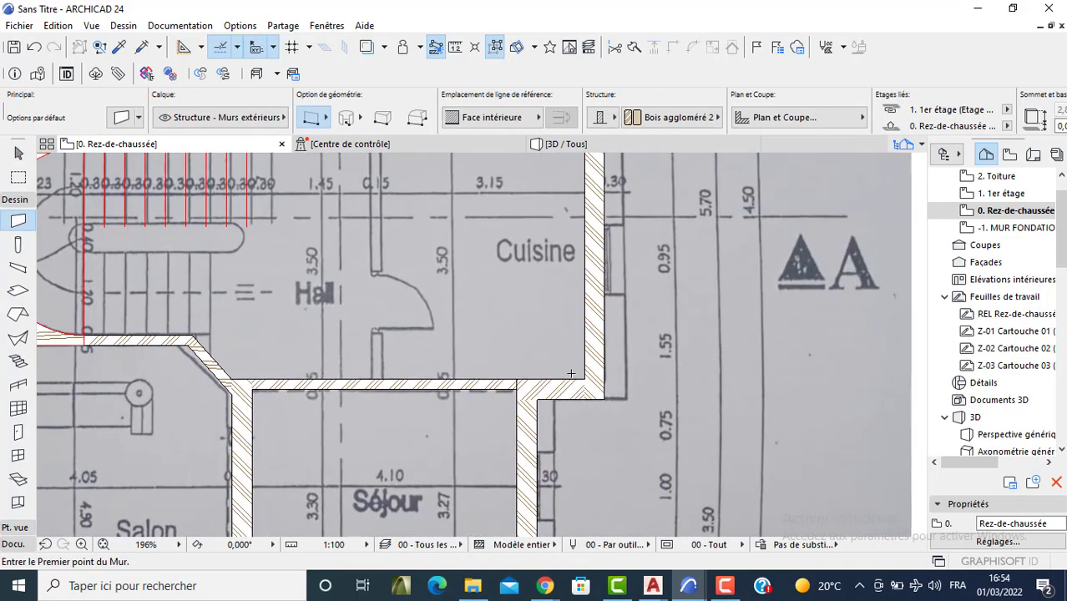
scroll(581, 251, "up", 1)
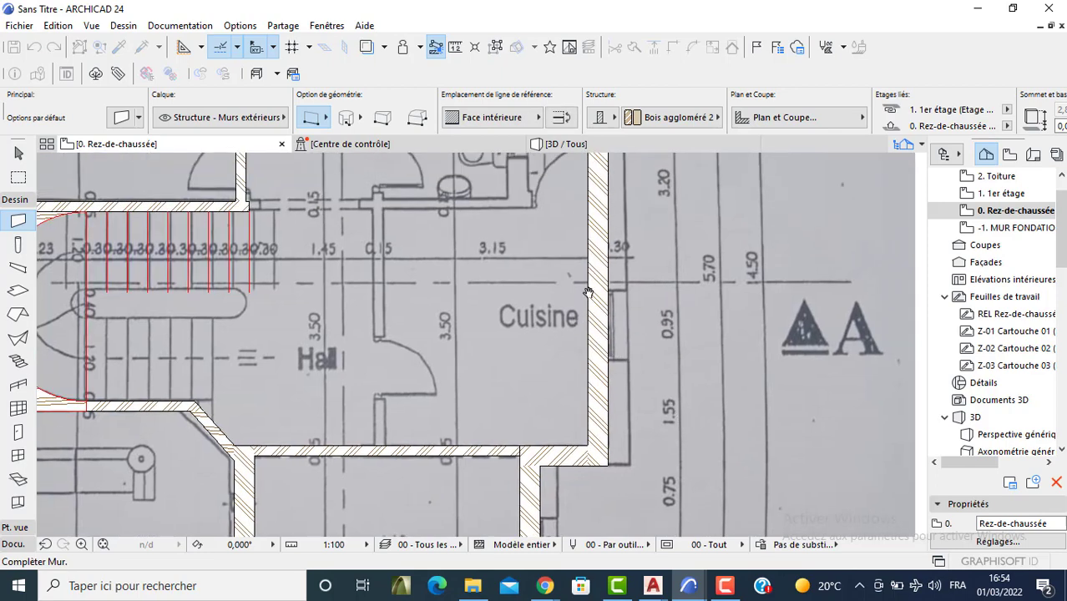
scroll(593, 258, "up", 1)
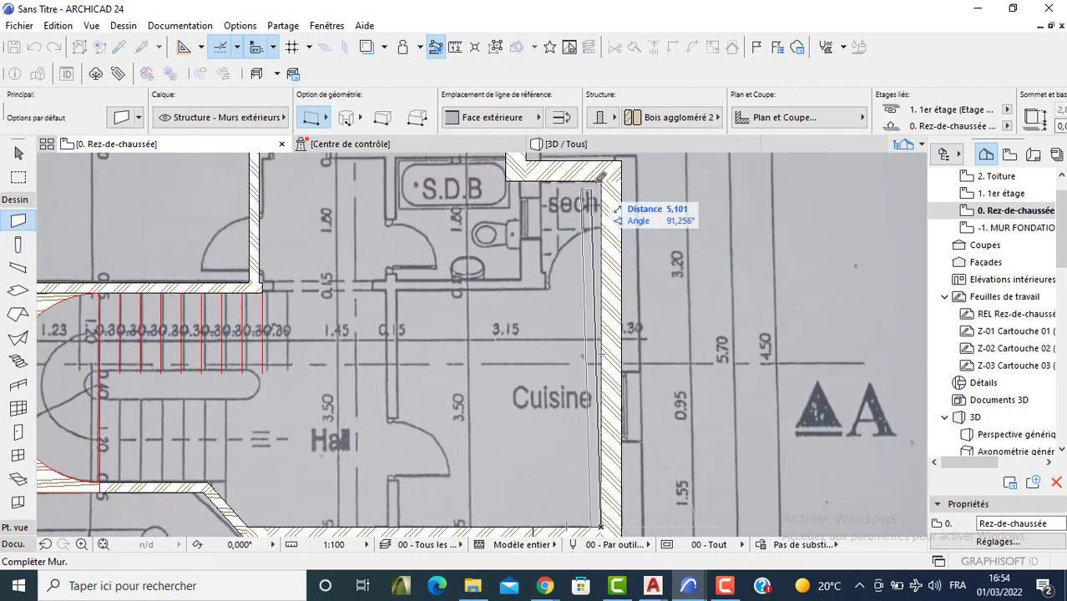
left_click(601, 181)
key("Escape")
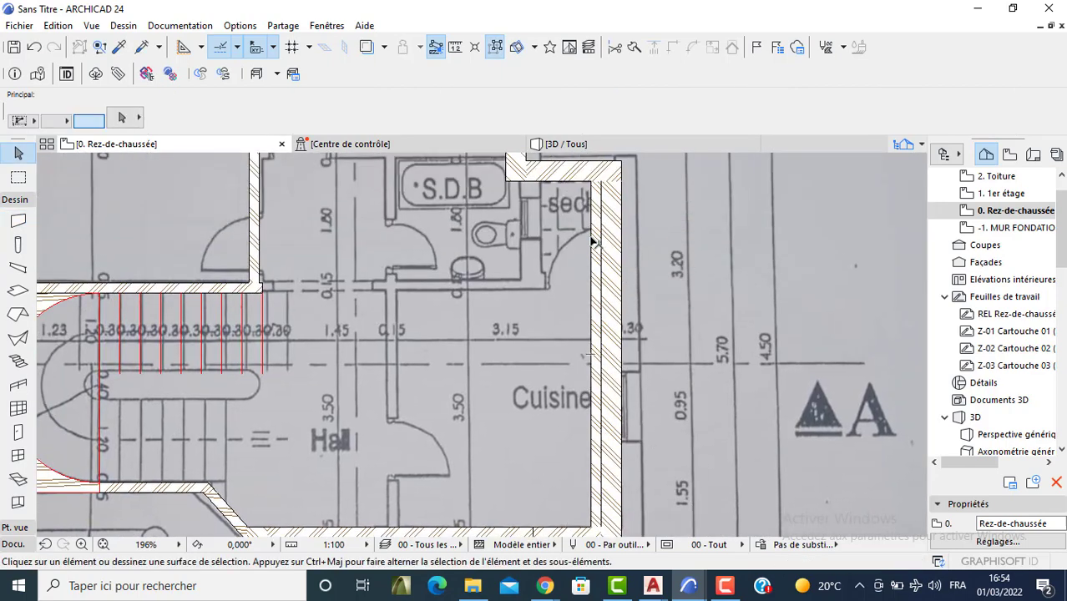
Step: Move the new vertical wall 3,15 m horizontally towards the hall to separate the Cuisine from the Hall, and deselect it
left_click(591, 237)
left_click_drag(591, 237, 497, 341)
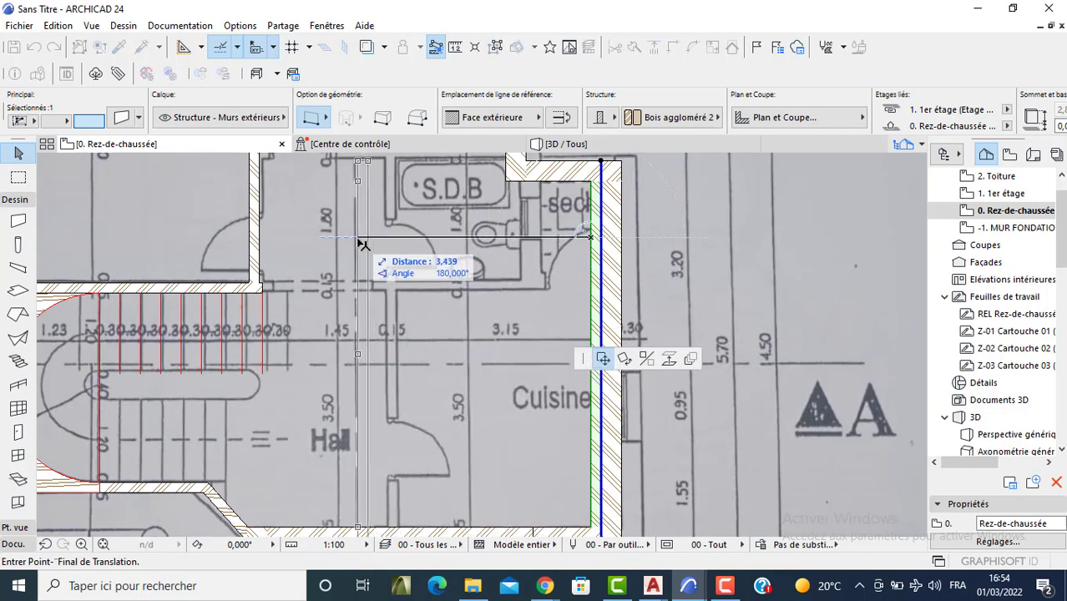
type("3,15")
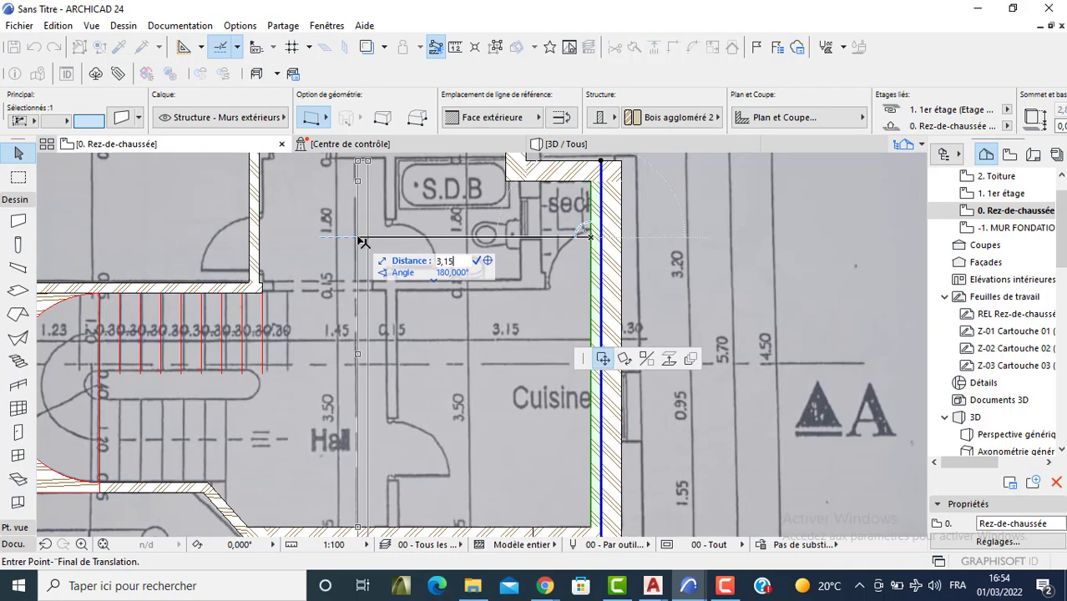
key("Return")
scroll(423, 273, "down", 3)
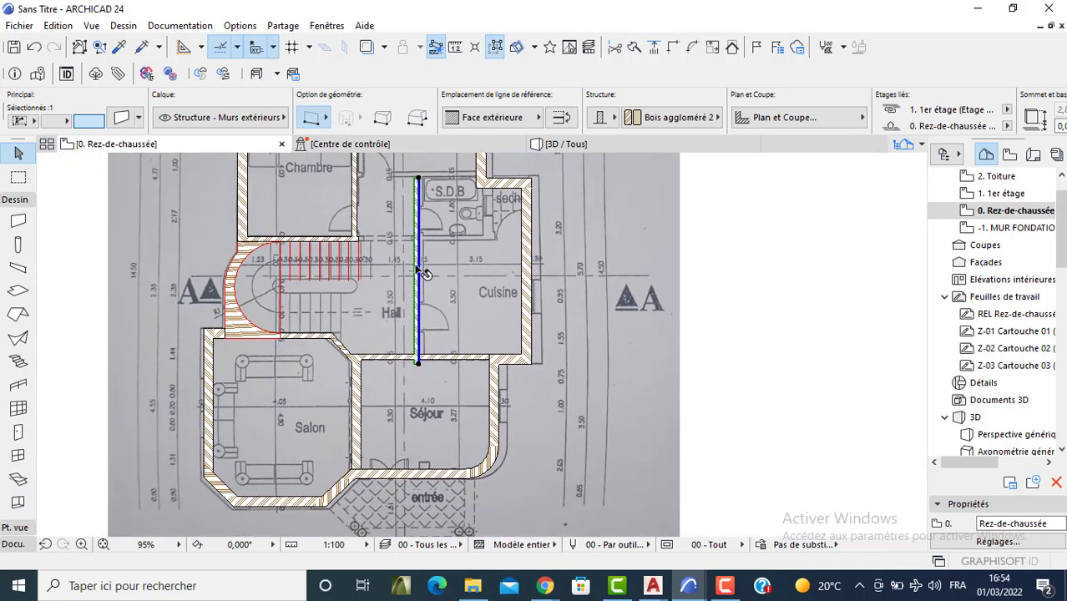
key("Escape")
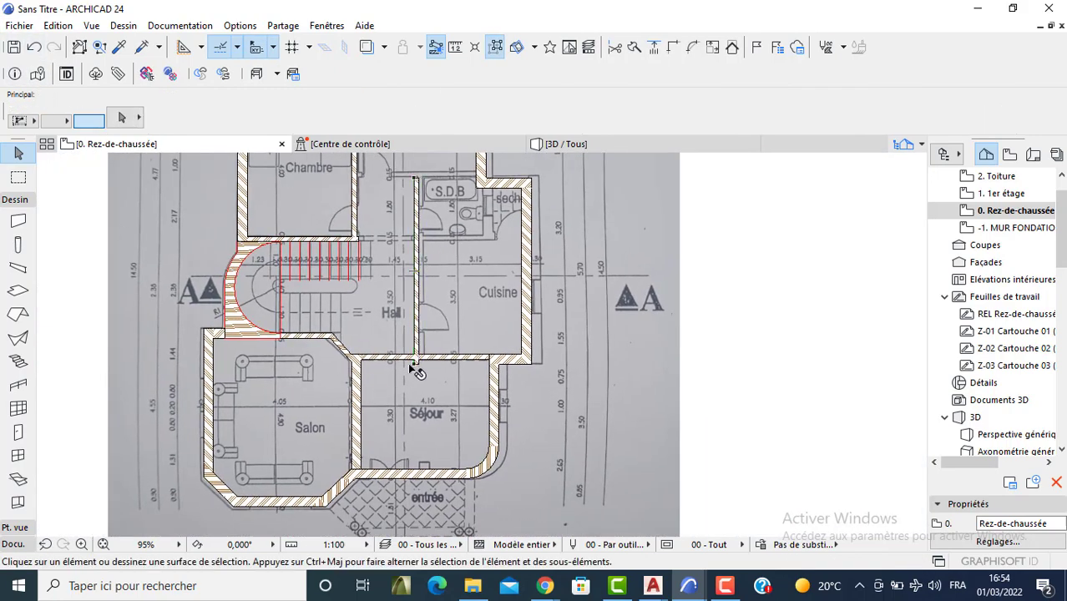
Step: Stretch the free end of the horizontal wall above the stairs across the hall to the lower side of the S.D.B
scroll(414, 366, "up", 3)
scroll(422, 371, "up", 2)
scroll(411, 363, "down", 3)
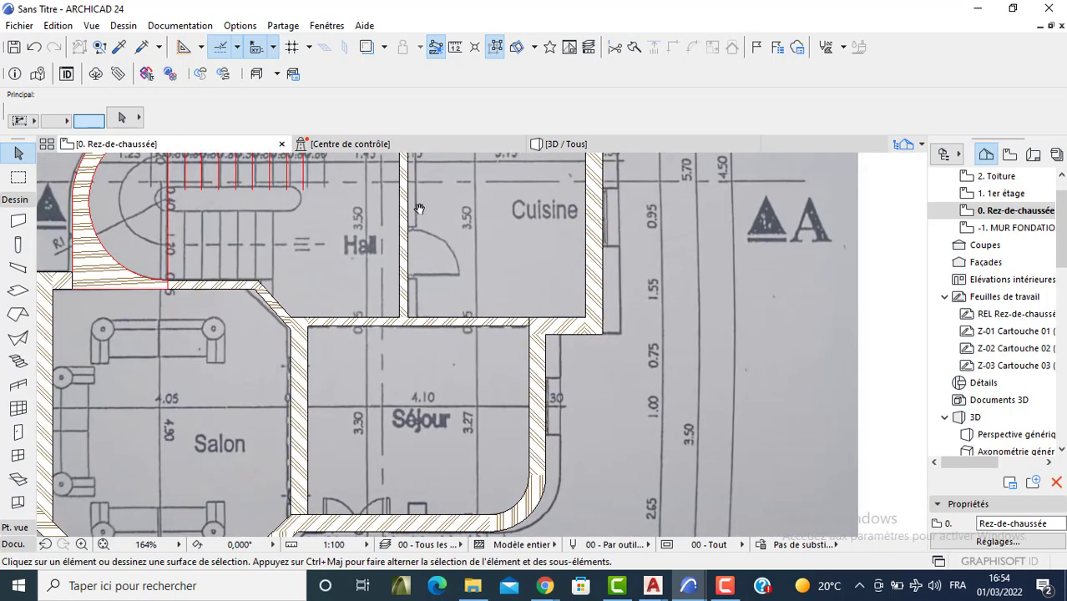
left_click(297, 337)
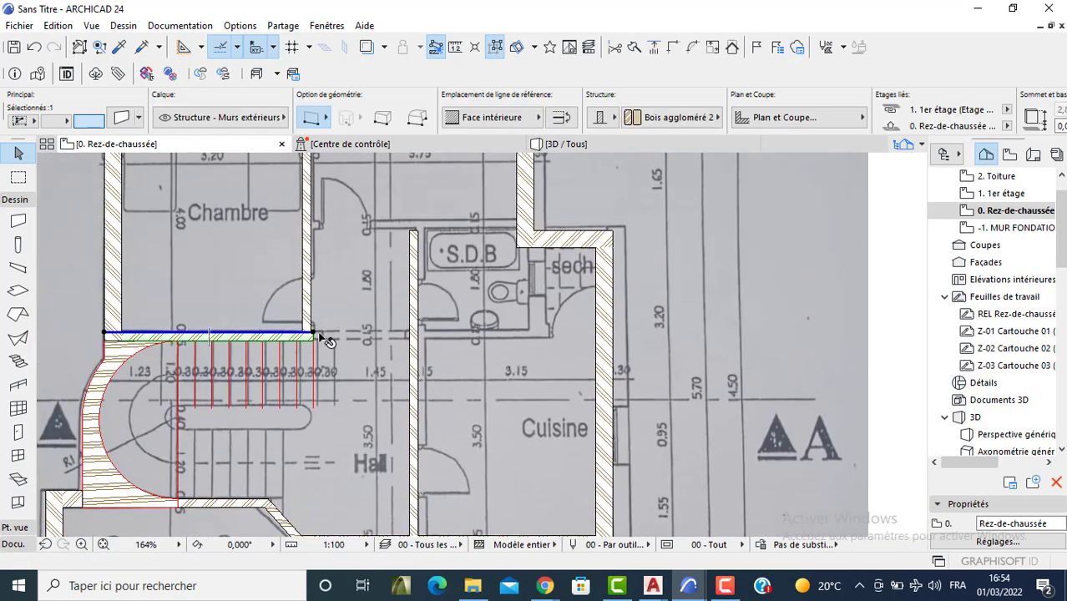
left_click(317, 336)
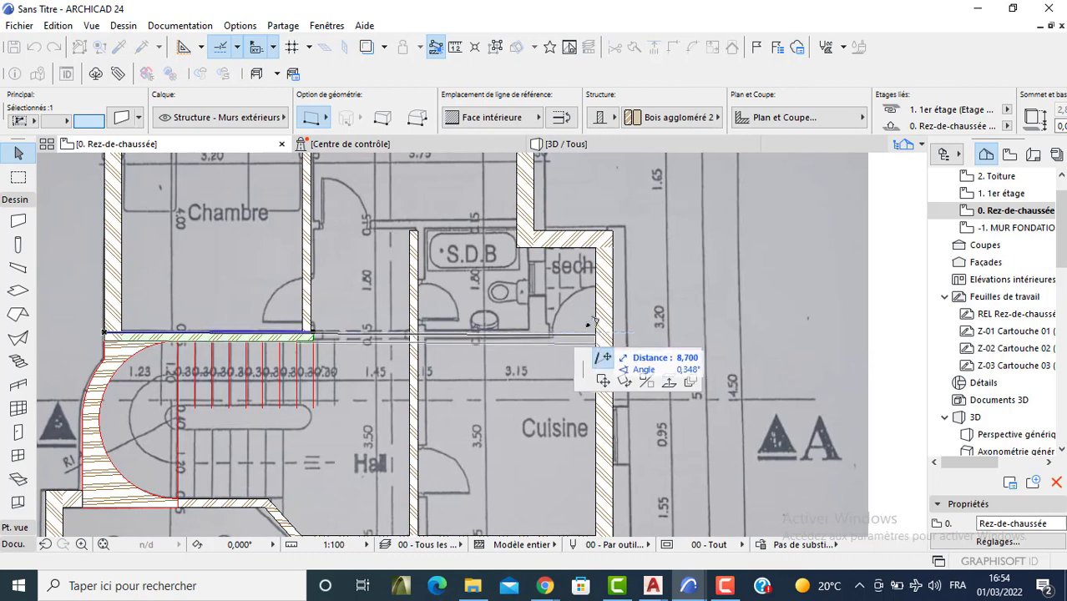
left_click(508, 331)
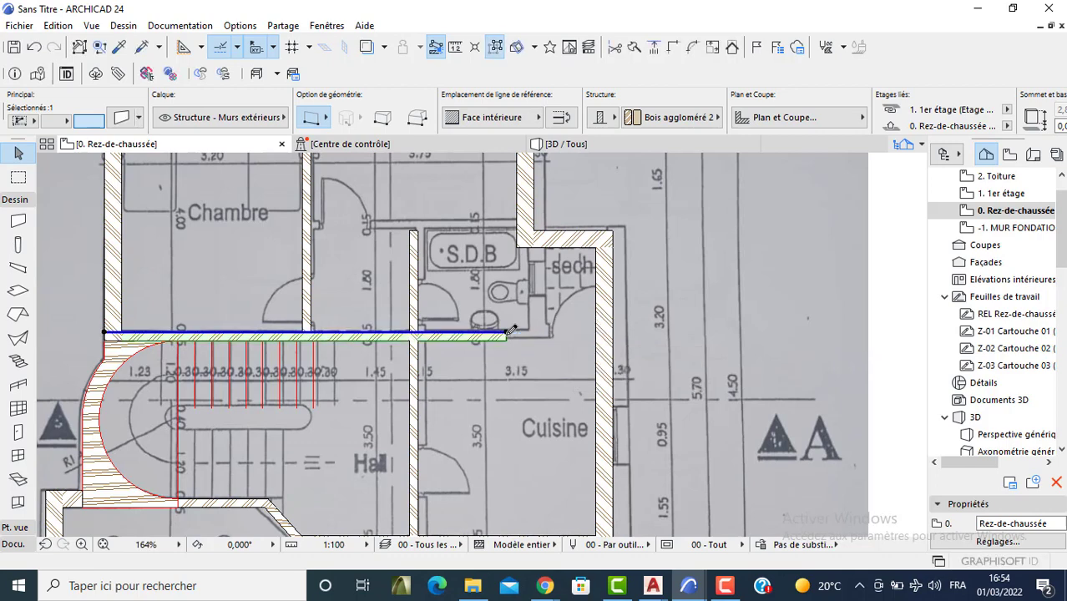
Step: Join the stretched wall with the exterior wall beside the S.D.B. into a corner with the Intersect command, and clear the selection
left_click(520, 219, "shift")
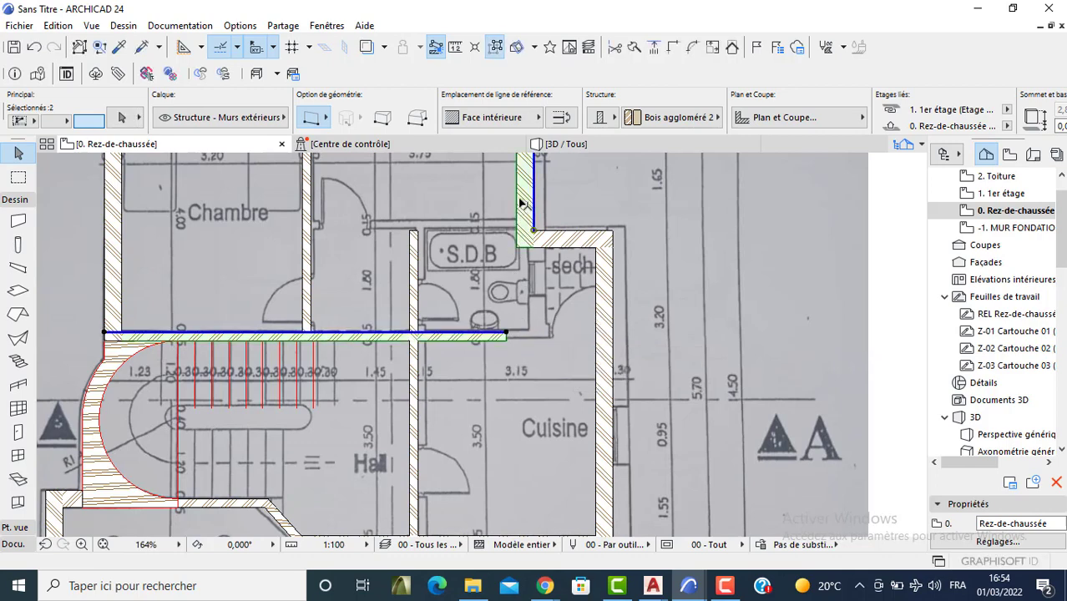
left_click(672, 47)
left_click(694, 309)
middle_click_drag(466, 289, 496, 348)
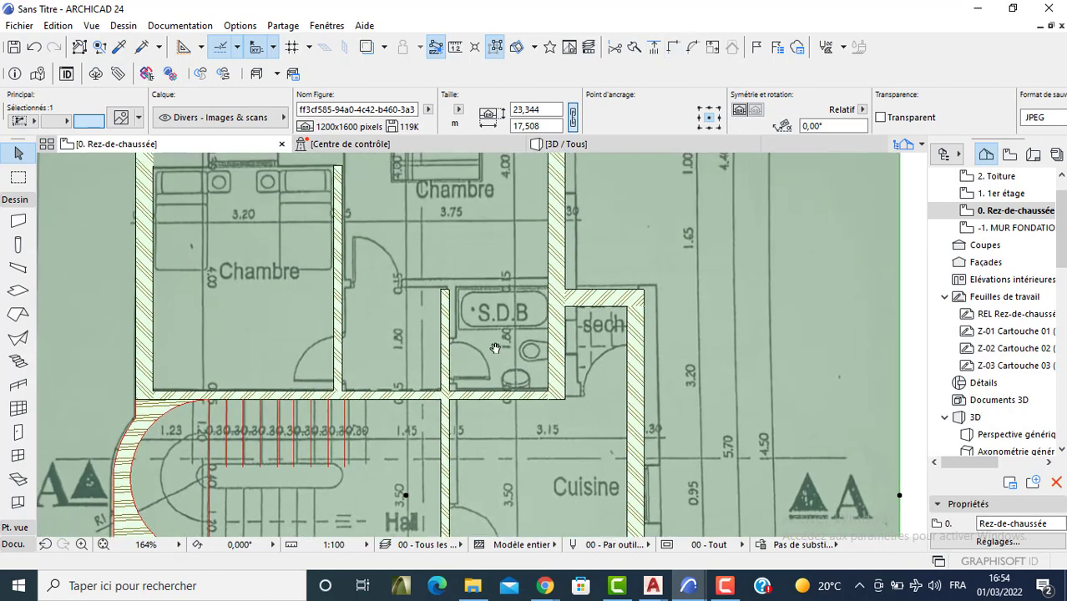
key("Escape")
Step: Copy the horizontal wall below the S.D.B. 1,9 m upwards and trim off the part of the copy crossing the left-hand Chambre
left_click(473, 391)
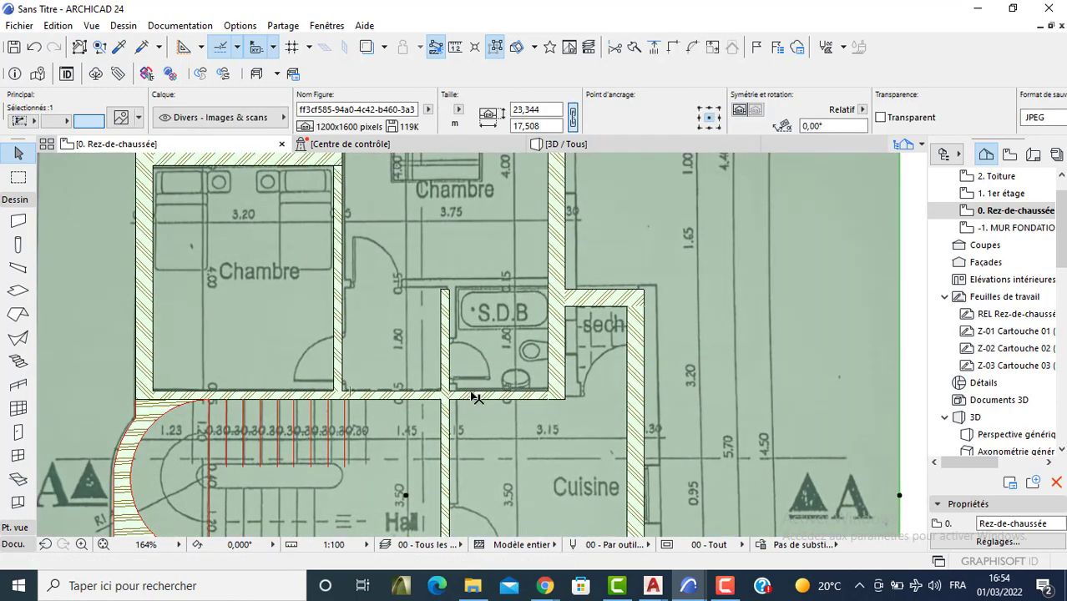
key("Escape")
left_click(472, 393)
left_click(472, 392)
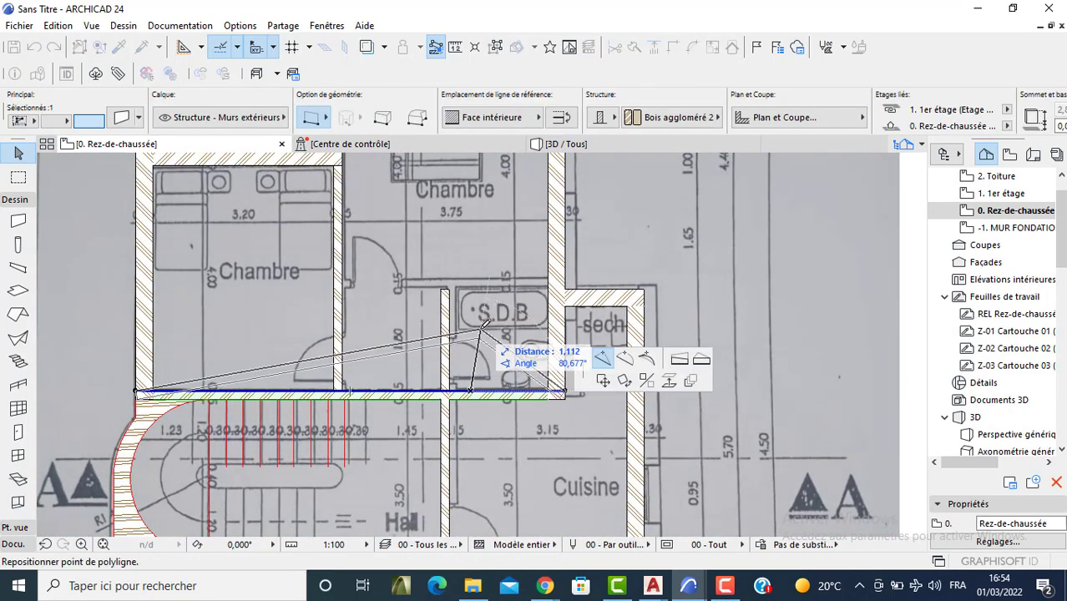
left_click(603, 379)
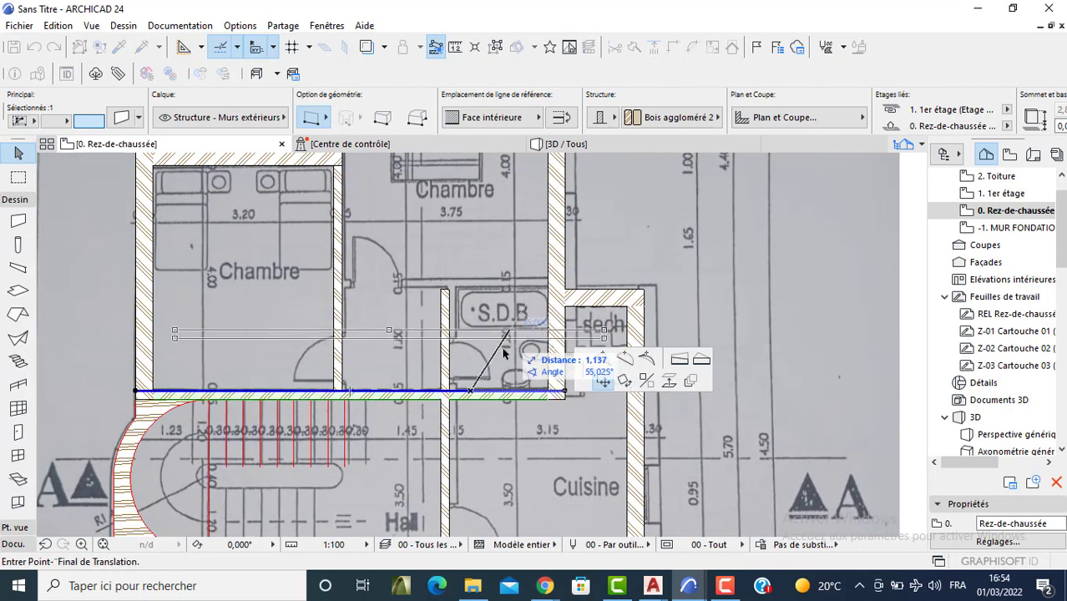
key("ctrl")
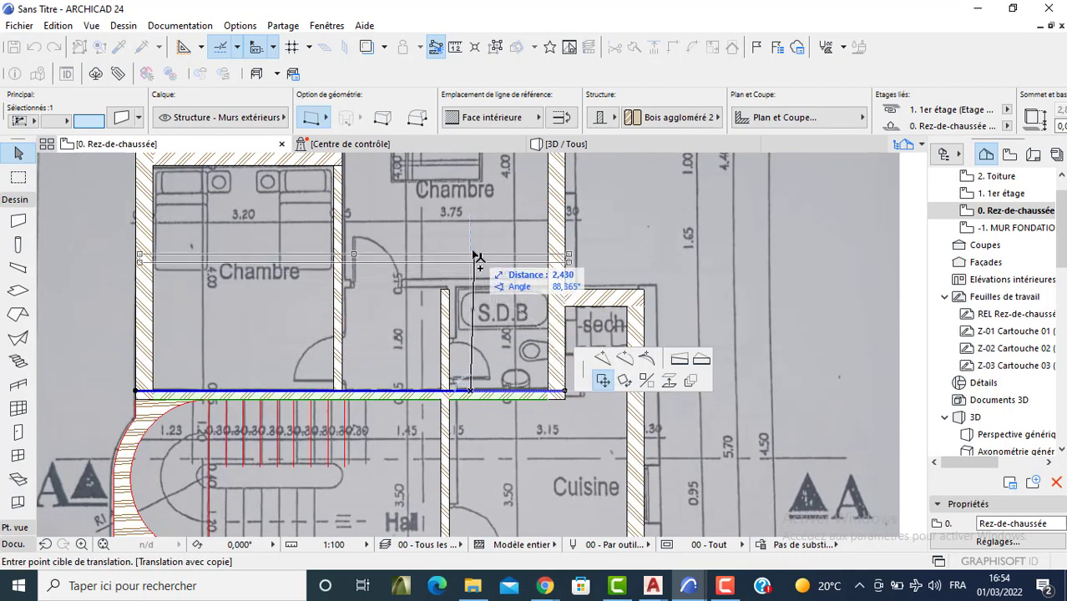
type("1")
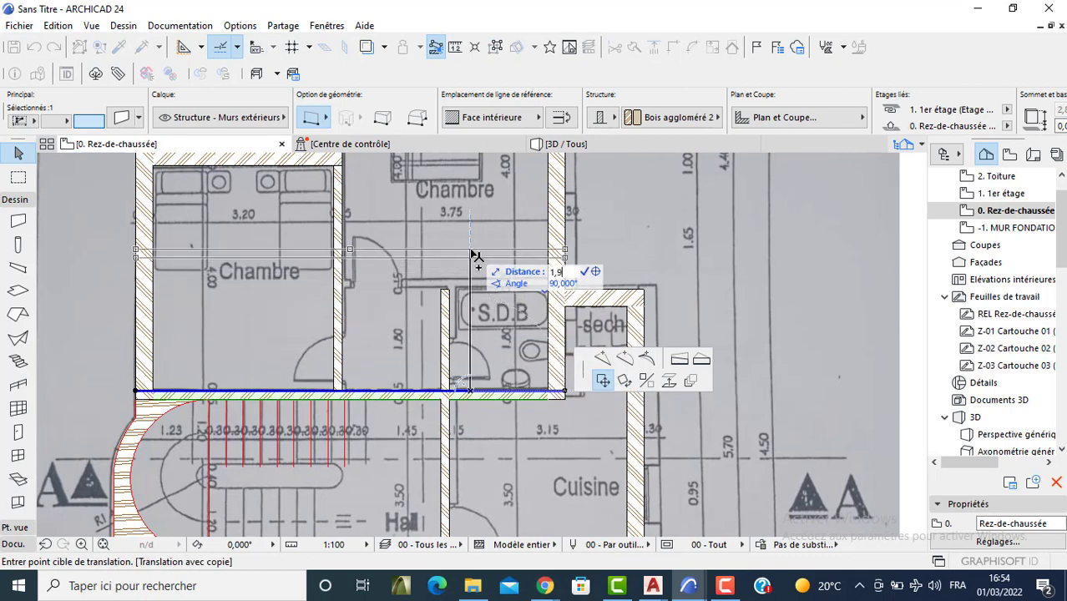
type(",9")
key("Return")
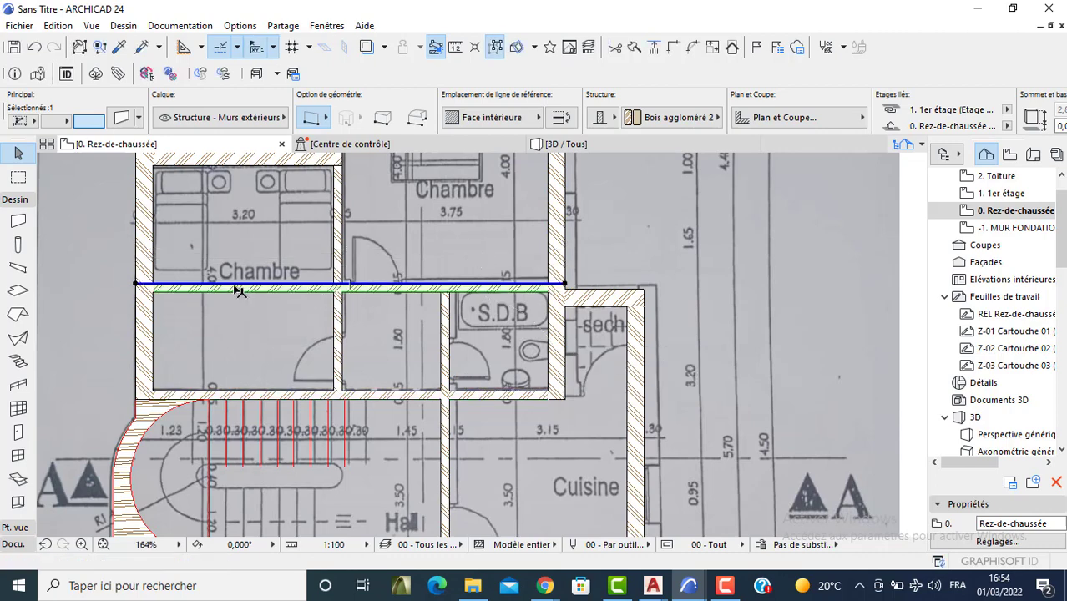
key("Escape")
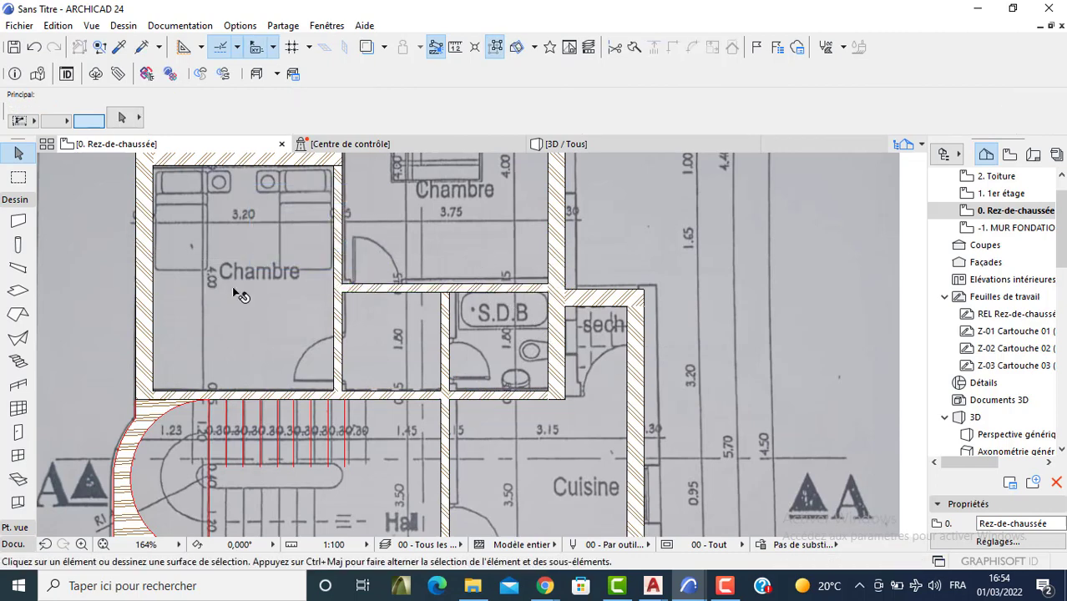
Step: Try to join the salon–séjour wall with the salon's diagonal entrance wall using the Intersect command, and undo it
scroll(412, 358, "up", 3)
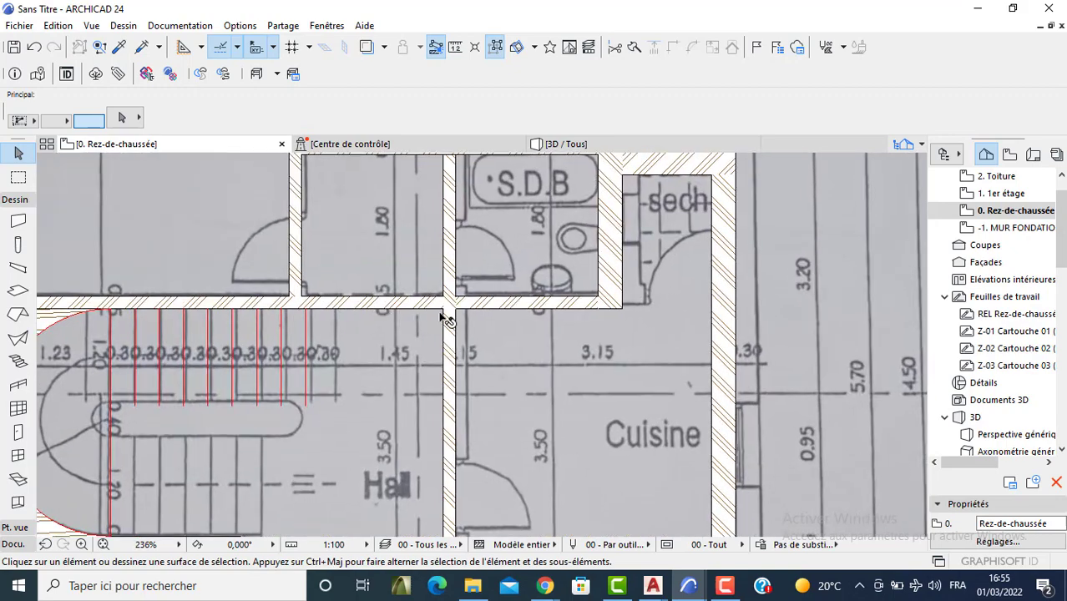
scroll(445, 374, "down", 9)
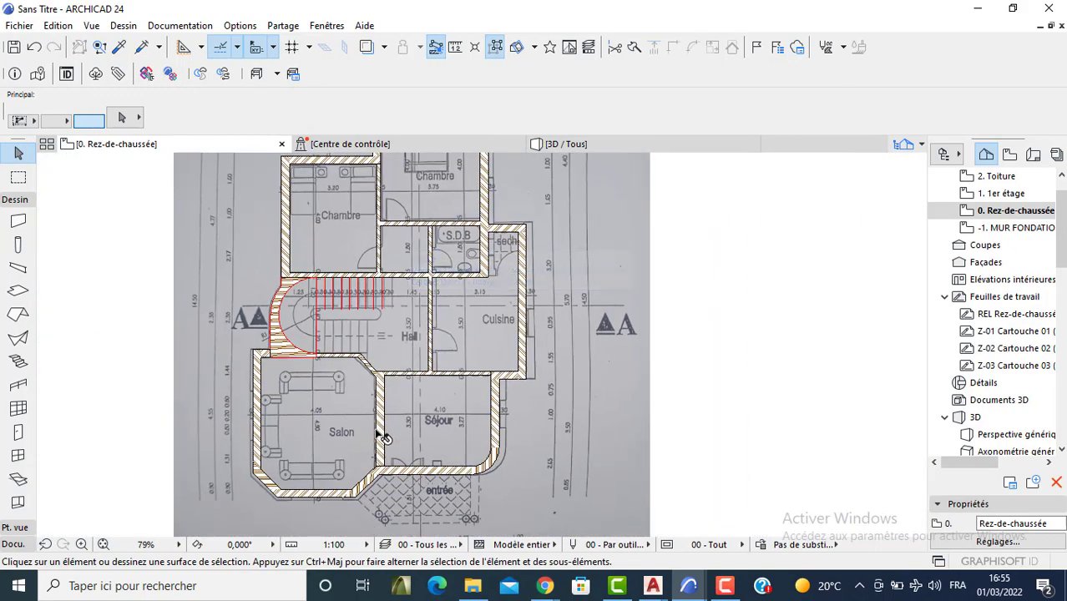
scroll(385, 469, "up", 7)
left_click(375, 451)
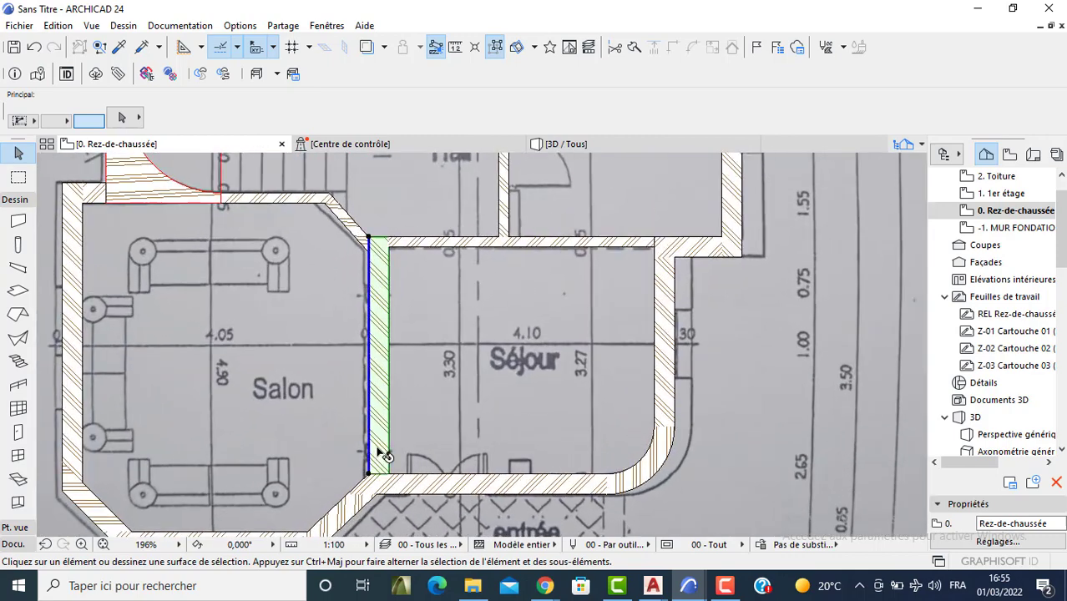
left_click(354, 506, "shift")
left_click(673, 48)
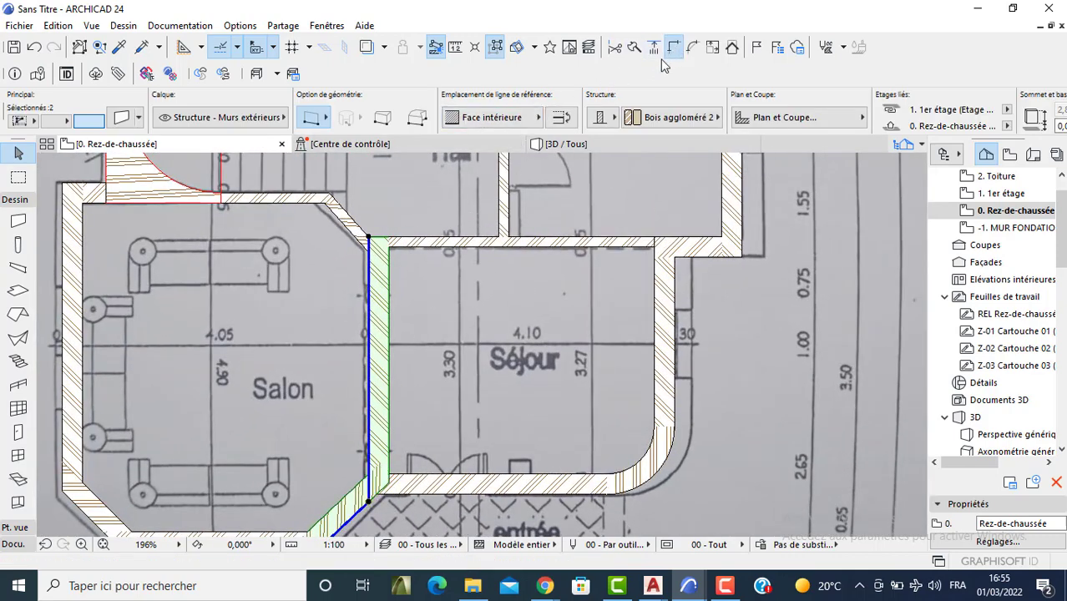
key("ctrl+z")
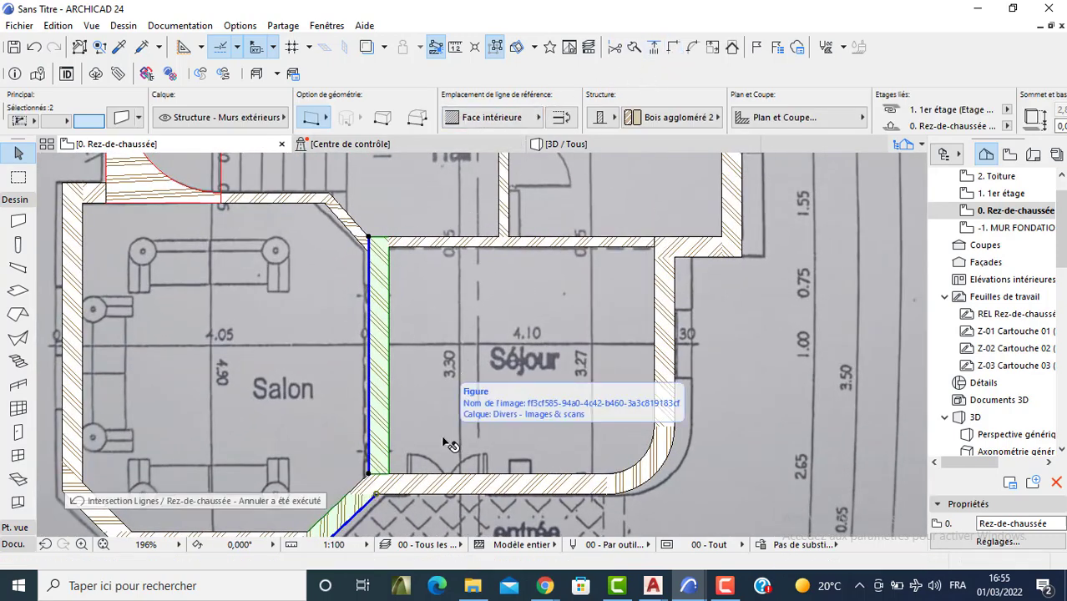
Step: Open the default settings of the Stair tool and set the stair width to 1,200
scroll(409, 319, "down", 2)
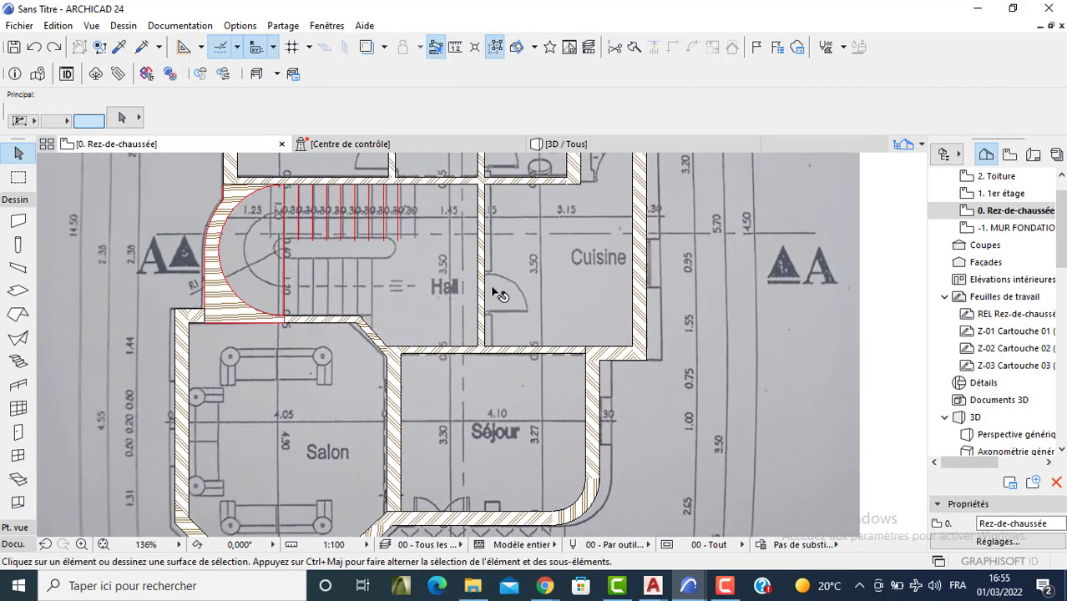
scroll(410, 330, "up", 2)
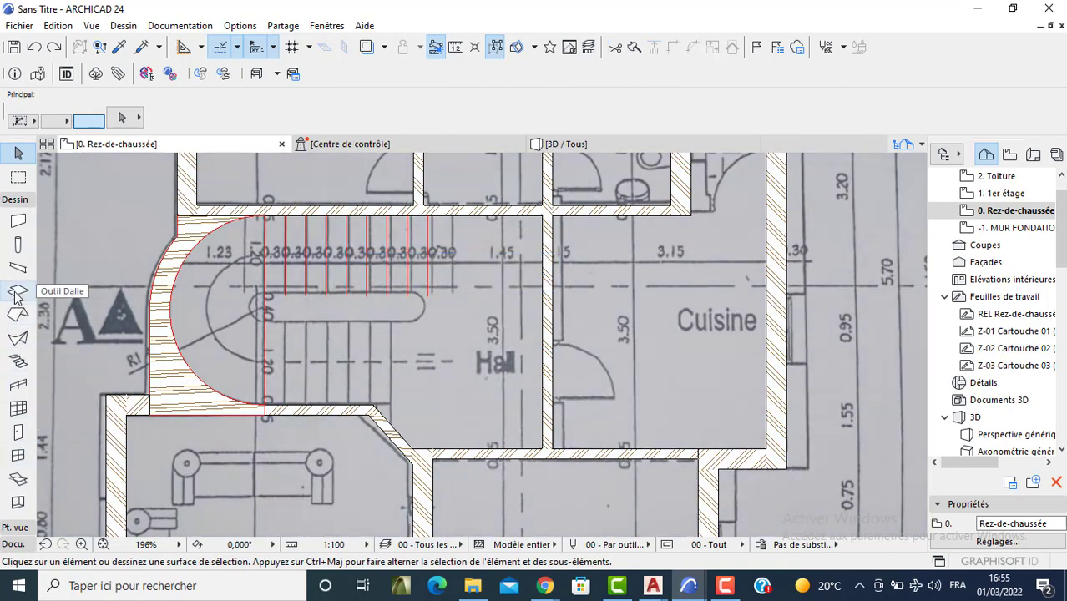
left_click(12, 365)
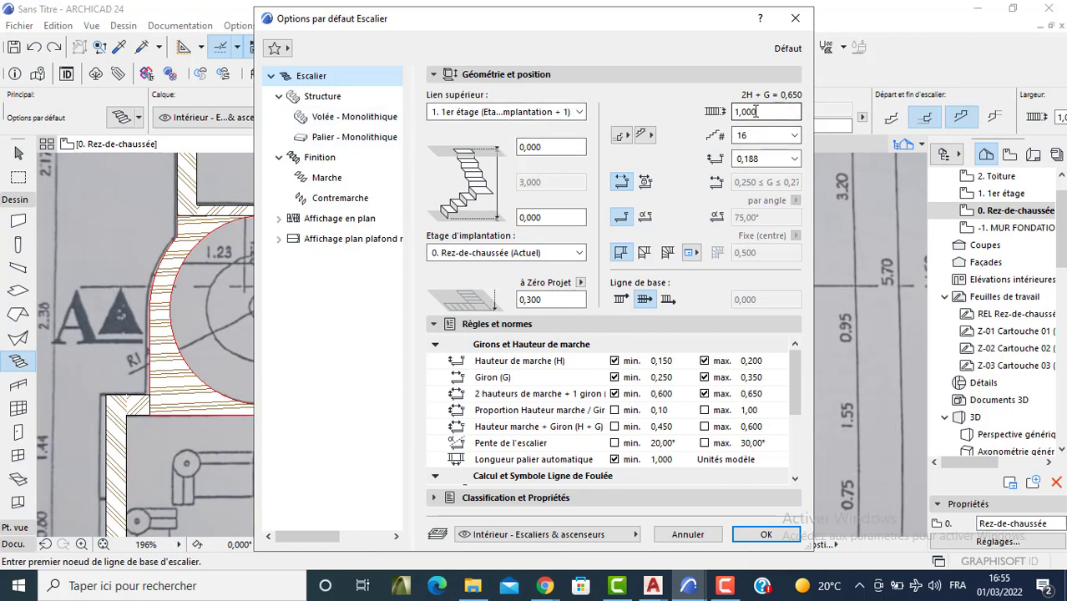
double_click(731, 112)
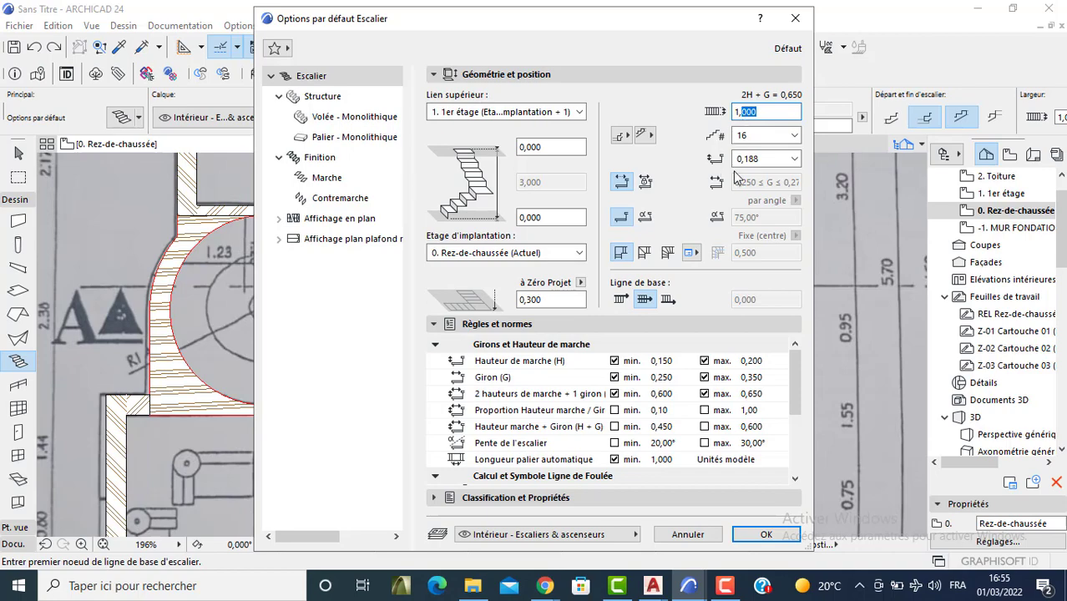
type("1,2")
Step: Set the number of risers to 17 in the stair default settings
left_click(748, 141)
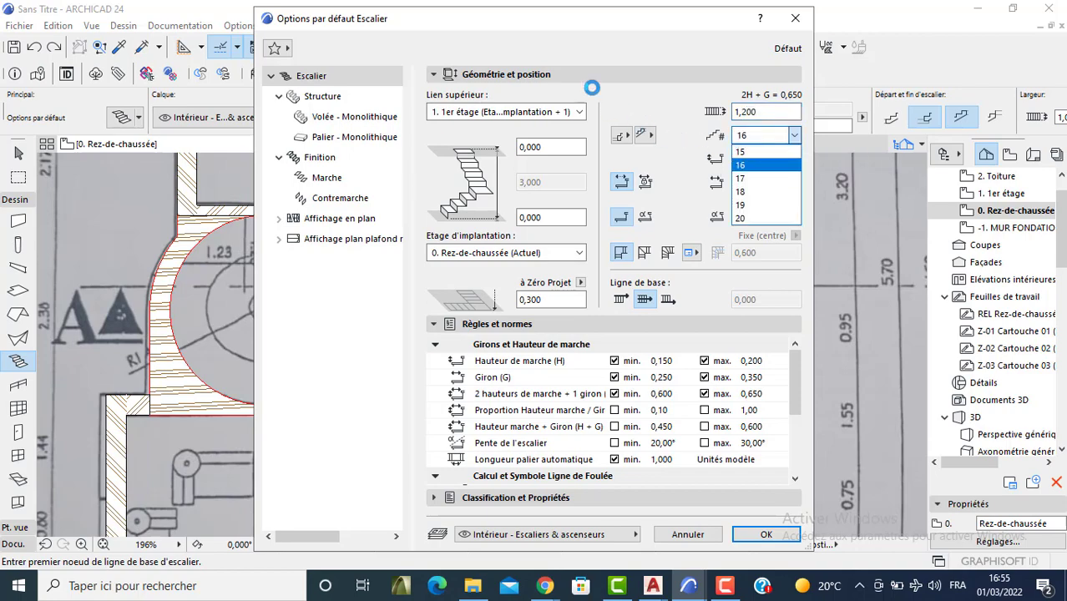
left_click(644, 42)
left_click_drag(624, 25, 881, 56)
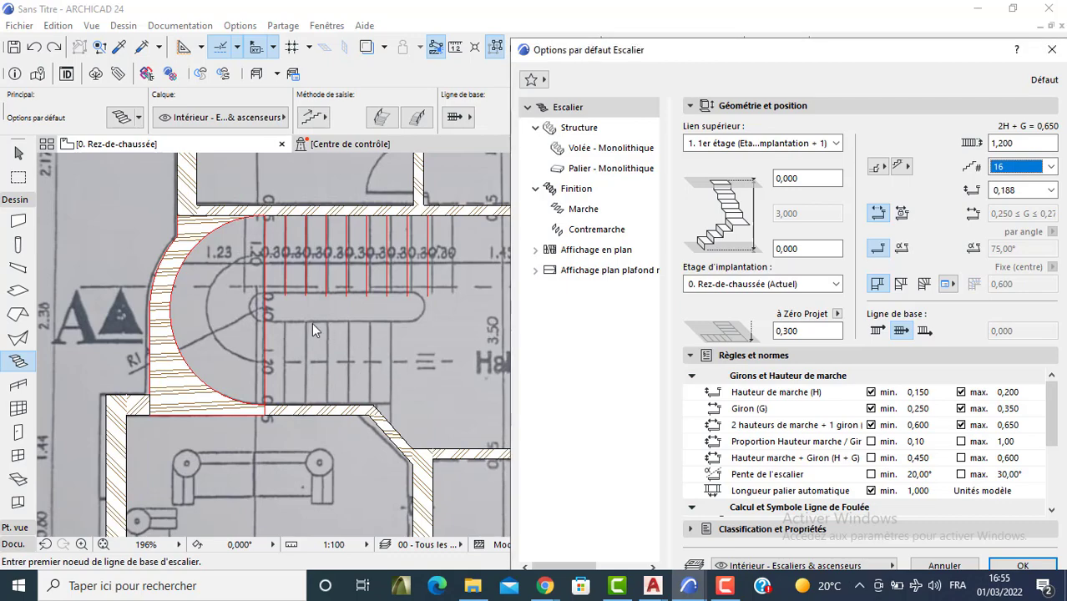
left_click_drag(691, 64, 442, 27)
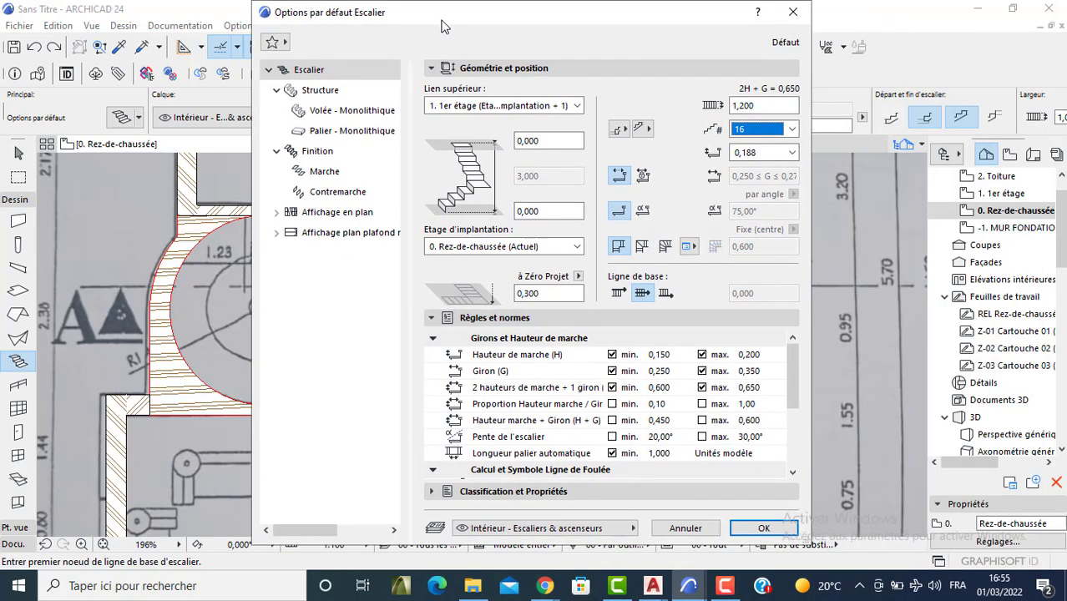
left_click(774, 129)
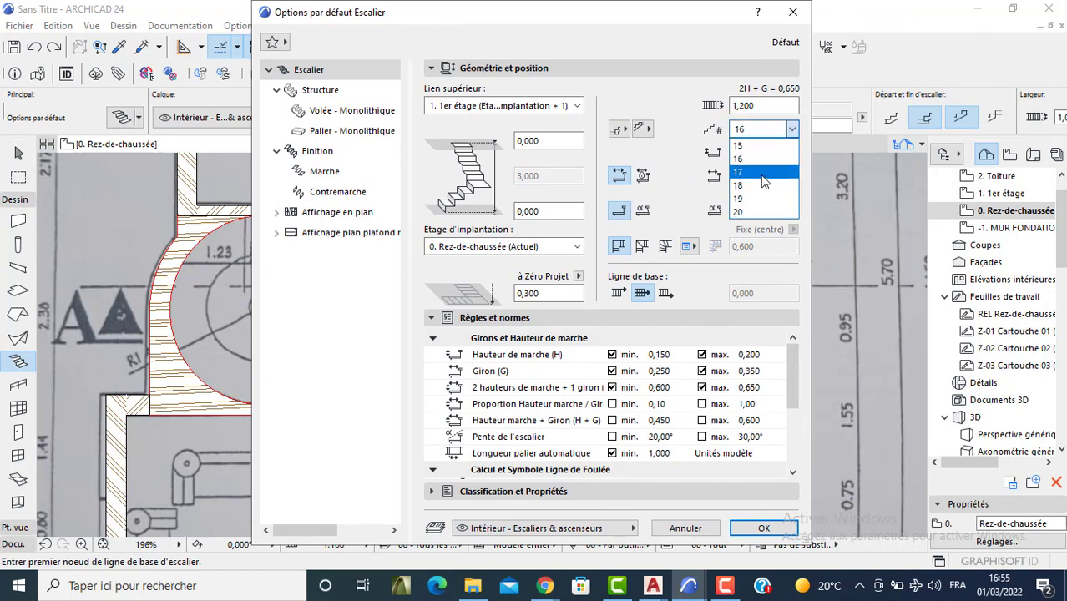
left_click(764, 184)
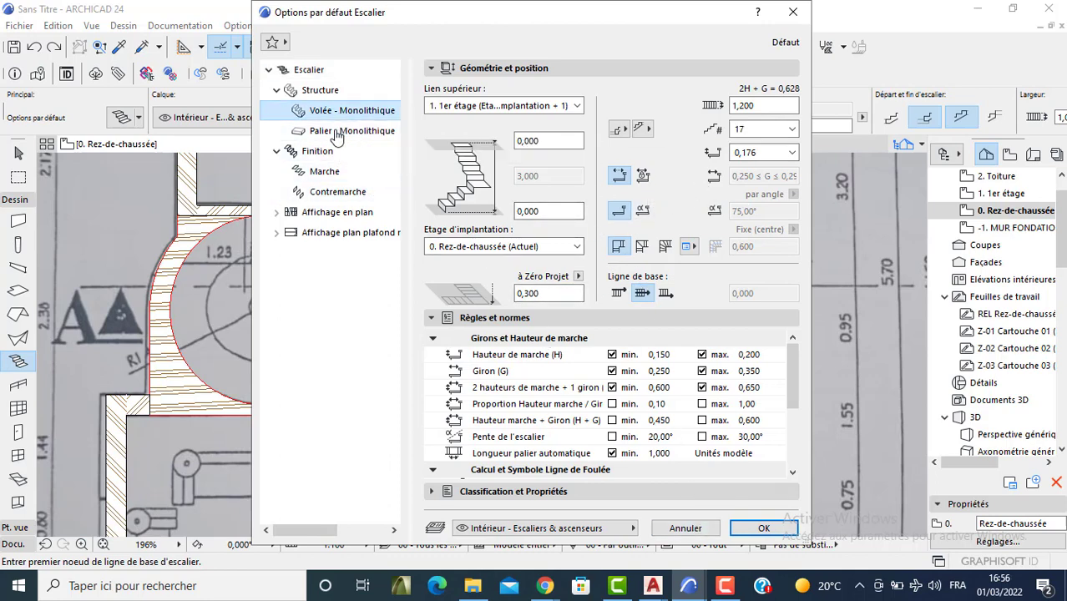
Step: Give the monolithic stair flight a stepped underside and set its vertical structure thickness to 0,10
left_click(291, 109)
left_click(305, 128)
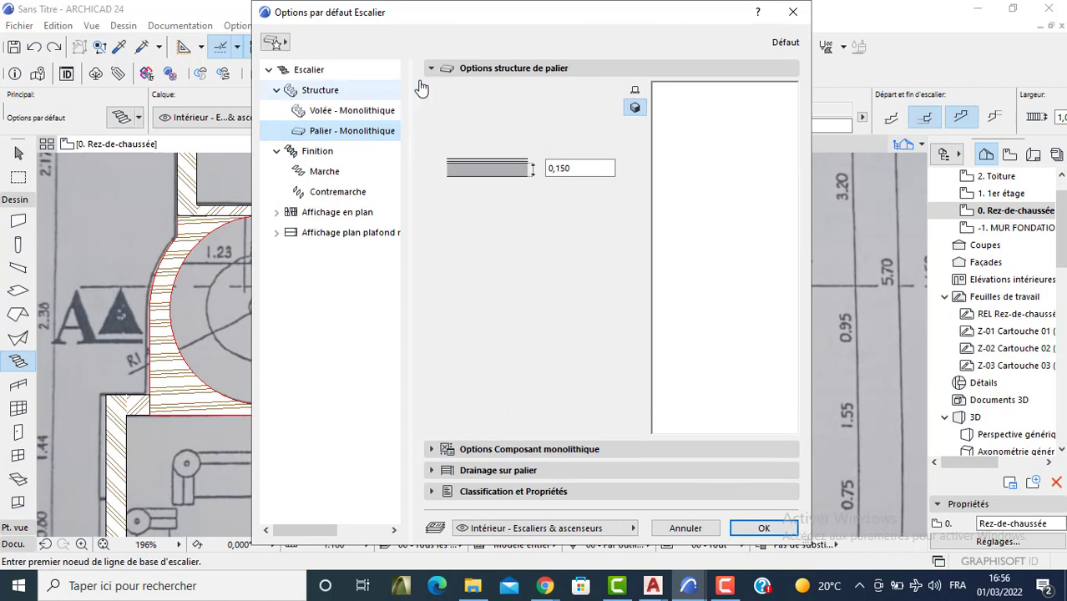
left_click(320, 111)
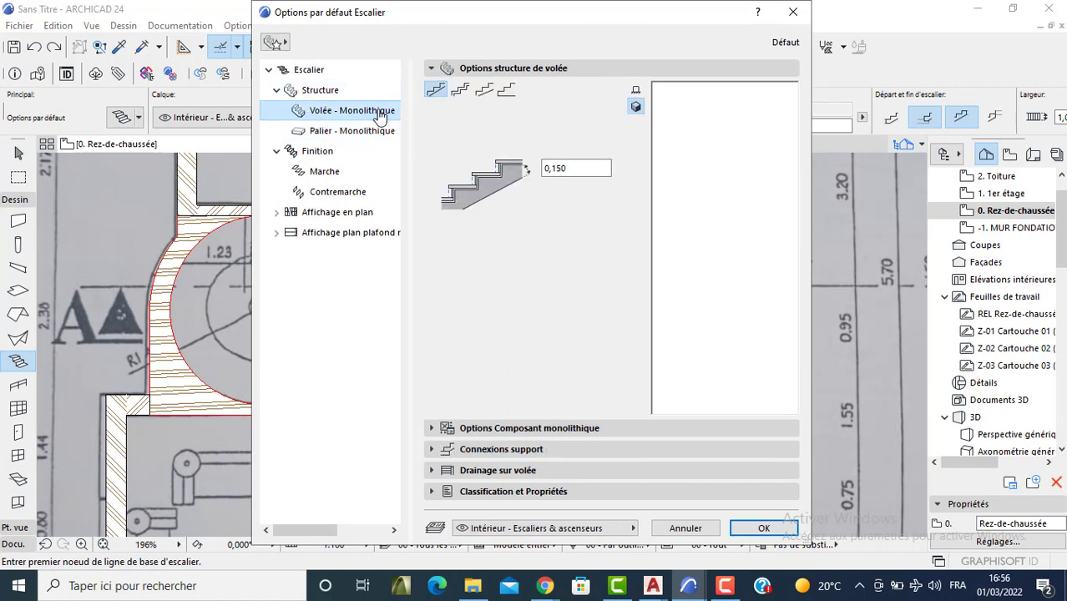
left_click(460, 92)
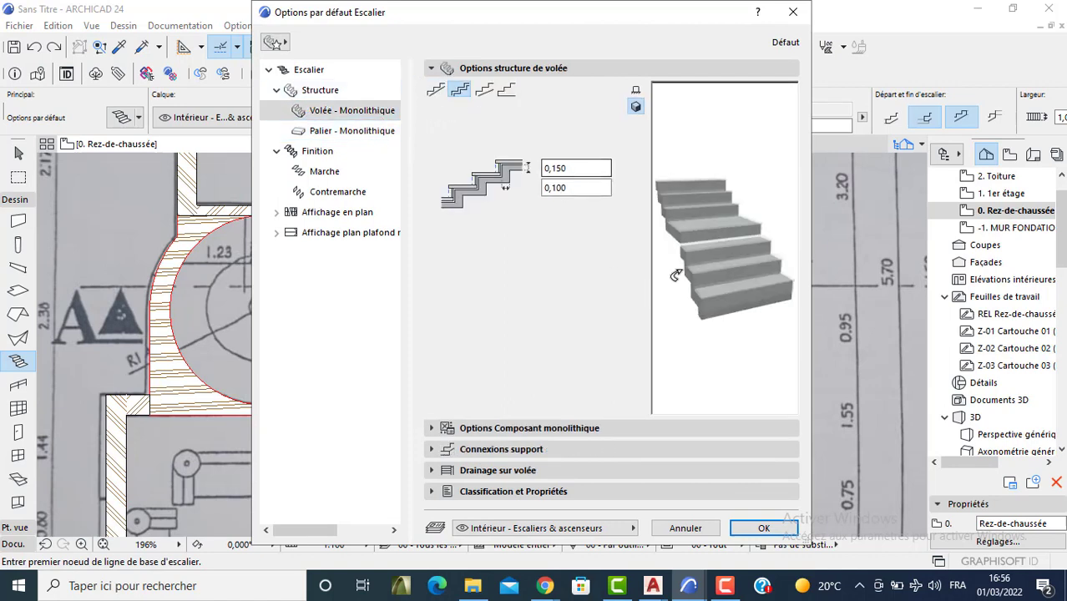
left_click_drag(578, 170, 561, 173)
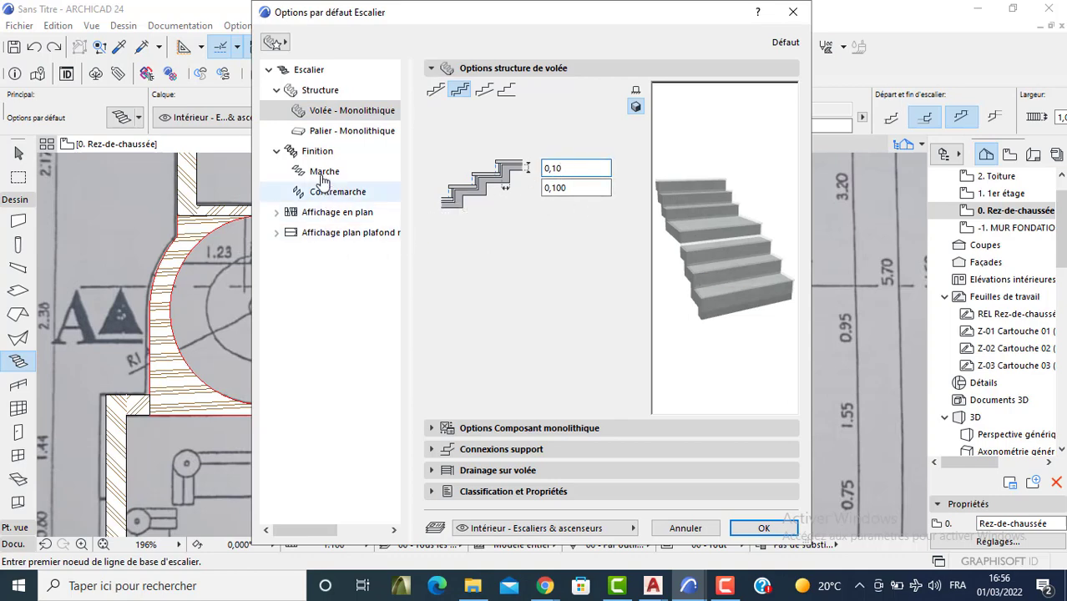
Step: Set the monolithic landing thickness to 0,100, check the tread finish settings and accept the stair defaults
left_click(338, 131)
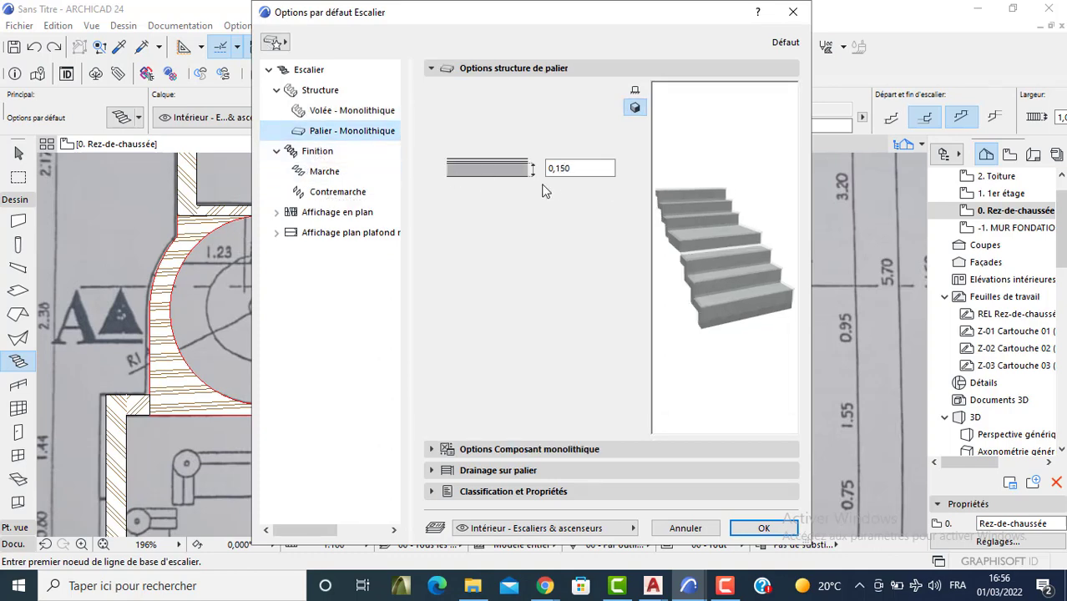
left_click_drag(570, 168, 562, 168)
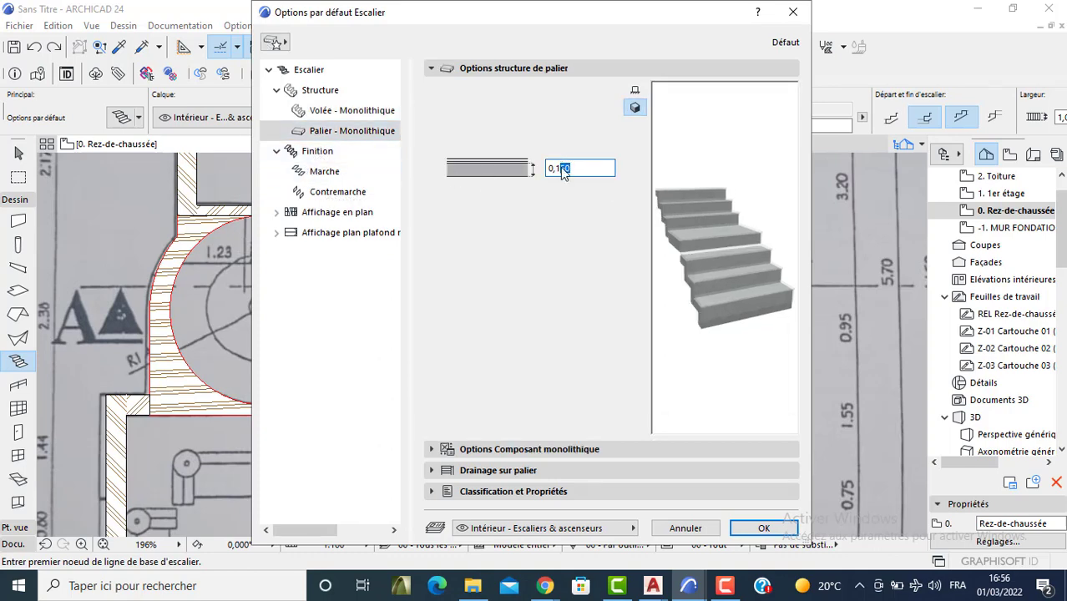
type("00")
left_click(350, 194)
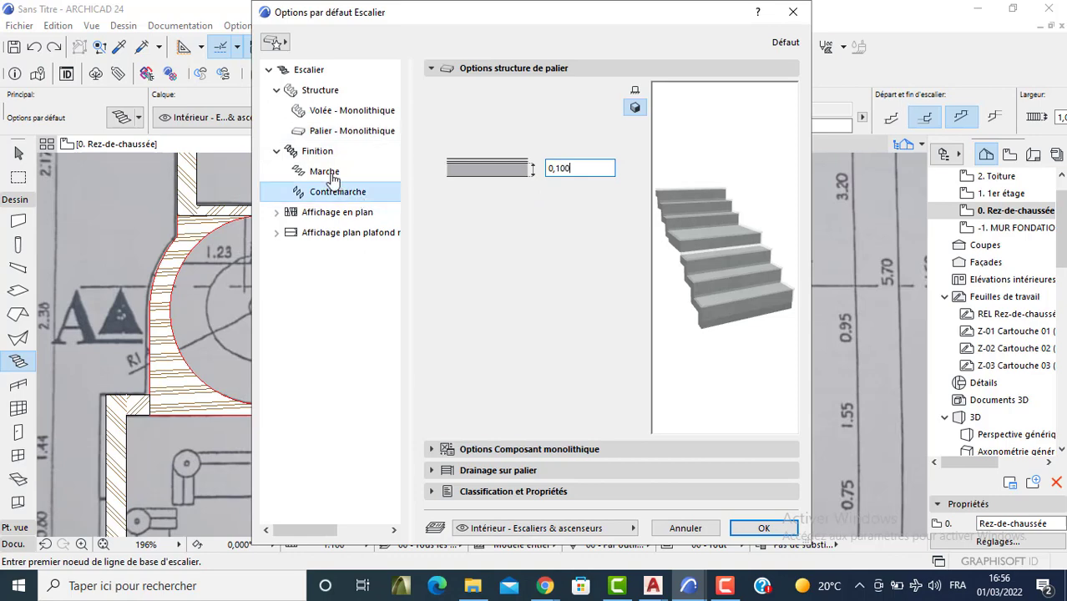
left_click(327, 171)
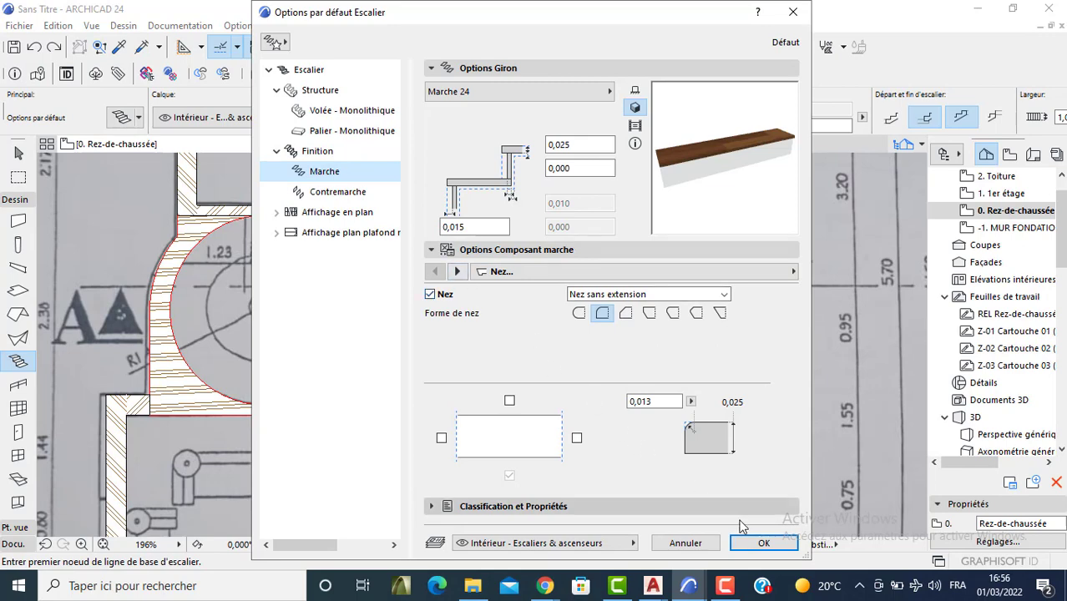
left_click(758, 544)
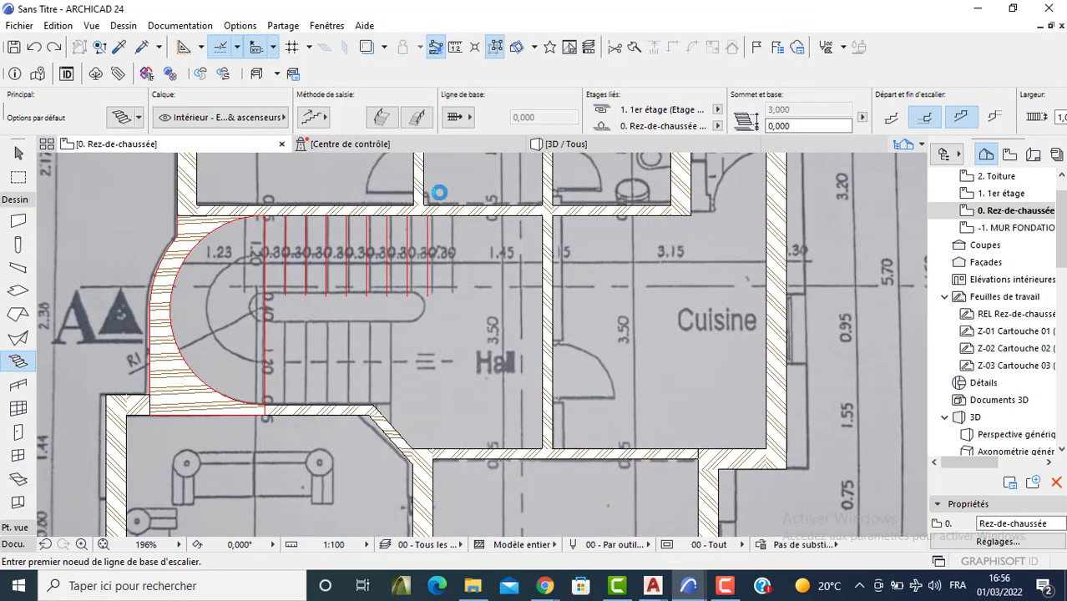
Step: Start the stair in the hall with a horizontal upper flight baseline about 3,25 m long towards the curved wall
left_click(417, 122)
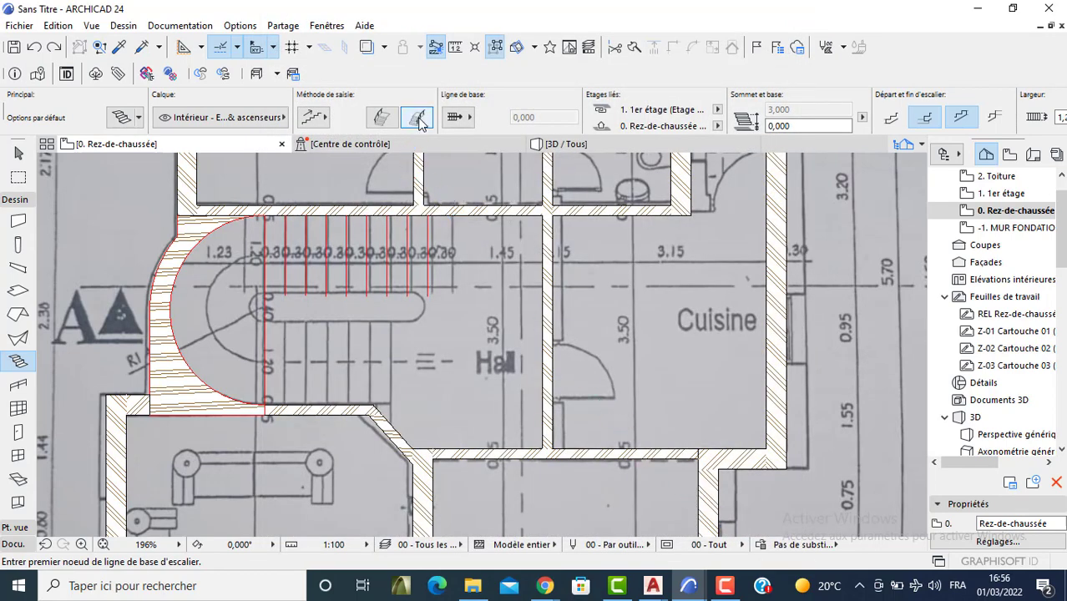
left_click(452, 258)
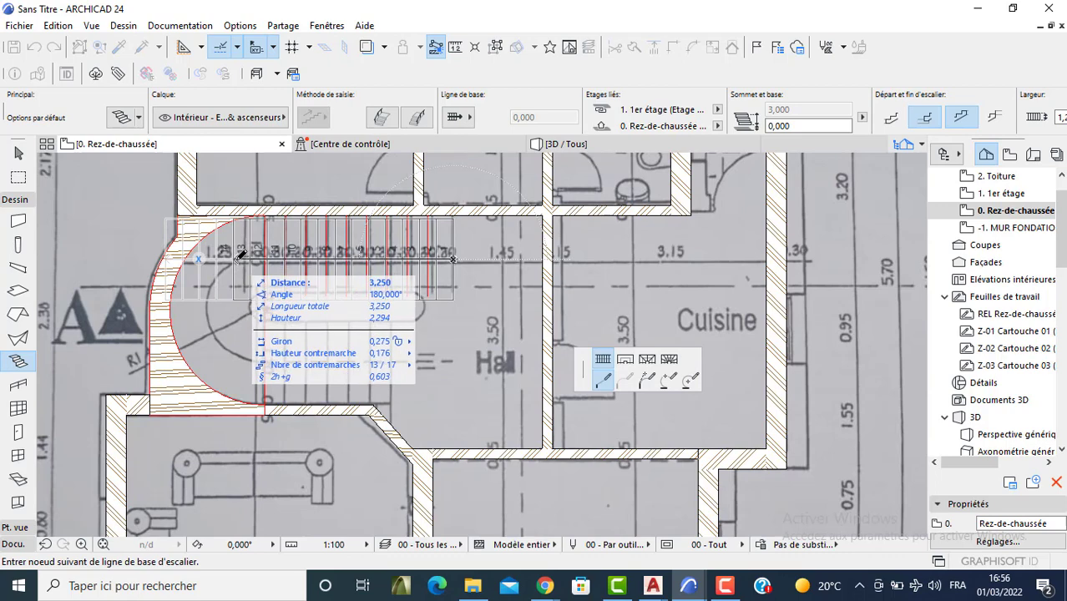
left_click(242, 260)
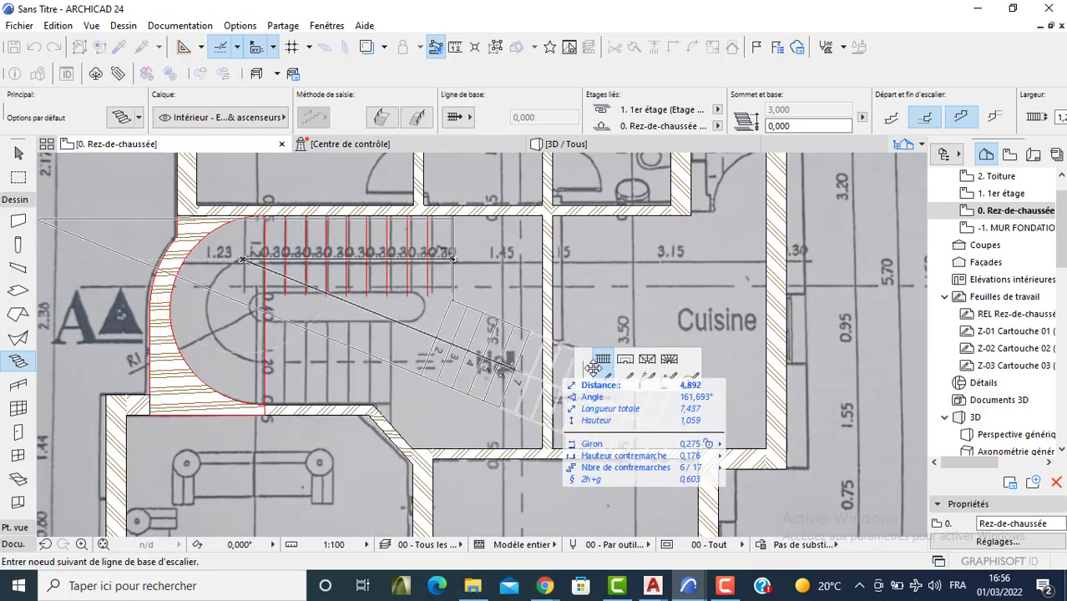
Step: Continue the stair with a 1,6 m landing segment downwards and finish it with a parallel lower flight reaching riser 17
left_click(626, 359)
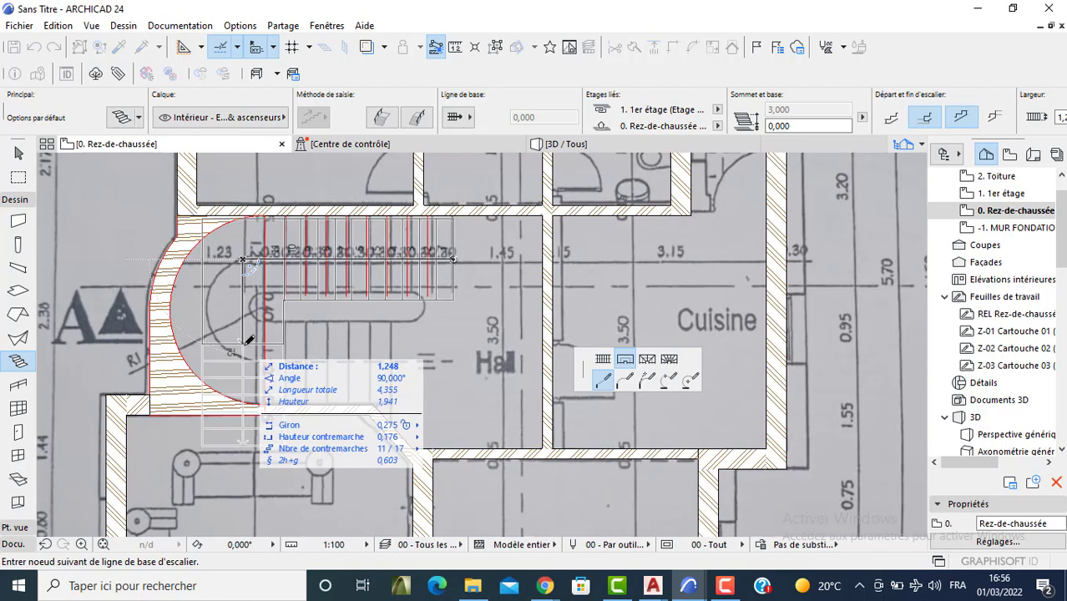
type("1,6")
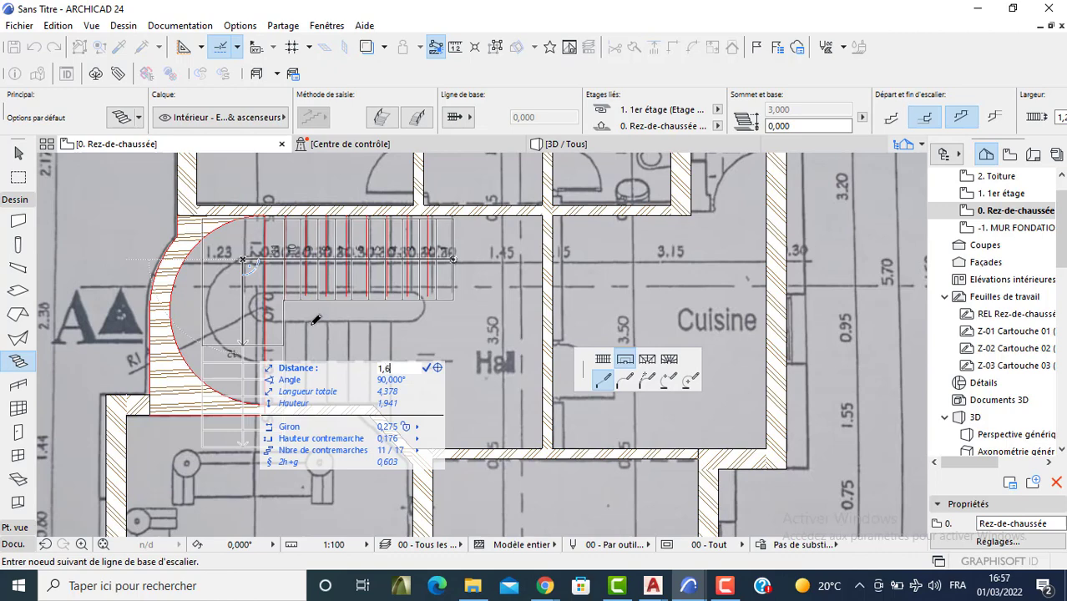
left_click(242, 366)
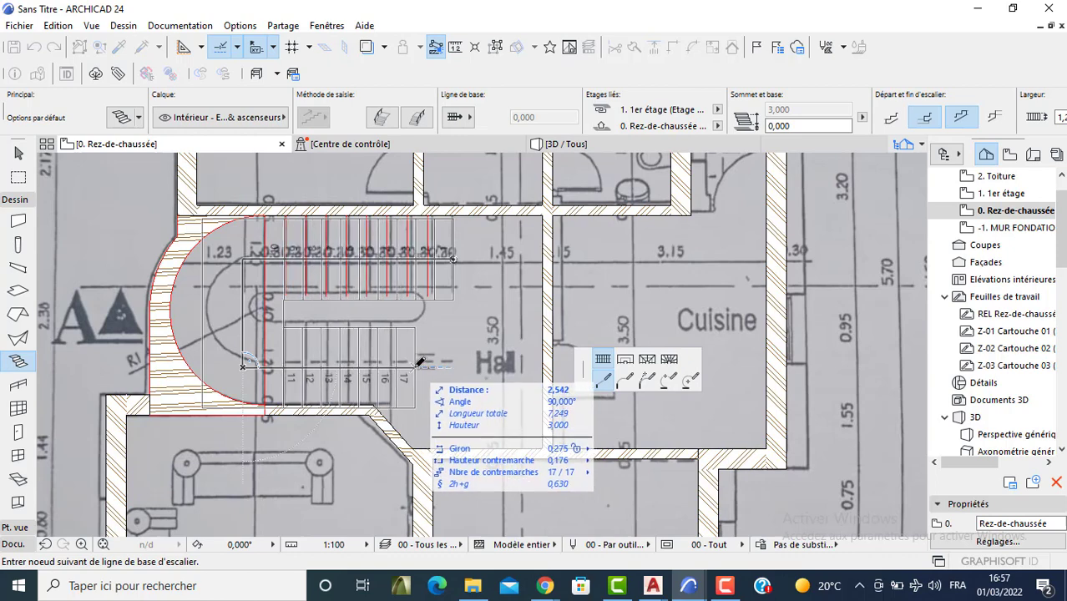
double_click(419, 362)
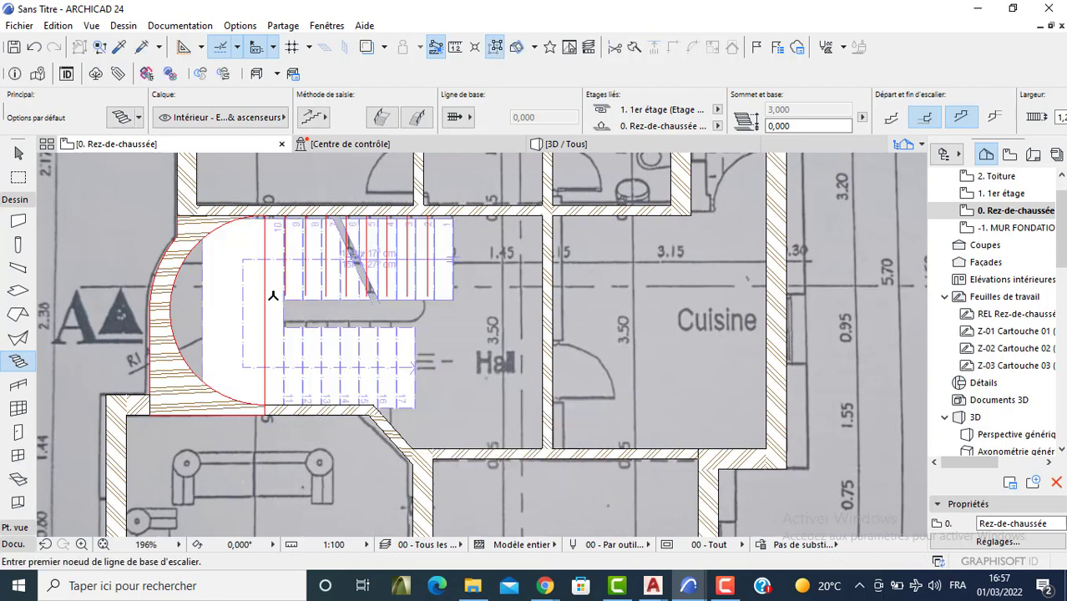
key("Escape")
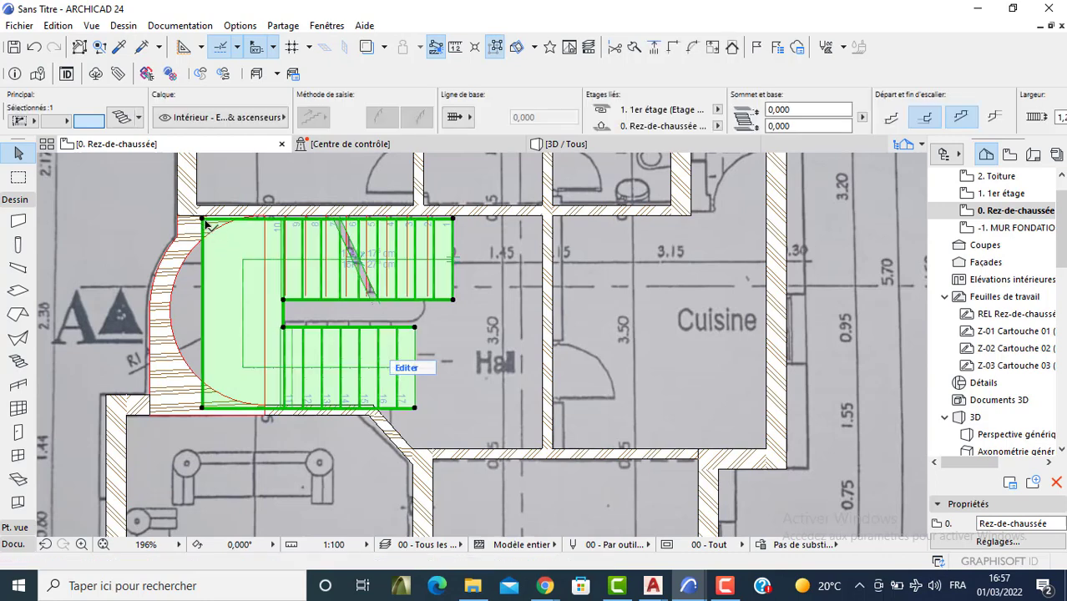
Step: Round the upper outer corner of the stair landing with a fillet of radius 1,4
left_click(202, 220)
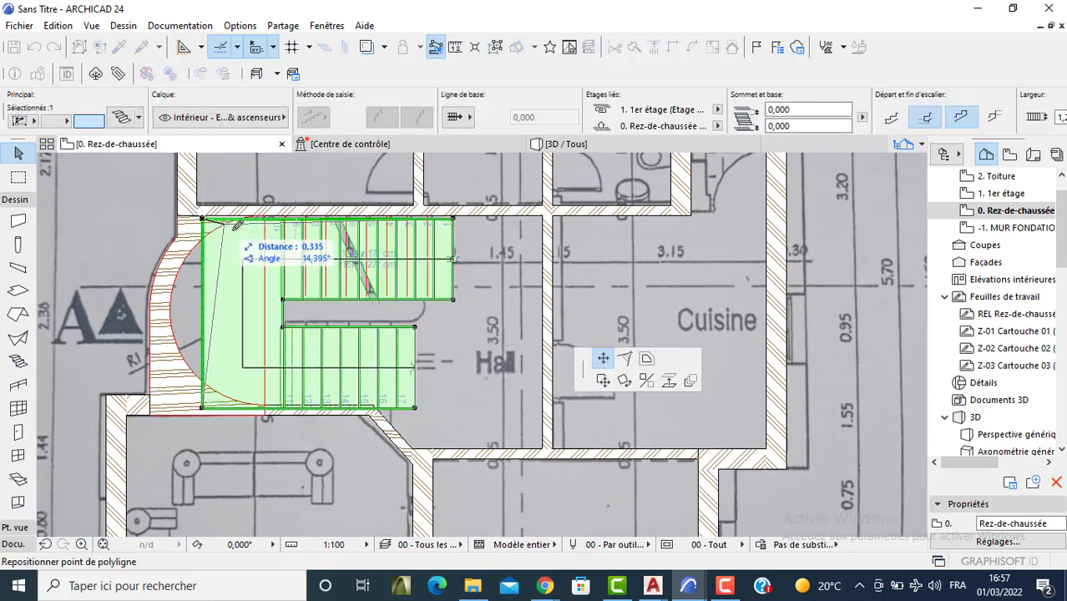
left_click(625, 359)
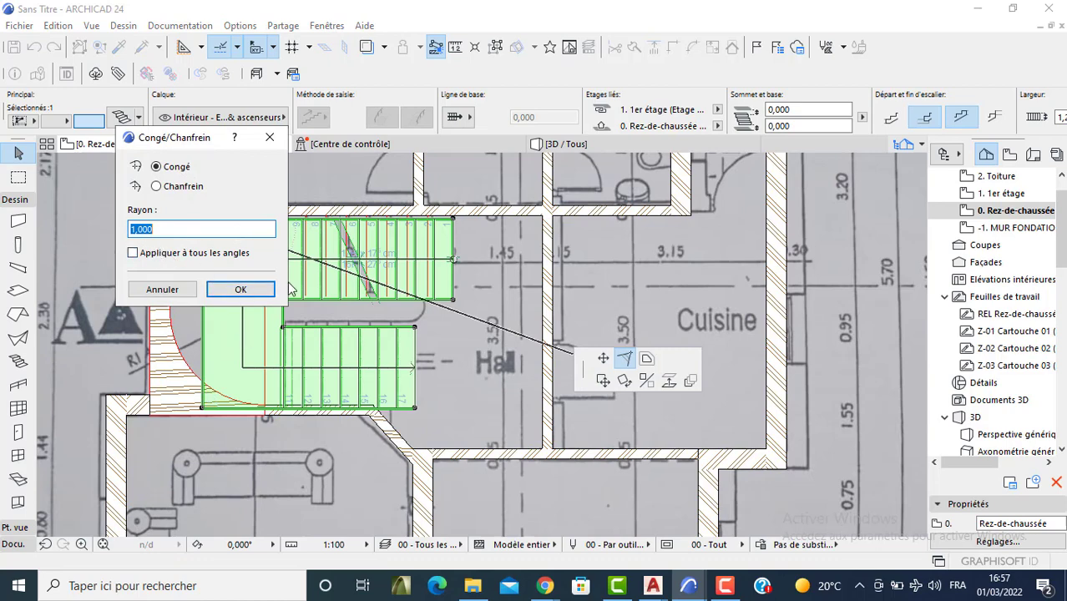
type("1,4")
key("Return")
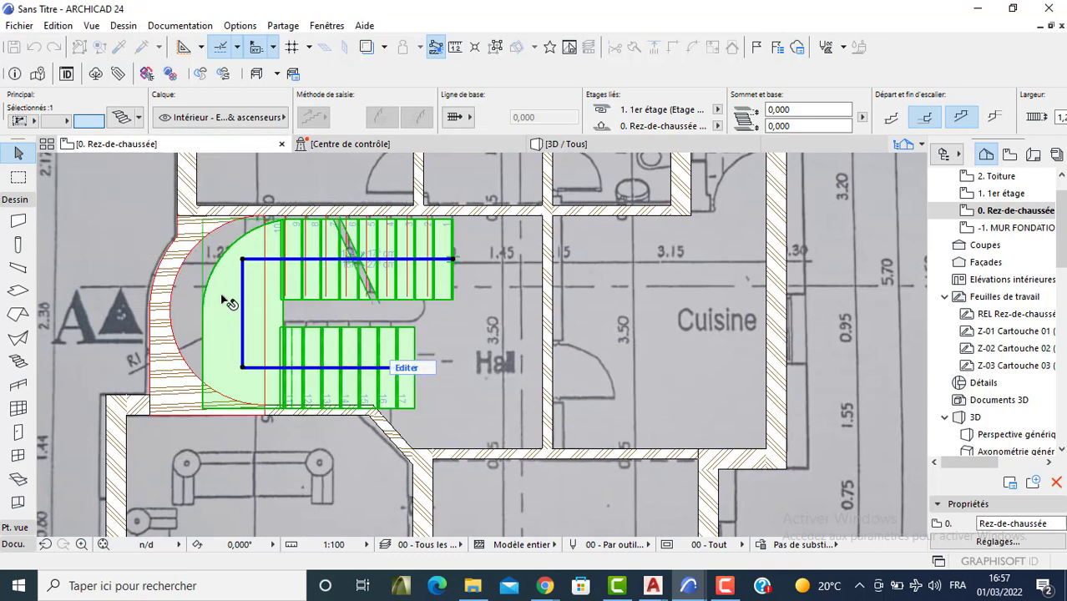
Step: Round the lower outer corner of the stair landing with a 1,400 radius fillet
left_click(203, 408)
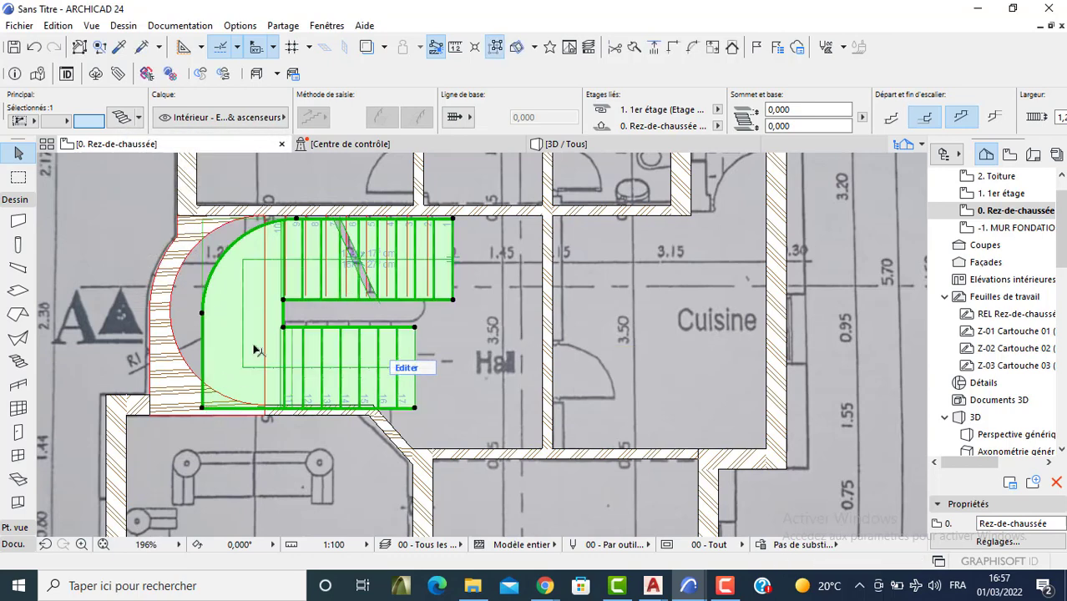
left_click(203, 408)
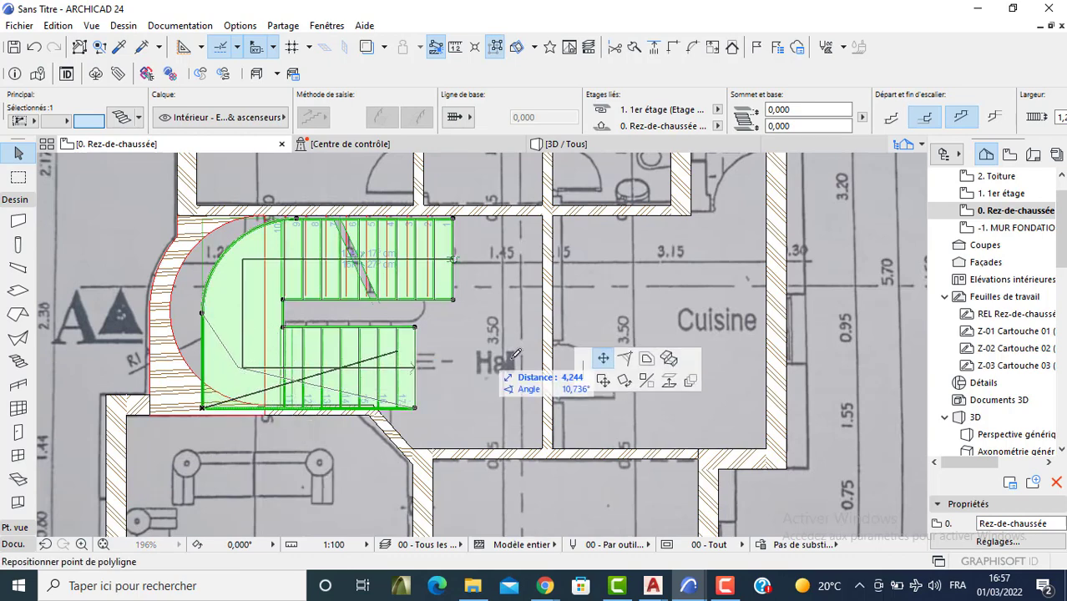
left_click(628, 359)
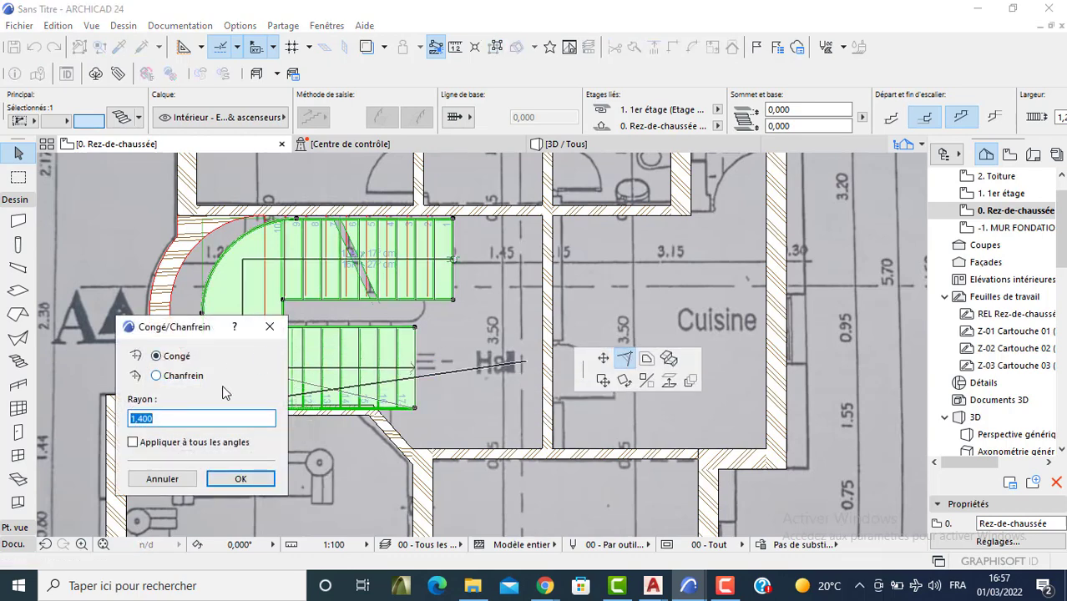
key("Return")
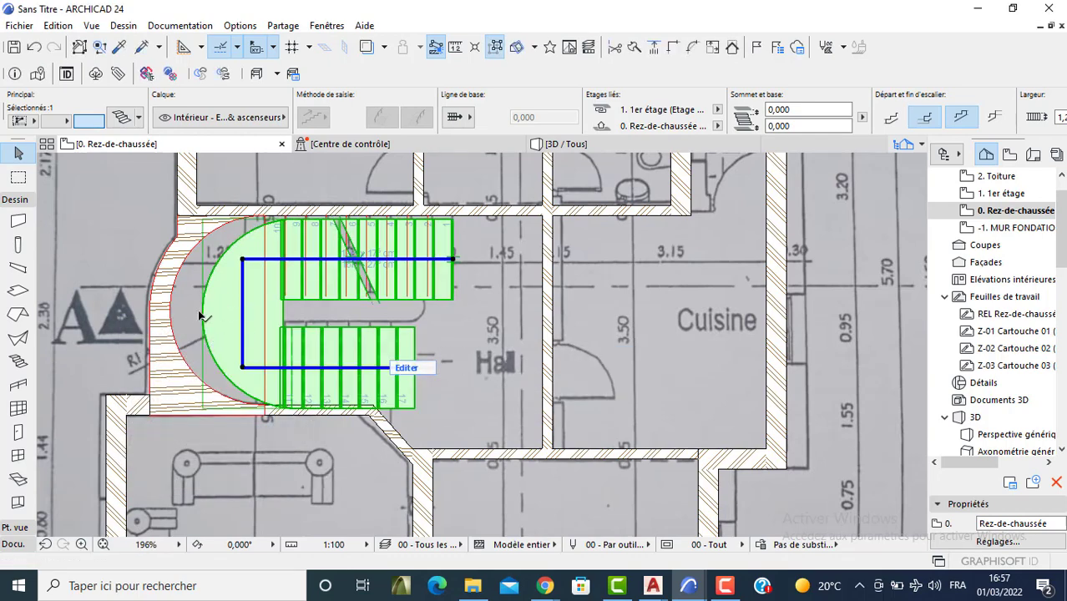
Step: Move the whole stair left so the outermost point of its rounded landing meets the curved wall's inner face
left_click(202, 312)
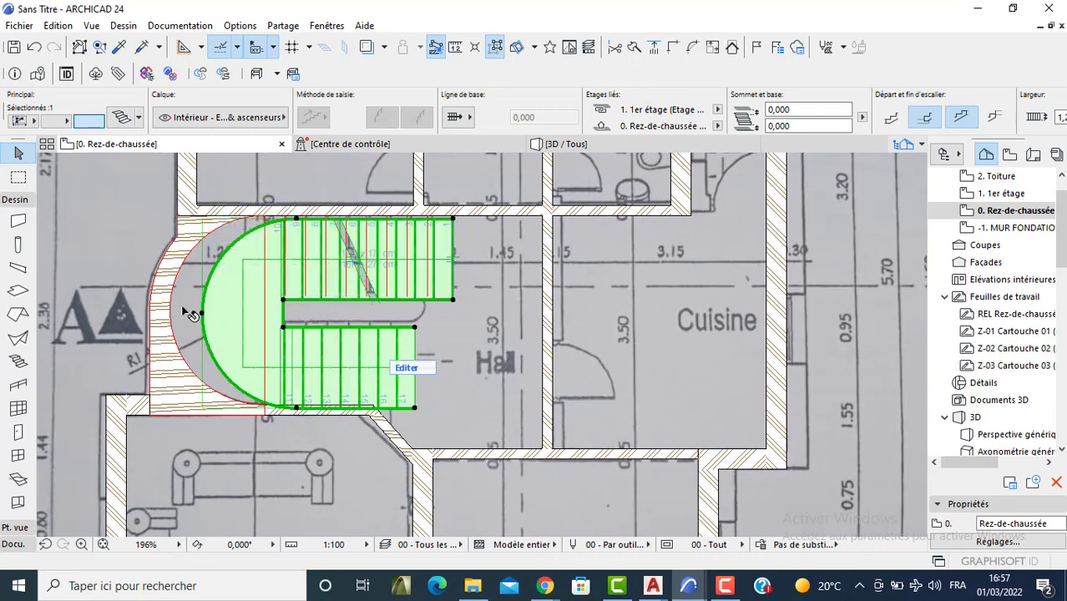
left_click(201, 315)
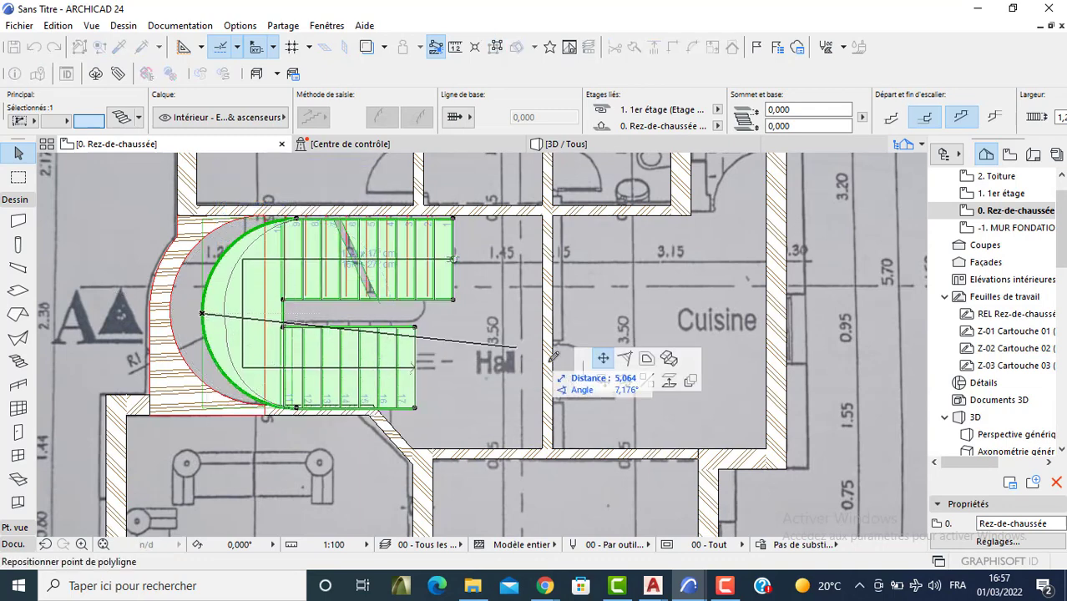
left_click(603, 381)
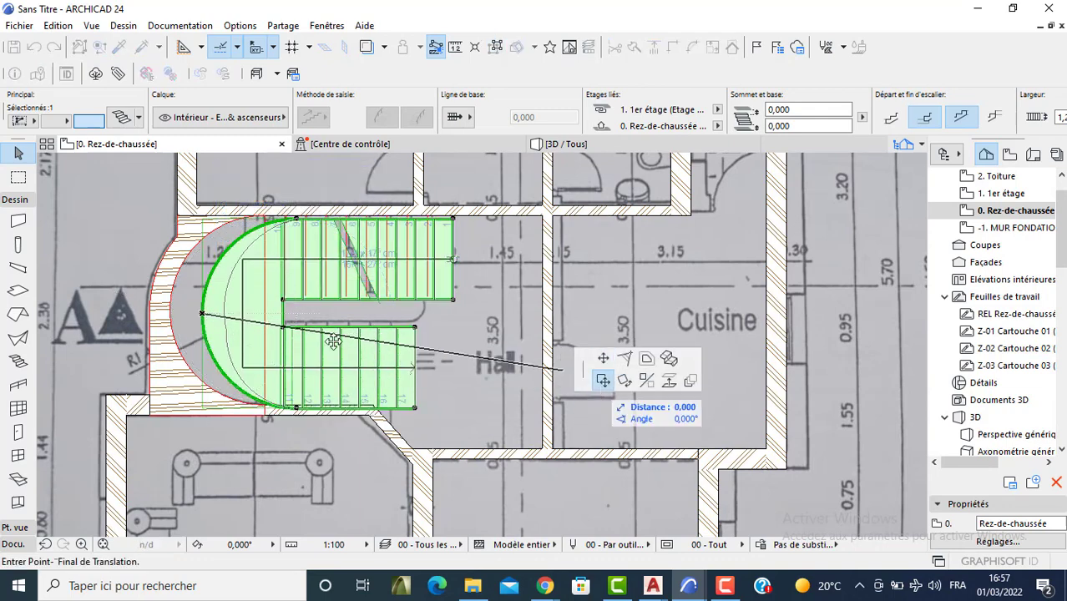
left_click(171, 312)
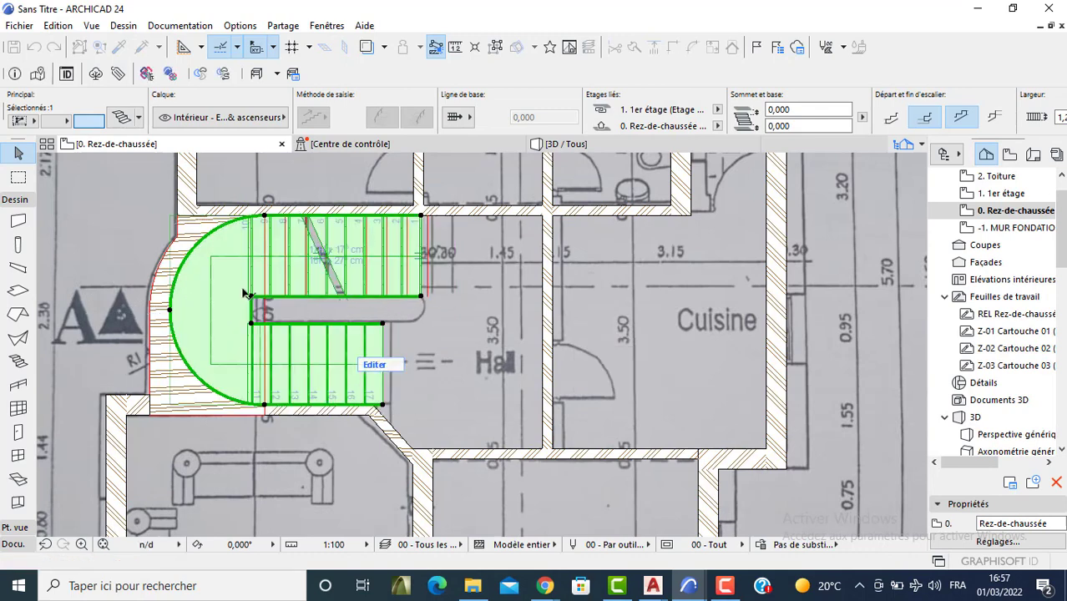
key("Escape")
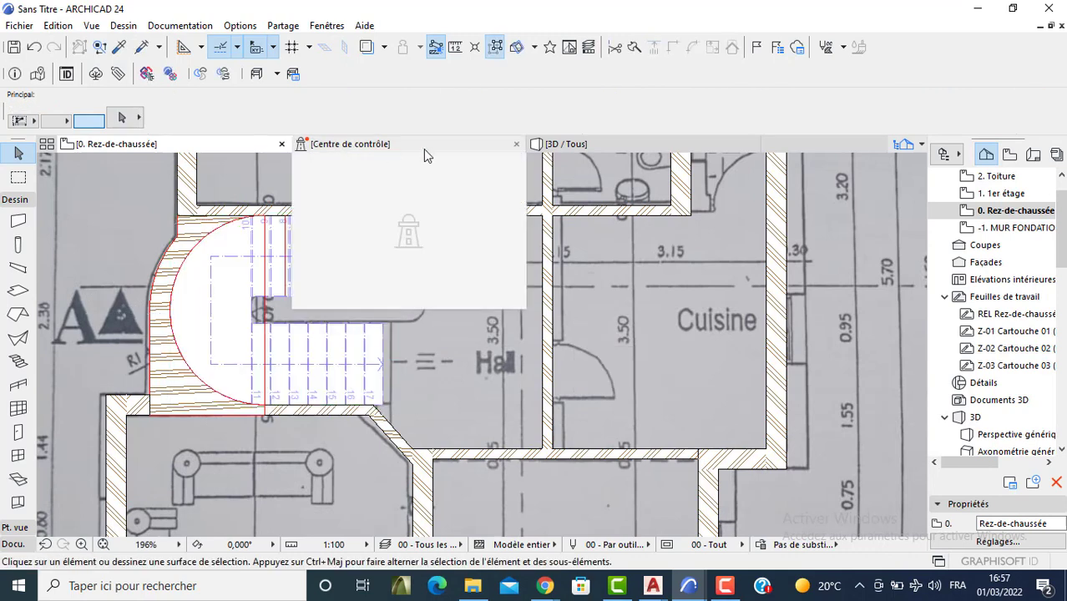
Step: Open the 3D view, set its model view options to 04 - Exécution (LOD 300) and examine the staircase from several angles
left_click(551, 145)
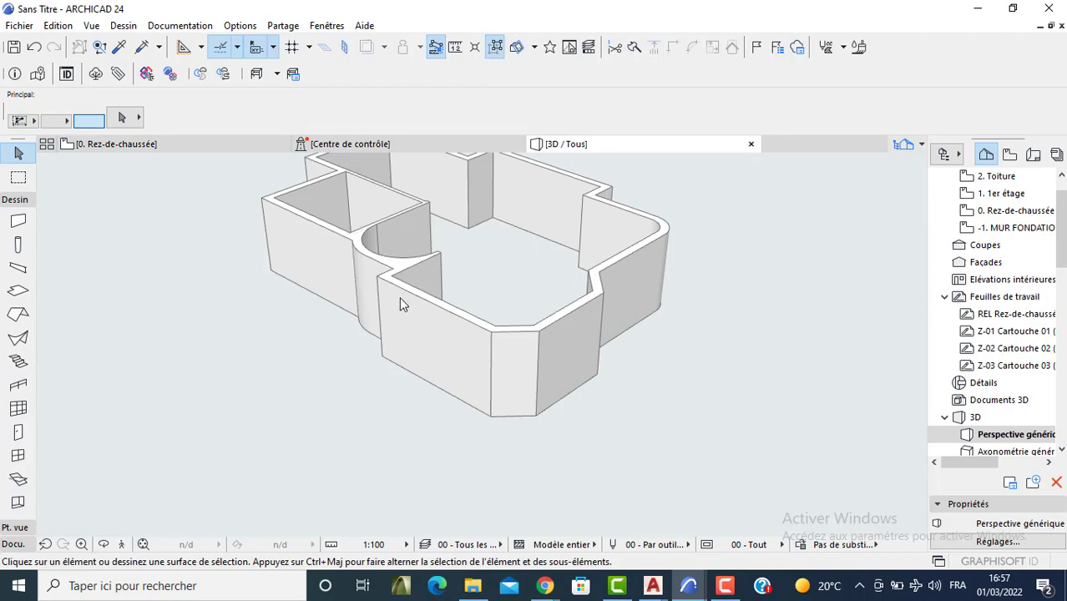
middle_click_drag(400, 299, 477, 219, "shift")
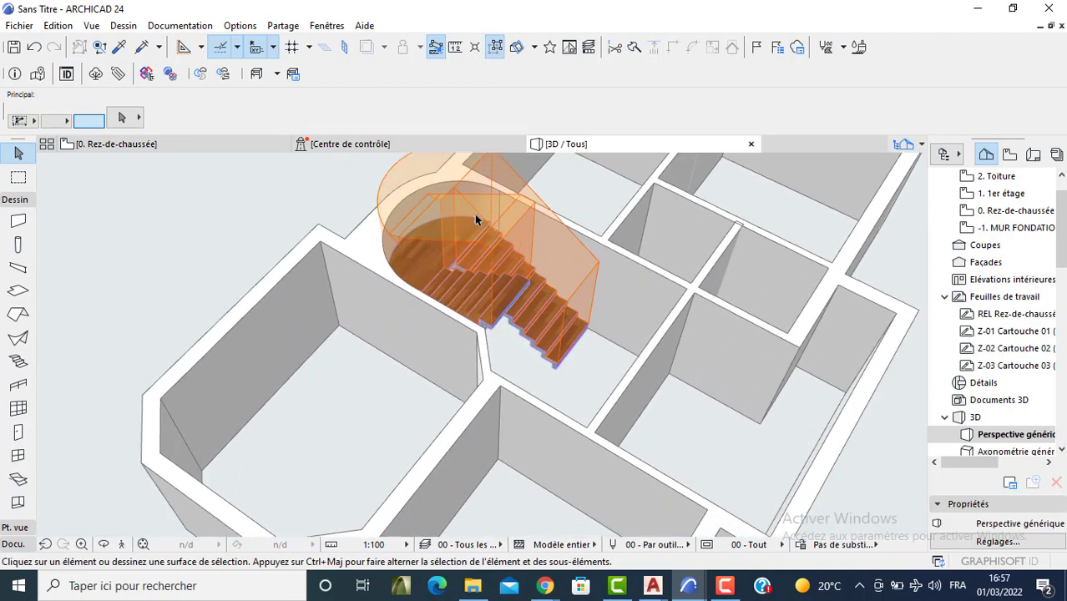
left_click(566, 362)
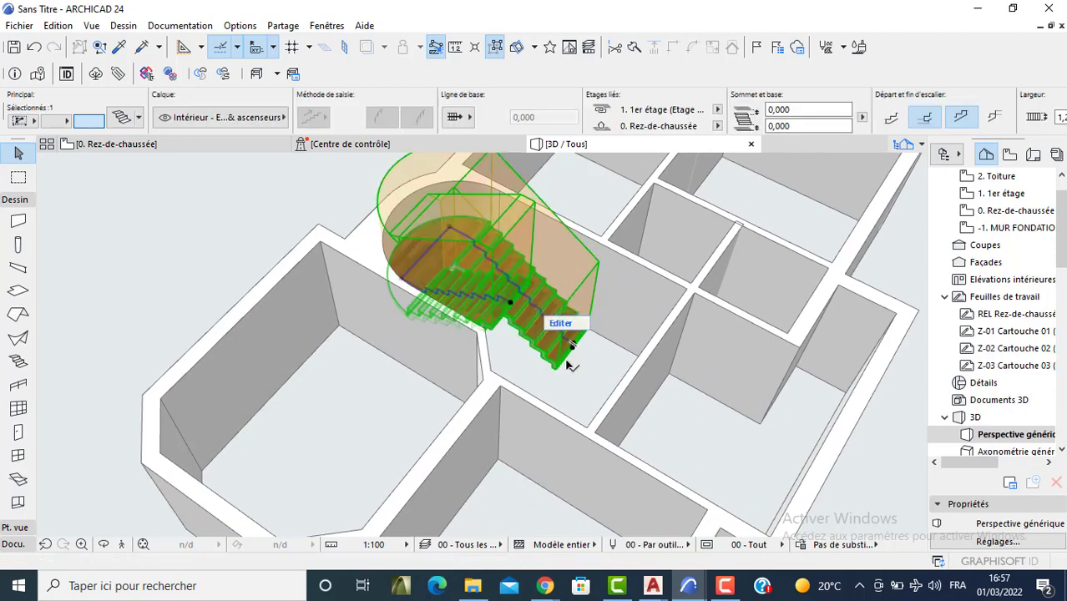
left_click(742, 544)
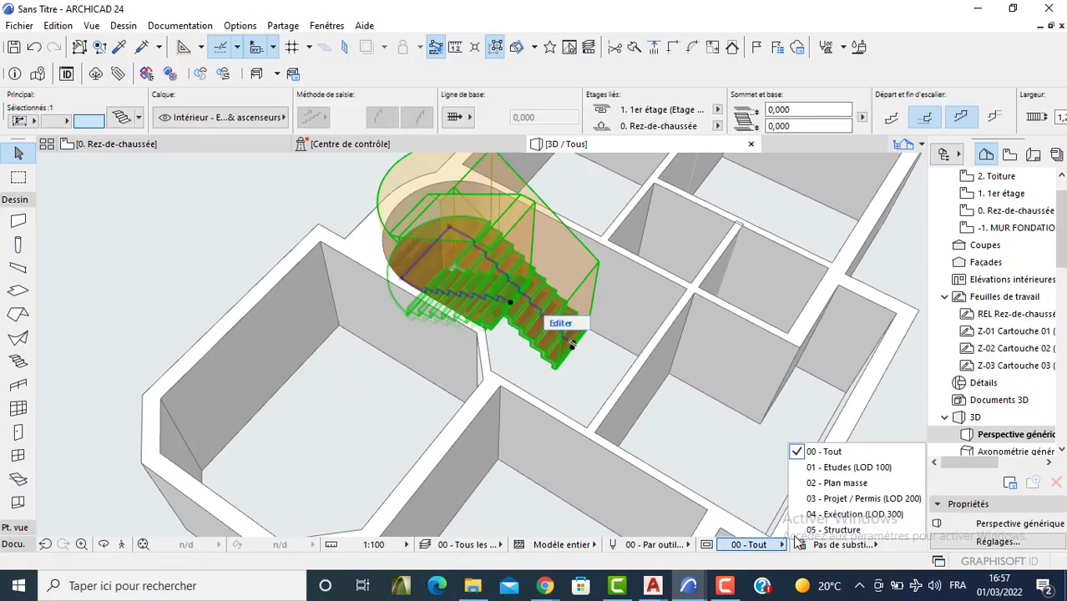
left_click(855, 514)
left_click(239, 212)
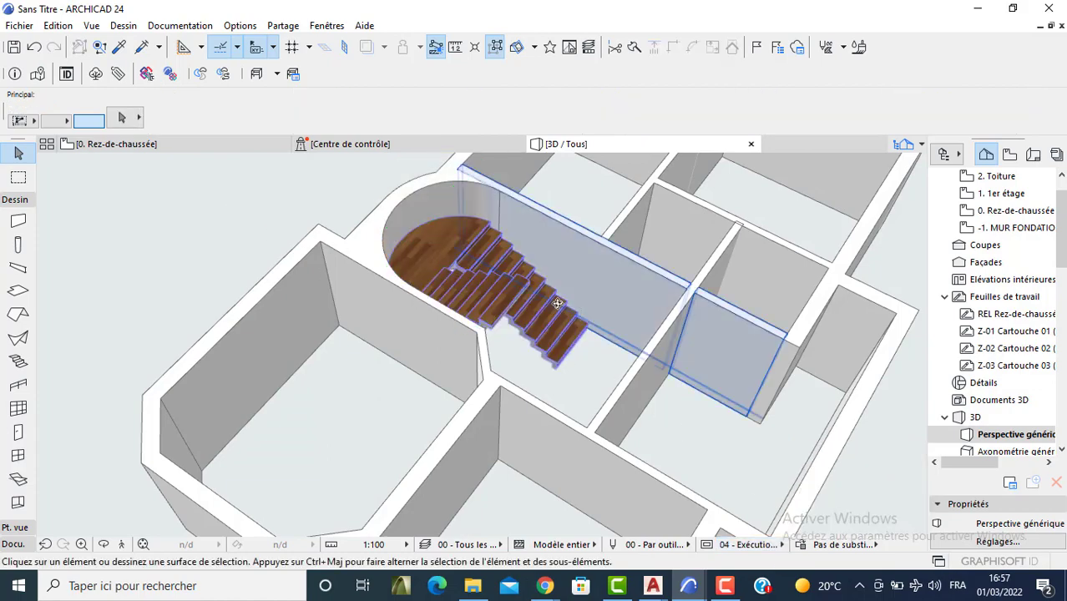
middle_click_drag(576, 321, 217, 209, "shift")
scroll(555, 418, "up", 3)
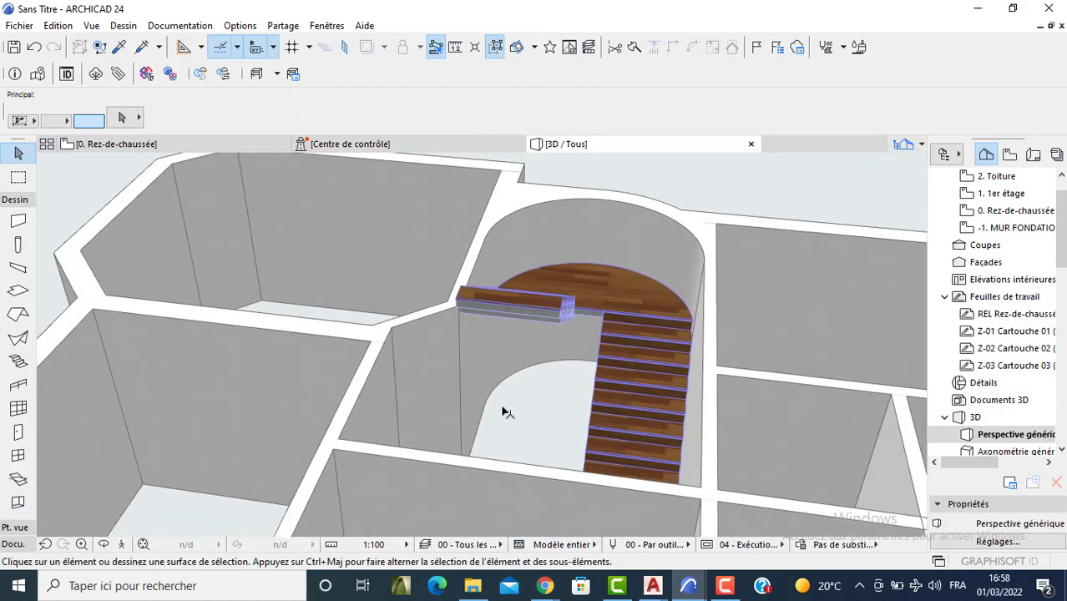
middle_click_drag(503, 408, 656, 373, "shift")
scroll(484, 458, "up", 6)
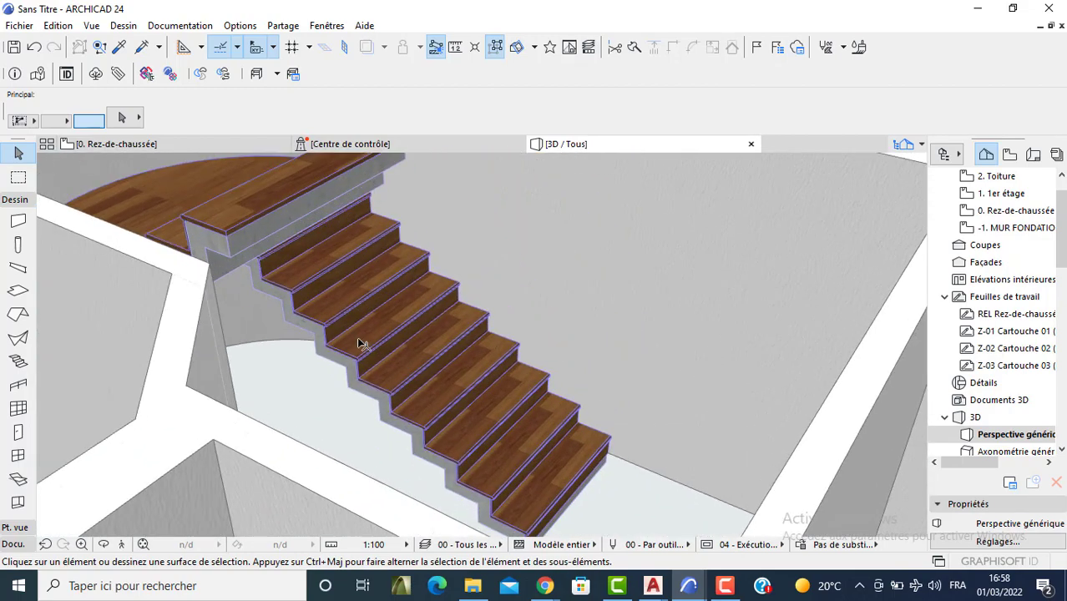
scroll(288, 334, "down", 3)
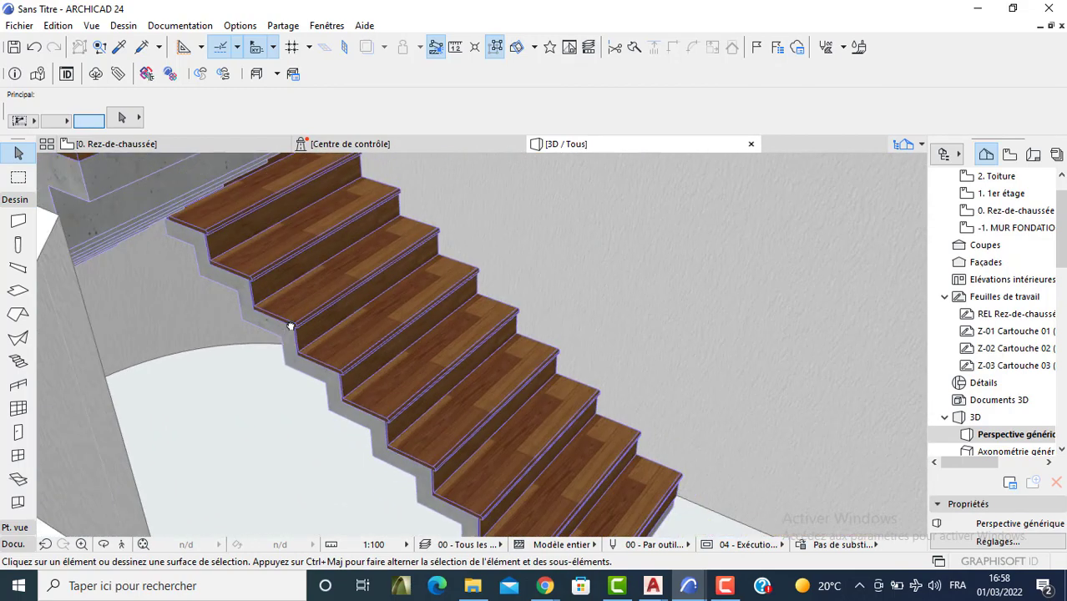
scroll(321, 279, "up", 4)
scroll(318, 271, "up", 4)
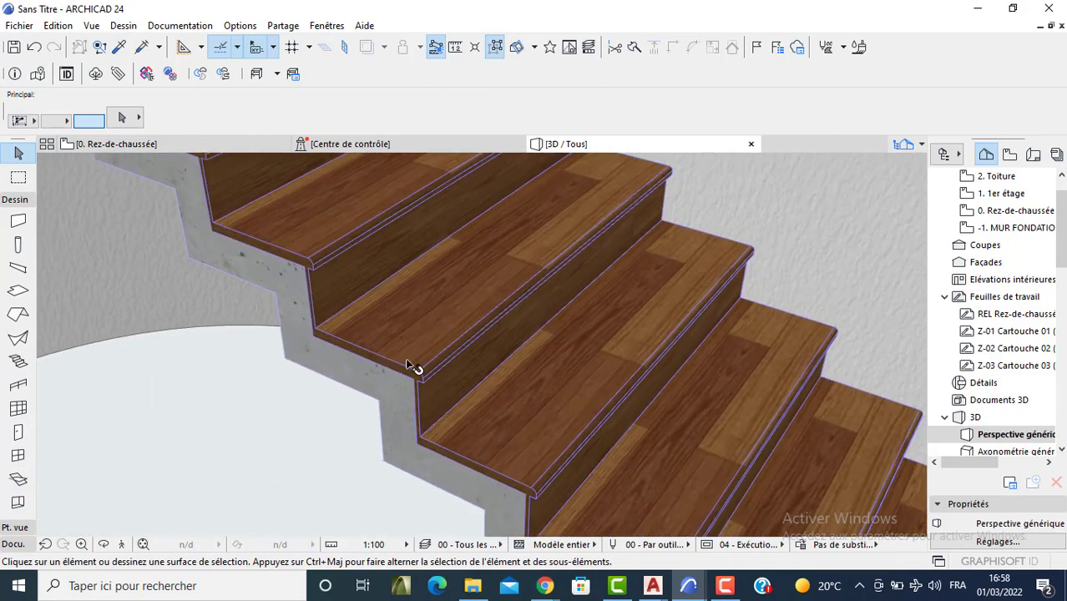
scroll(529, 378, "down", 2)
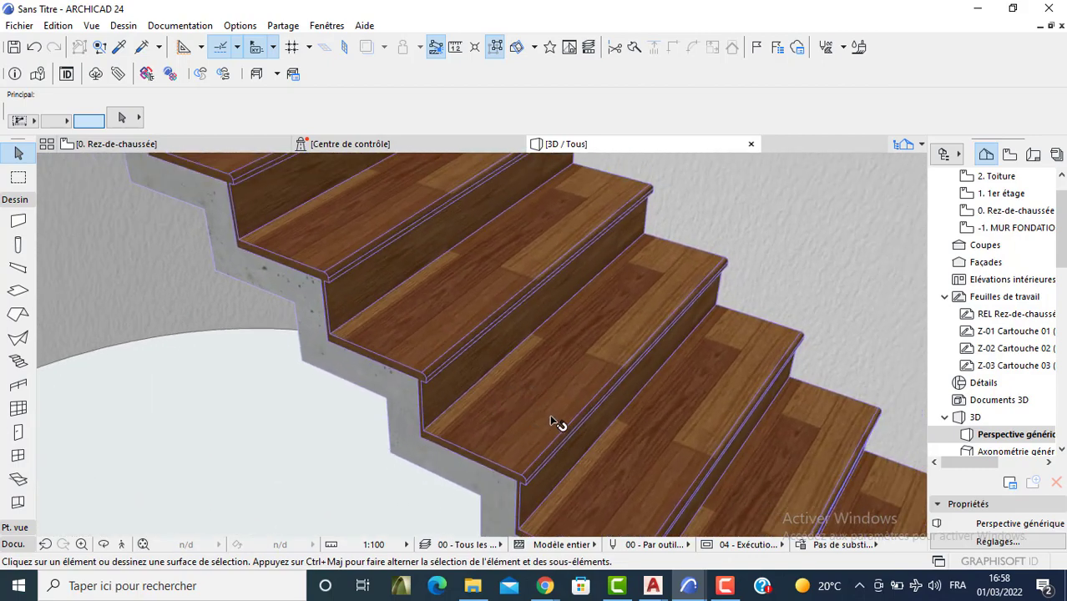
scroll(506, 369, "down", 5)
middle_click_drag(555, 346, 452, 362, "shift")
Step: Draw a railing on the ground-floor plan along the inner edges of both stair flights and the landing between them
key("F2")
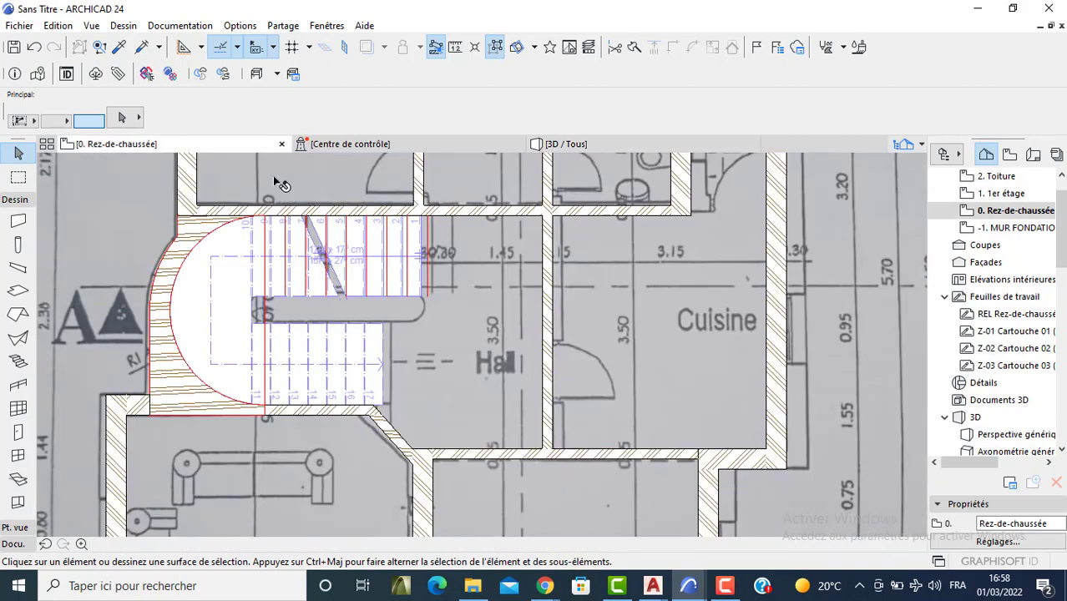
left_click(230, 287)
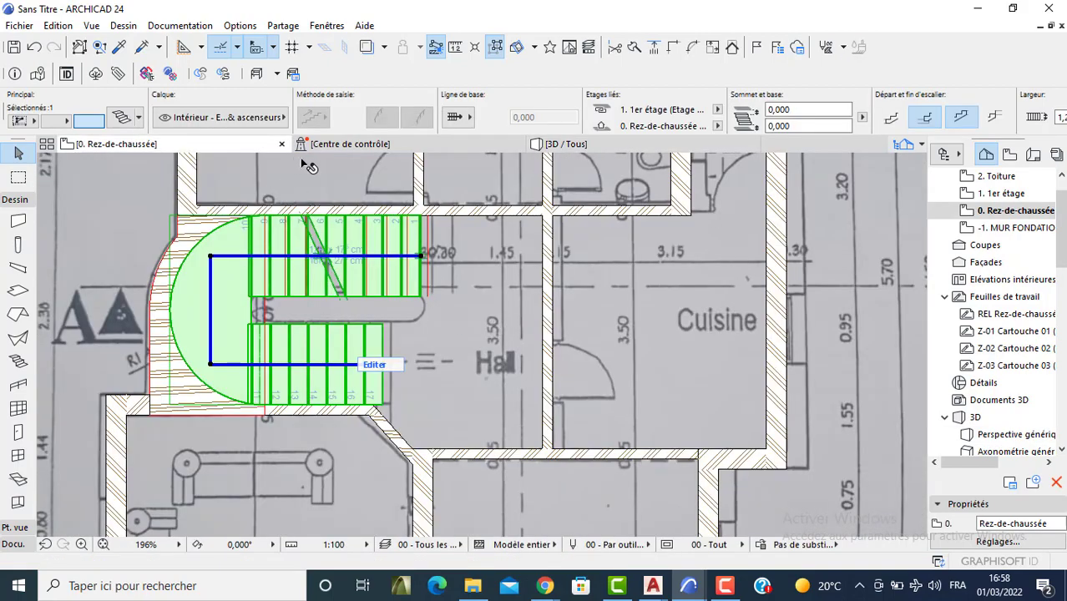
left_click(19, 386)
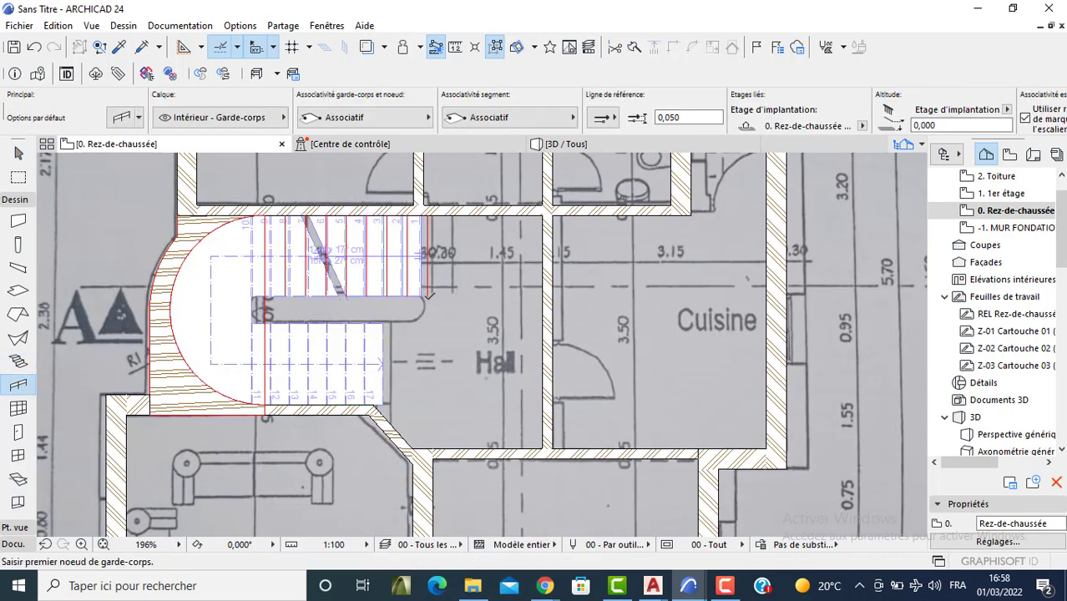
left_click(420, 294)
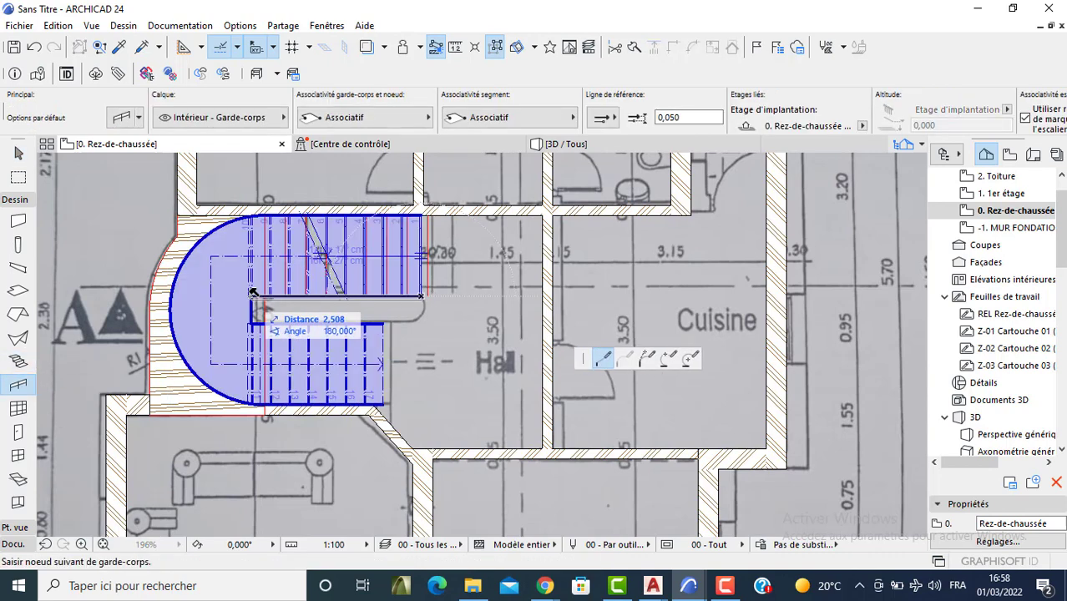
left_click(253, 293)
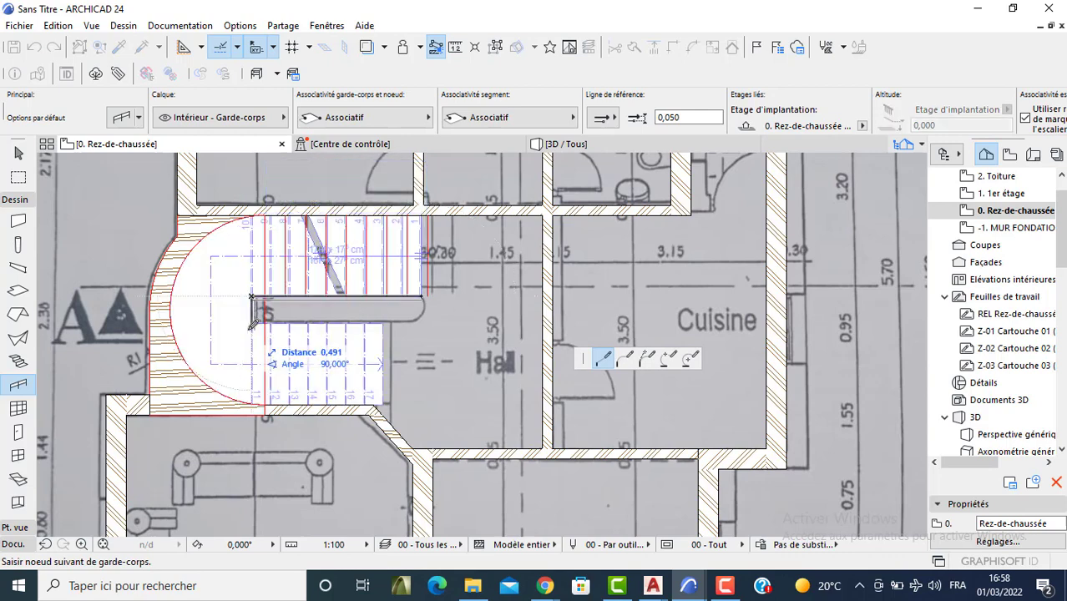
left_click(254, 322)
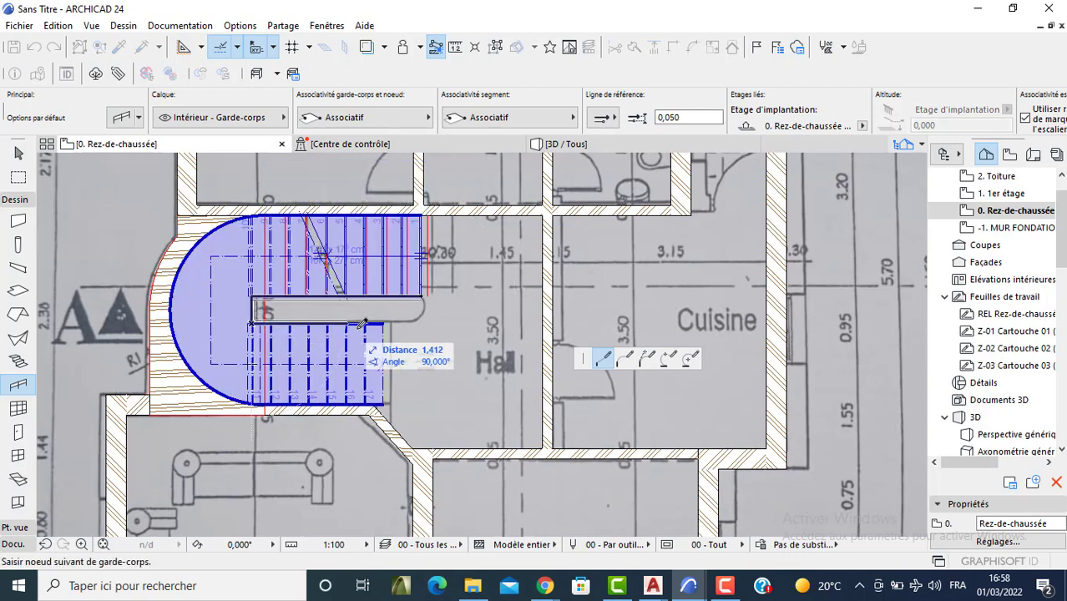
double_click(385, 322)
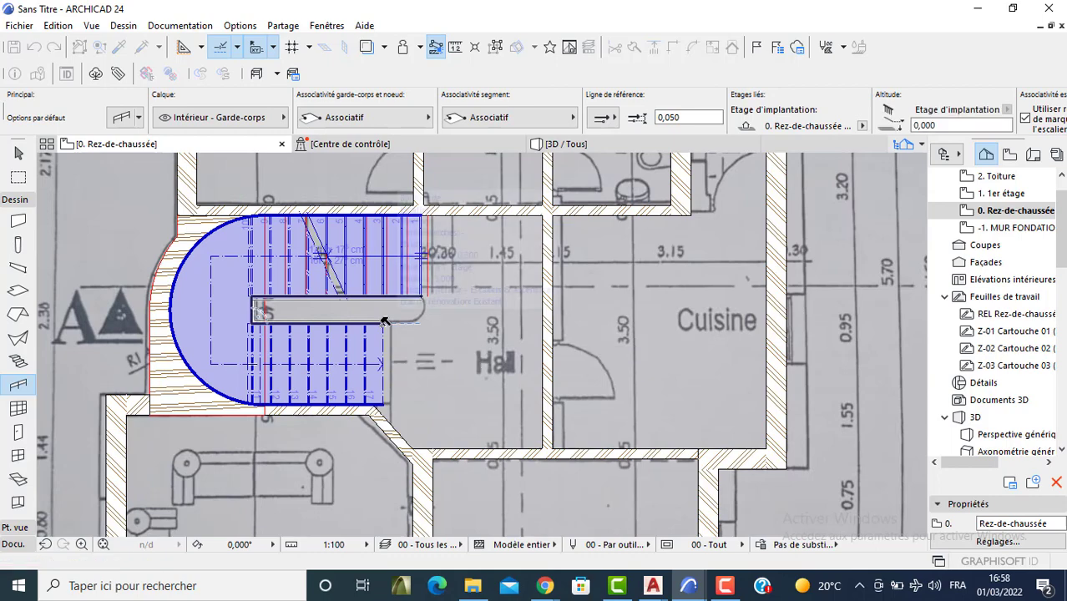
Step: Examine the new stair railing in the 3D view from several angles
left_click(549, 147)
scroll(403, 343, "down", 5)
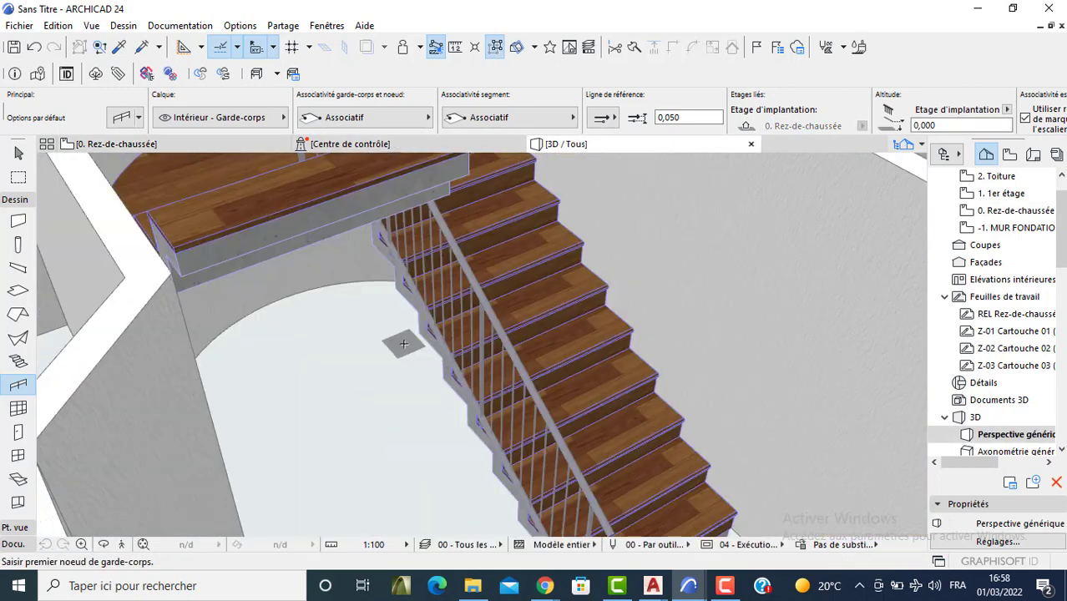
middle_click_drag(525, 359, 449, 342, "shift")
scroll(442, 343, "up", 1)
scroll(362, 394, "down", 3)
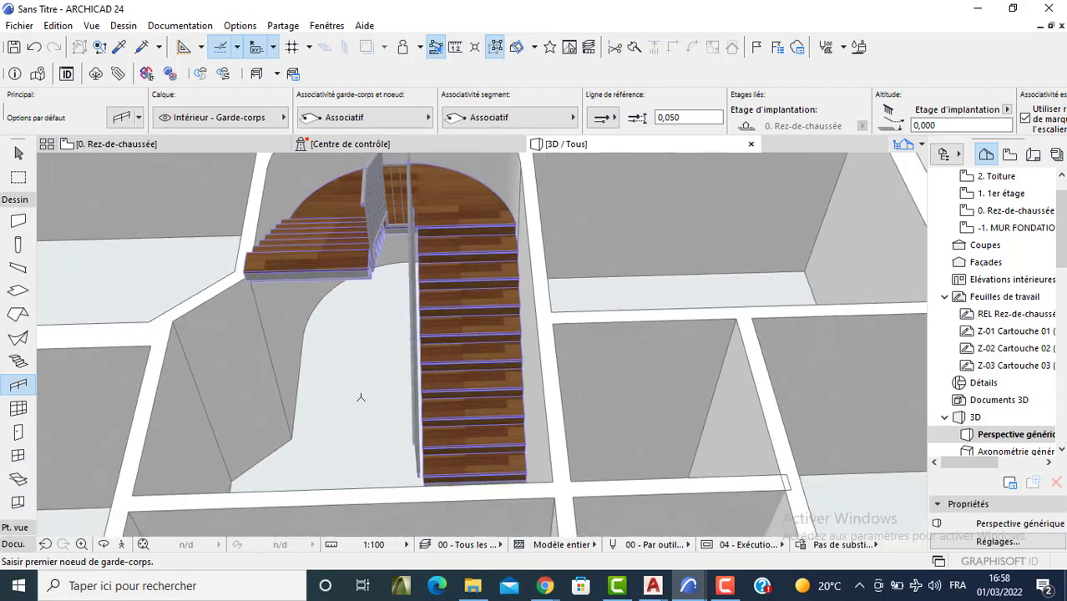
Step: Move the scanned floor plan image on the ground floor horizontally away from the drawn walls, into the empty area beside them
key("F2")
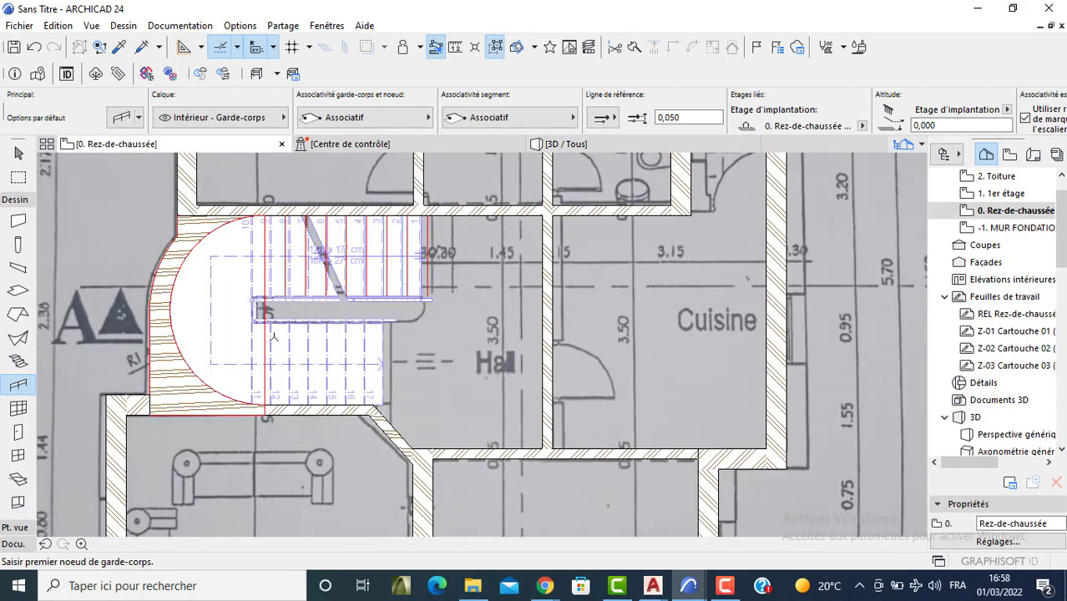
scroll(287, 332, "down", 6)
key("Escape")
left_click(419, 438)
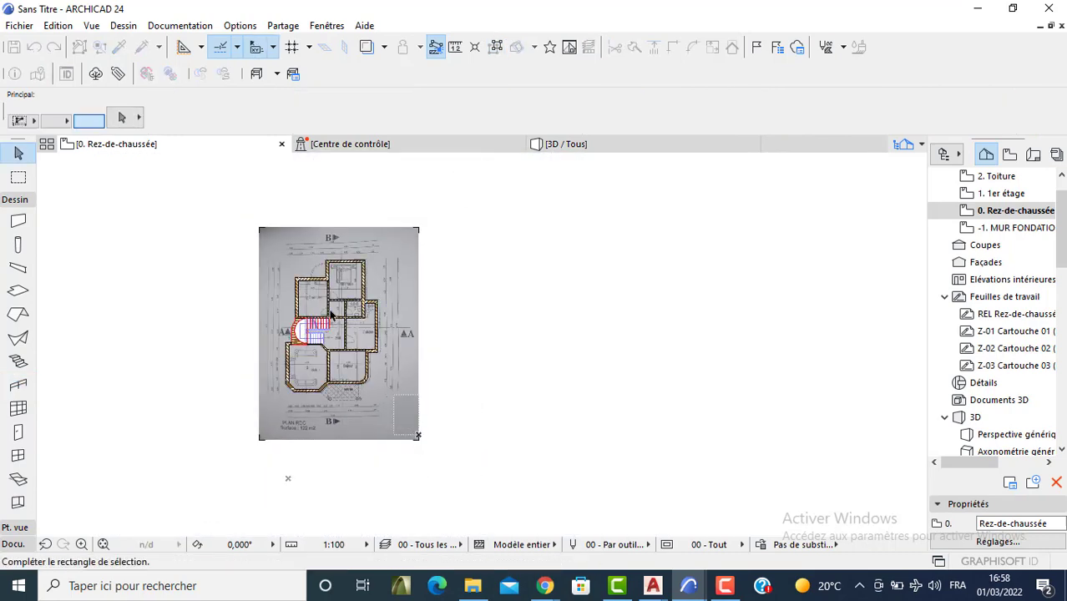
left_click(426, 459)
left_click(351, 441)
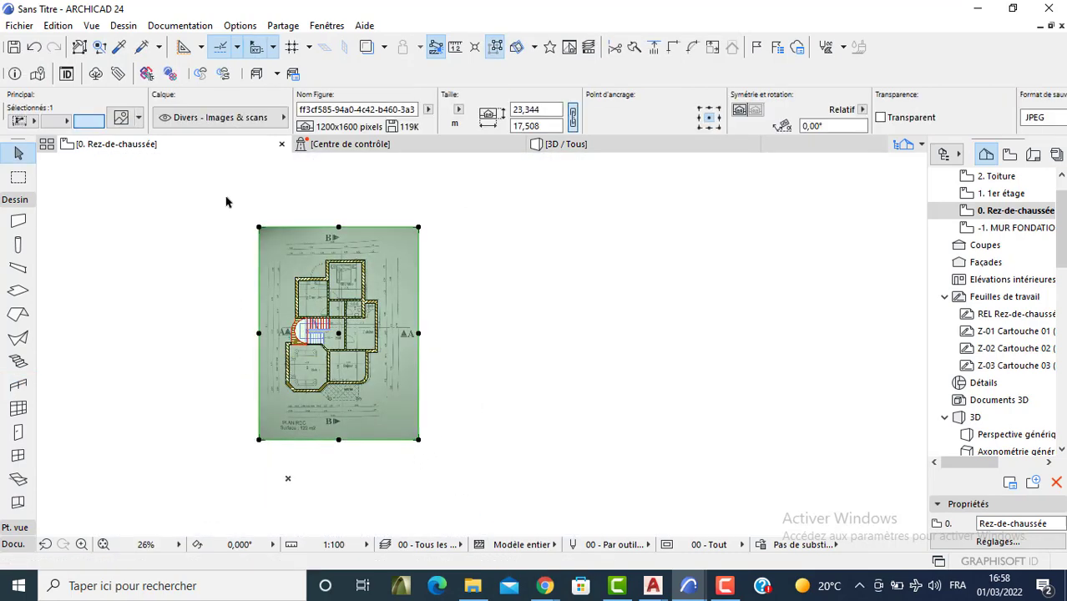
left_click(366, 238)
left_click(650, 238)
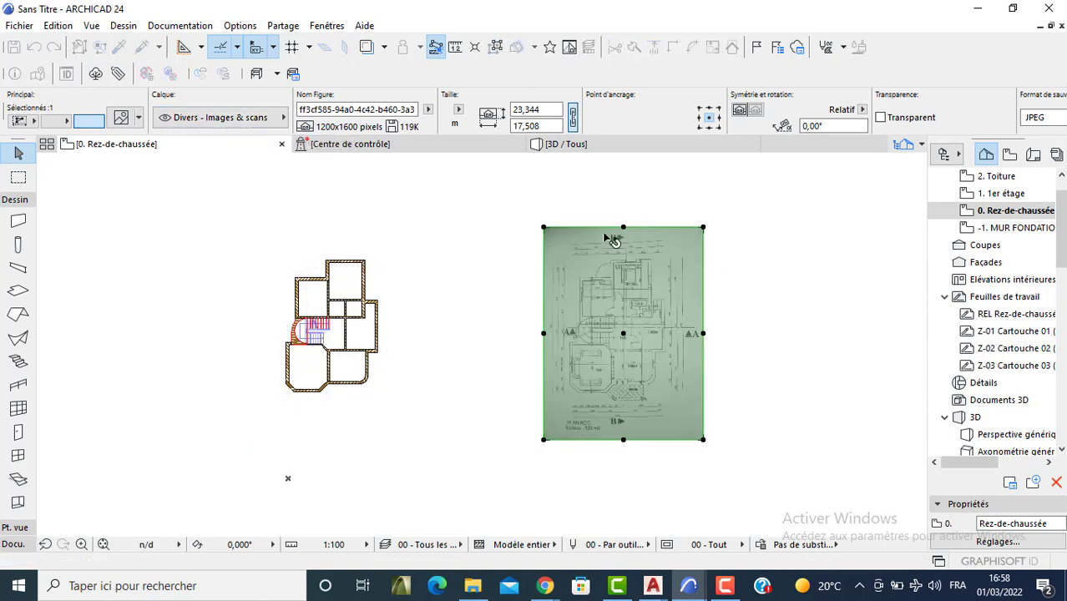
left_click(374, 238)
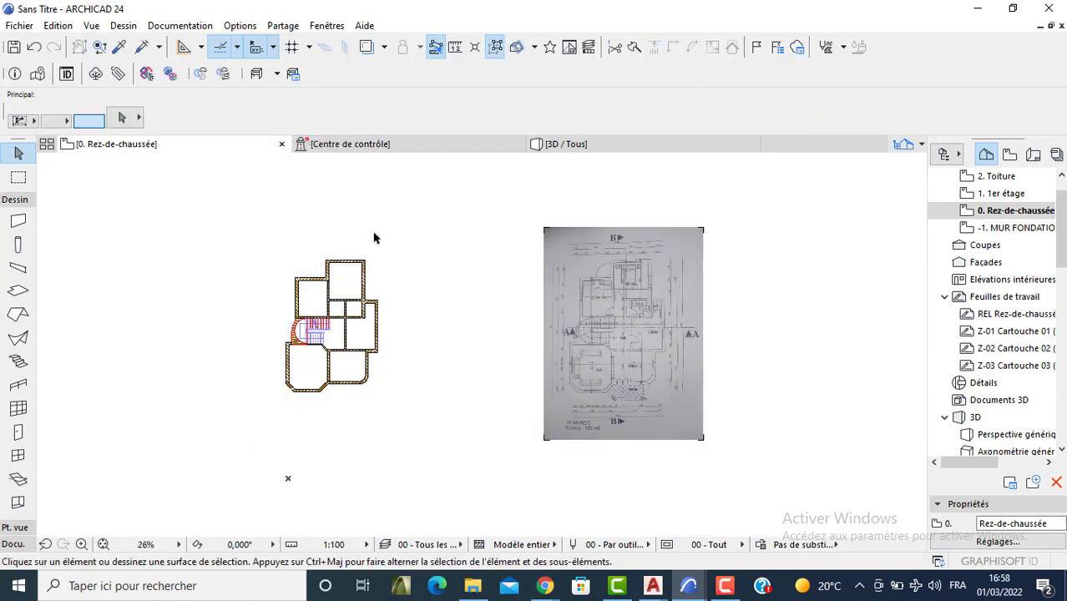
Step: Set the default slab to a basic structure with a thickness of 0,150
double_click(19, 292)
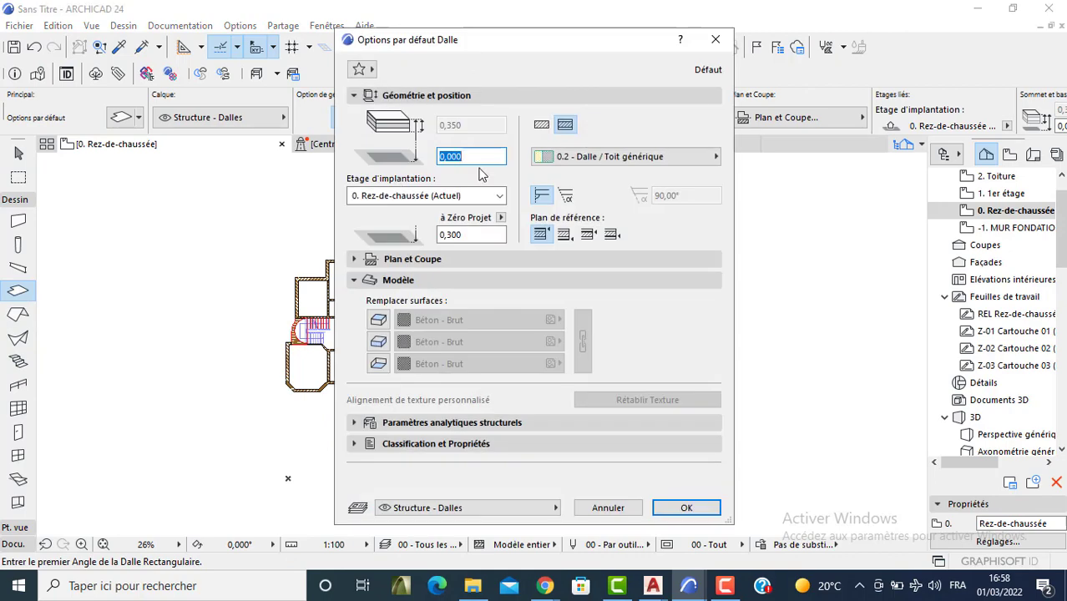
left_click(541, 124)
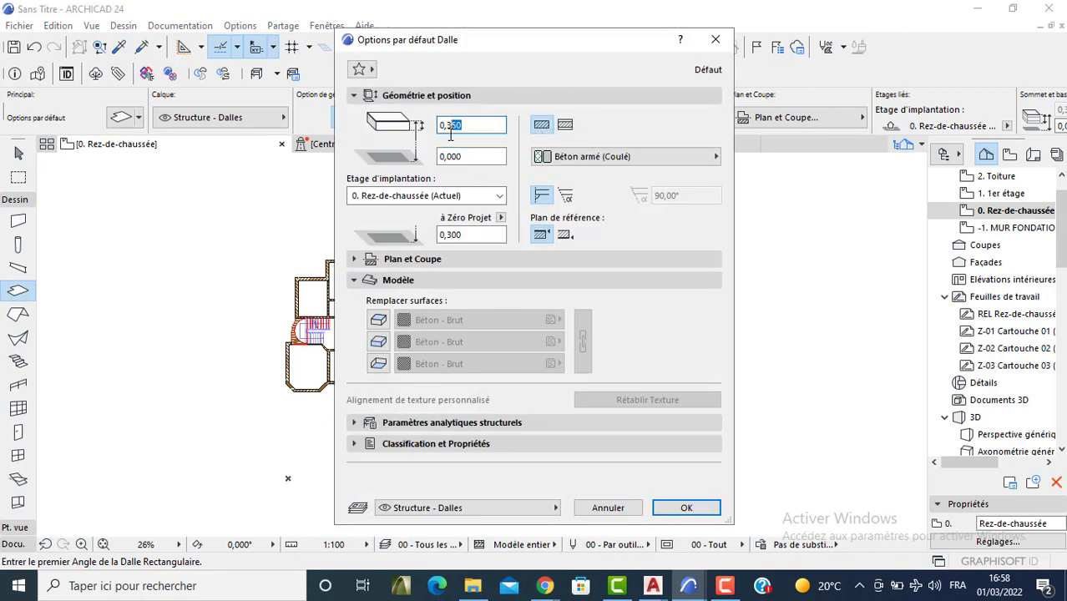
key("BackSpace")
Step: Override the default slab's top surface with Pierre - Marbre gris and its edge surface with Enduit - Blanc nature
left_click(380, 323)
left_click(455, 321)
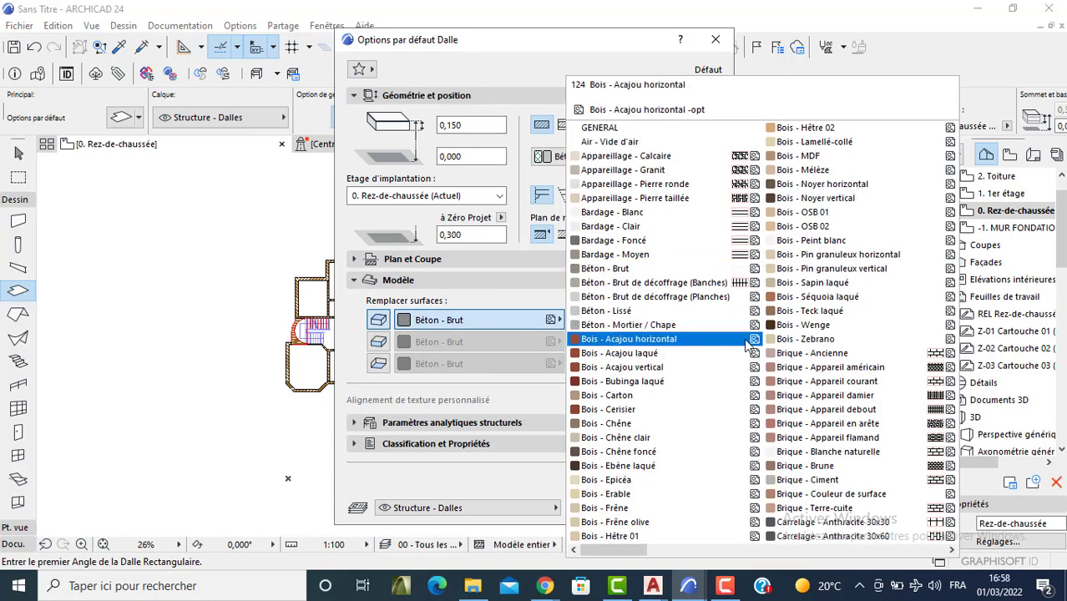
scroll(747, 345, "down", 5)
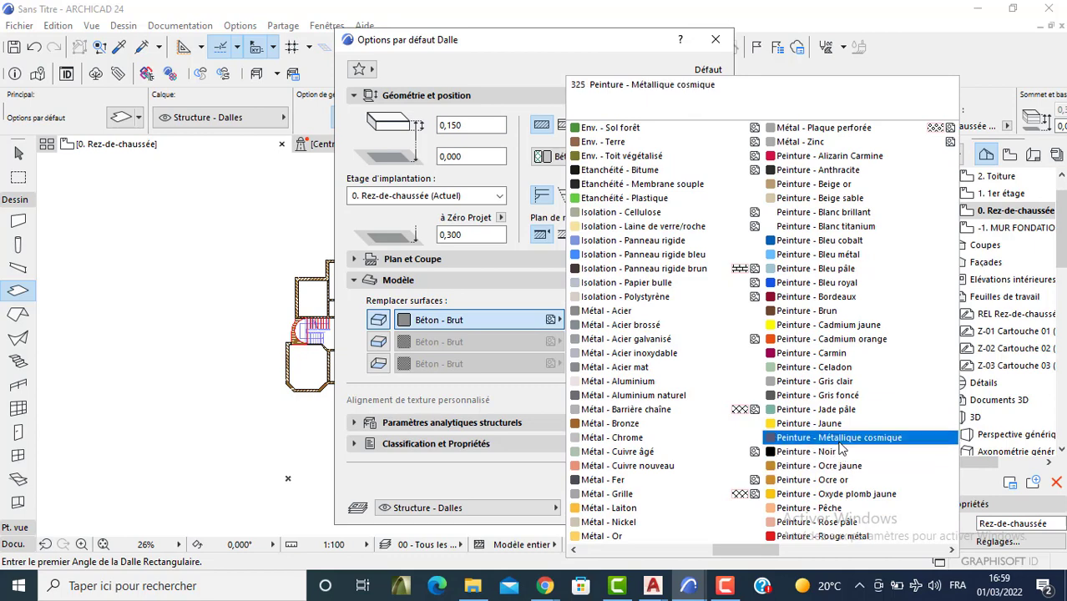
scroll(841, 442, "down", 2)
left_click(620, 409)
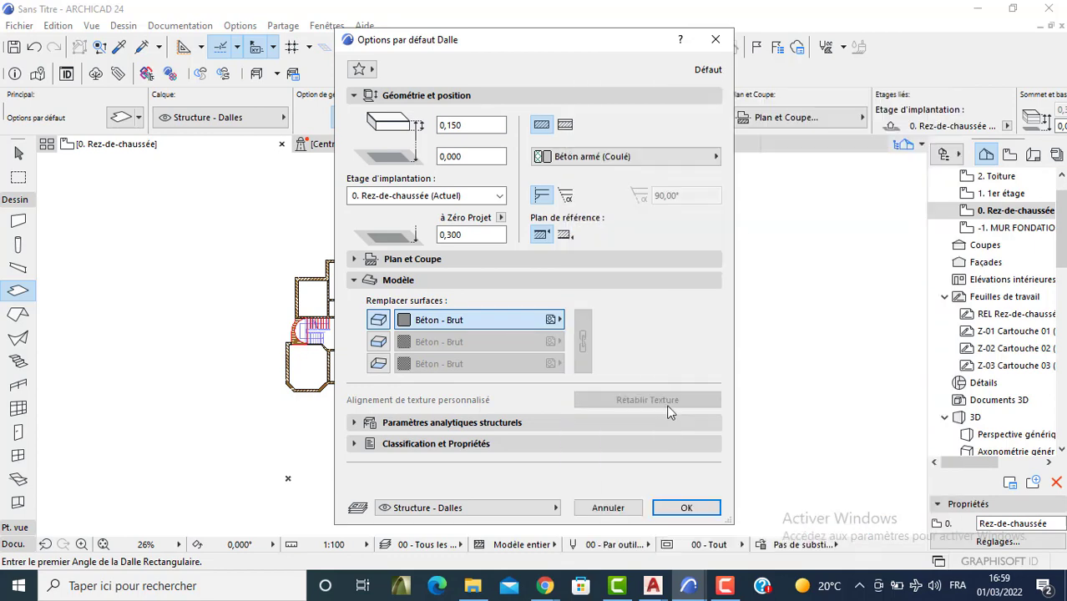
left_click(378, 341)
left_click(429, 343)
scroll(729, 325, "down", 2)
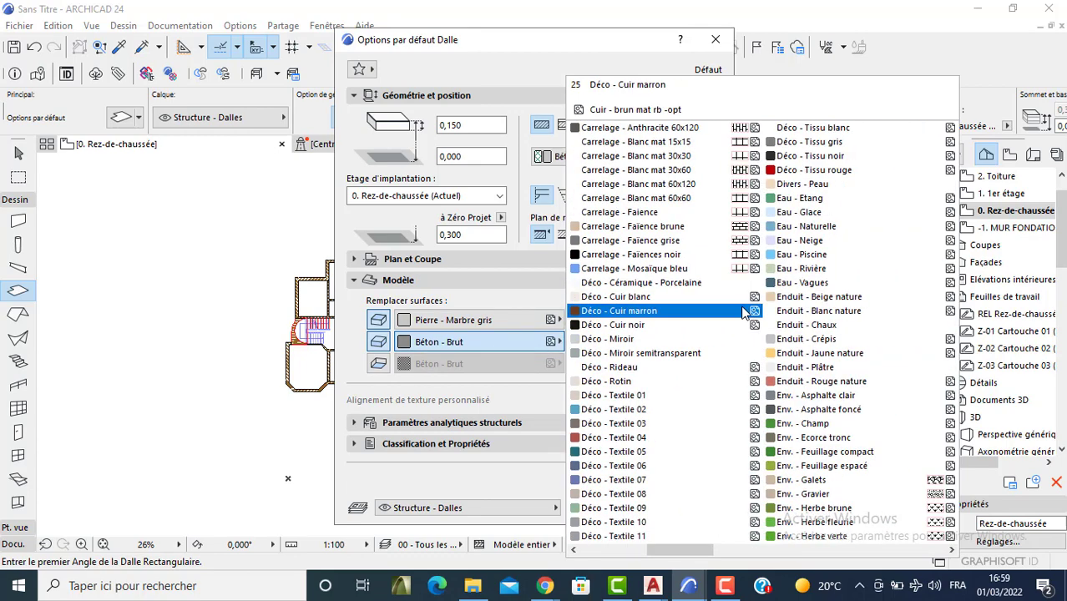
left_click(802, 308)
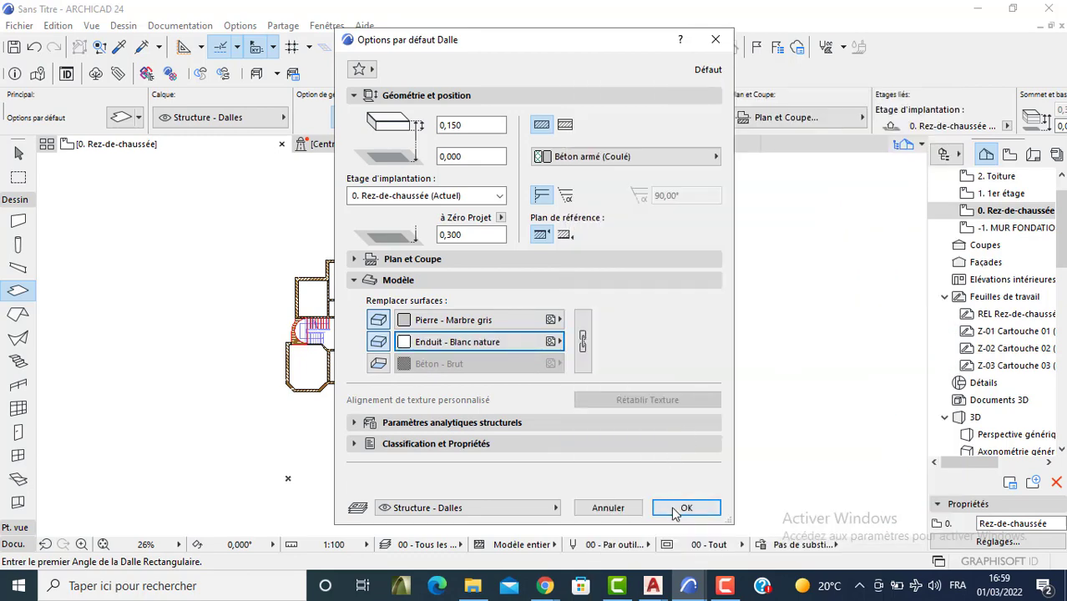
left_click(683, 509)
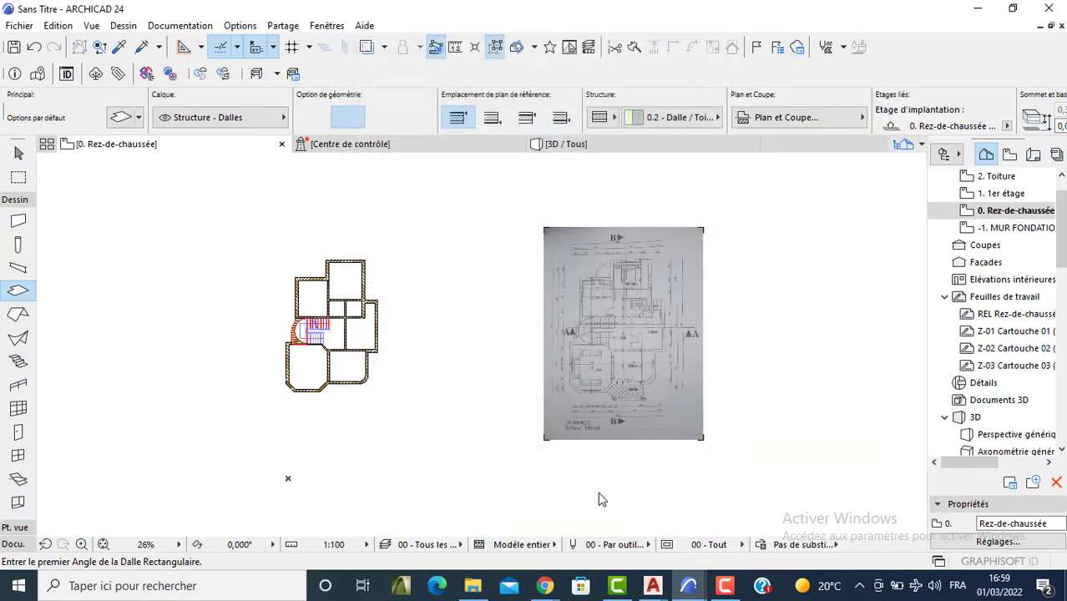
Step: Draw a rectangular slab of about 13.7 by 19.7 m enclosing the whole house
left_click(275, 242)
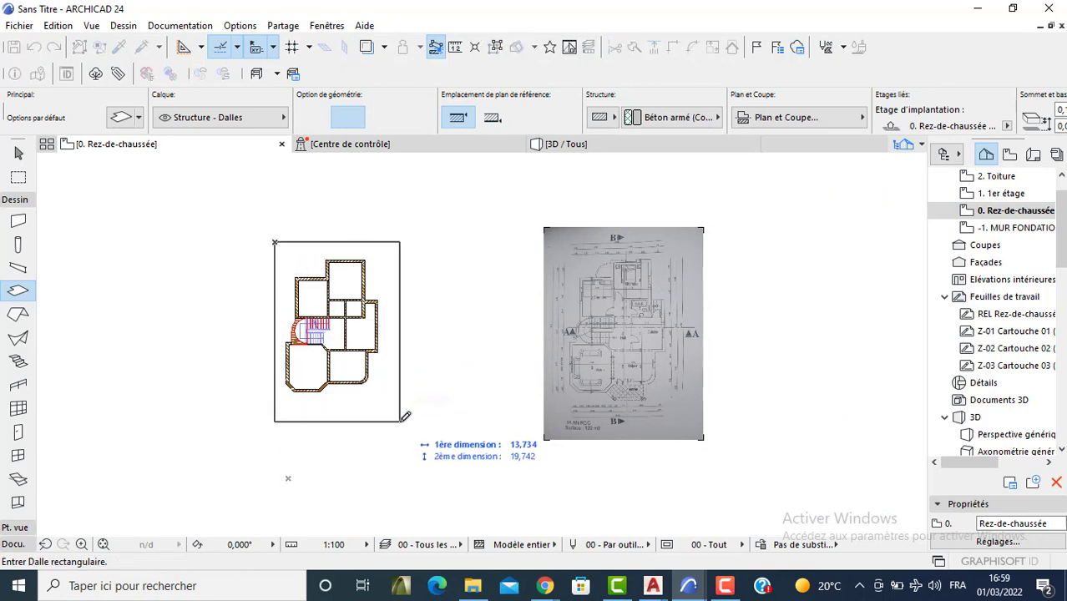
left_click(399, 421)
key("Escape")
Step: Review the settings of the new rectangular slab around the house
left_click(393, 416)
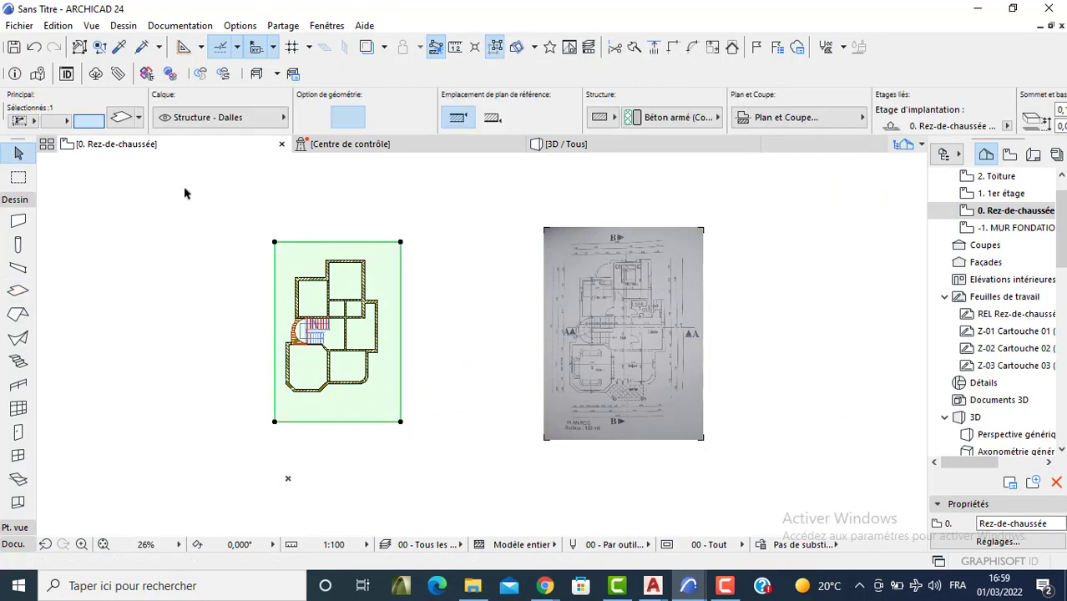
key("ctrl+t")
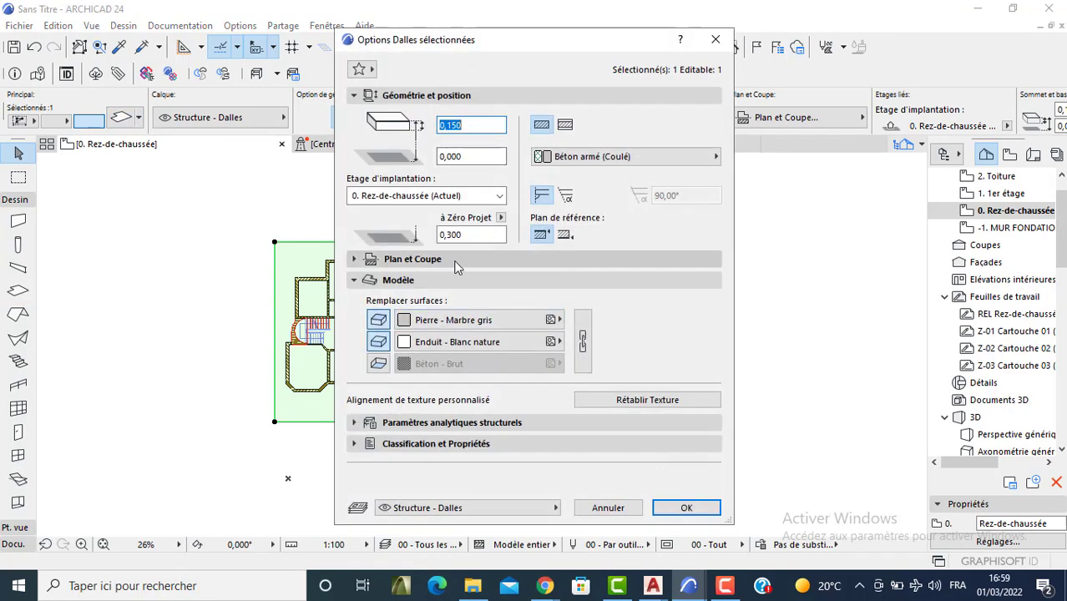
left_click(680, 505)
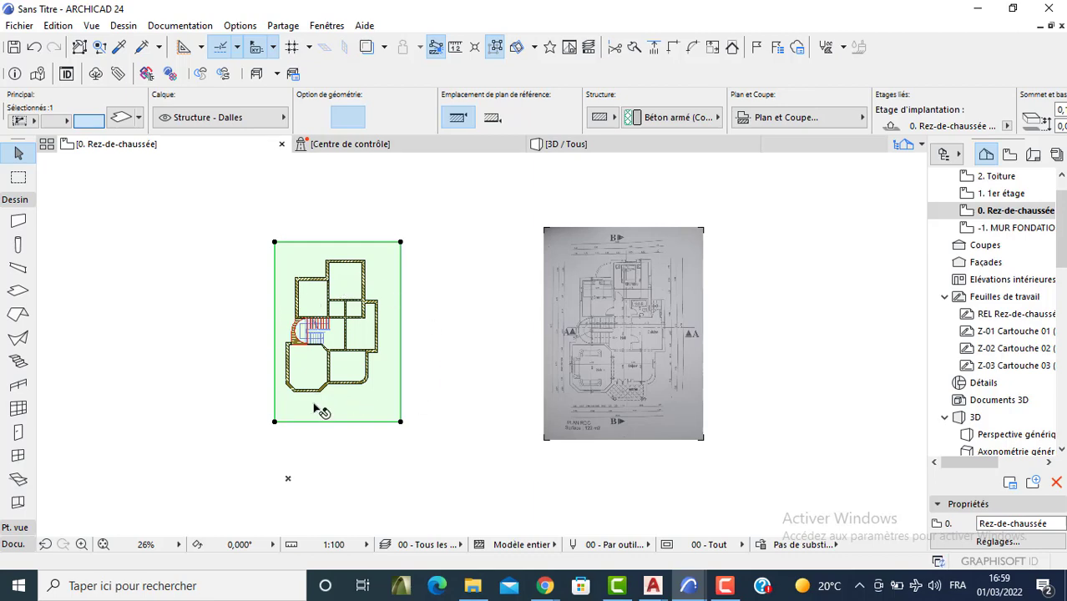
key("Escape")
Step: Draw two diagonal lines linking opposite slab corners, lower-left and upper-right, to the nearest outer wall corners of the house
left_click(11, 543)
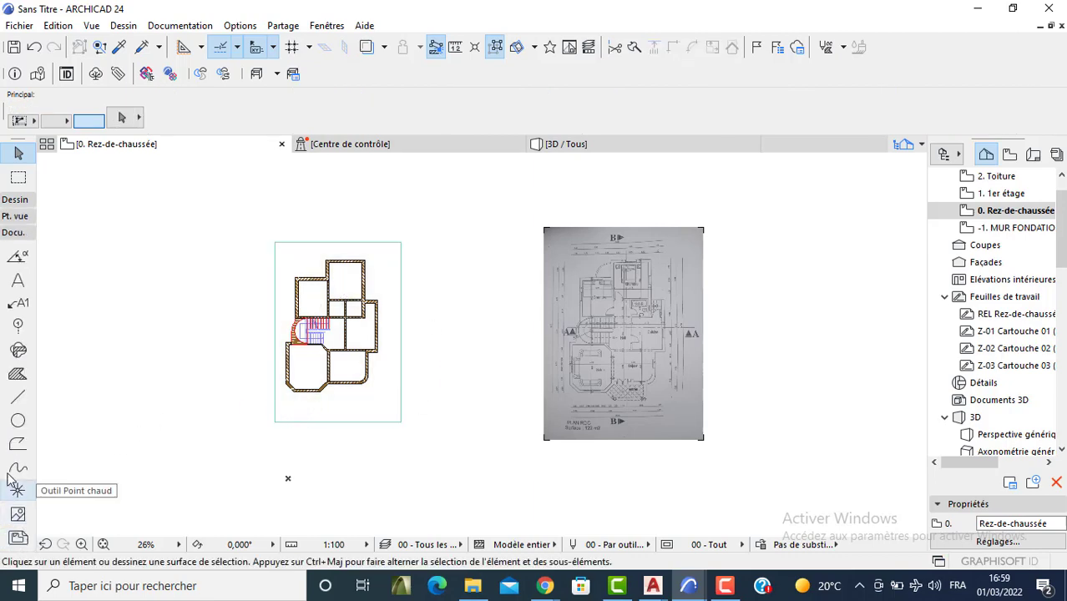
left_click(18, 397)
scroll(294, 389, "up", 2)
scroll(294, 390, "up", 1)
left_click(292, 393)
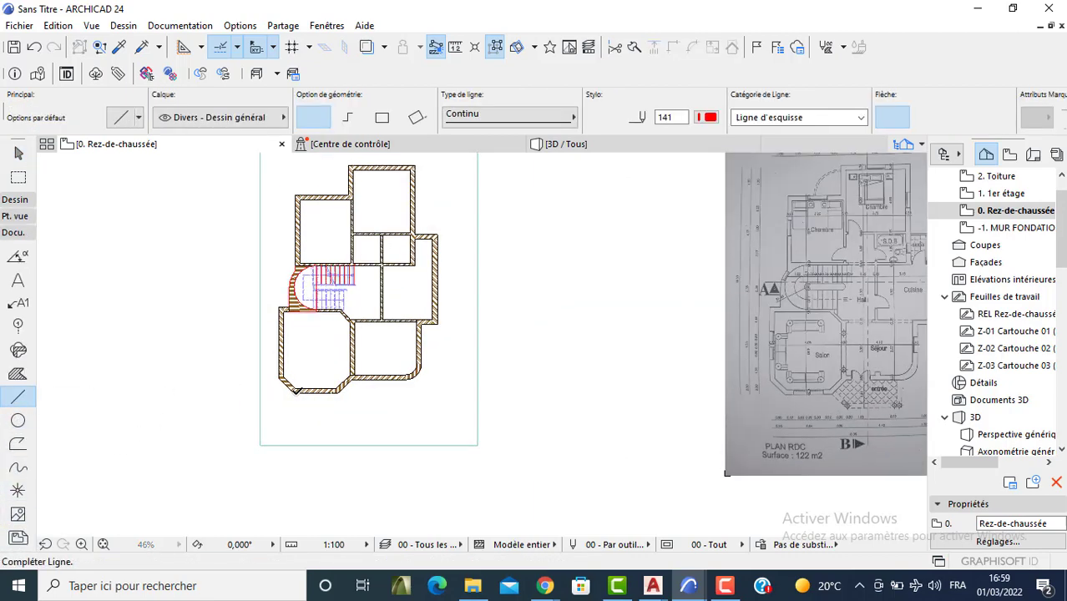
left_click(263, 441)
middle_click_drag(239, 194, 217, 280)
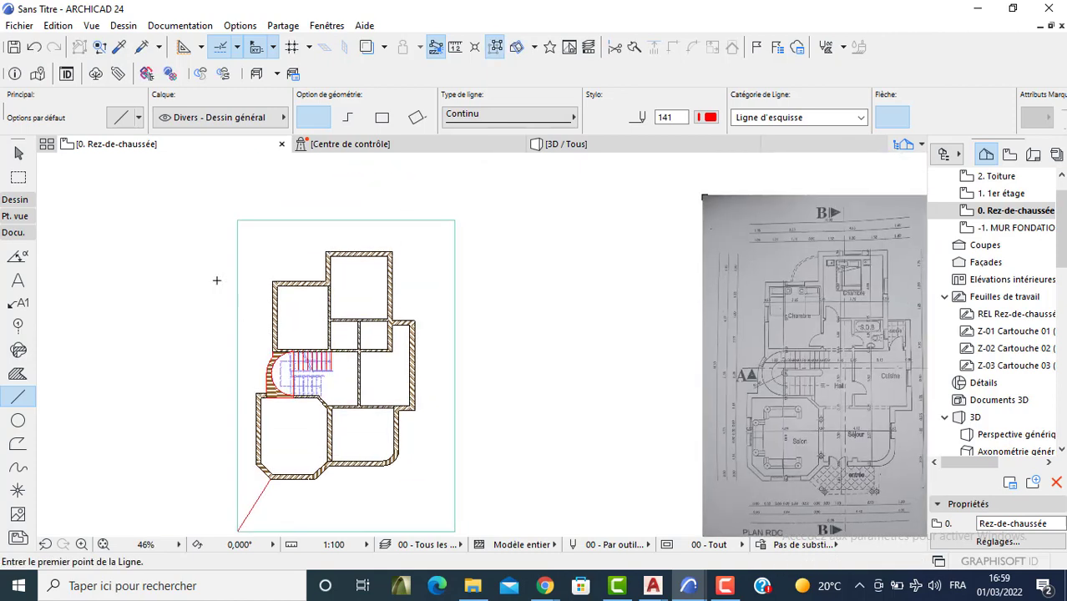
left_click(415, 317)
left_click(455, 222)
key("Escape")
Step: Subtract the upper-left area outside the walls from the slab, tracing its outline automatically with the Magic Wand
left_click(417, 253)
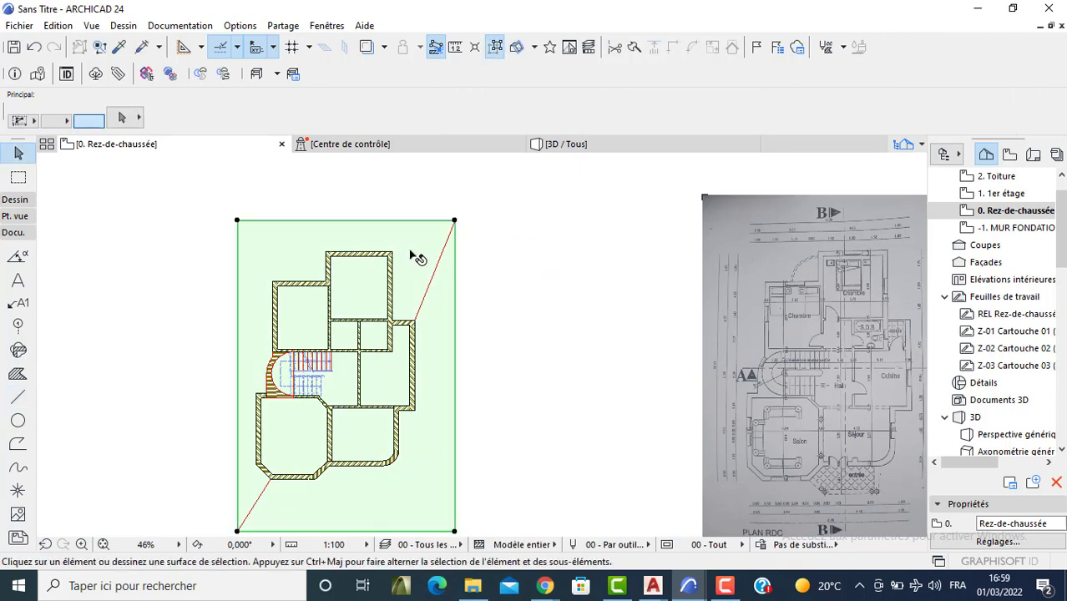
left_click(238, 221)
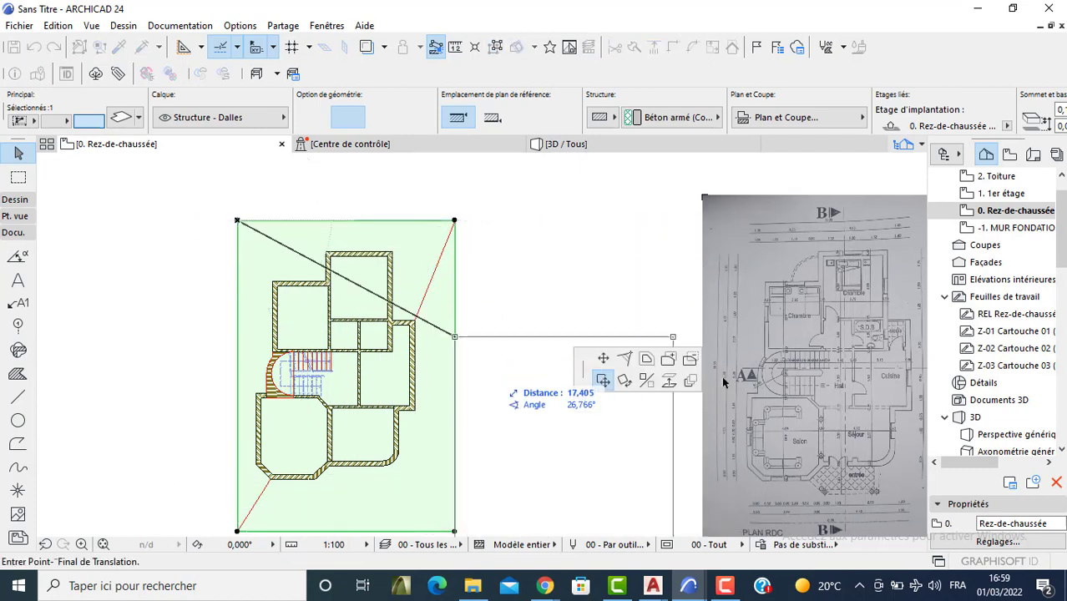
left_click(691, 359)
key("space")
left_click(282, 250)
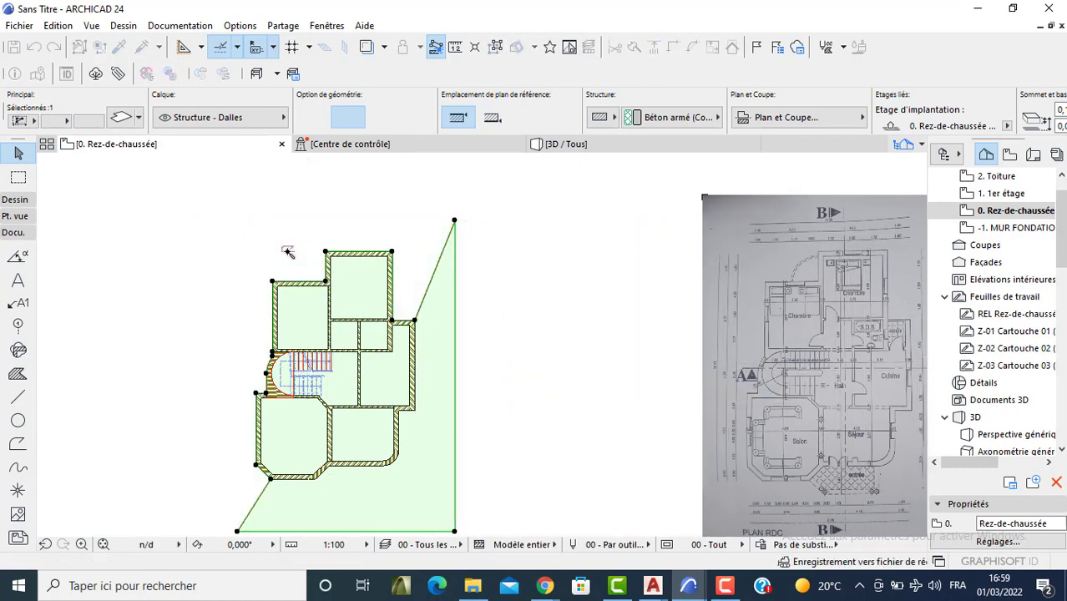
Step: Subtract the lower-right area outside the walls from the slab with the Magic Wand and delete the diagonal lines
middle_click_drag(366, 274, 354, 185)
left_click(224, 444)
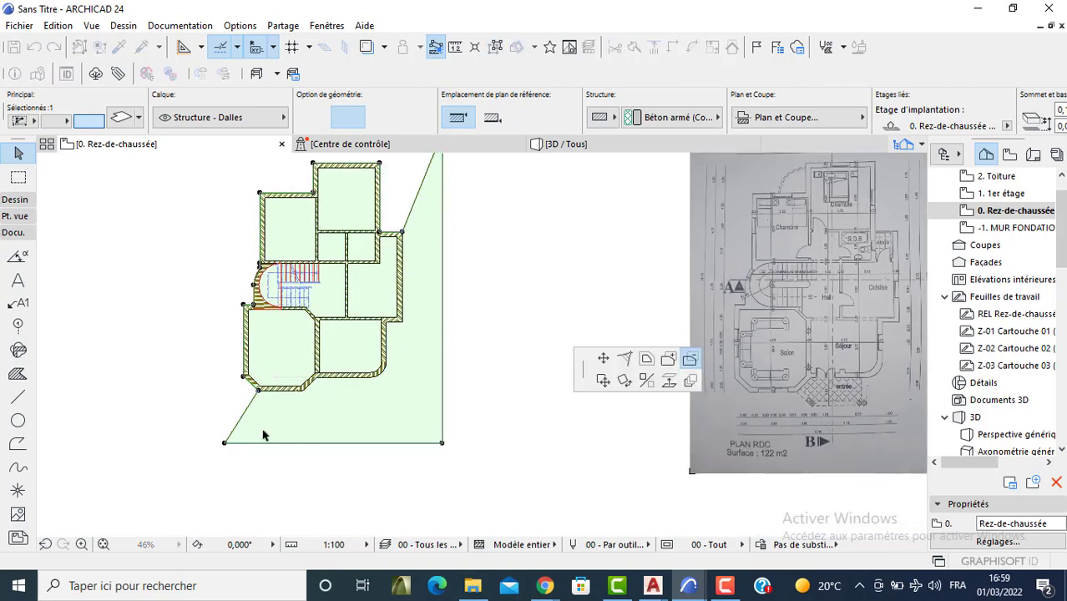
key("space")
left_click(283, 421)
key("Escape")
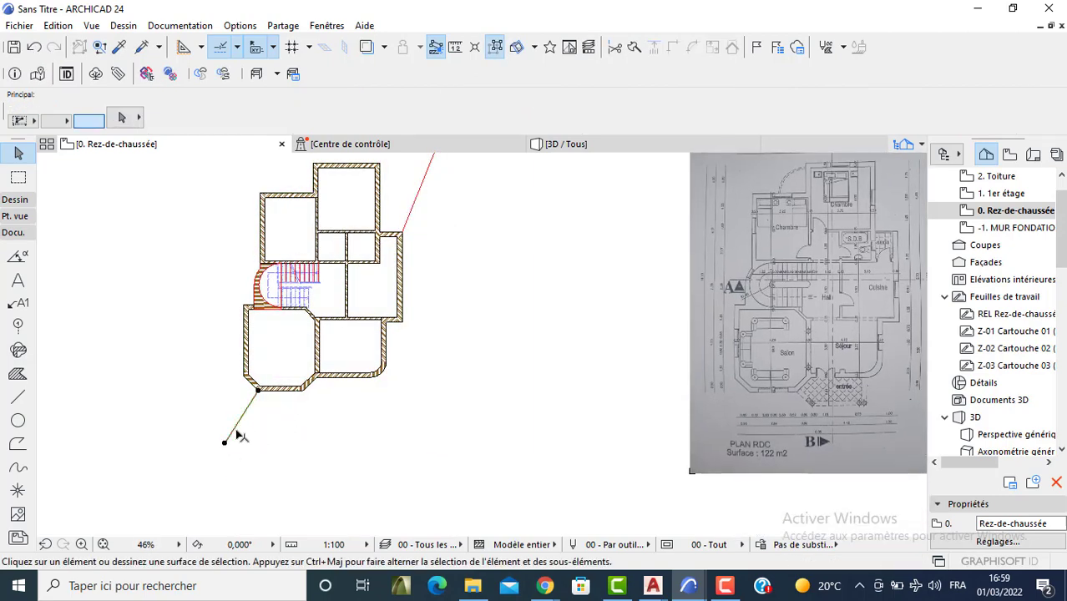
left_click(236, 432)
key("Delete")
Step: Inspect the trimmed slab and the whole ground floor in the 3D view
left_click(549, 147)
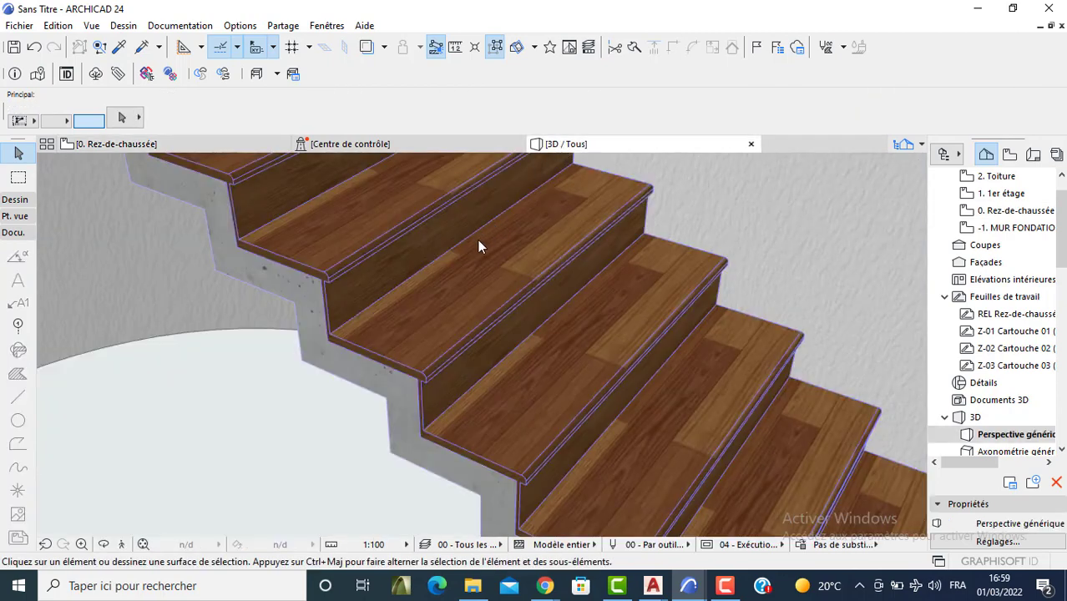
scroll(423, 267, "down", 10)
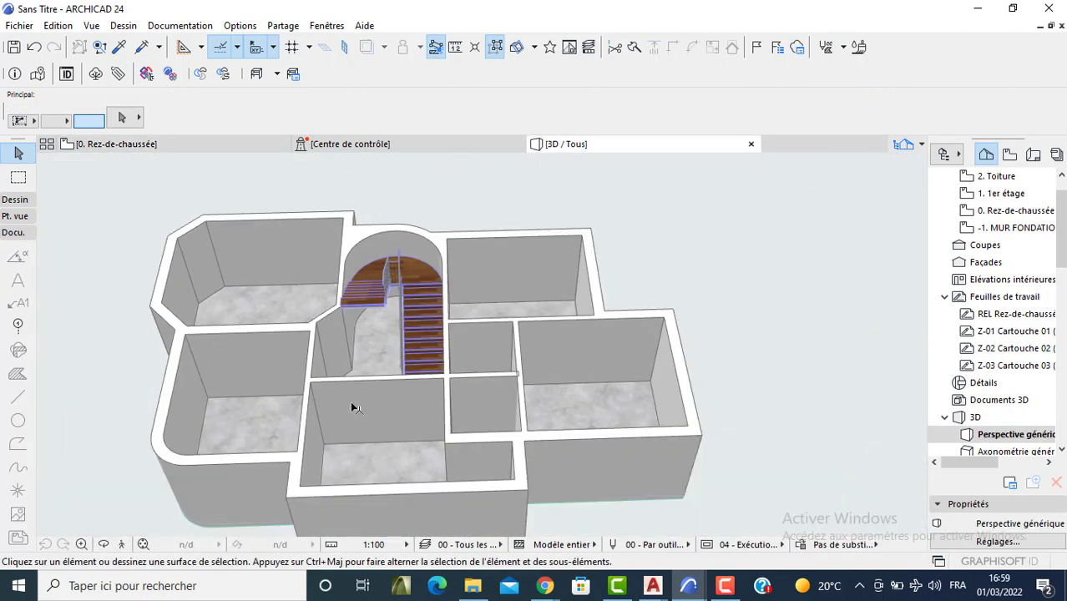
middle_click_drag(346, 419, 470, 374, "shift")
key("F2")
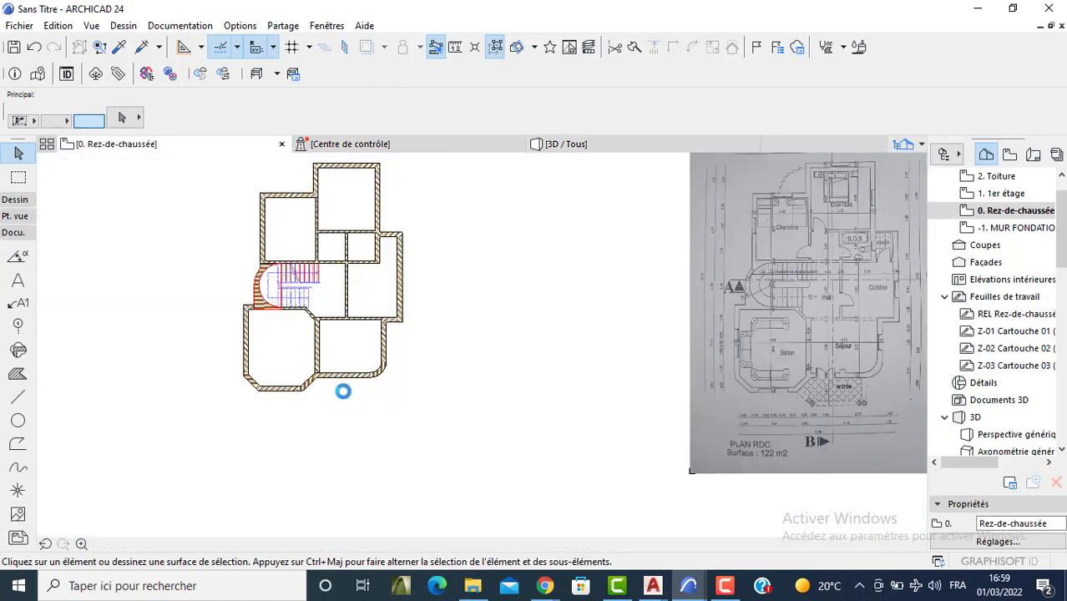
Step: Mirror a copy of the straight lower wall and its adjoining oblique wall about a horizontal axis through the oblique wall's lower outer corner
scroll(351, 313, "up", 5)
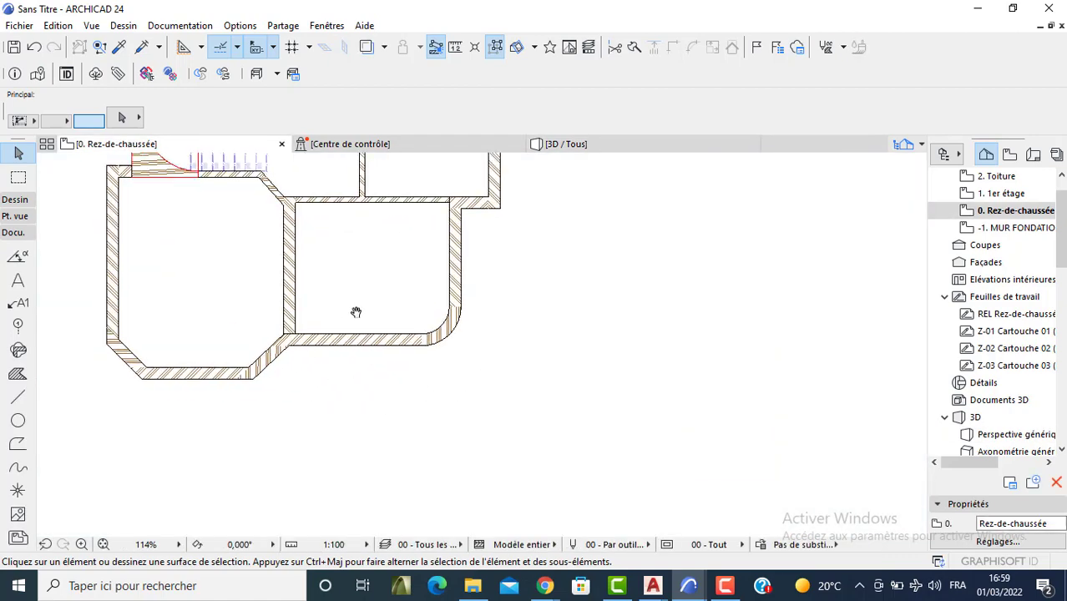
left_click(346, 287)
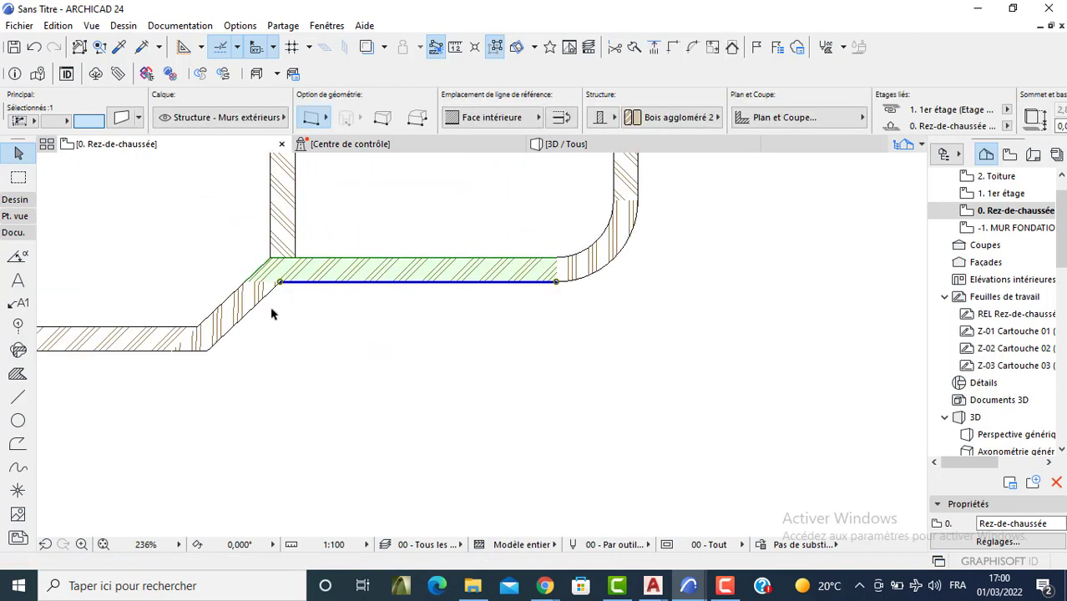
left_click(207, 351)
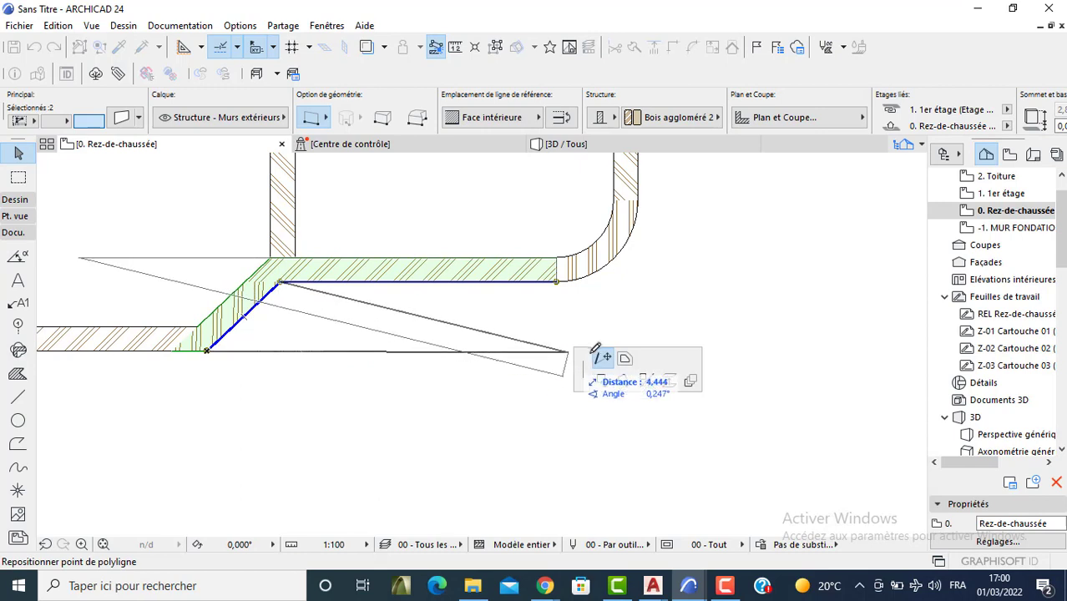
left_click(646, 380)
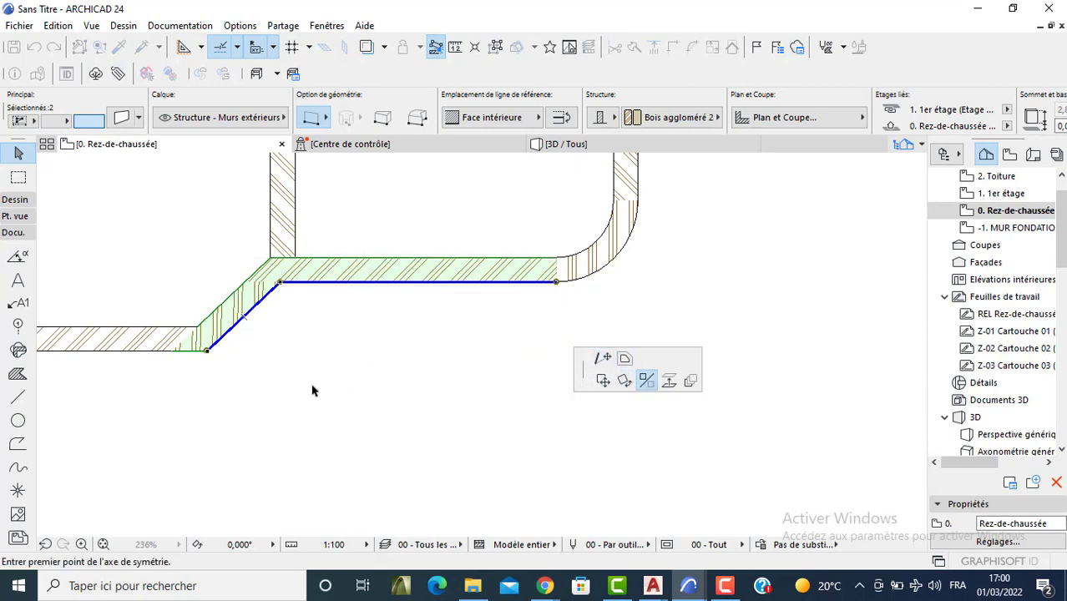
left_click(207, 351)
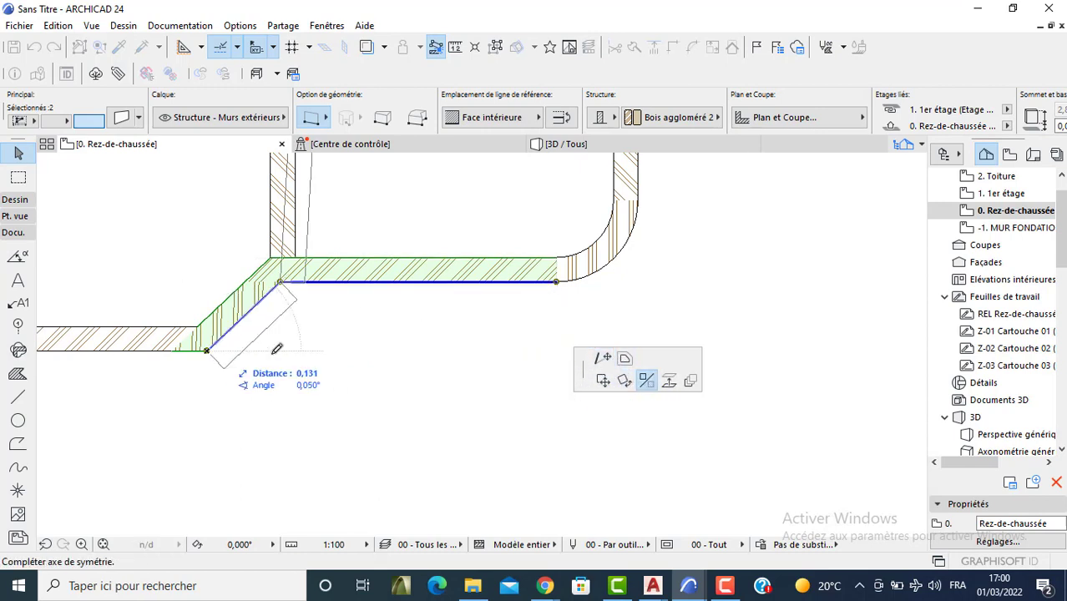
left_click(506, 352)
key("Escape")
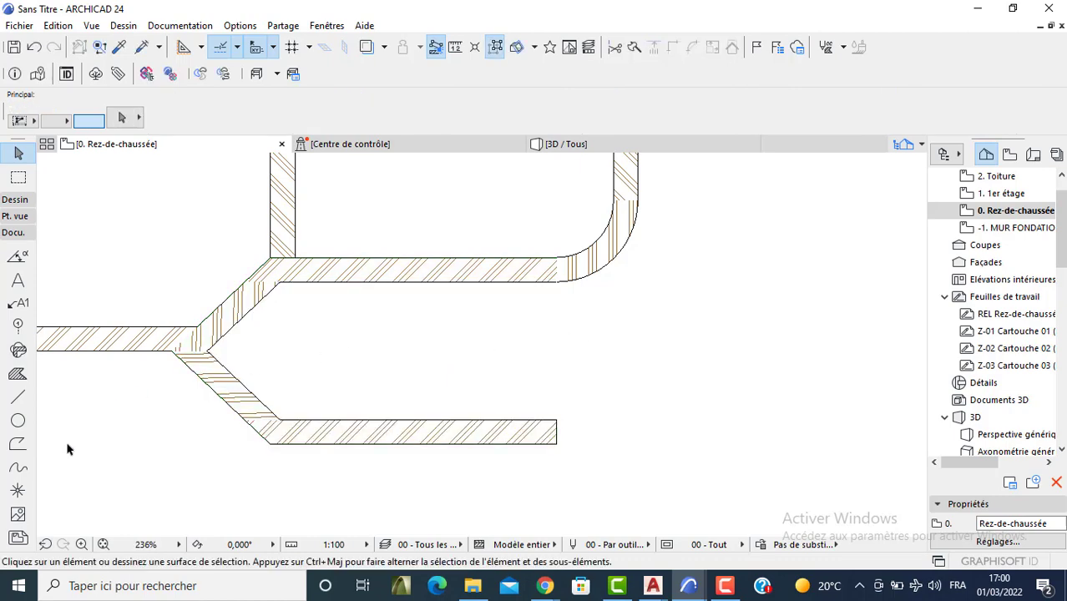
Step: Accept the default slab settings and draw a rectangular slab between the straight lower wall and its mirrored copy
left_click(14, 215)
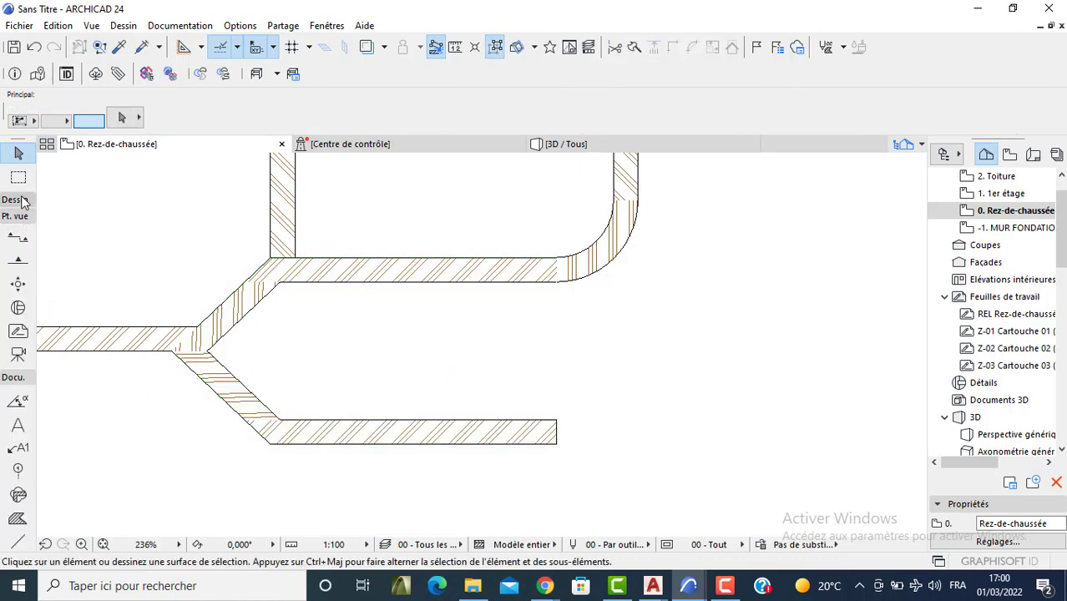
left_click(14, 199)
left_click(19, 290)
key("ctrl+t")
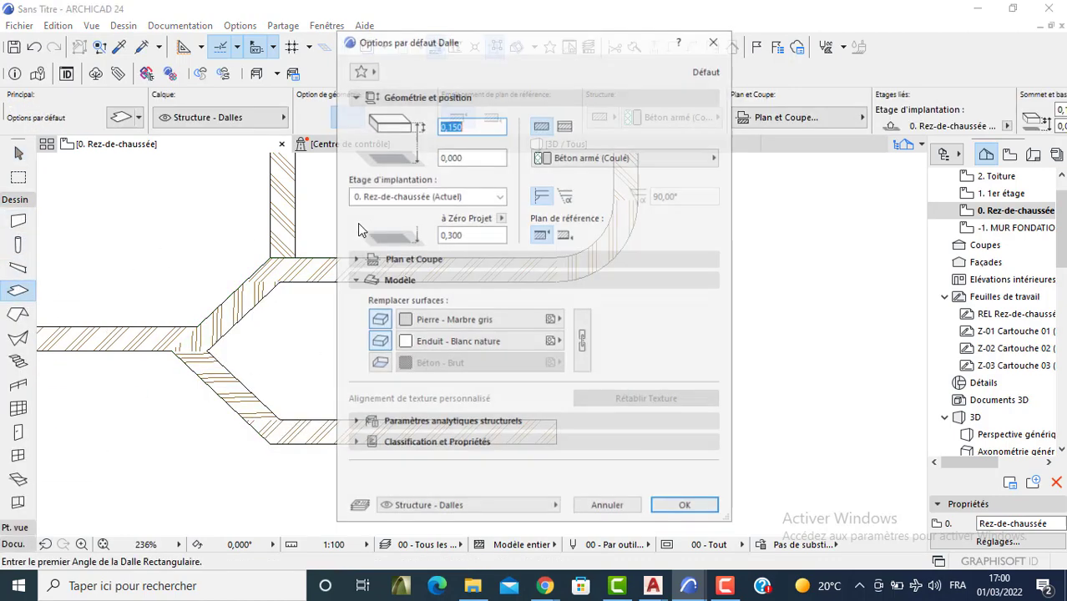
left_click(466, 235)
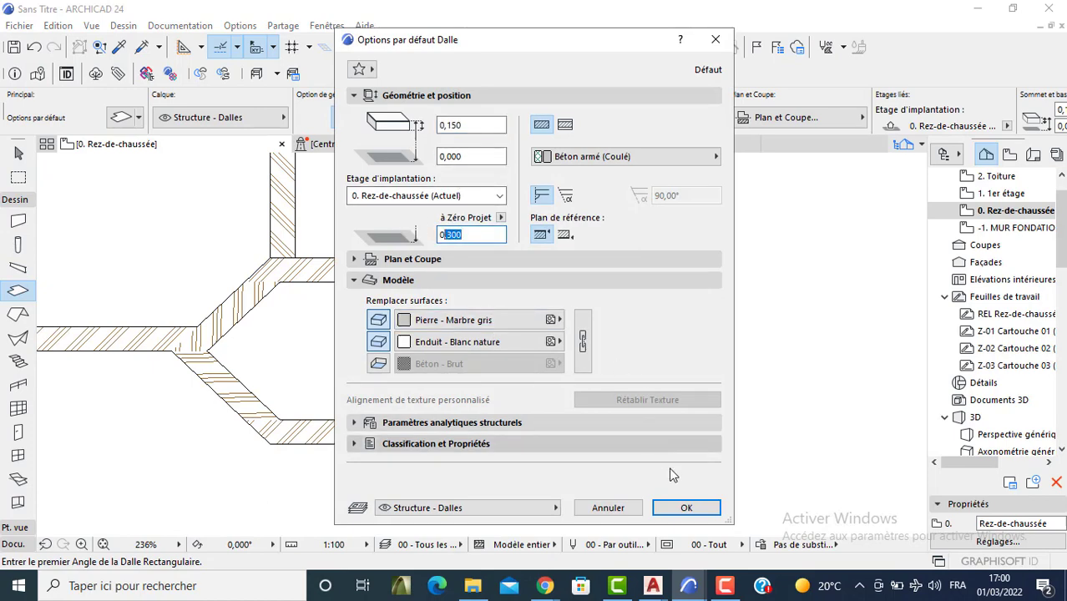
left_click(684, 506)
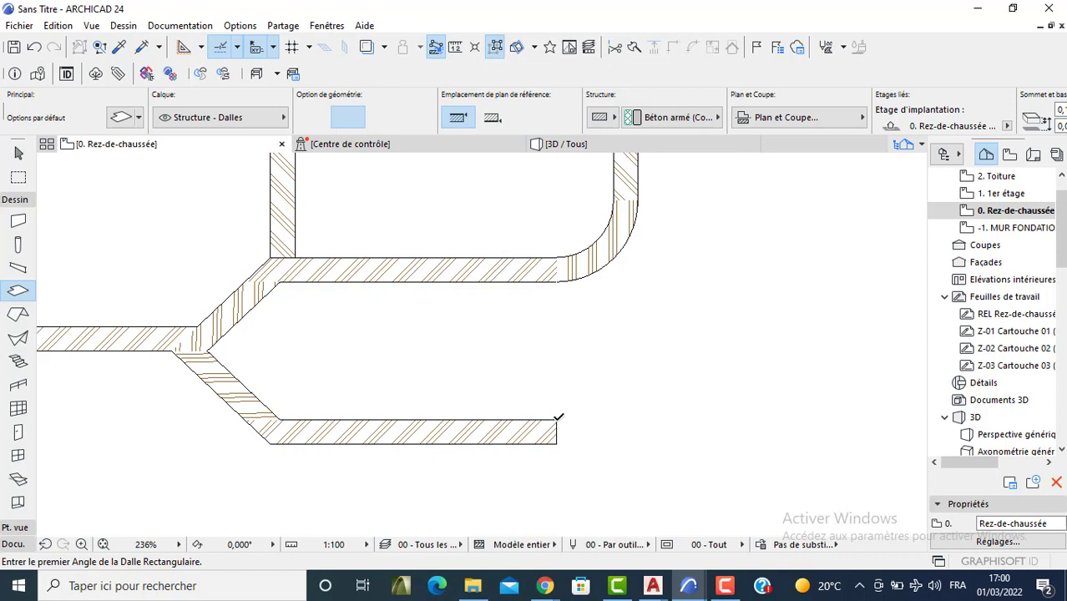
left_click(558, 419)
left_click(284, 285)
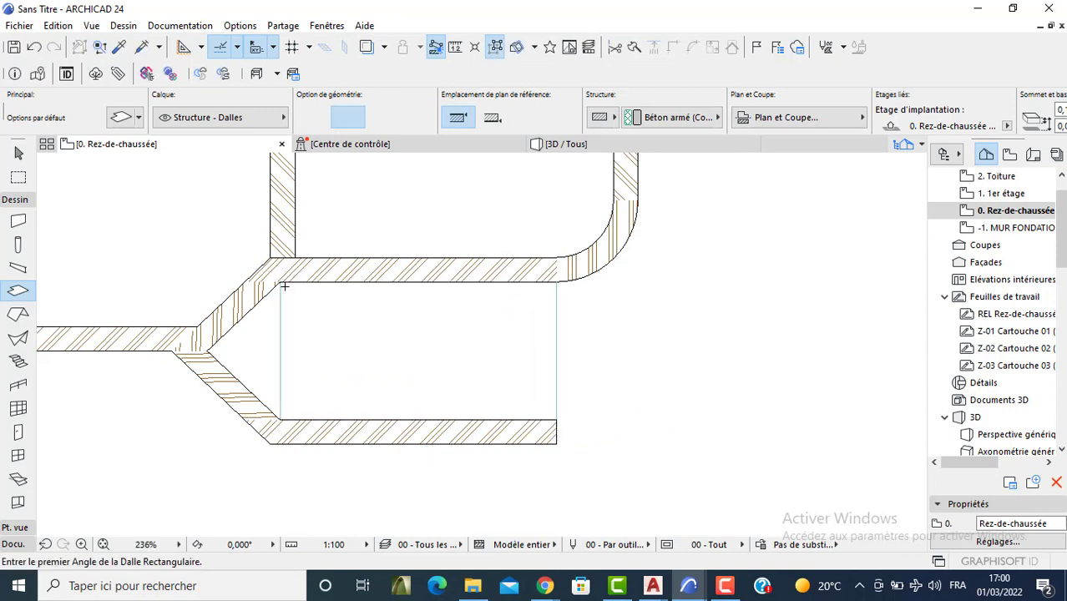
key("Escape")
Step: Add the triangular area between the two oblique walls to the new slab using the Magic Wand
left_click(298, 331)
key("ctrl+m")
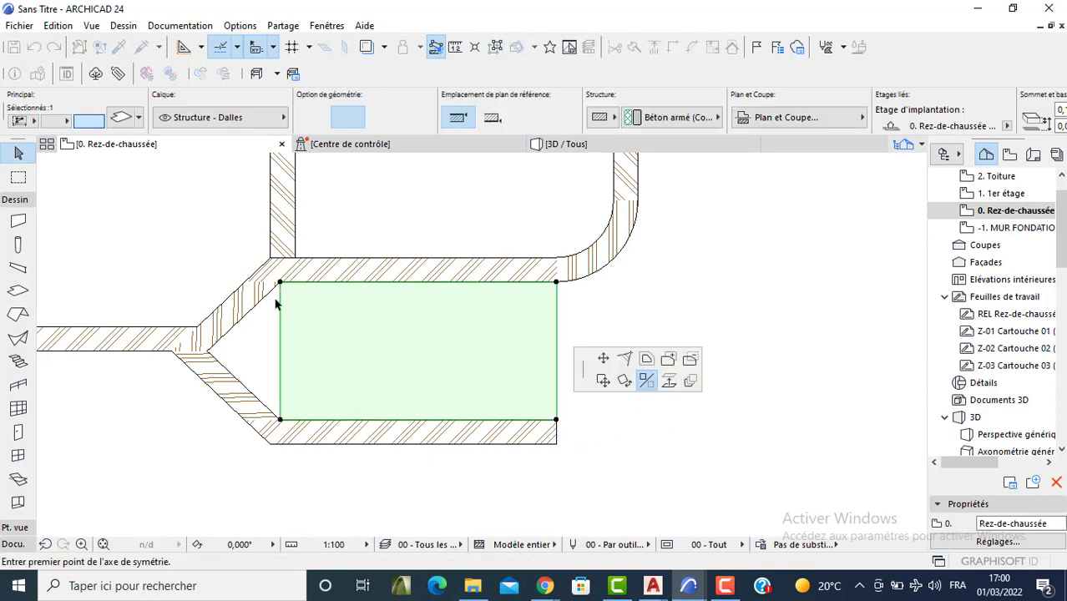
left_click(667, 361)
key("space")
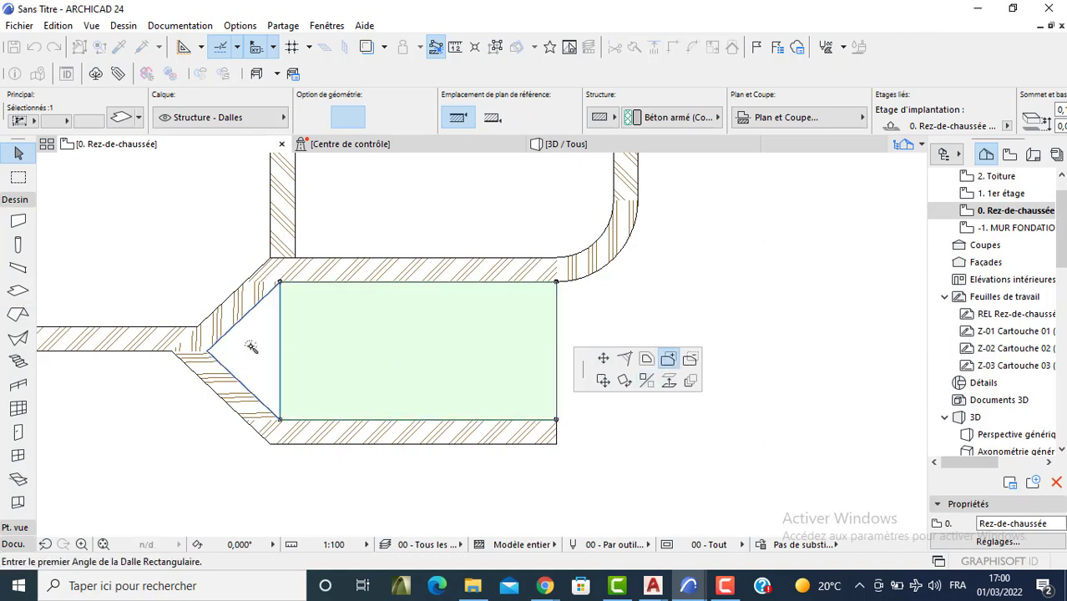
left_click(252, 346)
key("Escape")
Step: Delete the mirrored oblique wall and the mirrored straight wall bordering the entrance slab
left_click(250, 416)
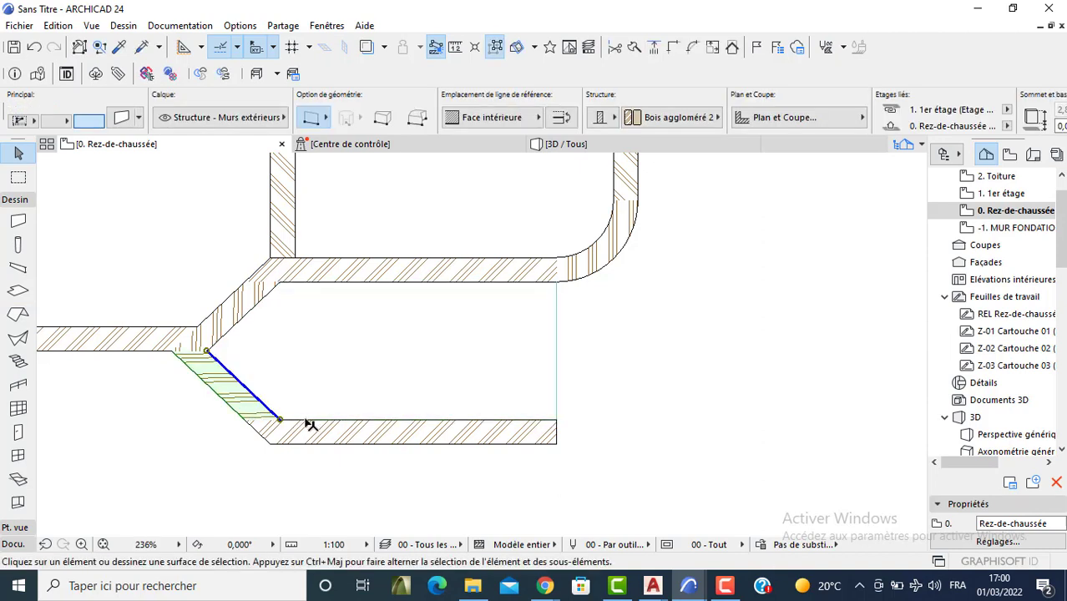
key("Delete")
left_click(298, 437)
key("Delete")
middle_click_drag(176, 374, 203, 286)
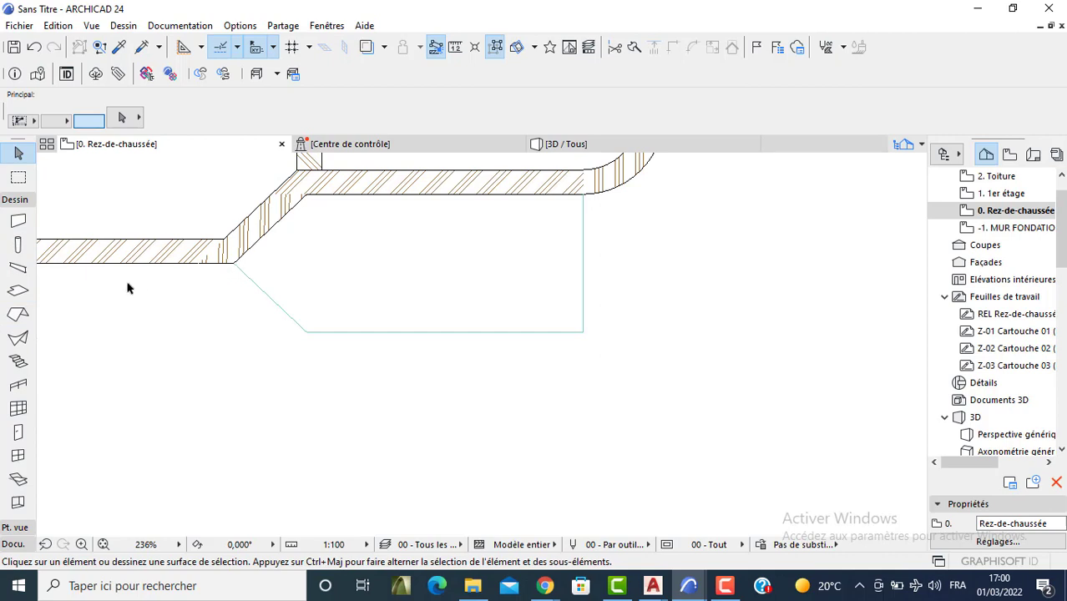
left_click(18, 290)
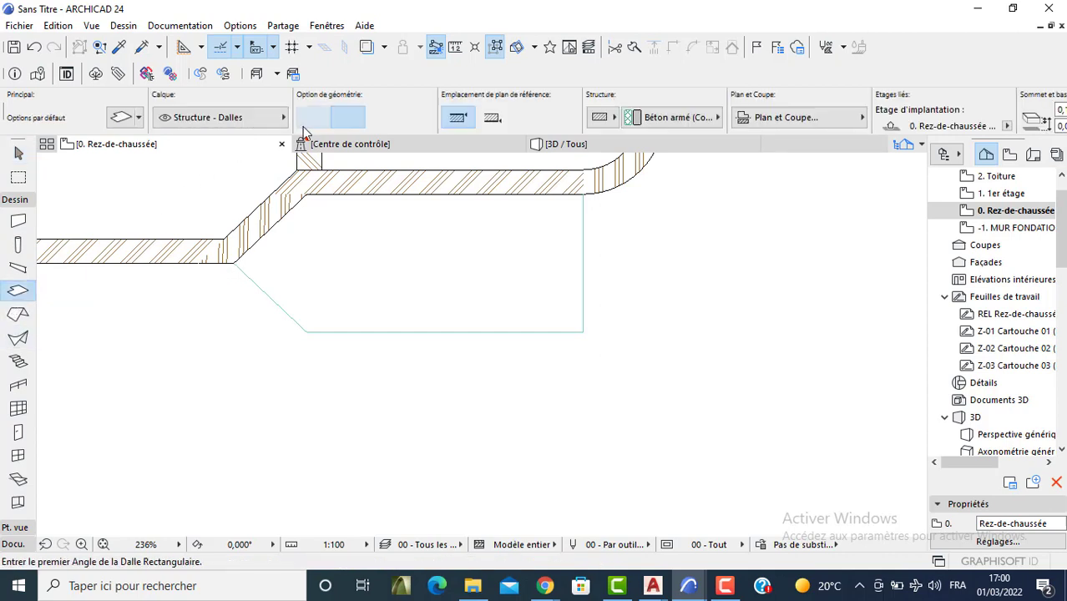
left_click(309, 117)
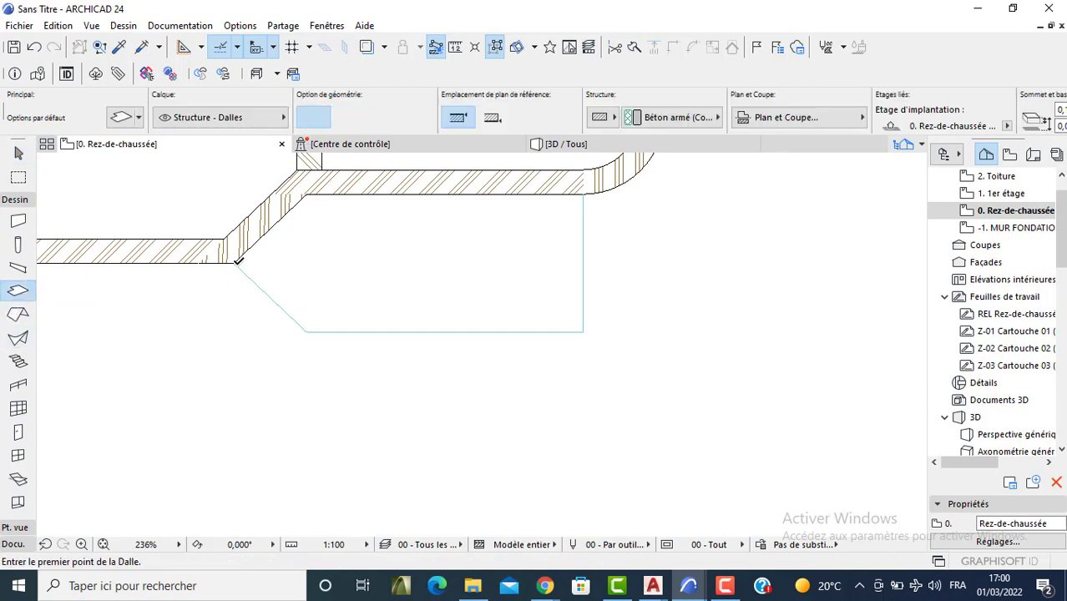
left_click(237, 261)
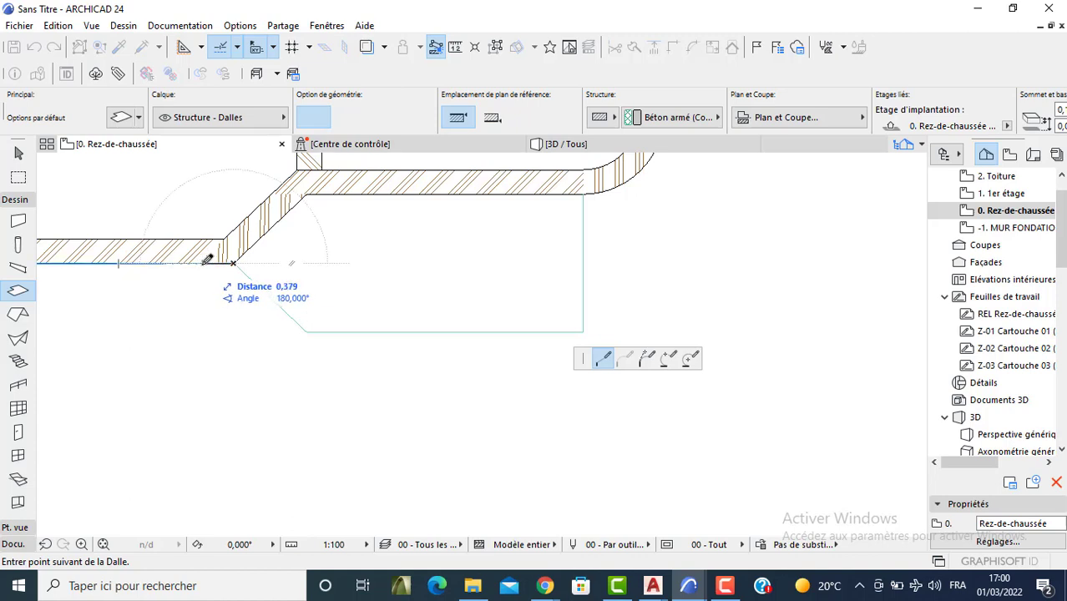
Step: Draw a short horizontal polyline along the wall's outer face, leftwards from the corner where the entrance slab meets it
left_click(16, 545)
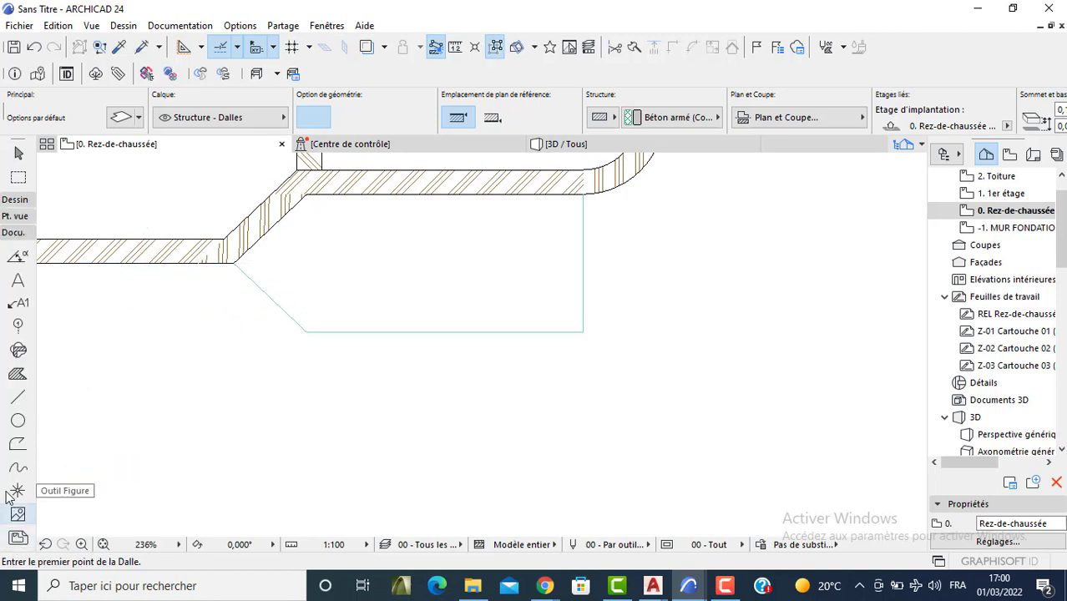
left_click(18, 396)
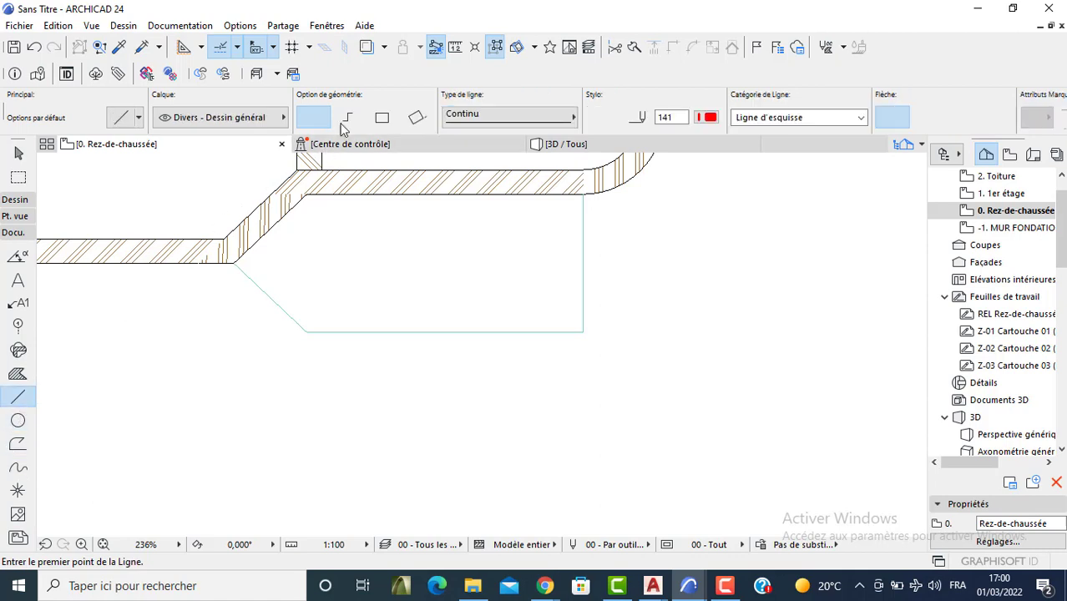
left_click(346, 120)
left_click(234, 262)
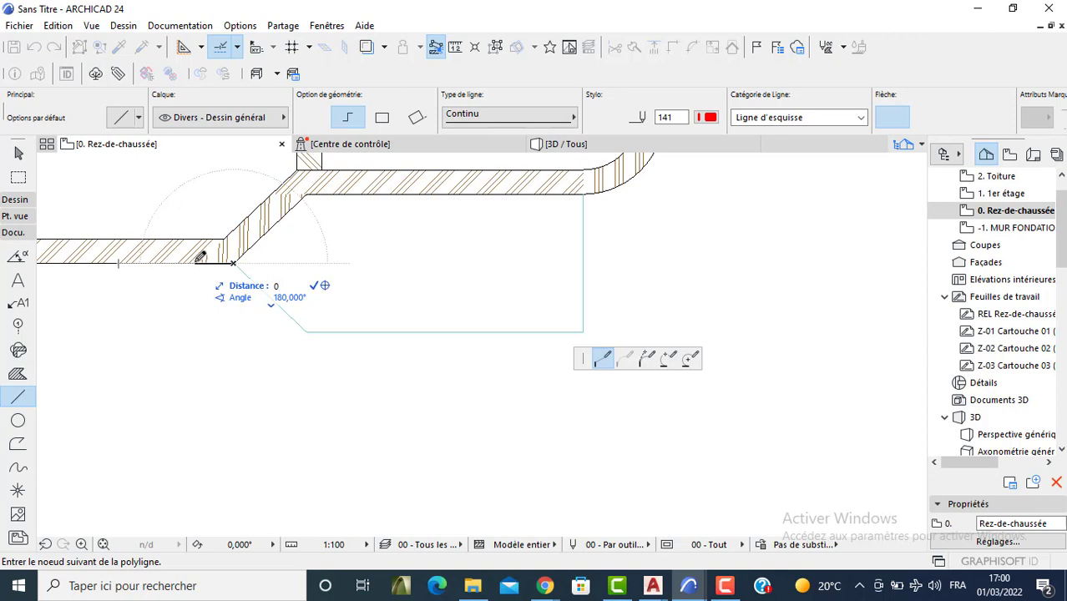
key("Return")
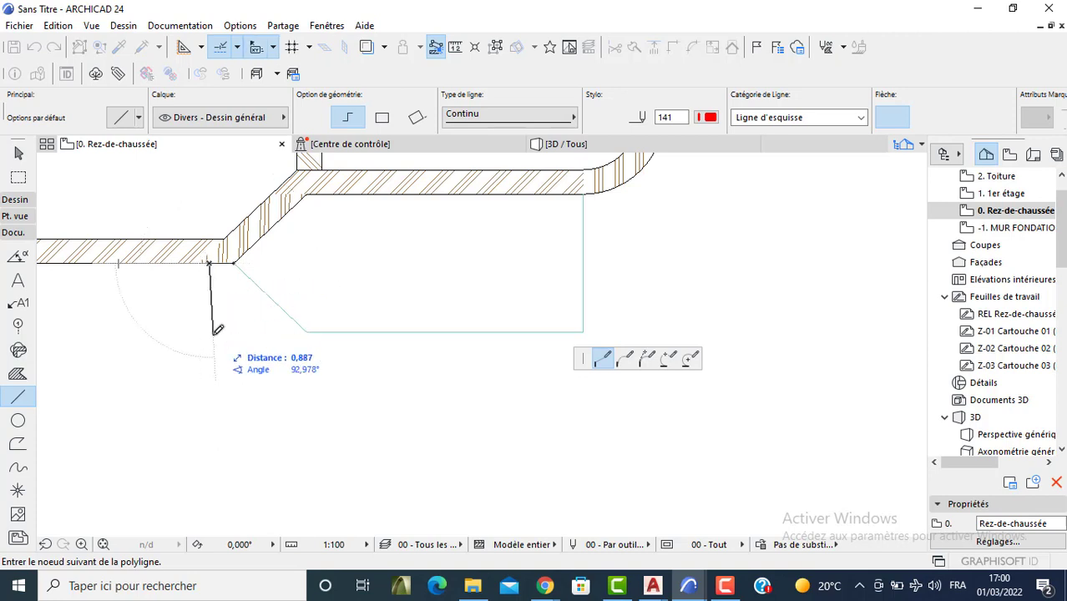
double_click(209, 261)
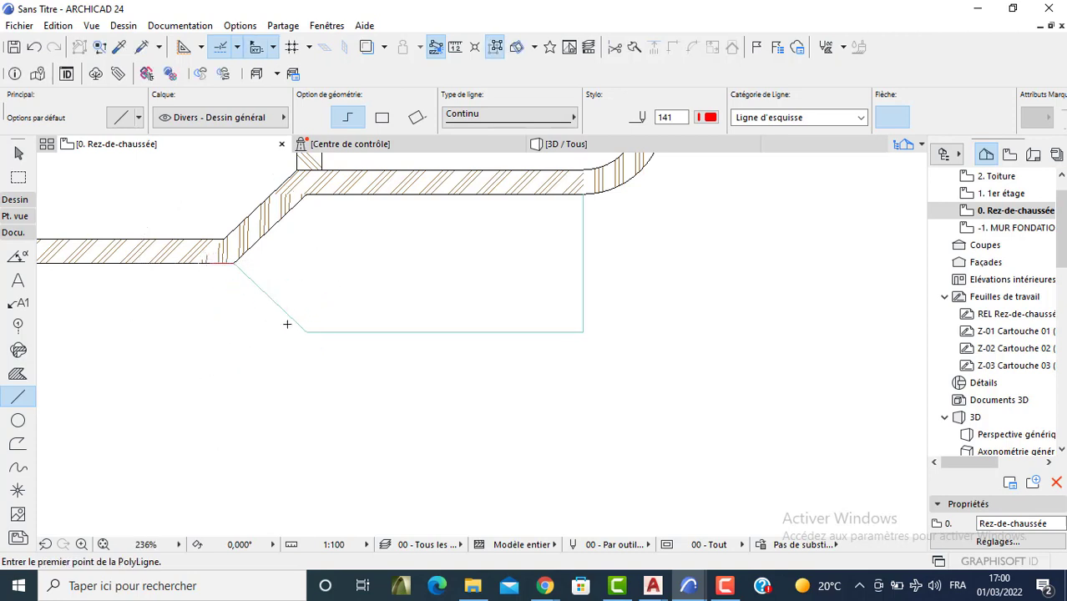
Step: Draw a polyline from the entrance slab's lower-left corner 0,3 m leftwards, continuing diagonally to the end of the short line on the wall
left_click(306, 330)
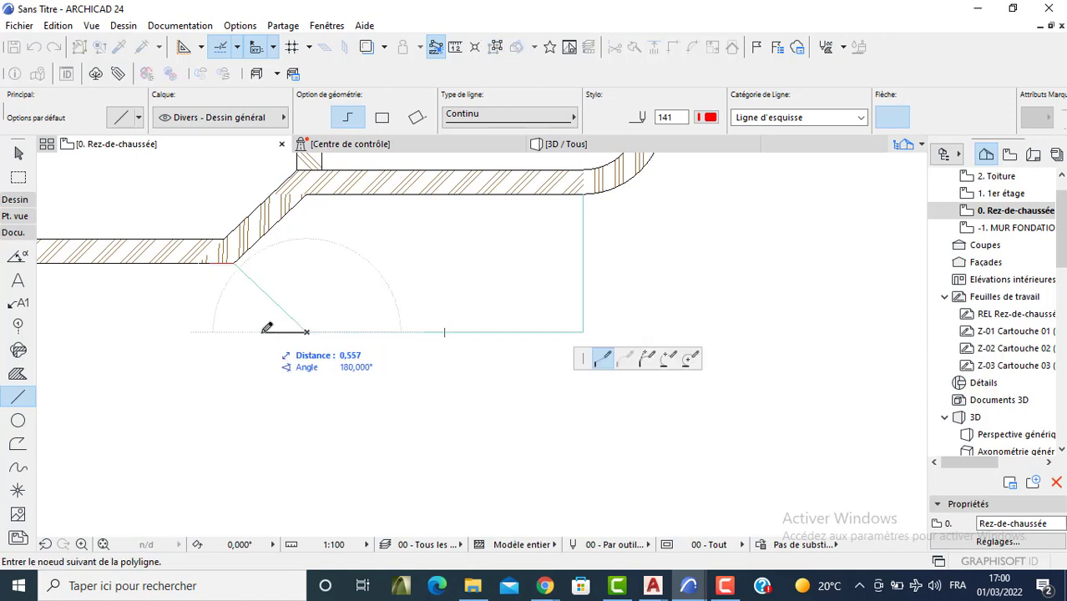
type("0")
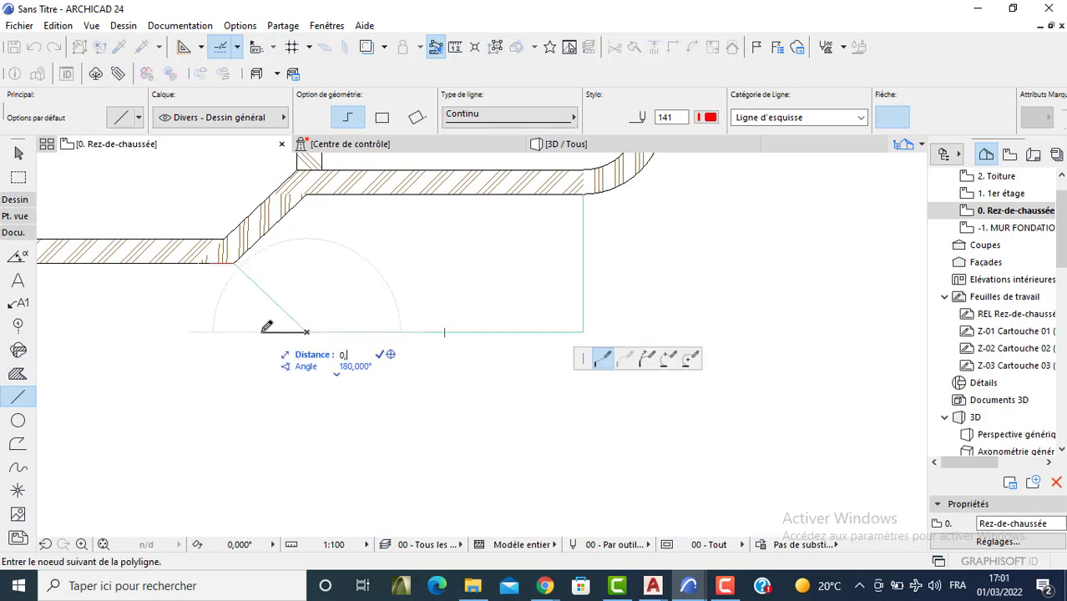
type(",3")
key("Return")
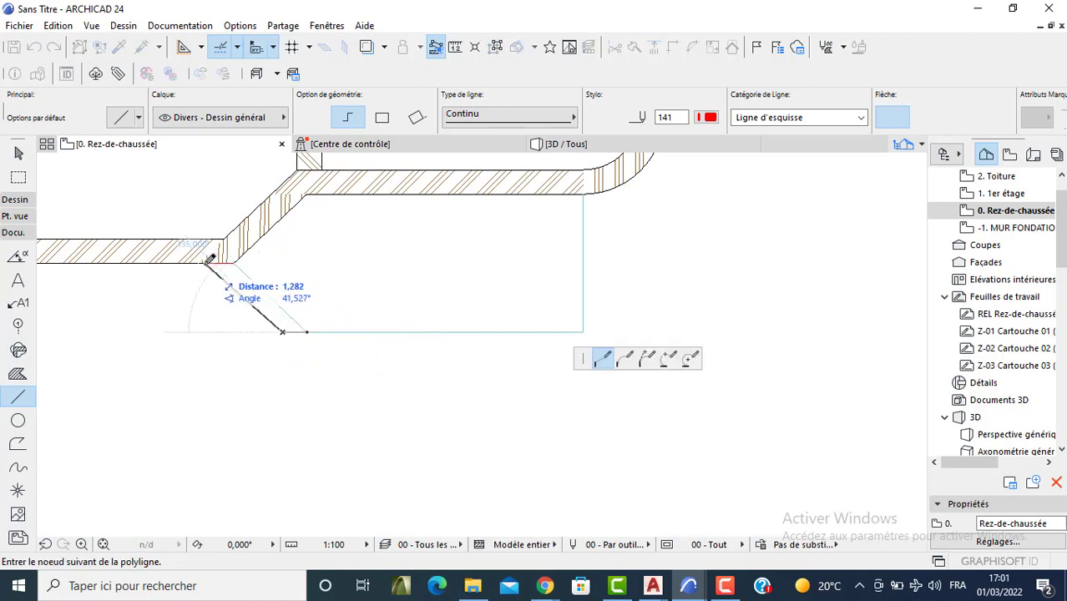
left_click(235, 261)
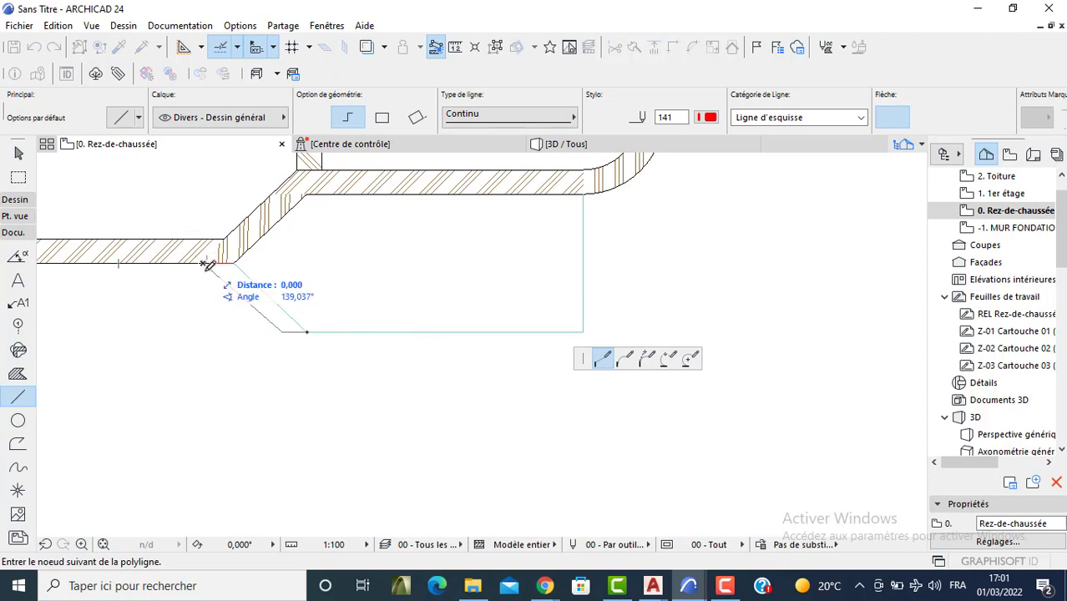
scroll(209, 261, "up", 2)
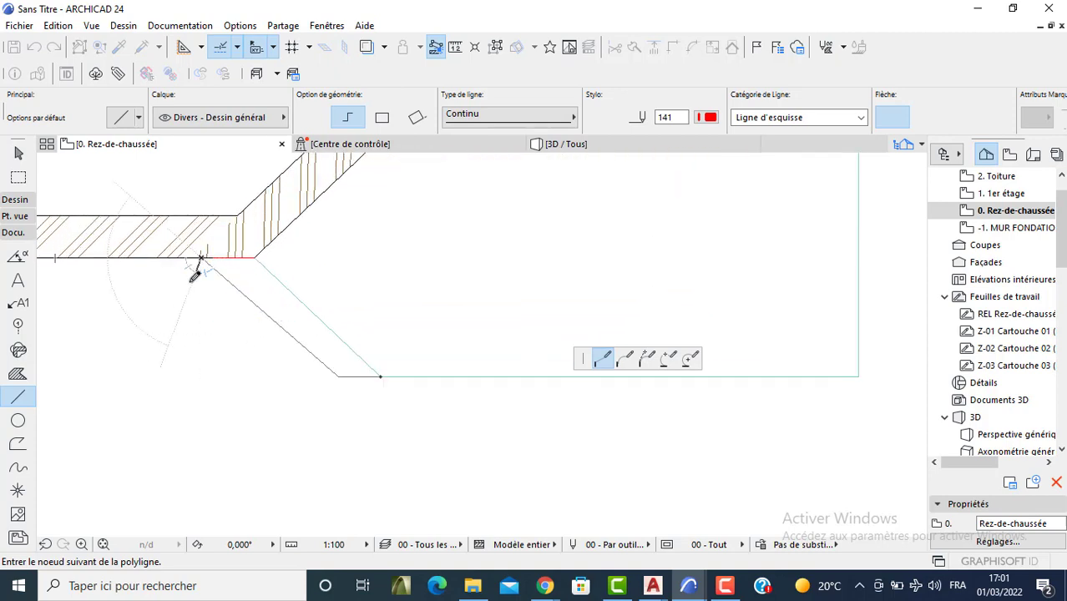
scroll(194, 267, "up", 2)
double_click(215, 249)
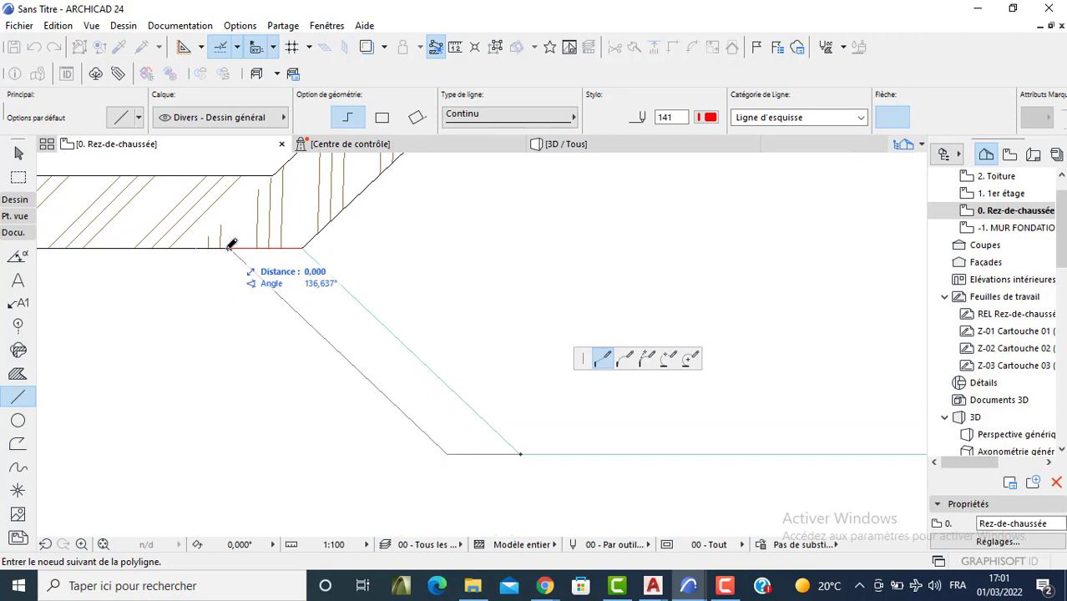
scroll(324, 309, "down", 3)
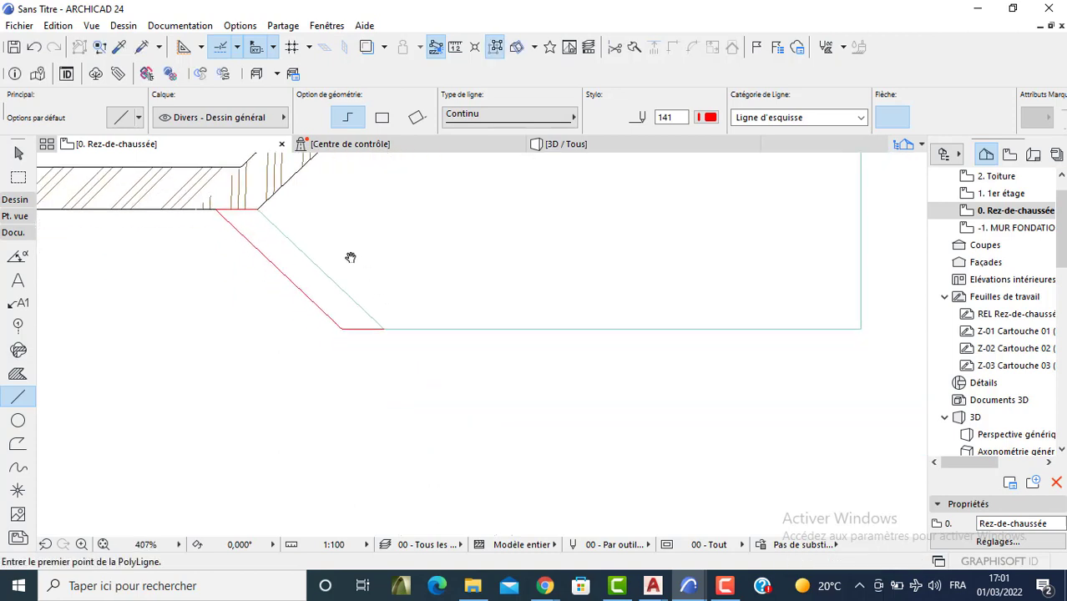
Step: Draw a polyline from the entrance slab's lower-left corner 0,3 m downwards, continuing diagonally to the outer end of the short horizontal line
left_click(381, 324)
type("0,3")
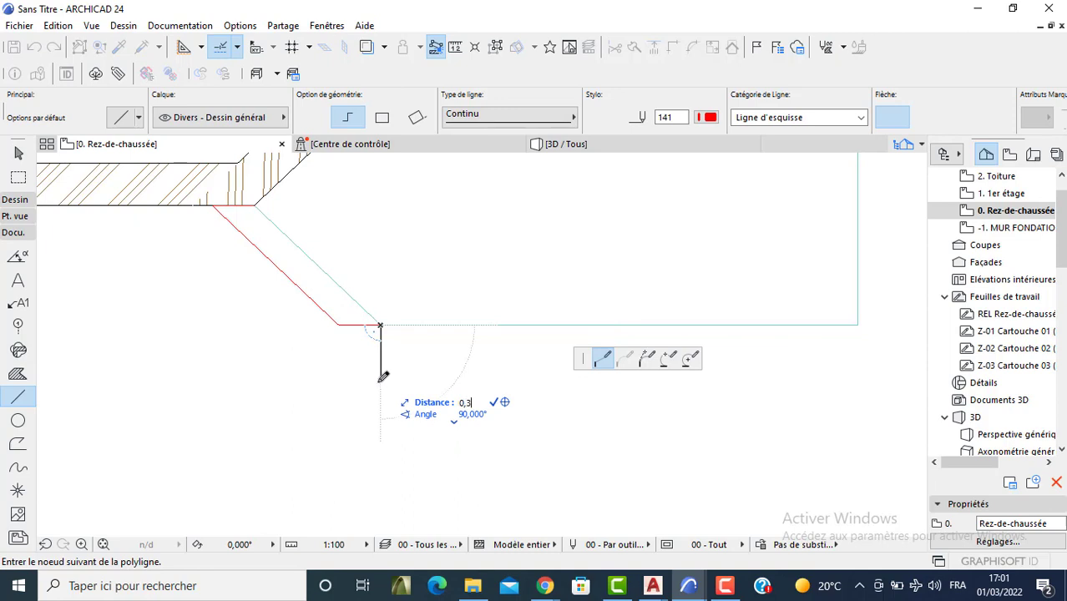
key("Return")
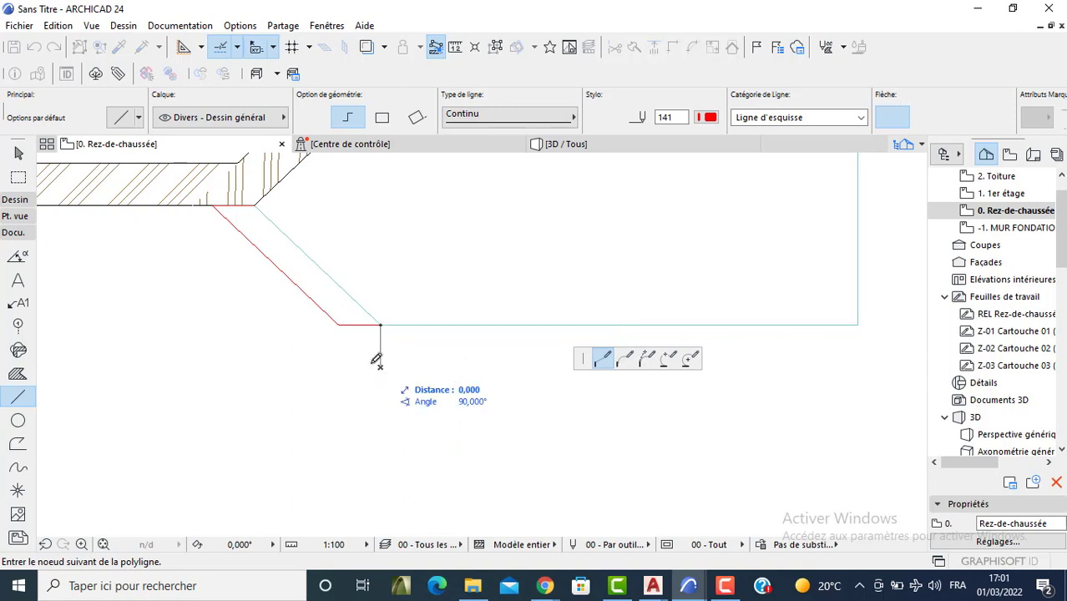
double_click(338, 324)
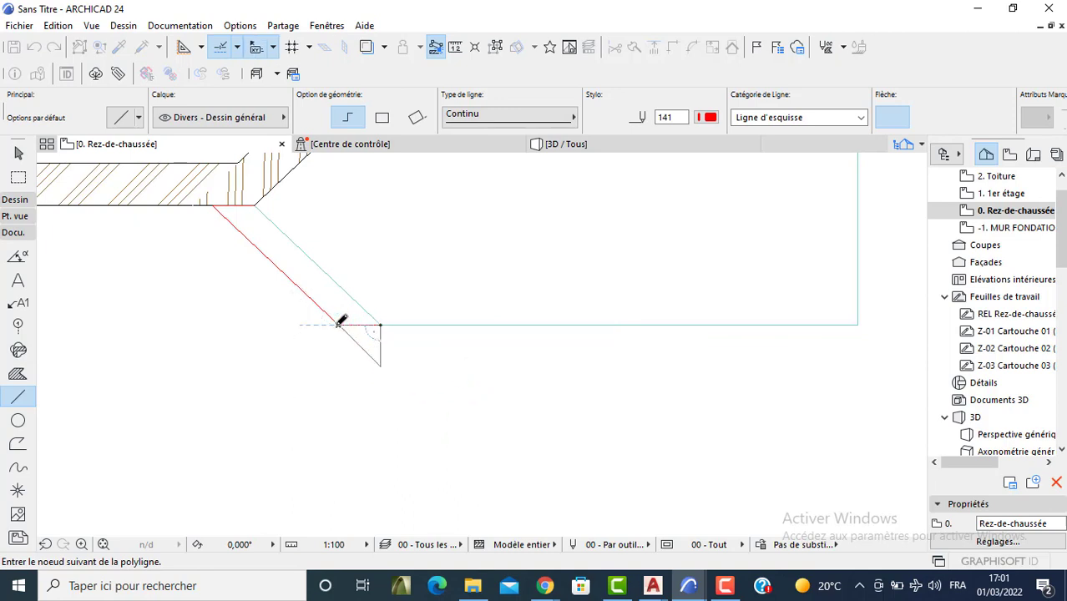
Step: Mirror a copy of the two short lines at the slab's lower-left corner about the vertical axis through its lower edge's midpoint
scroll(574, 339, "down", 3)
middle_click_drag(717, 338, 552, 331)
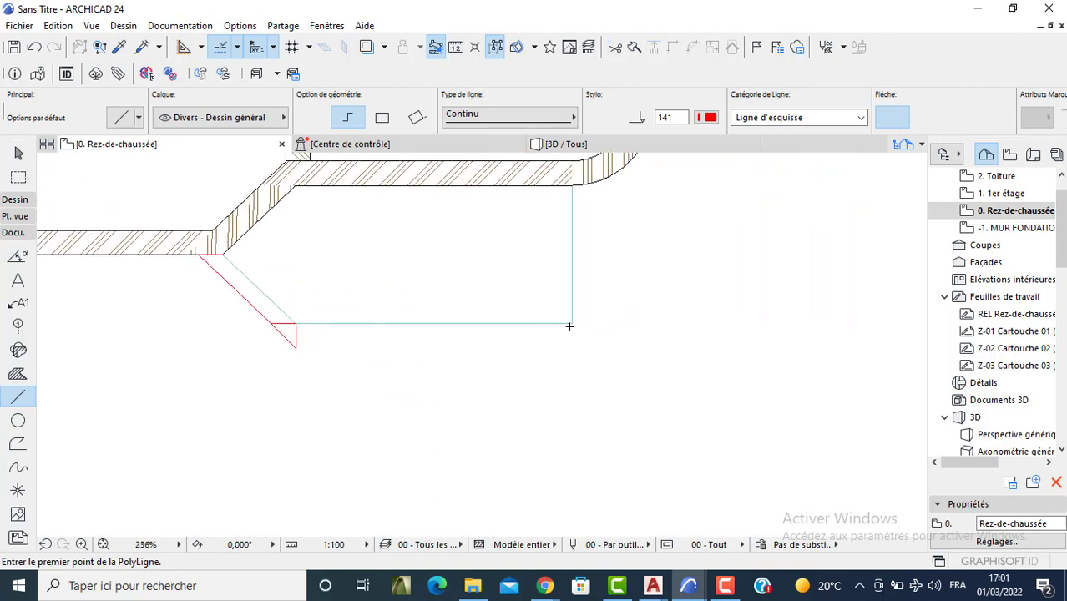
key("Escape")
left_click(295, 332, "shift")
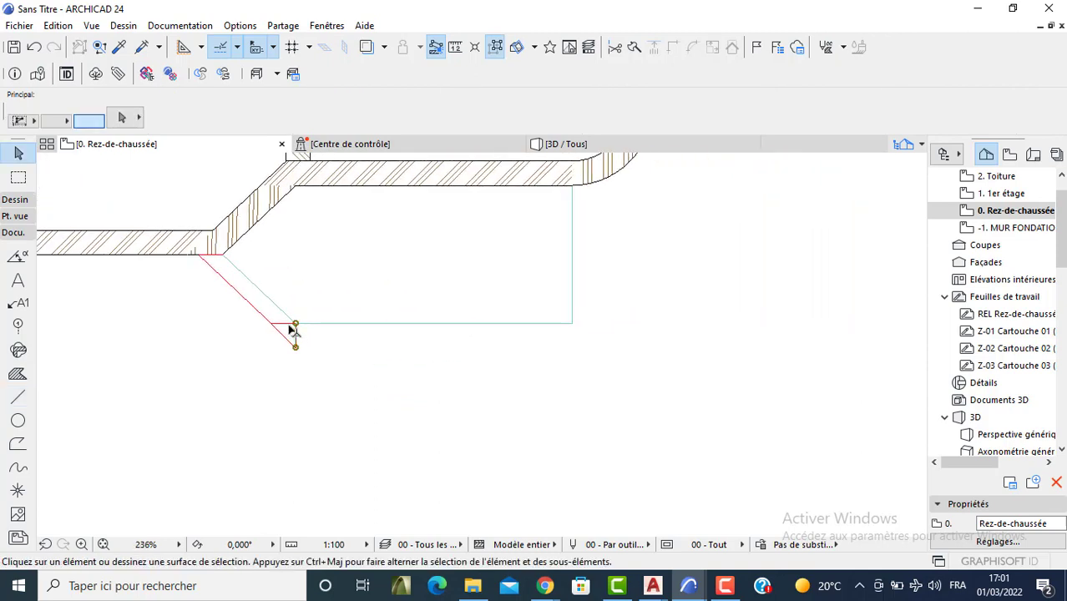
left_click(281, 323, "shift")
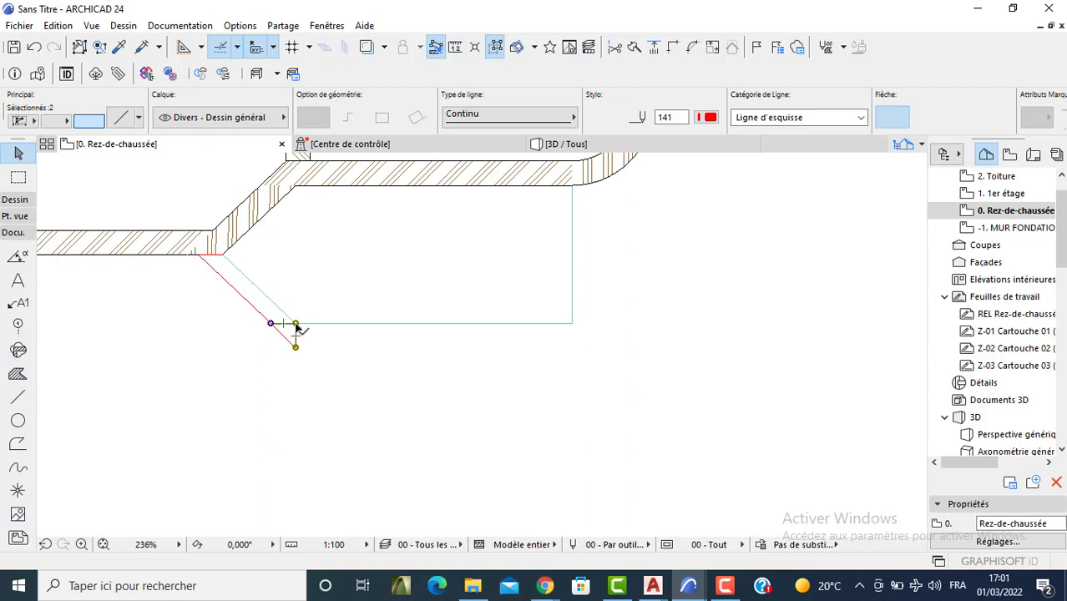
left_click(296, 324)
left_click(646, 379)
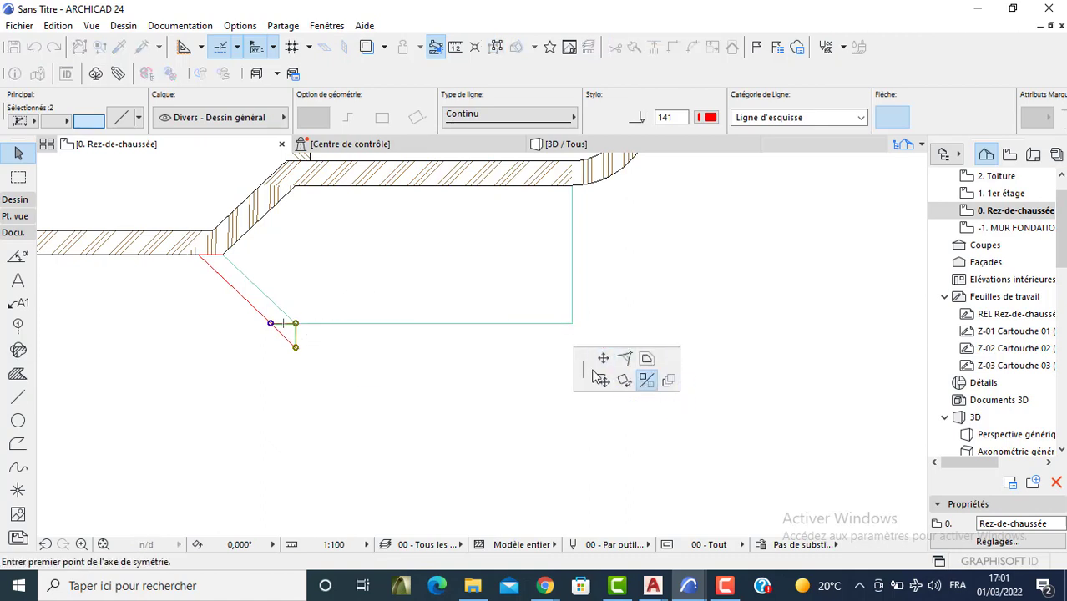
left_click(433, 326)
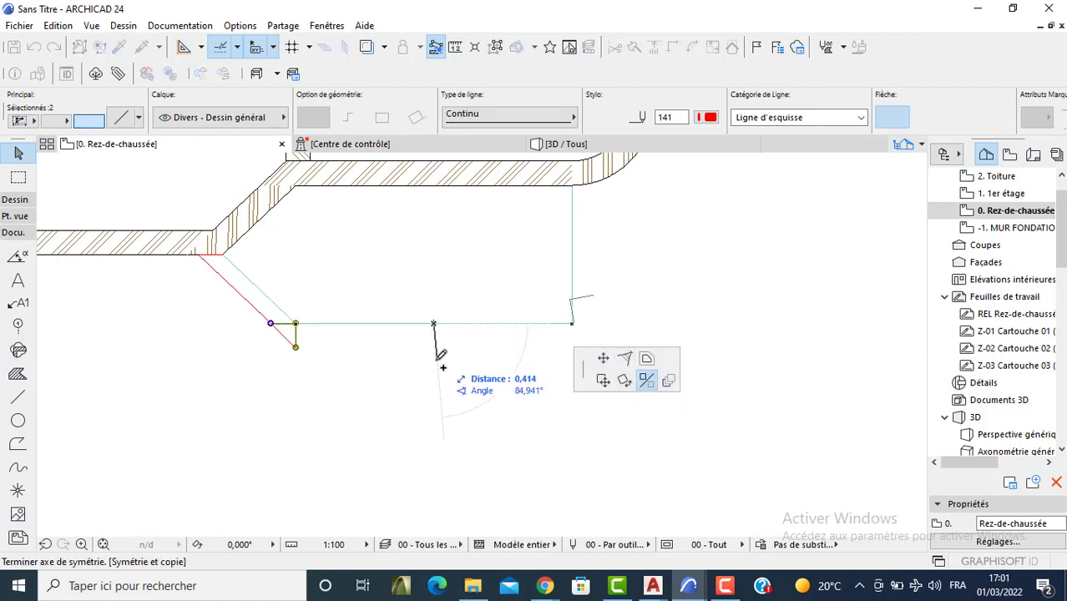
left_click(436, 359)
left_click(309, 359)
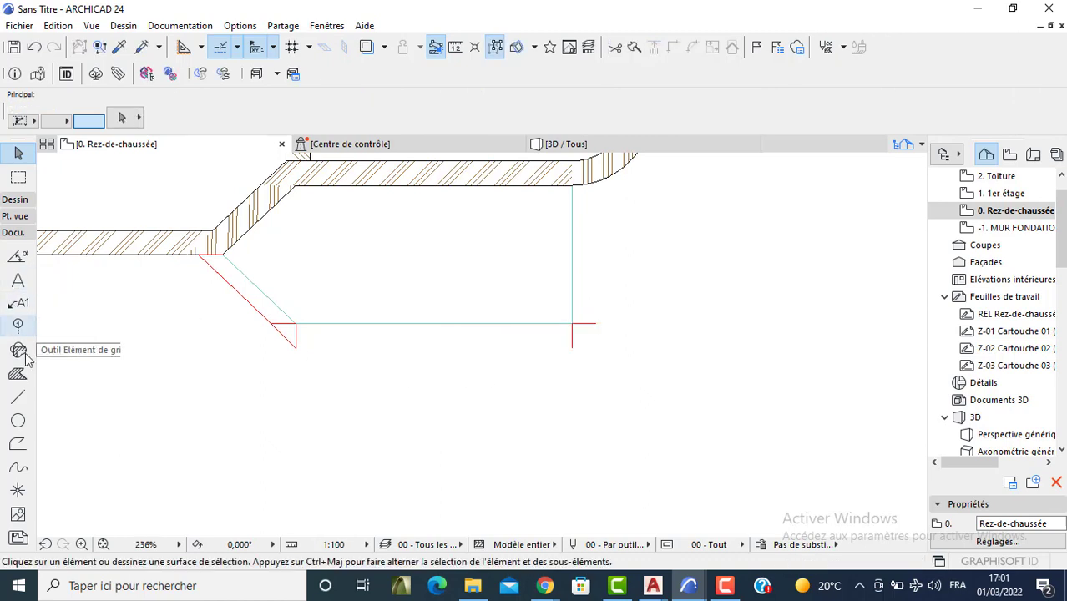
Step: Draw the step outline as a polyline outside the entrance slab's lower and right edges, following the guide line ends up to the curved wall
left_click(19, 396)
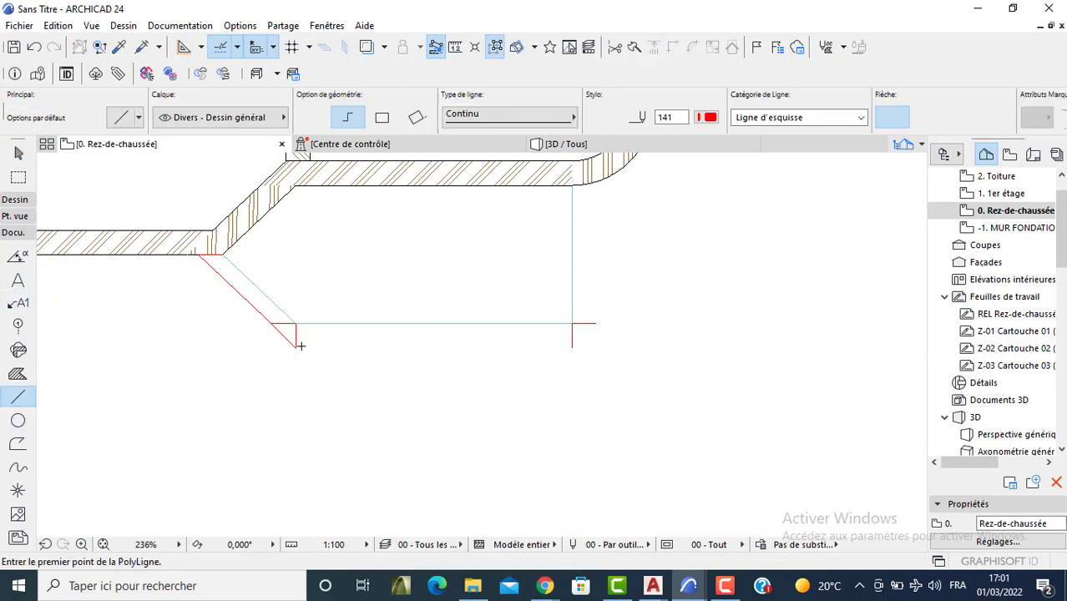
left_click(296, 346)
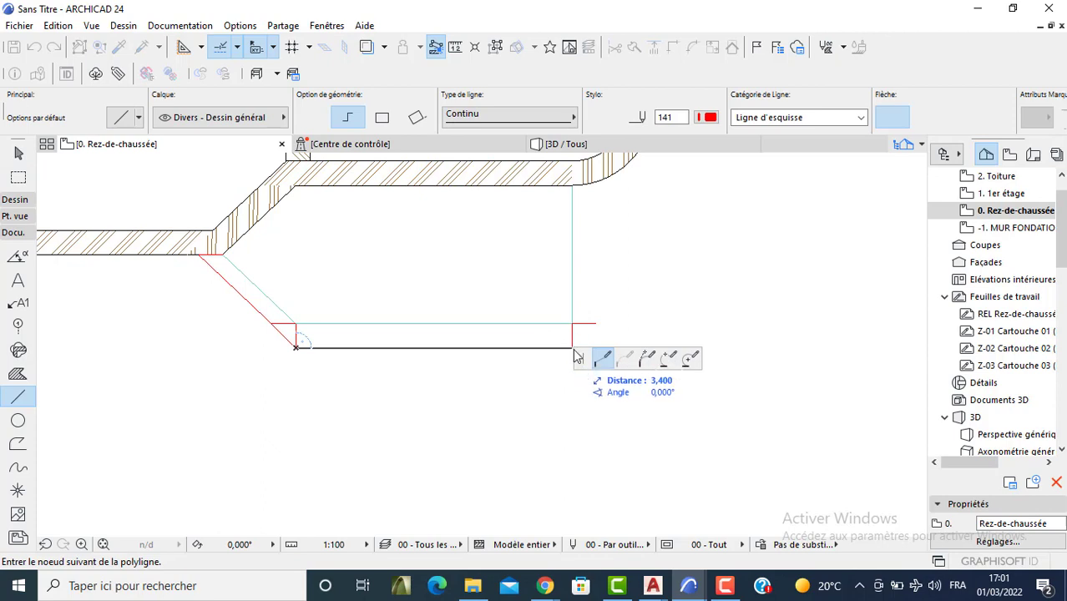
middle_click_drag(564, 330, 411, 296)
left_click(410, 315)
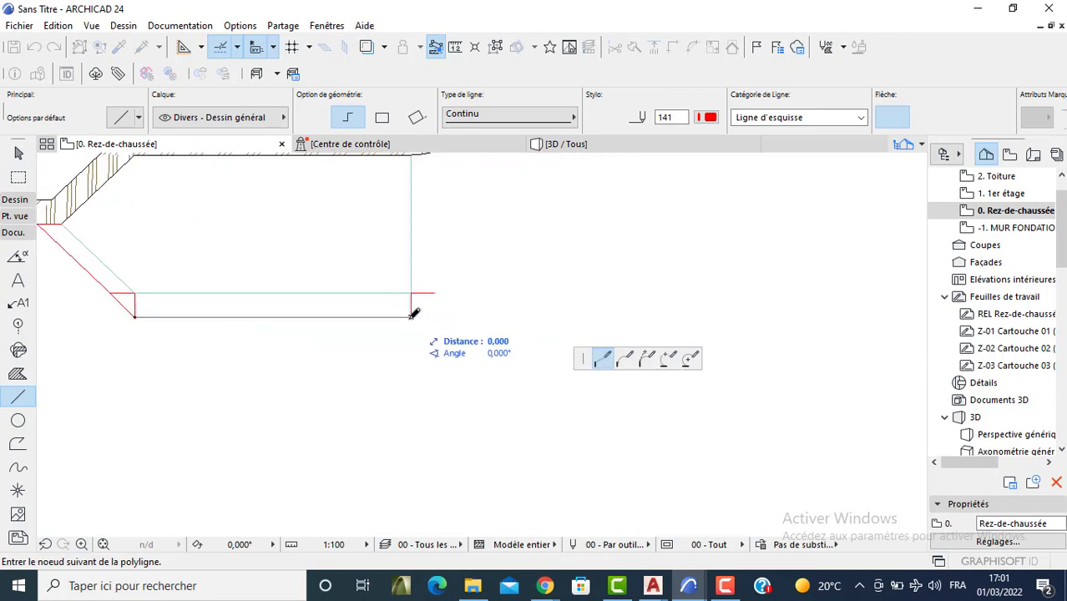
left_click(443, 250)
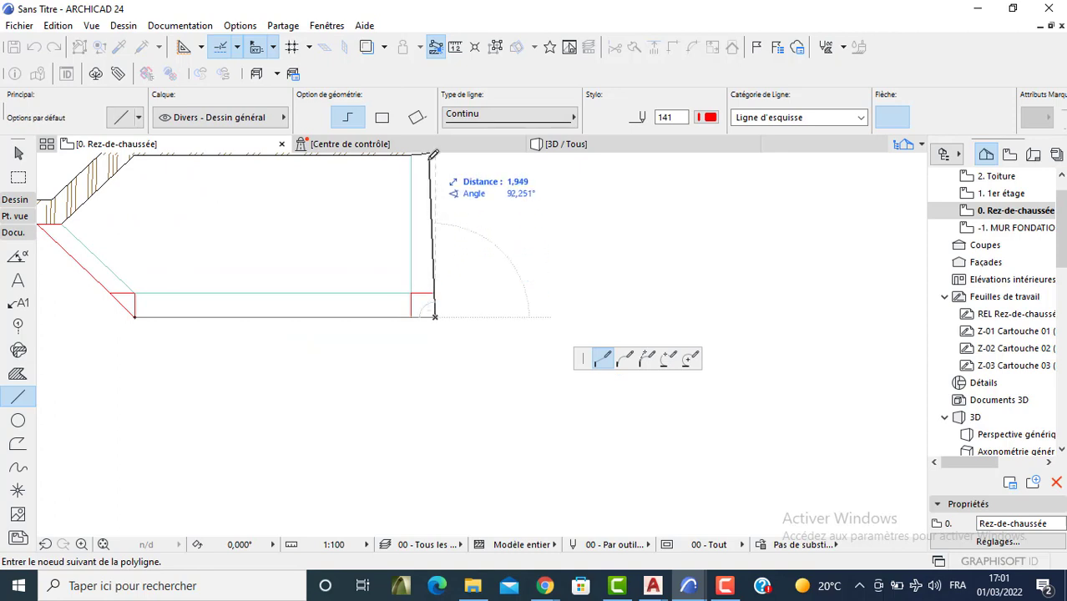
middle_click_drag(438, 174, 444, 202)
double_click(444, 199)
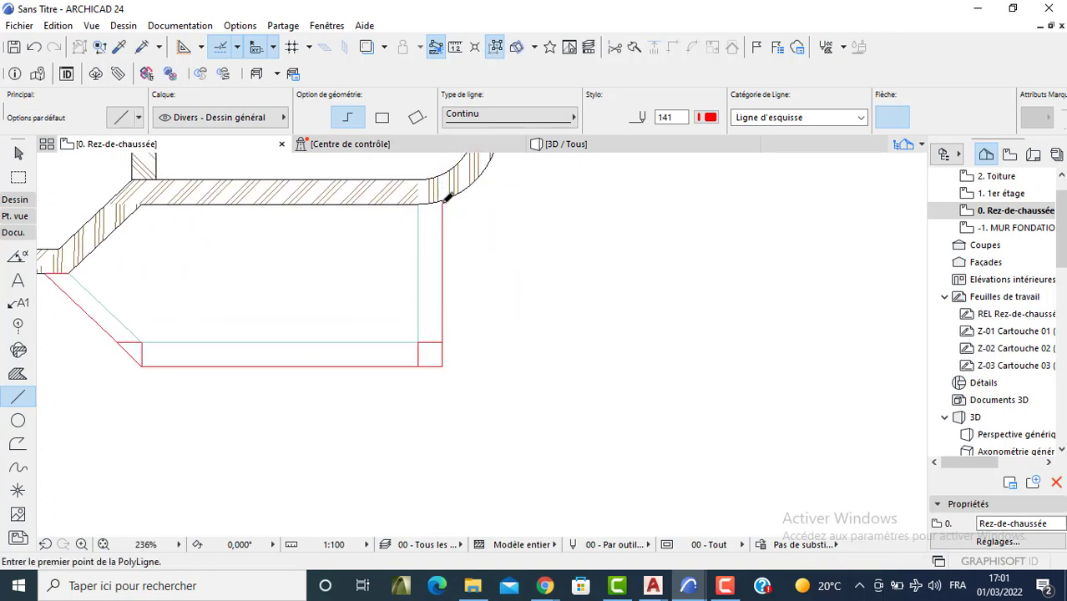
Step: Delete the short guide lines at the slab's lower corners and the short line along the wall's outer face
key("Escape")
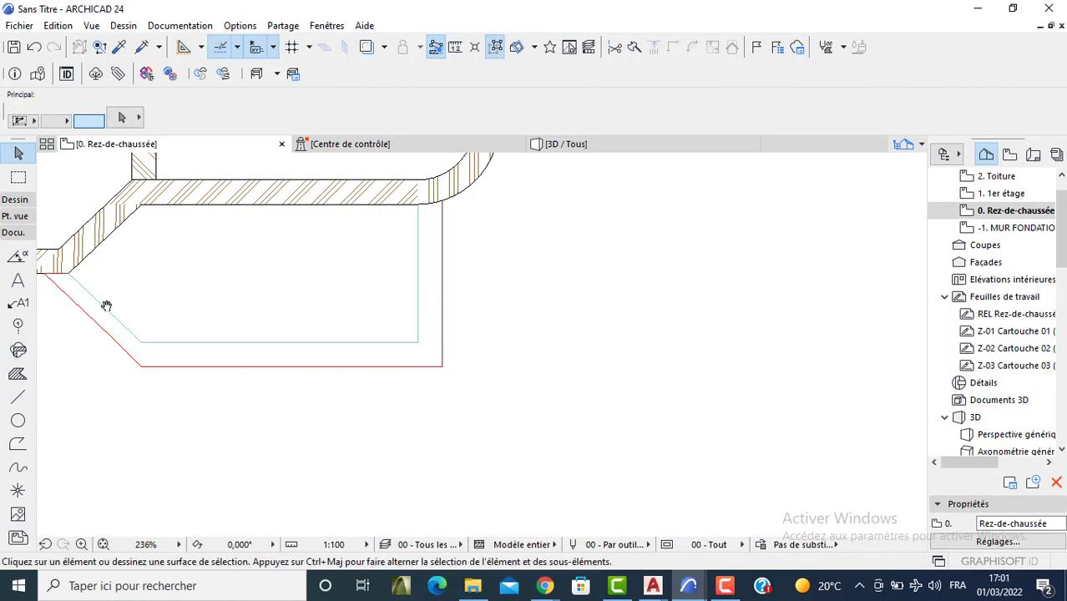
middle_click_drag(104, 302, 140, 271)
left_click(134, 249)
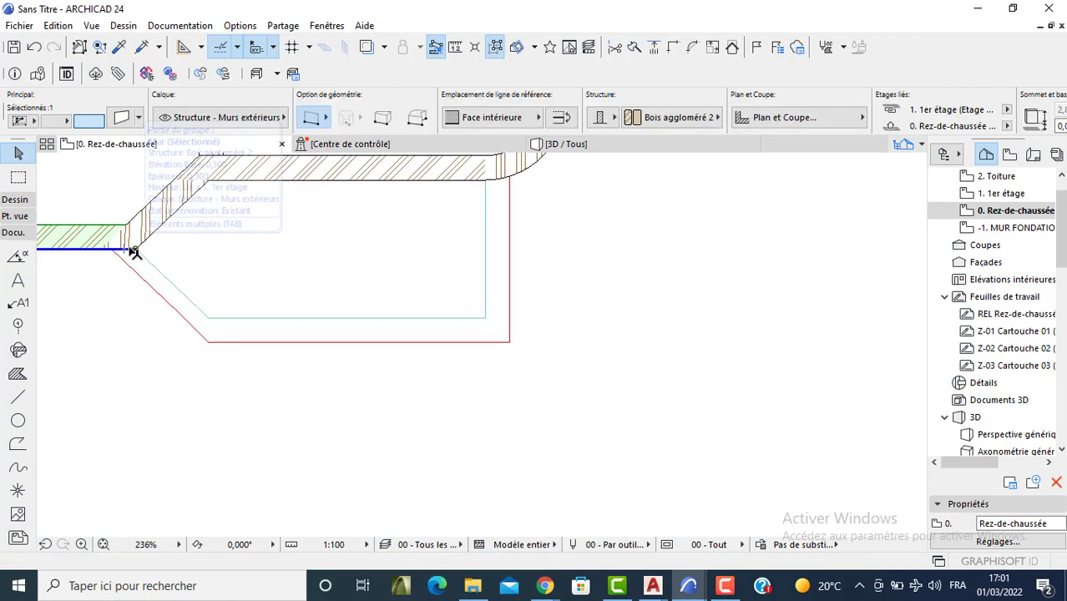
scroll(126, 251, "up", 3)
key("Escape")
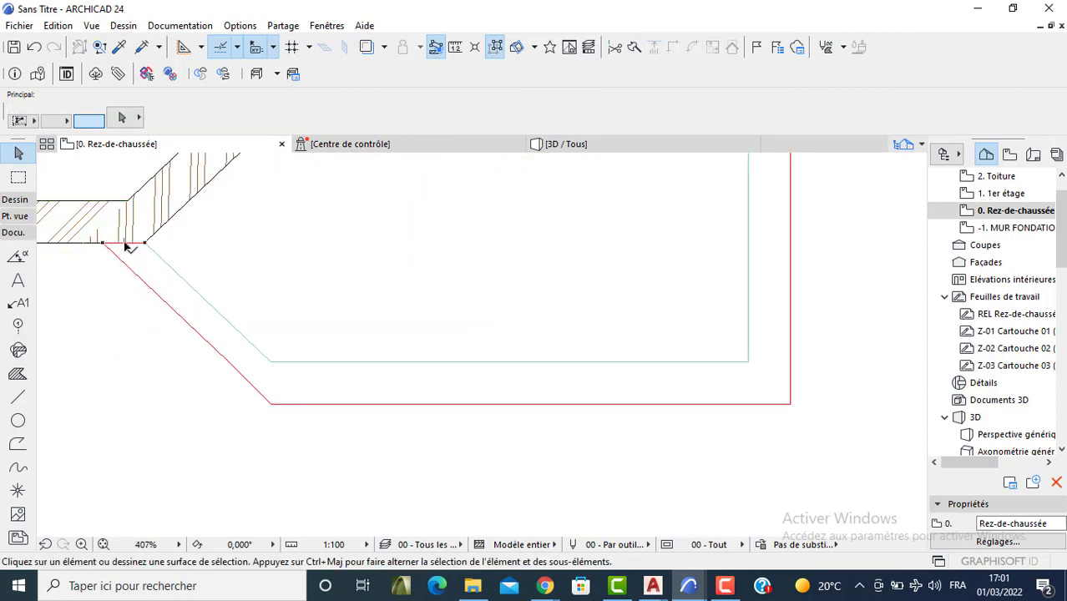
left_click(123, 244)
key("Escape")
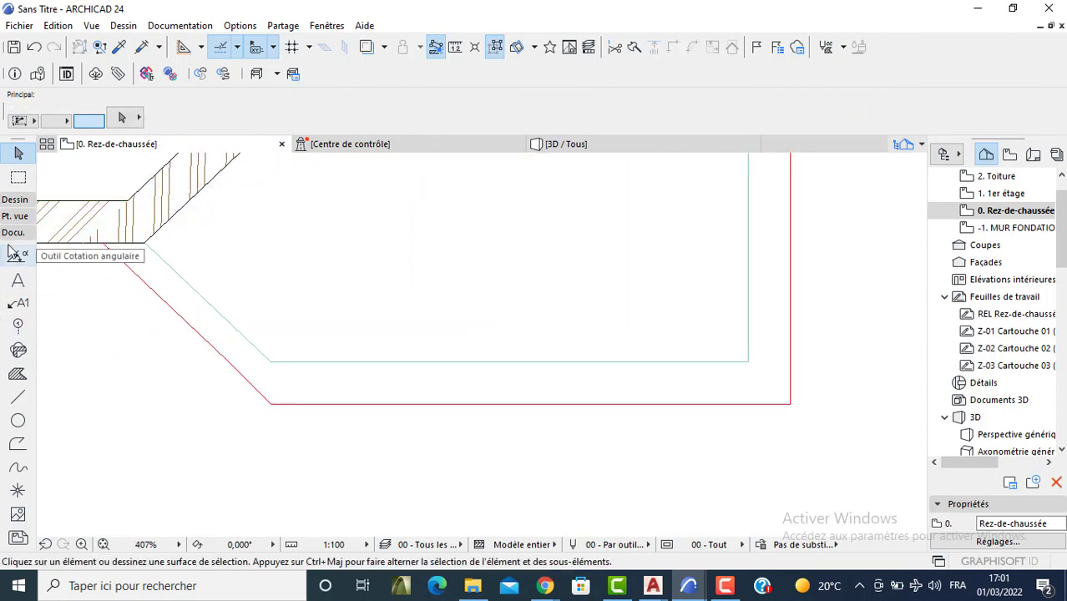
Step: Create a slab in the band between the entrance slab and the step outline using the Magic Wand
left_click(15, 200)
left_click(20, 289)
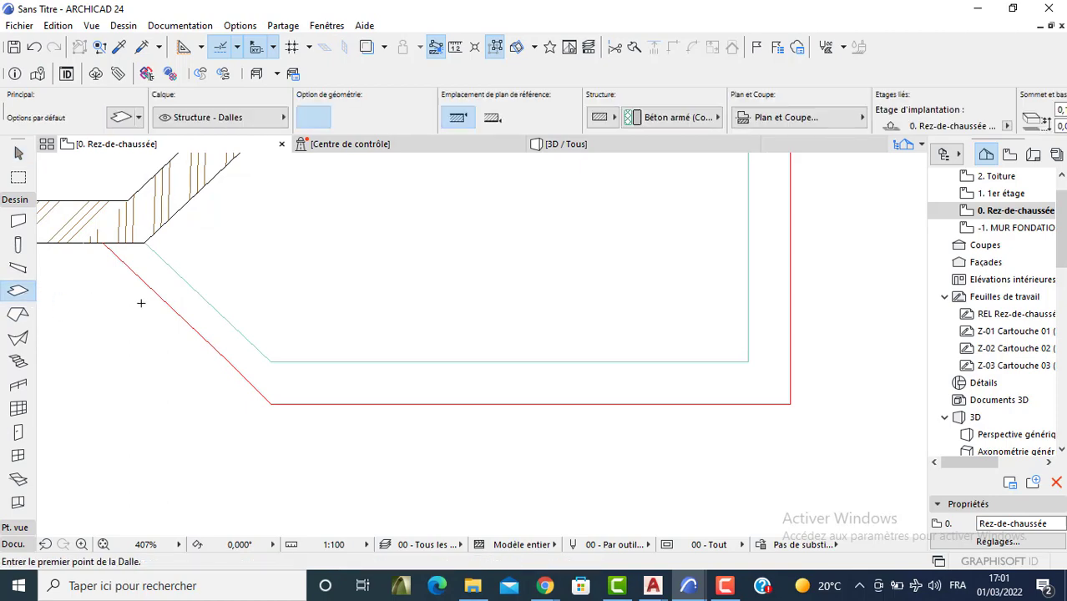
left_click(181, 296)
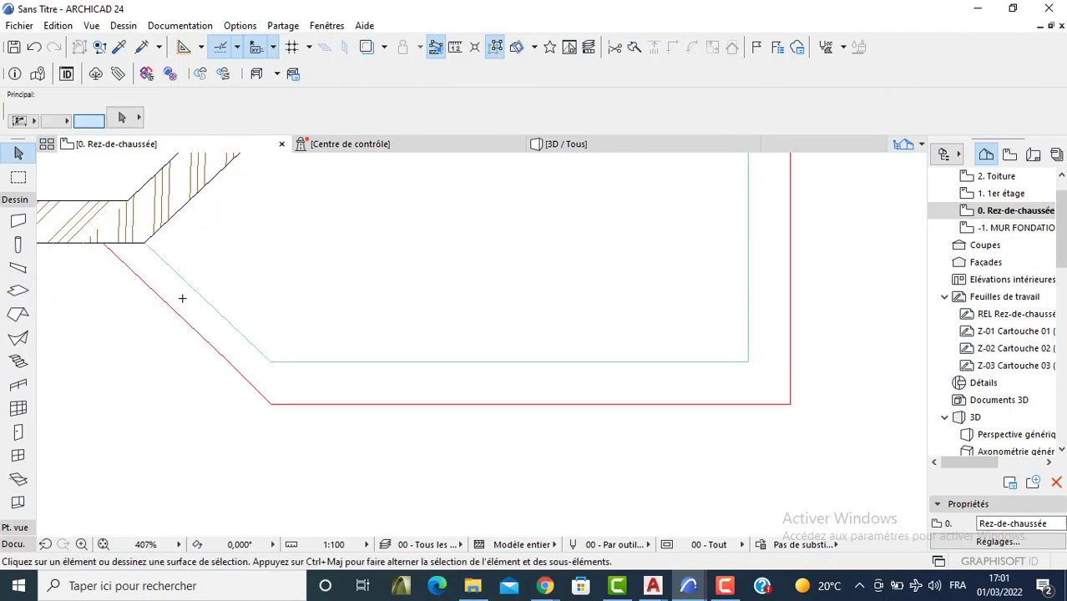
Step: Lower the step slab's elevation relative to project zero and check the entrance steps in the 3D view
key("ctrl+t")
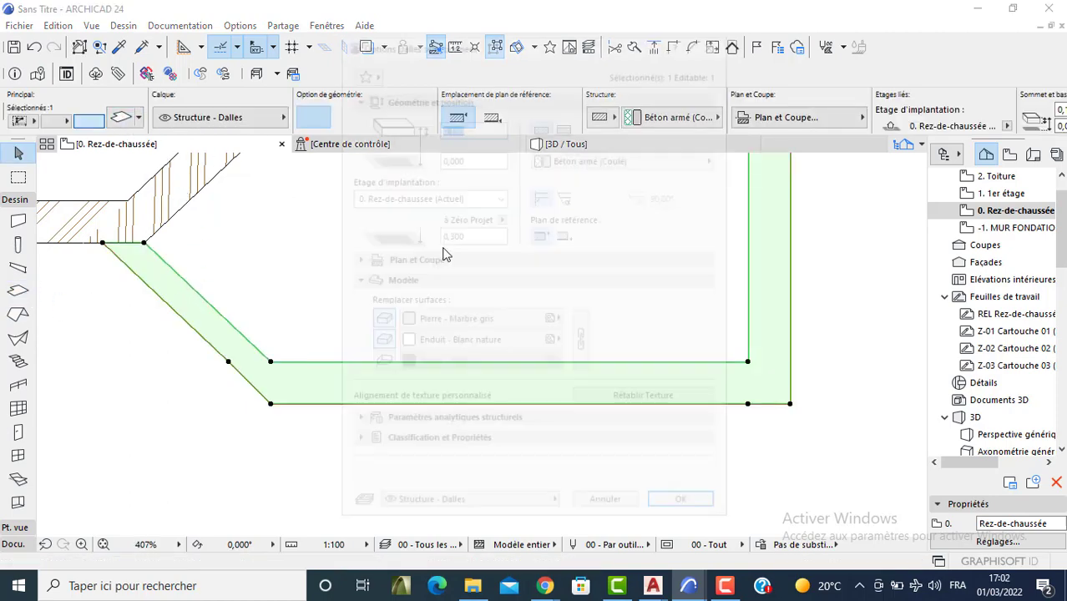
left_click(465, 237)
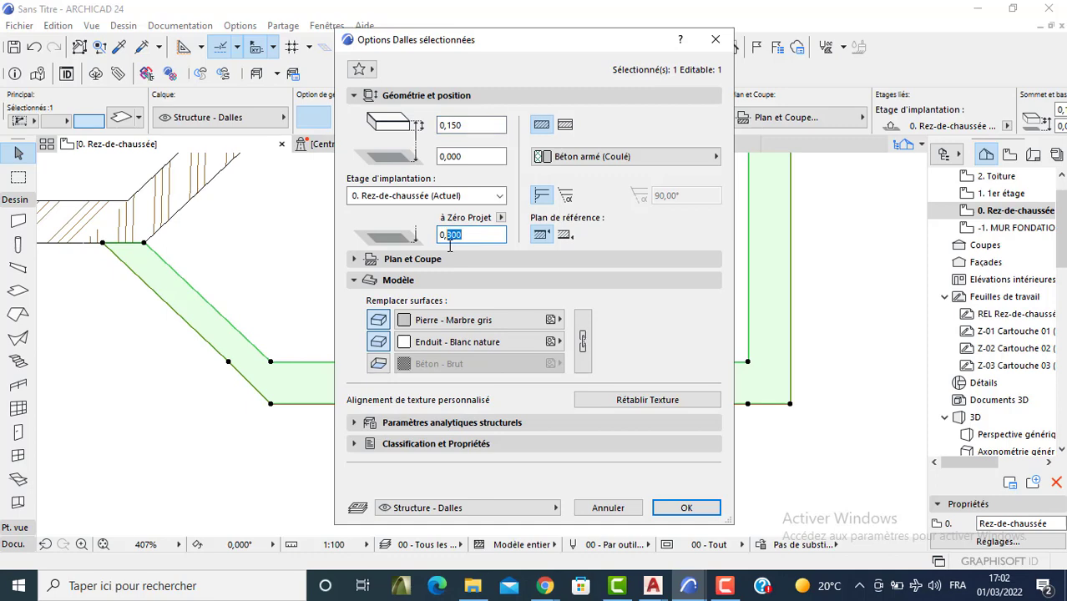
key("Return")
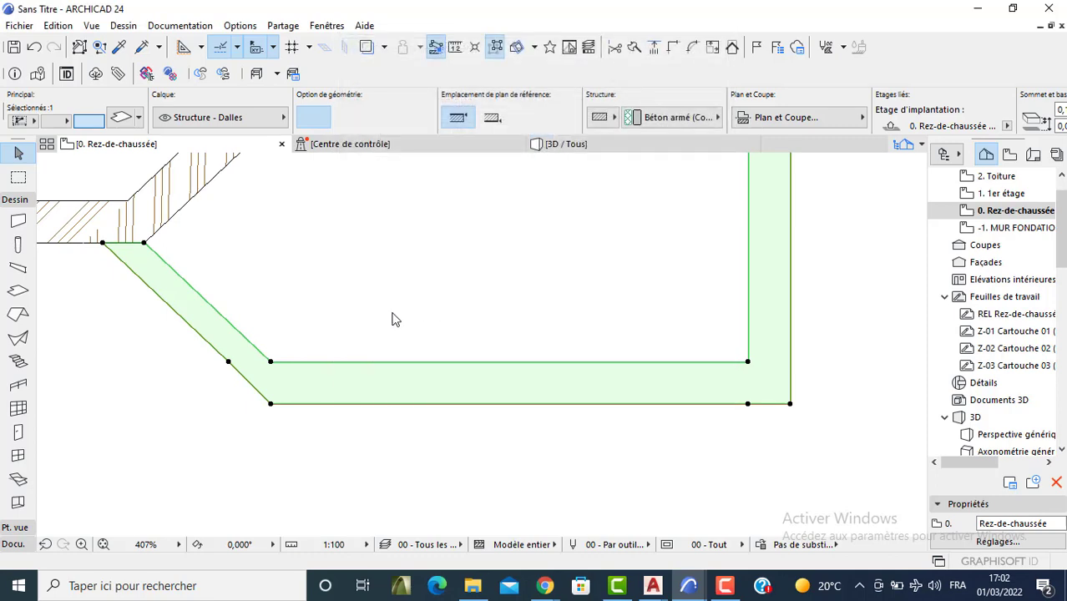
left_click(343, 267)
left_click(549, 151)
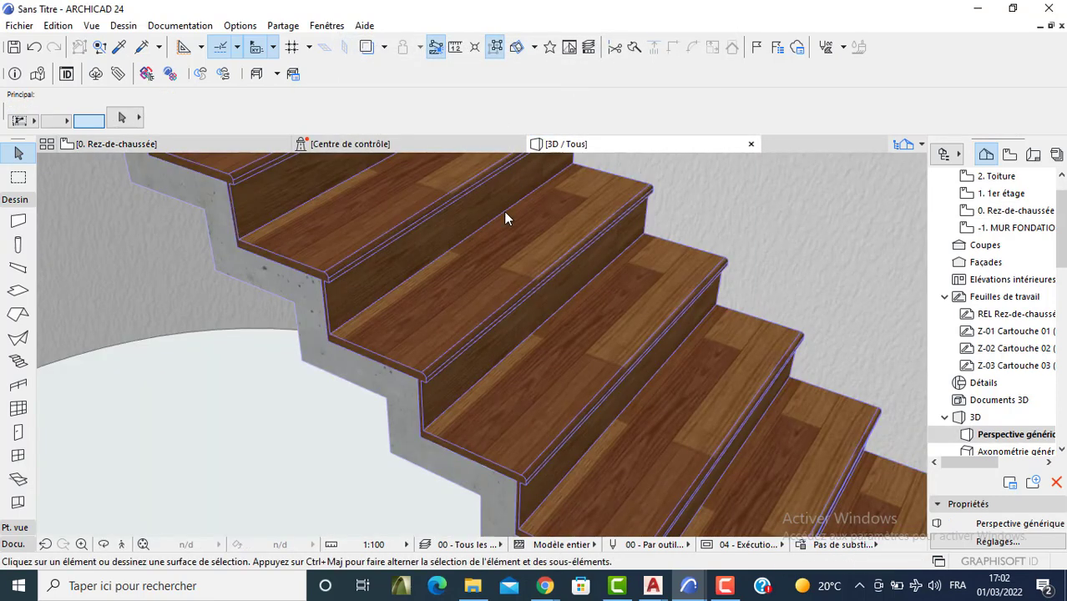
scroll(305, 435, "up", 6)
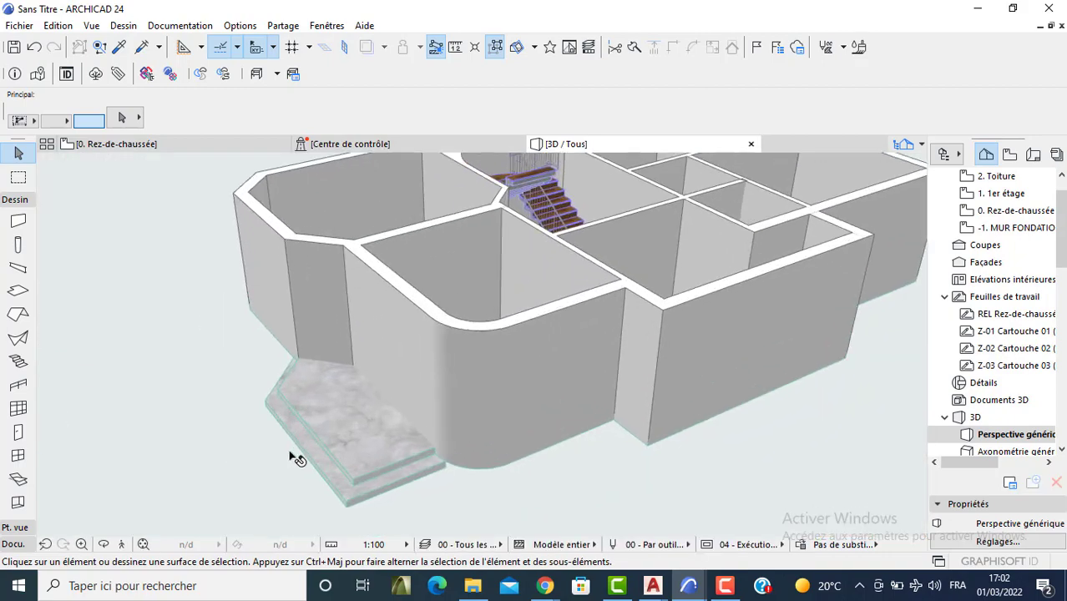
scroll(417, 428, "up", 8)
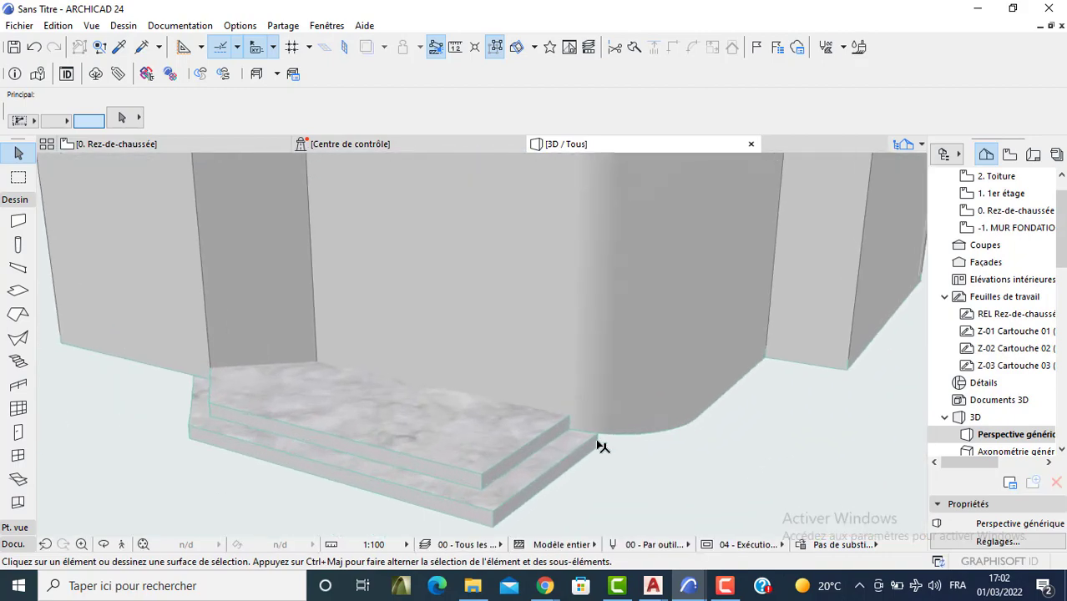
scroll(603, 448, "up", 1)
scroll(613, 451, "down", 10)
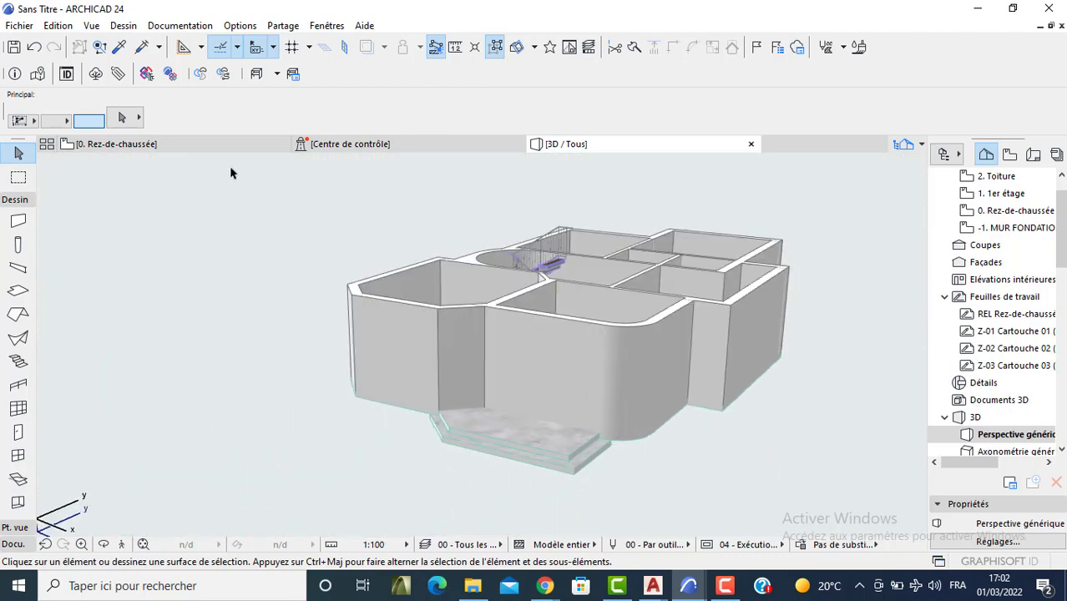
Step: Copy all the ground-floor walls and paste them at their original location on the -1. MUR FONDATION storey
left_click(175, 142)
left_click(18, 224)
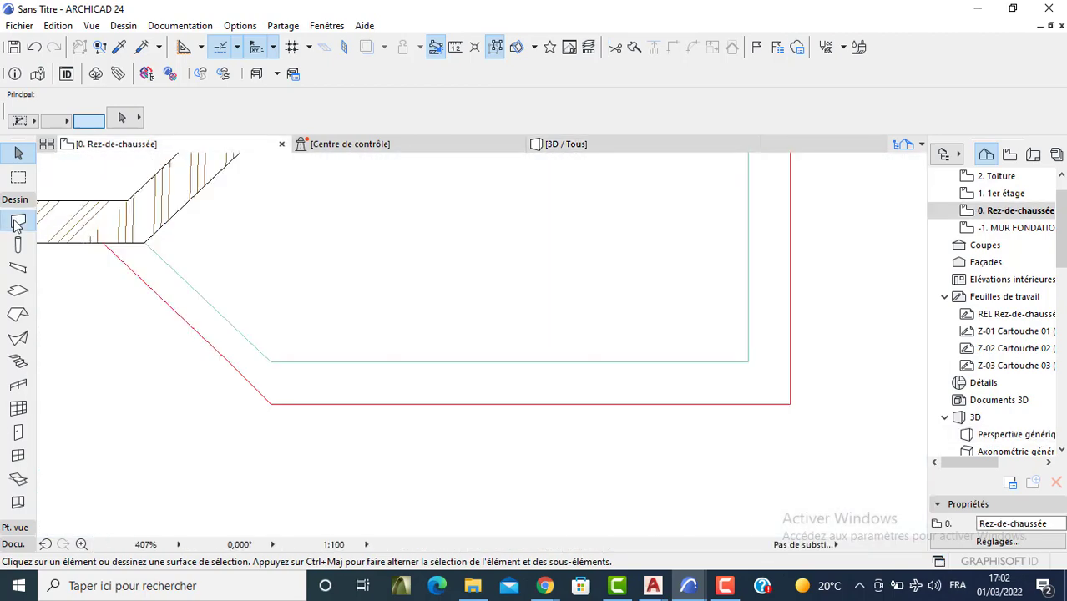
scroll(298, 365, "down", 2)
key("ctrl+a")
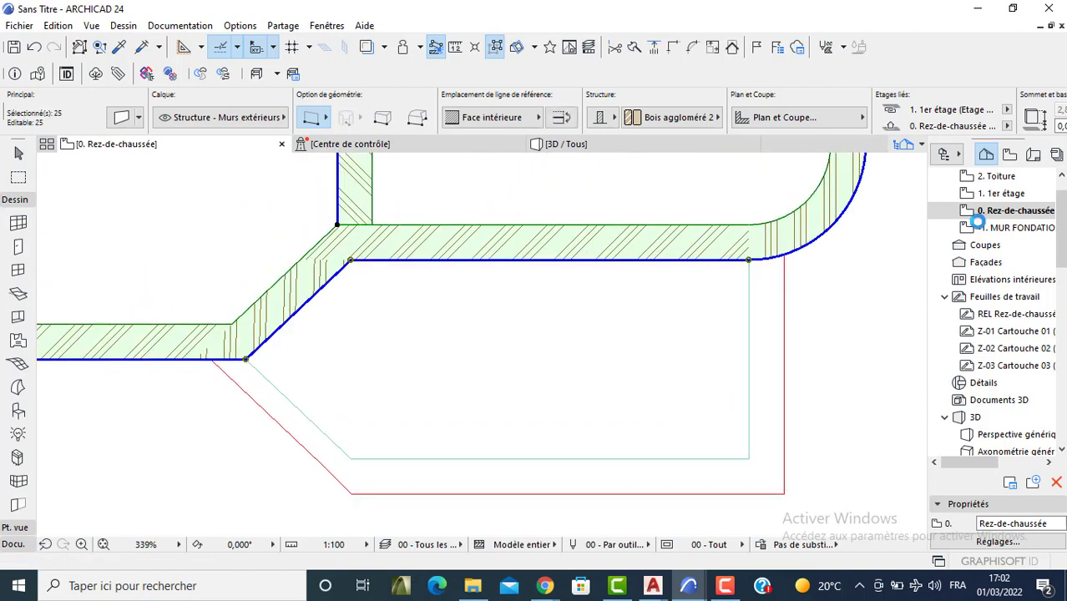
double_click(979, 227)
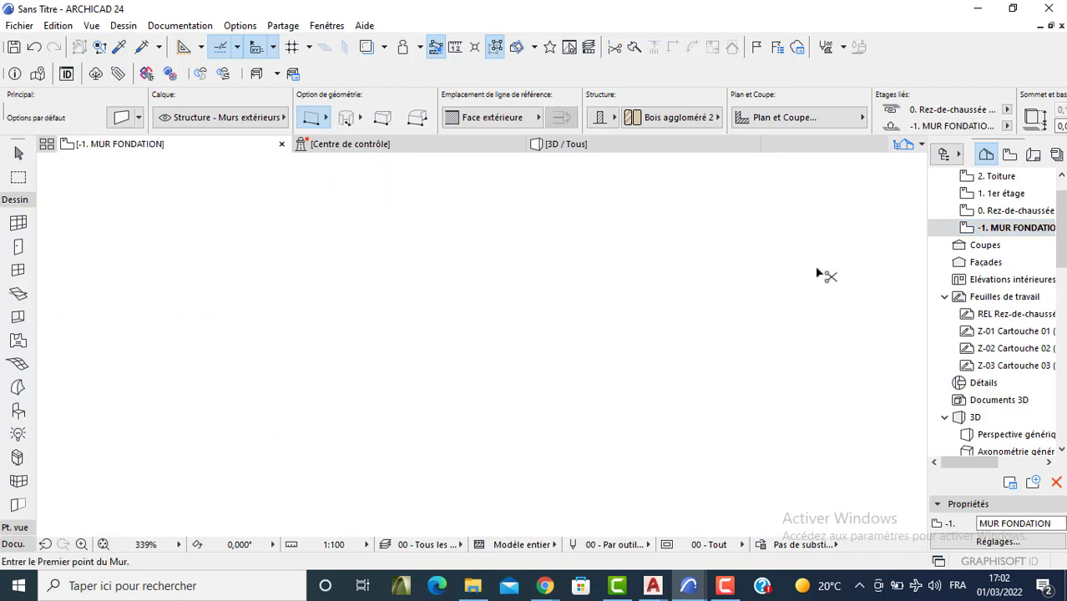
key("ctrl+v")
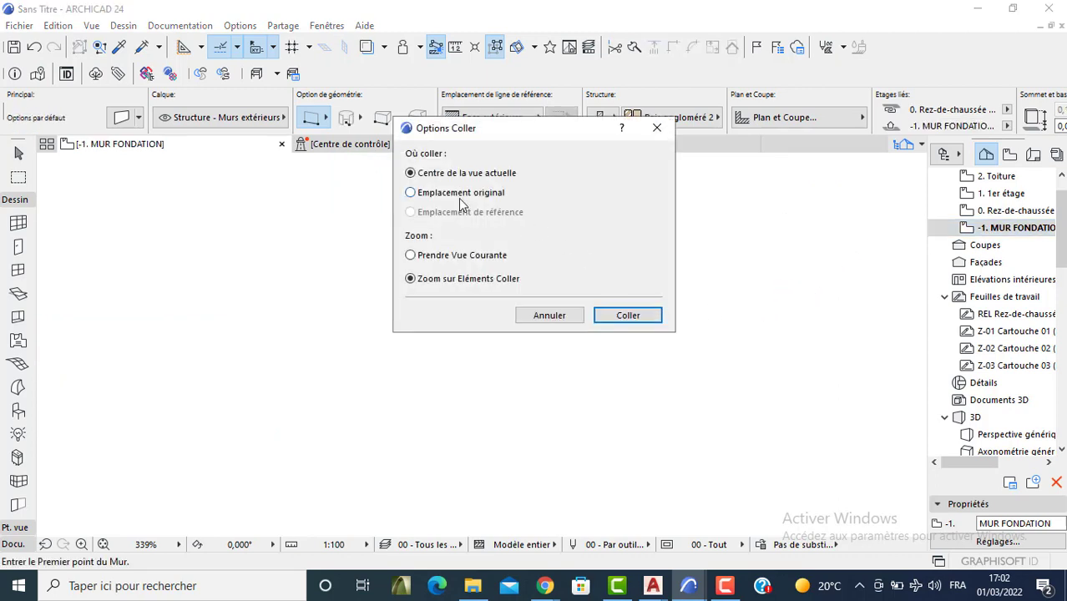
left_click(627, 318)
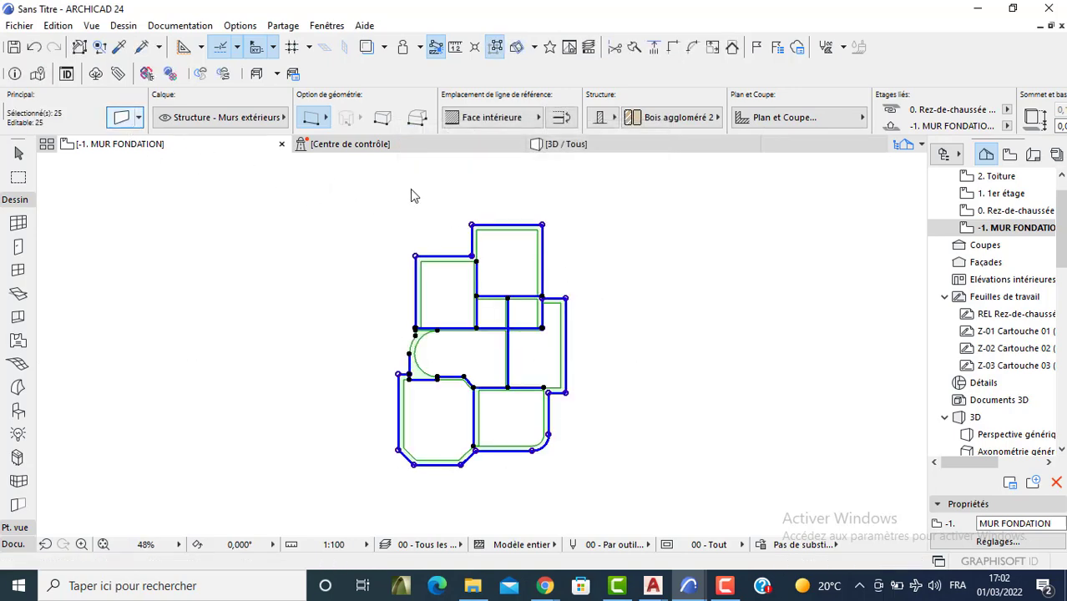
Step: Set the top offset of all the pasted foundation walls to -0,150 from the linked ground-floor storey
key("ctrl+t")
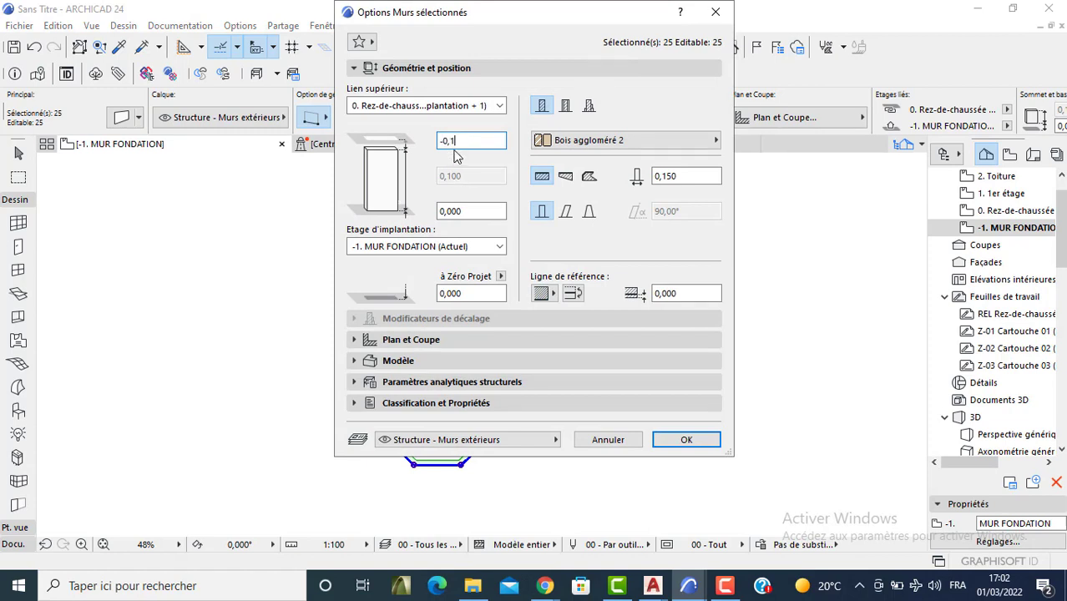
type("-0,150")
left_click(686, 439)
left_click(652, 329)
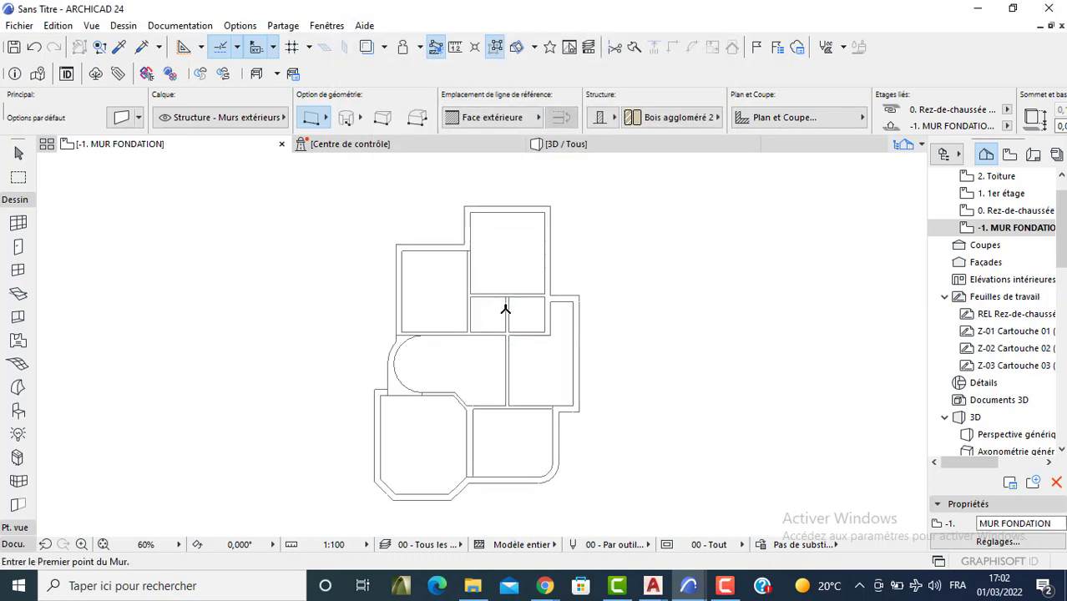
Step: Delete all the interior partition walls from the foundation storey, keeping only the perimeter walls
scroll(503, 304, "up", 3)
left_click_drag(525, 277, 409, 467)
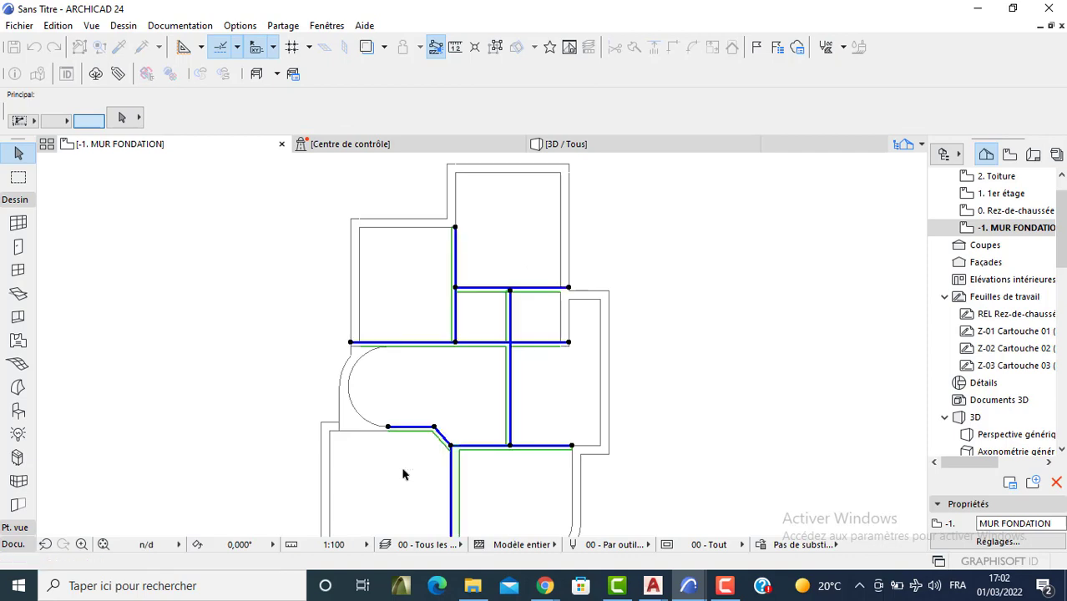
key("Delete")
Step: Stretch the lower end of the straight outer wall above the curved stair wall to meet that wall's upper corner
middle_click_drag(460, 365, 515, 296)
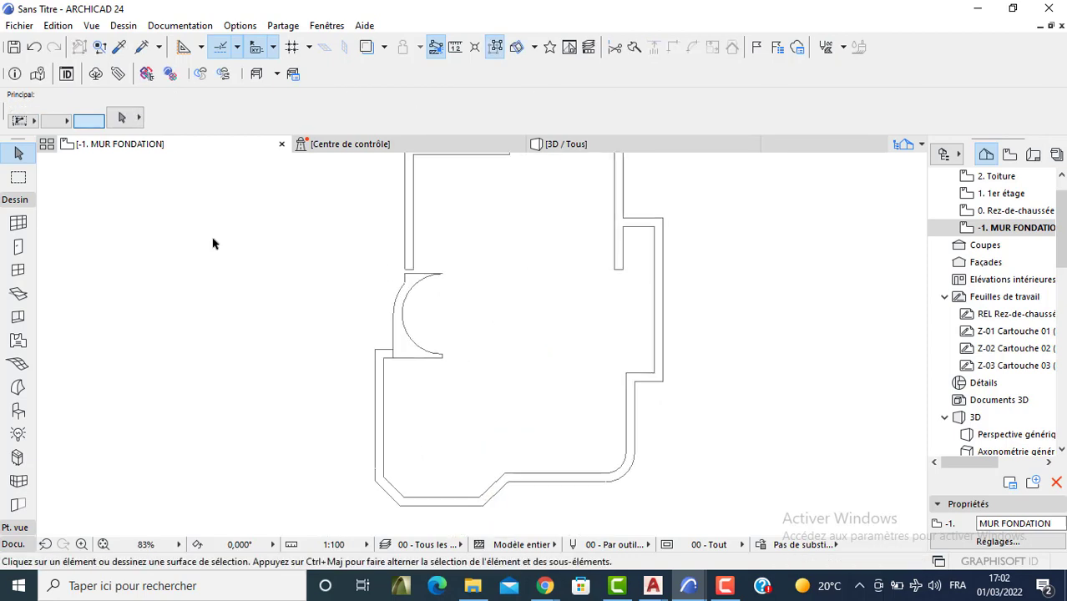
scroll(212, 241, "up", 4)
scroll(278, 241, "up", 1)
left_click(712, 313)
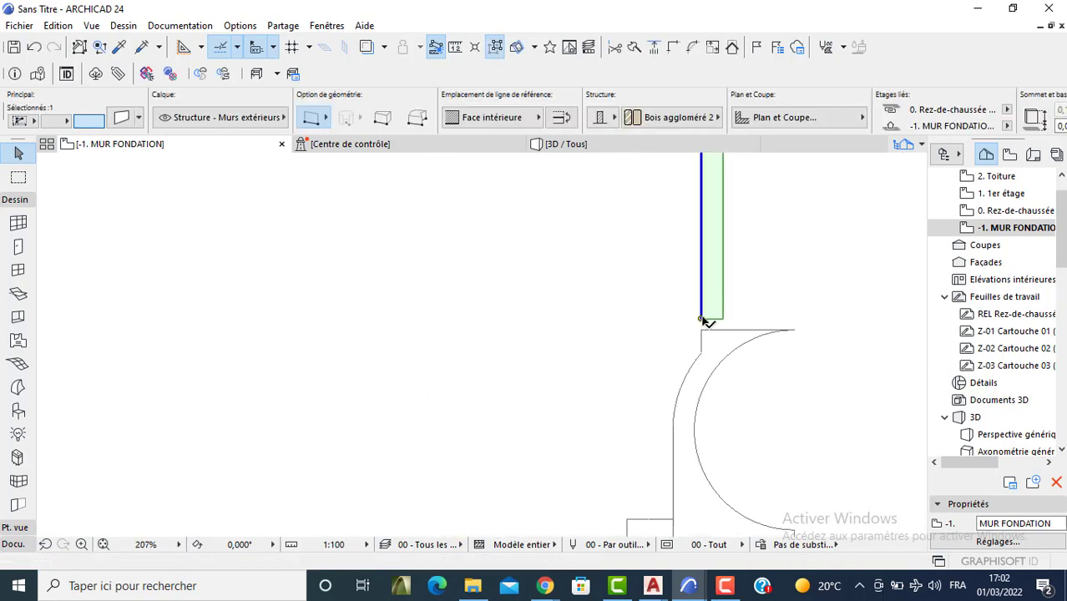
key("ctrl+m")
left_click(604, 361)
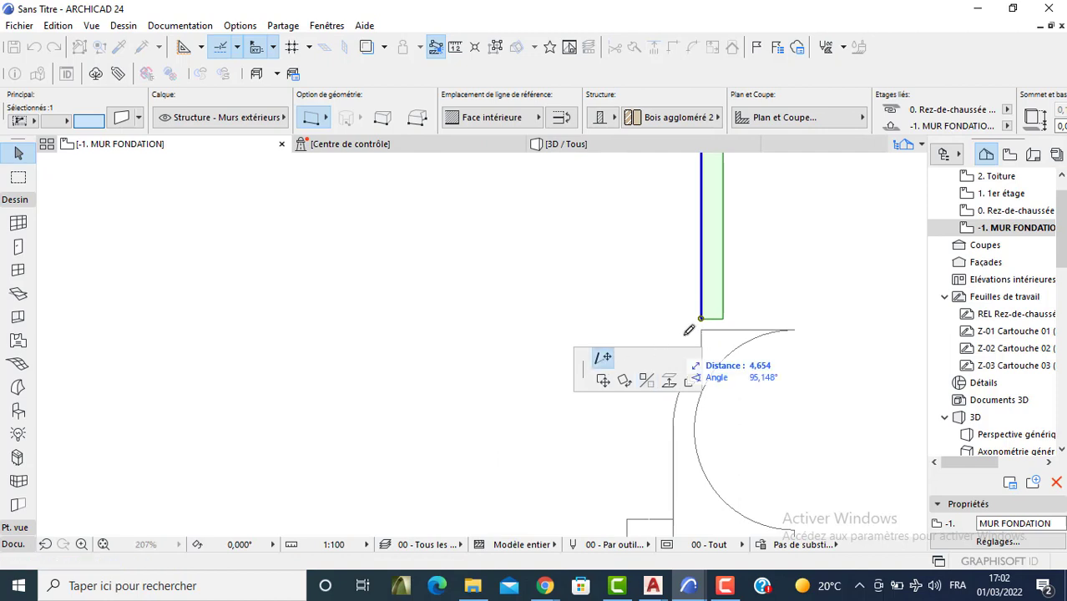
left_click(701, 329)
left_click(565, 255)
scroll(576, 283, "down", 7)
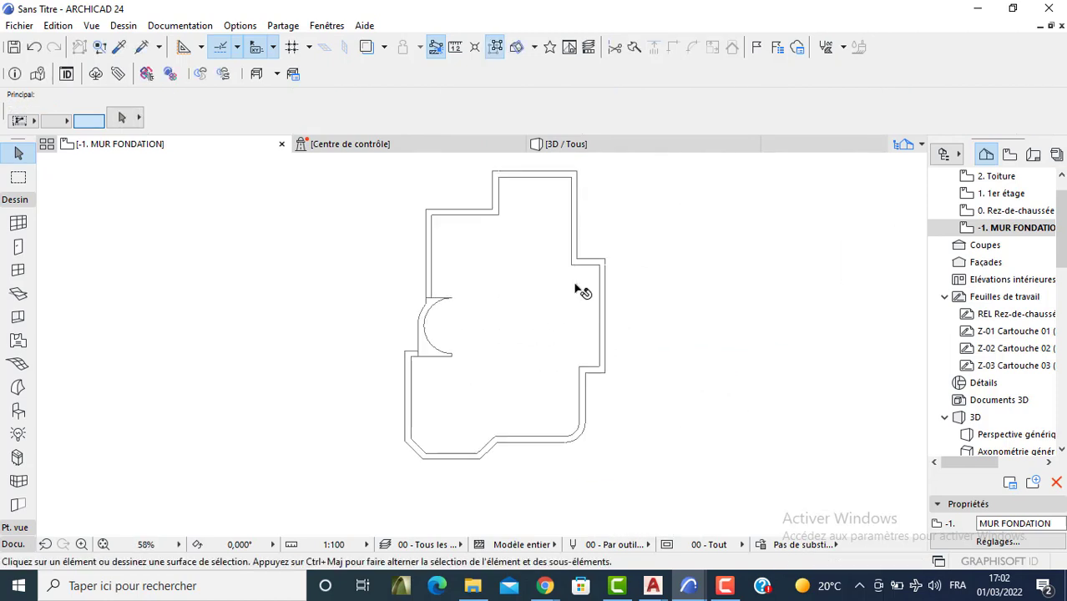
left_click(680, 306)
left_click(679, 222)
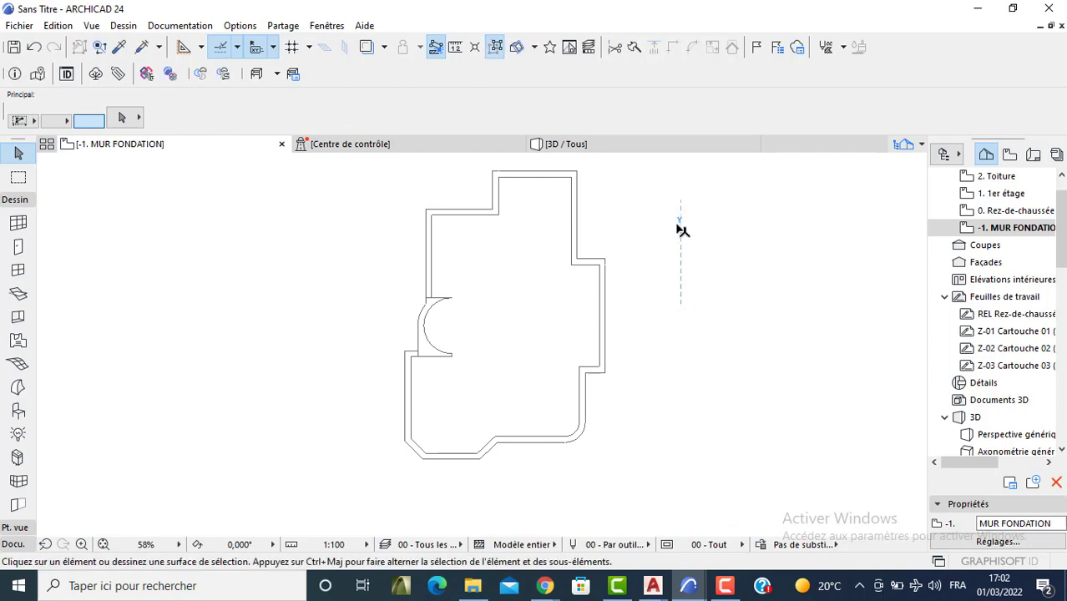
Step: Inspect the base of the outer walls and the entrance steps from several sides in the 3D view
left_click(621, 147)
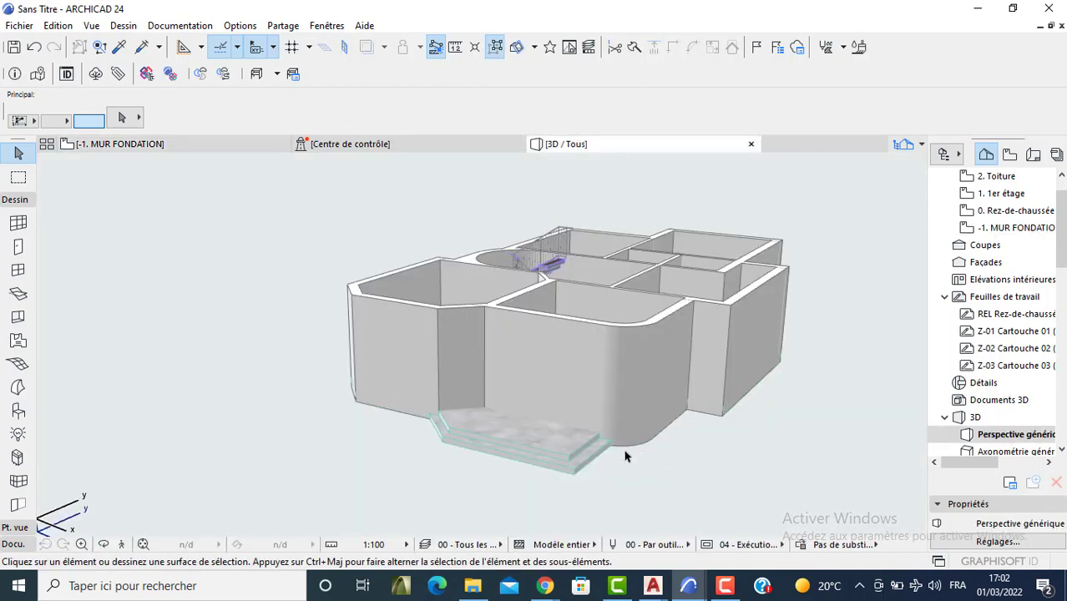
scroll(357, 413, "up", 10)
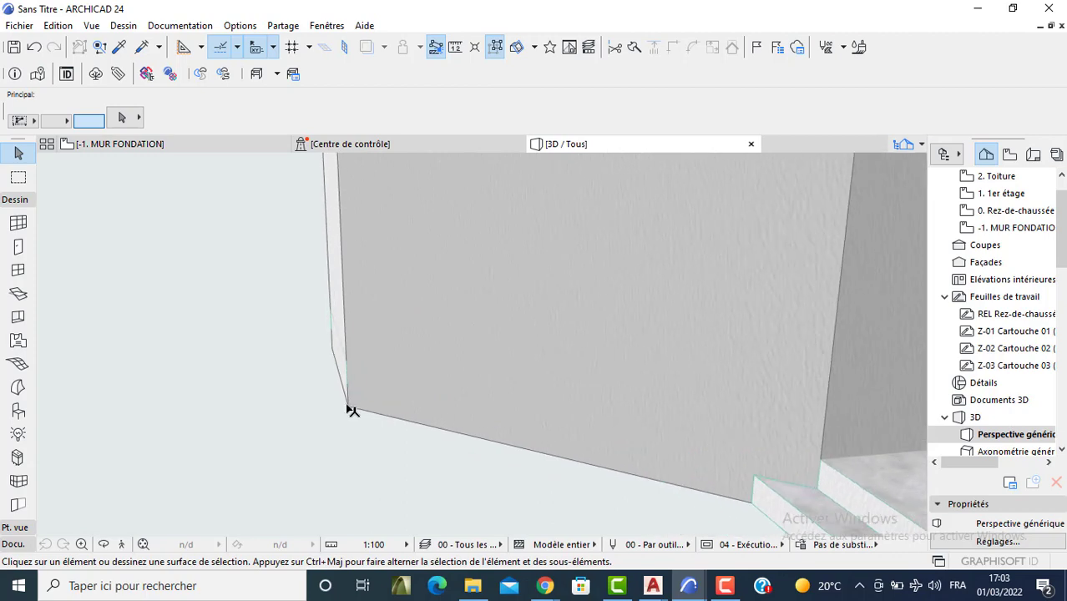
left_click(348, 380)
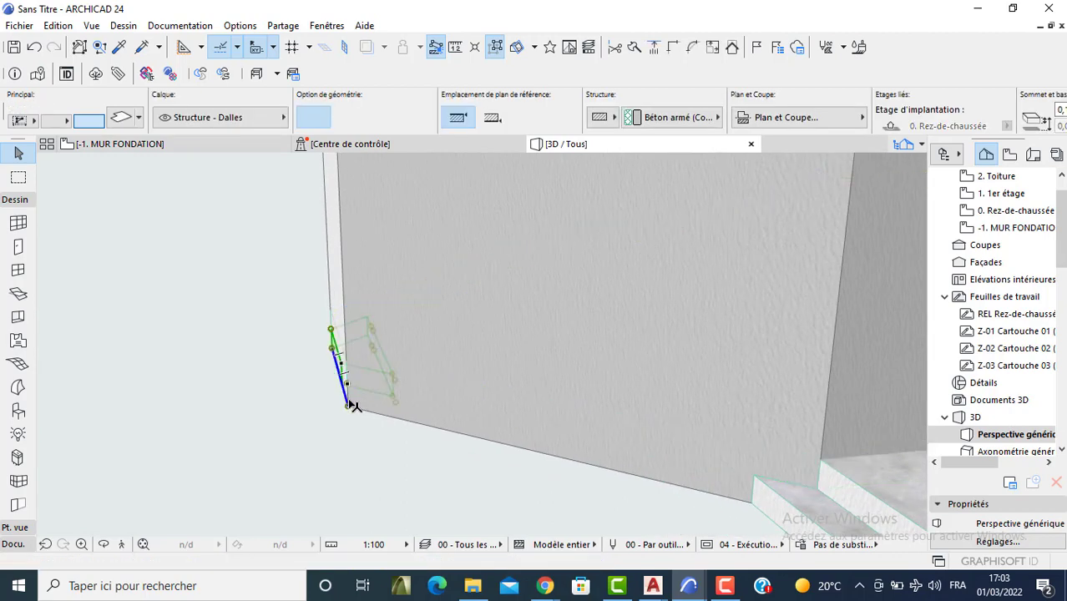
scroll(394, 401, "down", 8)
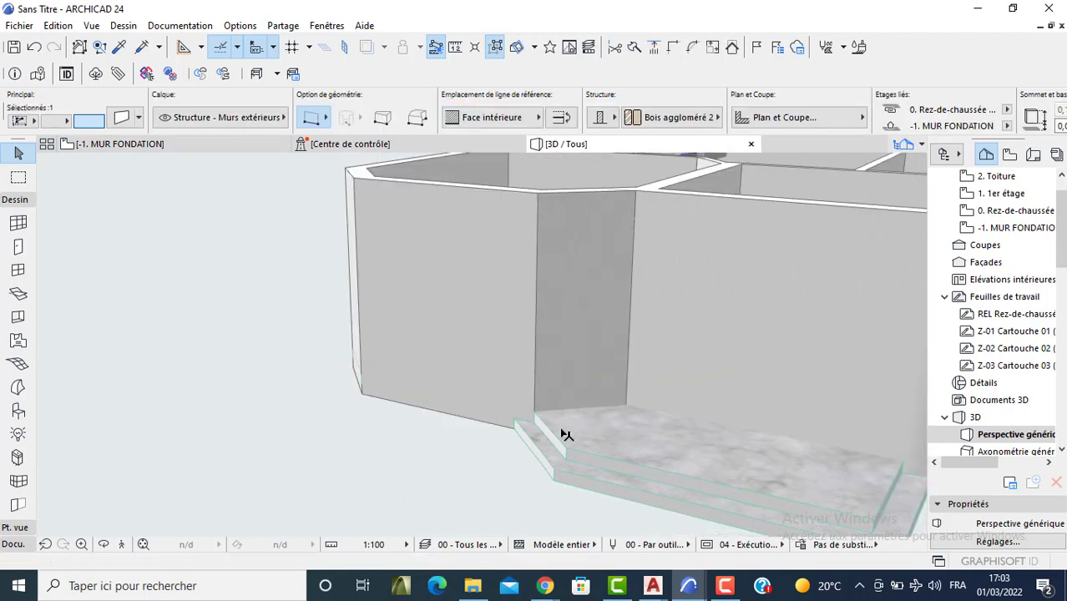
left_click(762, 432)
middle_click_drag(673, 410, 551, 406)
scroll(551, 406, "down", 3)
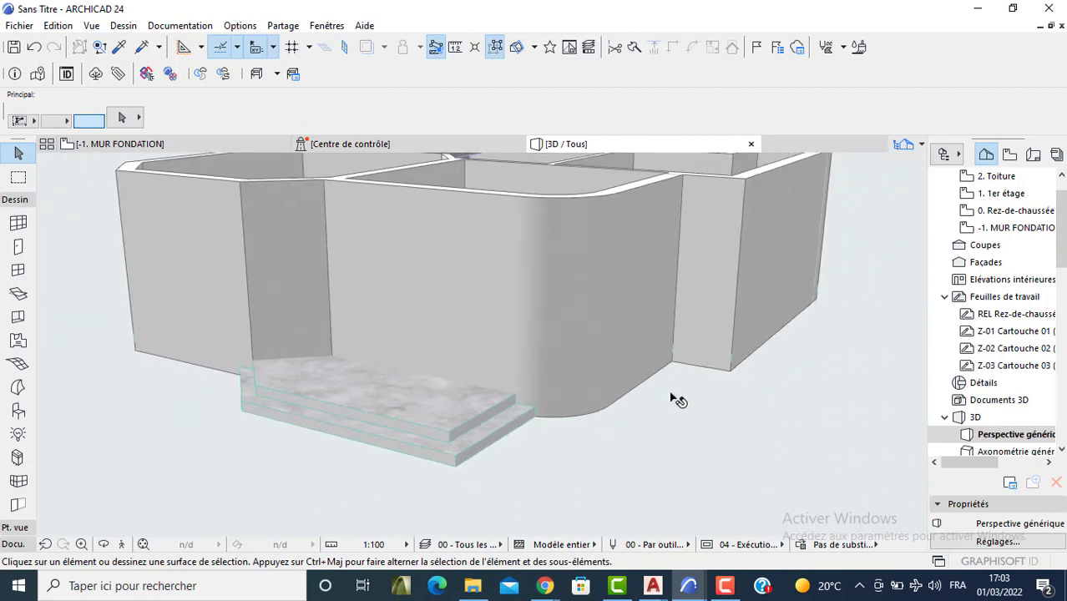
middle_click_drag(672, 398, 567, 402, "shift")
scroll(604, 372, "down", 3)
middle_click_drag(610, 373, 548, 398, "shift")
middle_click_drag(674, 375, 475, 400, "shift")
middle_click_drag(634, 380, 513, 344, "shift")
Step: Delete all the red sketch lines and arcs from the 0. Rez-de-chaussée floor plan
key("F2")
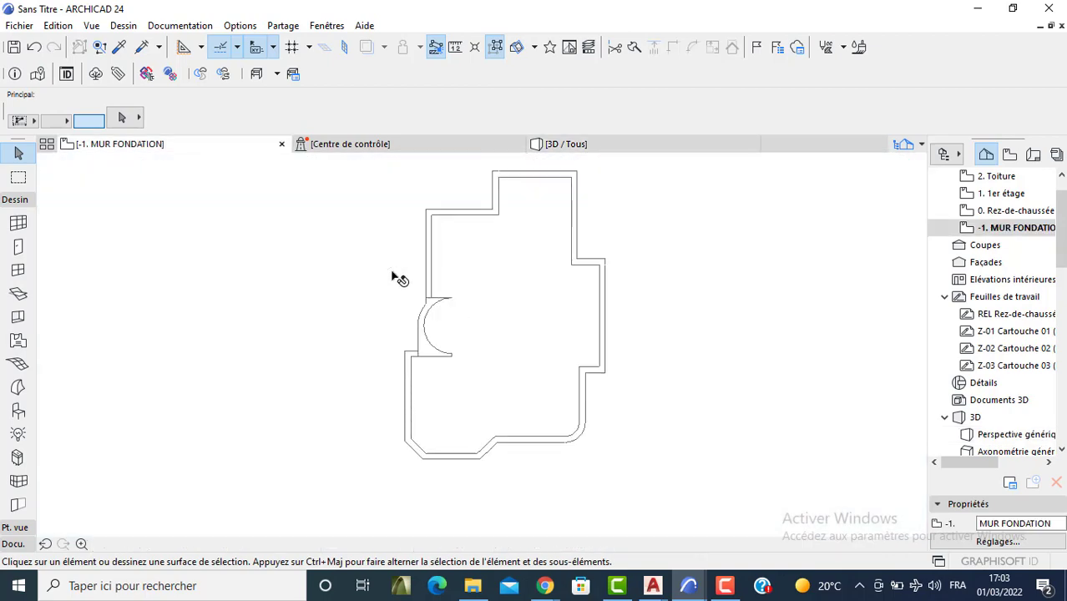
left_click(1011, 214)
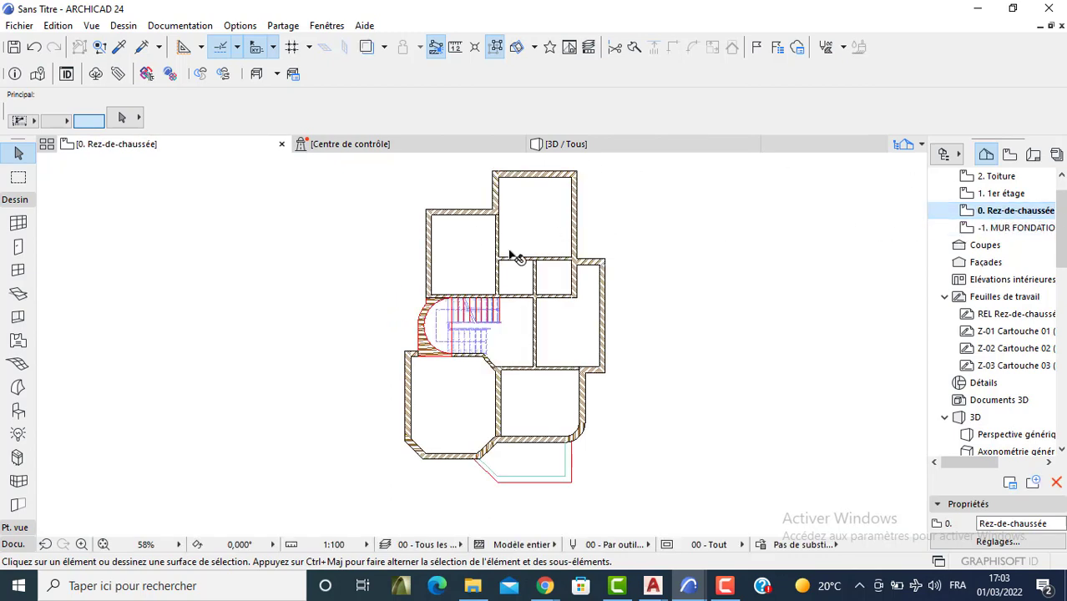
middle_click_drag(571, 328, 485, 307)
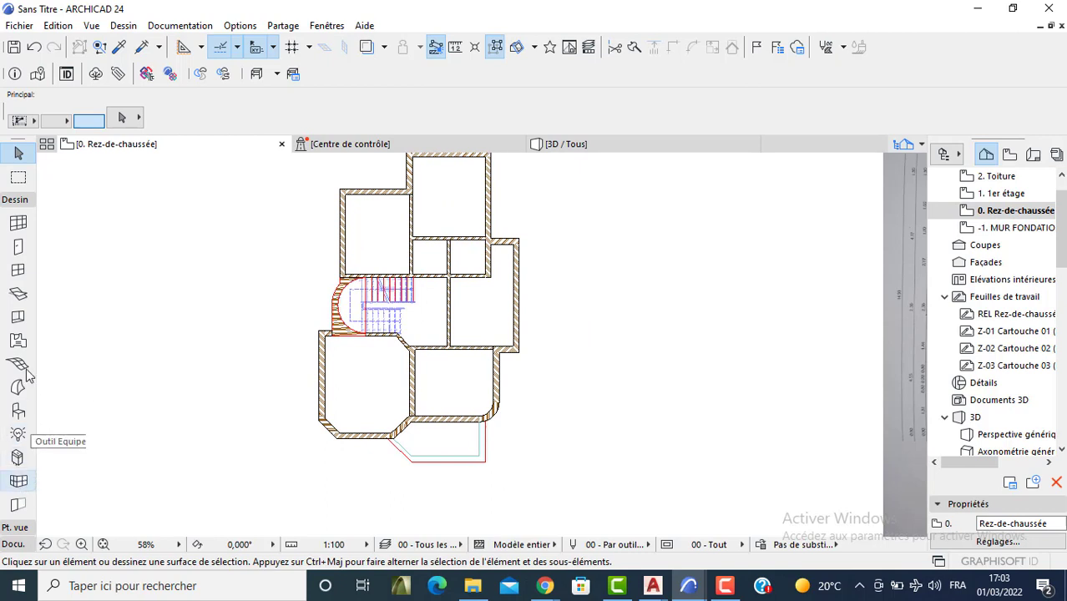
left_click(15, 200)
left_click(12, 232)
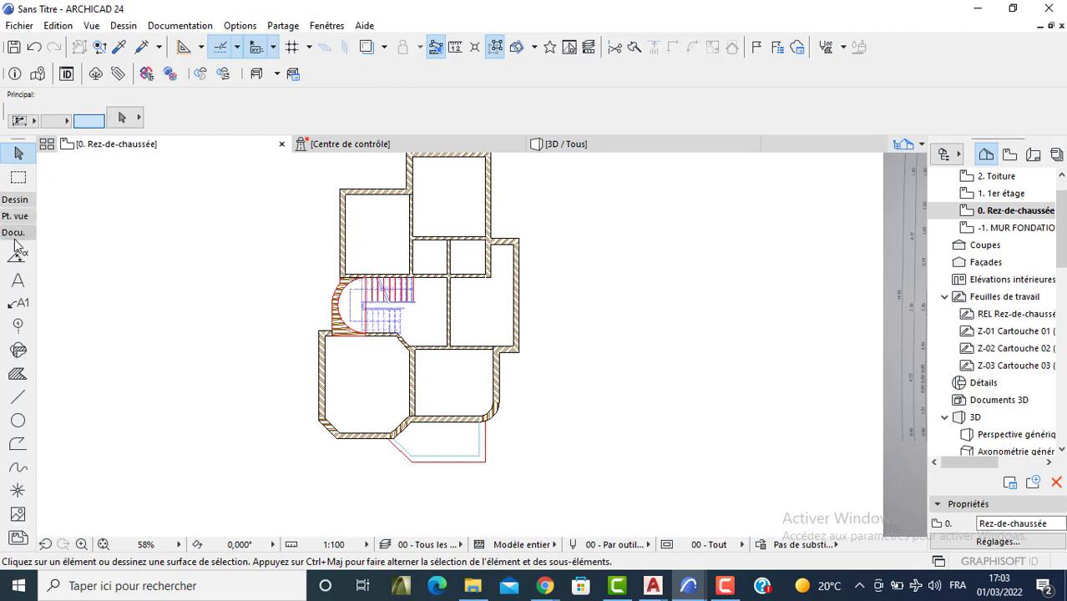
double_click(19, 399)
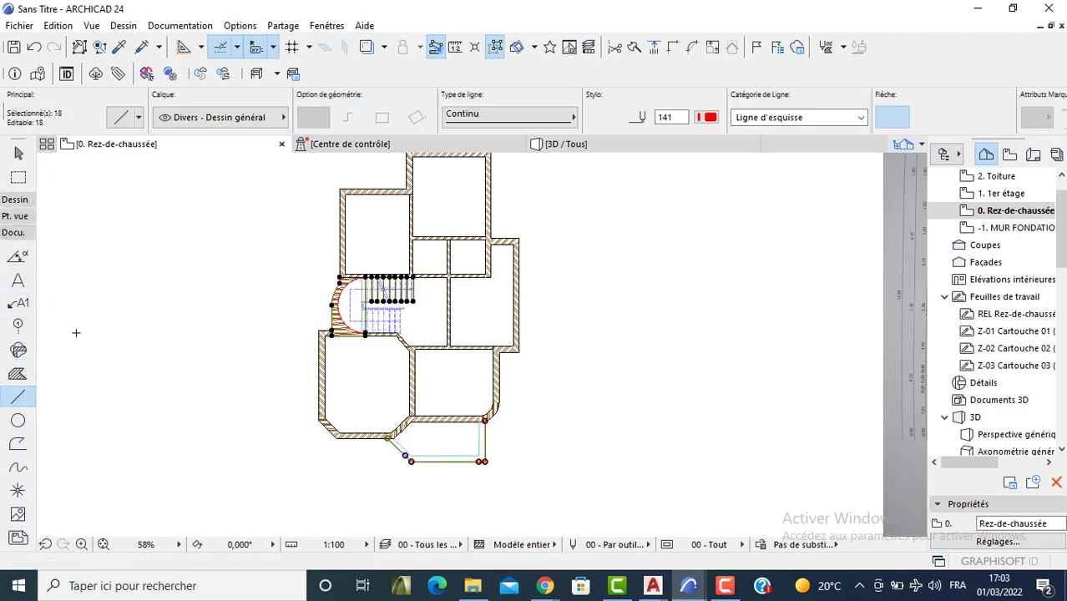
key("Escape")
left_click(17, 420)
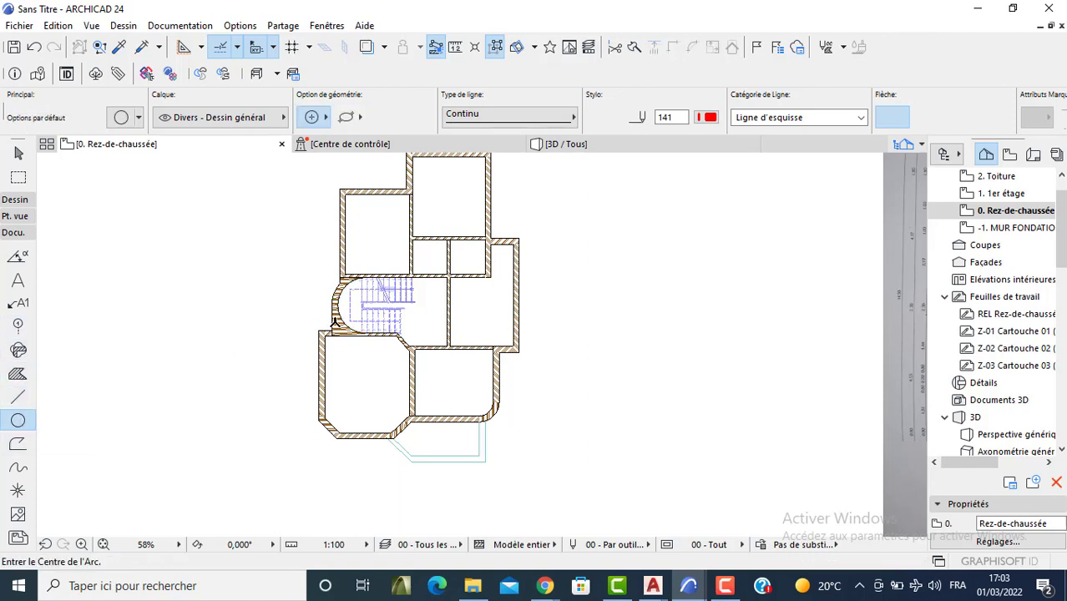
scroll(405, 271, "up", 1)
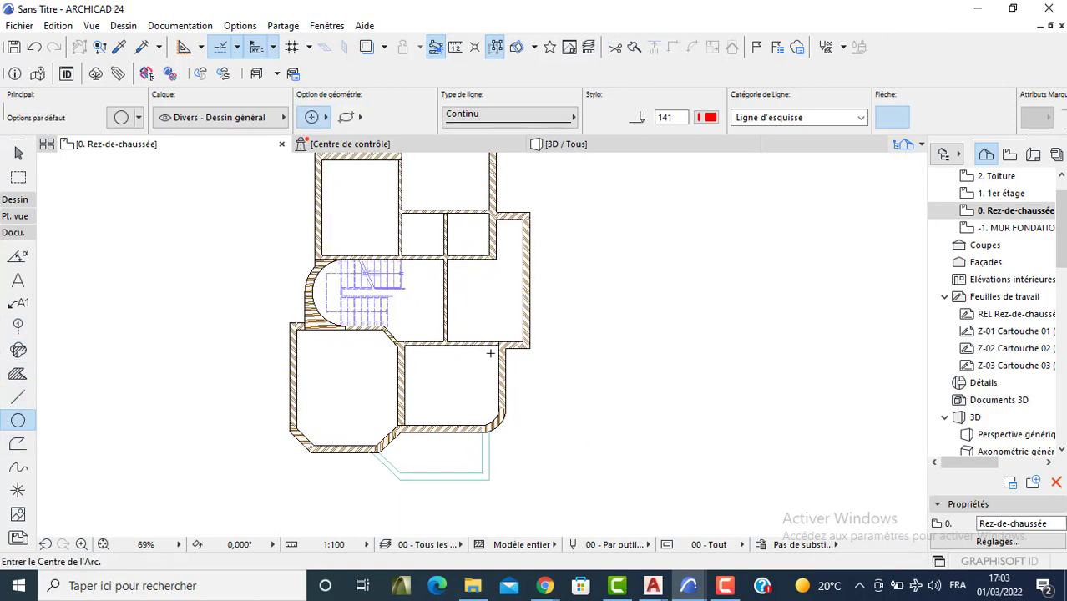
key("Escape")
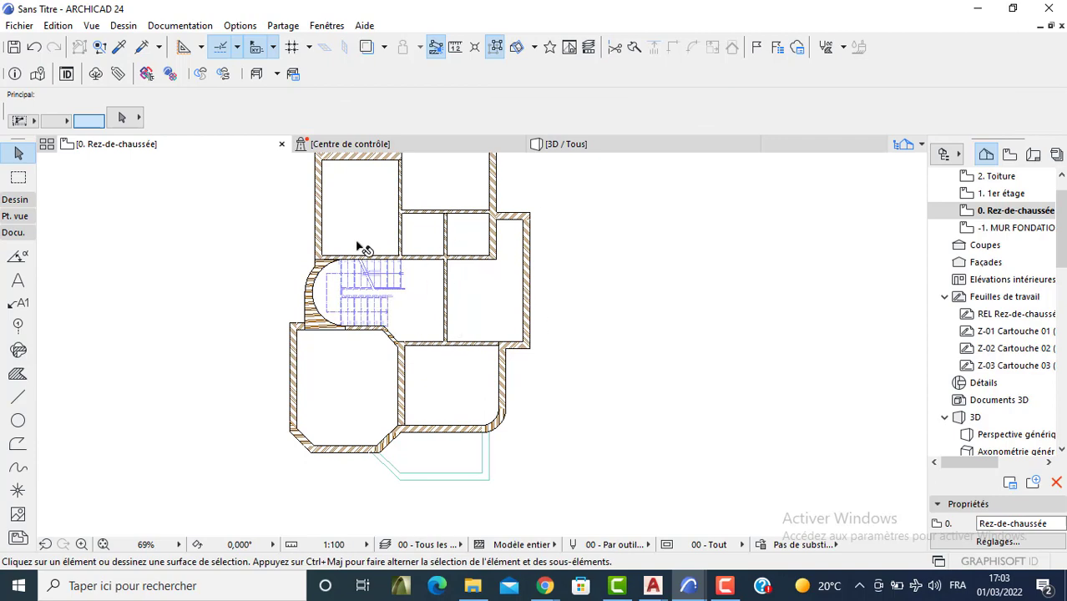
Step: Copy all the ground-floor walls and paste them at their original location on the 1. 1er étage storey
scroll(465, 267, "up", 2)
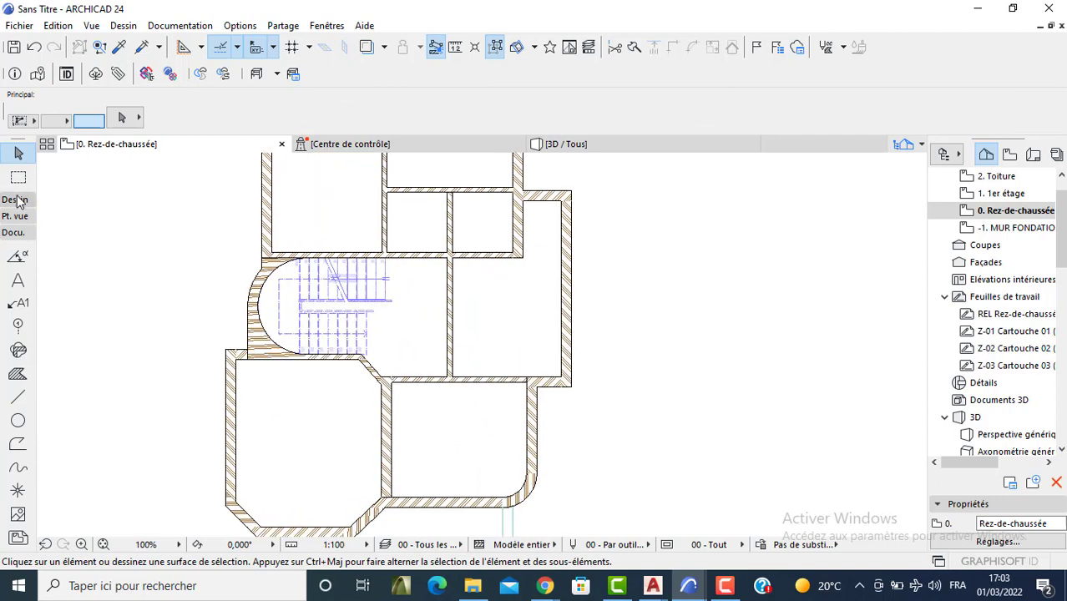
scroll(137, 280, "down", 3)
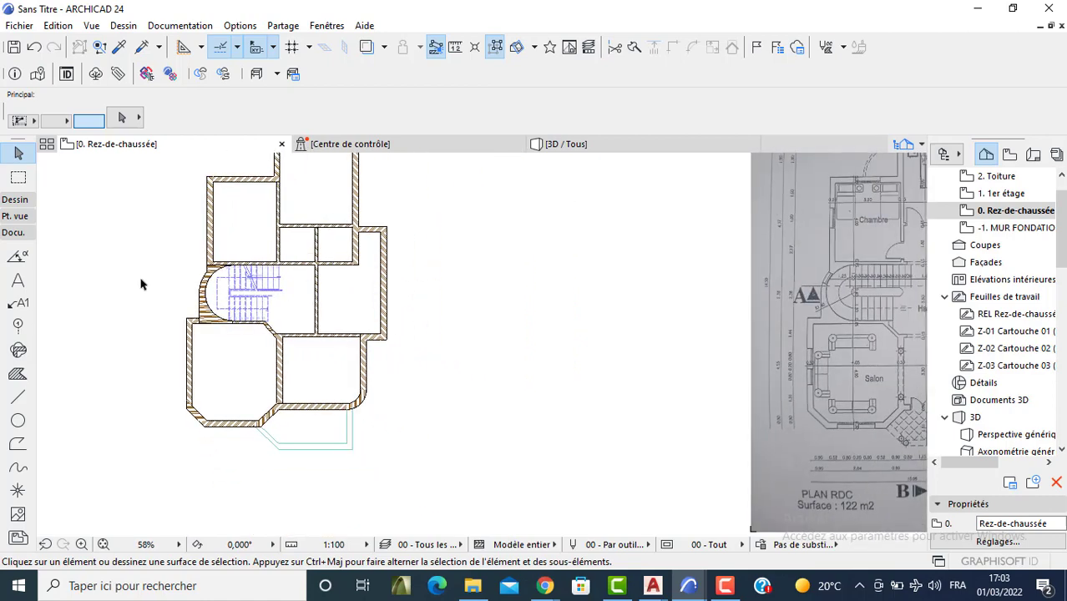
left_click(15, 200)
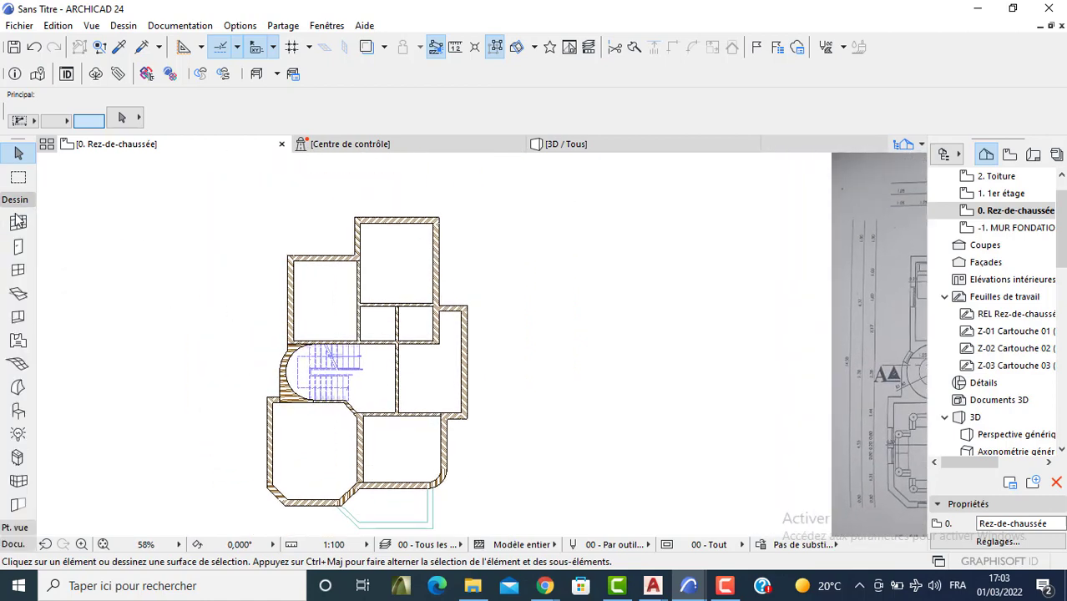
double_click(19, 220)
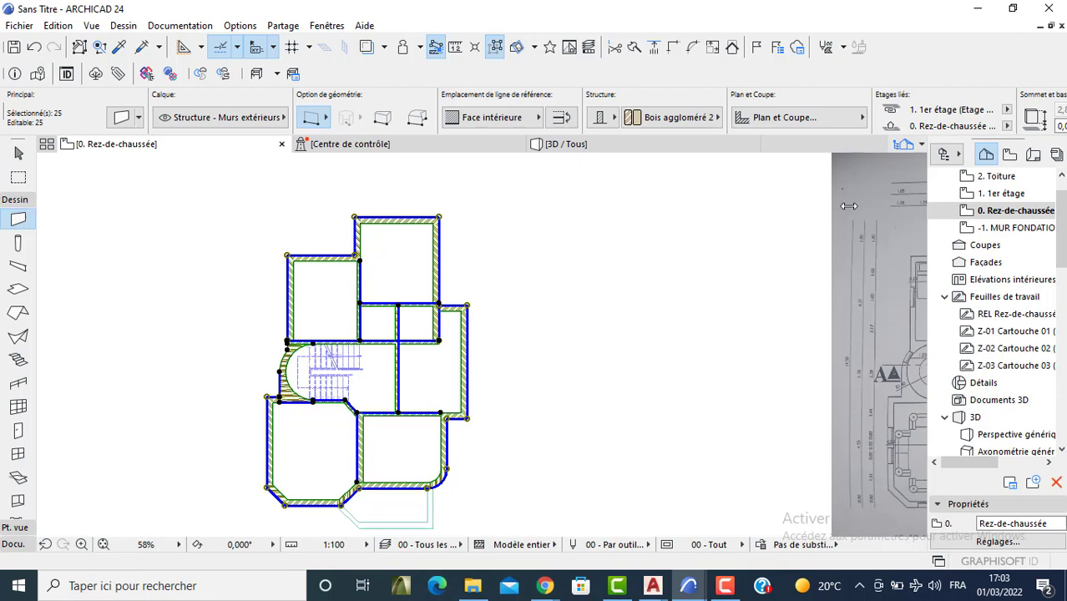
double_click(982, 194)
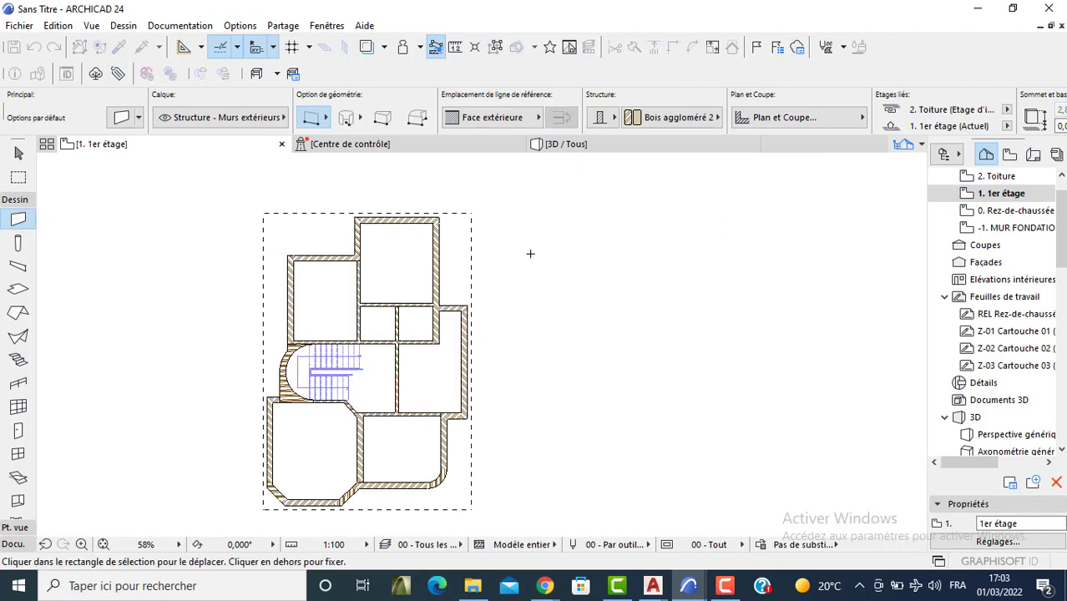
Step: Copy the main ground-floor slab and paste it at its original location on the 1. 1er étage storey
double_click(968, 210)
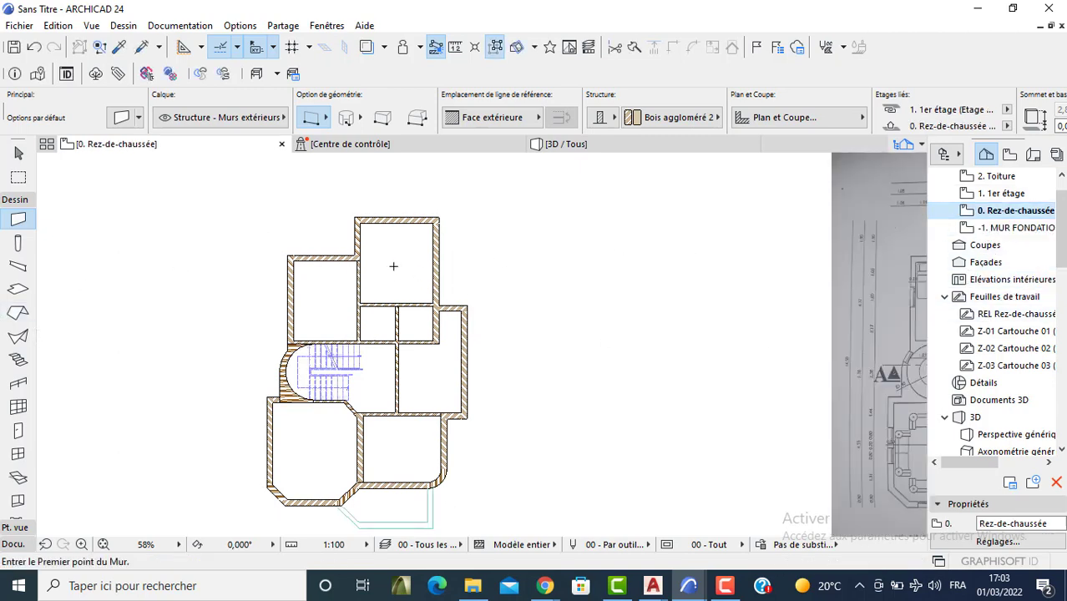
key("Escape")
left_click(399, 276)
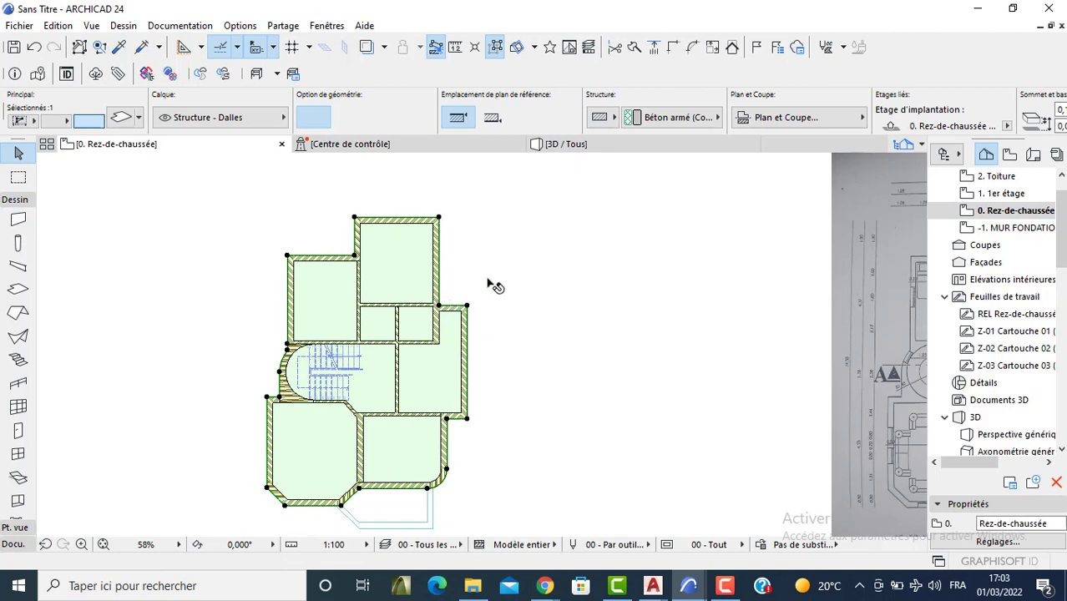
double_click(985, 195)
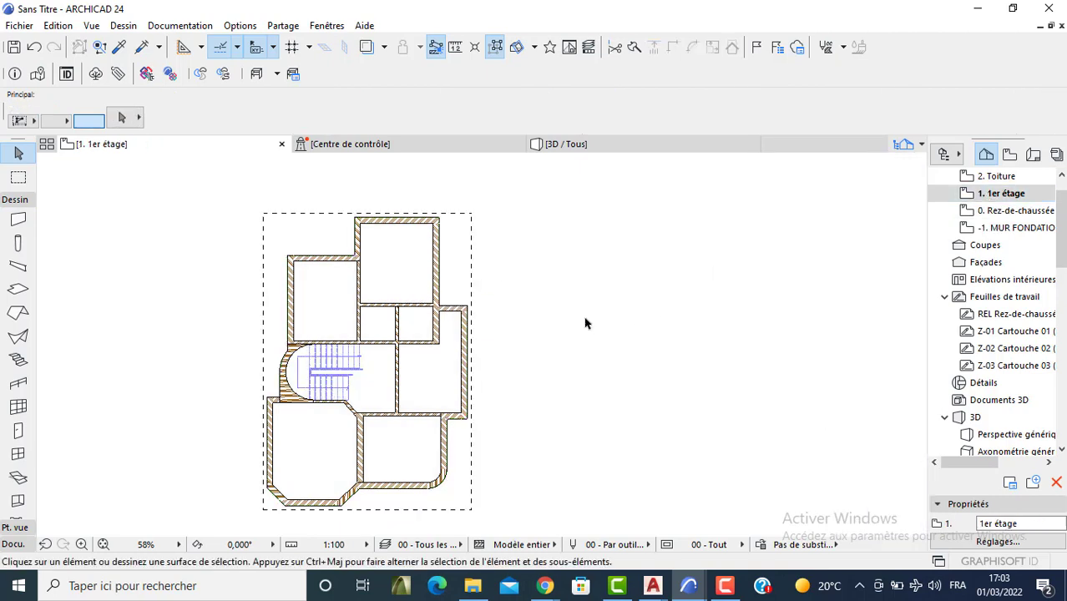
Step: Set the thickness of the first-floor slab to 0,200
left_click(414, 290)
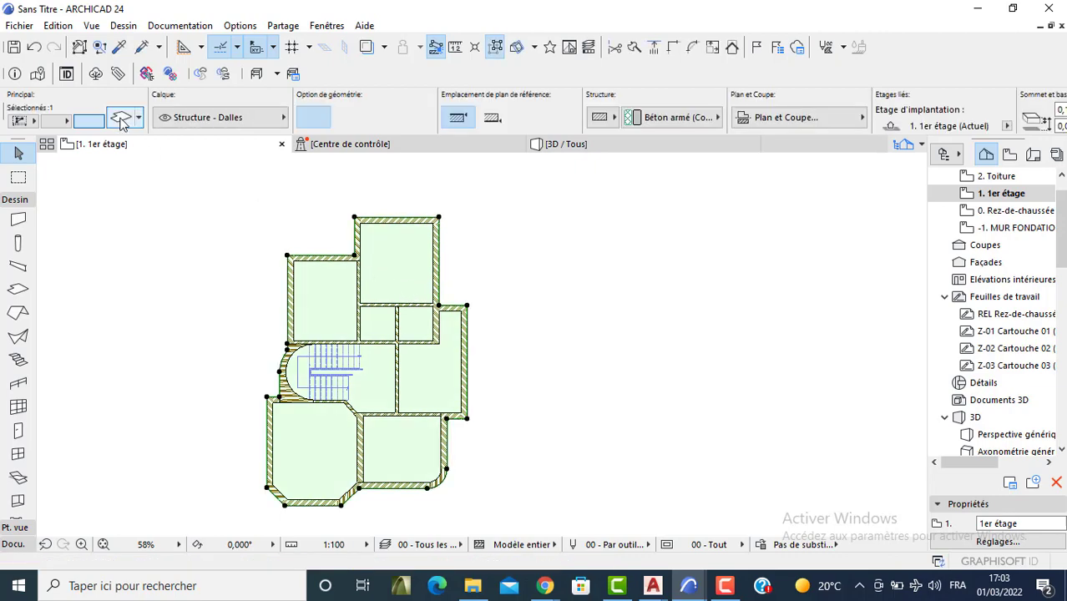
key("ctrl+t")
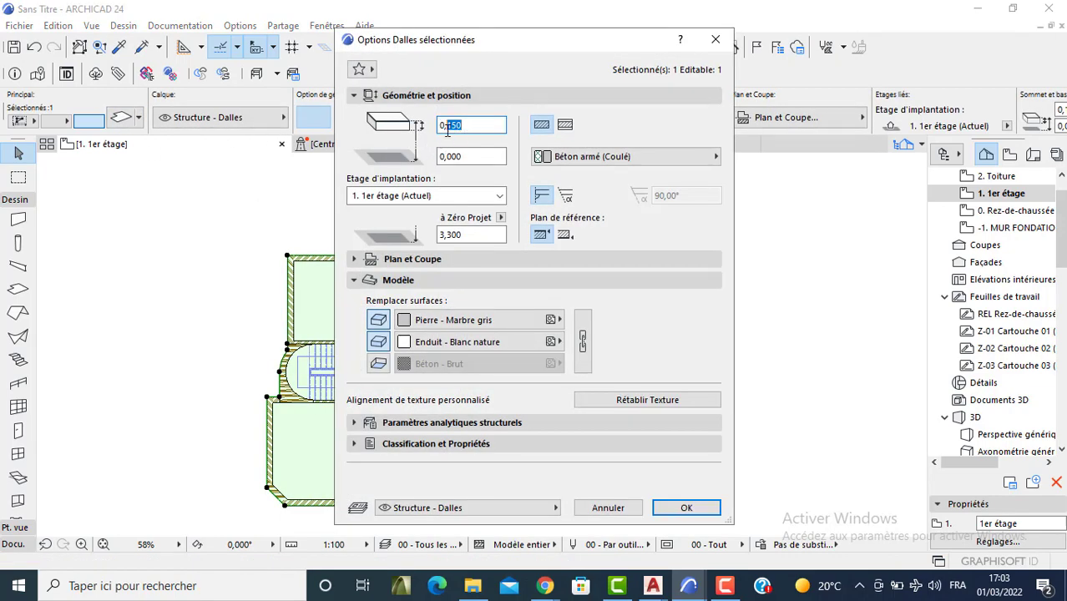
type("200")
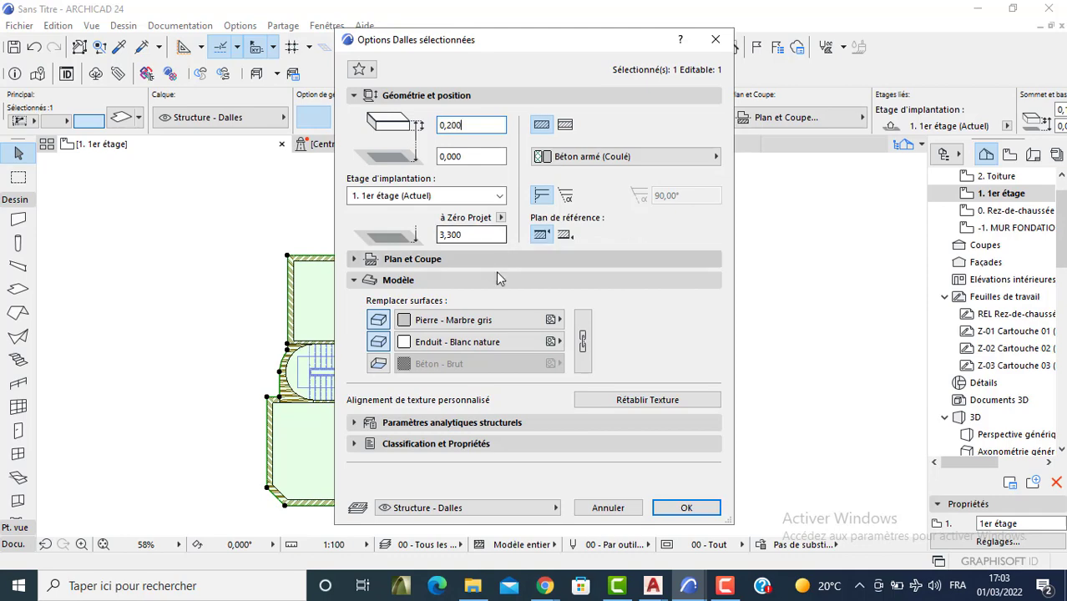
left_click(686, 507)
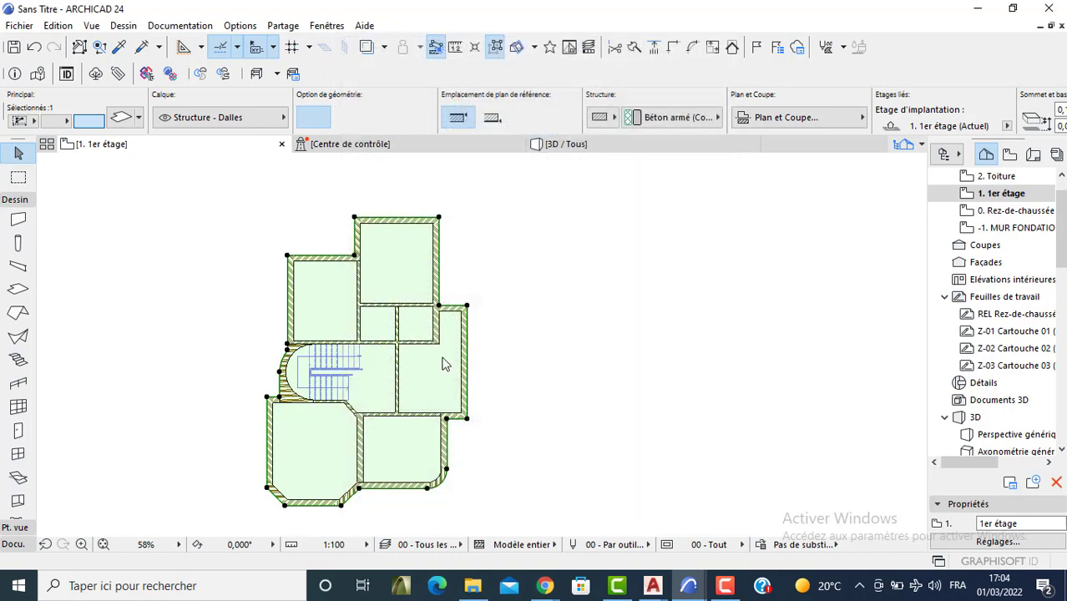
Step: Cut a rectangular opening in the first-floor slab over the straight stair flights, up to the last riser of the lower flight
scroll(296, 407, "up", 3)
key("Escape")
left_click(310, 444)
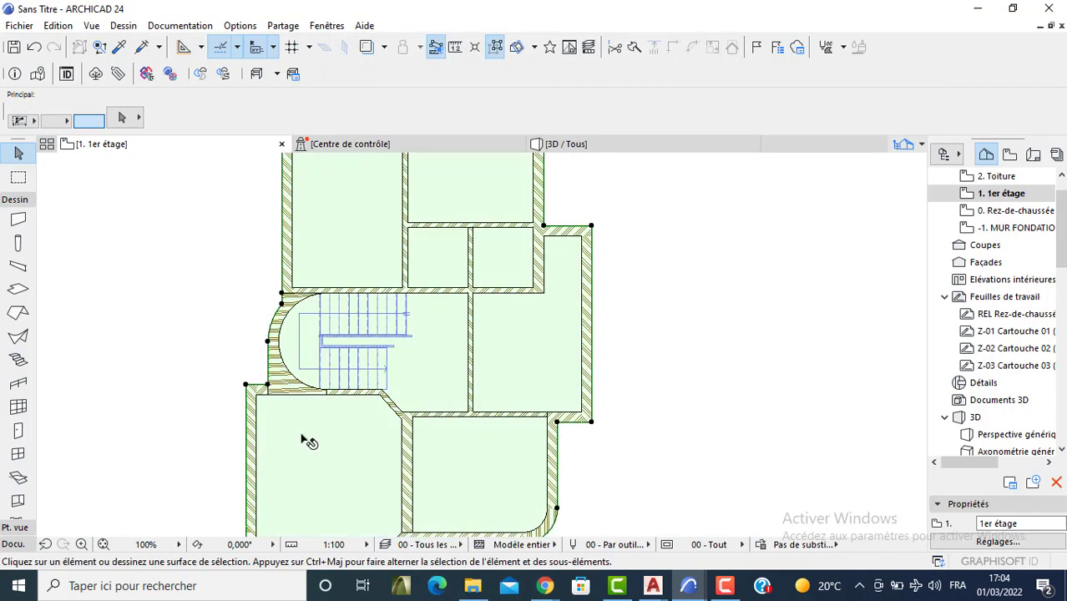
left_click(267, 384)
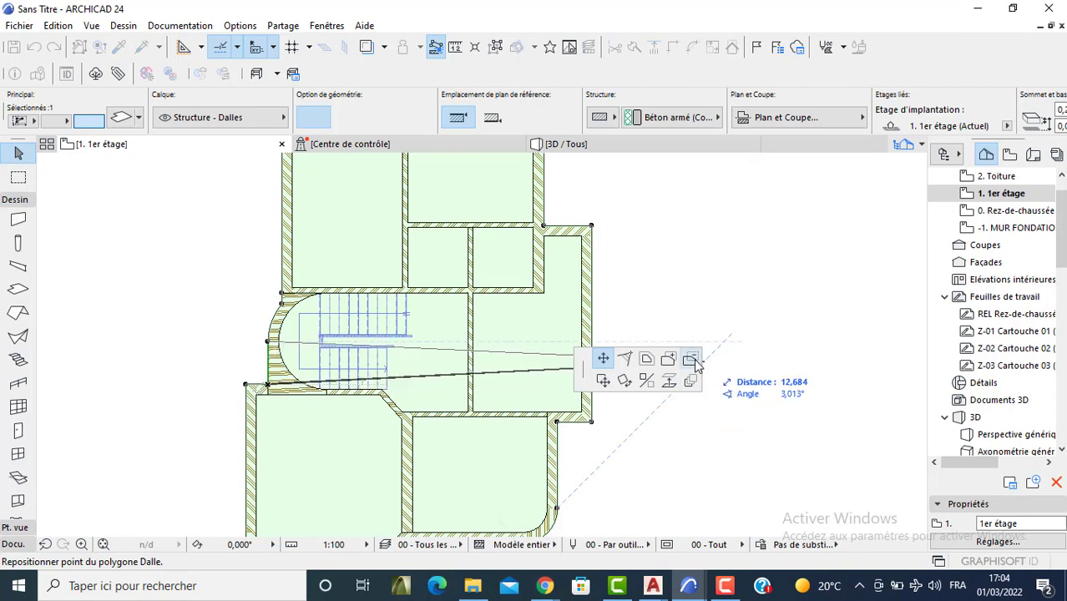
left_click(690, 359)
scroll(380, 394, "up", 2)
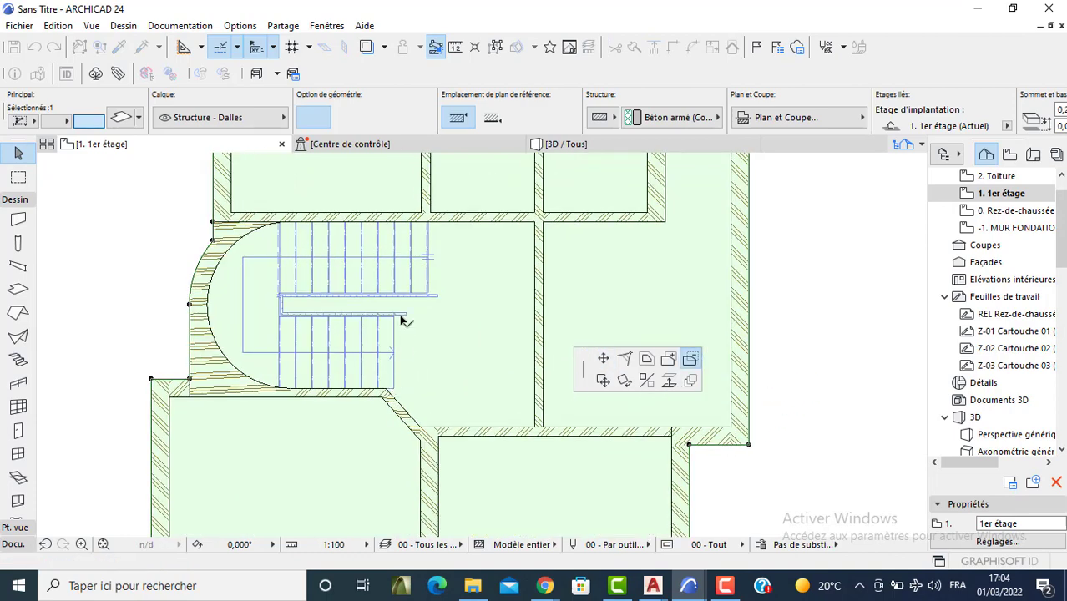
left_click(393, 388)
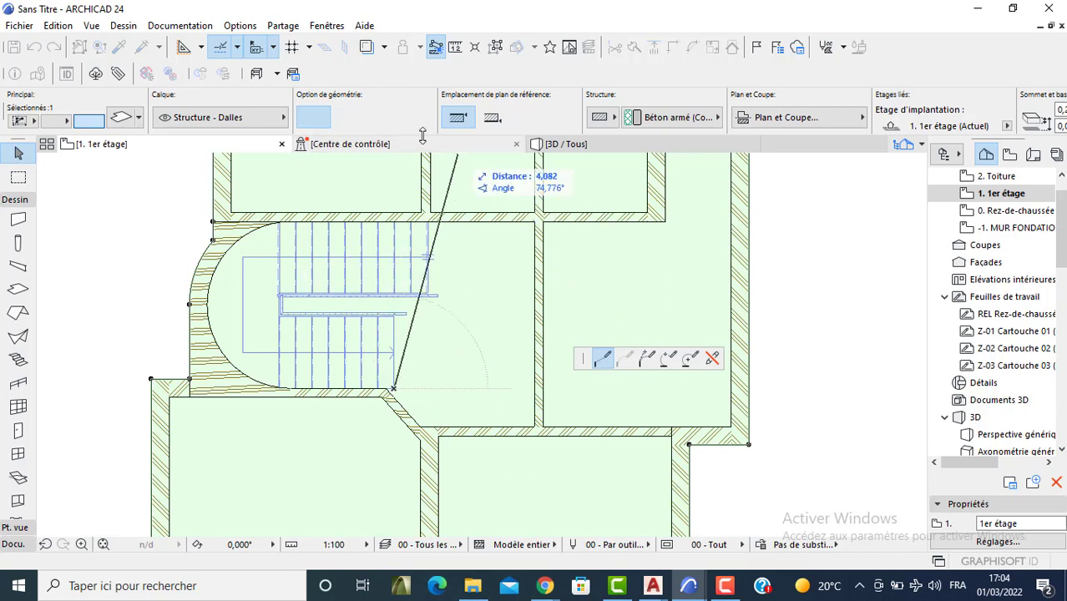
left_click(279, 222)
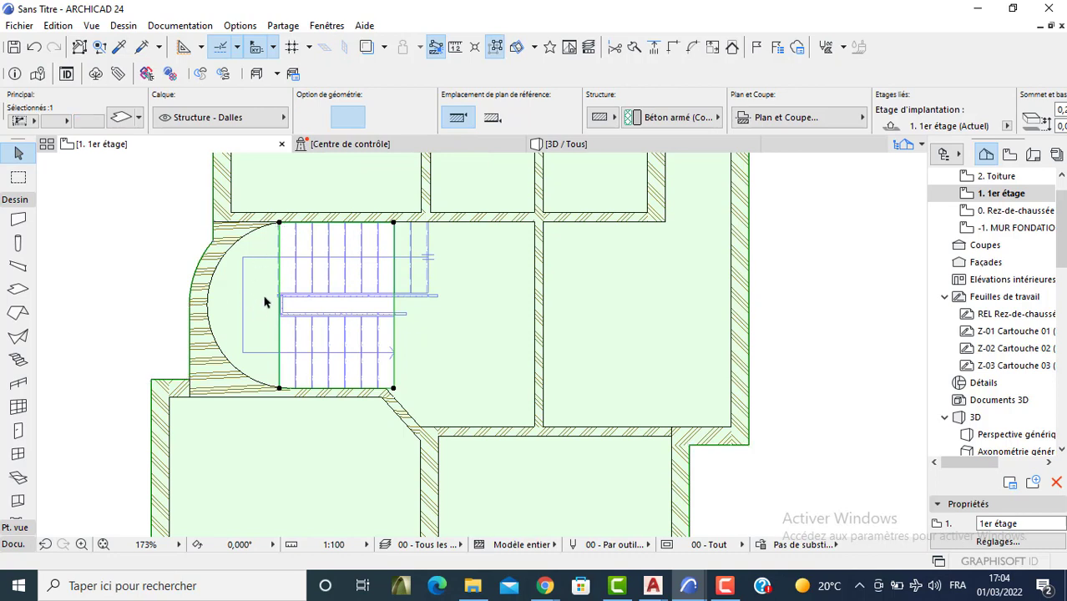
Step: Extend the straight landing-side edge of the slab opening to follow the inner face of the curved stair wall
left_click(279, 224)
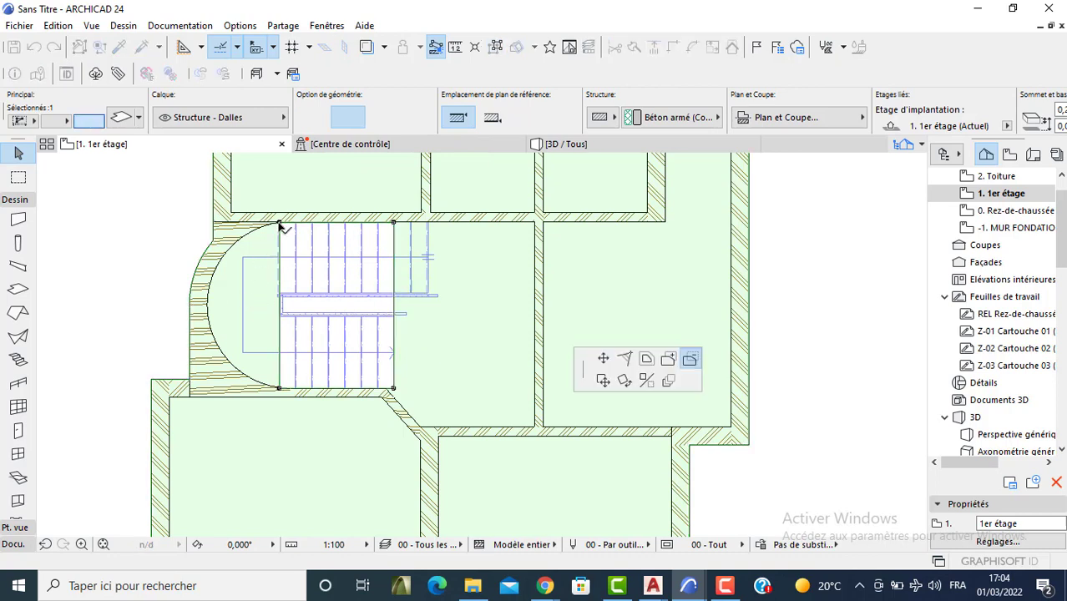
key("space")
left_click(263, 288)
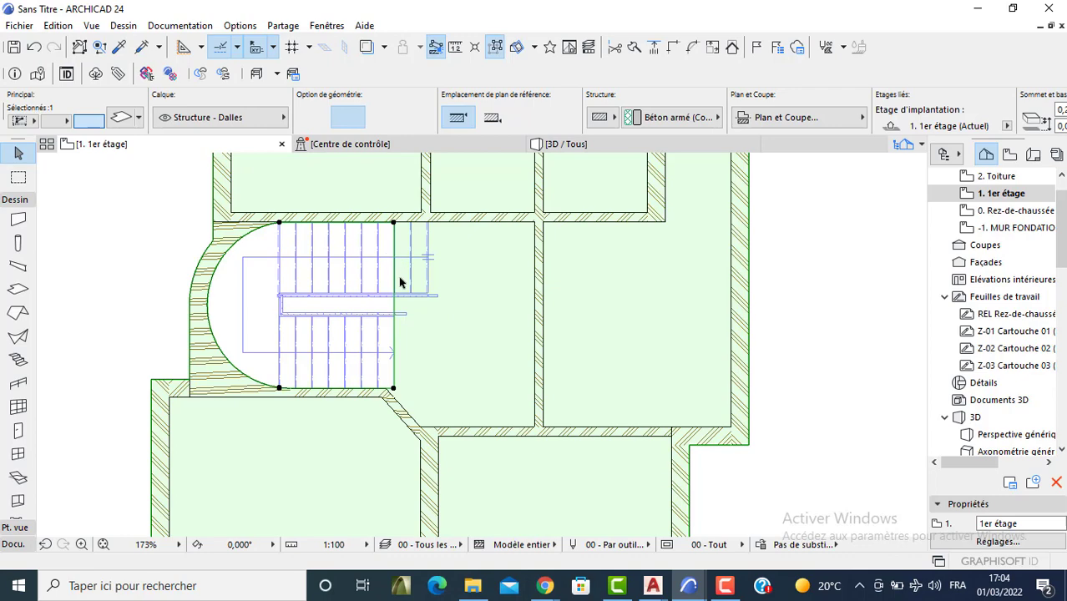
Step: Examine the stairs and the slab opening around them in the 3D view
left_click(566, 146)
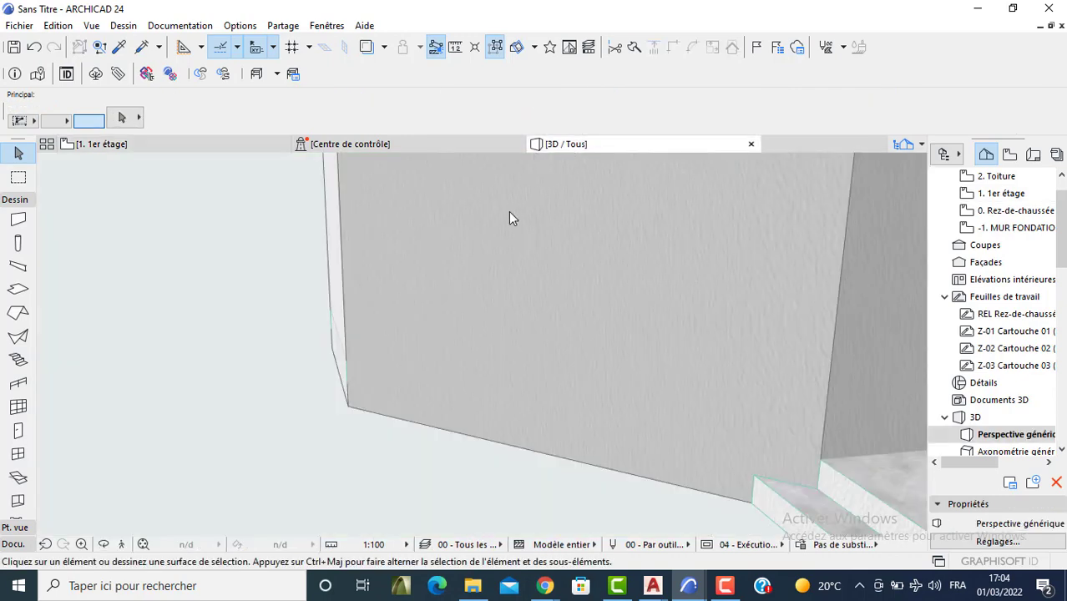
scroll(531, 298, "down", 6)
middle_click_drag(541, 299, 521, 380, "shift")
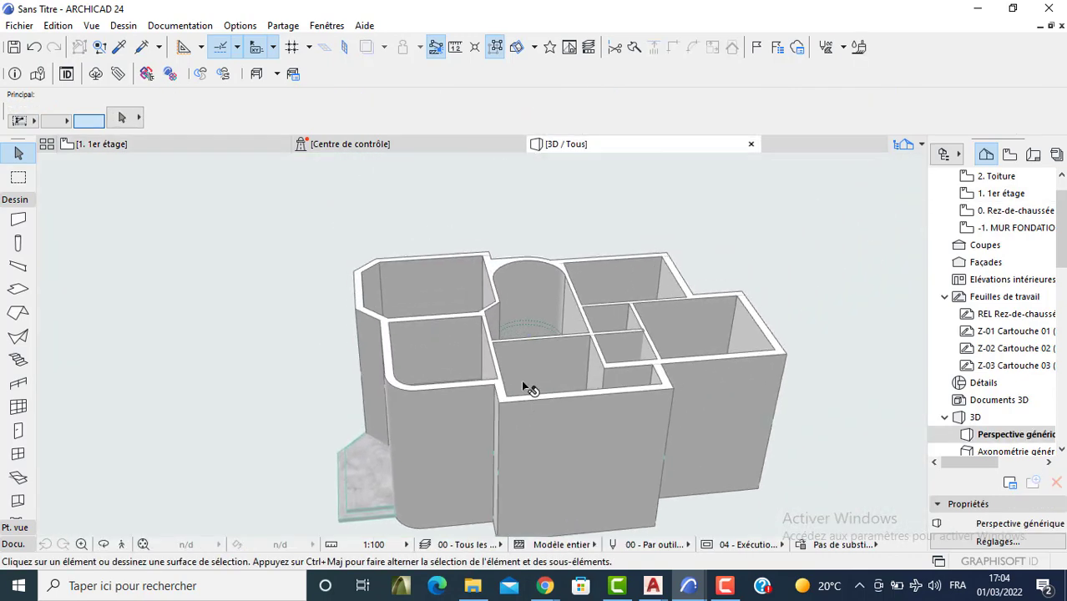
scroll(492, 340, "up", 2)
scroll(490, 338, "up", 1)
middle_click_drag(510, 324, 448, 364, "shift")
scroll(333, 484, "up", 6)
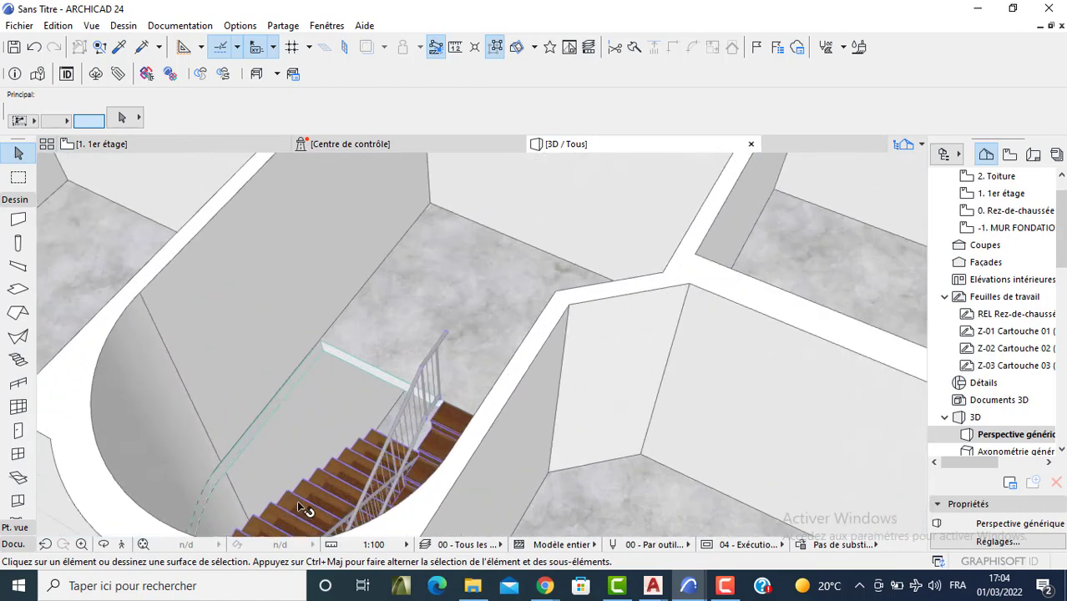
middle_click_drag(338, 462, 59, 416, "shift")
scroll(391, 417, "down", 5)
middle_click_drag(407, 402, 167, 330, "shift")
scroll(480, 264, "up", 5)
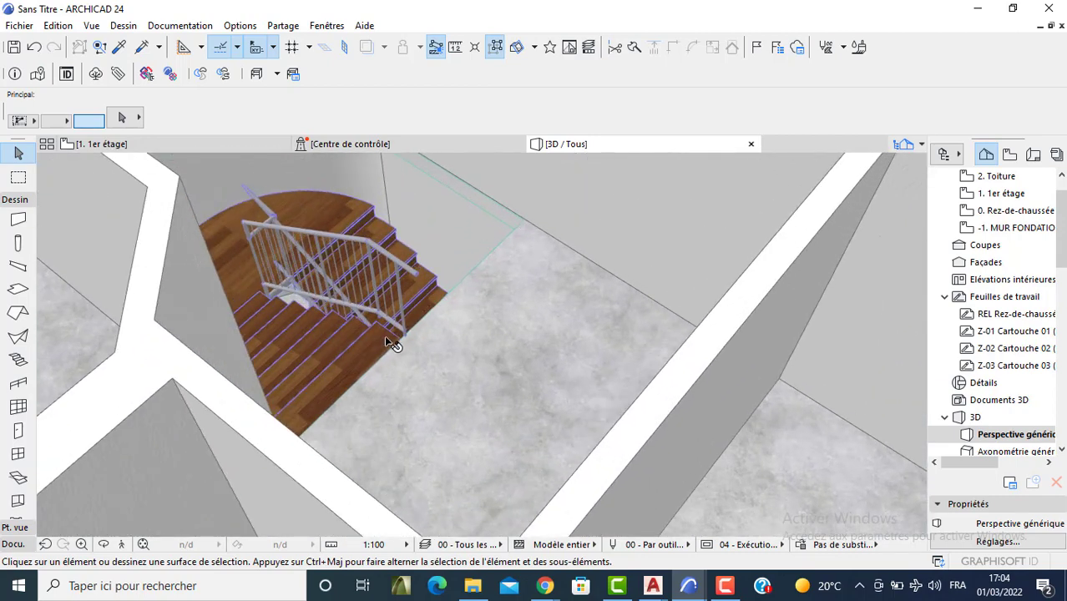
Step: On the first-floor plan, set the default wall's top link to Non lié and its height to 1
key("F2")
double_click(18, 217)
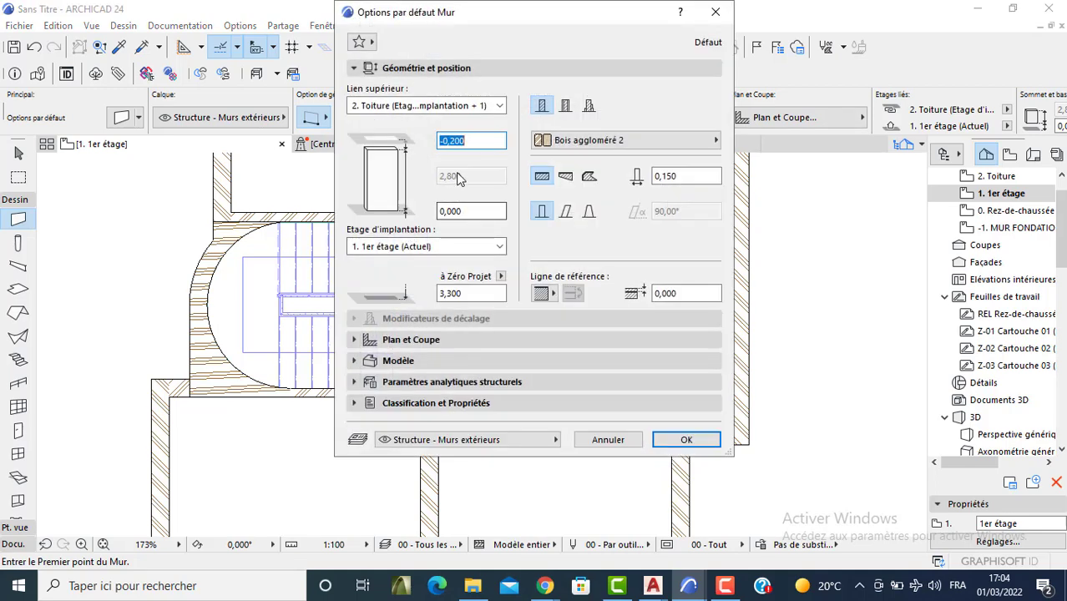
left_click(442, 109)
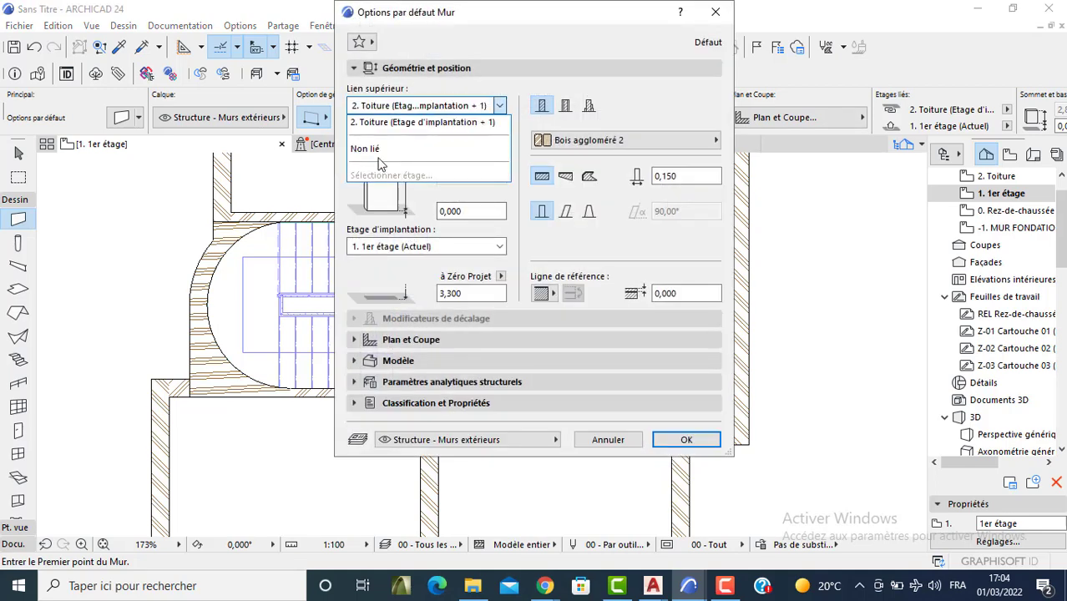
left_click(442, 146)
left_click(465, 175)
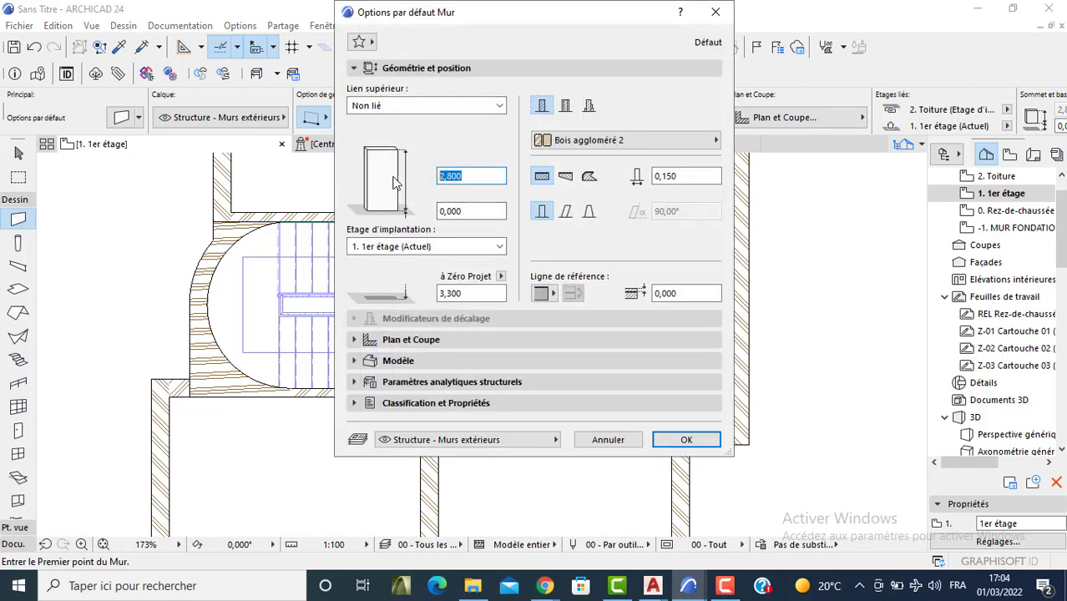
type("1")
left_click(685, 440)
Step: Draw a low wall about 1,237 long along the slab opening's edge across the upper stair flight, and inspect it in 3D
scroll(392, 233, "up", 3)
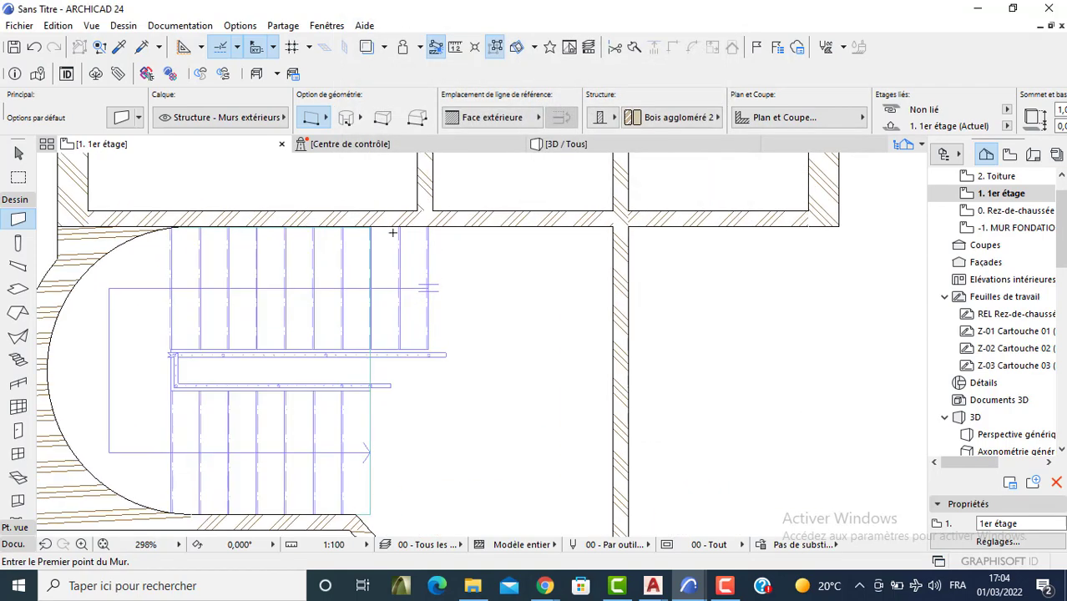
left_click(370, 226)
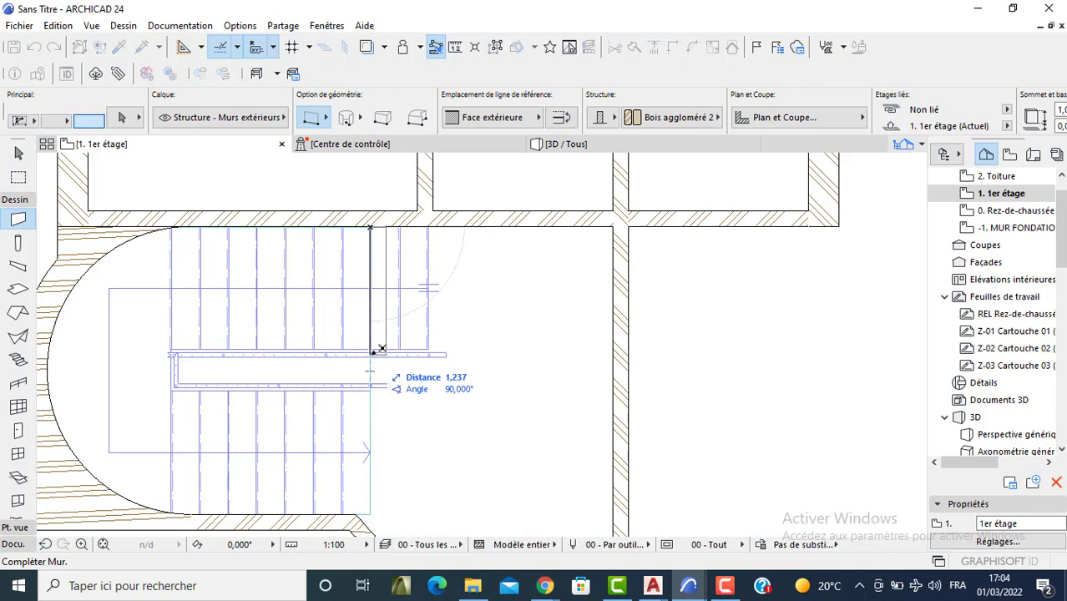
left_click(381, 349)
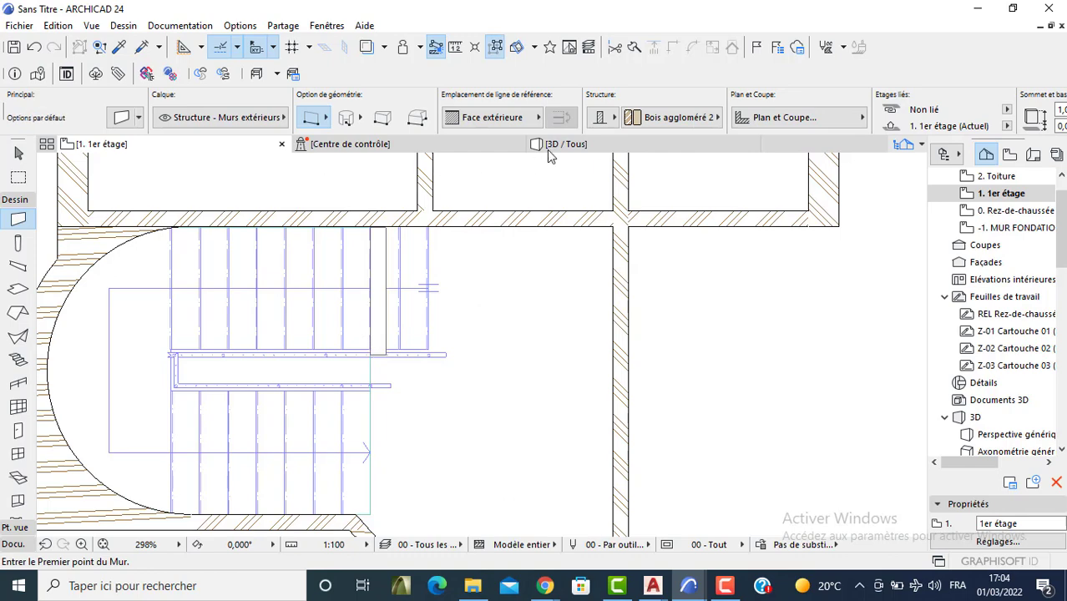
left_click(547, 148)
middle_click_drag(330, 375, 400, 384, "shift")
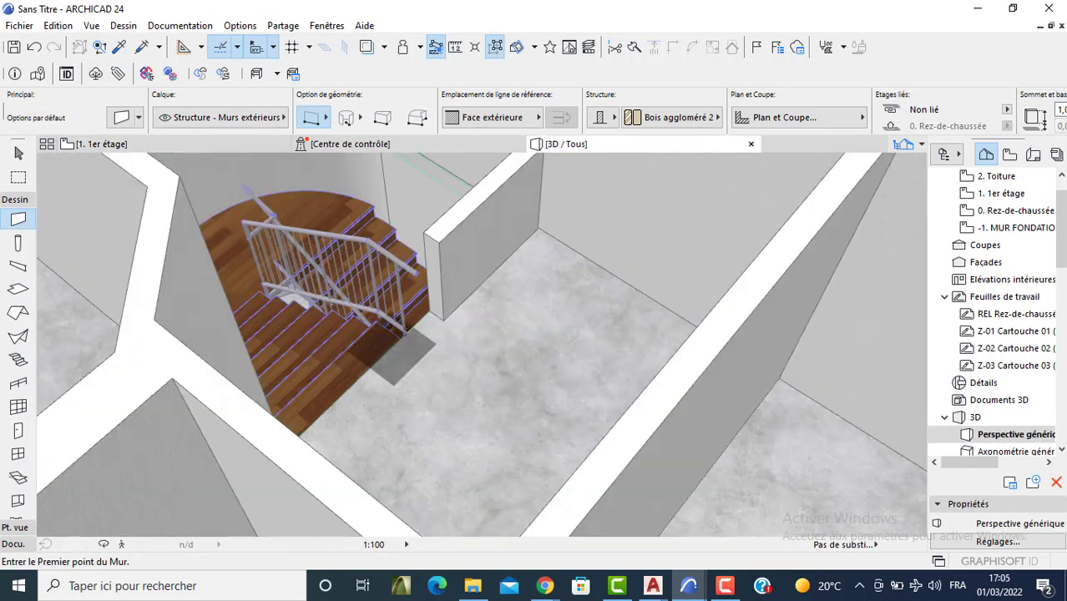
scroll(442, 311, "up", 2)
middle_click_drag(453, 298, 394, 270, "shift")
Step: Try to move the low wall about 0,230 along the slab edge toward the stair railing
left_click(462, 247)
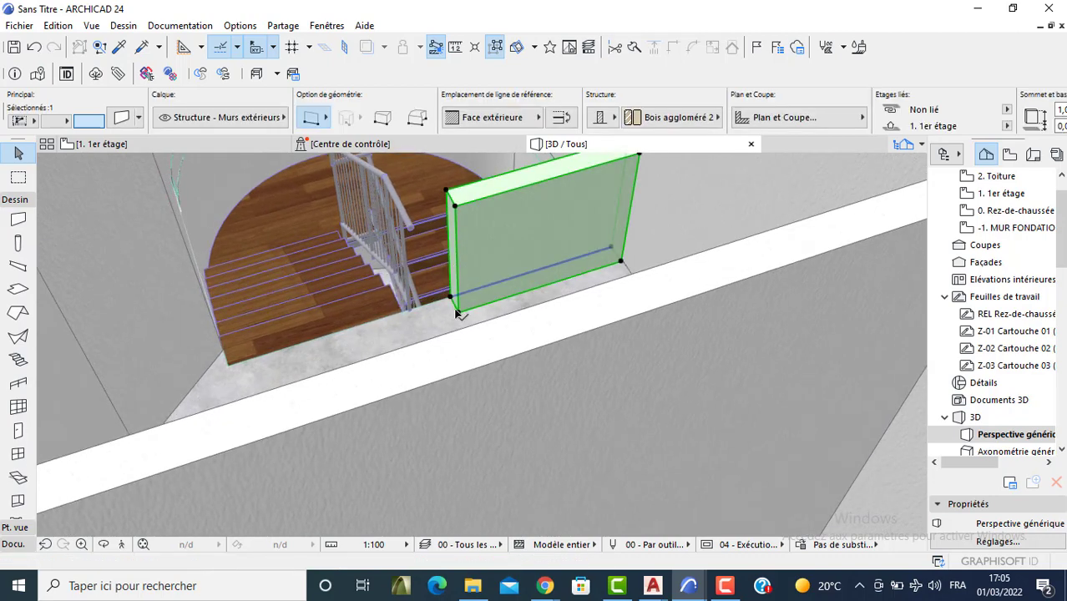
scroll(455, 305, "up", 2)
left_click(451, 298)
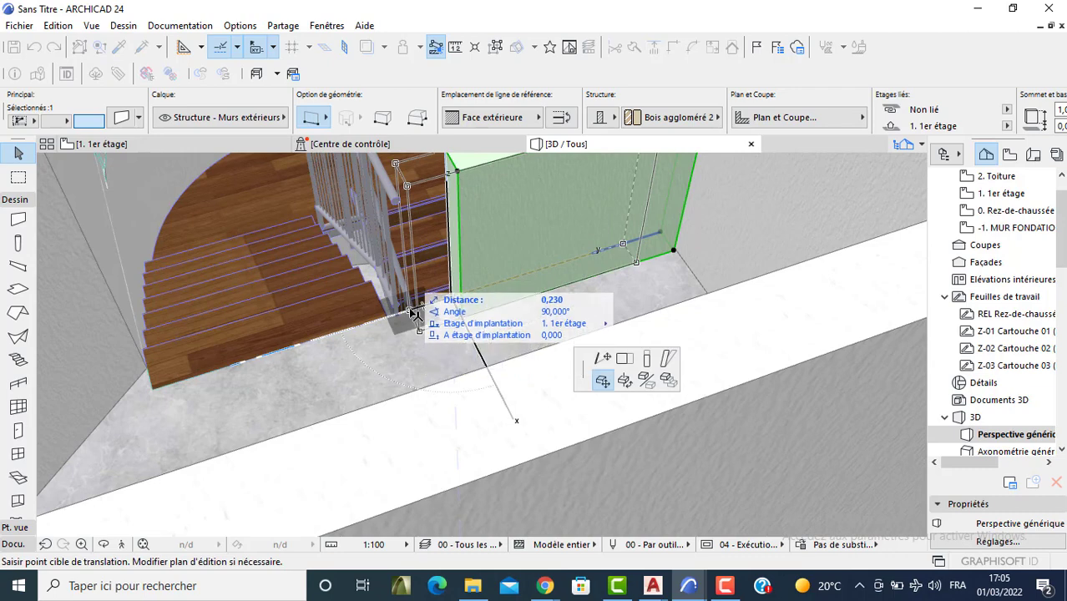
left_click(411, 312)
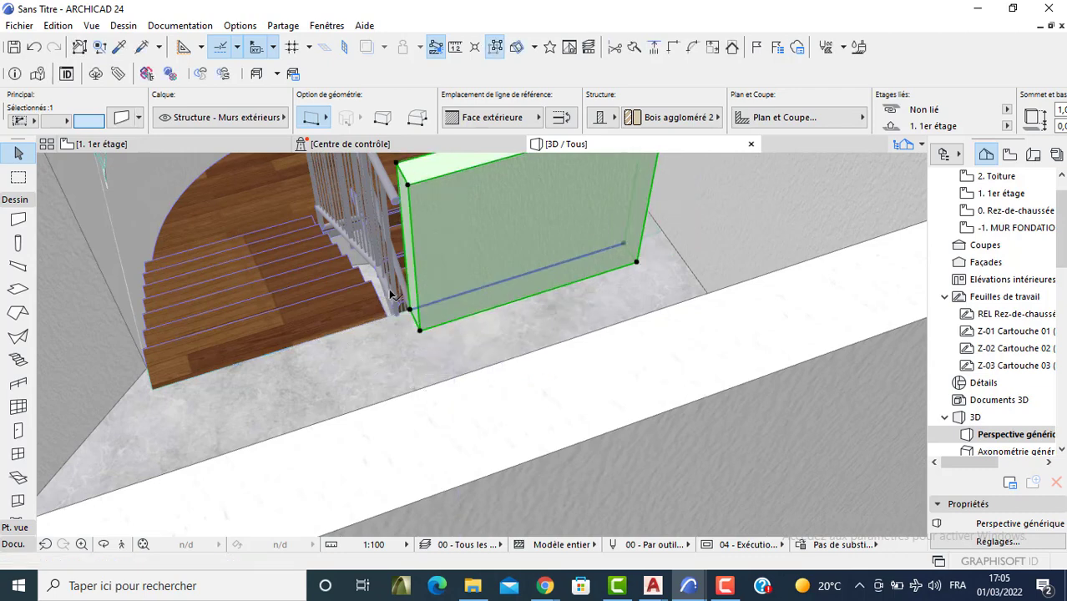
key("ctrl+z")
Step: Stretch the low wall's free end to the stair railing, for a length of about 1,501
left_click(452, 300)
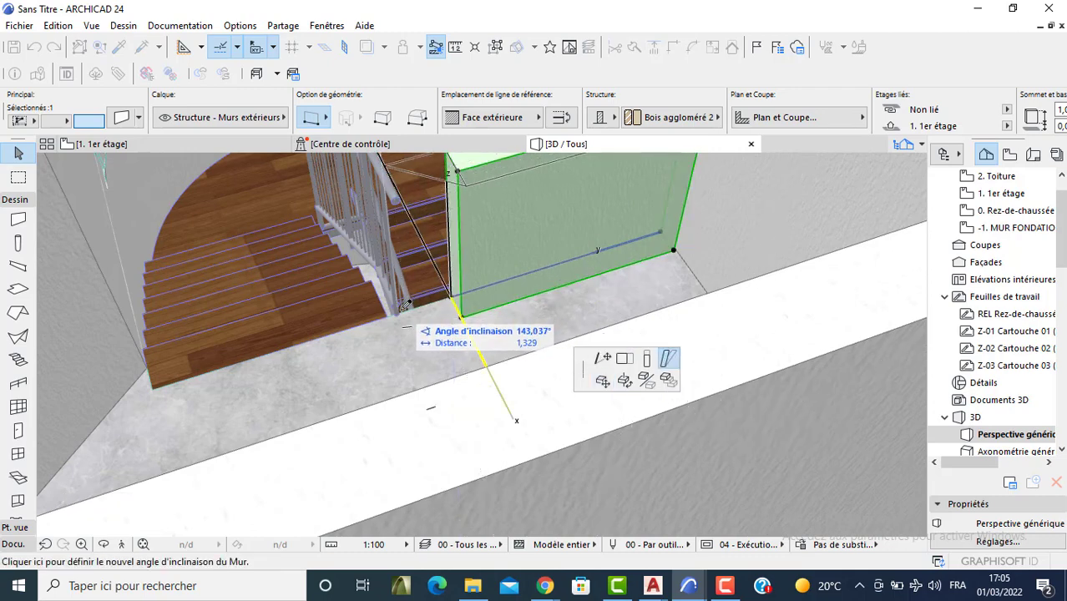
left_click(622, 359)
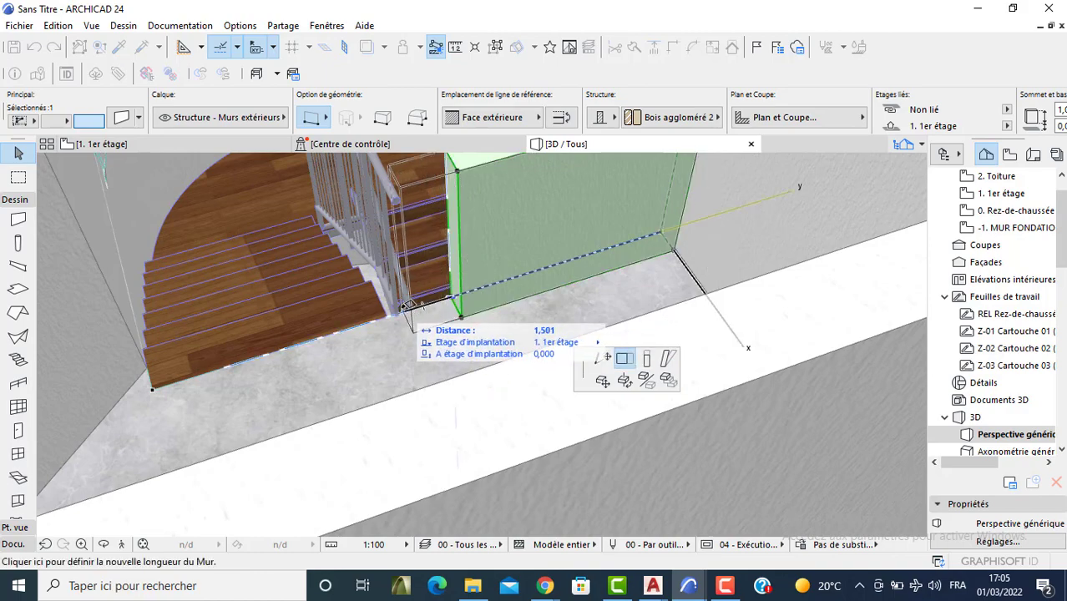
left_click(404, 309)
key("Escape")
Step: Set the thickness of the low wall beside the stairs to 0,1
middle_click_drag(349, 315, 582, 378, "shift")
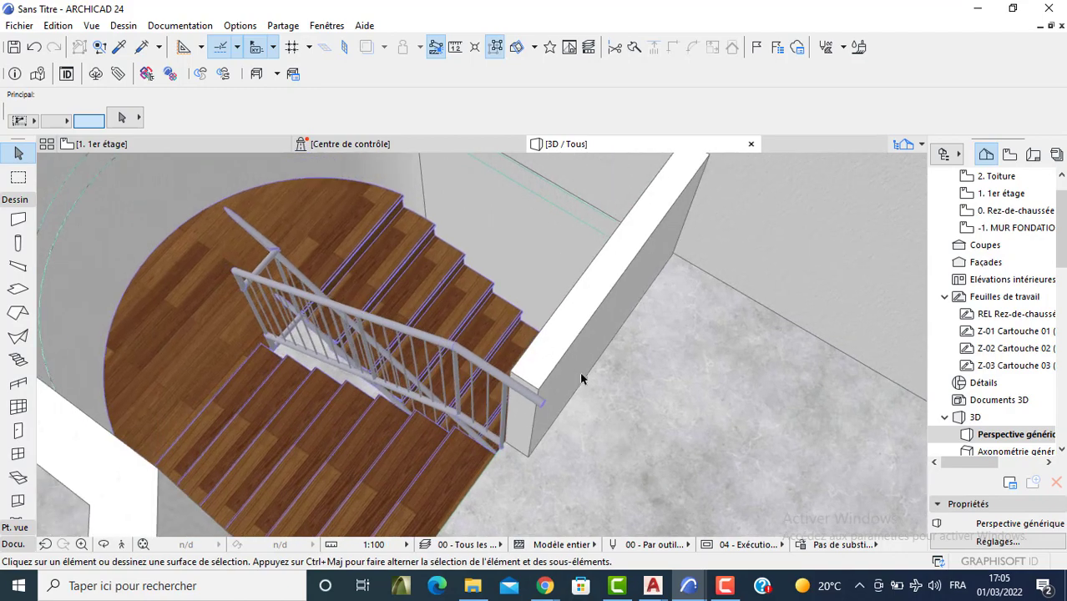
left_click(547, 350)
scroll(902, 117, "down", 5)
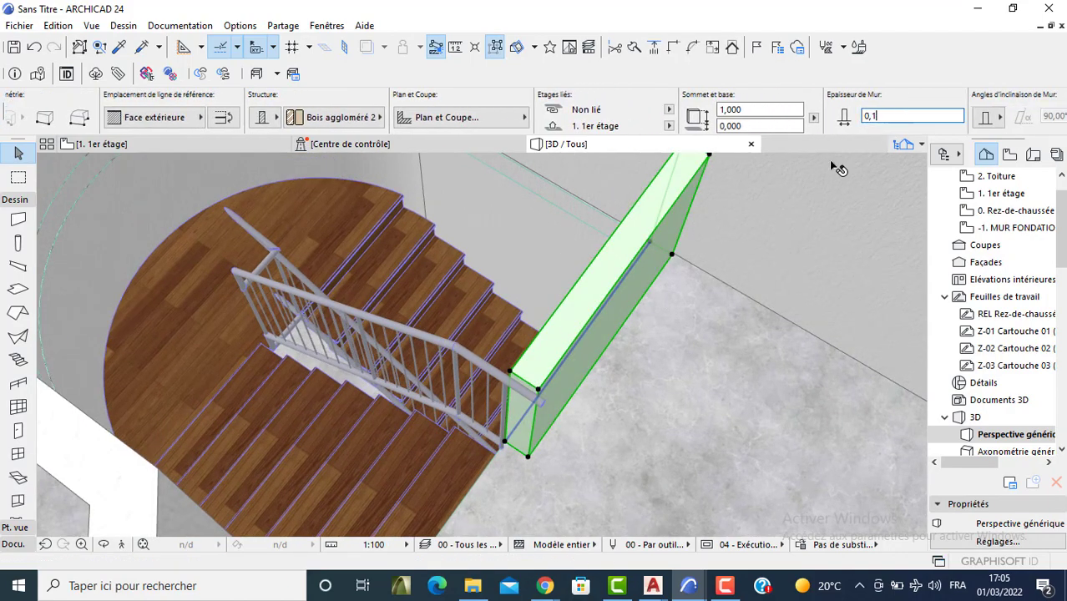
key("Return")
key("Escape")
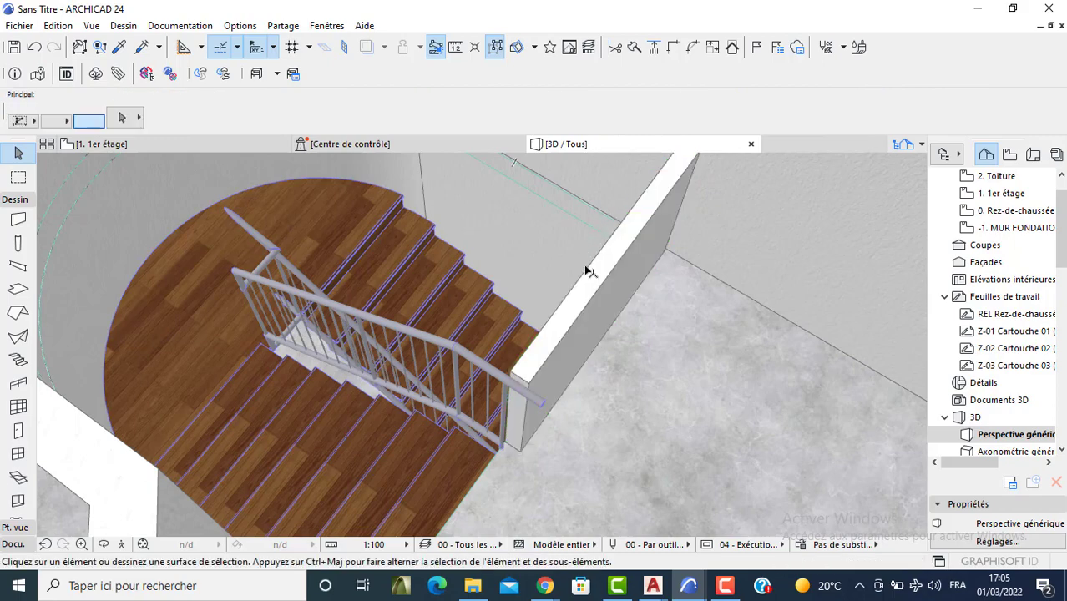
Step: On the first-floor plan, delete the partition between the two lower rooms, the horizontal partition above them and the vertical partition beyond the stairs
scroll(611, 300, "down", 3)
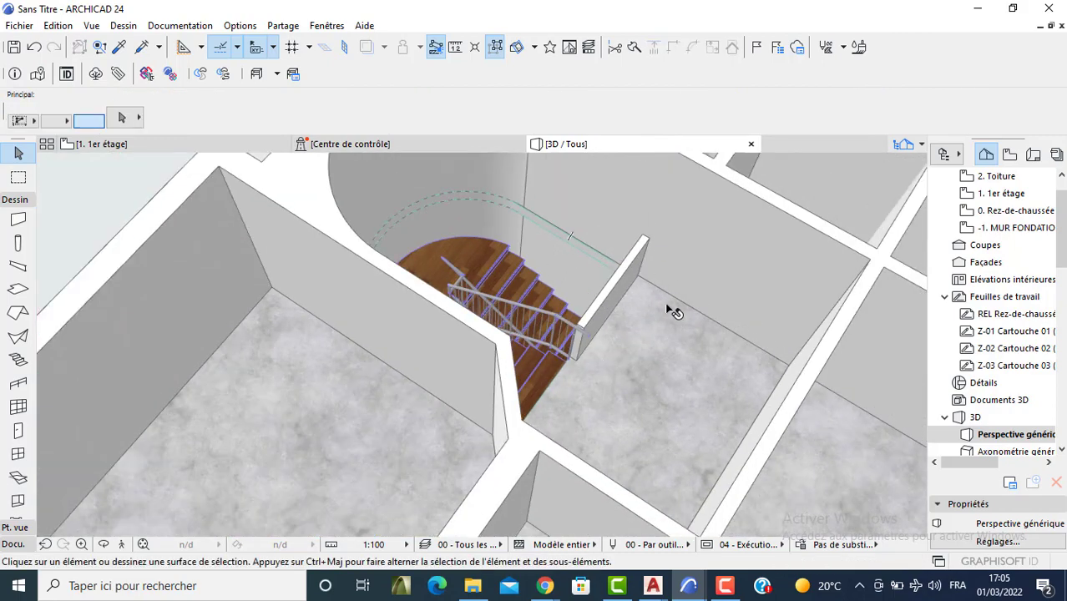
scroll(668, 310, "down", 4)
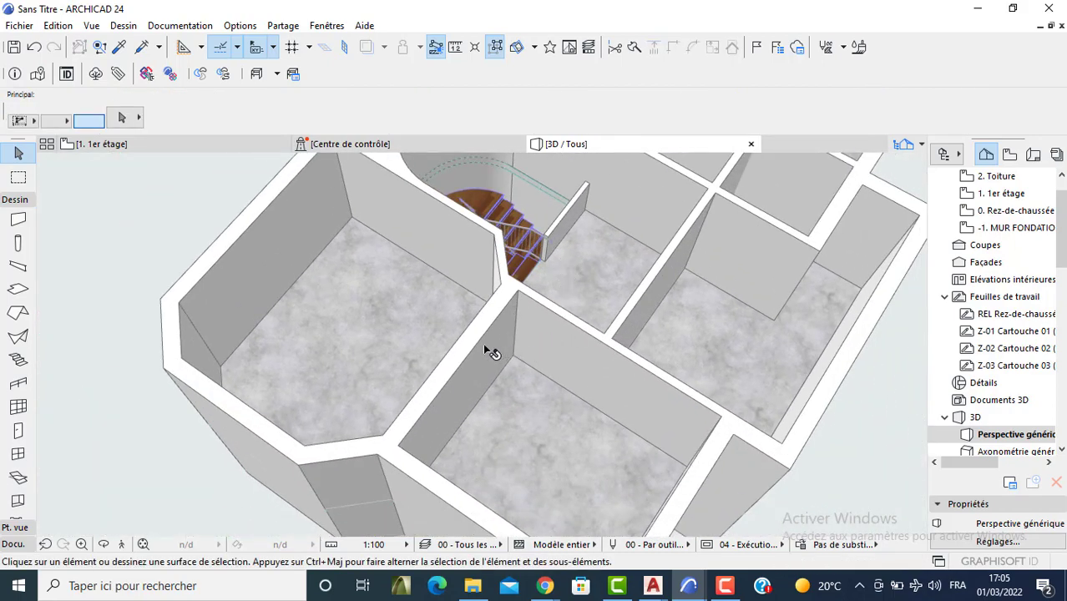
key("F2")
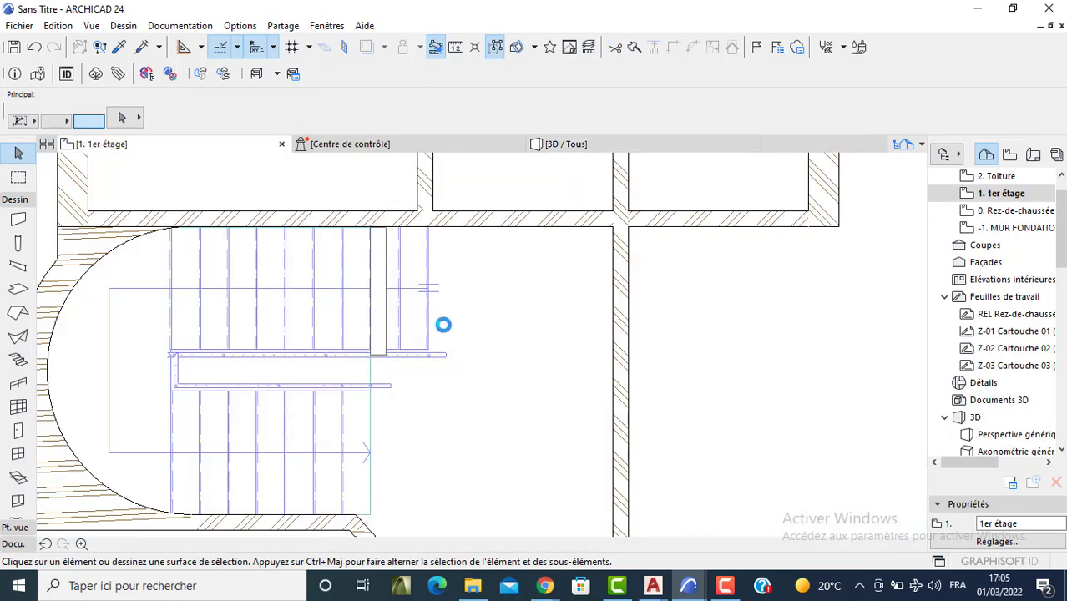
scroll(567, 374, "down", 5)
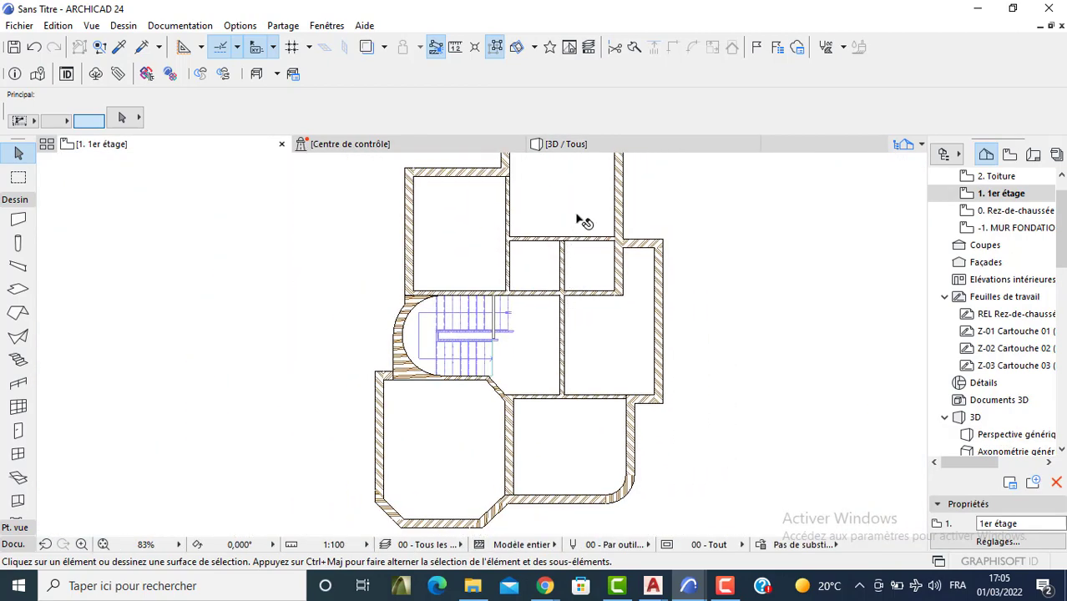
left_click(585, 222)
key("Escape")
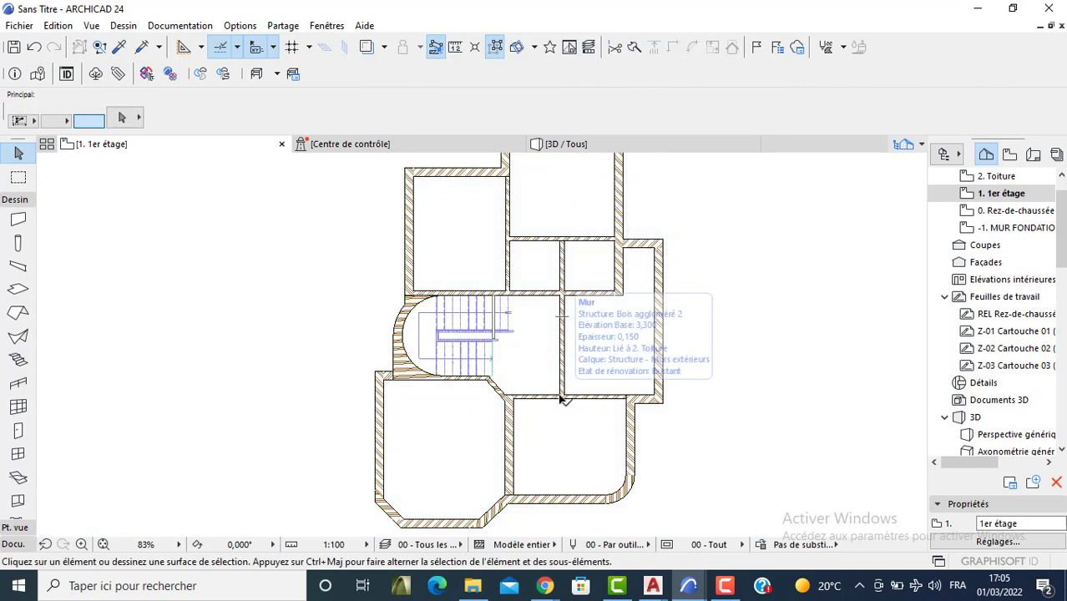
left_click(513, 429)
key("Delete")
left_click(545, 389)
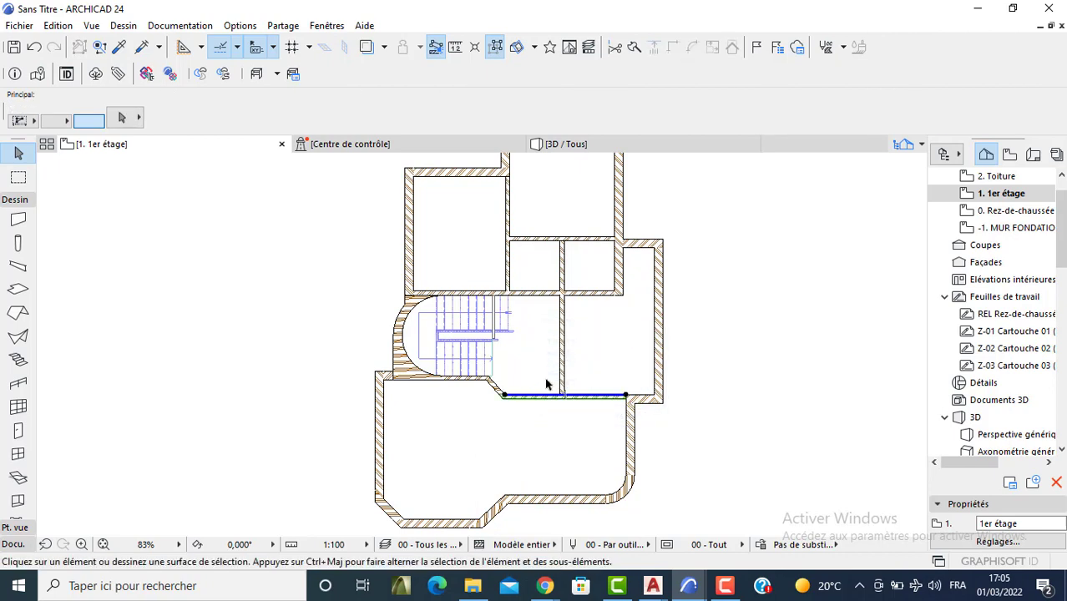
key("Delete")
left_click(564, 309)
key("Delete")
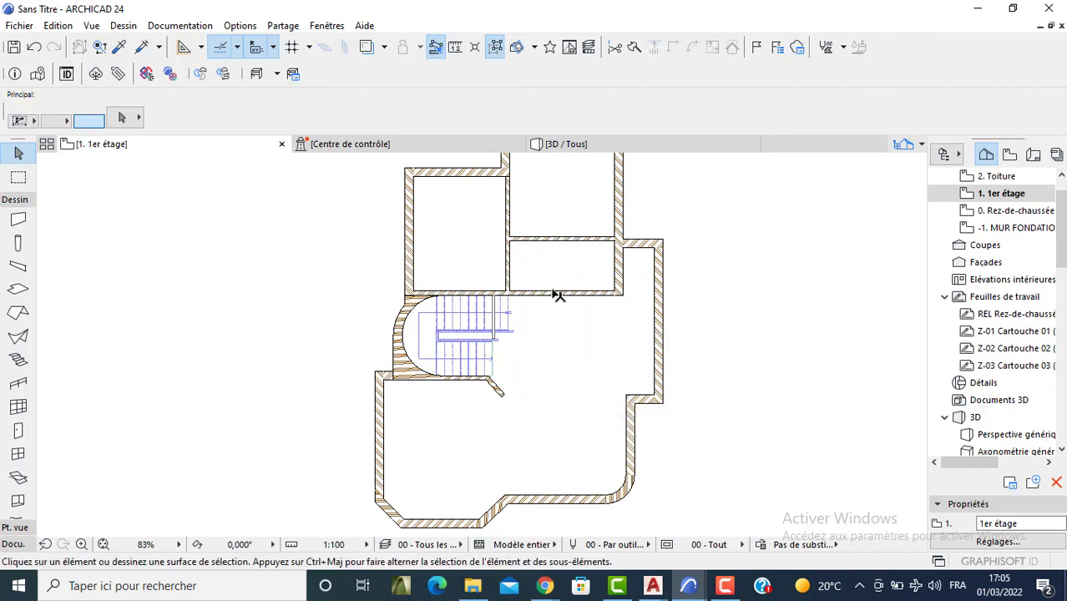
Step: Delete the partitions of the rooms above the stairs and the diagonal wall beside the stairs, and trim the exterior wall's leftover stub
left_click(556, 294)
key("Delete")
left_click(563, 244)
key("Delete")
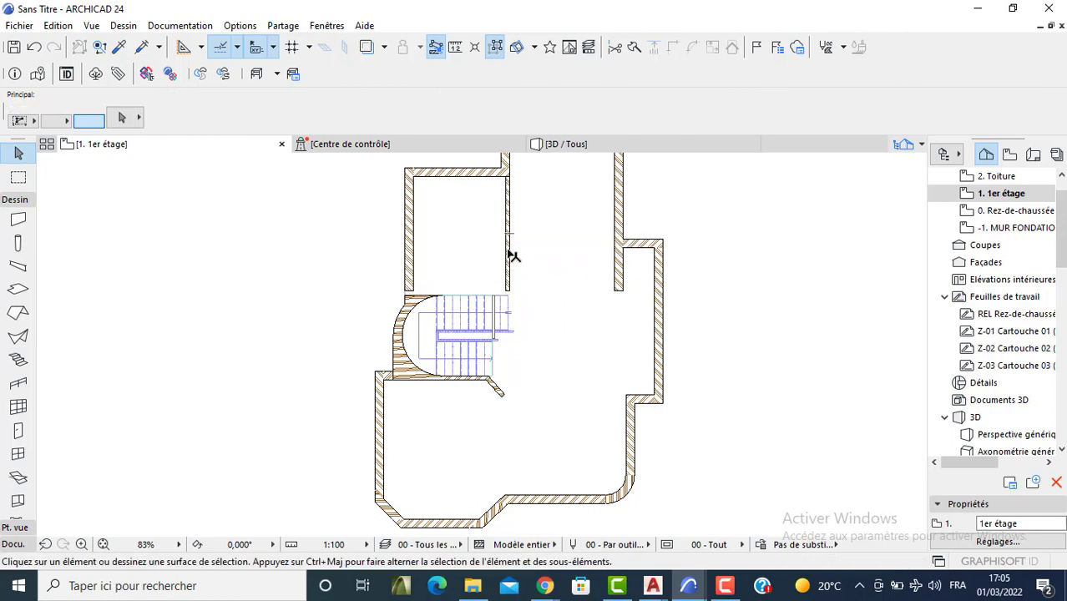
left_click(508, 252)
key("Delete")
left_click(618, 275, "ctrl")
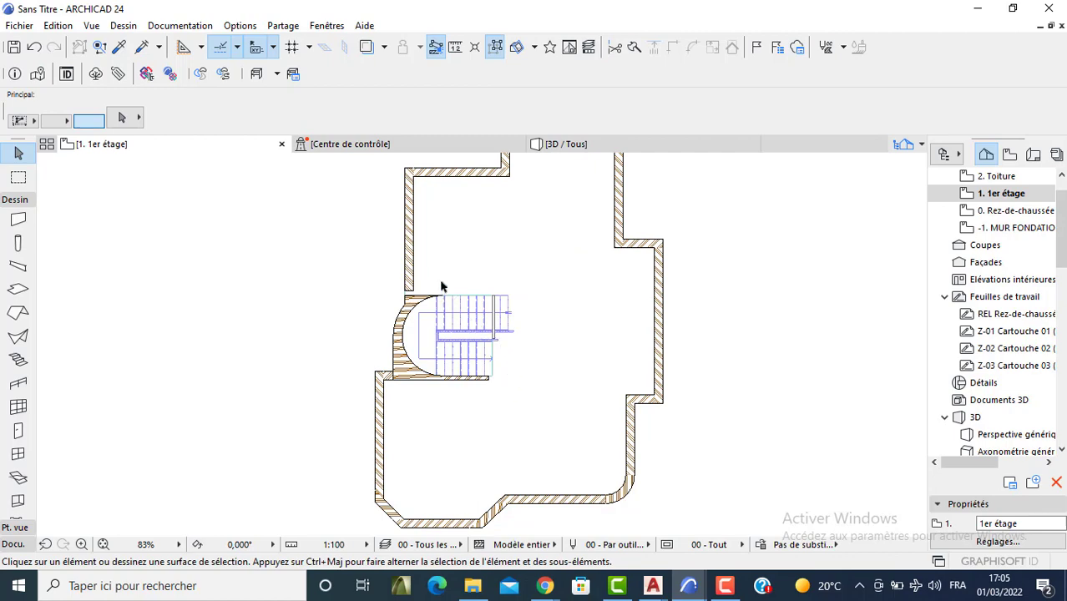
Step: Stretch the lower end of the exterior wall above the stairs to the curved stair wall and check the junction in 3D
scroll(441, 286, "up", 5)
left_click(399, 298)
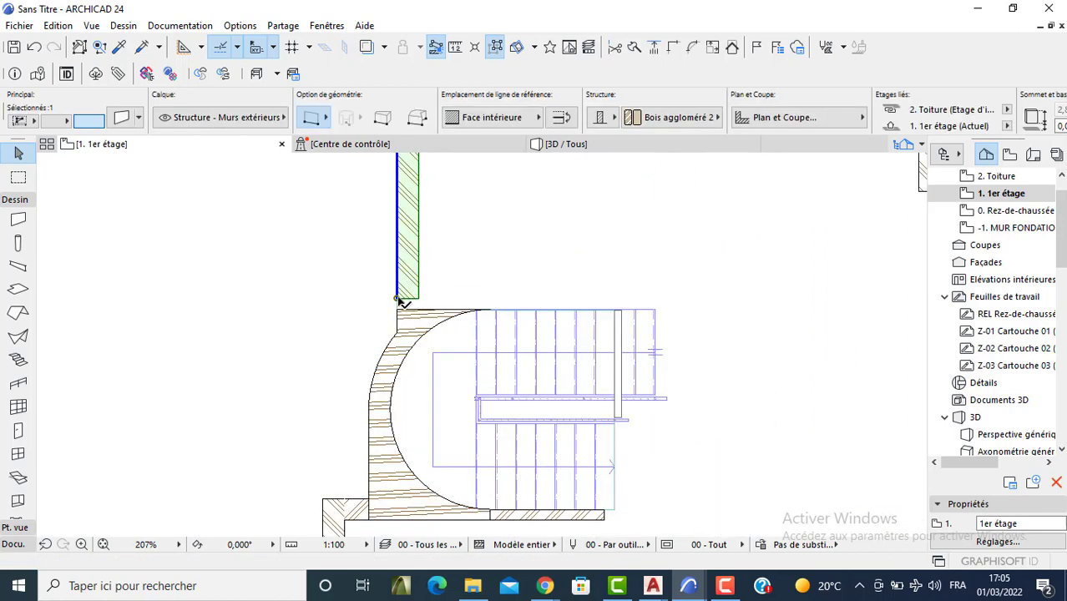
left_click(399, 298)
left_click(396, 309)
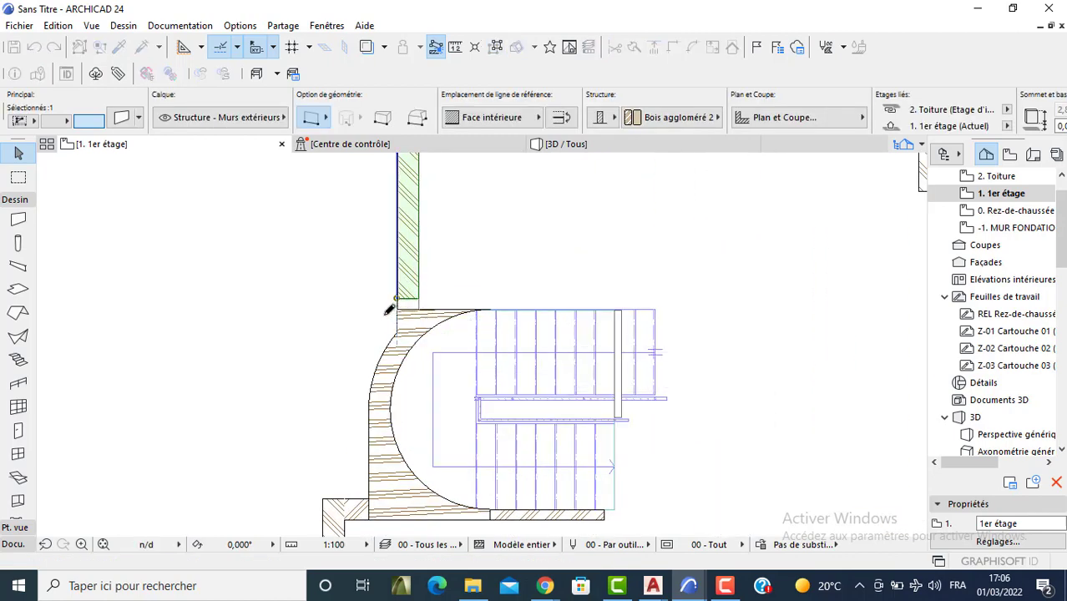
left_click(324, 311)
scroll(328, 300, "down", 8)
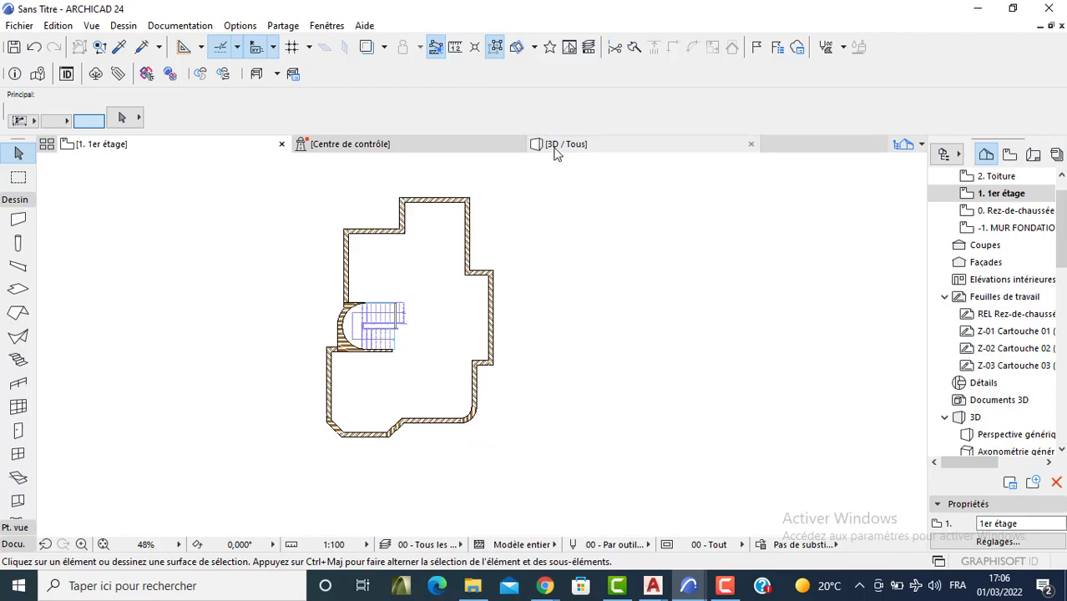
left_click(554, 147)
scroll(496, 308, "down", 8)
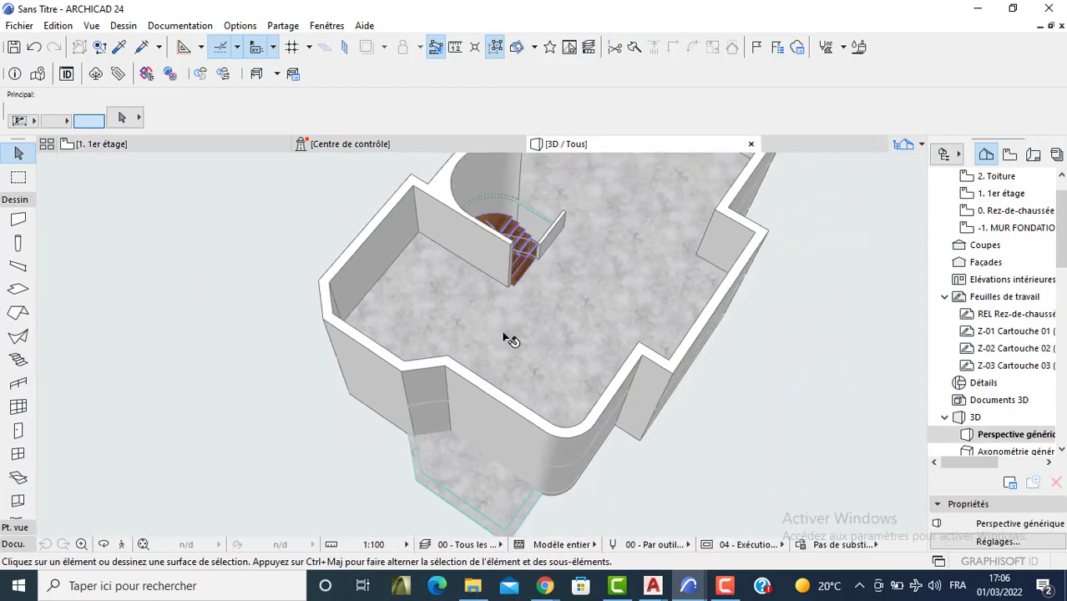
mouse_move(508, 339)
middle_mouse_down("shift")
mouse_move(540, 460)
mouse_move(516, 358)
middle_mouse_up("shift")
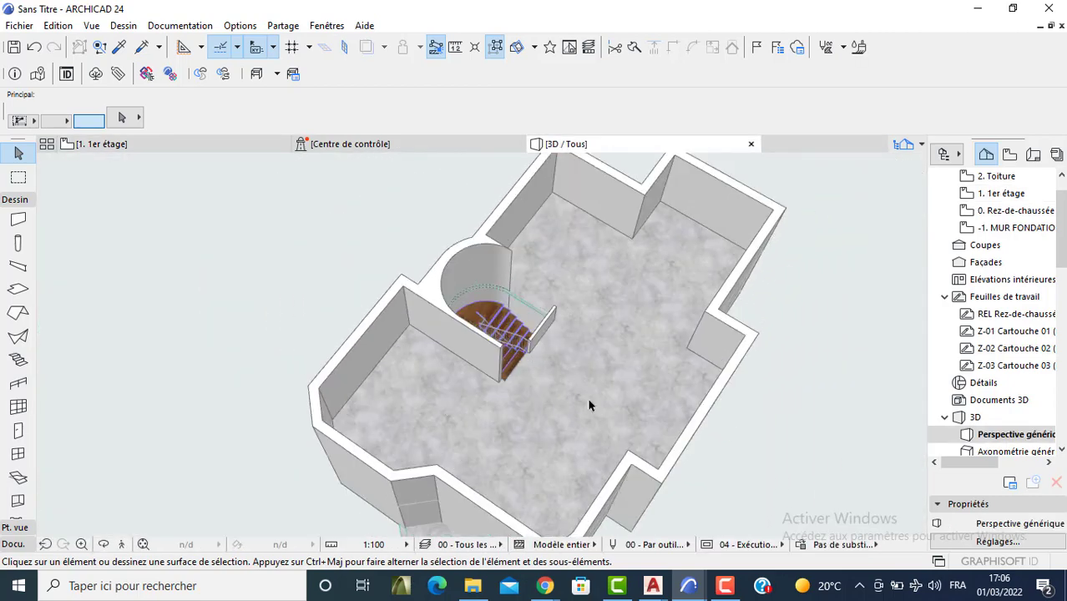
key("F2")
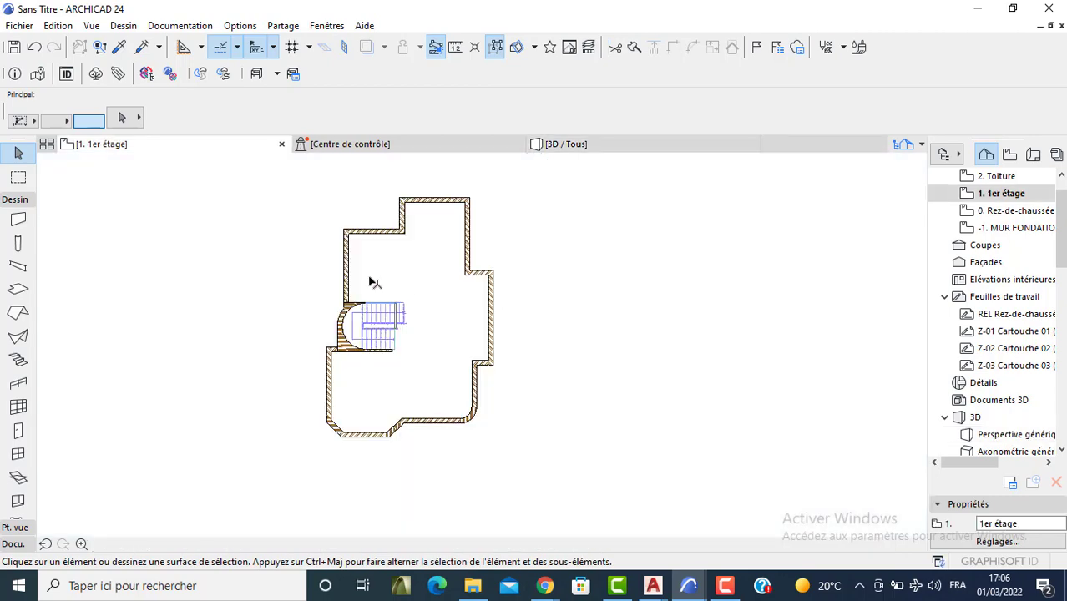
Step: Set the default wall's top link to 2. Toiture with a top offset of -0,2
scroll(112, 262, "up", 8)
middle_click_drag(603, 334, 190, 231)
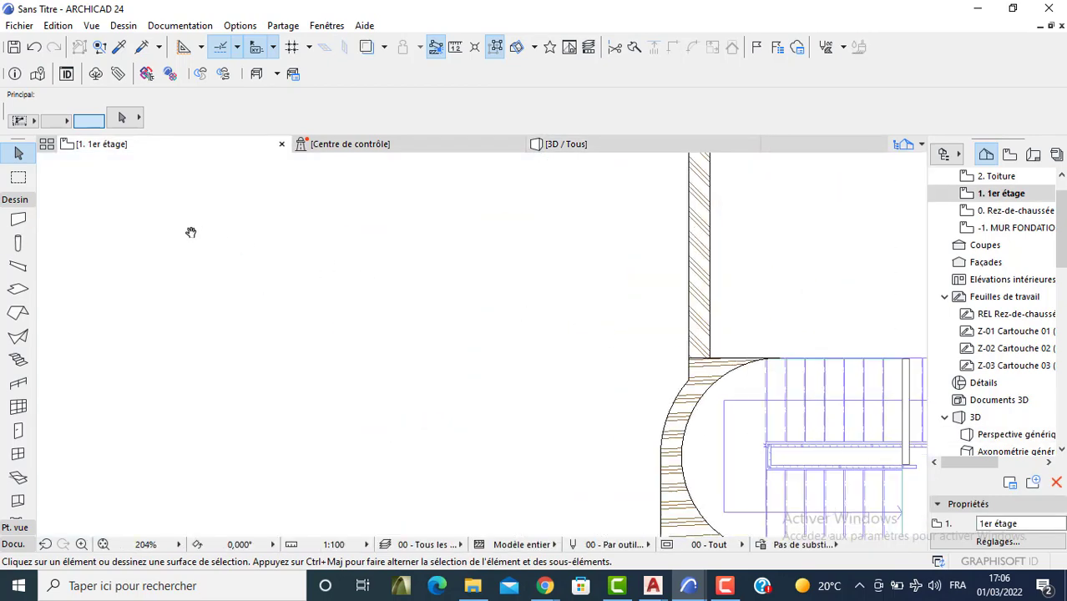
left_click(20, 220)
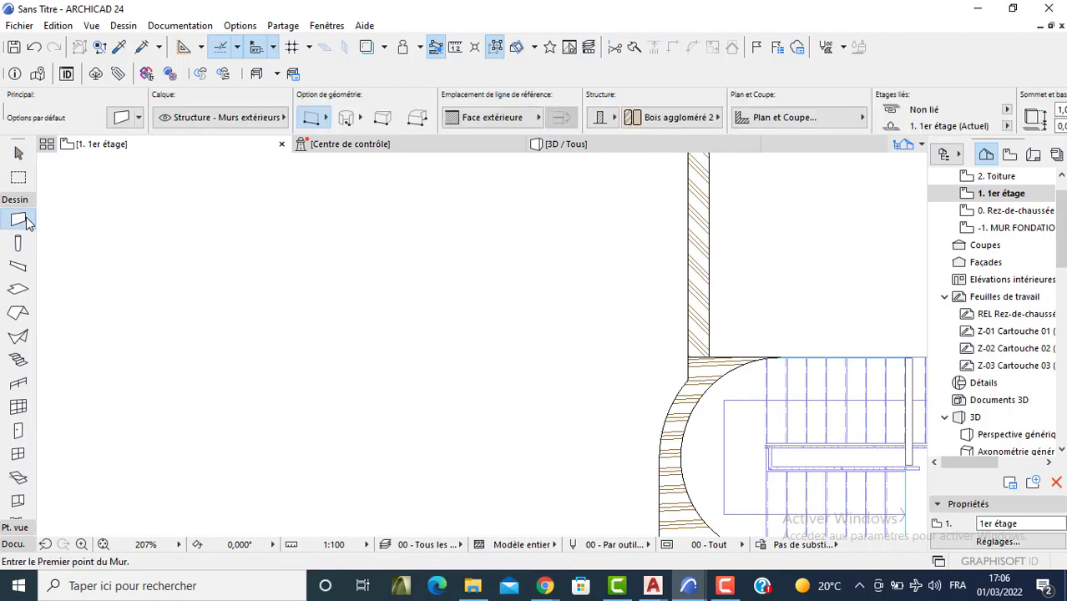
key("ctrl+t")
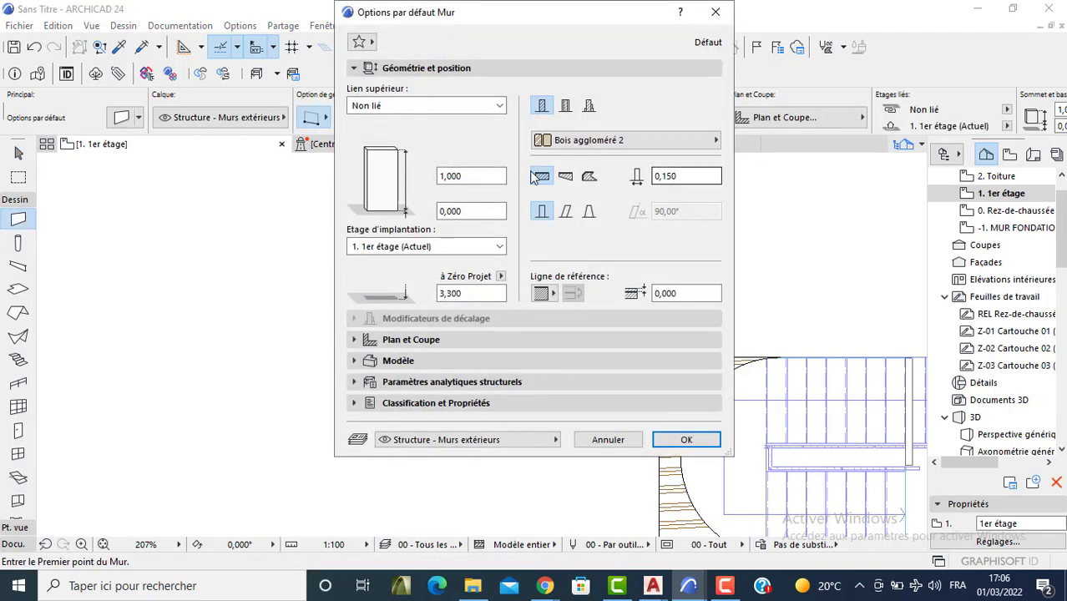
left_click(455, 108)
left_click(398, 121)
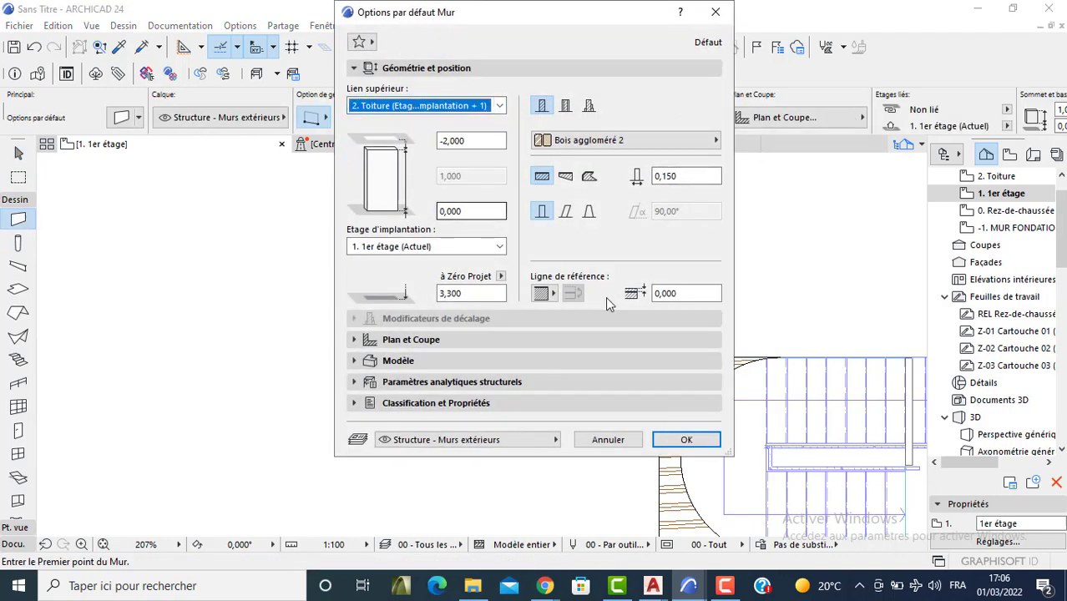
left_click(445, 141)
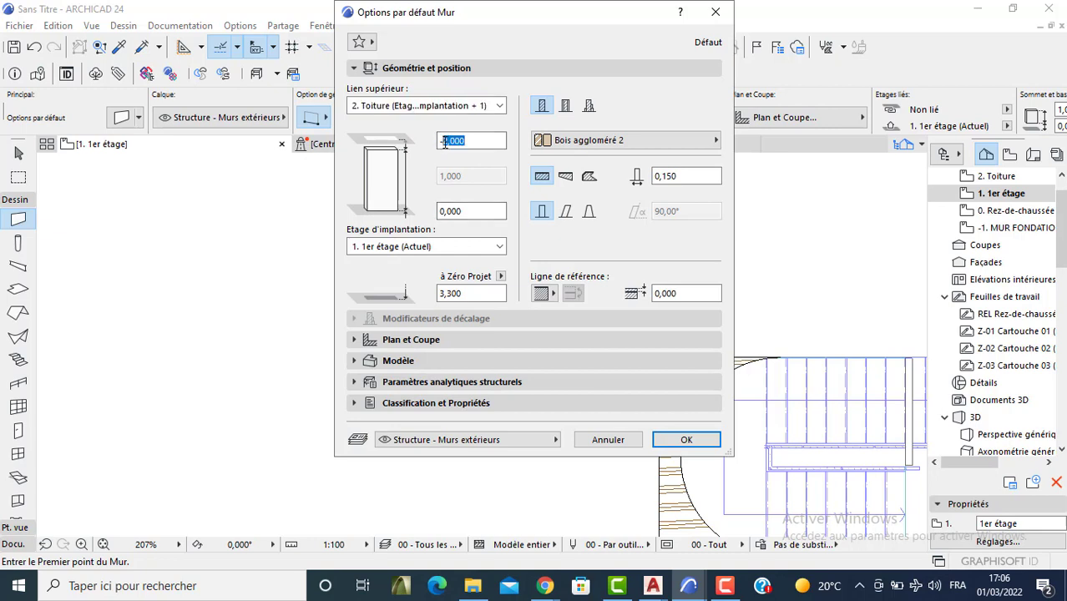
type("-0,2")
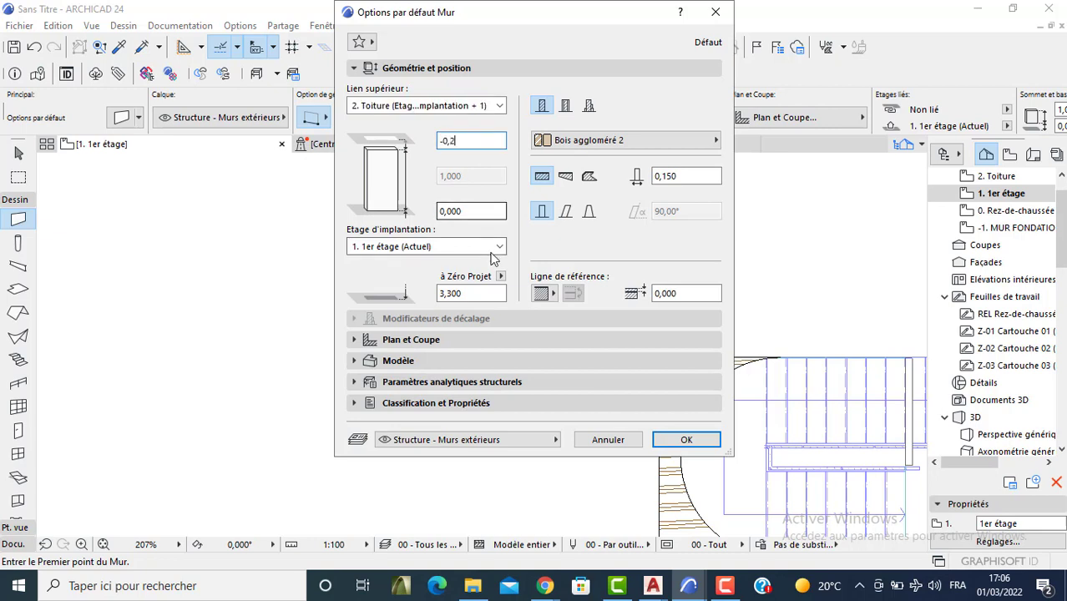
type("00")
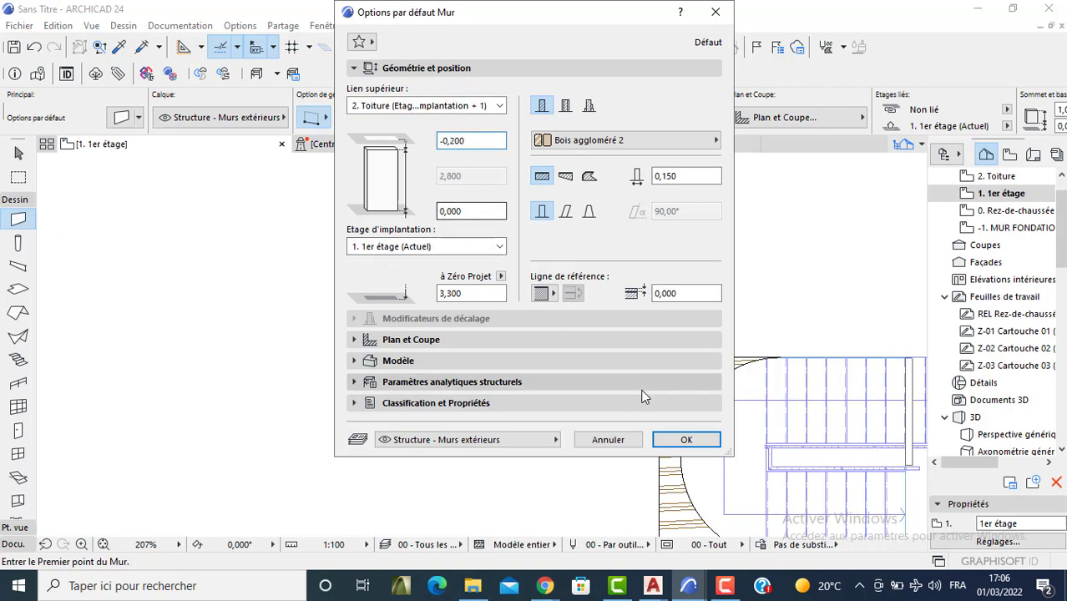
left_click(684, 438)
Step: Draw a straight wall along the stairs' upper edge, from the exterior wall's inner corner to the stair end, and check it in 3D
scroll(335, 252, "down", 3)
scroll(334, 251, "down", 1)
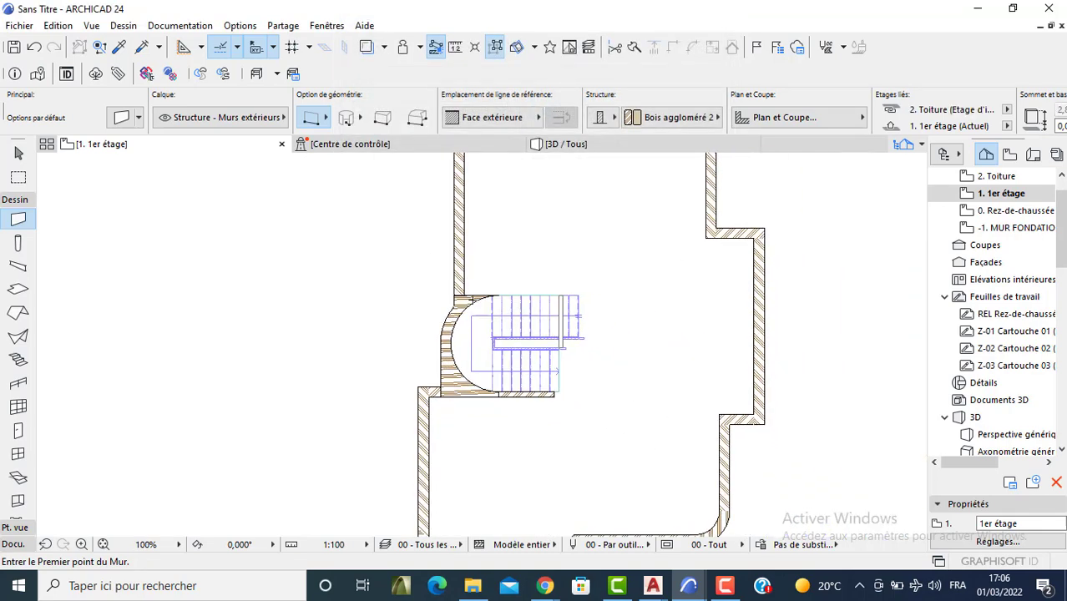
left_click(464, 294)
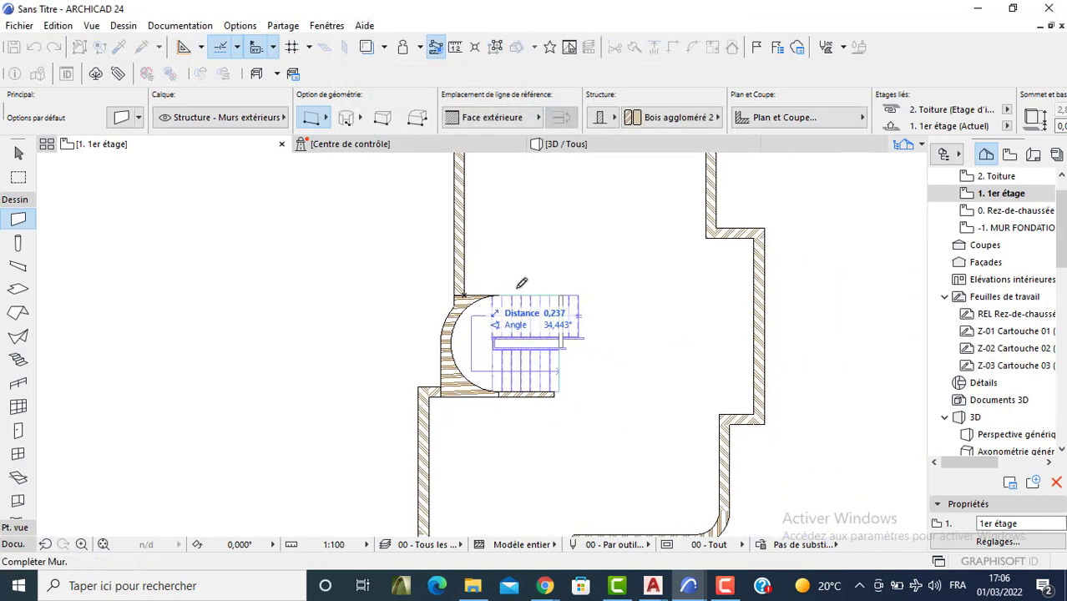
left_click(576, 293)
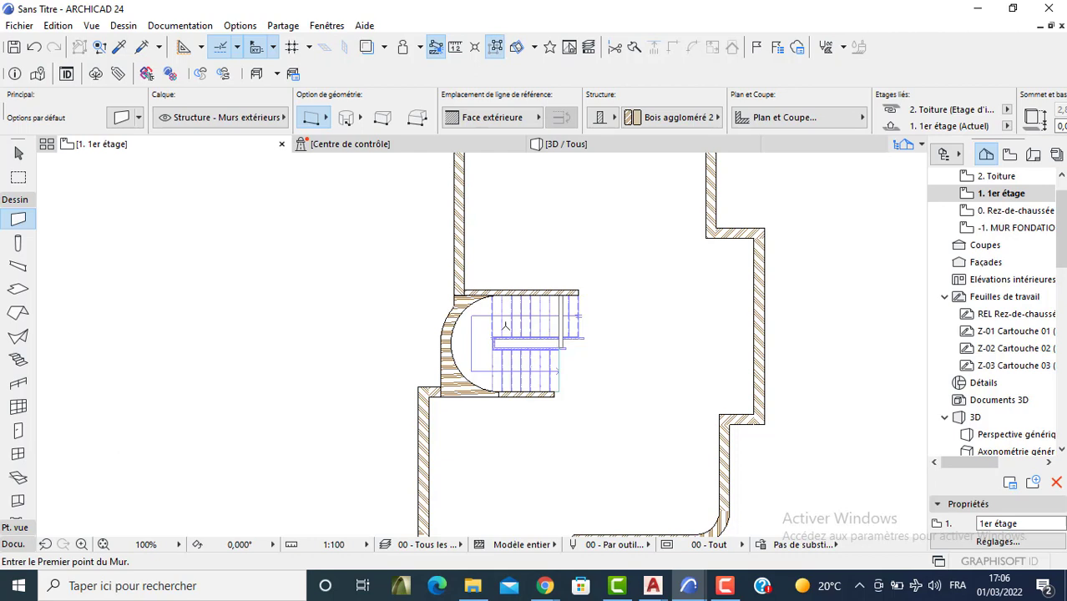
key("Escape")
left_click(566, 144)
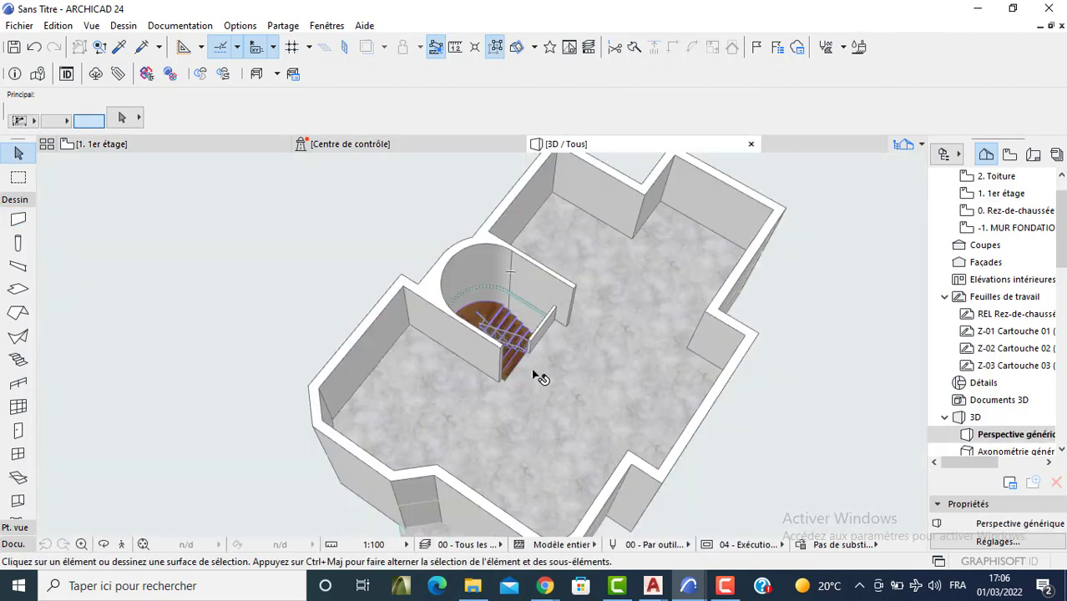
middle_click_drag(532, 369, 563, 276)
Step: Open the Rez-de-chaussée plan and examine the room and window layout on the scanned reference plan beside the model
left_click(1008, 215)
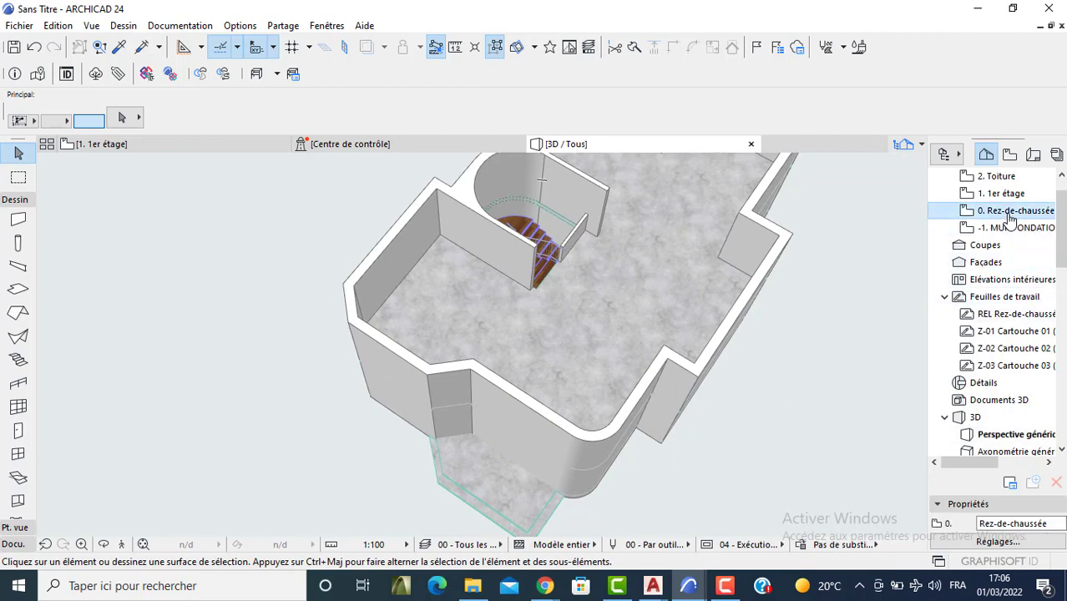
double_click(1008, 215)
scroll(476, 326, "down", 6)
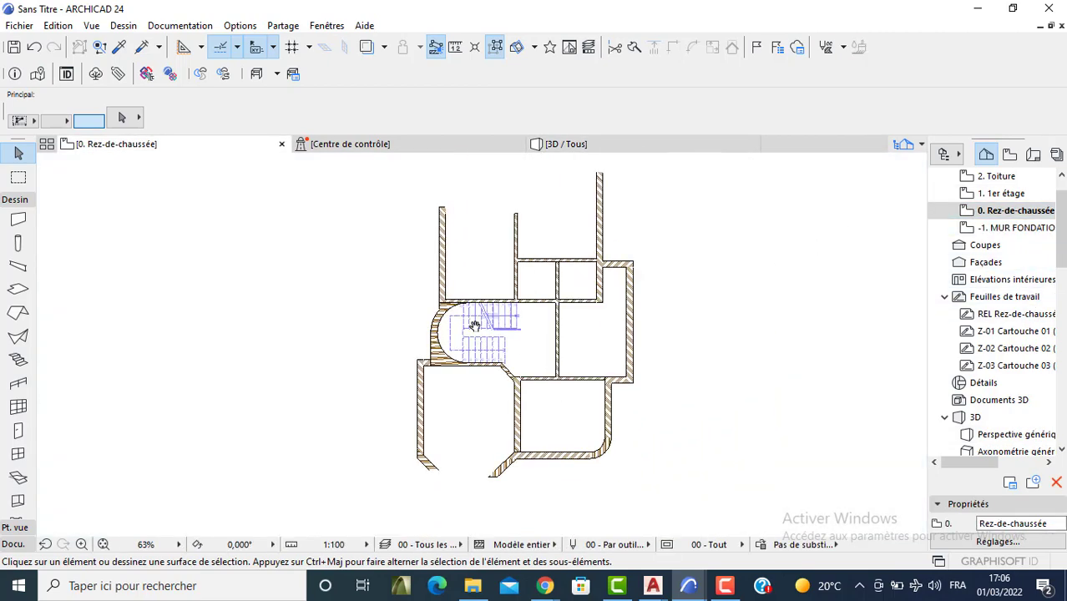
middle_click_drag(552, 327, 460, 310)
scroll(632, 325, "up", 7)
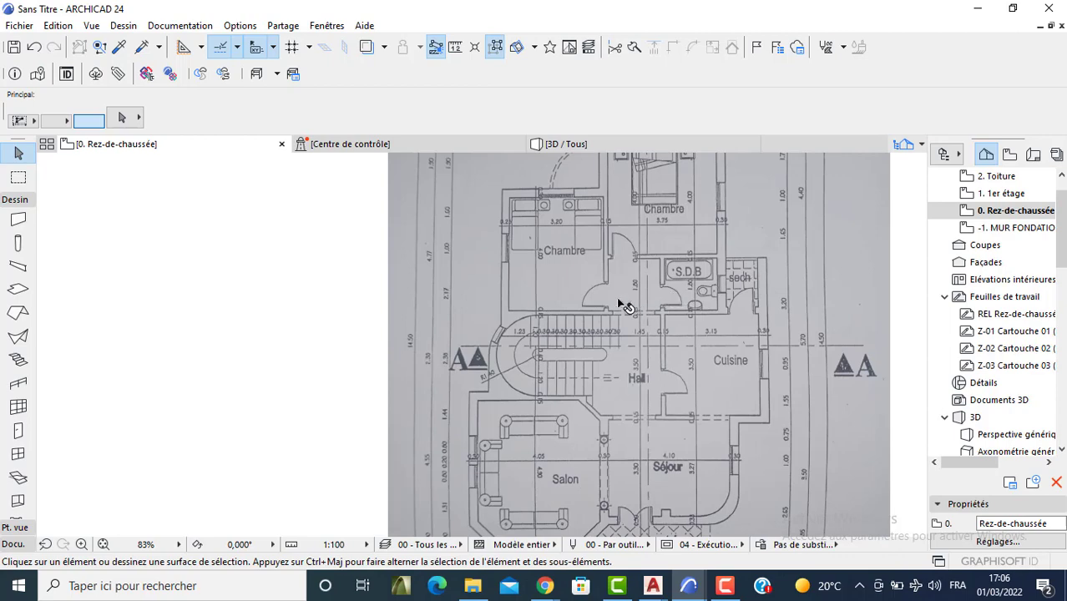
scroll(416, 305, "down", 3)
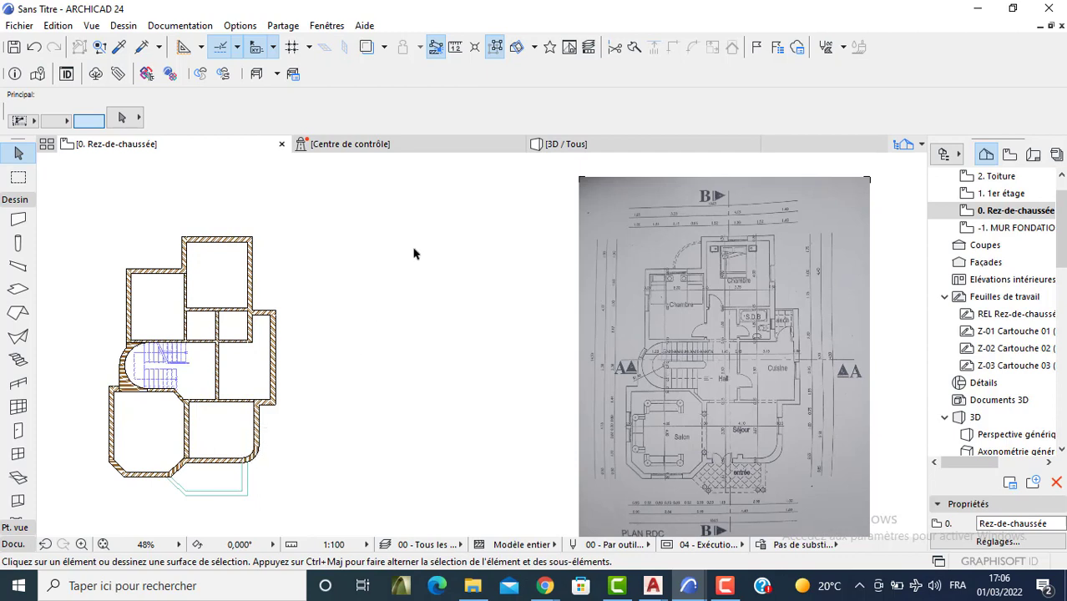
middle_click_drag(379, 295, 517, 264)
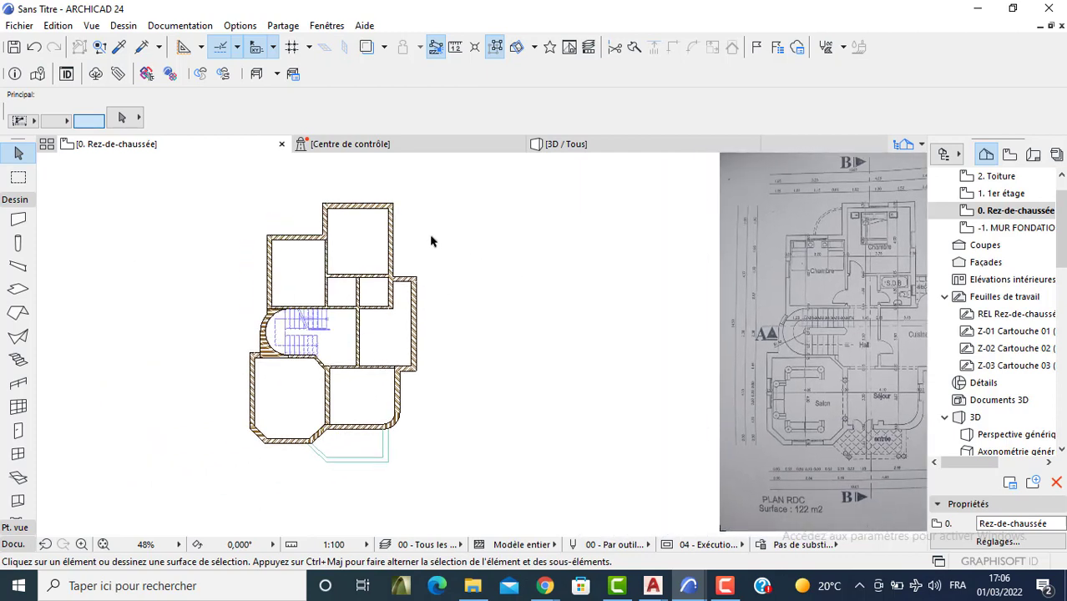
mouse_move(568, 146)
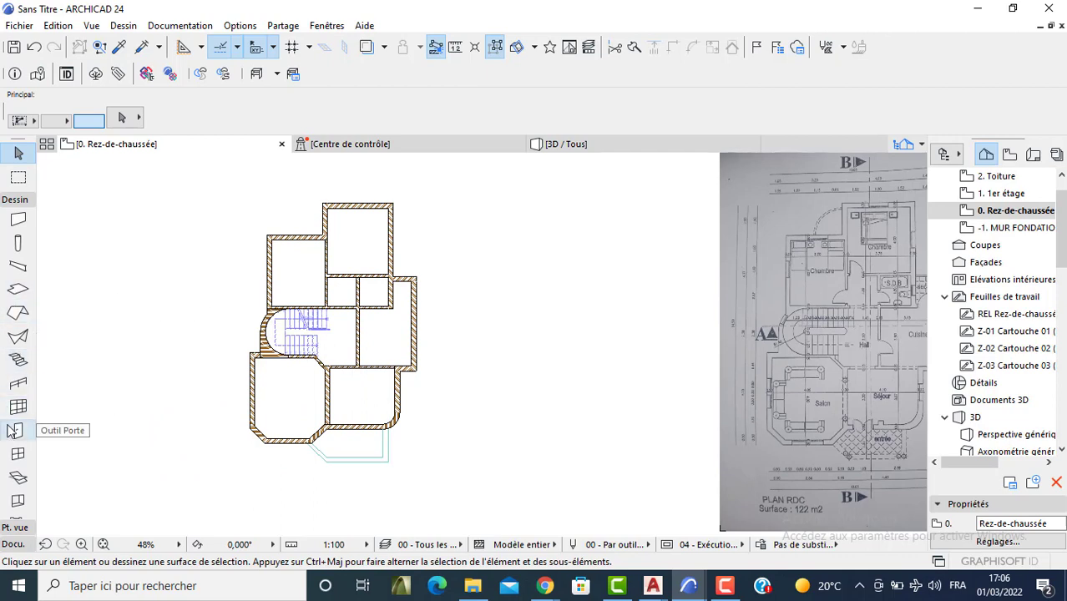
Step: Choose Fenêtre coulissante 2 vantaux 24 as the default window, with a width of 1,2 and a height of 1,1
left_click(19, 455)
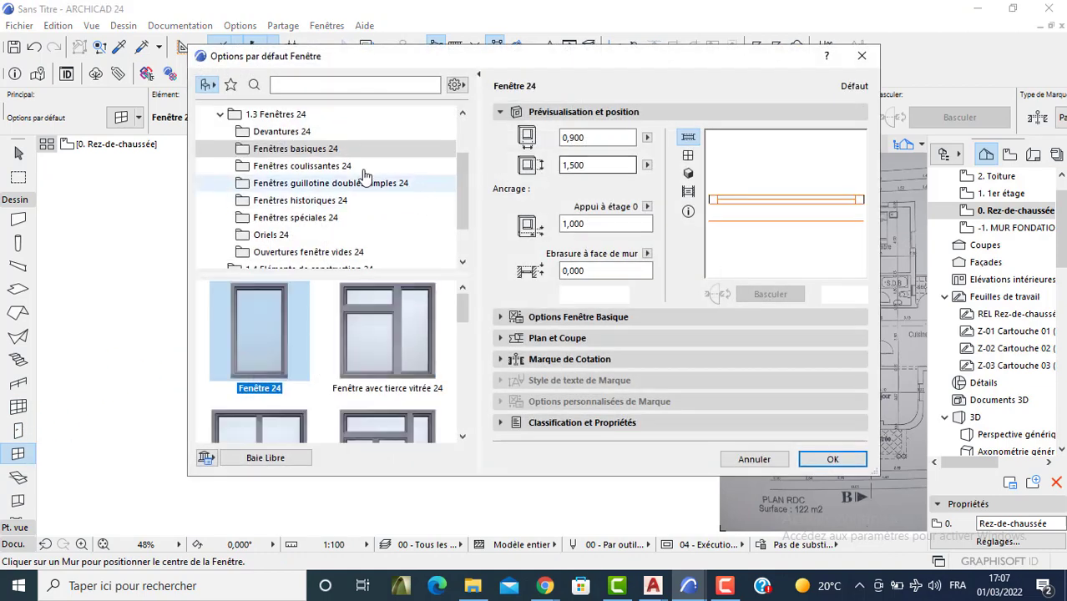
left_click(305, 166)
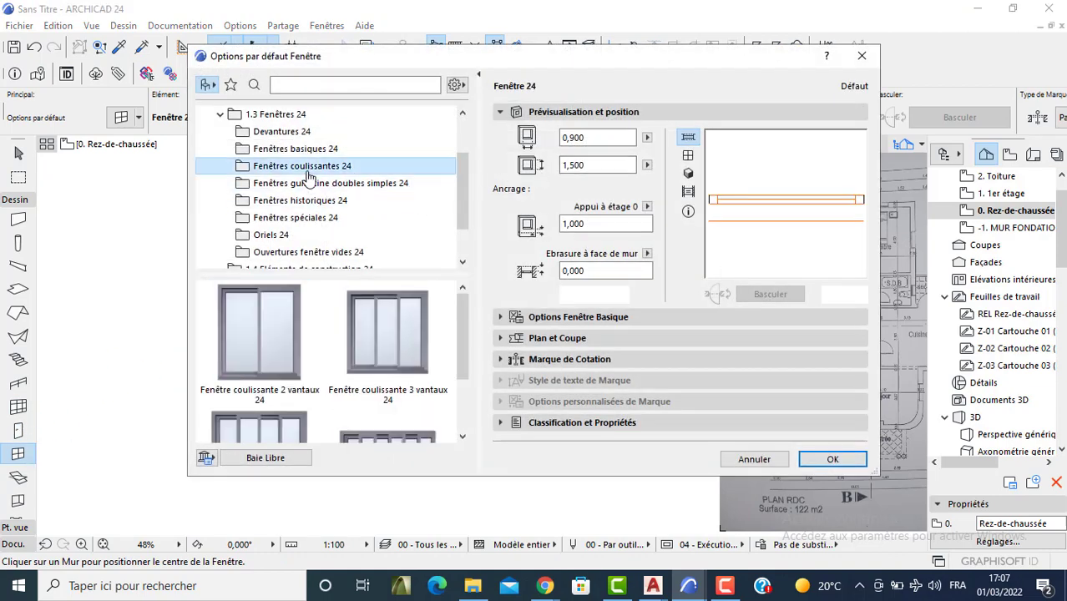
left_click(273, 326)
left_click(565, 139)
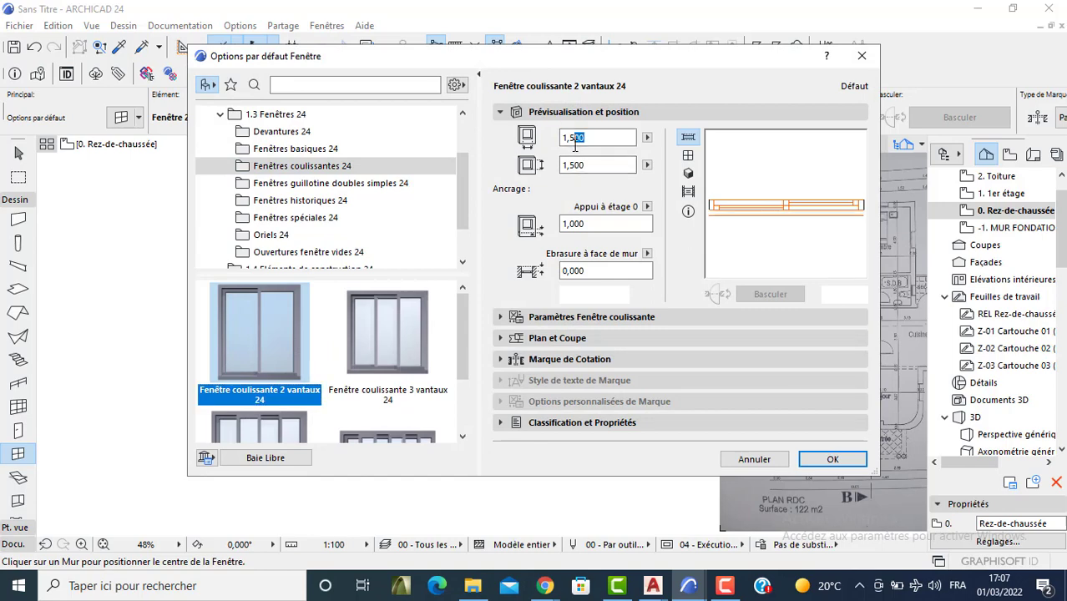
type("1,2")
left_click(592, 165)
type("1")
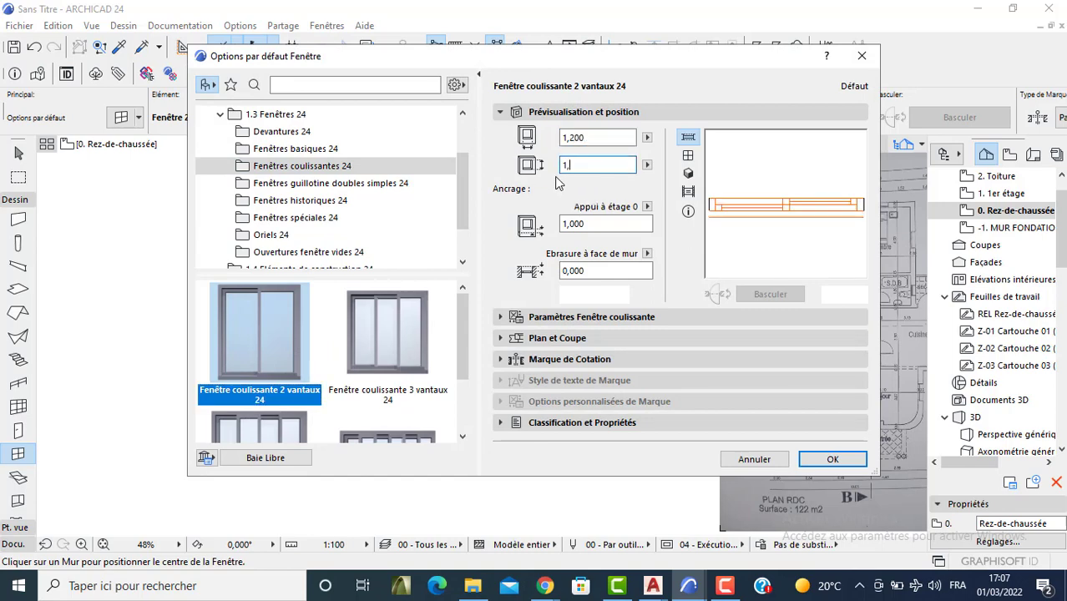
type(",100")
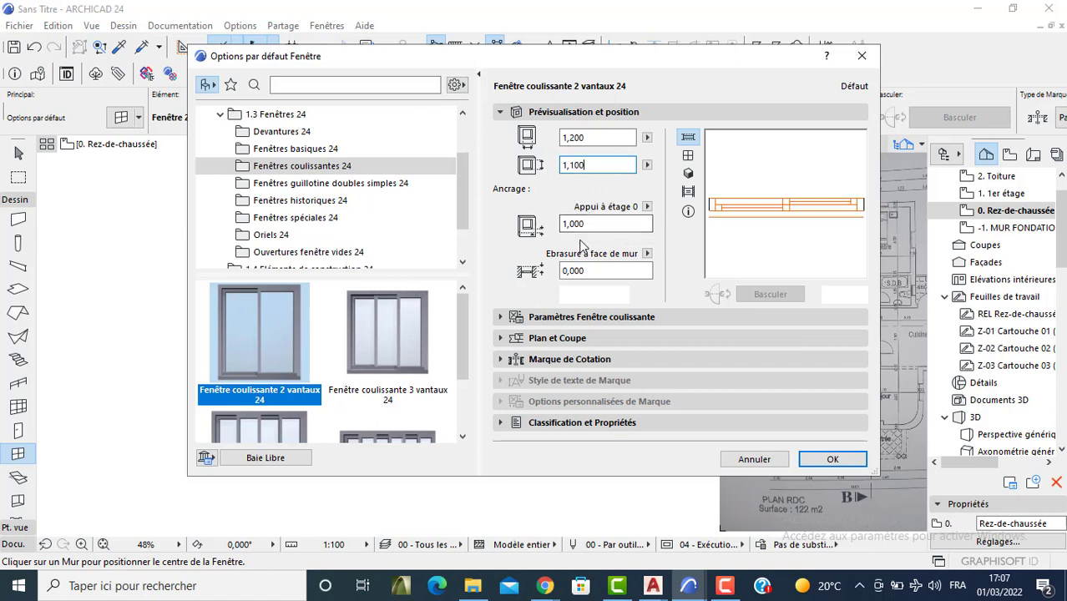
Step: Examine the sliding window's parameter pages, including frame, sash options, handle and opening lines
left_click(646, 315)
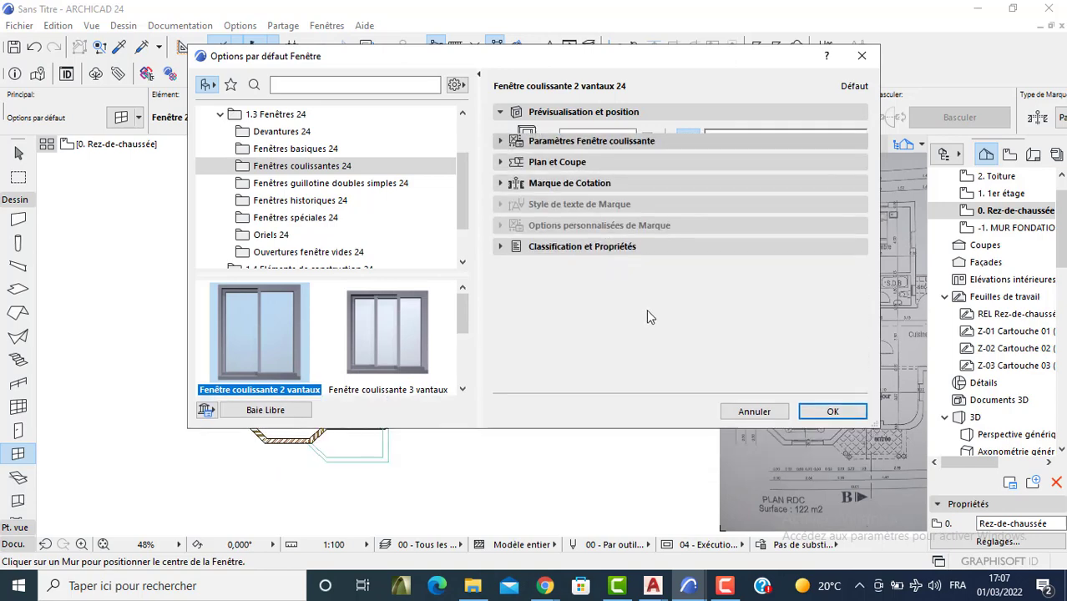
left_click(526, 155)
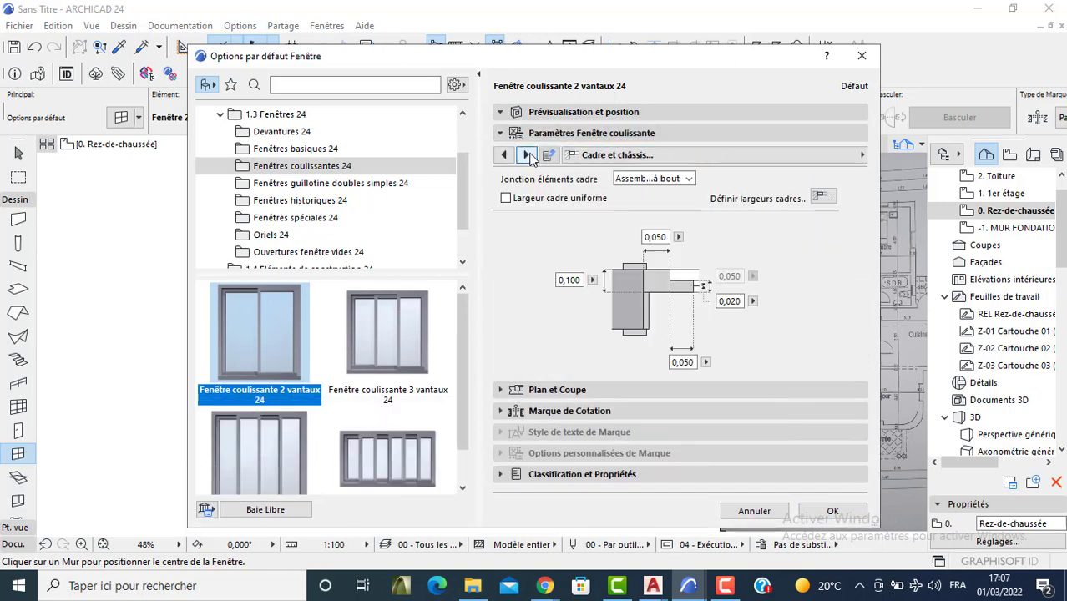
left_click(527, 154)
left_click(527, 154)
left_click(527, 155)
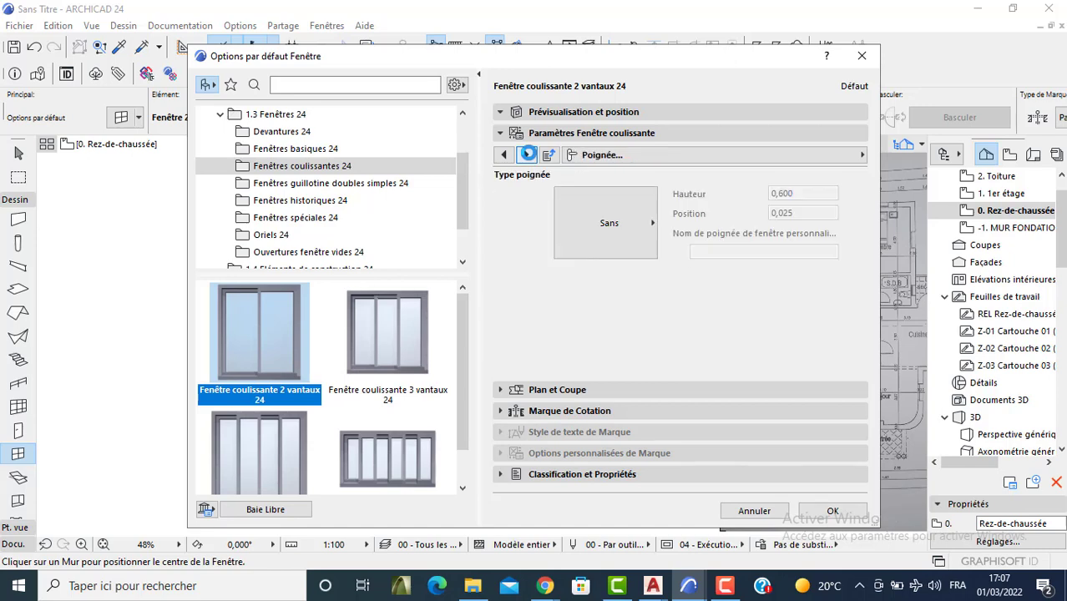
left_click(527, 154)
left_click(504, 155)
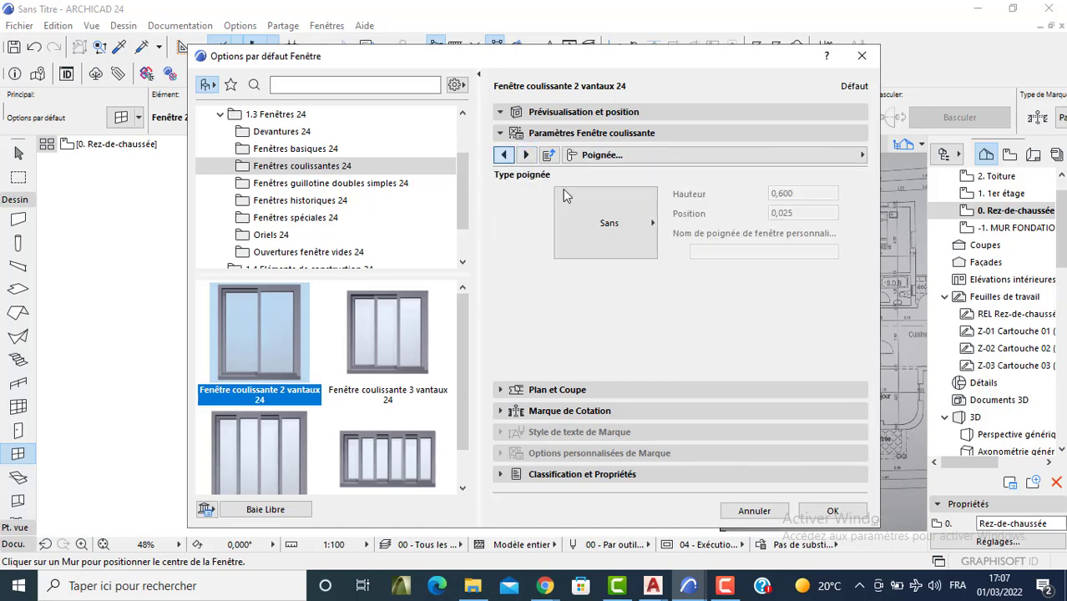
left_click(608, 224)
left_click(582, 213)
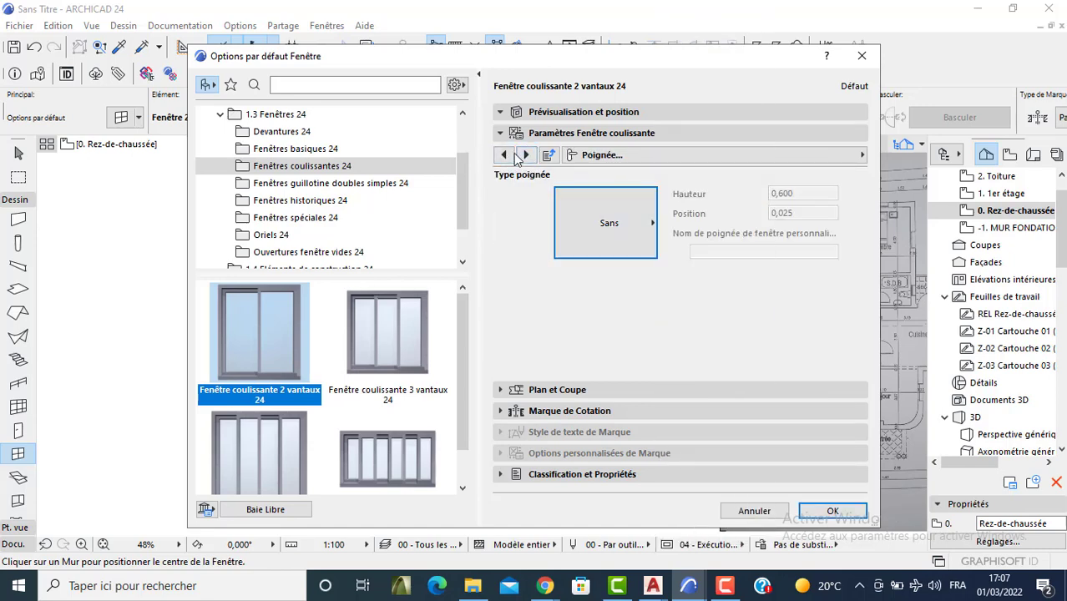
left_click(504, 155)
left_click(613, 246)
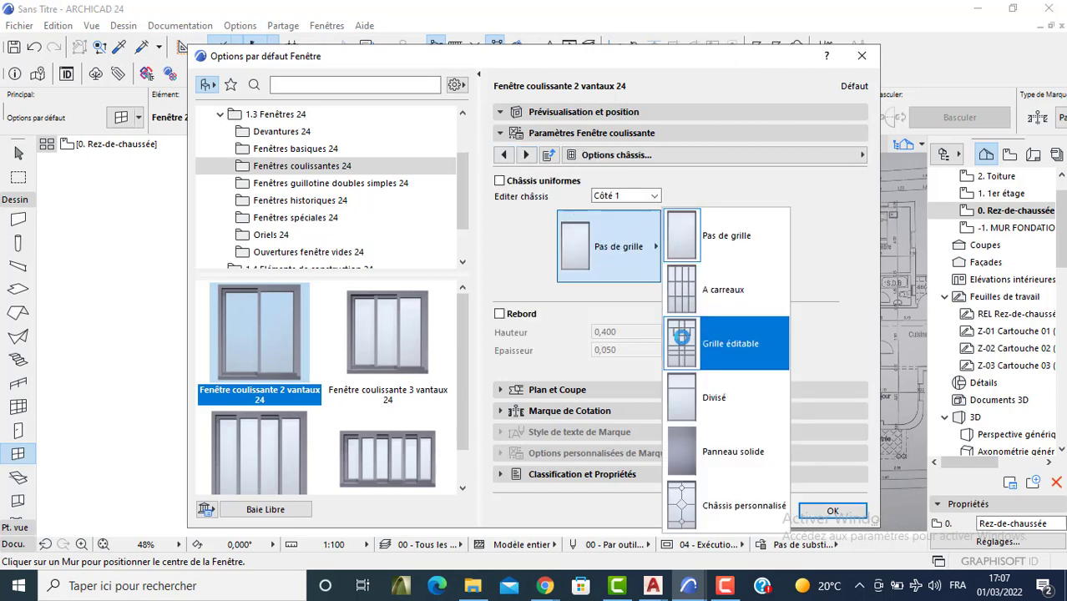
left_click(525, 155)
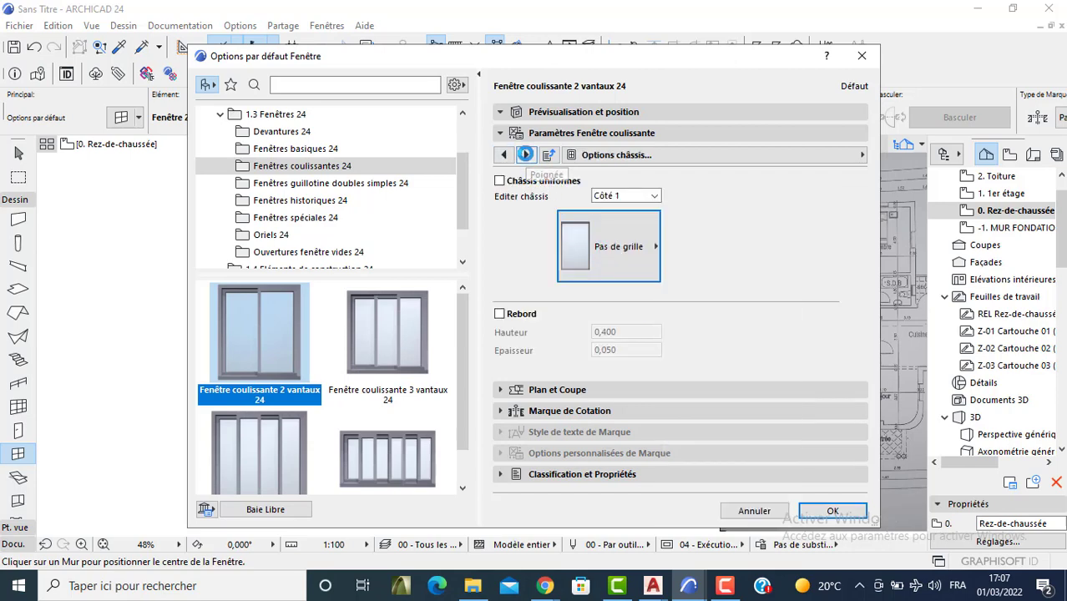
left_click(526, 155)
left_click(526, 157)
left_click(525, 155)
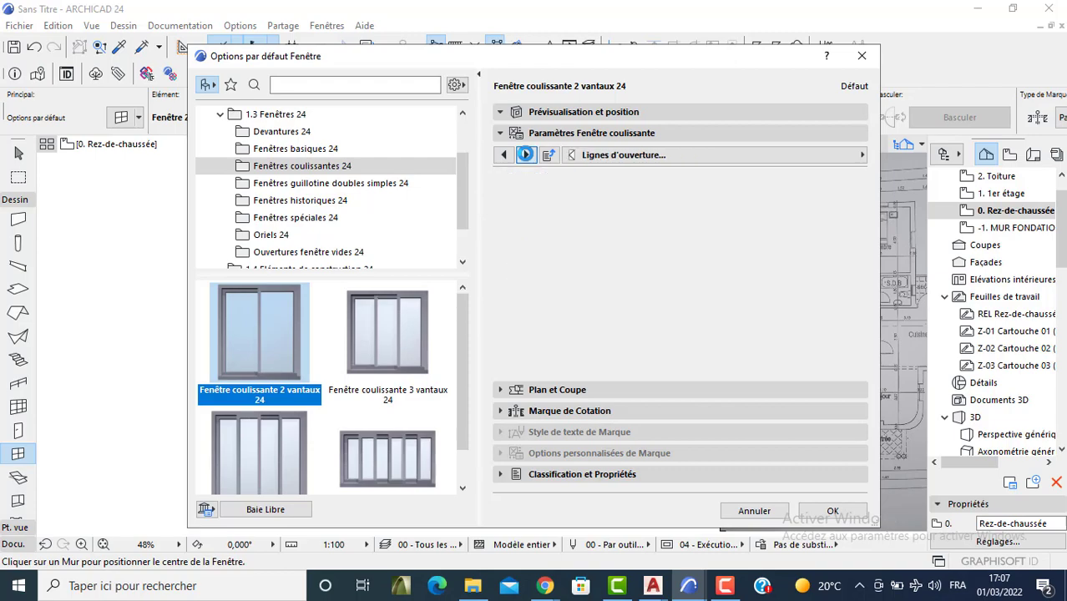
Step: Set the window's exterior and interior frame surfaces to Métal - Aluminium
left_click(525, 154)
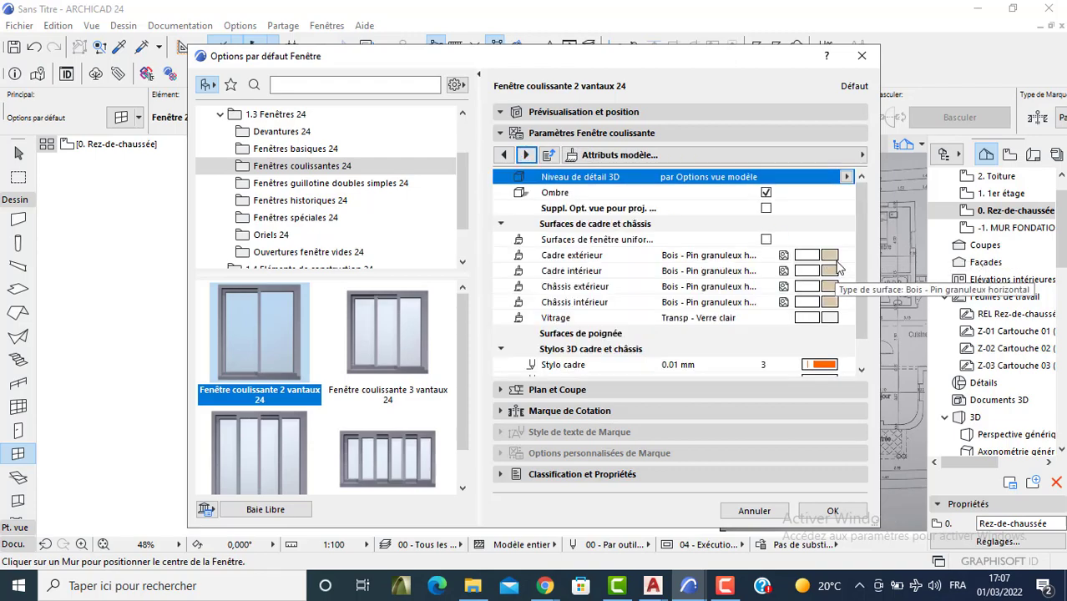
left_click(789, 255)
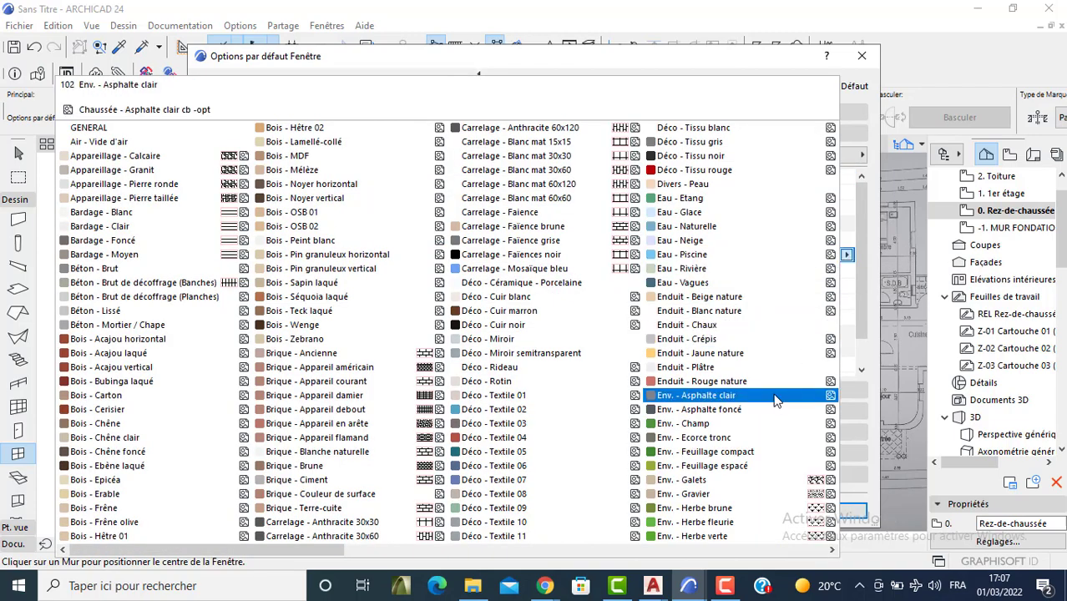
scroll(775, 401, "right", 1)
left_click(729, 382)
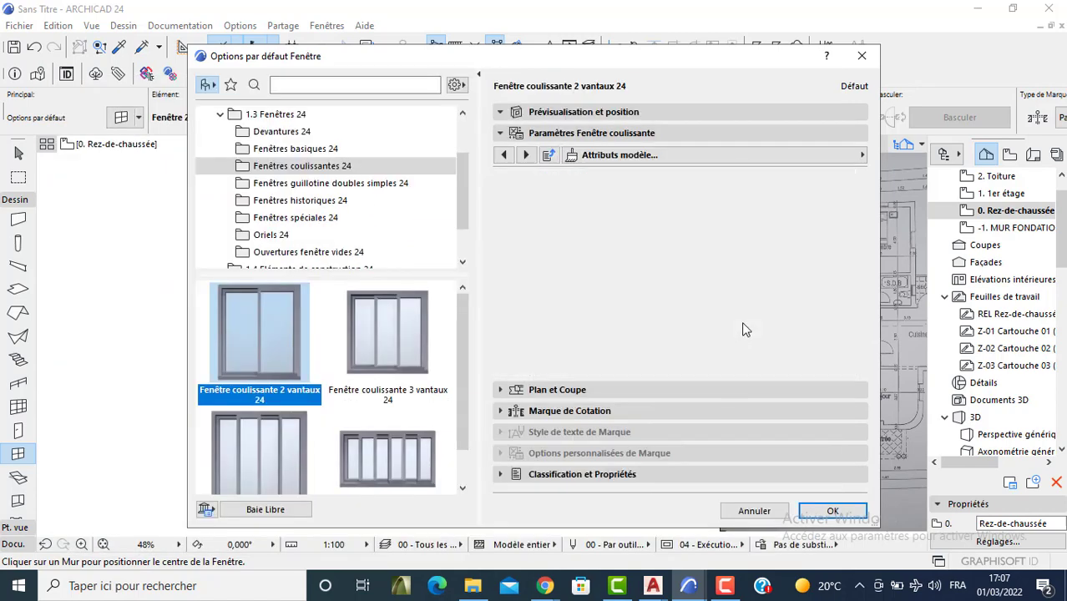
left_click(808, 292)
scroll(729, 388, "right", 1)
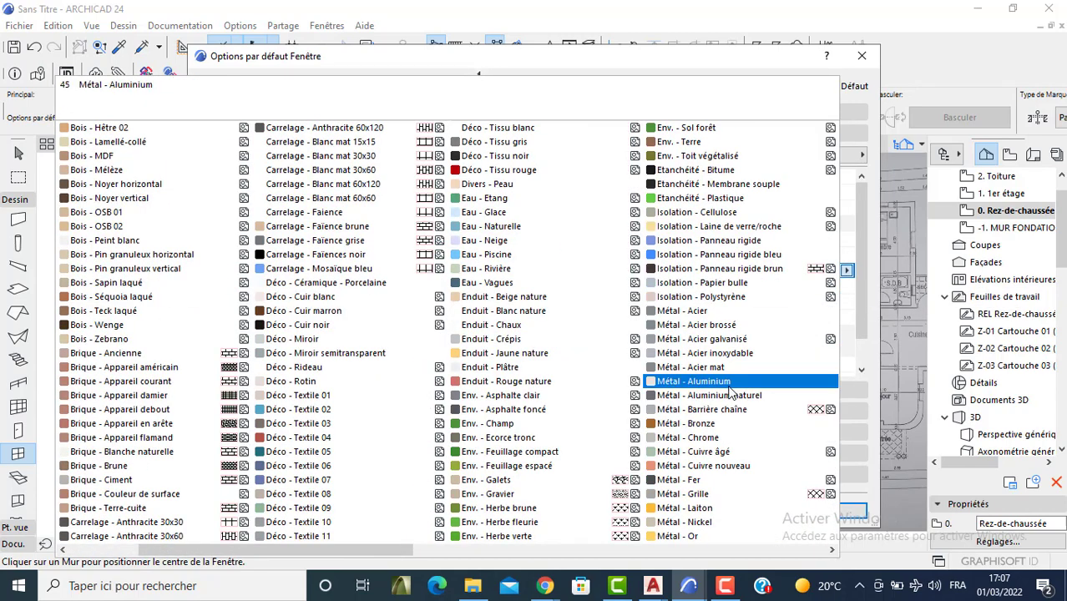
left_click(729, 384)
Step: Set the exterior and interior sash surfaces to Métal - Aluminium and accept the window defaults
left_click(761, 367)
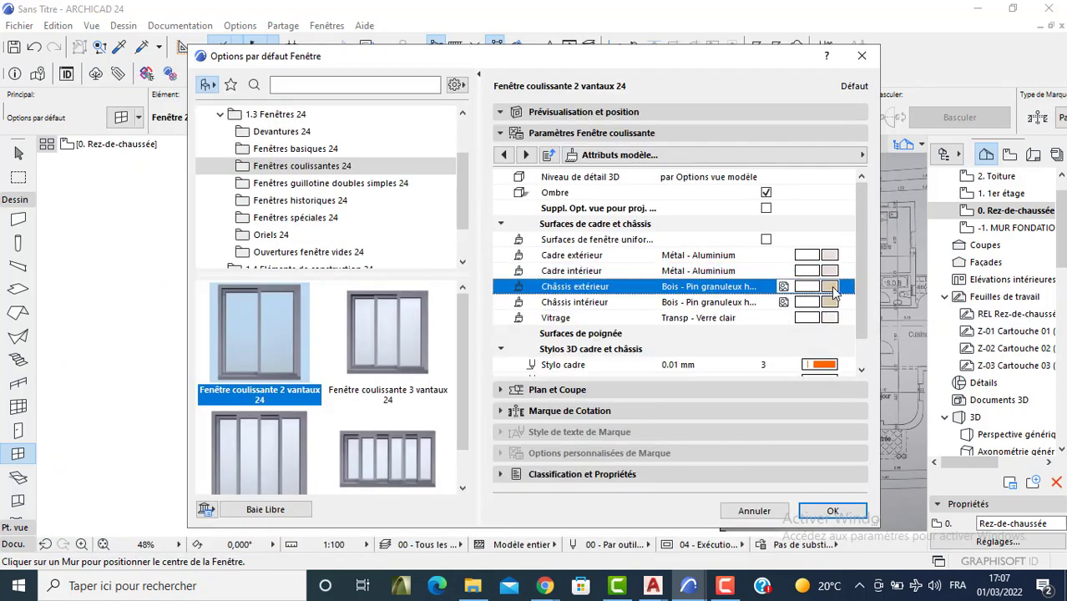
left_click(720, 384)
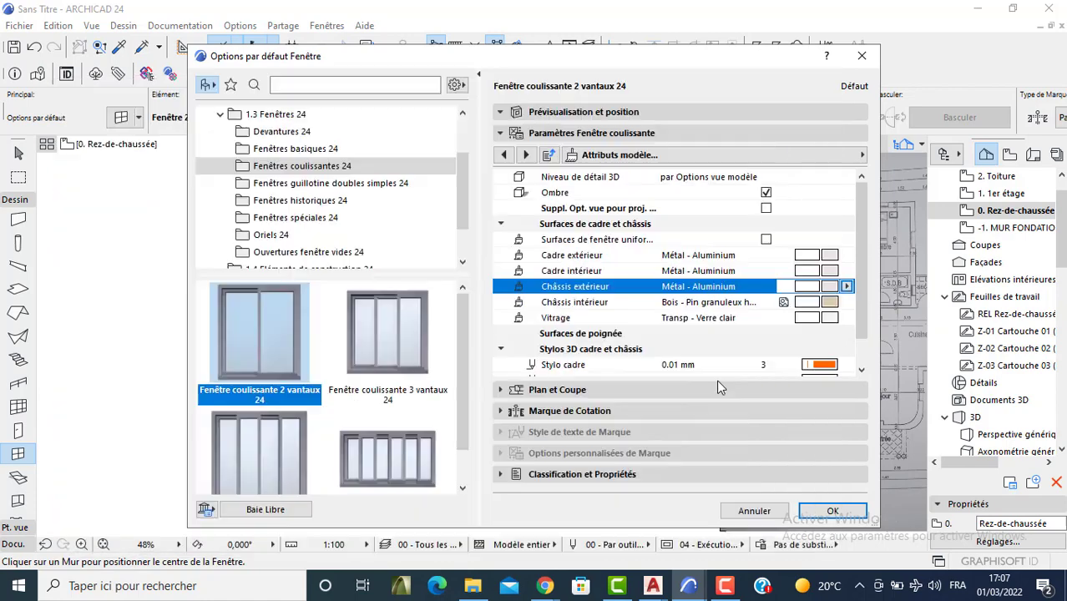
left_click(830, 305)
left_click(830, 304)
scroll(718, 372, "right", 1)
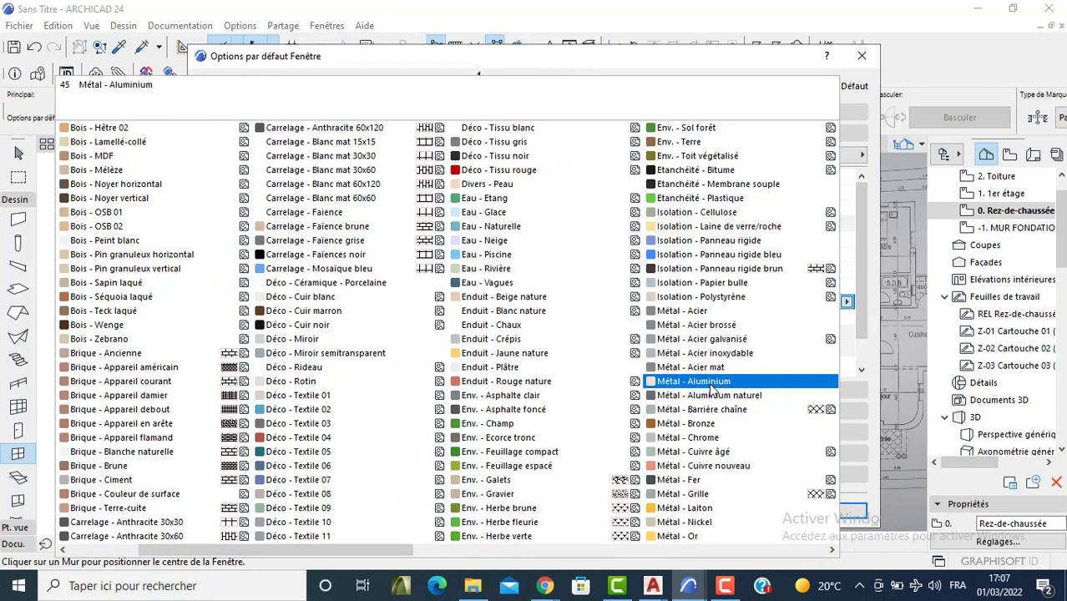
left_click(714, 369)
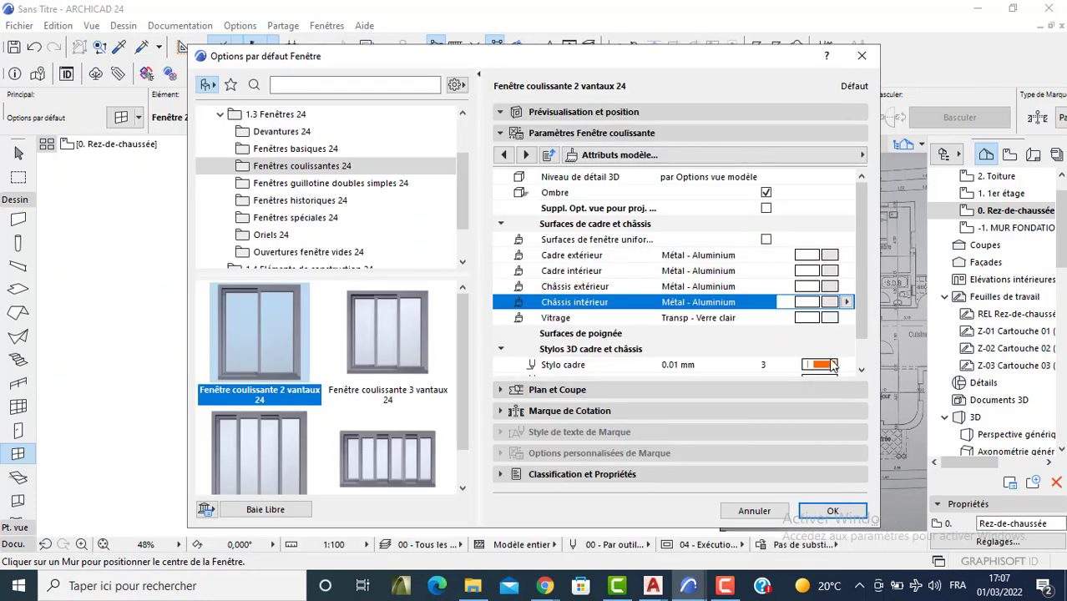
left_click(832, 511)
Step: Place sliding windows in the upper walls of the two uppermost rooms, the kitchen's right exterior wall and the adjacent small room's right wall
scroll(354, 208, "up", 3)
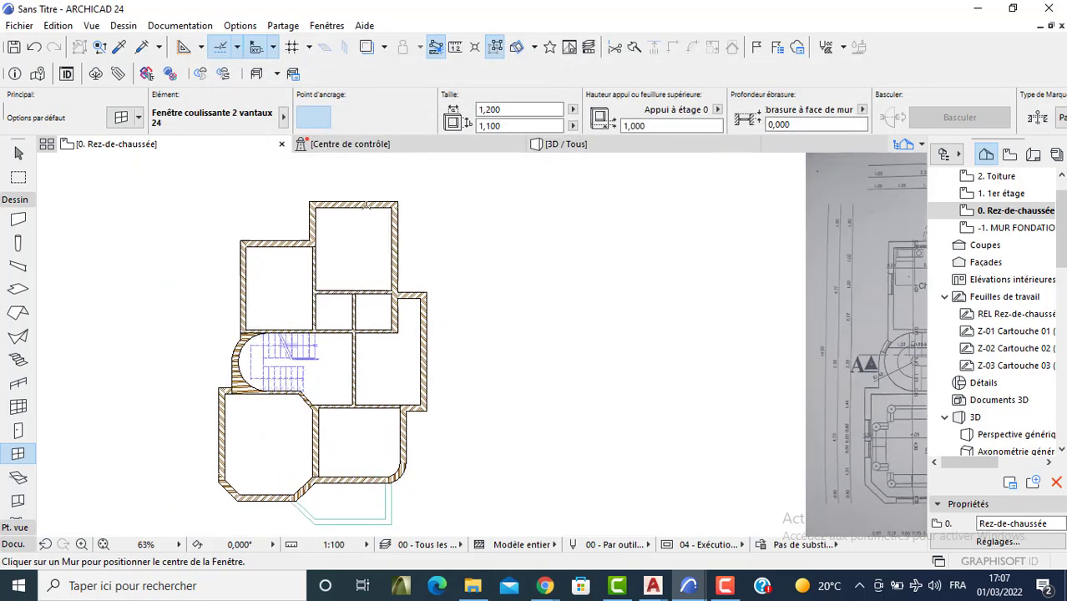
left_click(349, 212)
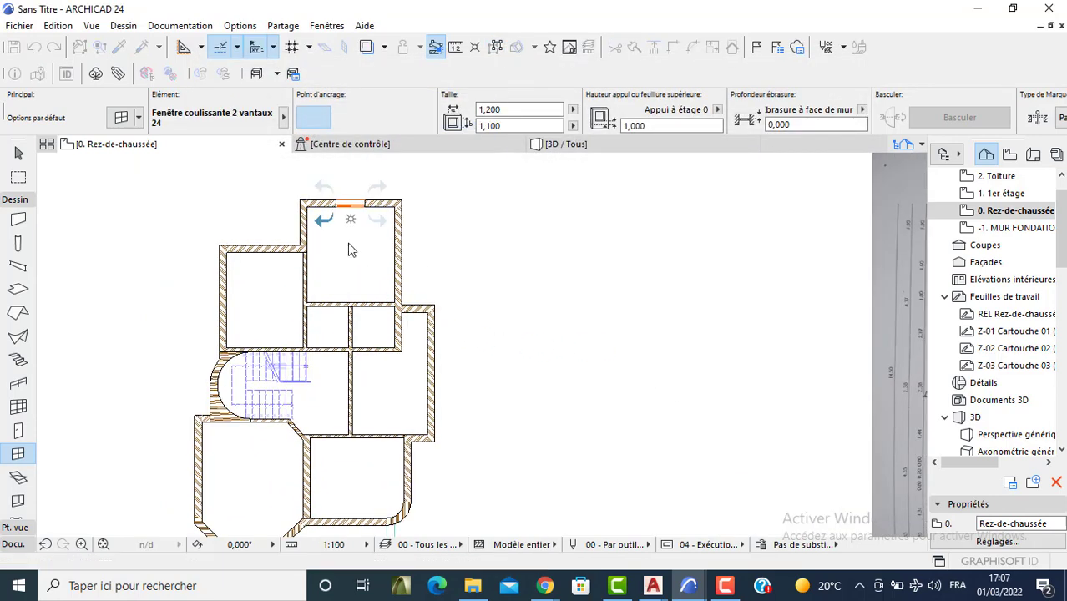
left_click(266, 261)
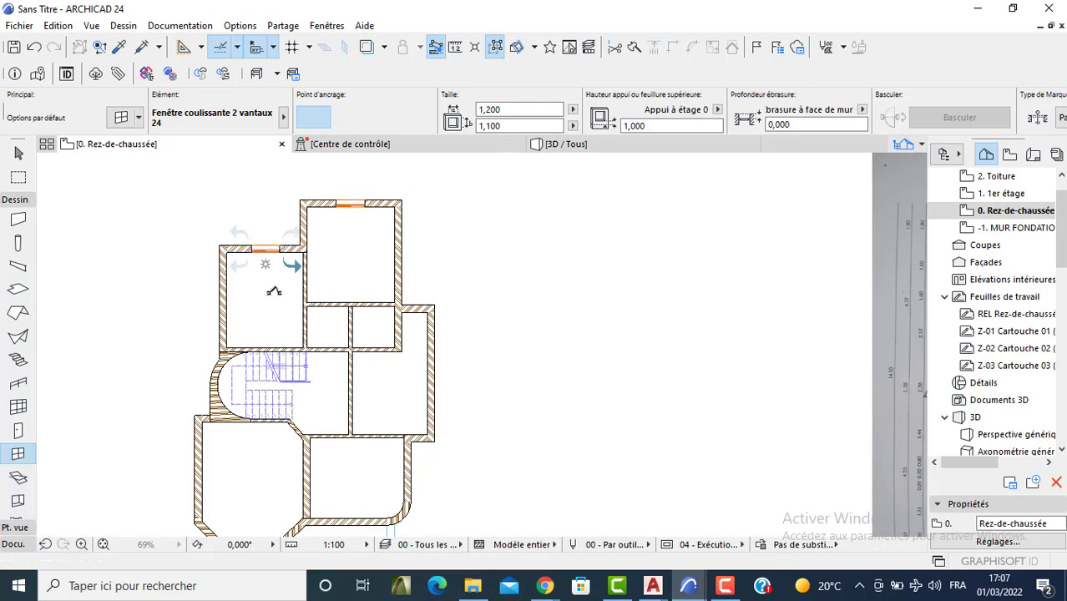
left_click(416, 399)
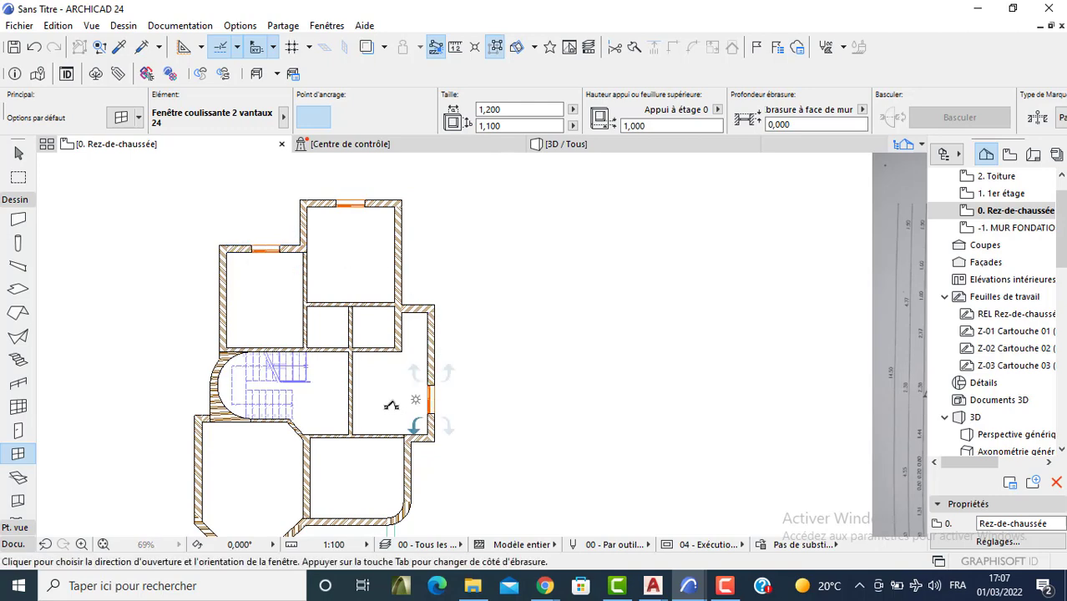
scroll(379, 347, "up", 5)
middle_click_drag(408, 292, 437, 199)
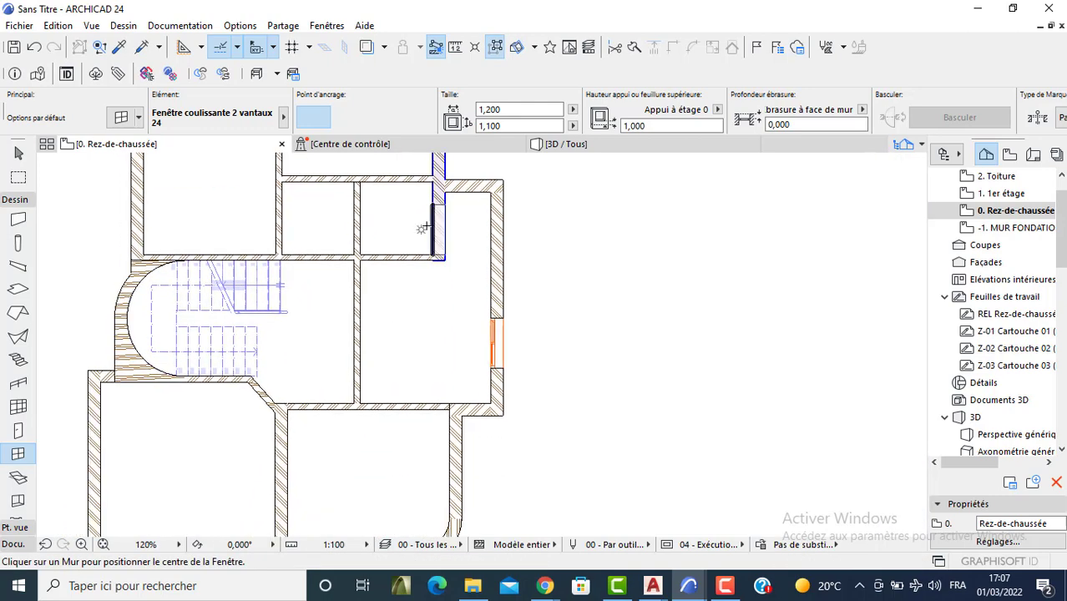
left_click(422, 221)
middle_click_drag(538, 279, 544, 215)
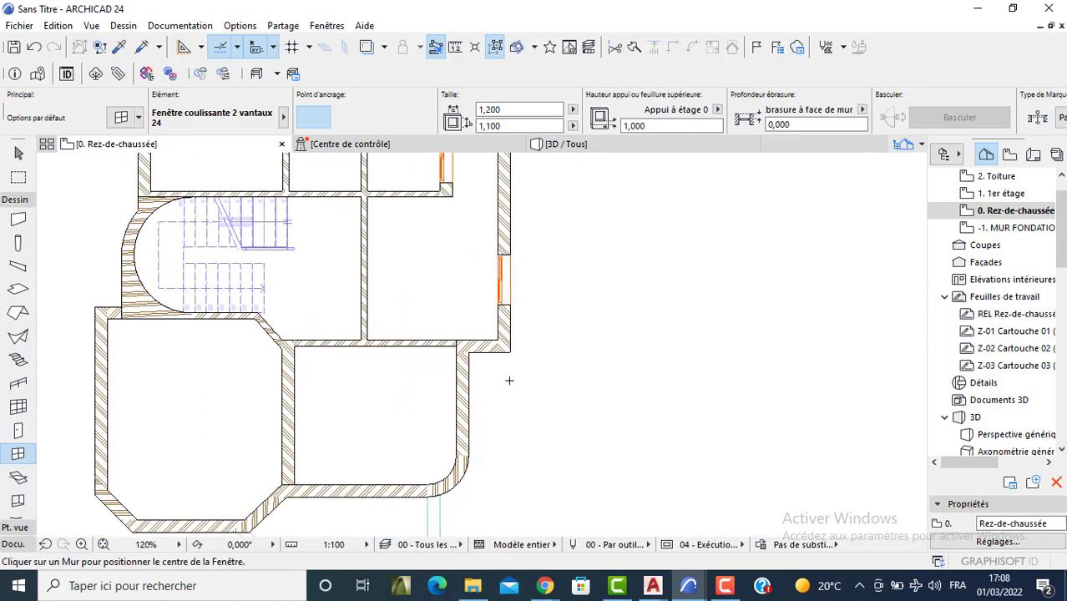
Step: Place sliding windows in the séjour's right wall and in the salon's lower and left walls
left_click(457, 410)
left_click(410, 422)
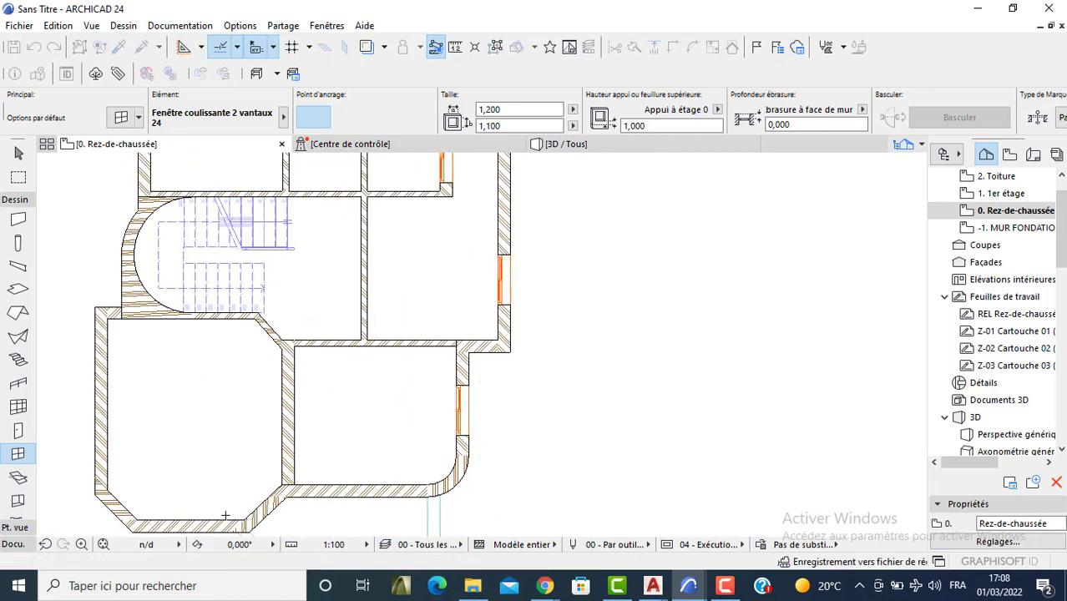
left_click(178, 521)
left_click(186, 489)
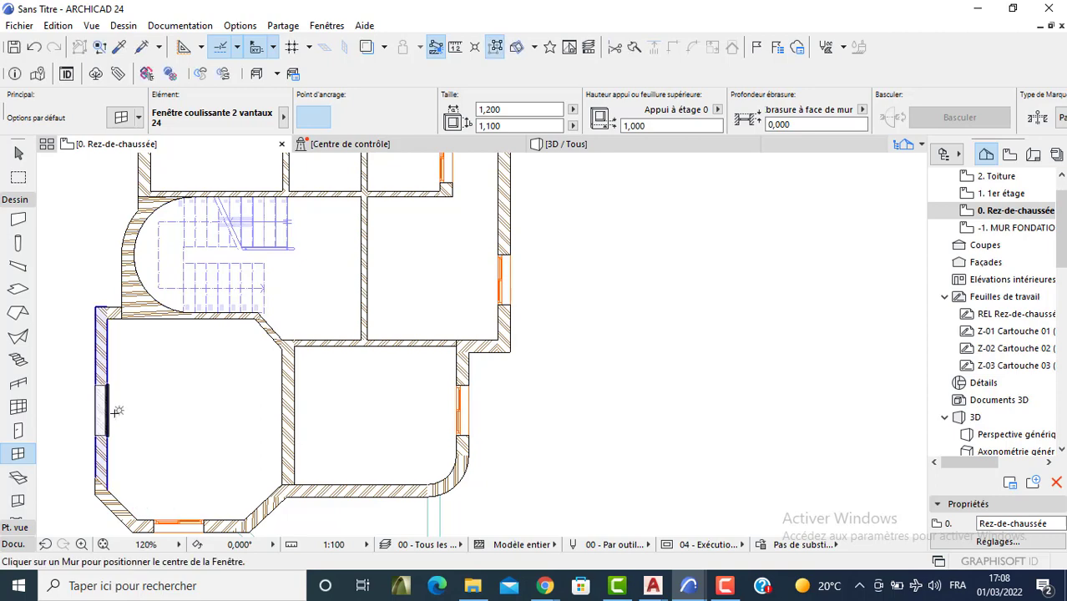
left_click(109, 413)
left_click(148, 405)
Step: Place a sliding window in the curved wall around the stairs and set its width to 0,6
scroll(173, 332, "up", 4)
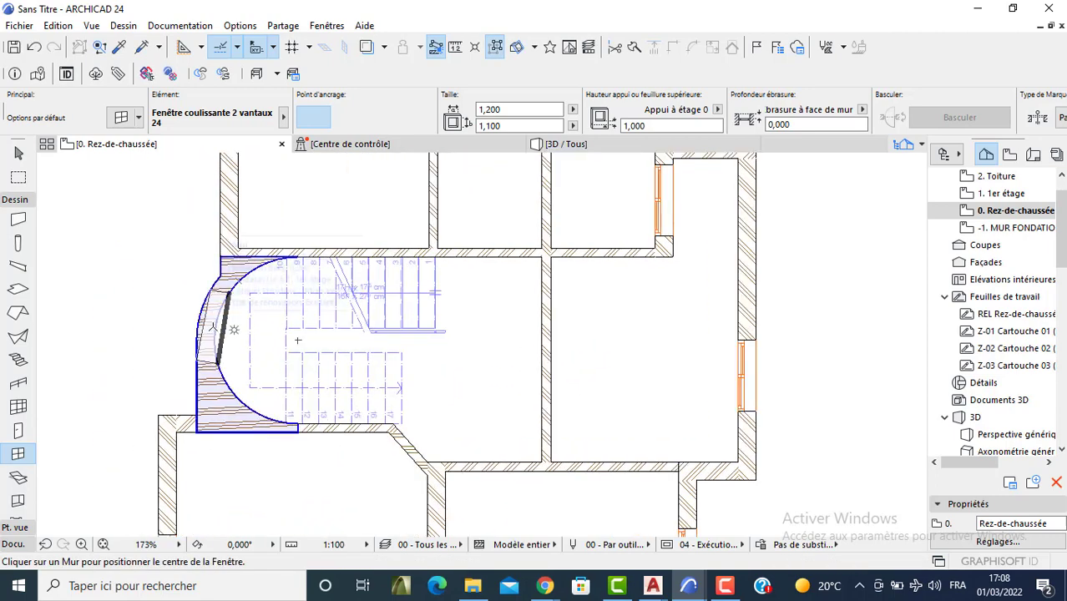
left_click(213, 326)
left_click(223, 329)
key("Escape")
scroll(215, 334, "up", 3)
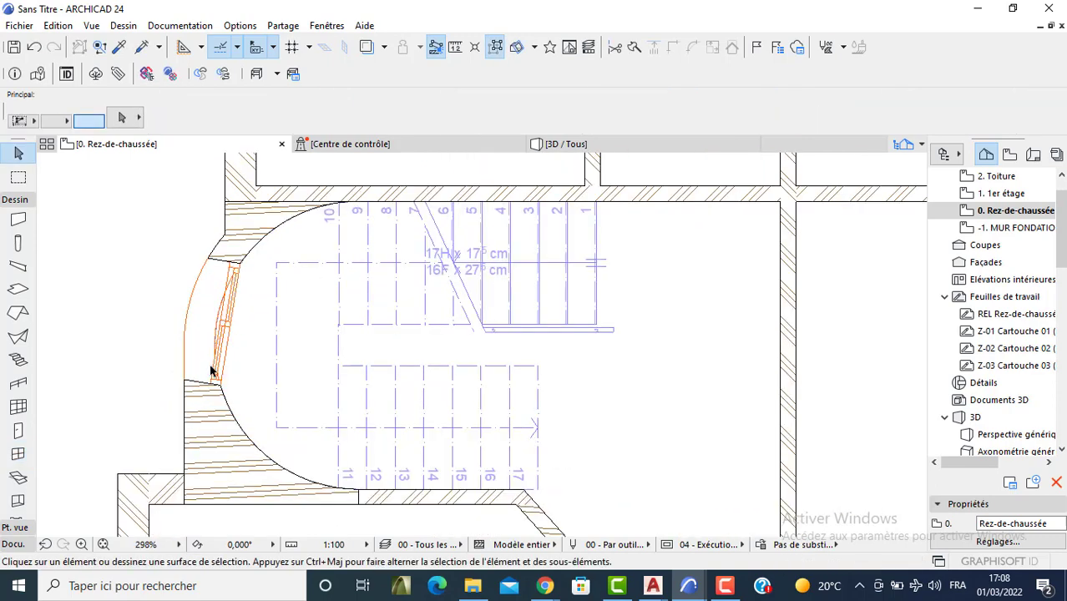
left_click(215, 385)
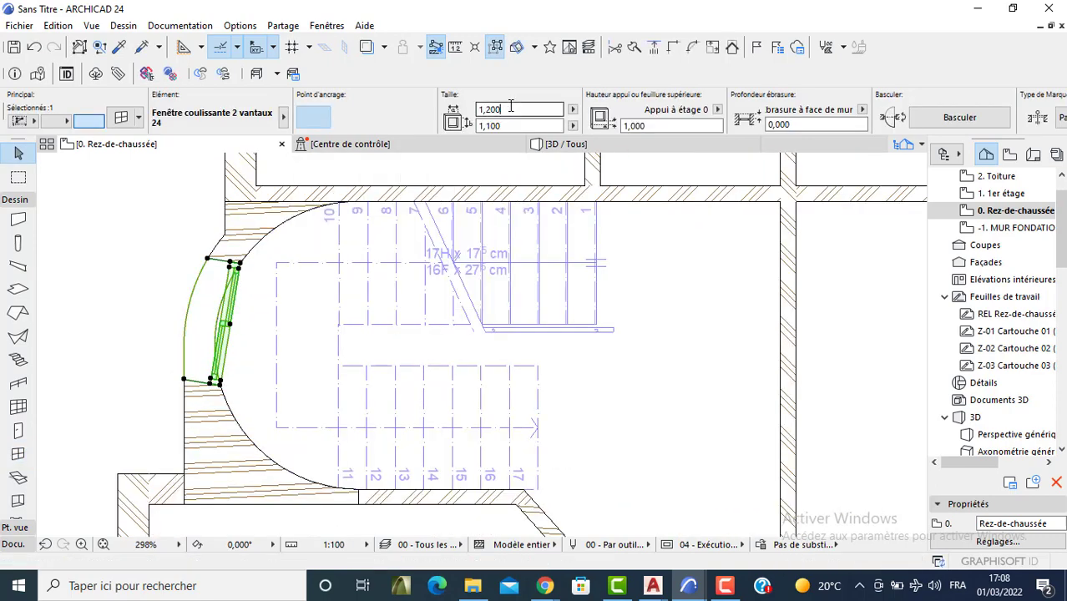
type("0,")
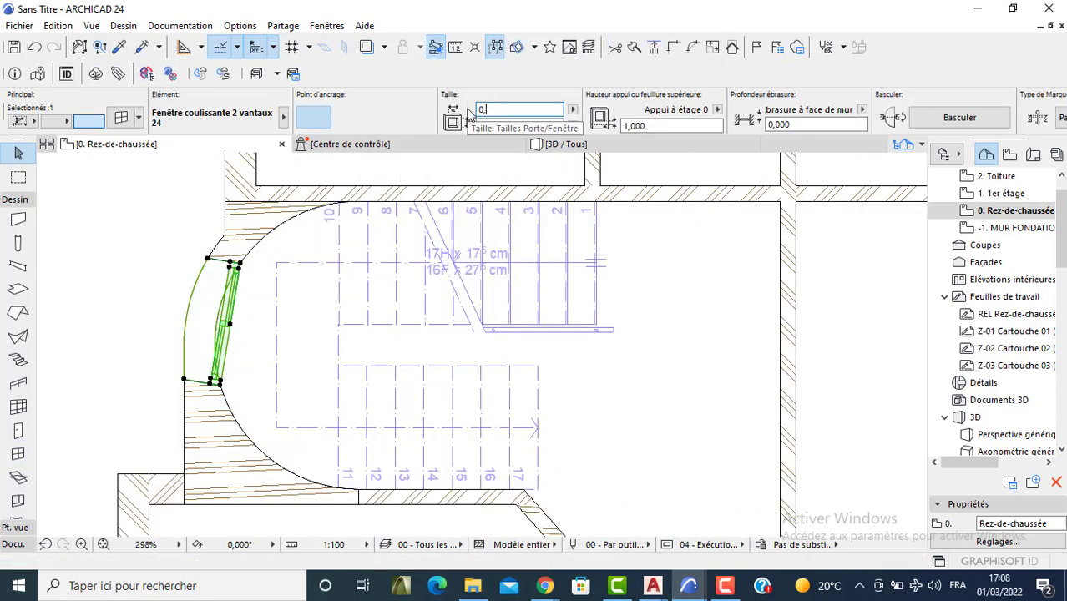
type("6")
left_click(155, 229)
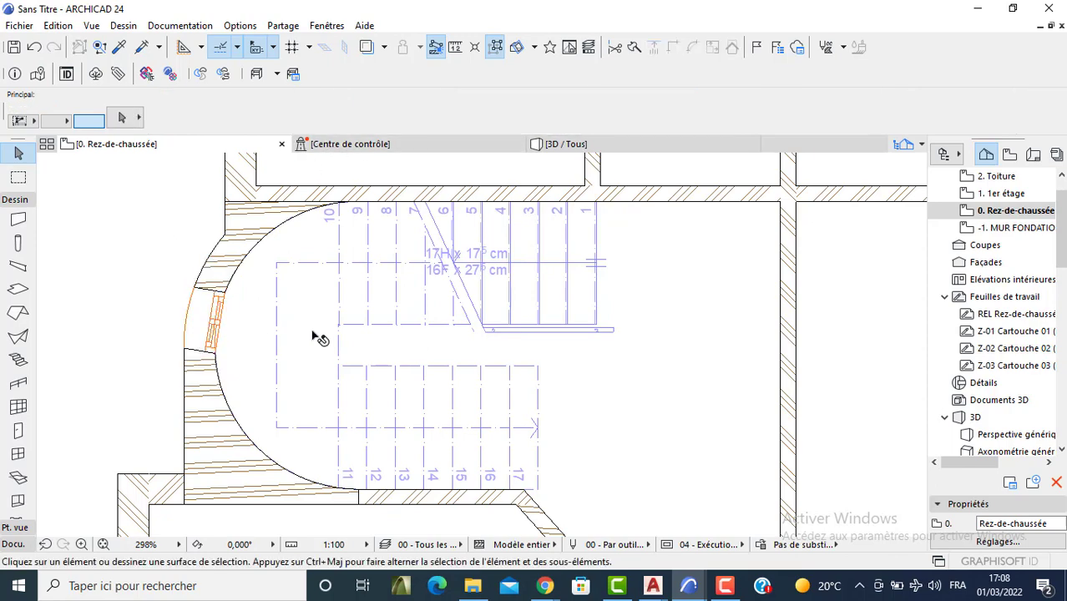
Step: Move the séjour window along its wall so its upper end meets the exterior corner below the kitchen
scroll(320, 338, "down", 5)
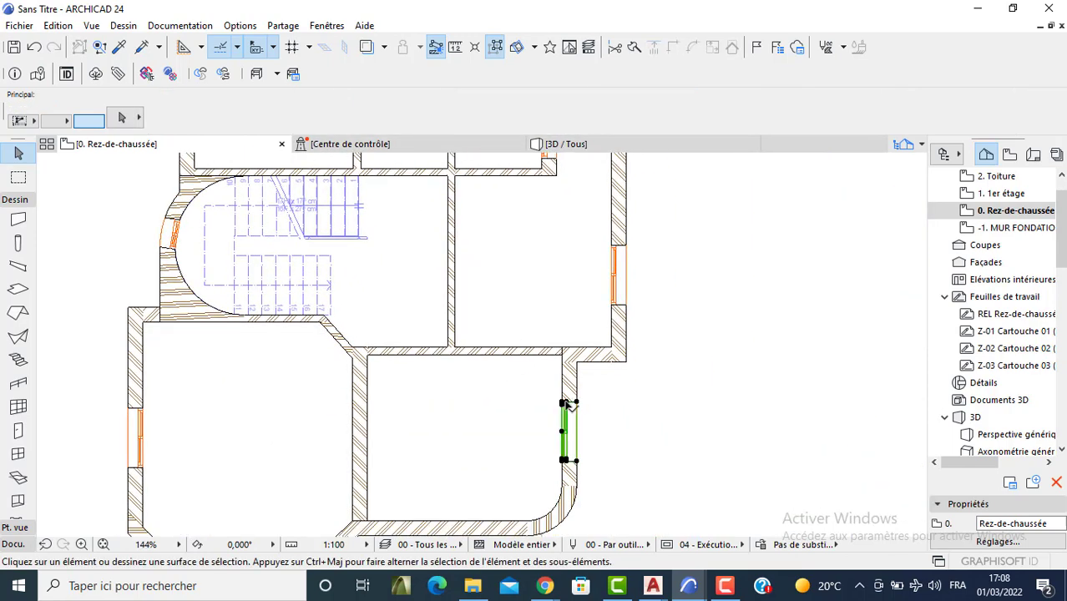
left_click(567, 404)
left_click(568, 404)
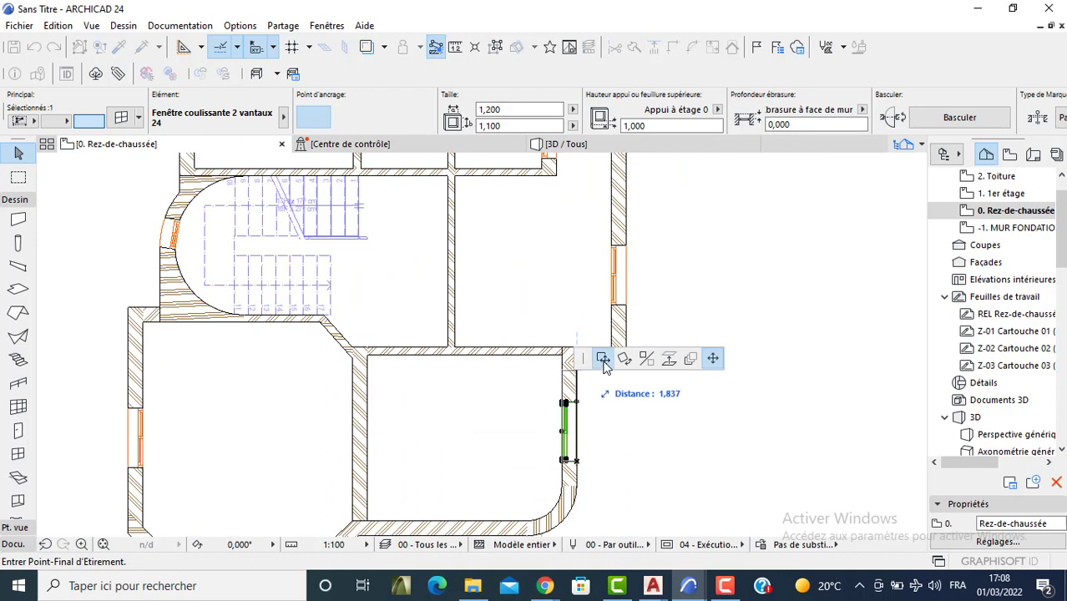
middle_click_drag(606, 367, 479, 338)
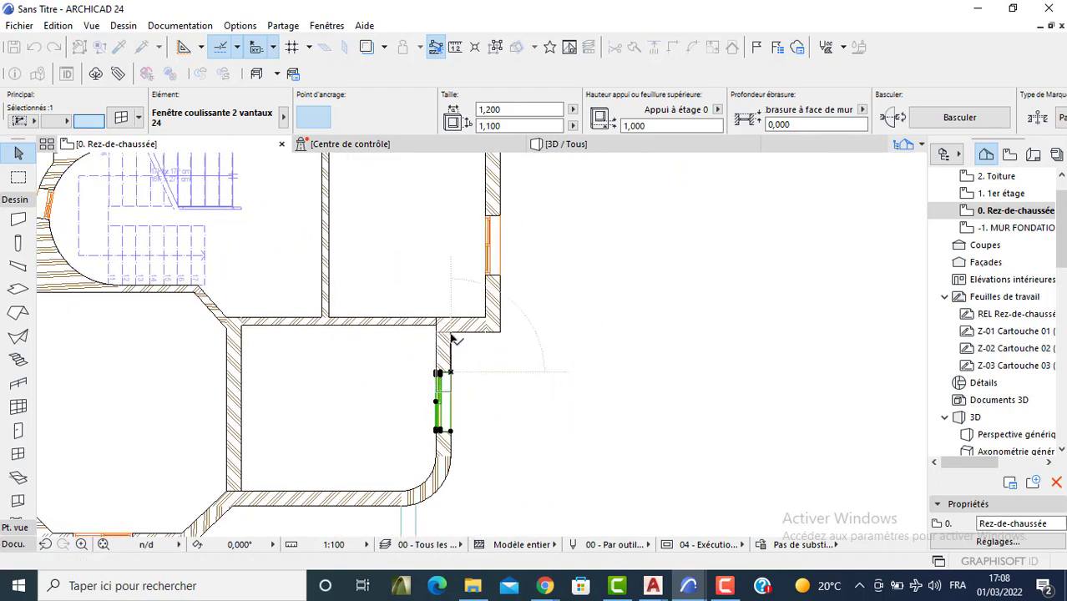
left_click(451, 334)
left_click(452, 332)
Step: Check the scanned plan and offset the séjour window down its wall from the exterior corner below the kitchen
scroll(462, 346, "down", 5)
middle_click_drag(693, 315, 156, 243)
middle_click_drag(741, 312, 543, 273)
scroll(543, 274, "up", 4)
scroll(411, 240, "down", 4)
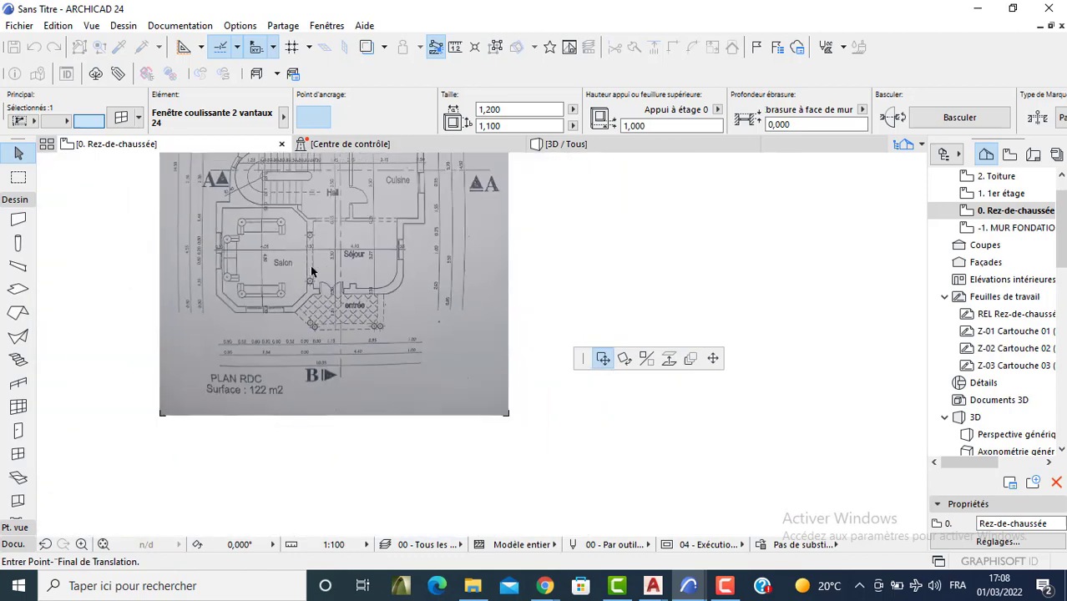
middle_click_drag(312, 272, 694, 278)
middle_click_drag(367, 302, 588, 351)
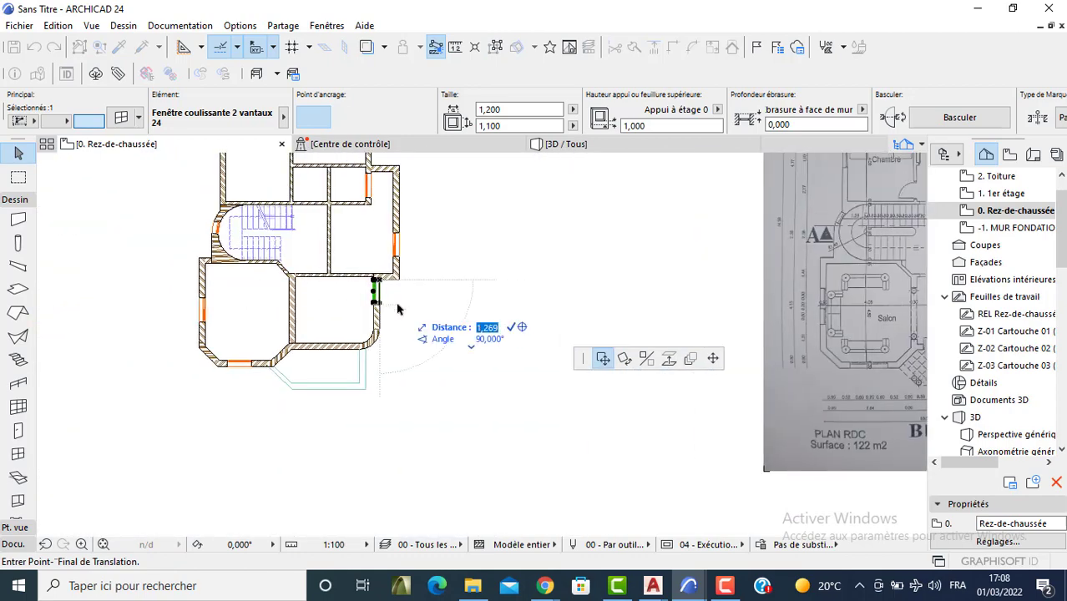
type("0")
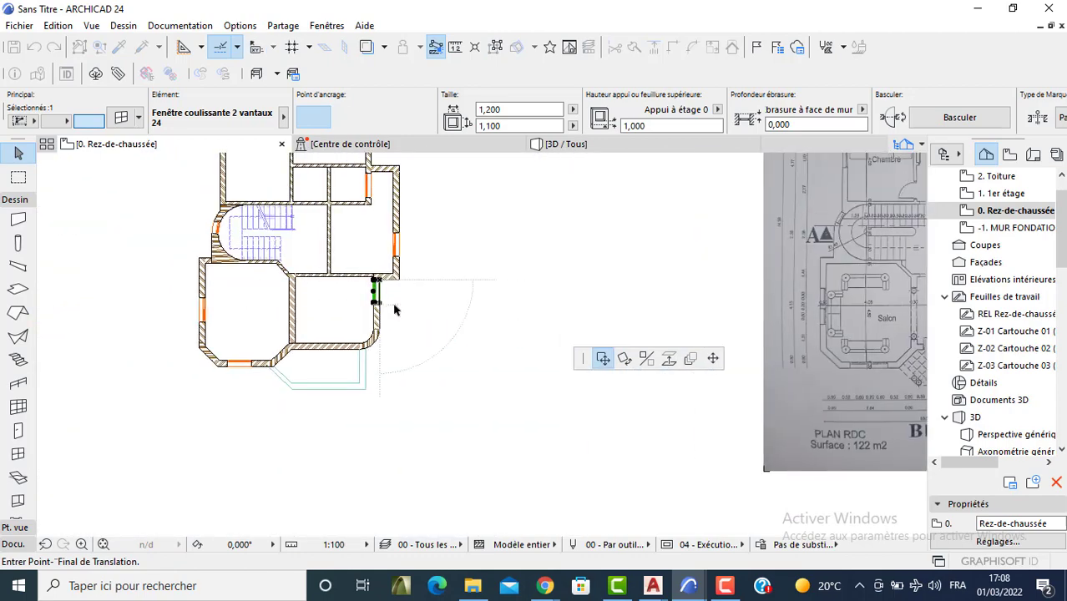
left_click(396, 310)
Step: Move the salon's lower window to the left exterior corner of its wall, then offset it 0,8 to the right
scroll(250, 376, "up", 5)
left_click(225, 346)
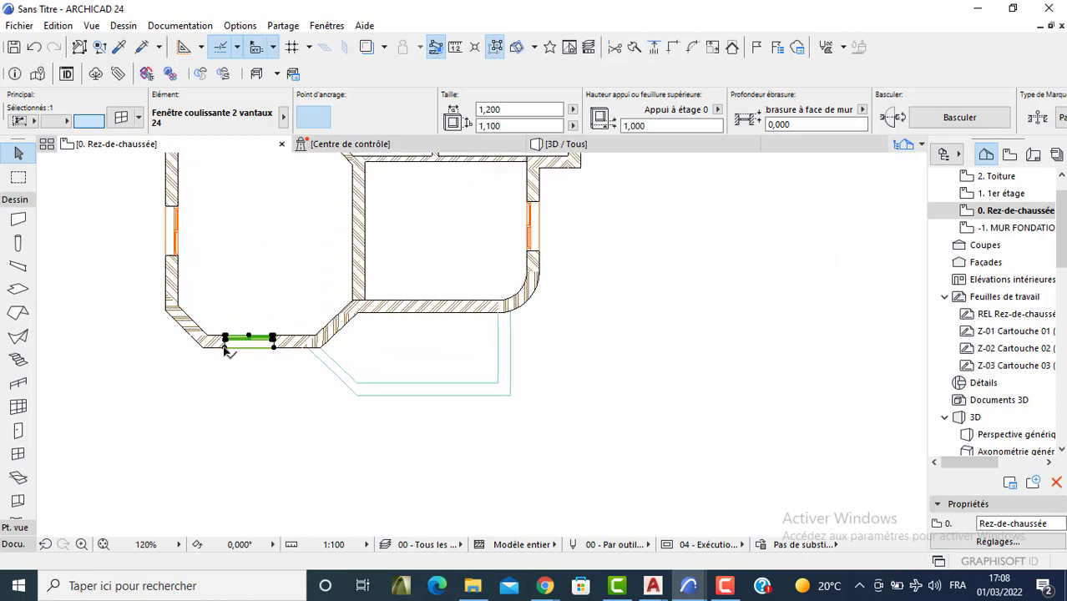
left_click(225, 346)
left_click(204, 345)
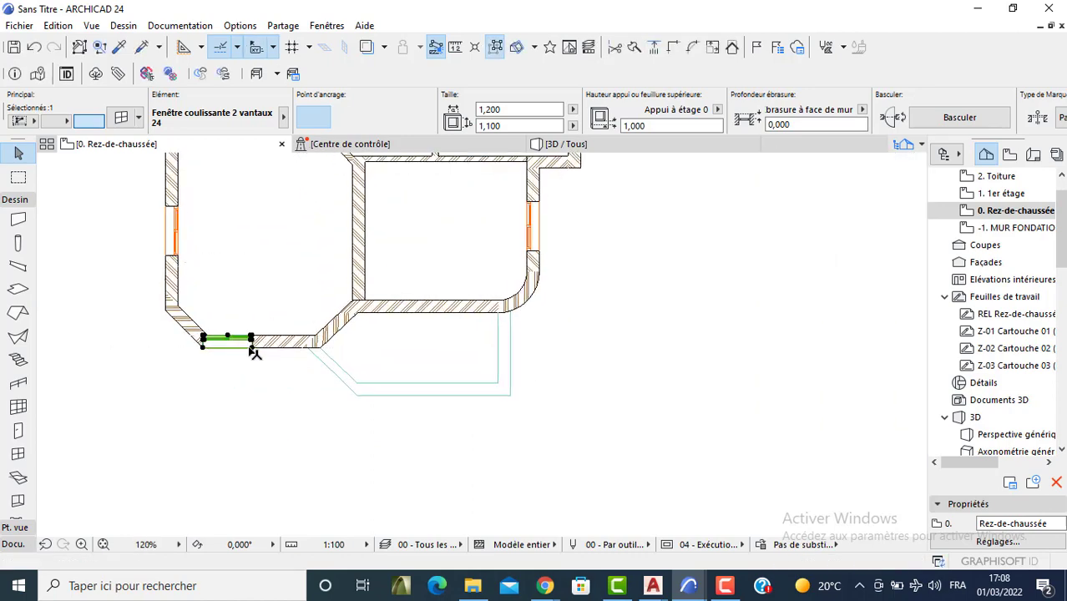
left_click(252, 347)
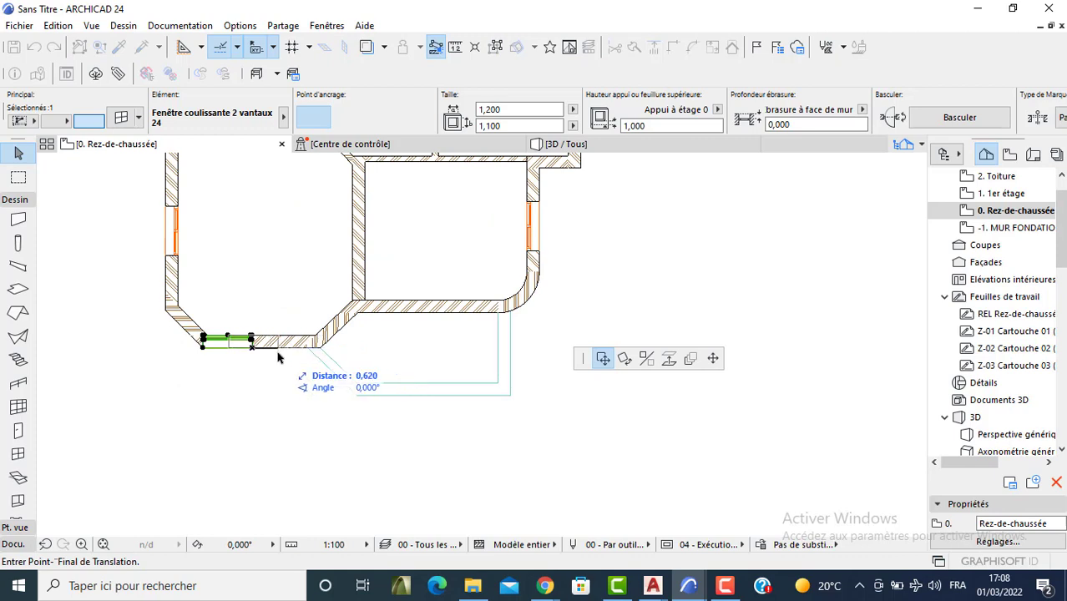
type("0,8")
key("Return")
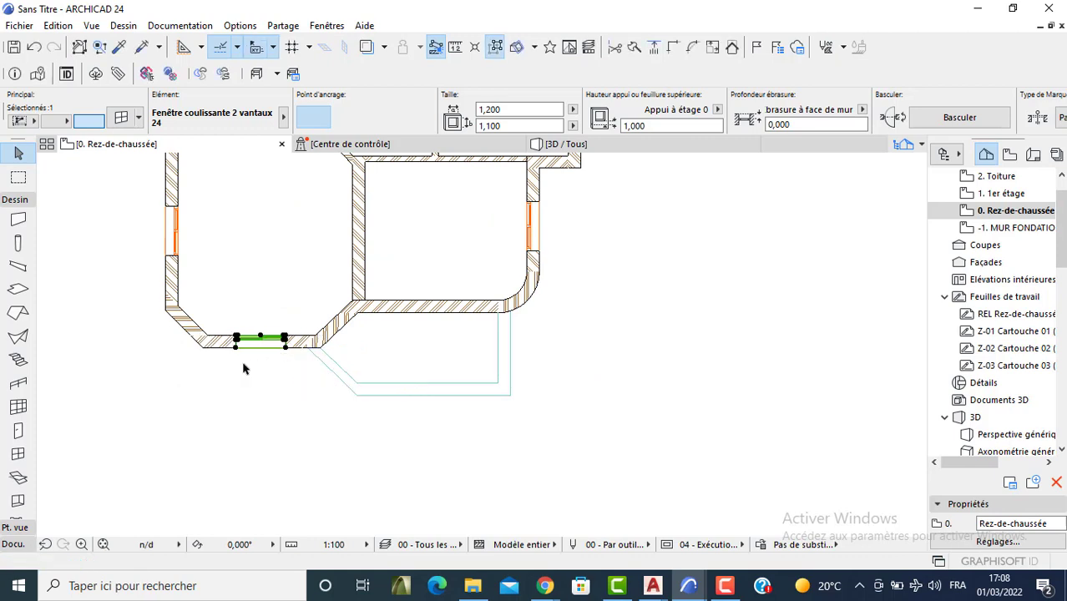
Step: Move the salon's left-wall window up to the interior corner, then offset it 1,5 down the wall
left_click(175, 250)
middle_click_drag(178, 238, 232, 316)
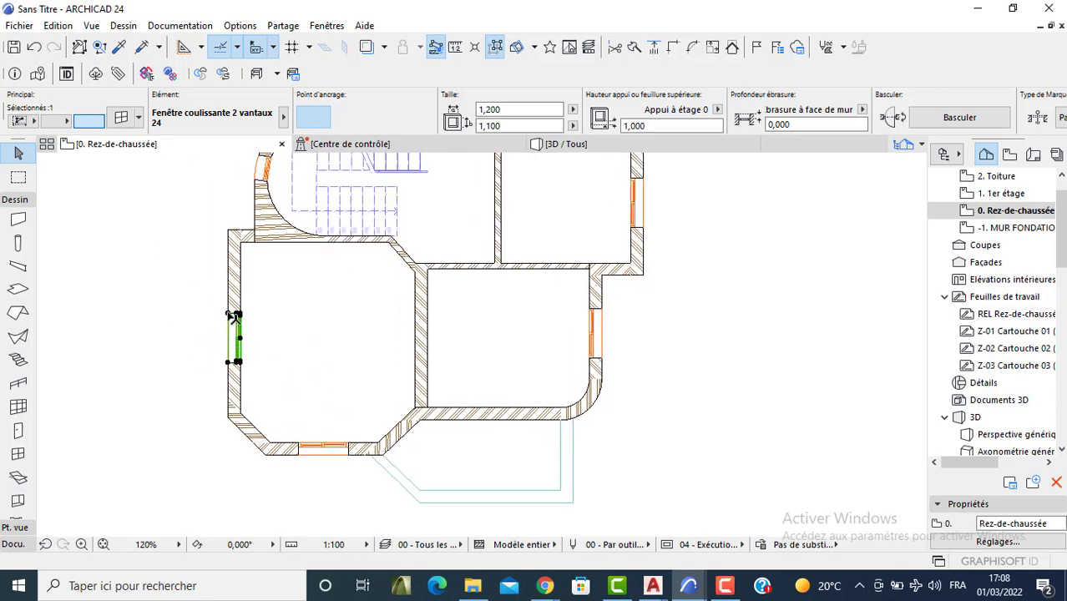
scroll(244, 313, "down", 4)
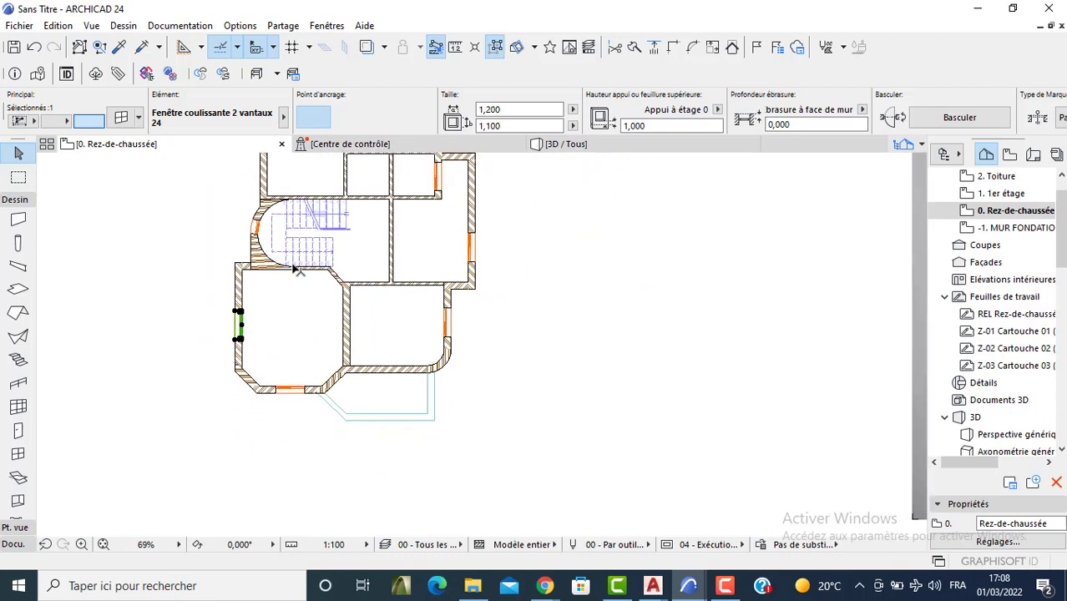
left_click(378, 261)
scroll(260, 381, "up", 5)
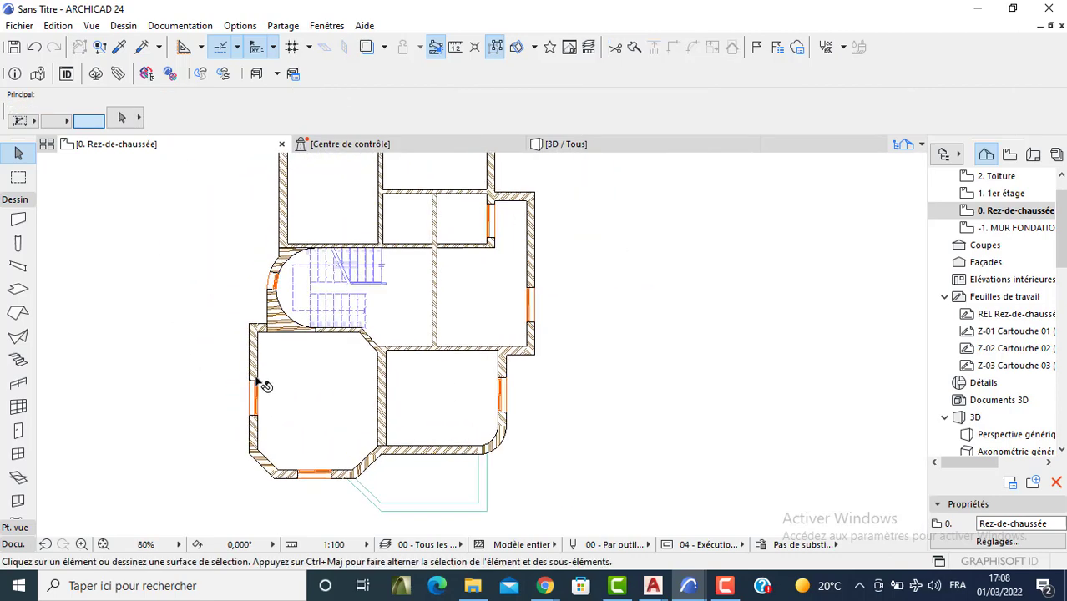
left_click(255, 393)
left_click(262, 393)
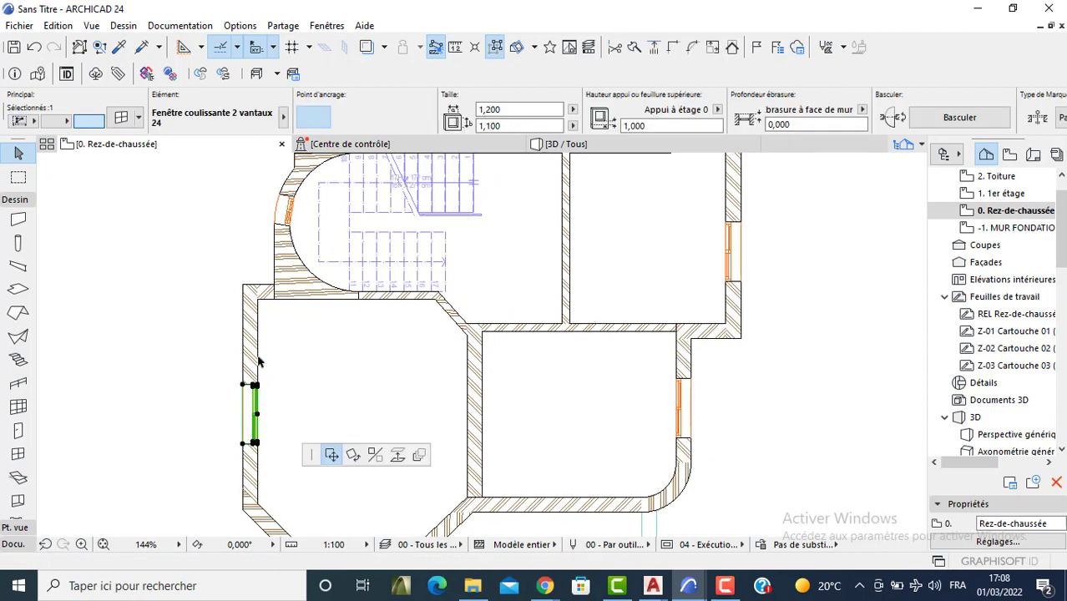
left_click(255, 302)
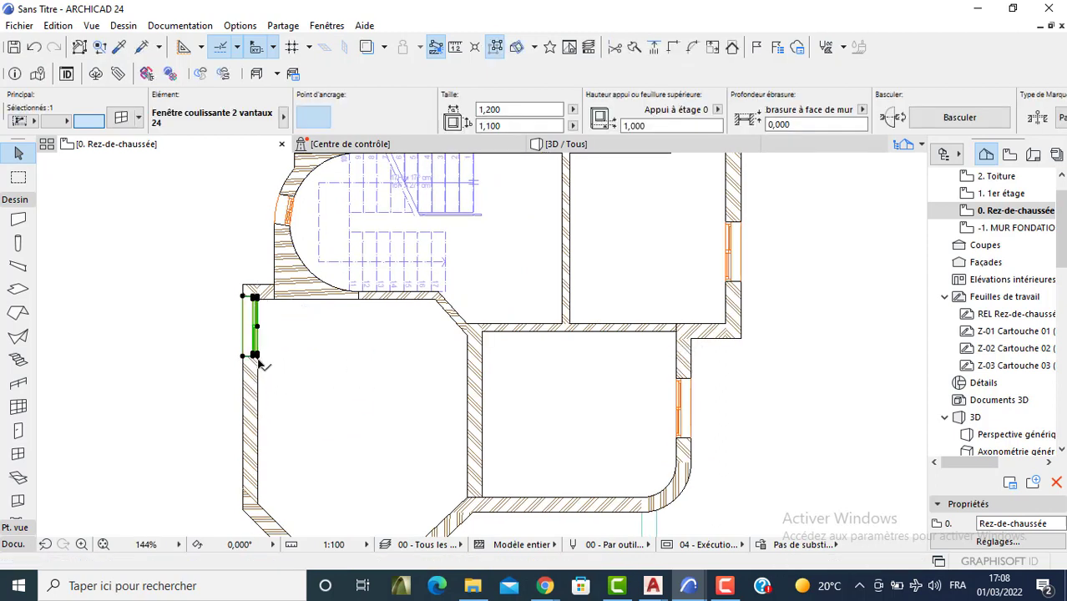
left_click(254, 356)
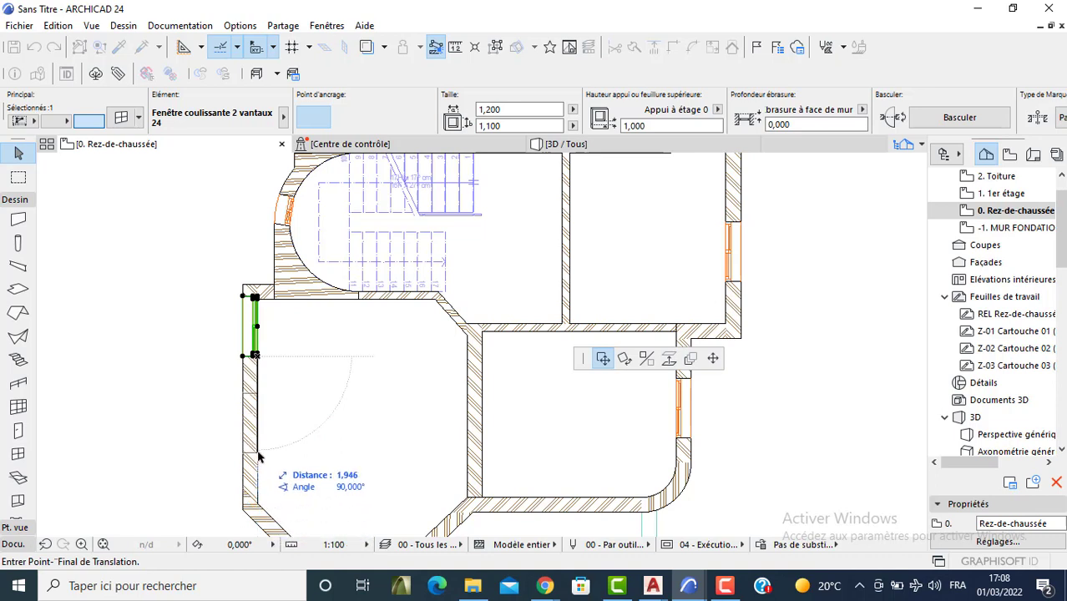
type("1,5")
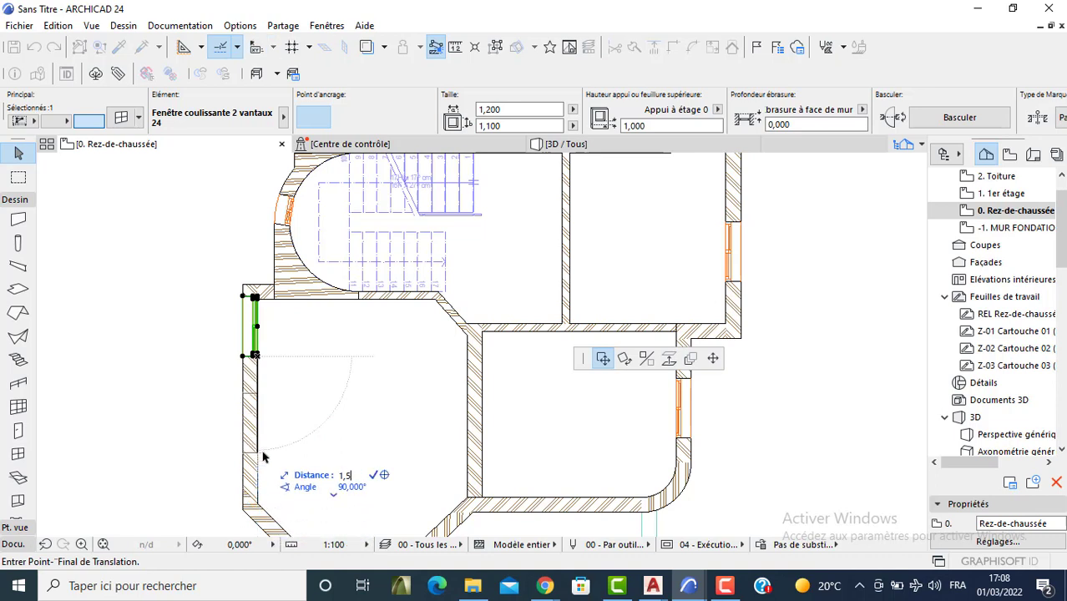
key("Return")
left_click(198, 370)
Step: Move the window above the room over the stairs to its left interior corner, then shift it right towards the wall's middle
scroll(254, 227, "down", 2)
middle_click_drag(288, 159, 312, 288)
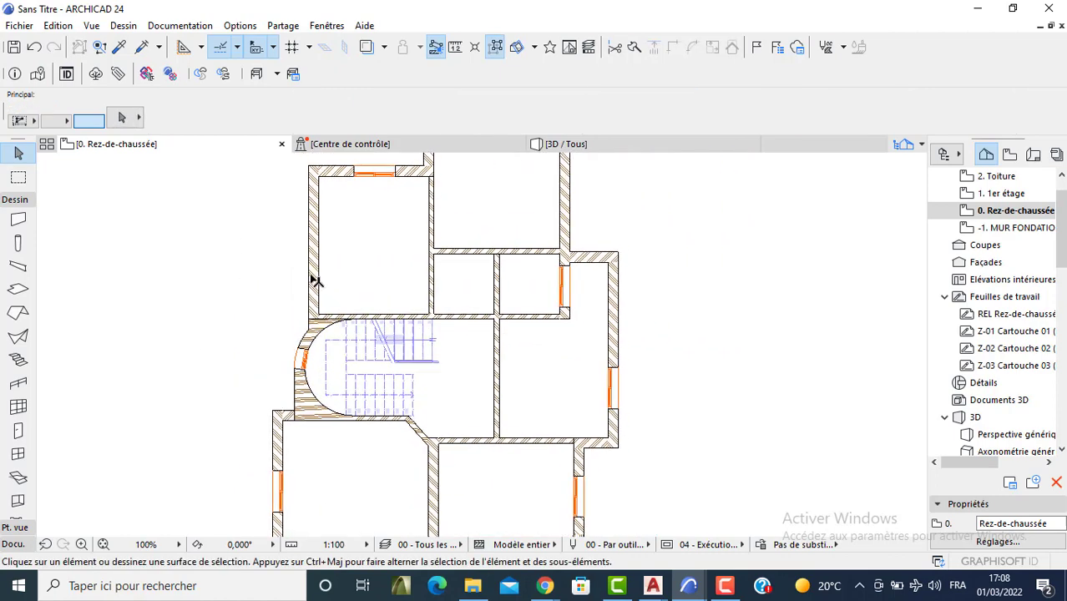
scroll(366, 167, "up", 3)
left_click(413, 189)
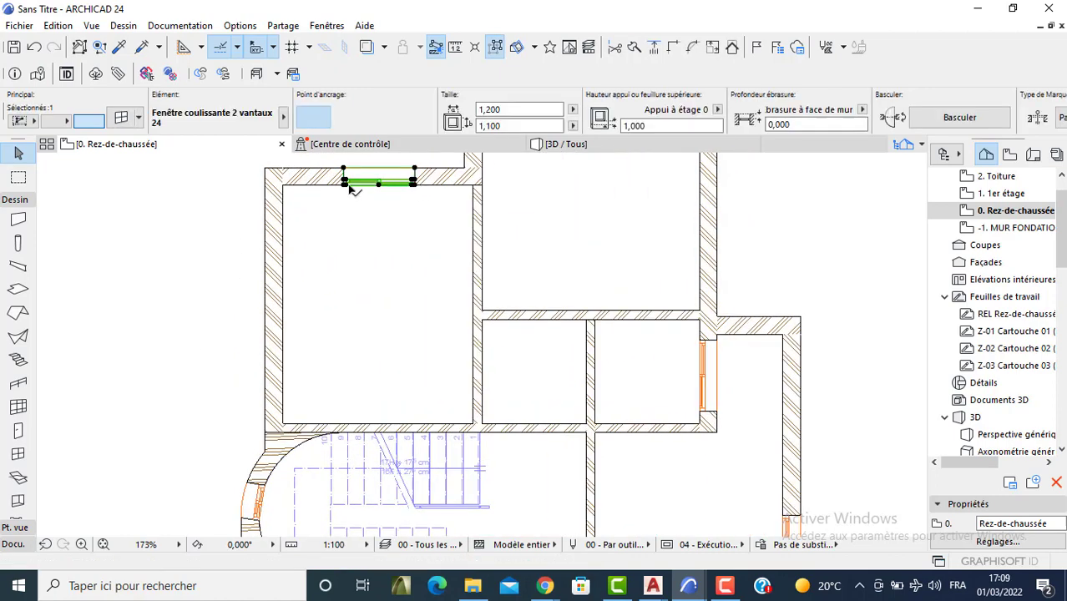
left_click(343, 185)
left_click(282, 185)
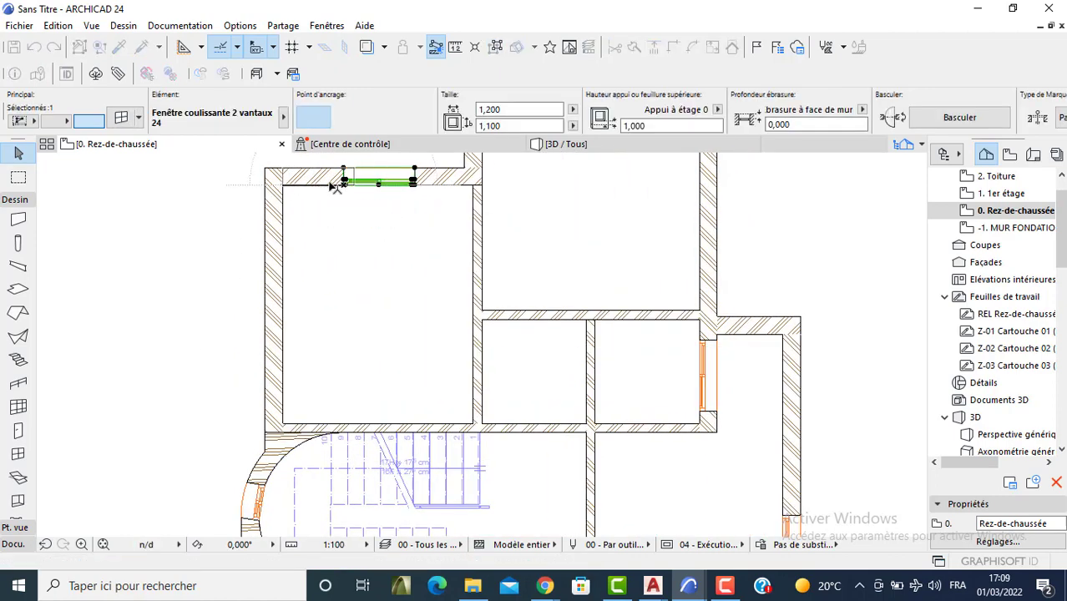
left_click(352, 184)
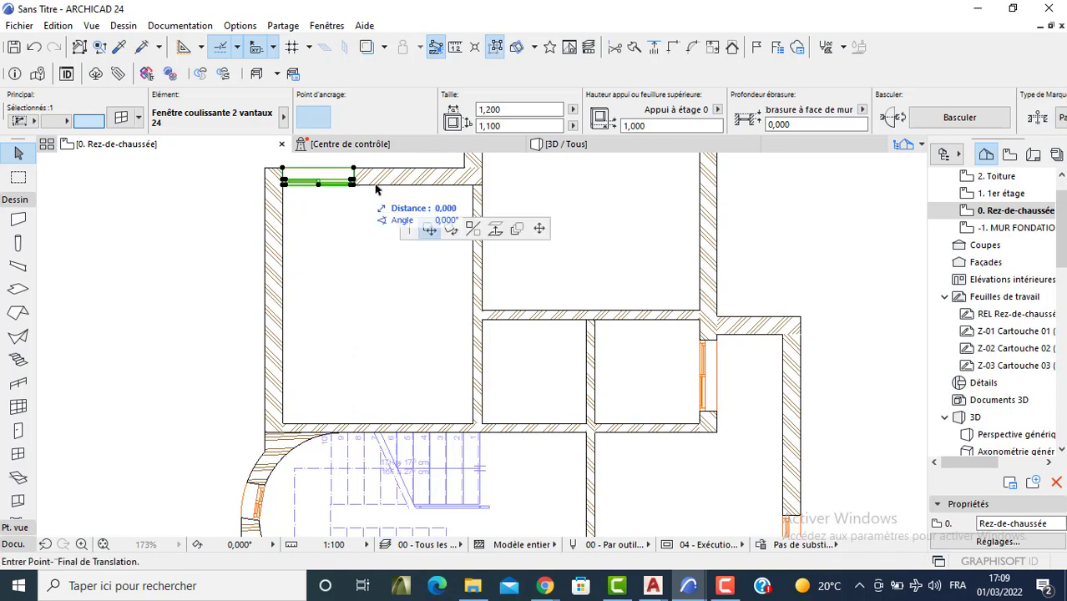
left_click(428, 191)
Step: Set the small room's right-wall window to 0,6 wide, 0,6 high and sill height 1,5, and pick up its settings
scroll(405, 226, "down", 2)
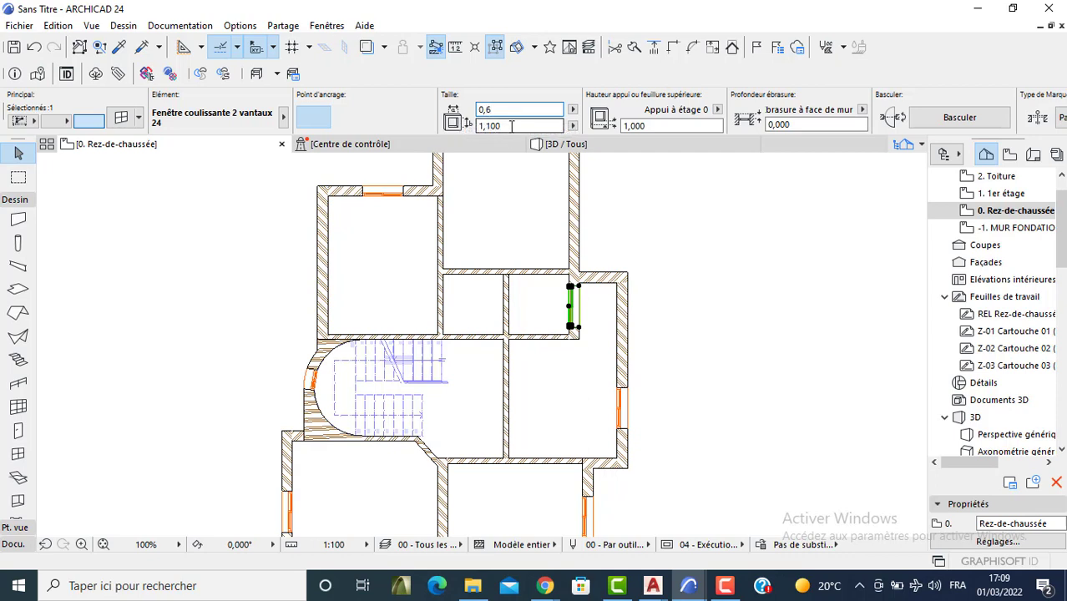
type("0,")
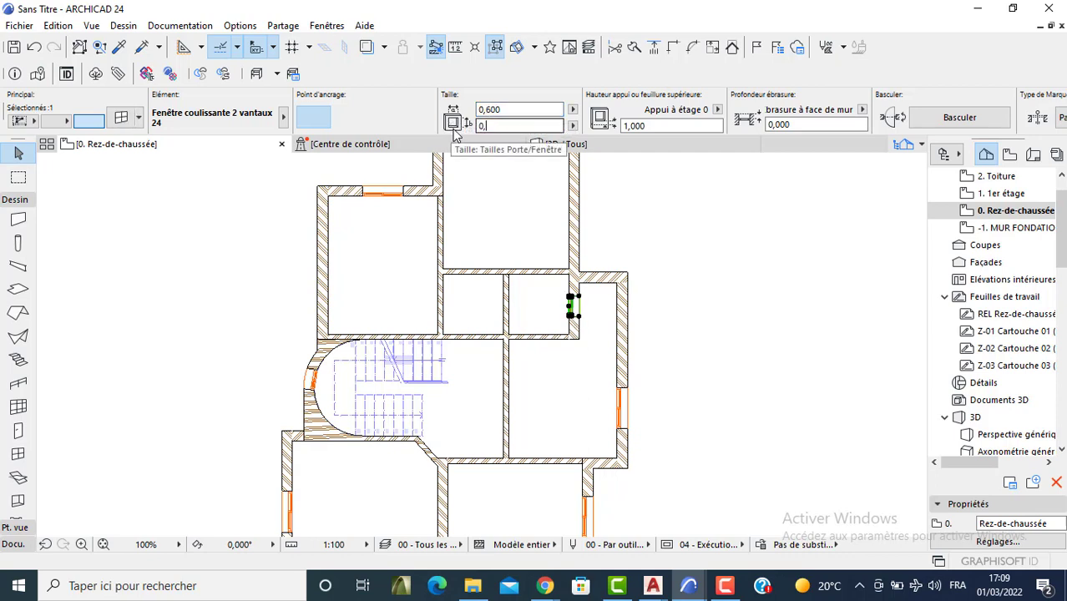
type("600")
left_click(653, 125)
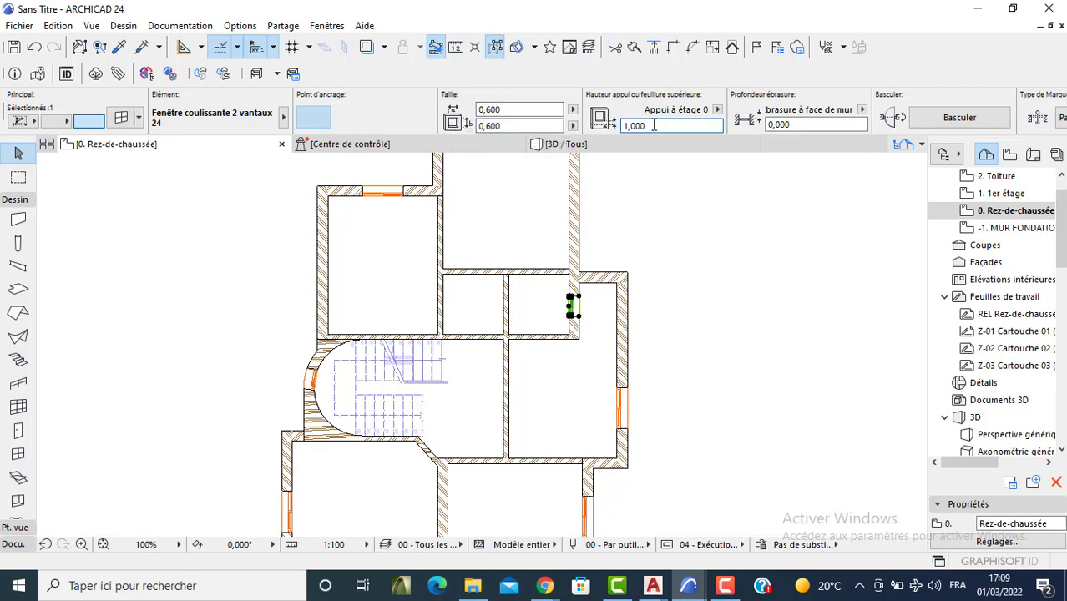
key("BackSpace")
key("BackSpace")
type("5")
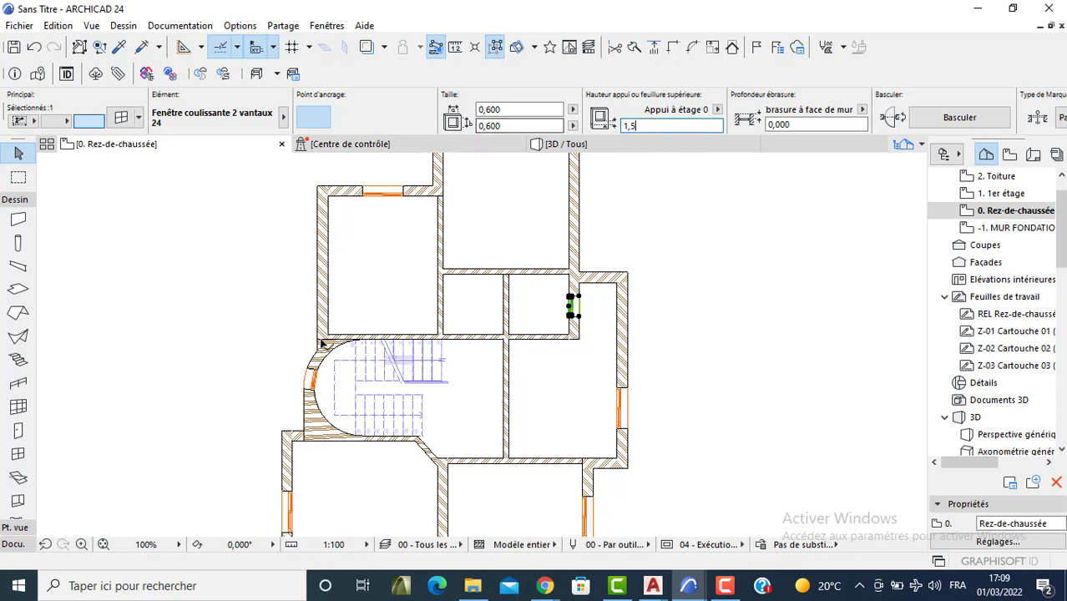
key("Return")
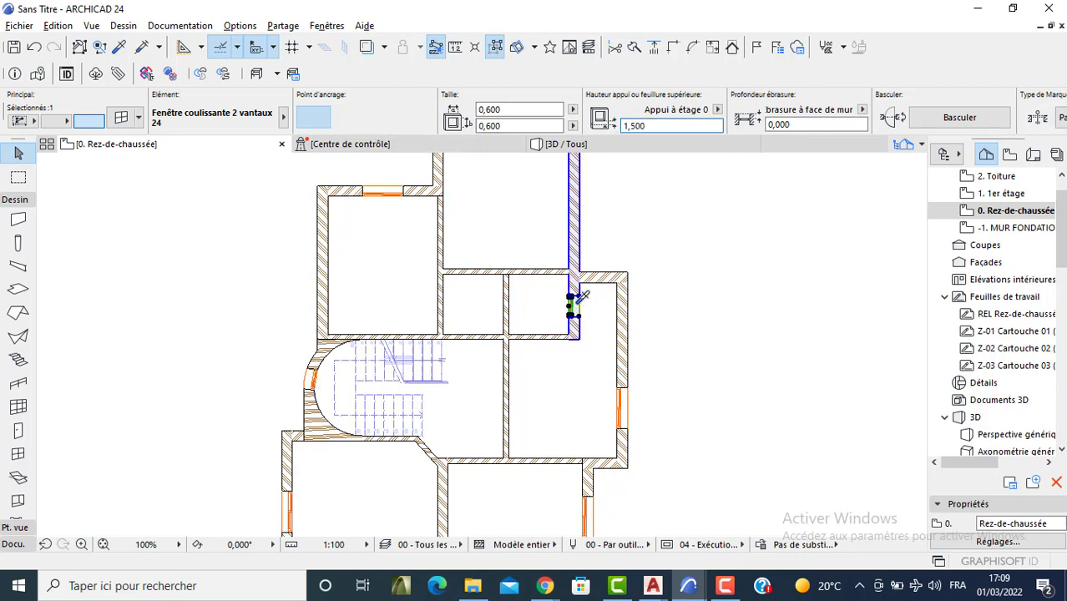
left_click(571, 295, "alt")
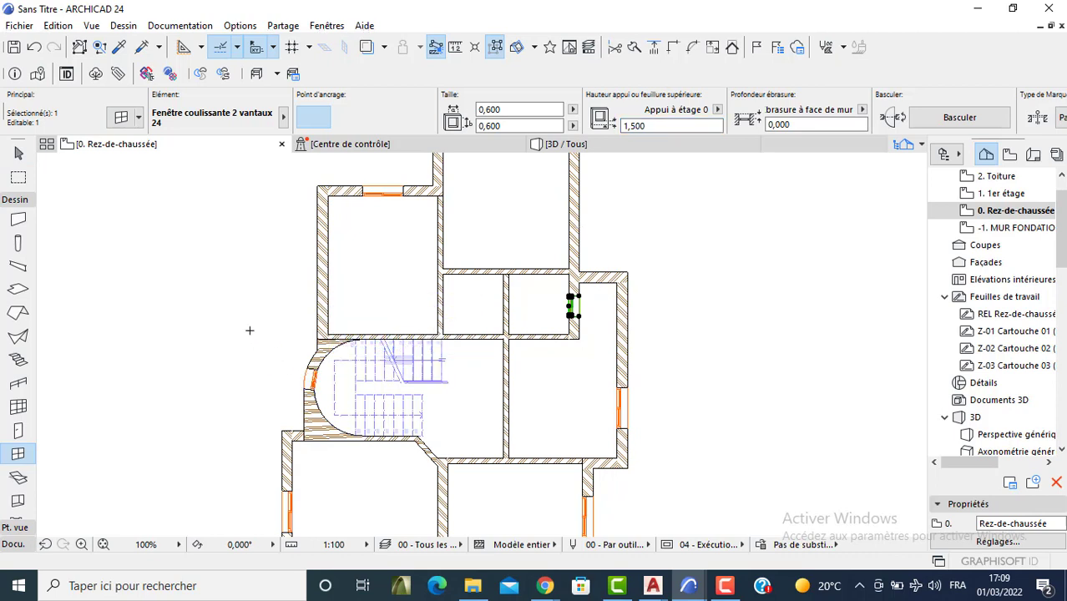
key("Escape")
Step: Inspect the placed windows in 3D from the salon and stair side, and return to the ground-floor plan
left_click(578, 150)
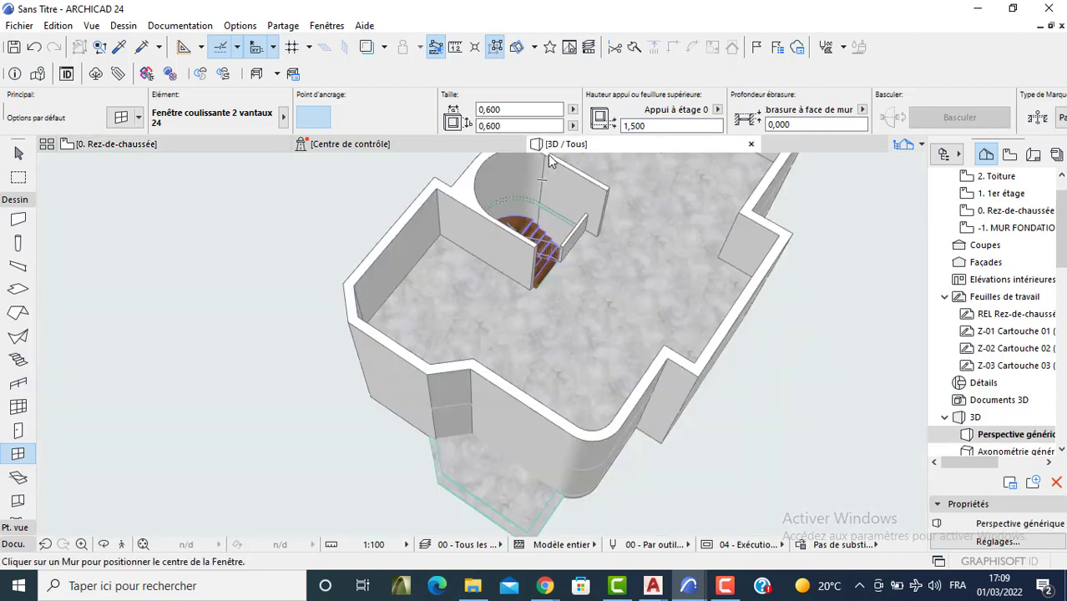
middle_click_drag(271, 333, 490, 345, "shift")
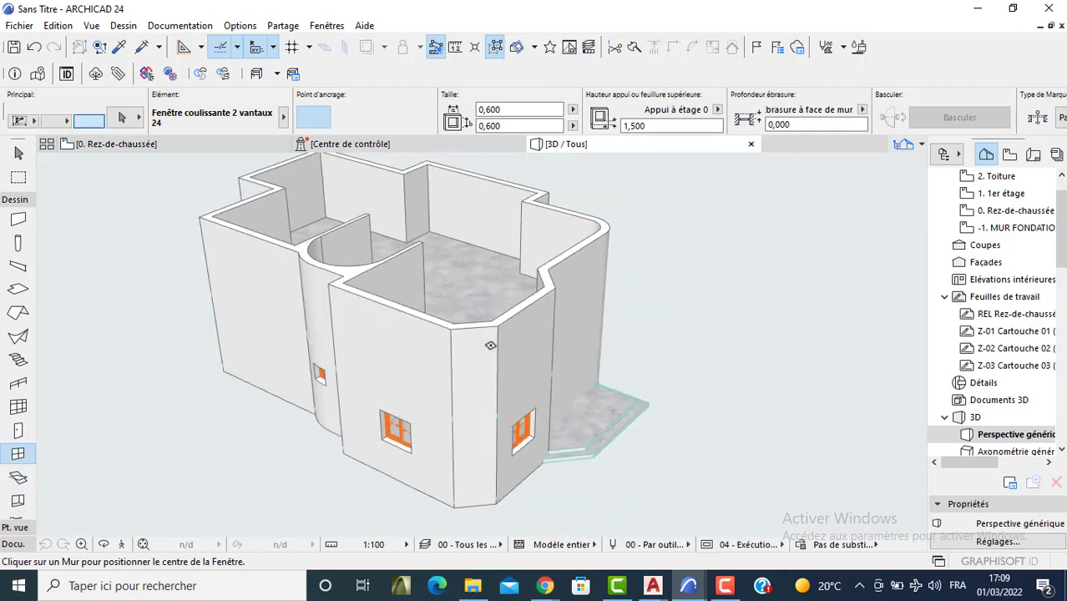
middle_click_drag(348, 392, 634, 329)
key("F2")
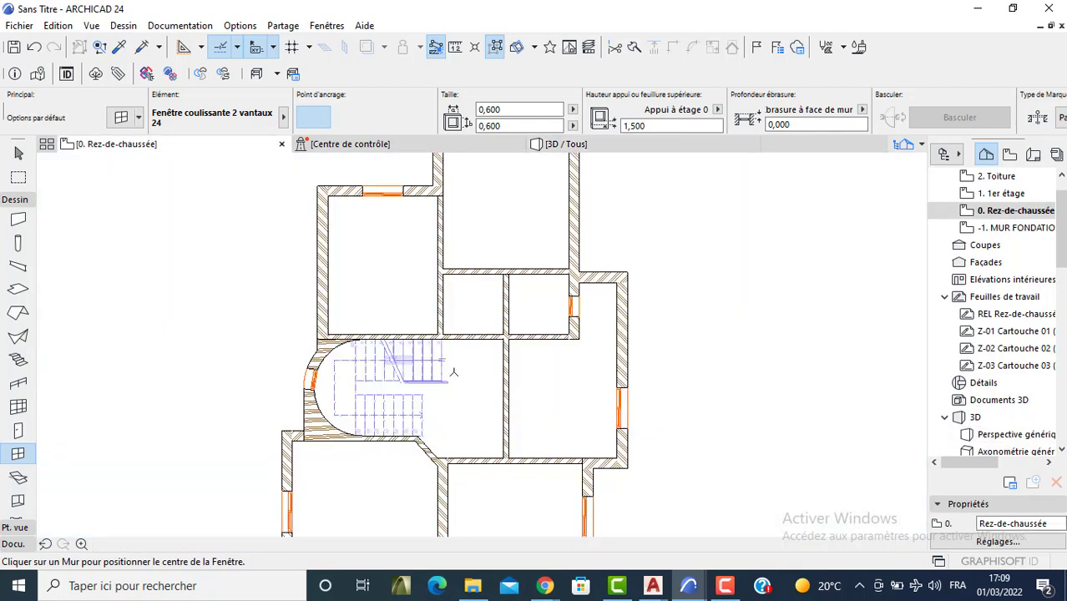
scroll(464, 356, "down", 6)
middle_click_drag(460, 405, 446, 343)
scroll(308, 370, "up", 2)
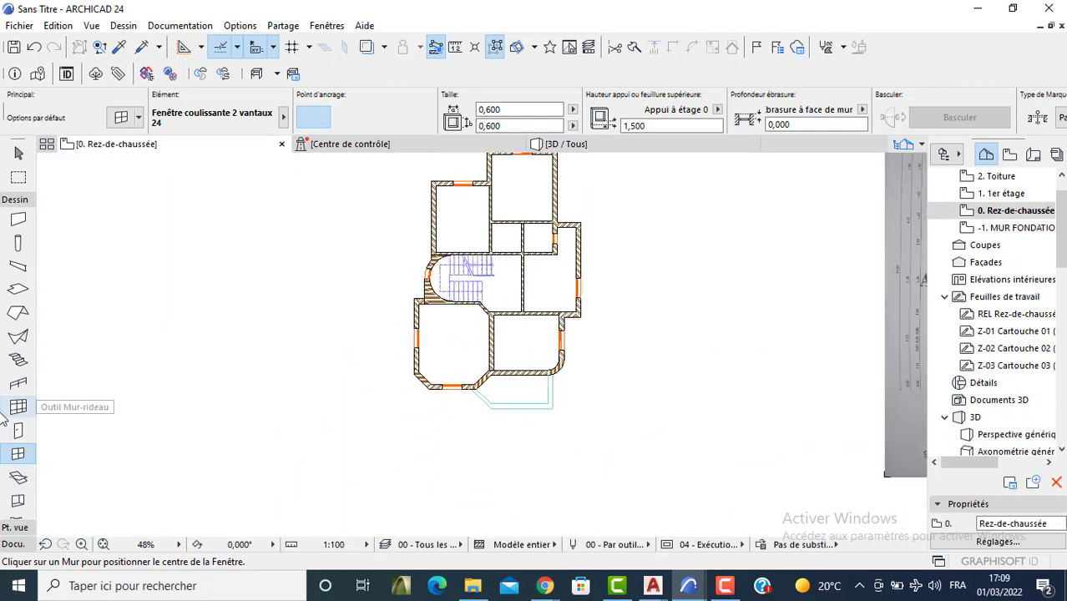
Step: Open the default door settings and set the width of Porte 24 to 1,000
left_click(17, 431)
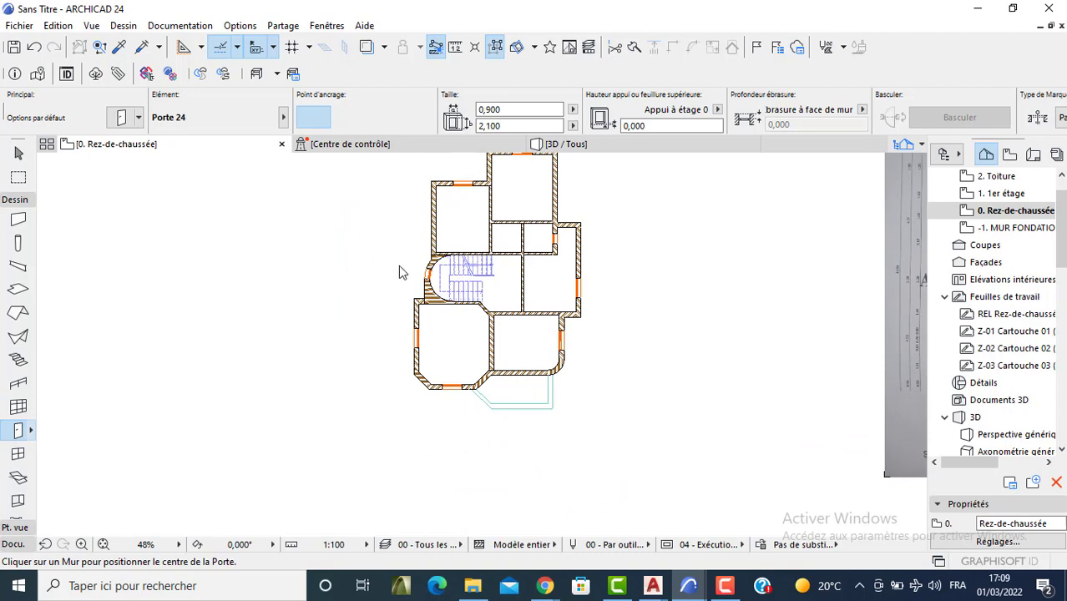
key("ctrl+t")
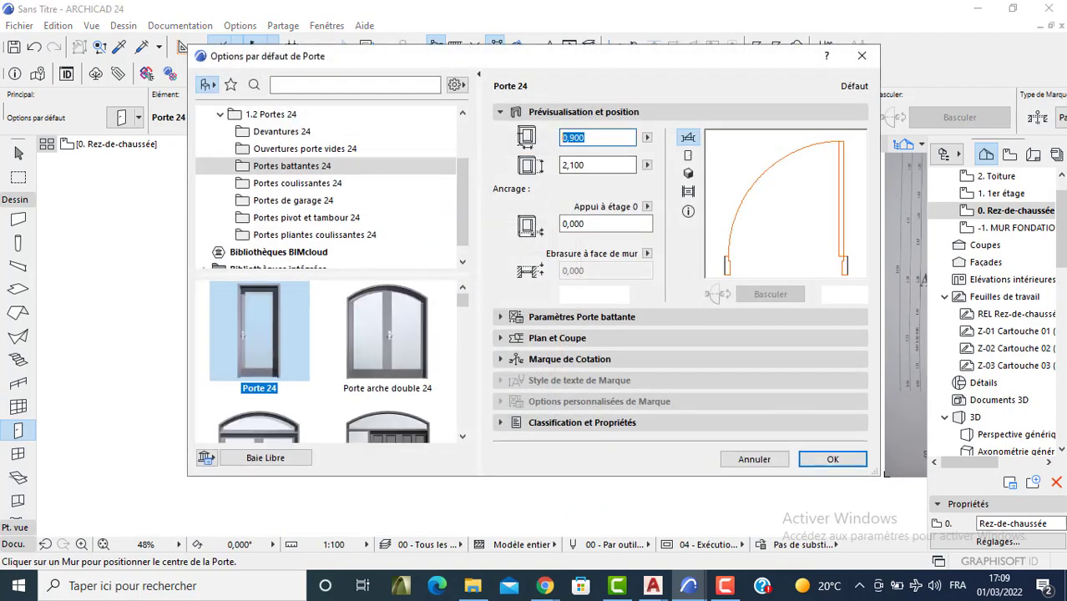
key("Tab")
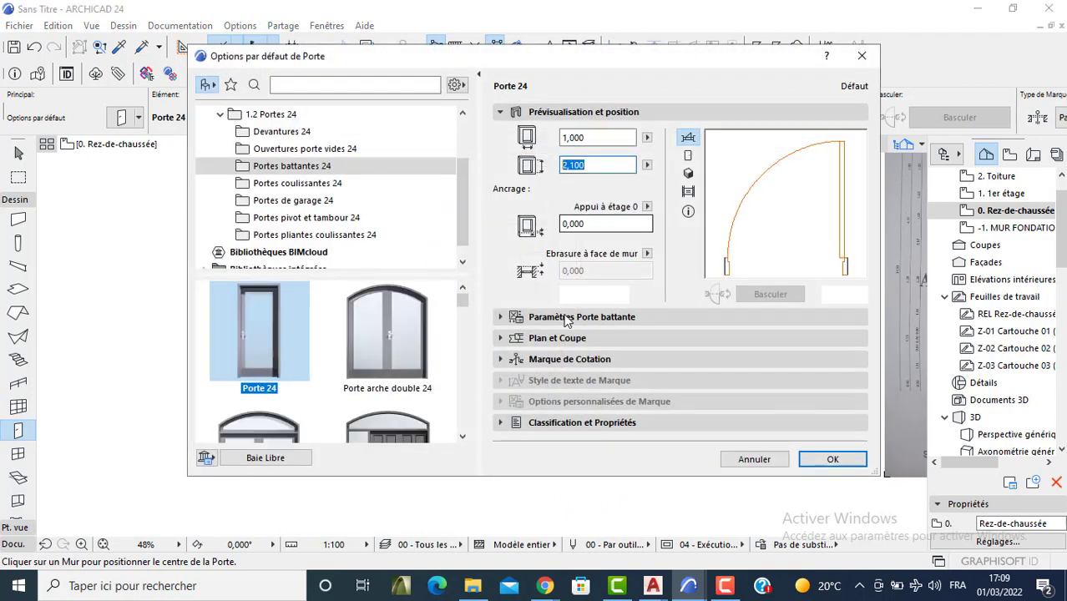
Step: Choose the Style 15 leaf for Porte 24 from the hinged-door leaf types
left_click(594, 318)
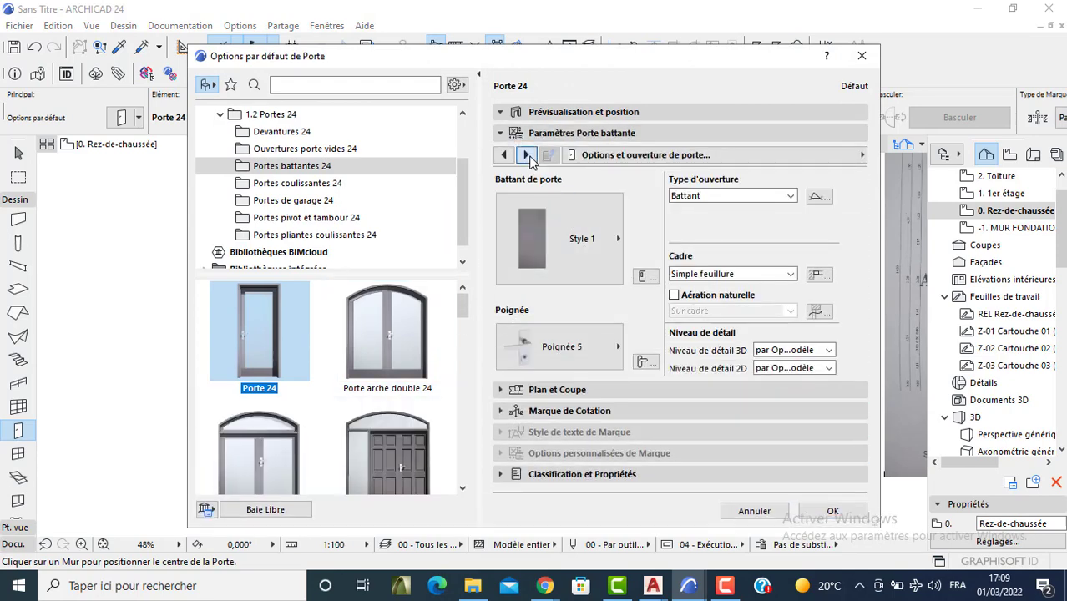
left_click(526, 155)
left_click(526, 156)
left_click(526, 155)
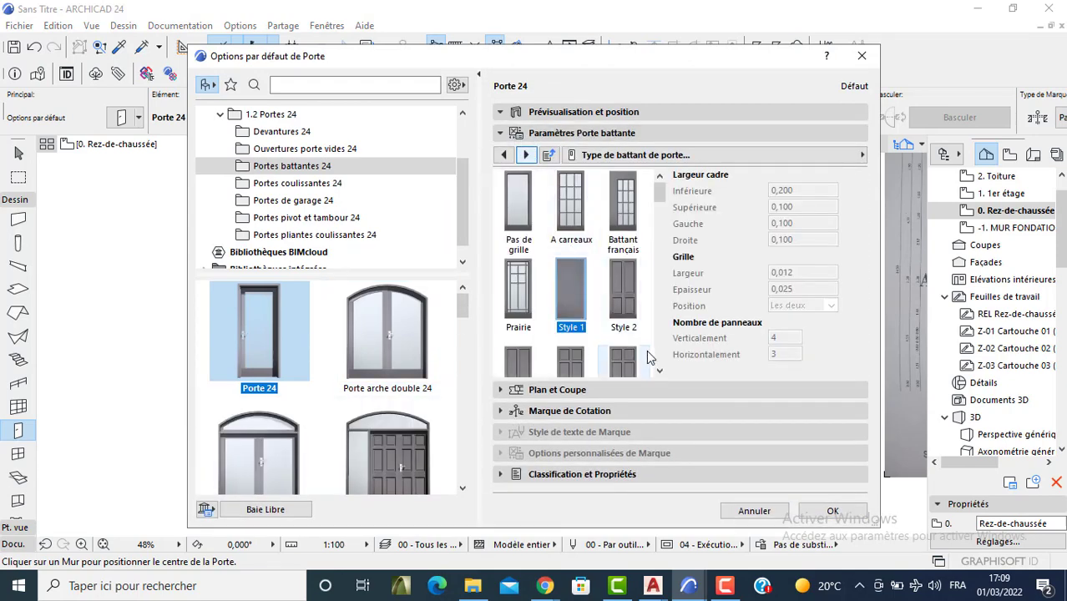
left_click(659, 369)
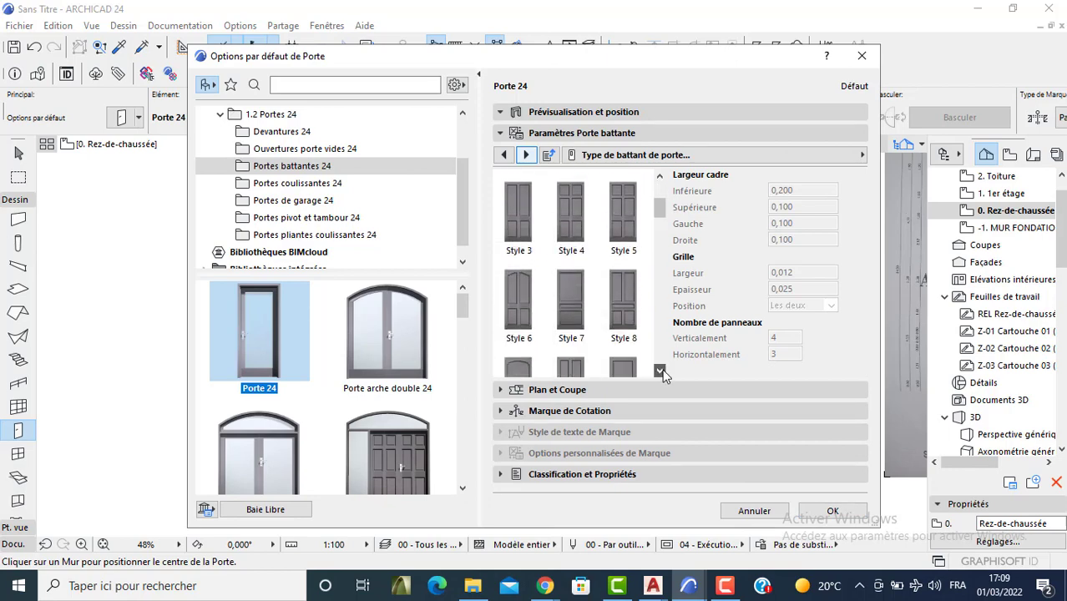
left_click(660, 370)
left_click(661, 370)
left_click(660, 370)
left_click(660, 370)
left_click(660, 370)
left_click(660, 370)
left_click(661, 369)
left_click(660, 370)
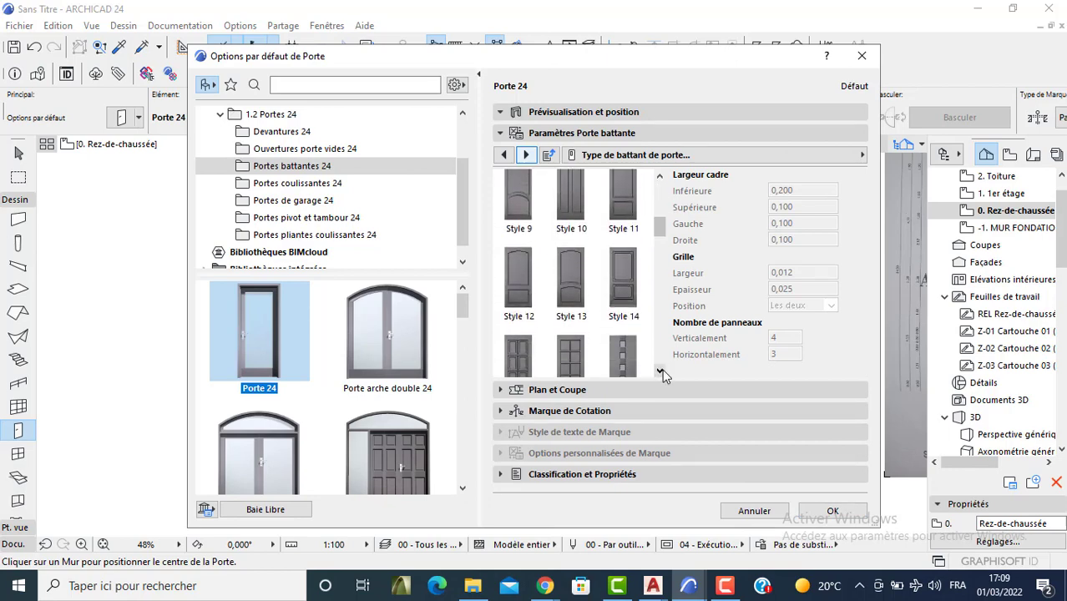
left_click(517, 355)
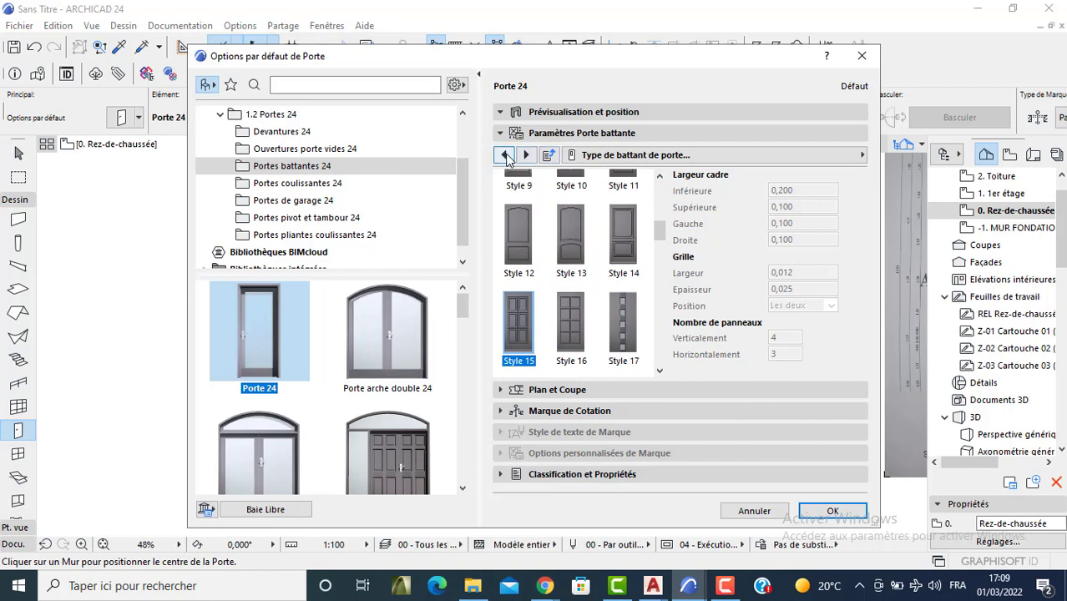
Step: Return to the door's general opening options and set its handle to Poignée 3
left_click(505, 156)
left_click(505, 156)
left_click(505, 156)
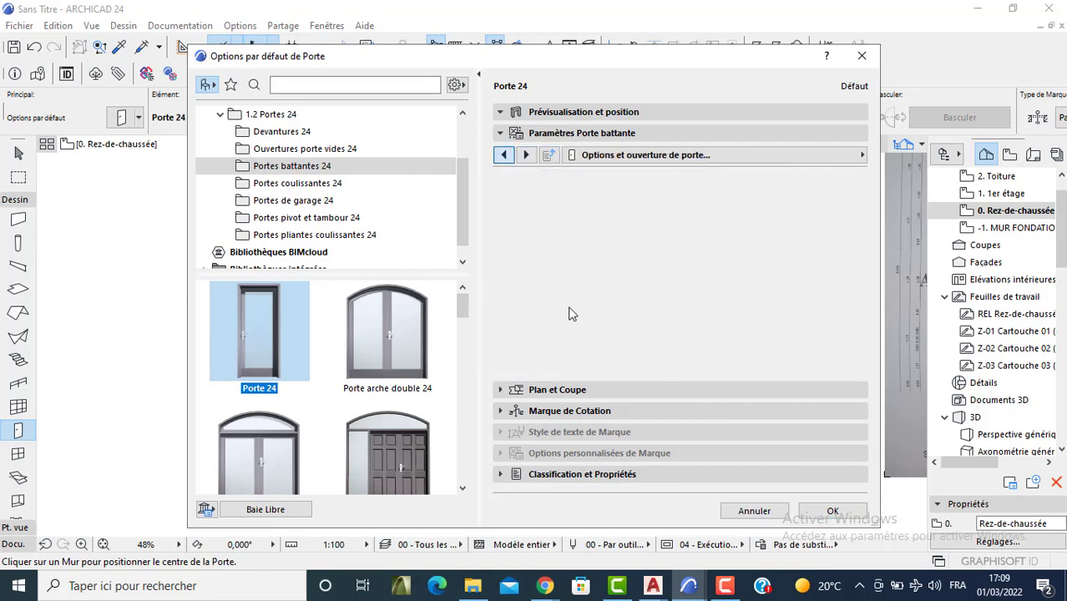
left_click(576, 347)
left_click(680, 397)
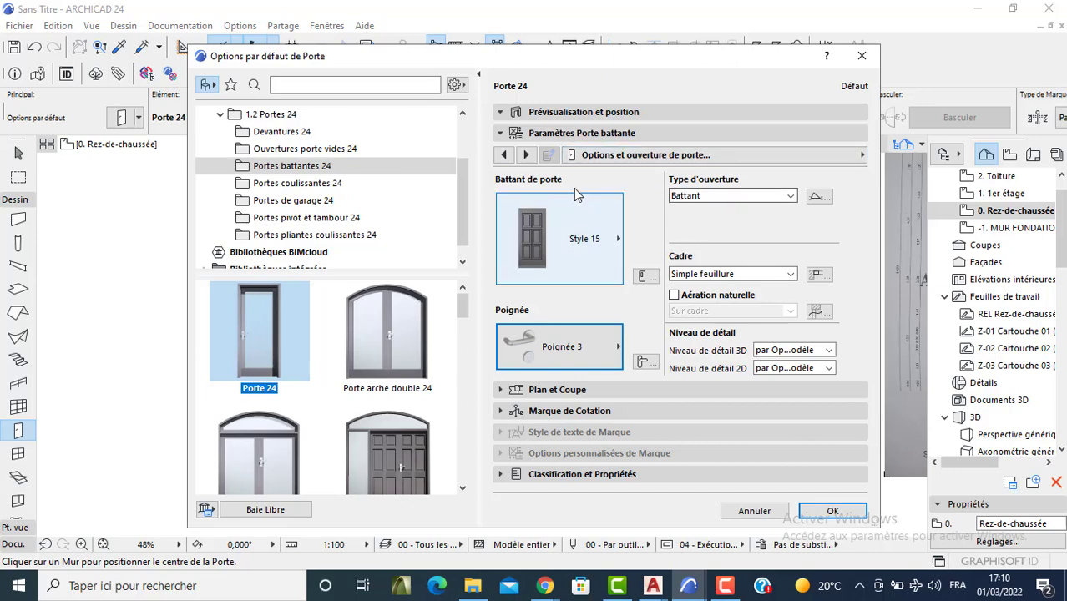
Step: Review the exterior casing, interior casing and Cadre et battant settings, and accept the default door settings
left_click(578, 156)
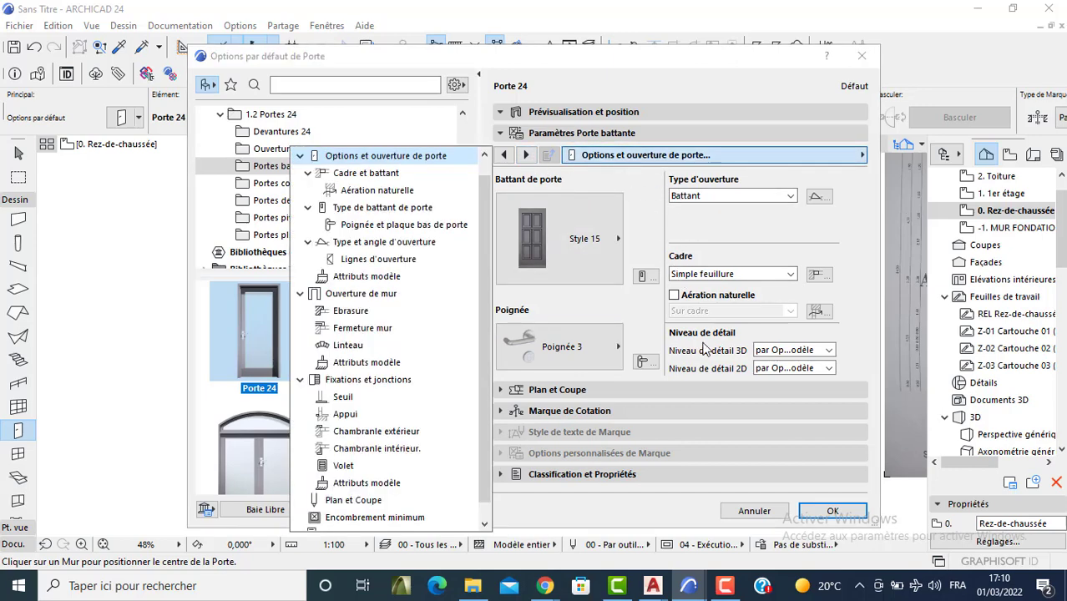
left_click(375, 431)
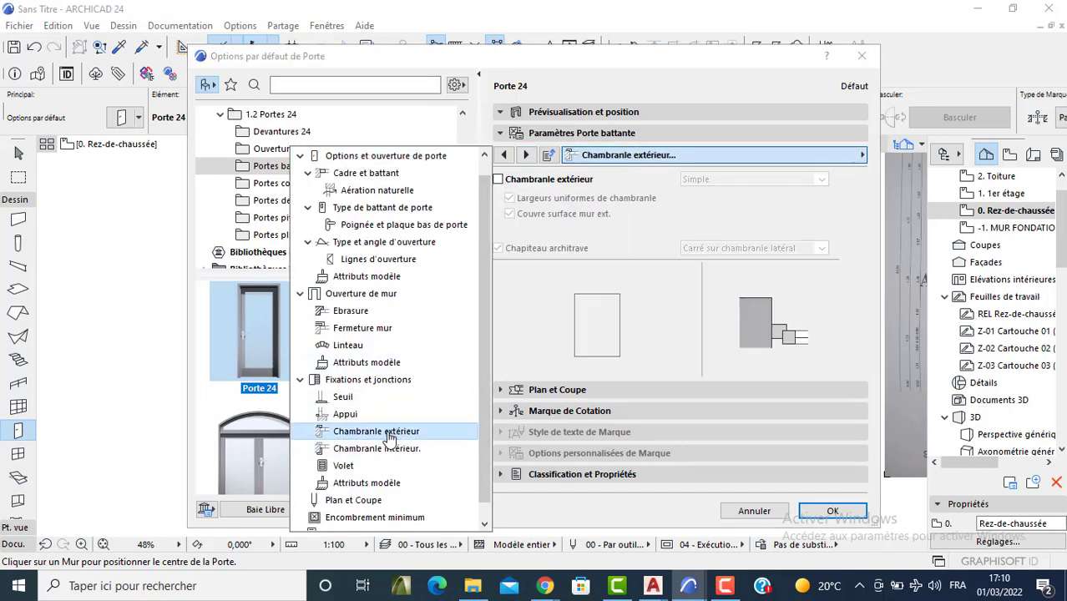
left_click(376, 448)
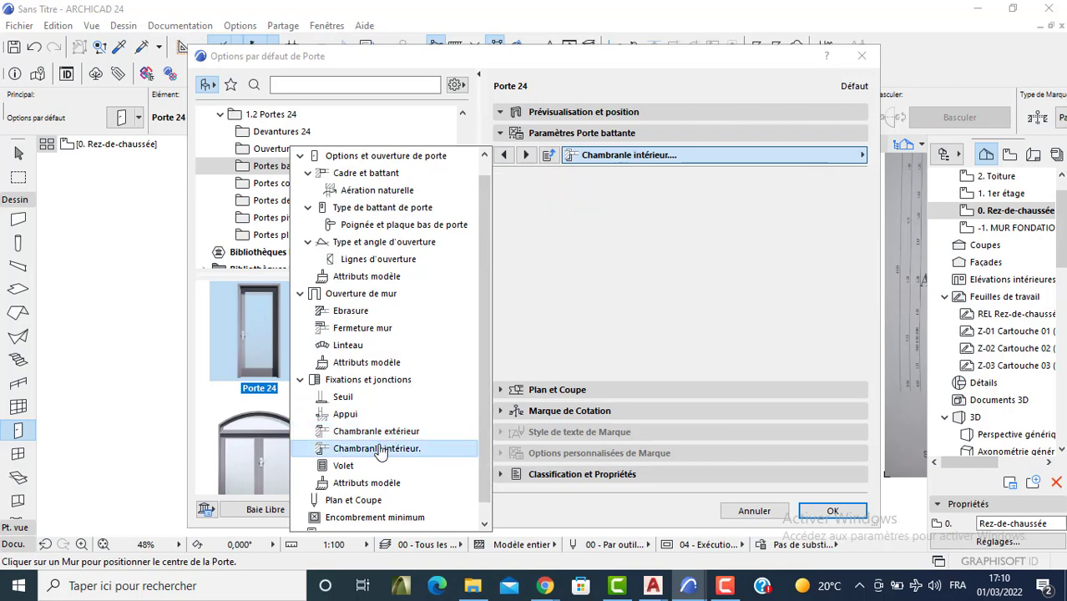
left_click(367, 173)
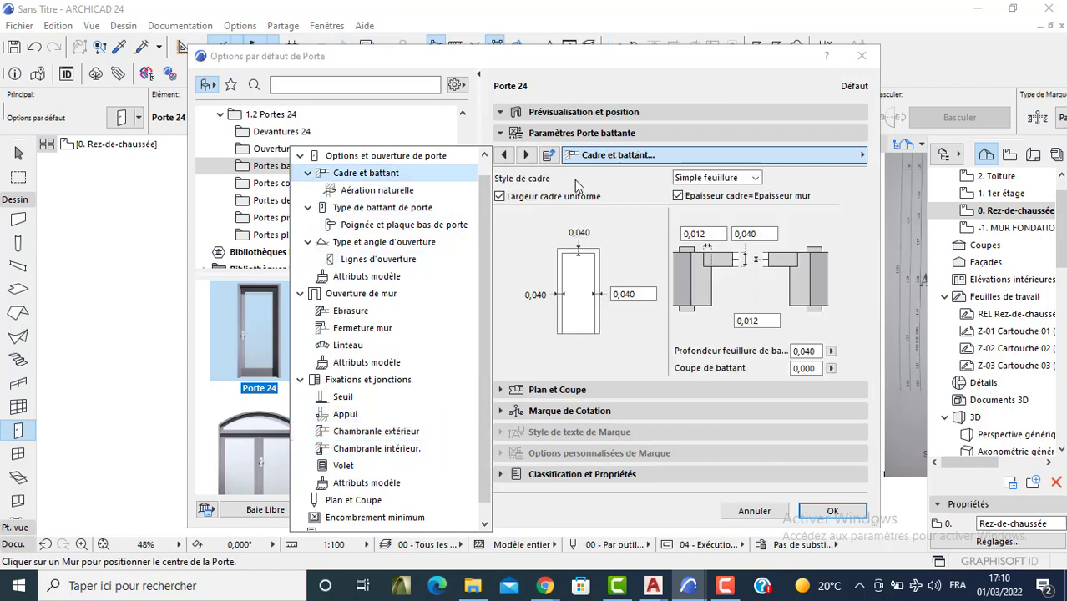
left_click(804, 511)
left_click(806, 513)
Step: Place the door near the left end of the lower-right room's bottom wall, hinged on the left and opening into the room
scroll(524, 386, "up", 3)
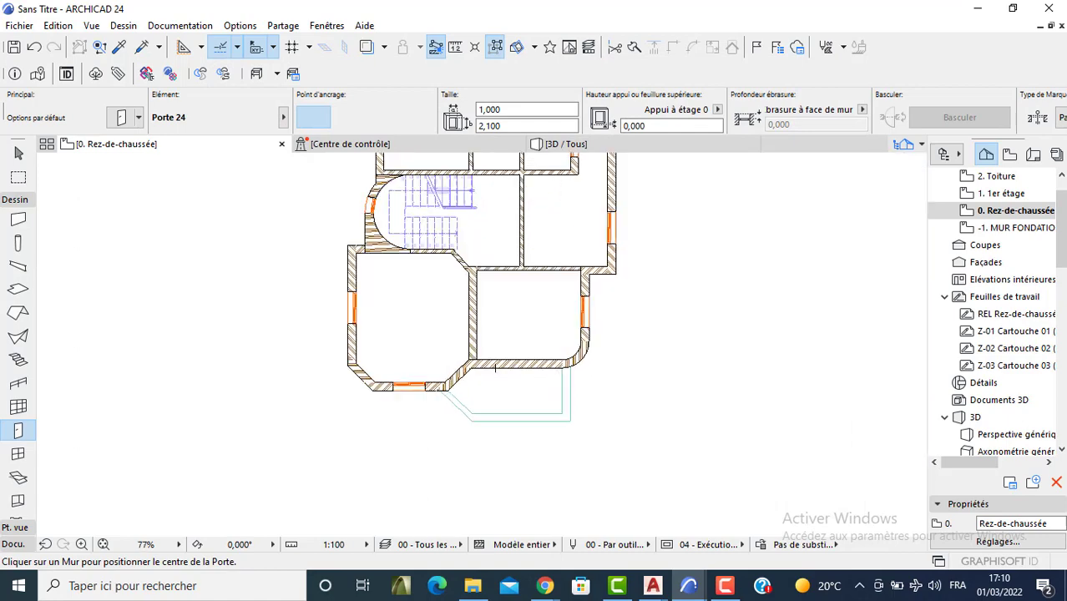
left_click(496, 358)
left_click(483, 314)
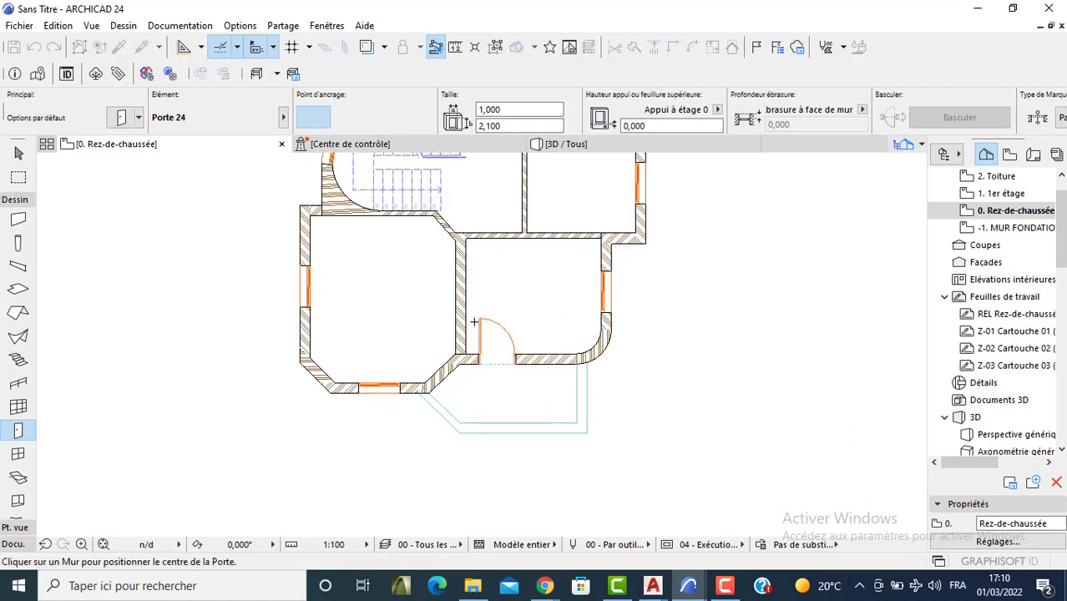
key("Escape")
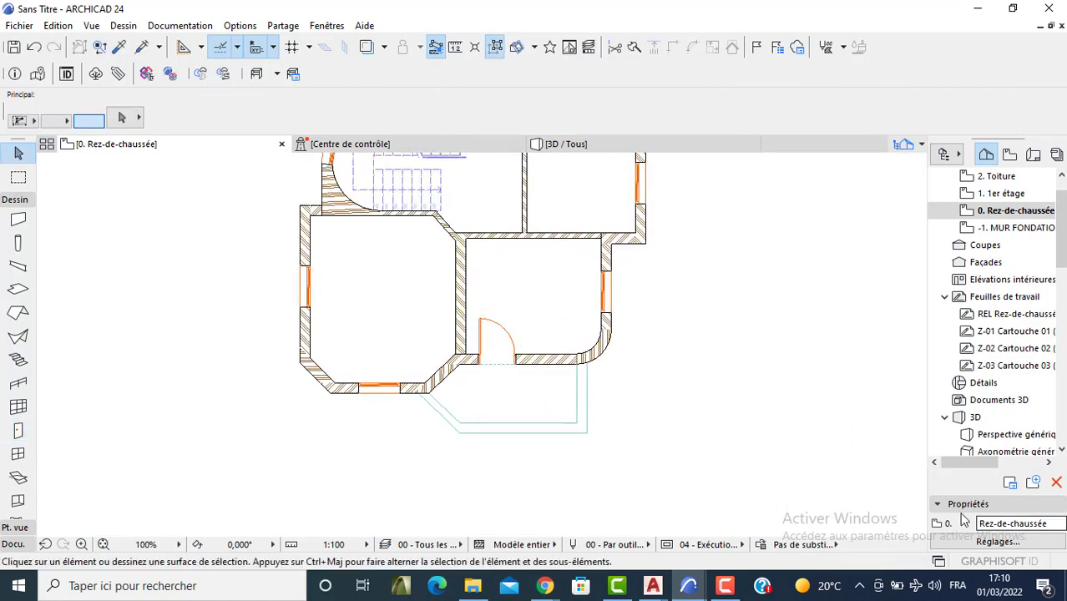
Step: Select all ground-floor walls and set up automatic dimensioning for overall size, external geometry, structures and opening edges on four sides
left_click(18, 219)
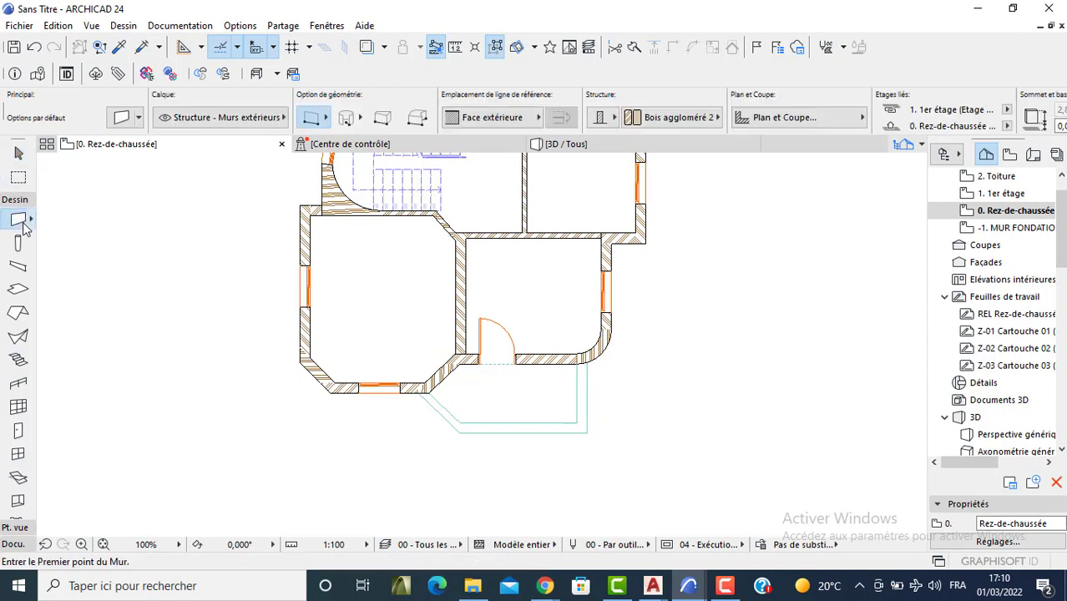
key("ctrl+a")
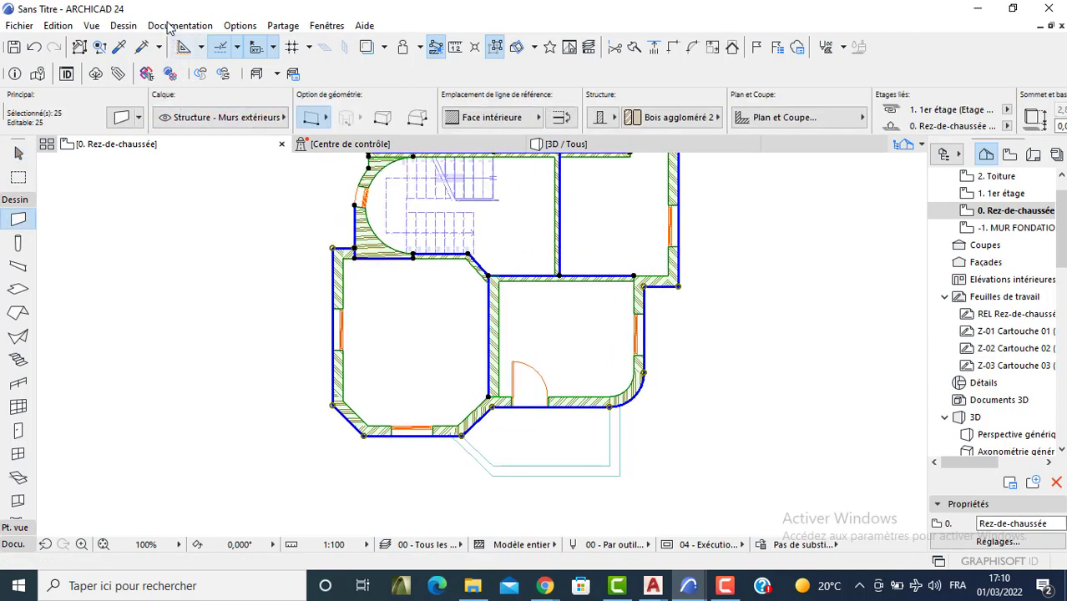
left_click(171, 25)
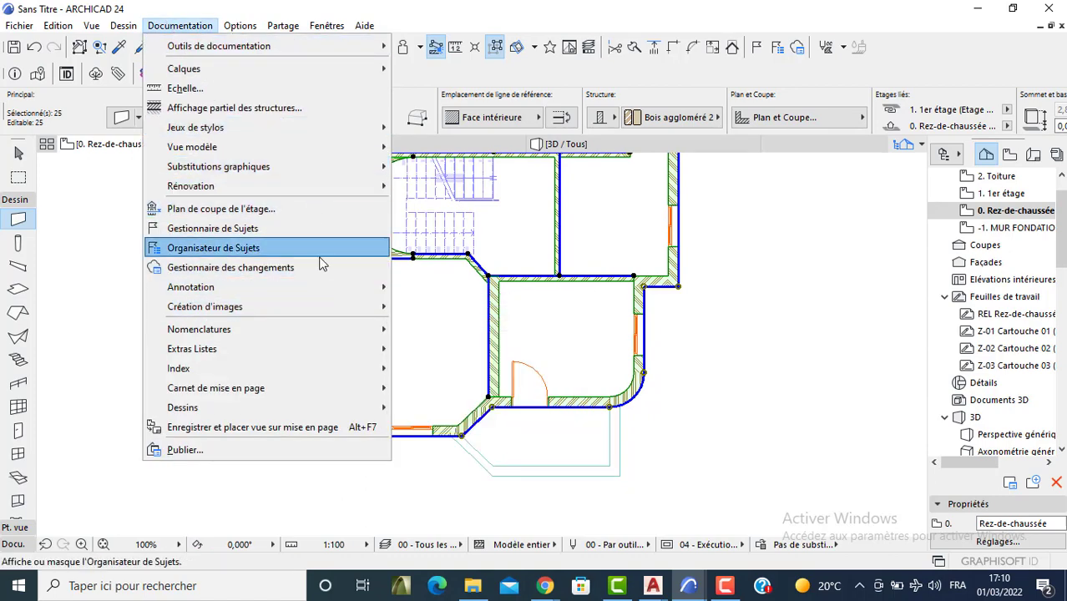
mouse_move(332, 288)
mouse_move(634, 329)
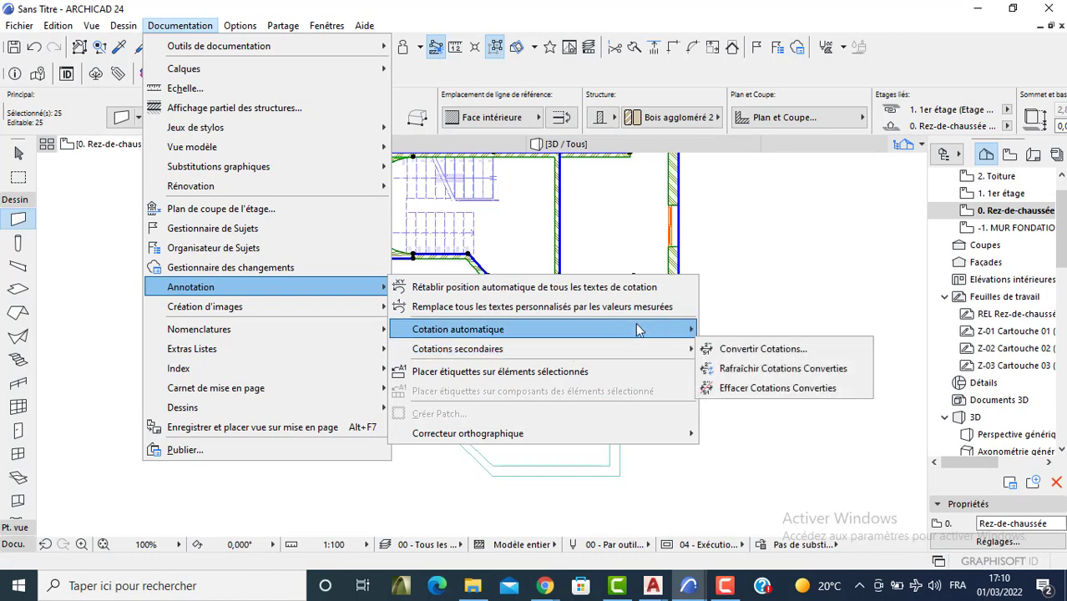
left_click(735, 330)
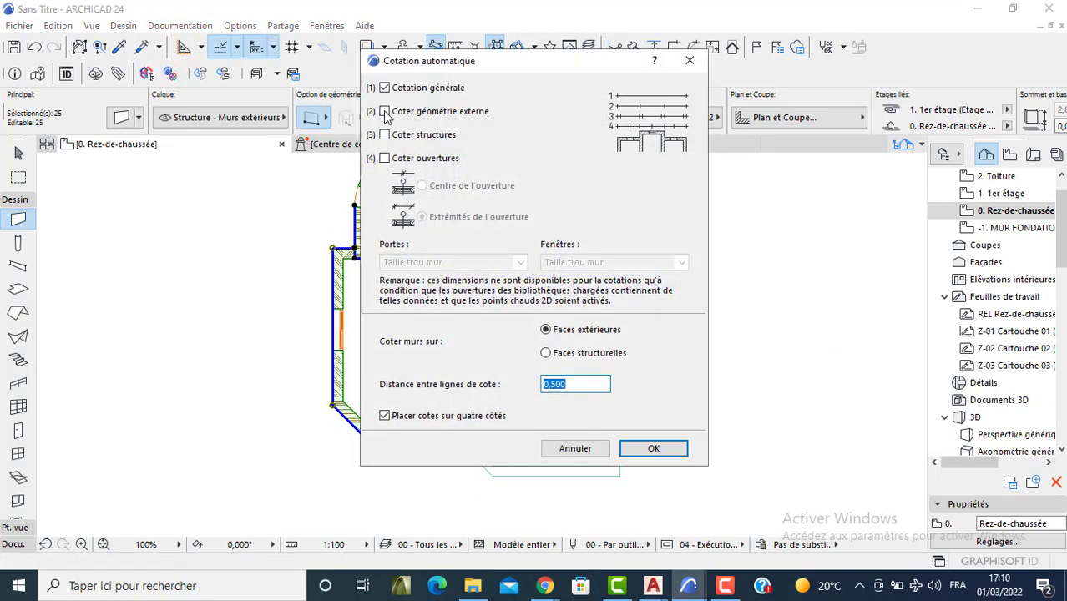
left_click(384, 159)
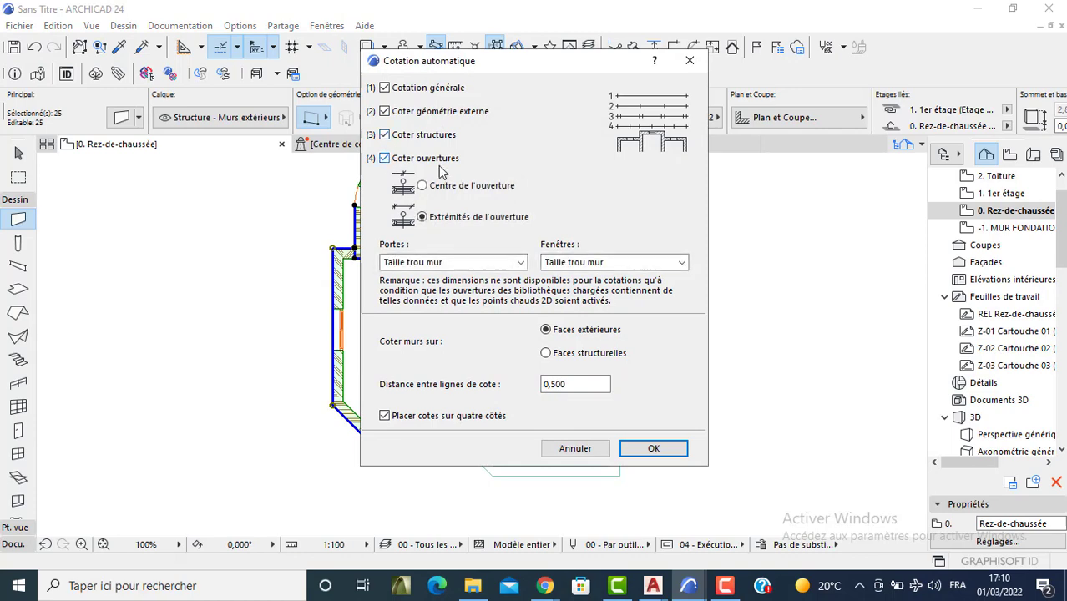
left_click(674, 450)
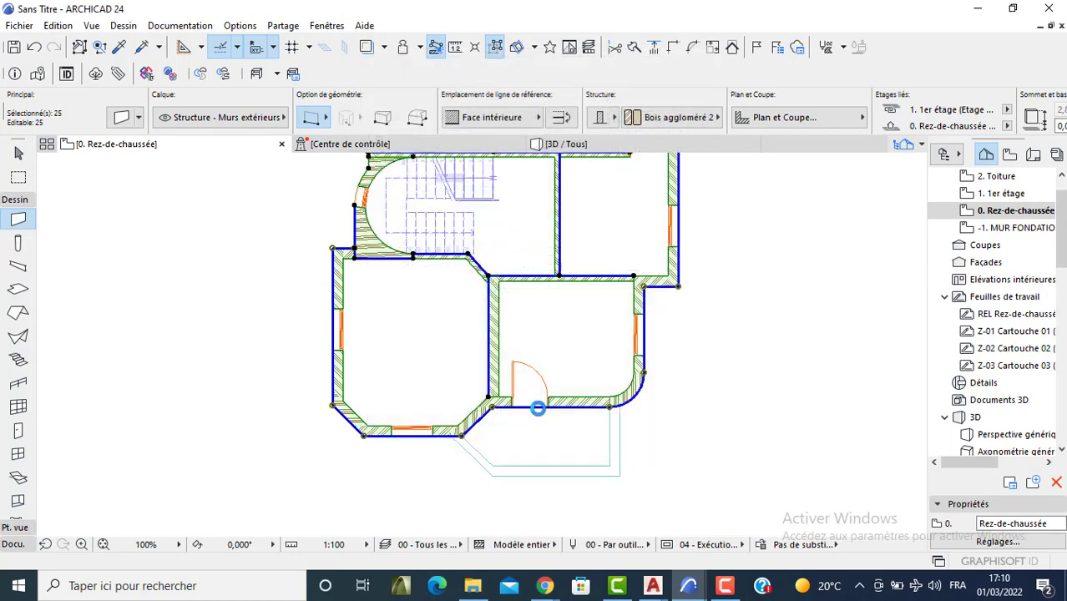
Step: Define a vertical dimension direction beside the house and place the automatic dimension chains just outside its left wall
left_click(314, 207)
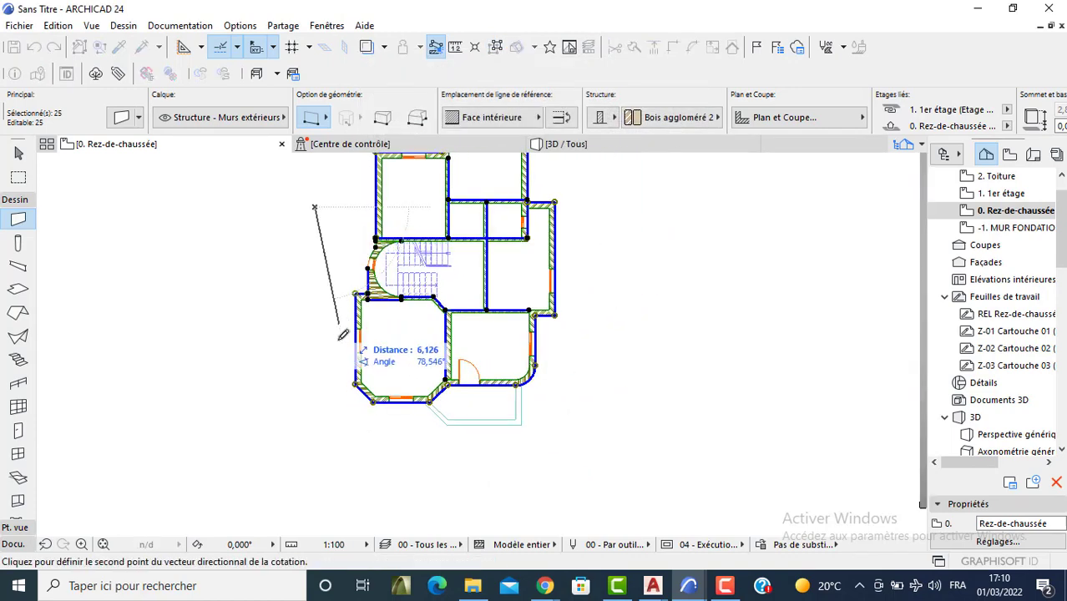
left_click(316, 380)
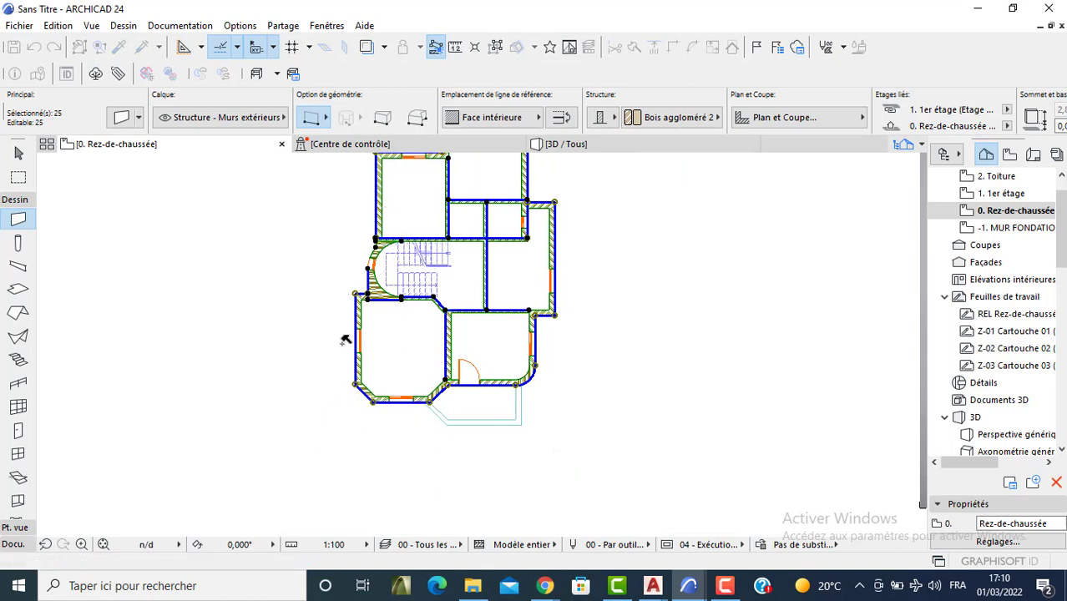
left_click(342, 340)
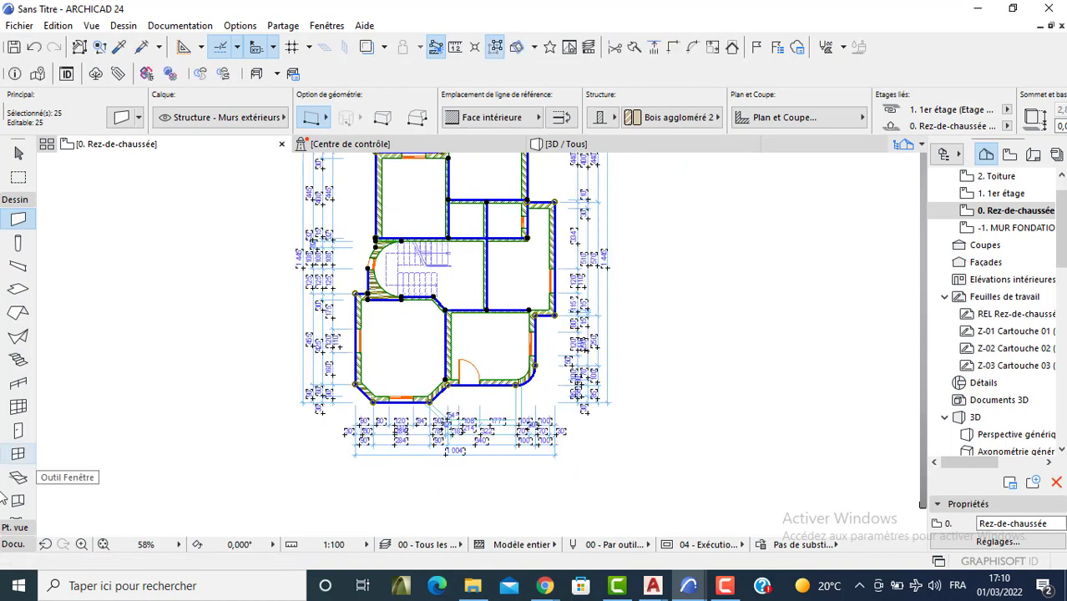
Step: Select all linear dimensions, switch them to the style without witness lines and set their text height to 1,5 mm
left_click(13, 545)
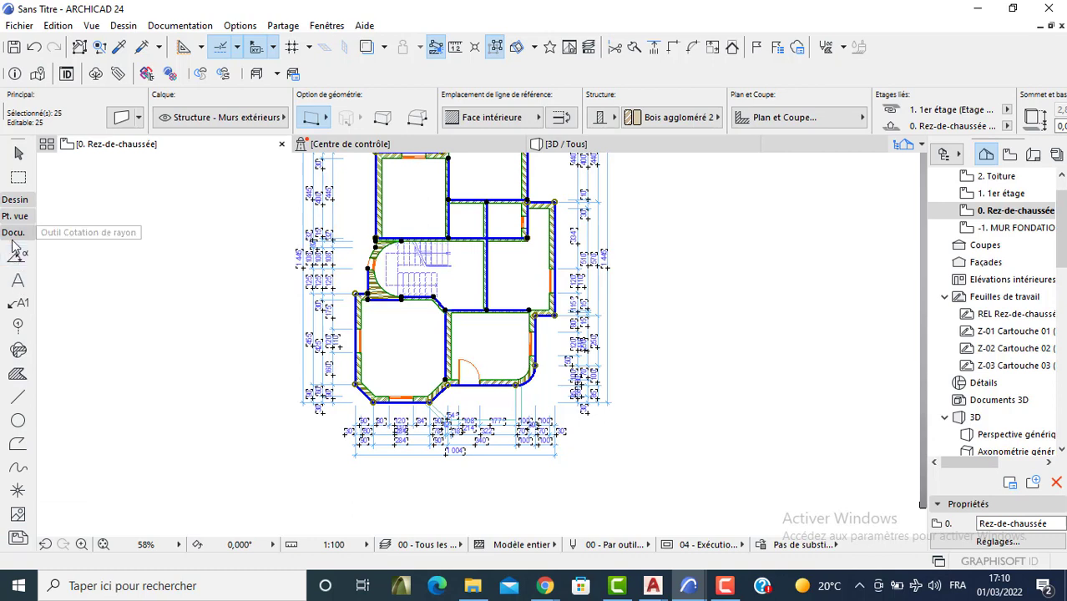
scroll(19, 274, "up", 3)
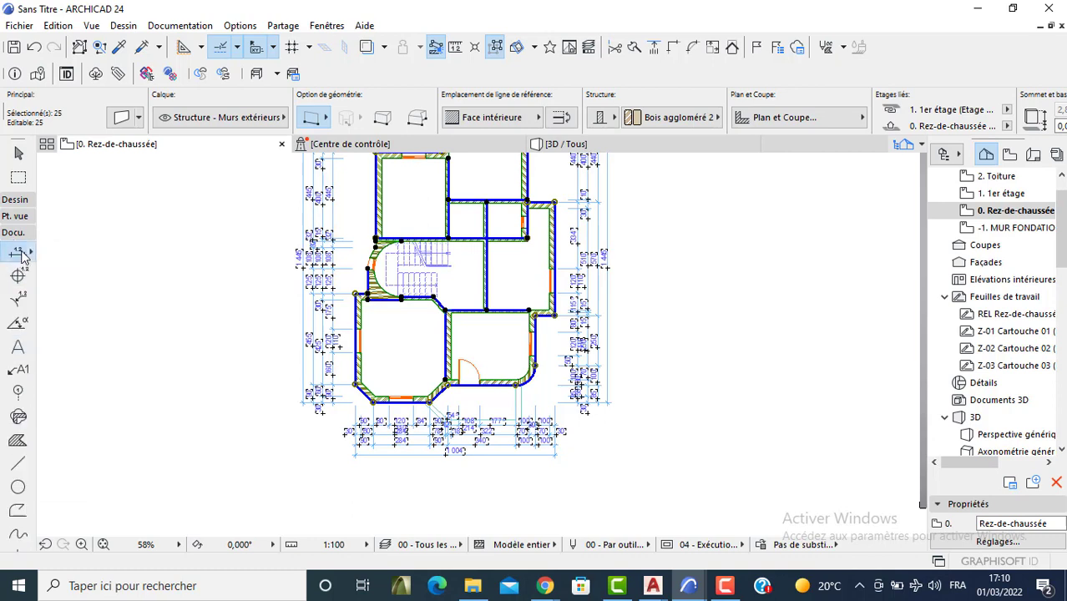
left_click(20, 253)
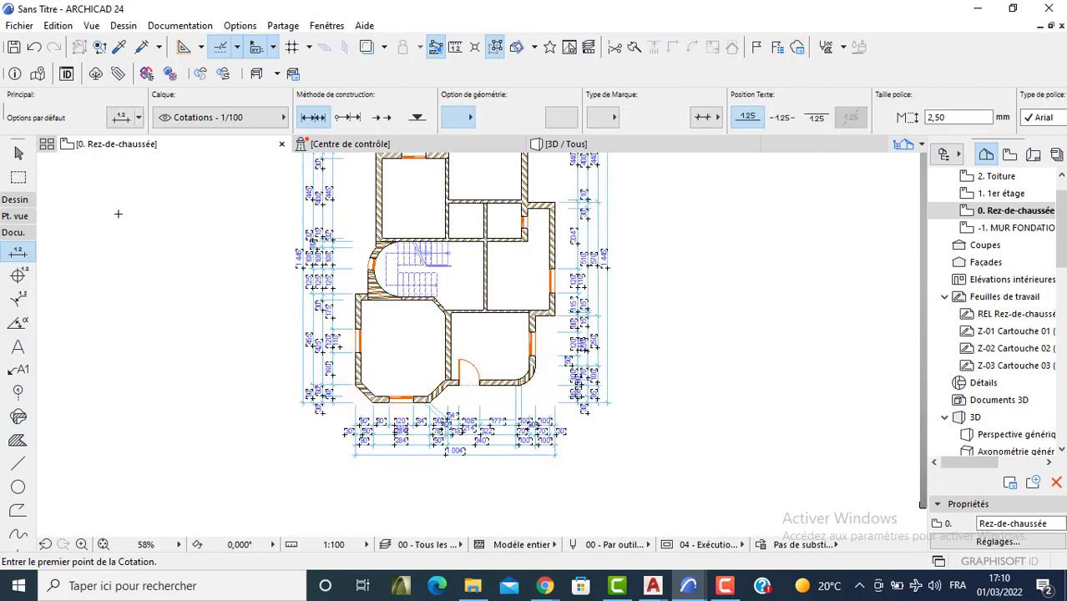
key("ctrl+a")
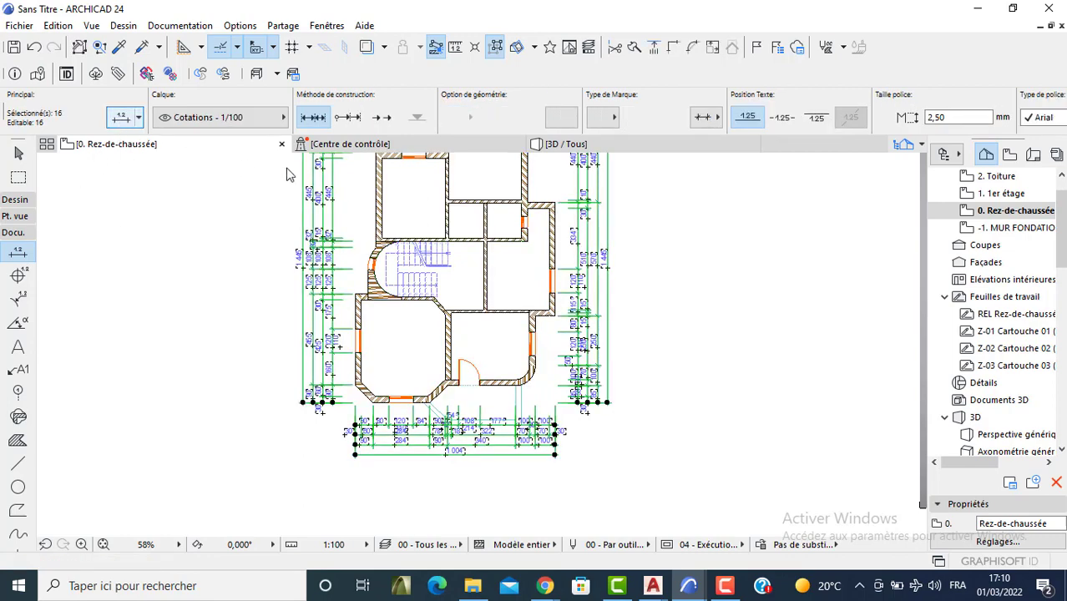
key("ctrl+t")
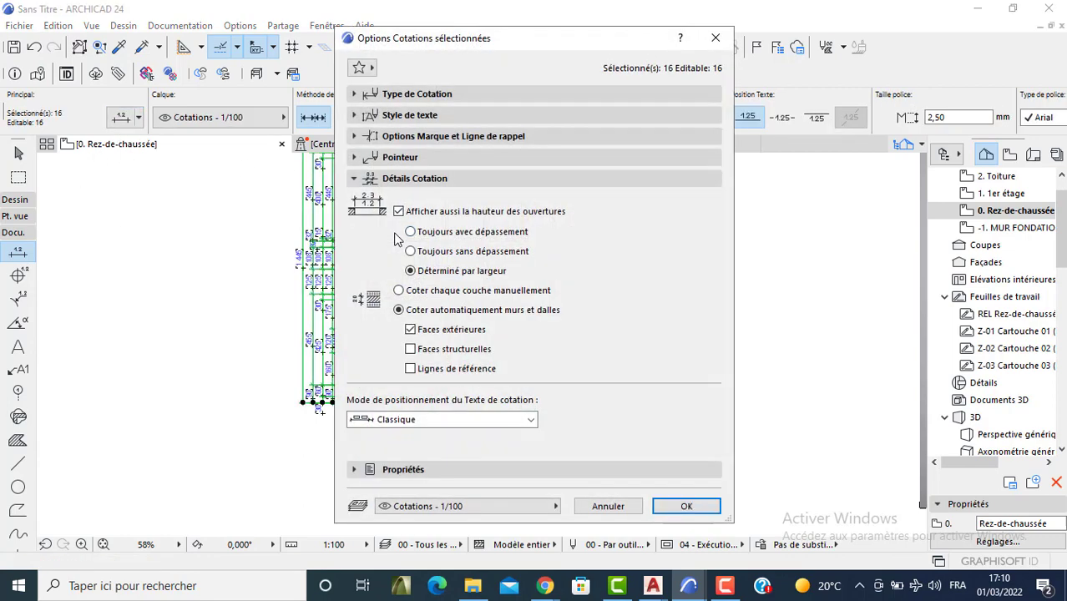
left_click(367, 96)
left_click(365, 224)
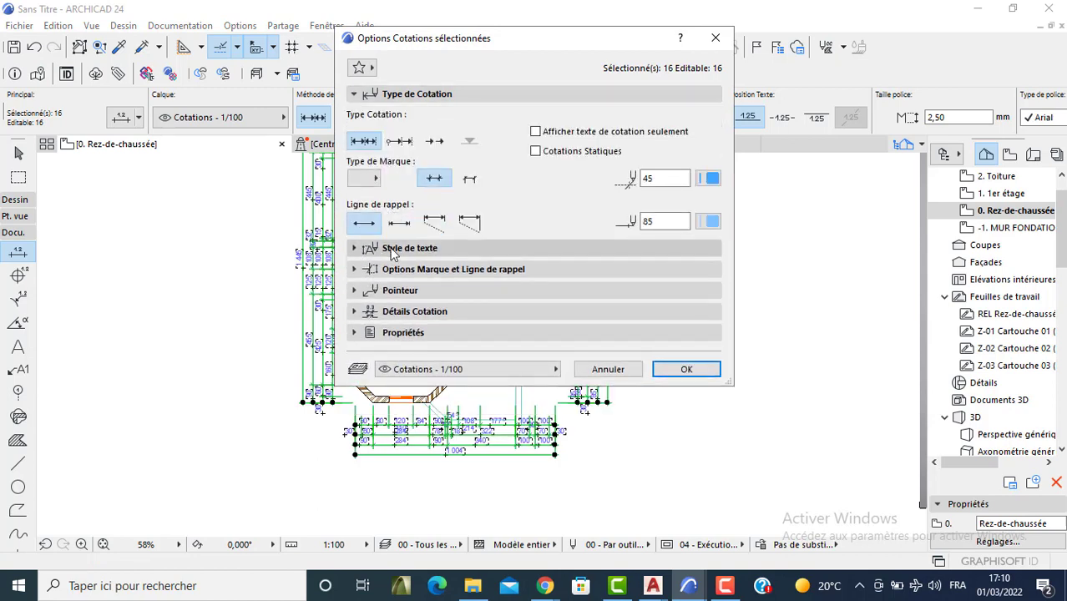
left_click(361, 249)
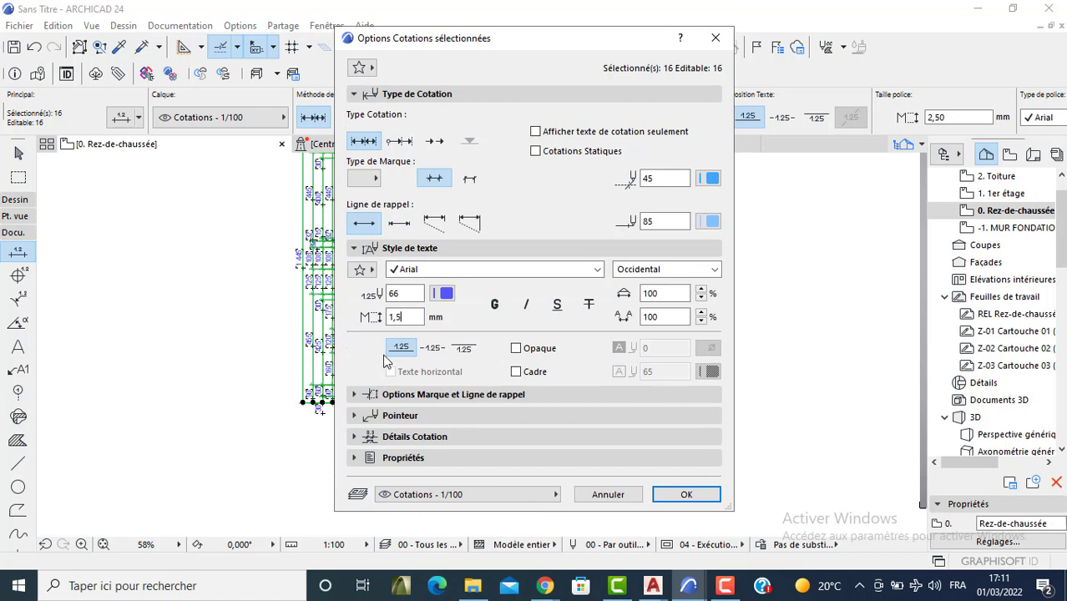
Step: Turn off the display of opening heights for the selected dimensions and apply the settings
left_click(434, 395)
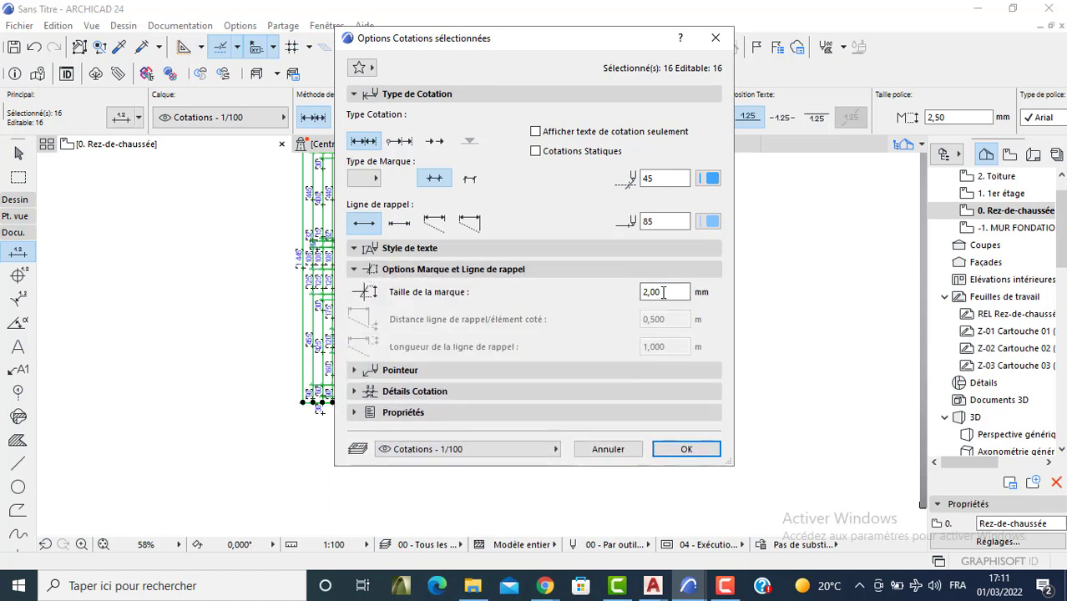
left_click(407, 391)
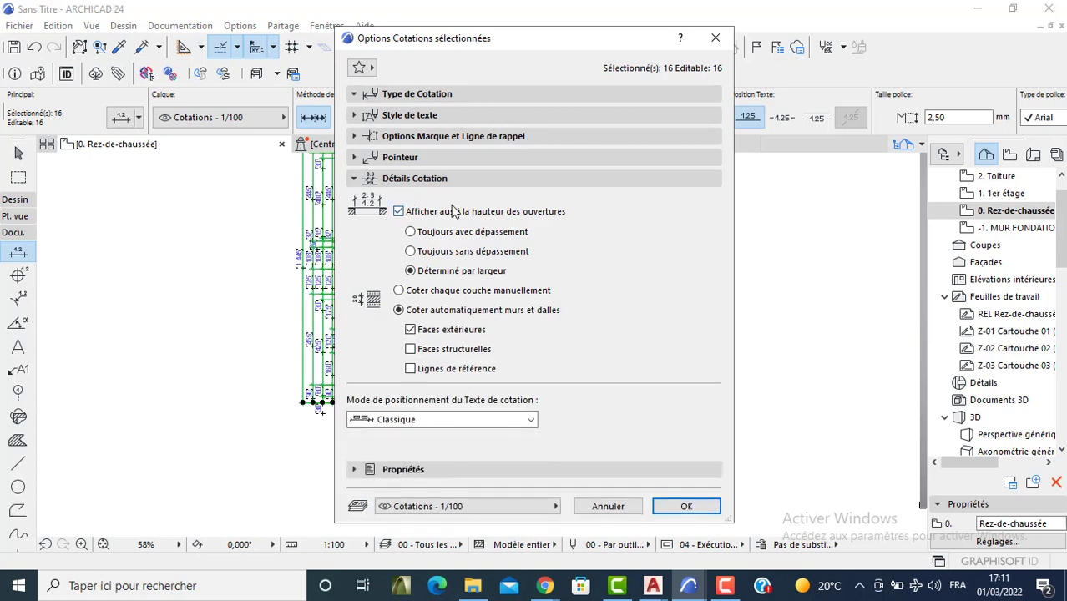
left_click(398, 212)
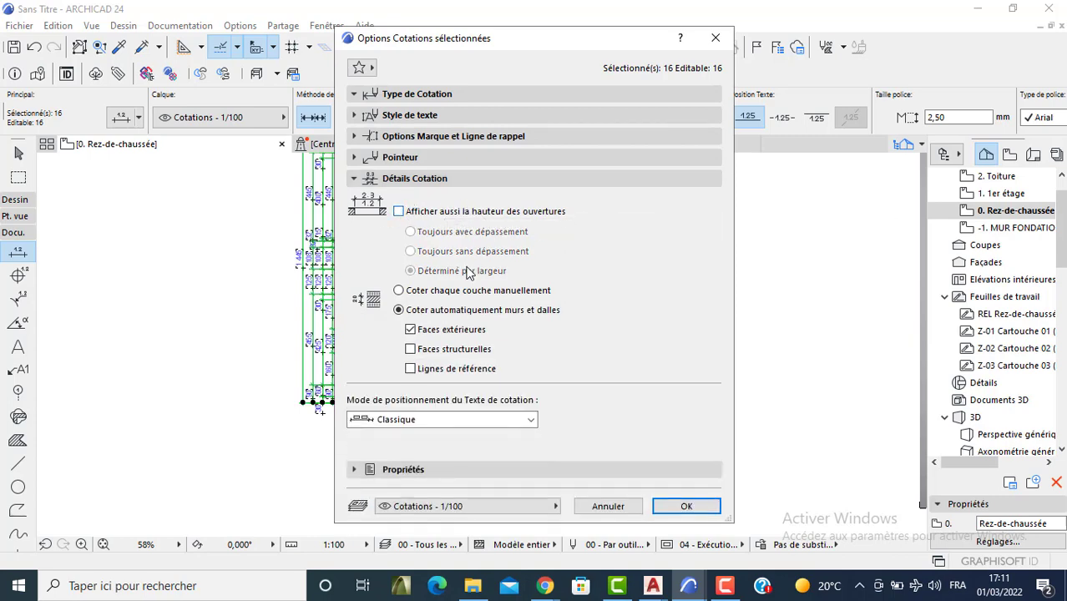
left_click(685, 507)
scroll(386, 361, "up", 5)
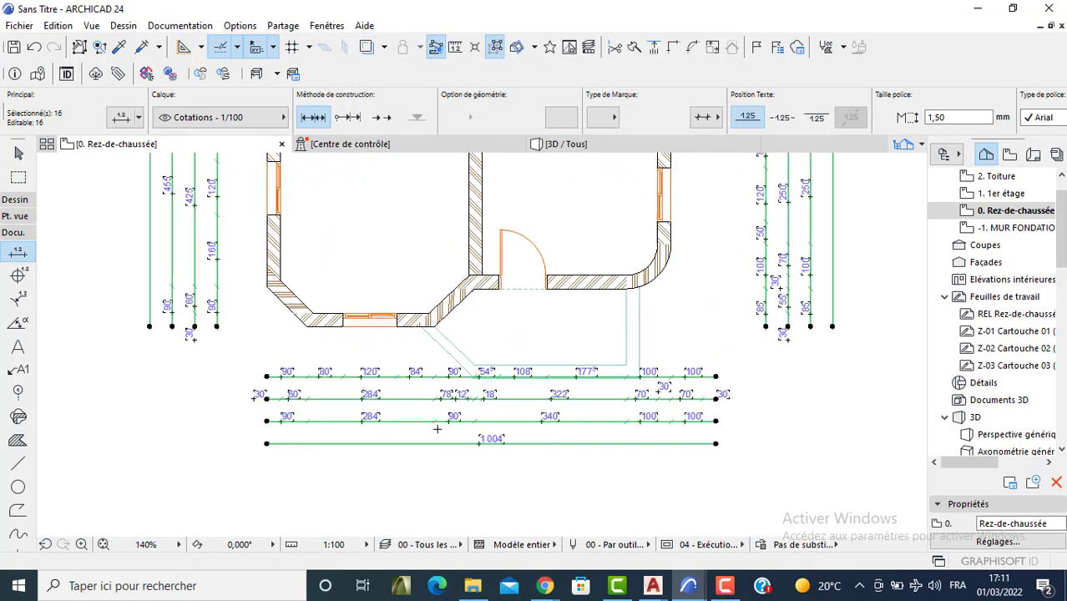
Step: Move the second dimension chain below the house, showing interior widths and wall thicknesses, up inside the lower rooms
key("Escape")
left_click(378, 374)
key("Escape")
key("Escape")
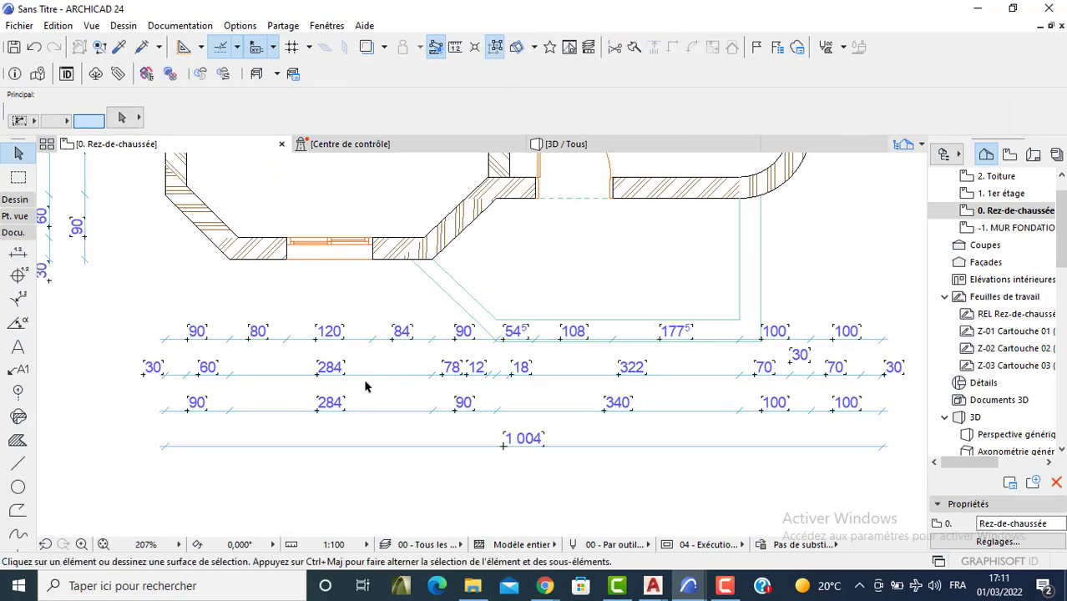
left_click(370, 374)
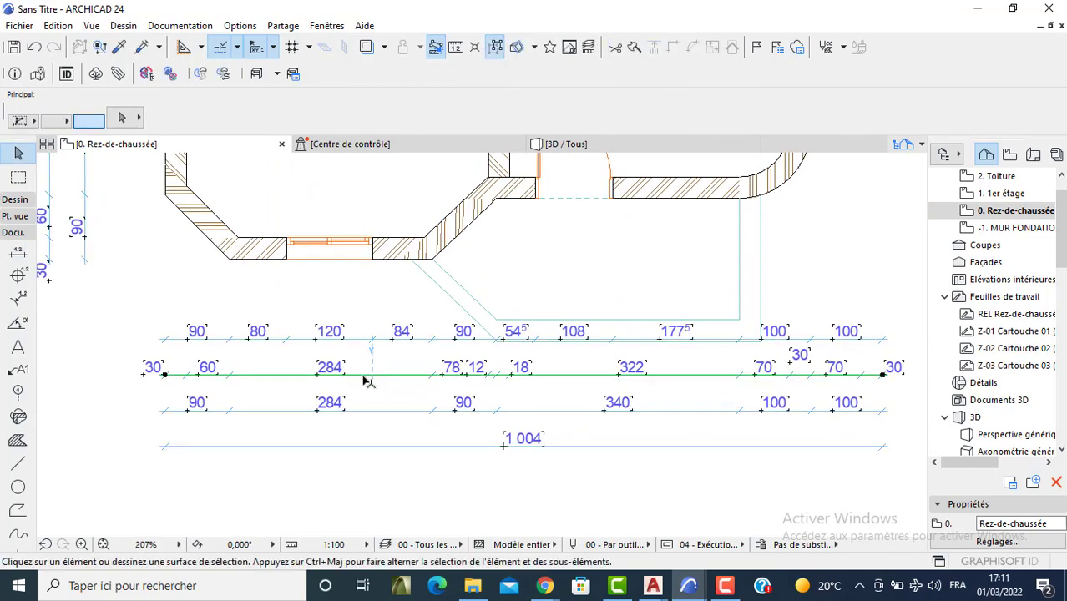
left_click(371, 374)
middle_click_drag(357, 226, 362, 405)
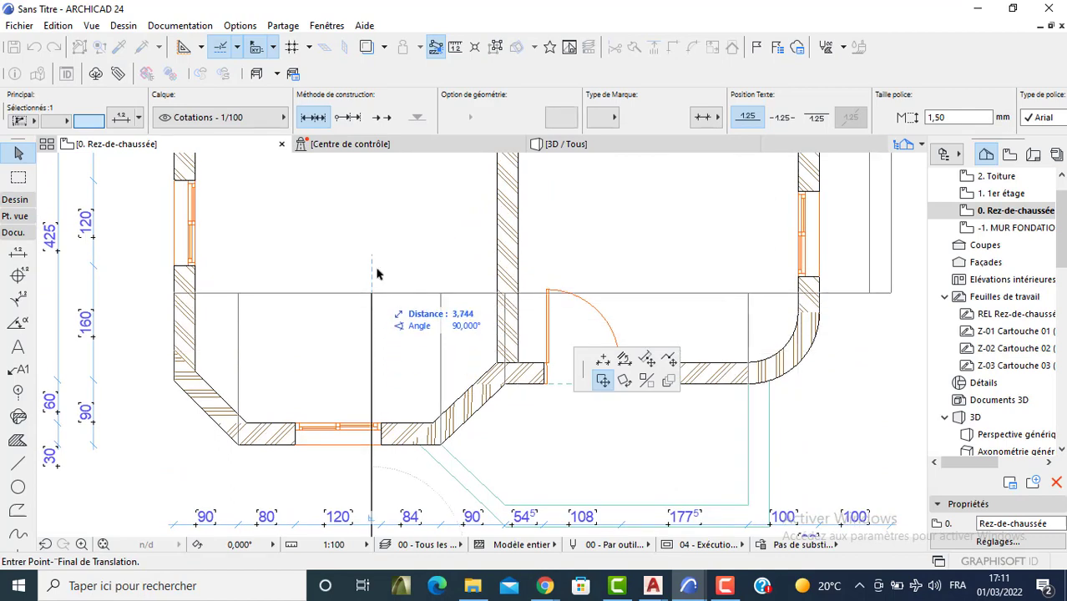
left_click(374, 265)
scroll(350, 283, "down", 4)
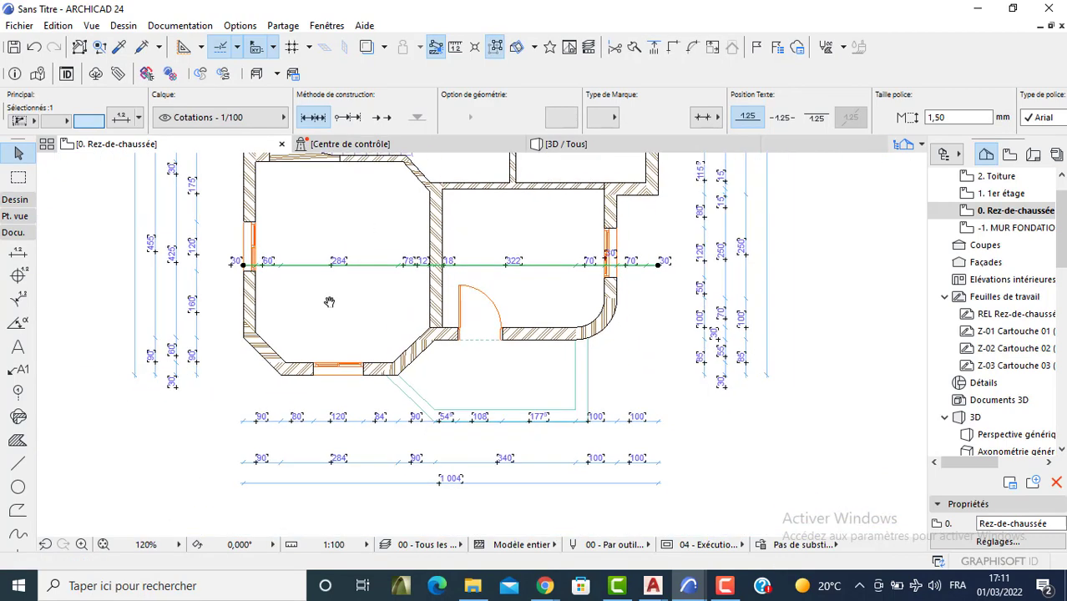
left_click(269, 312)
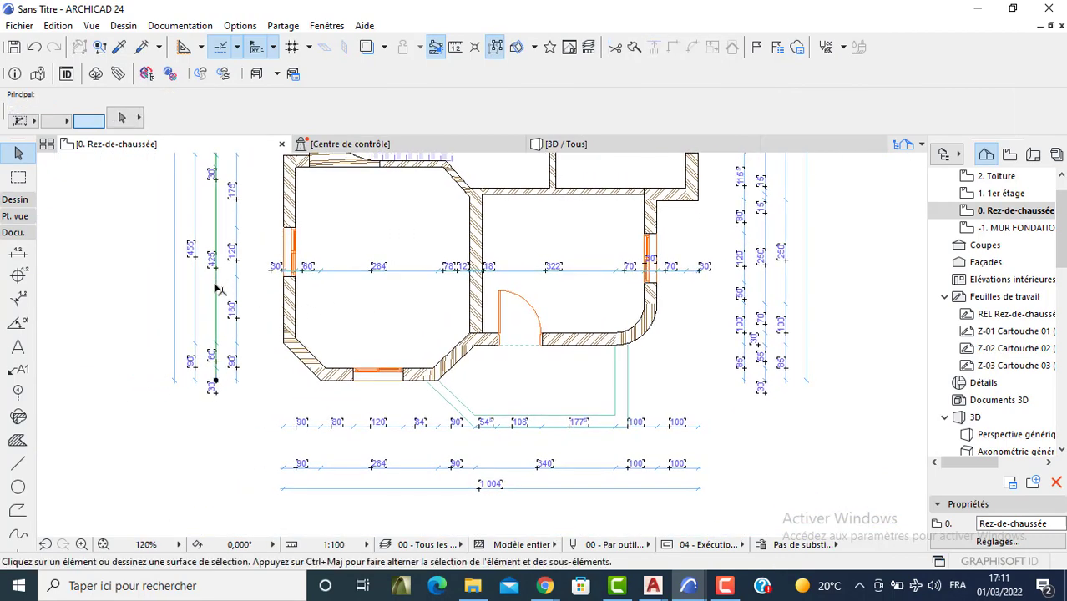
Step: Move the interior-structure dimension chain from the left side of the house horizontally into the left-hand rooms
left_click(215, 289)
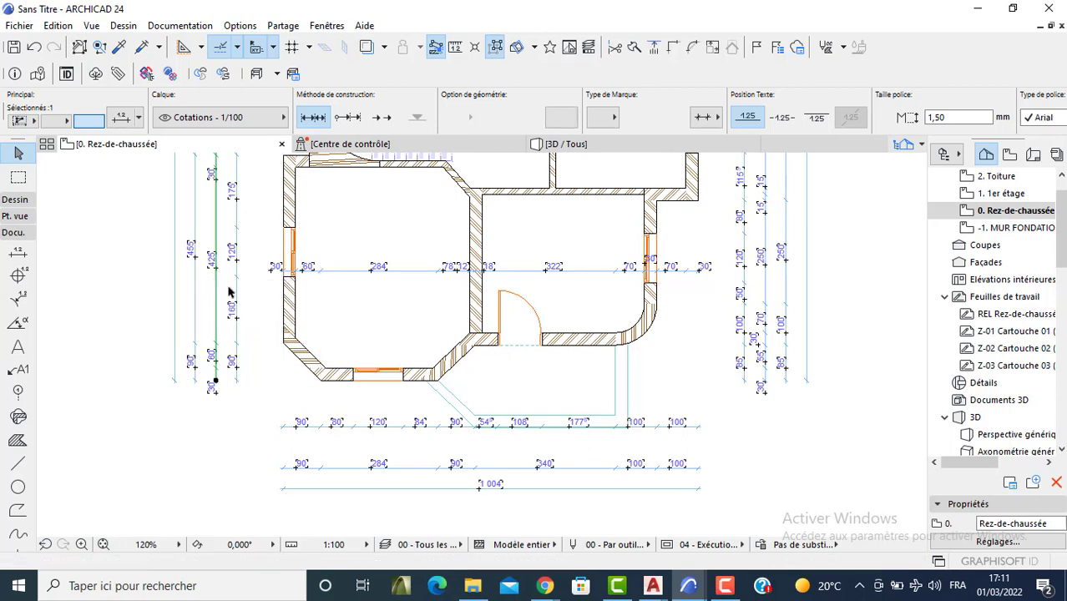
left_click(215, 282)
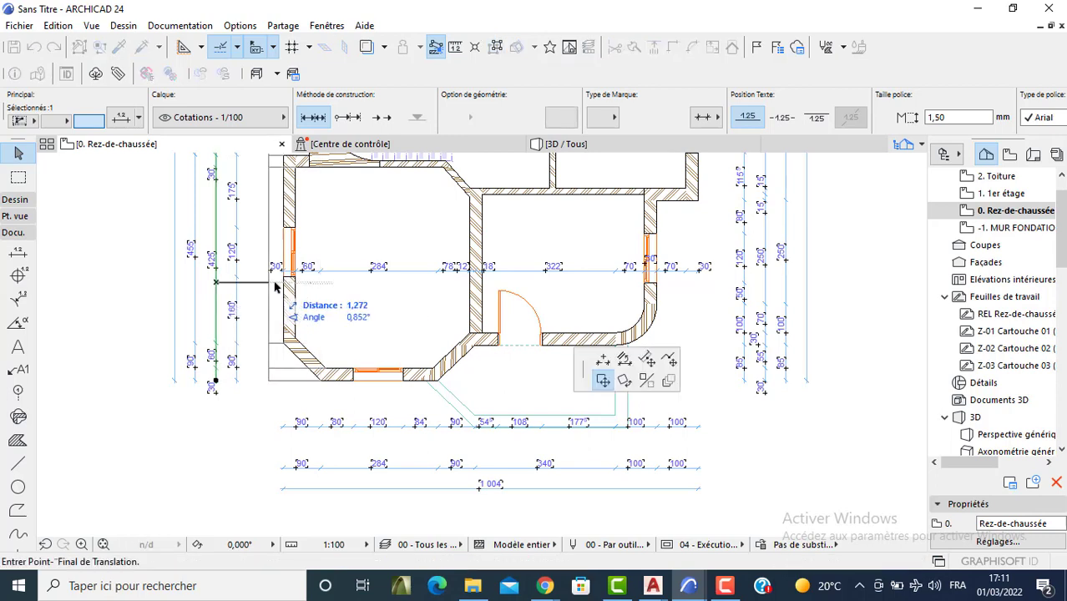
left_click(350, 284)
Step: Move the interior-structure dimension chain from the right side of the house horizontally into the right-hand rooms
left_click(767, 284)
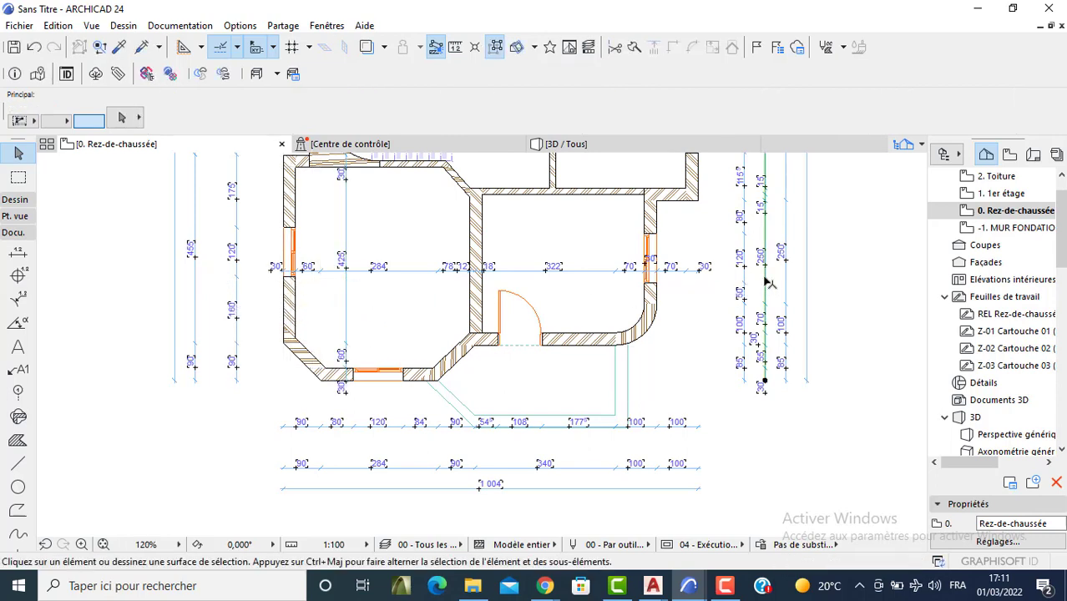
left_click(766, 282)
left_click(765, 279)
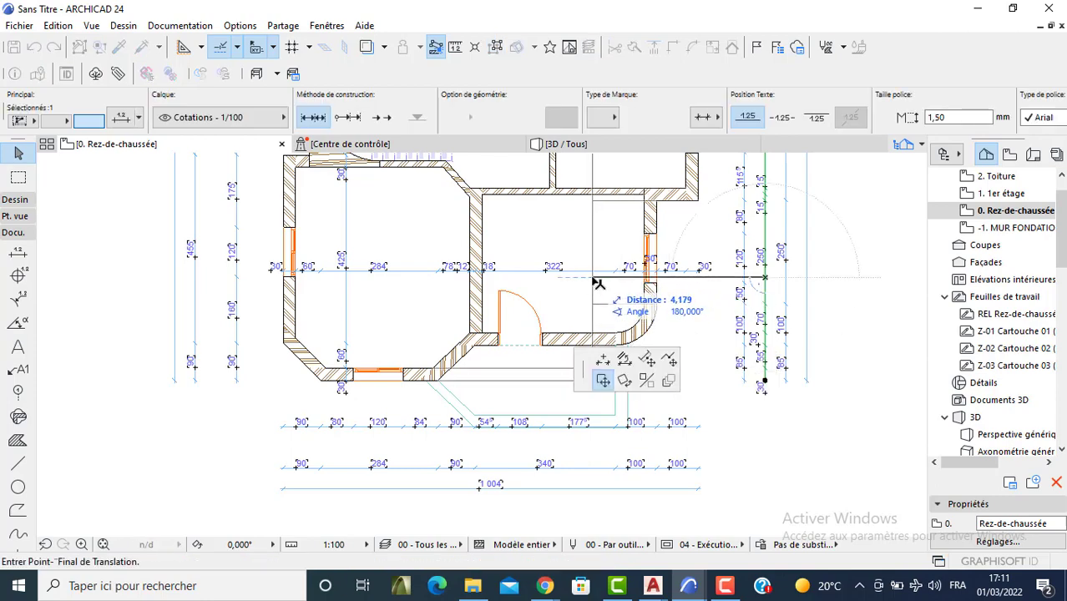
left_click(598, 284)
scroll(567, 275, "down", 3)
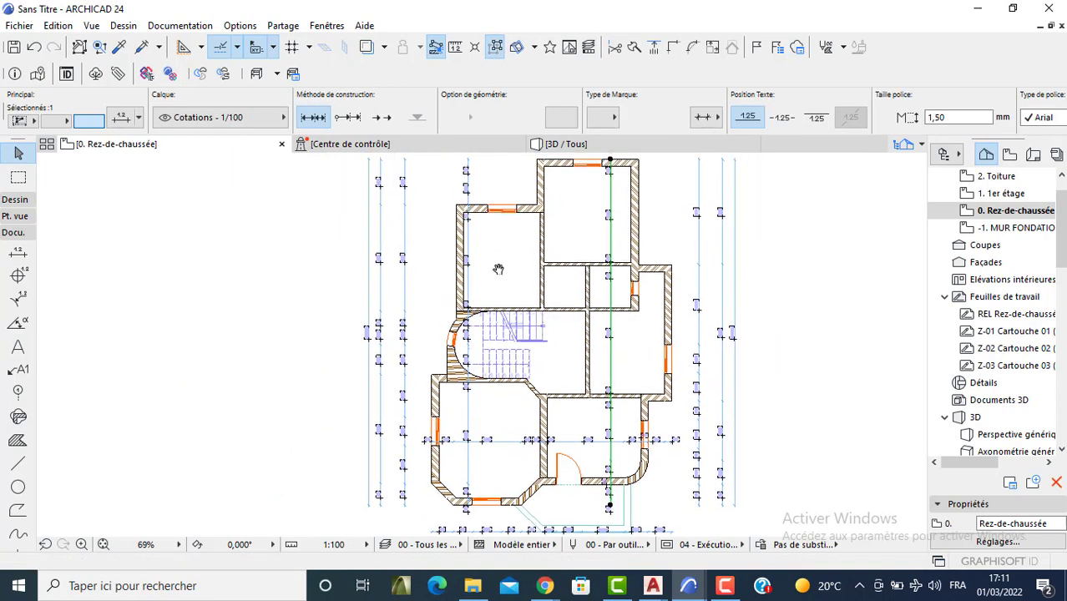
middle_click_drag(498, 269, 505, 368)
key("Escape")
Step: Move the interior-structure dimension chain above the house down inside the two upper rooms
scroll(531, 227, "up", 3)
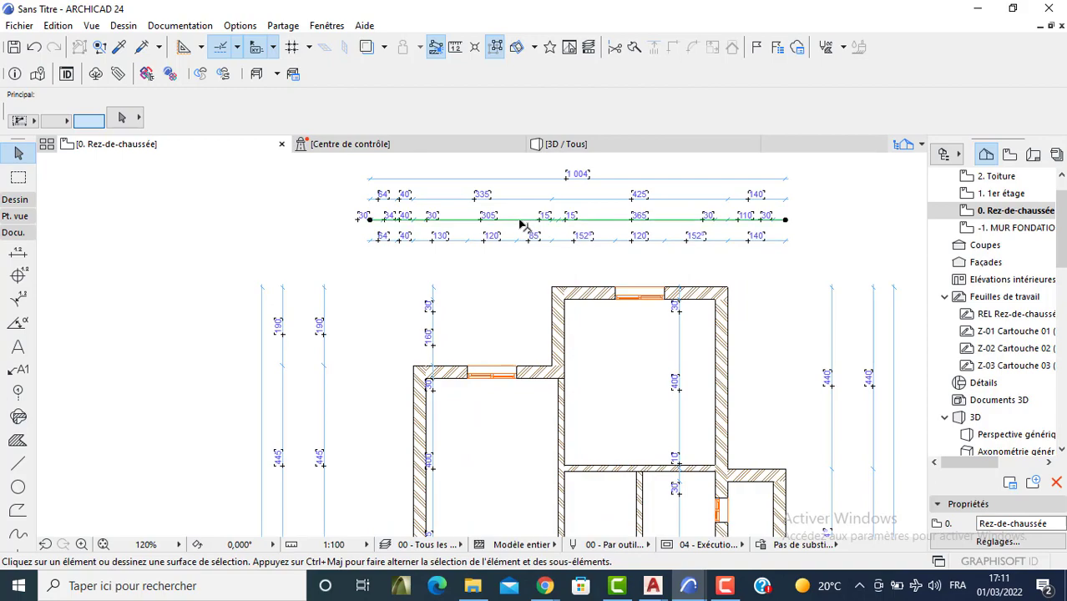
left_click(519, 223)
left_click(519, 222)
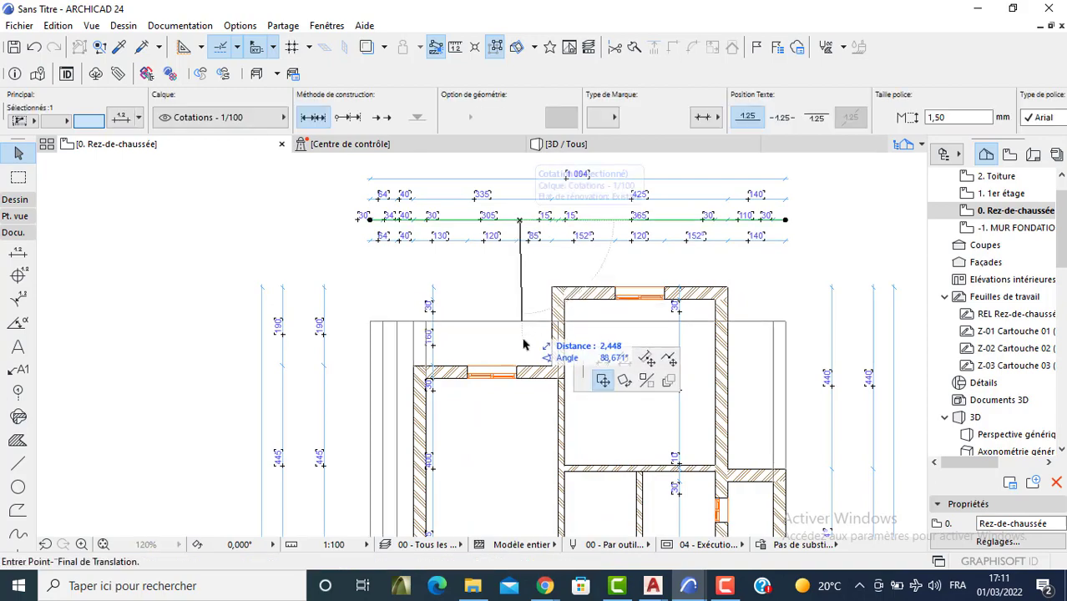
left_click(519, 418)
scroll(436, 233, "down", 3)
key("Escape")
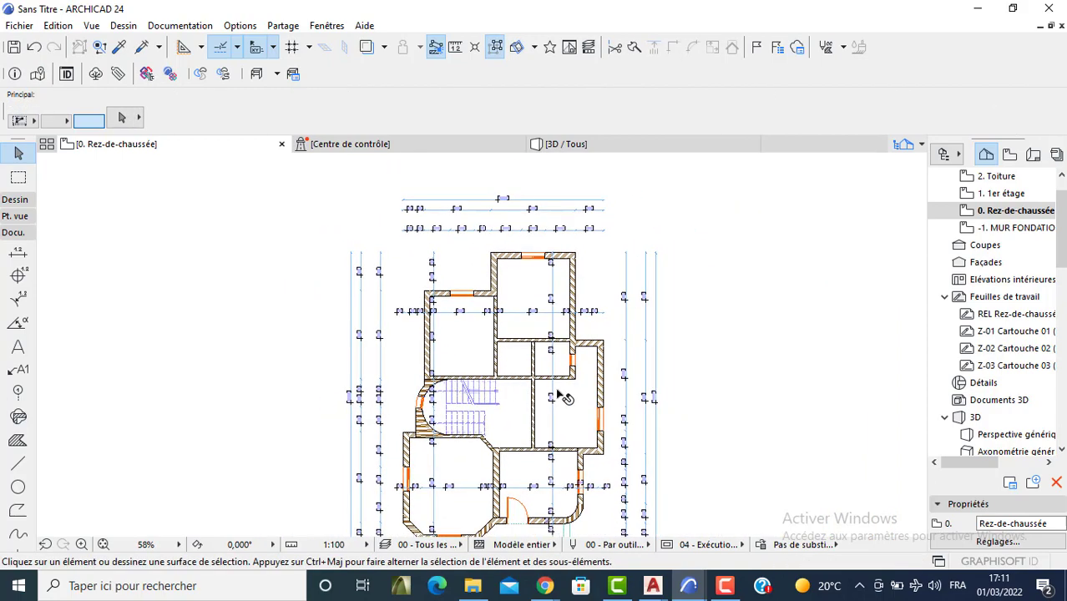
scroll(543, 311, "up", 3)
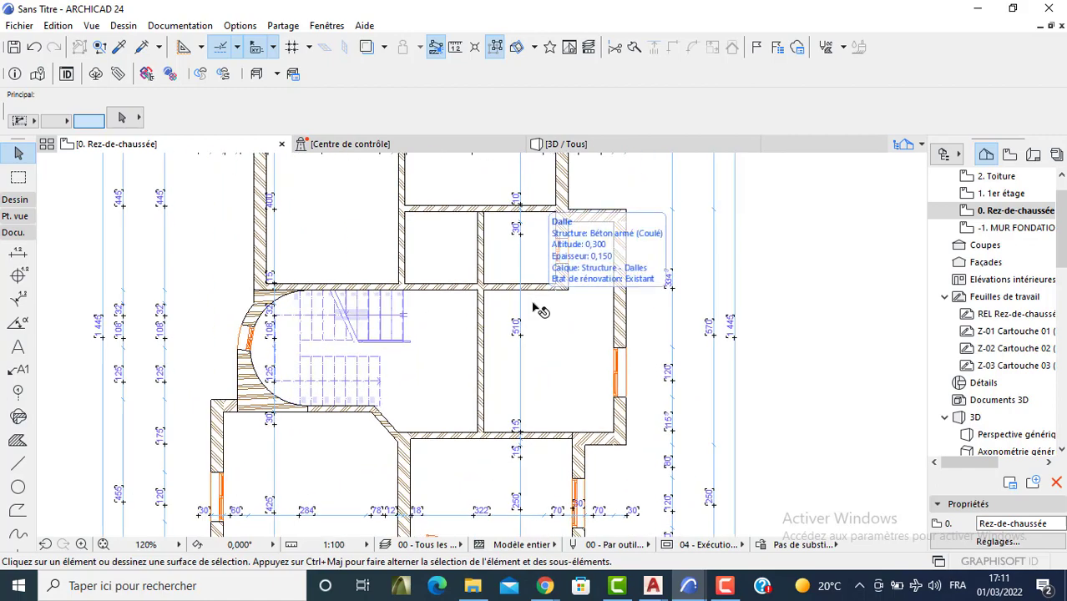
scroll(526, 326, "down", 3)
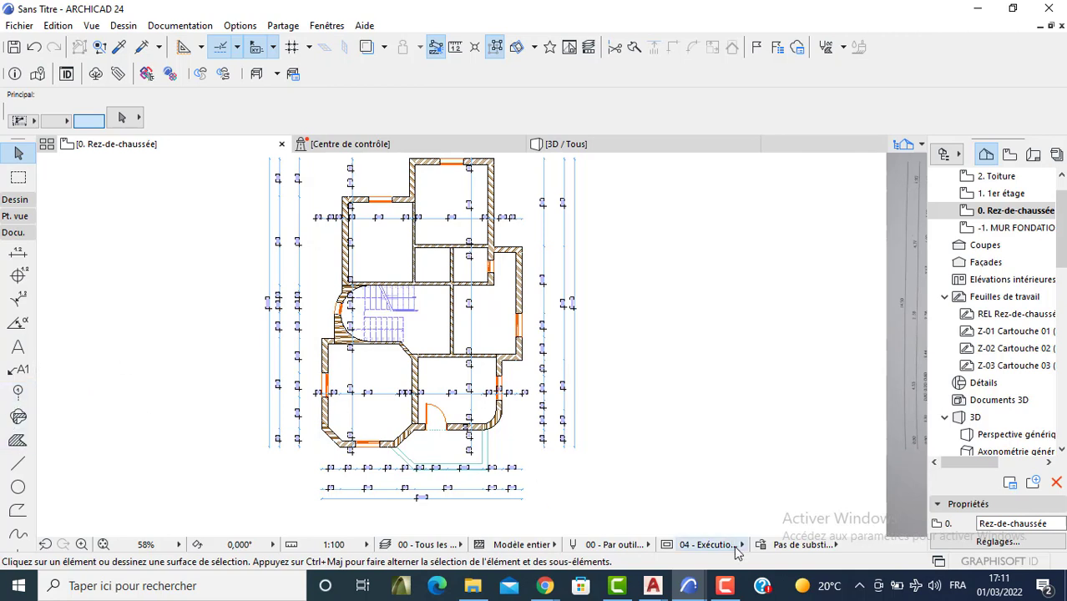
left_click(724, 585)
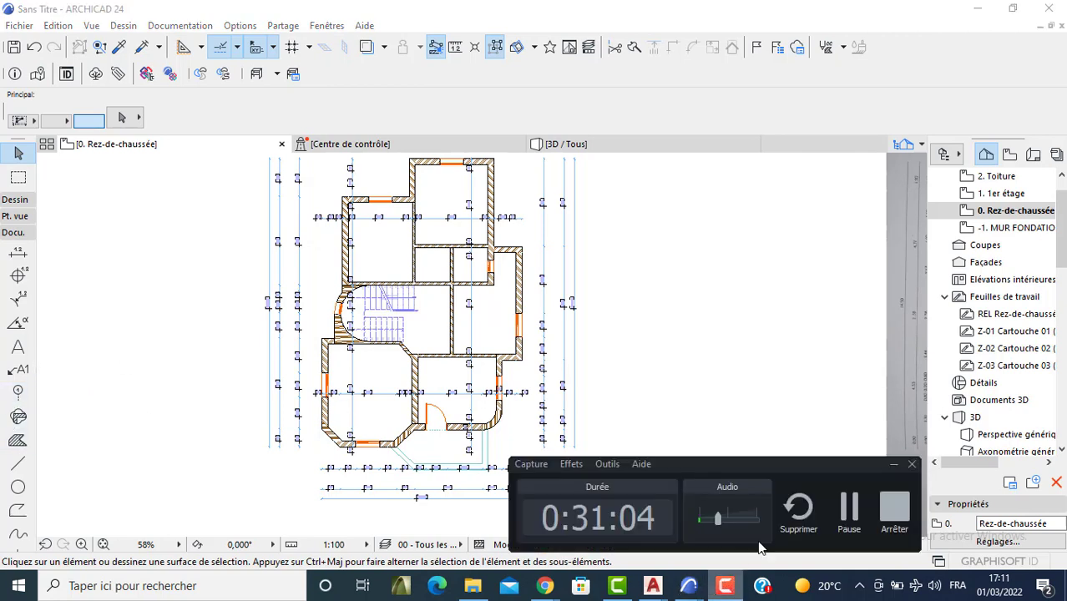